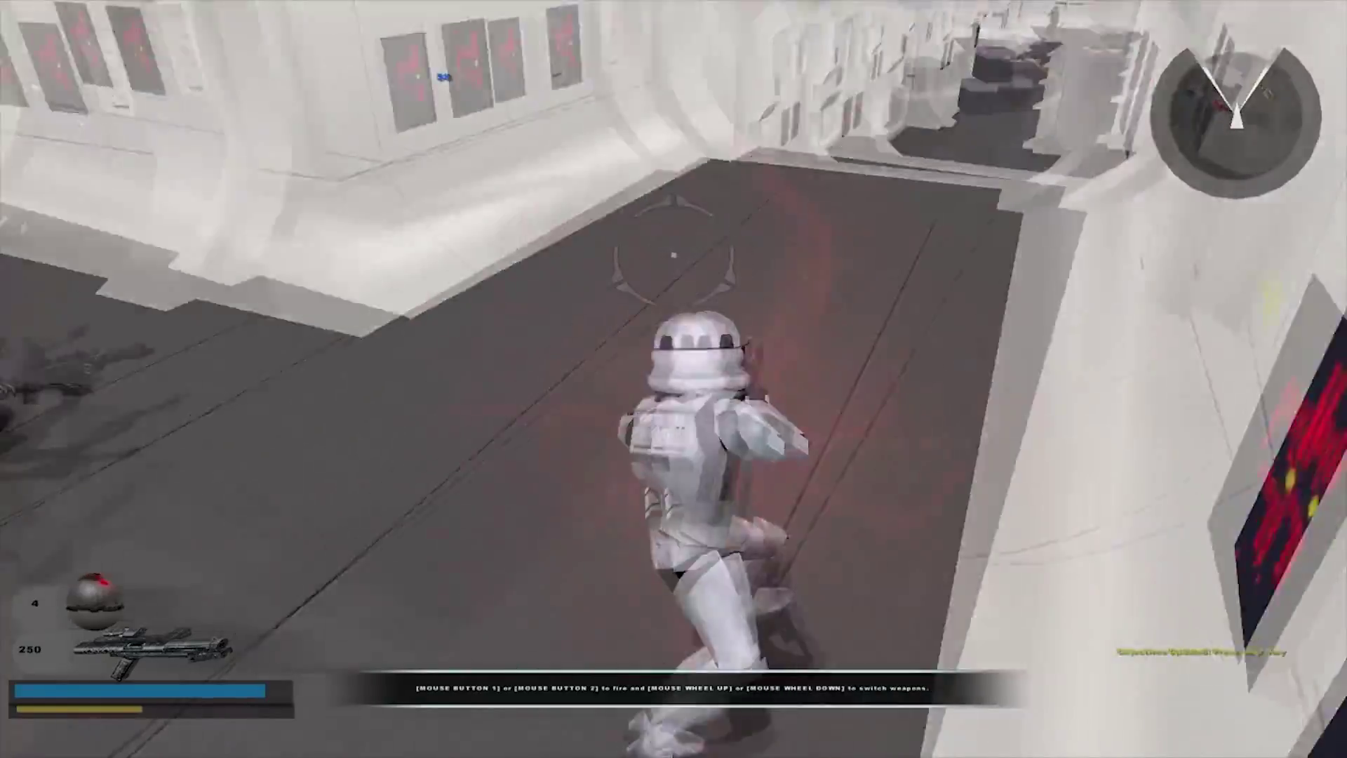
key("w")
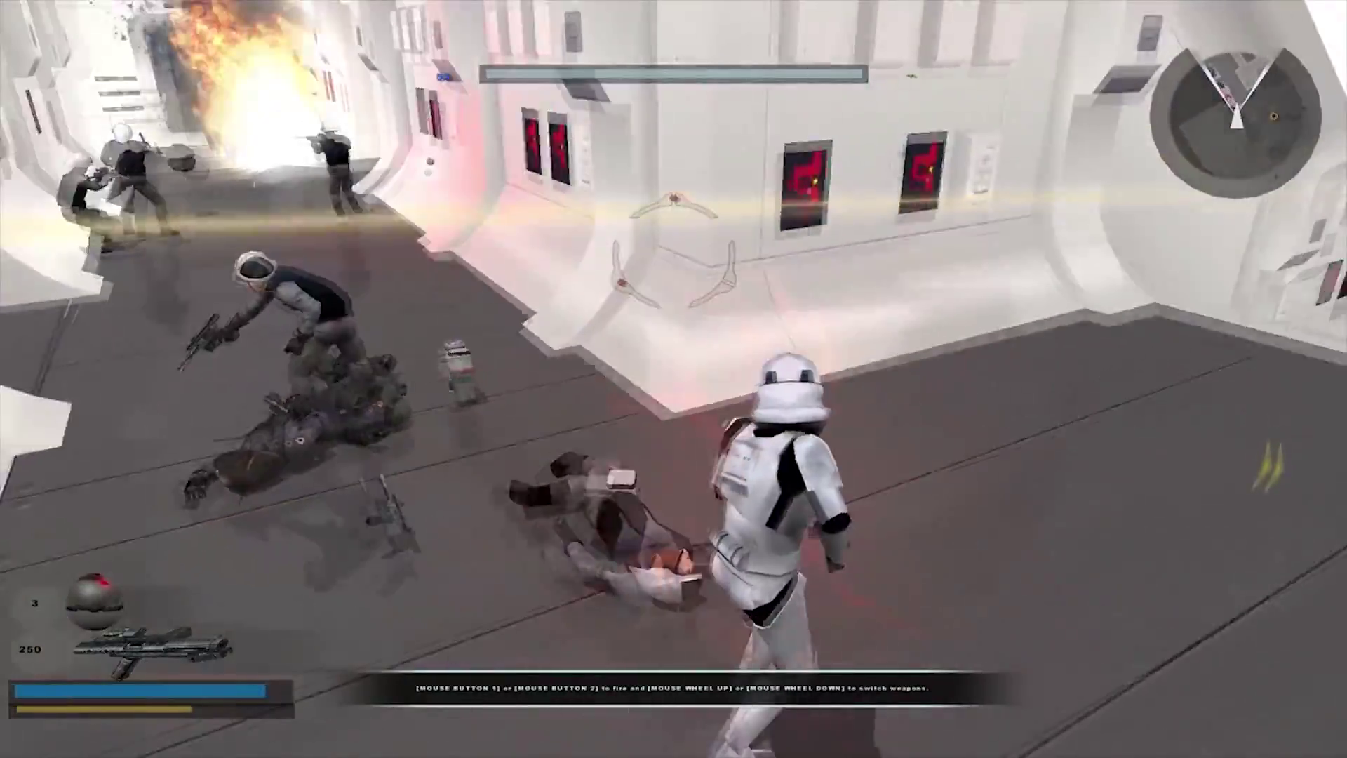
key("w")
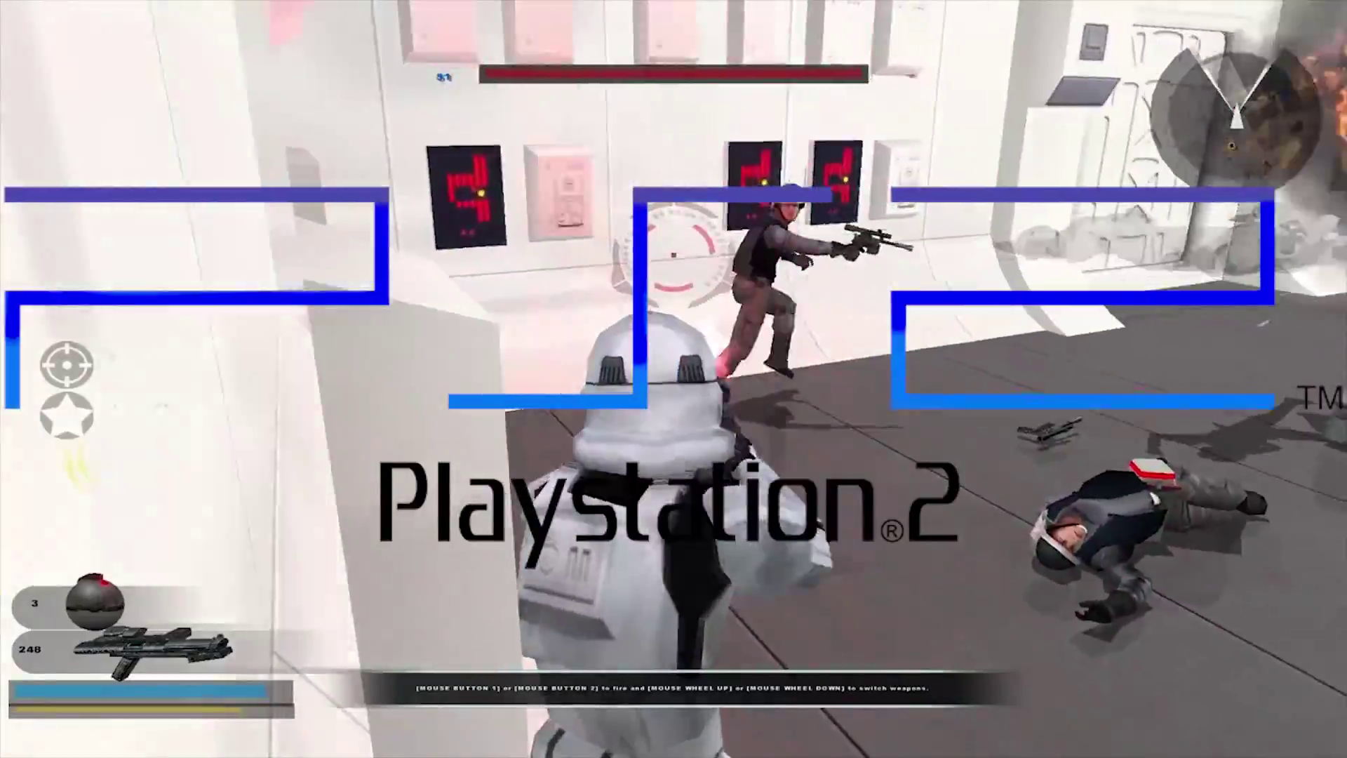
key("w")
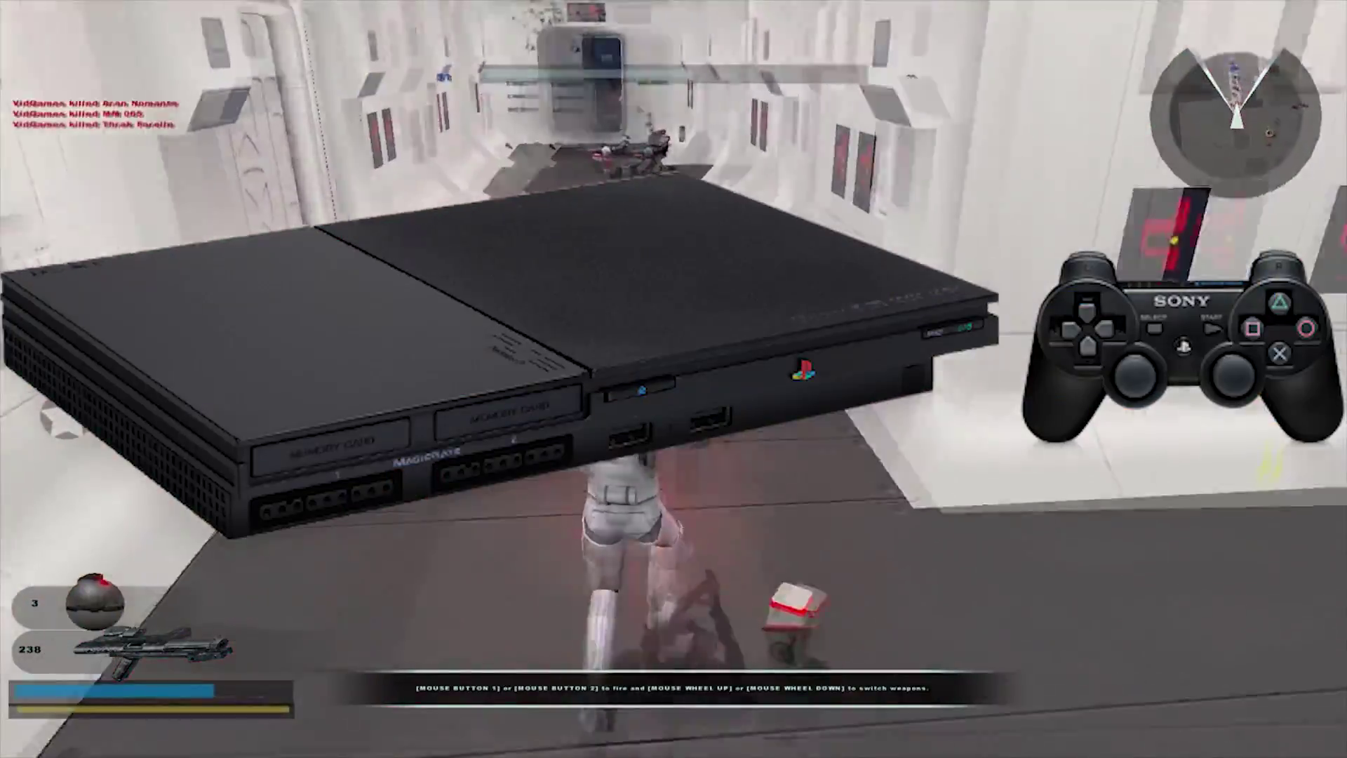
key("w")
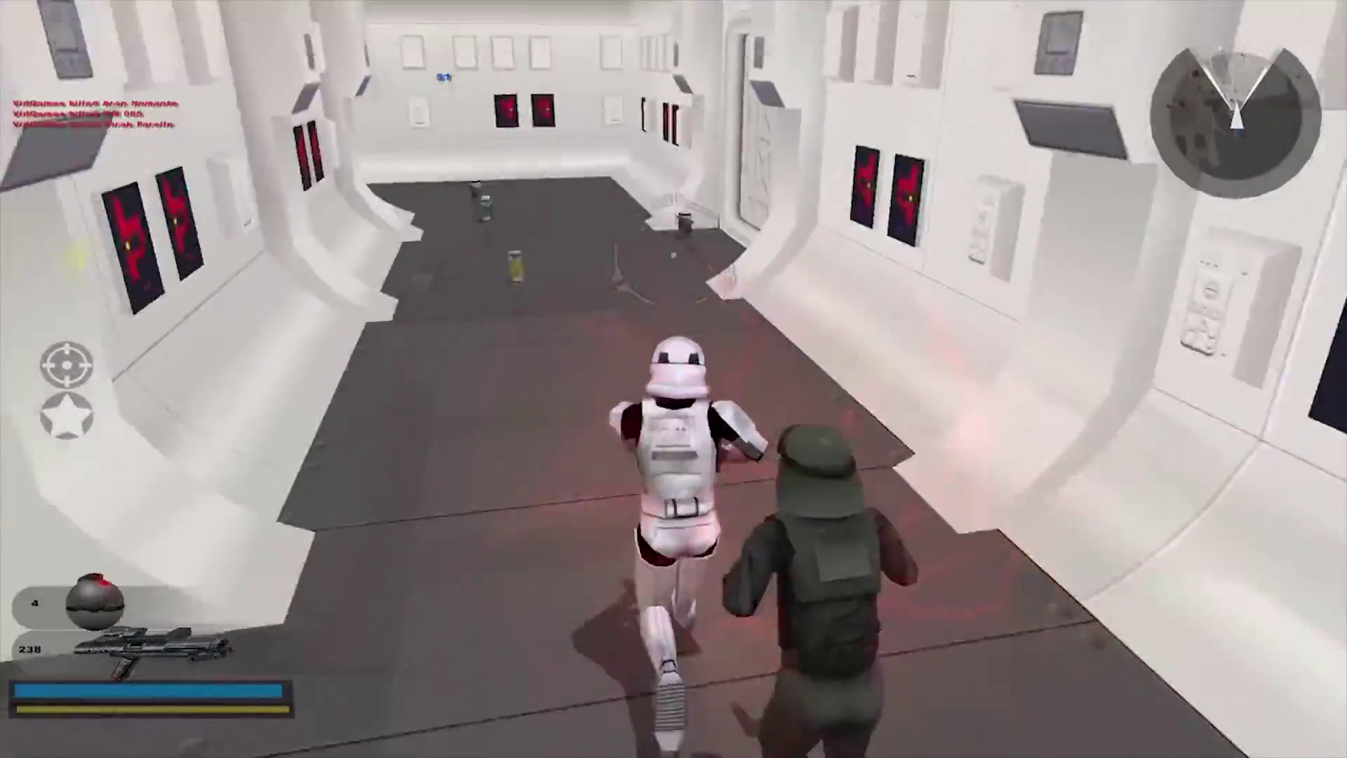
key("w")
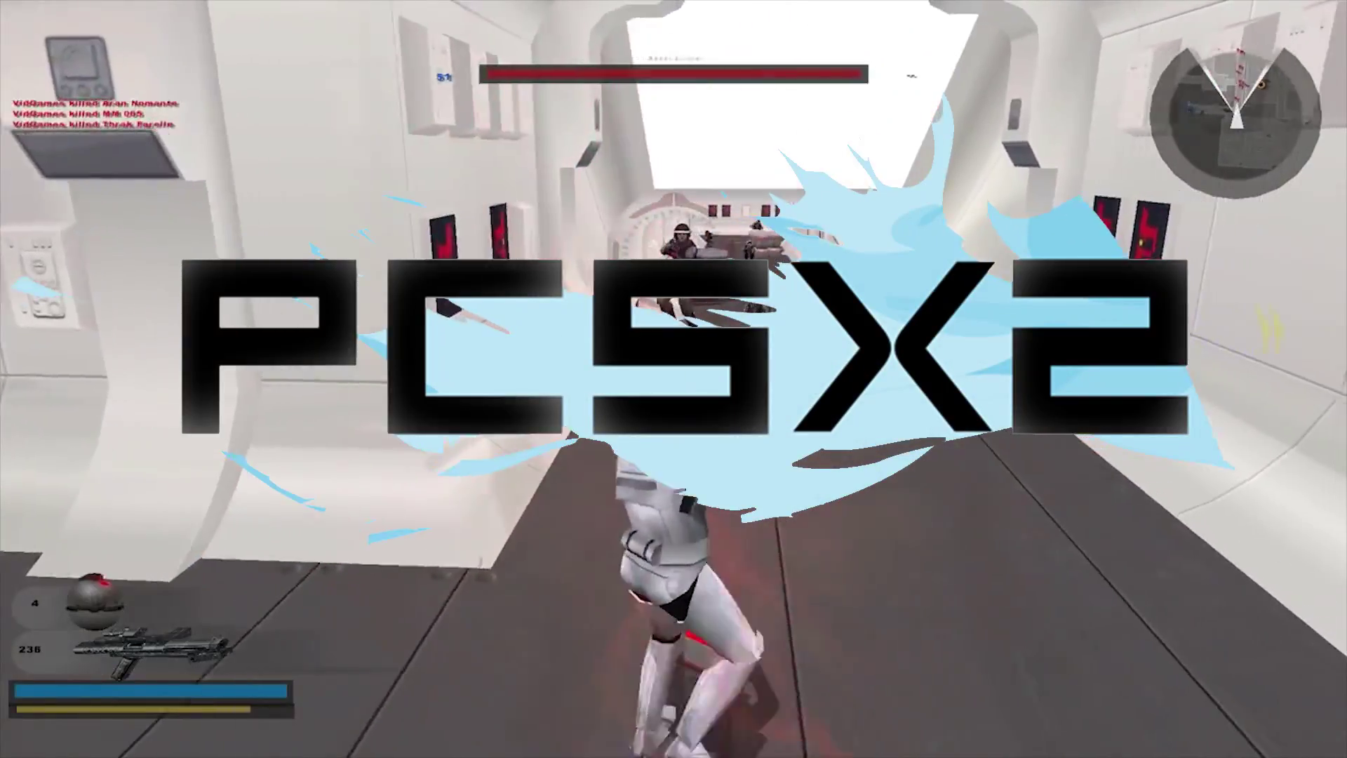
key("w")
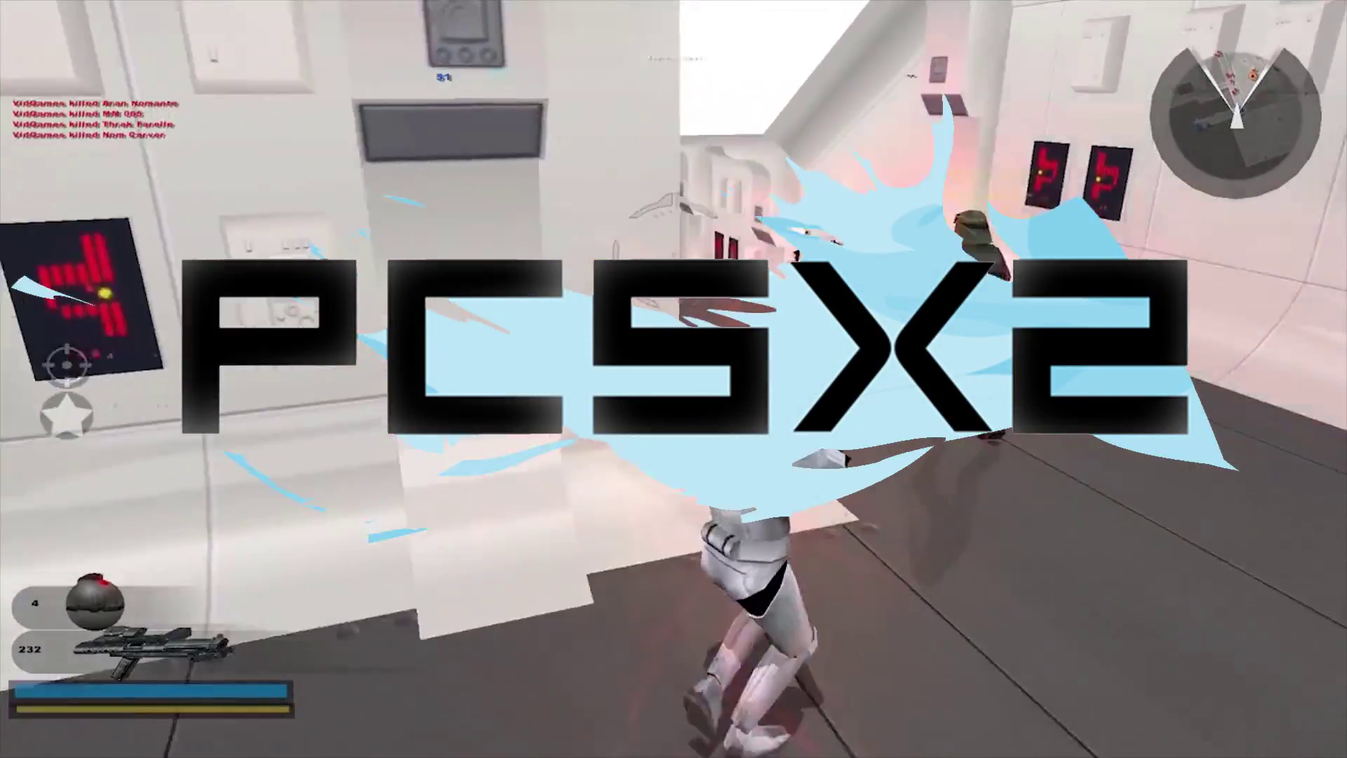
key("w")
key("w")
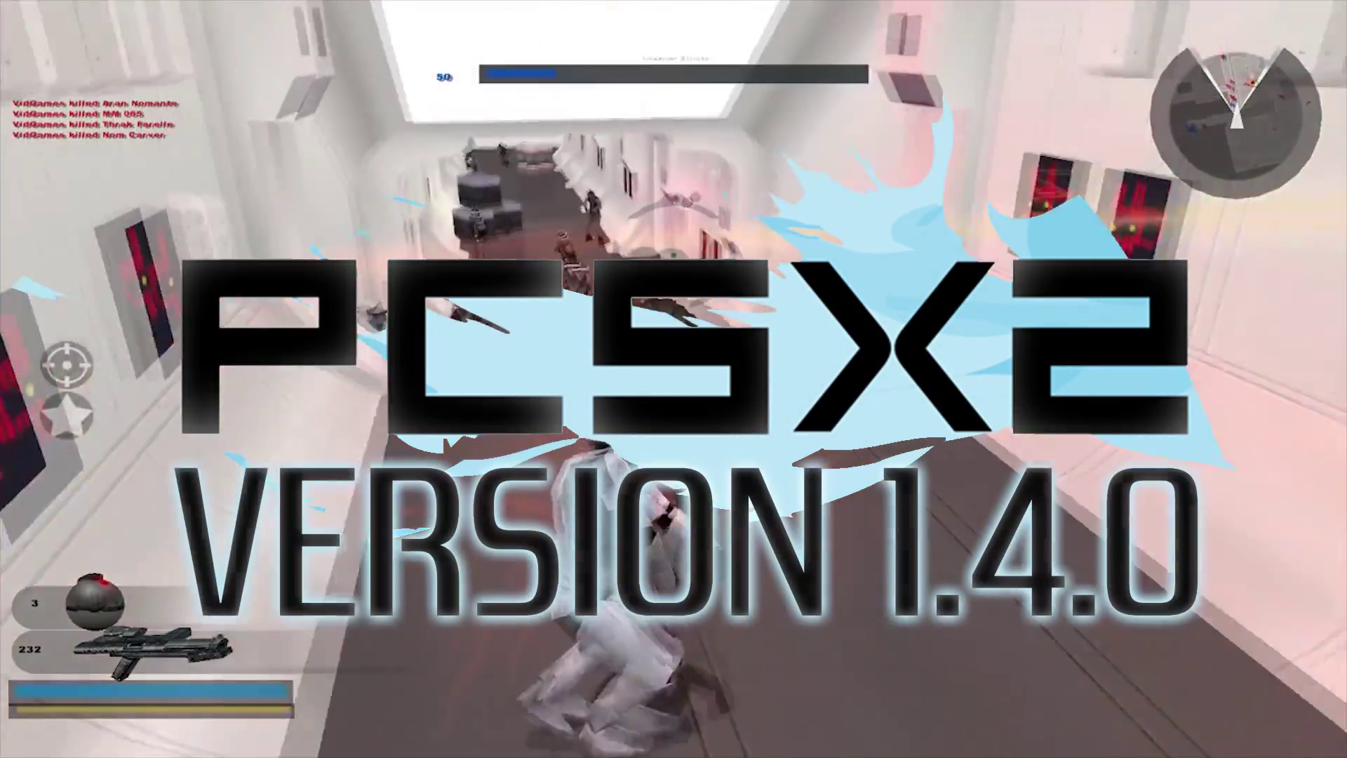
key("w")
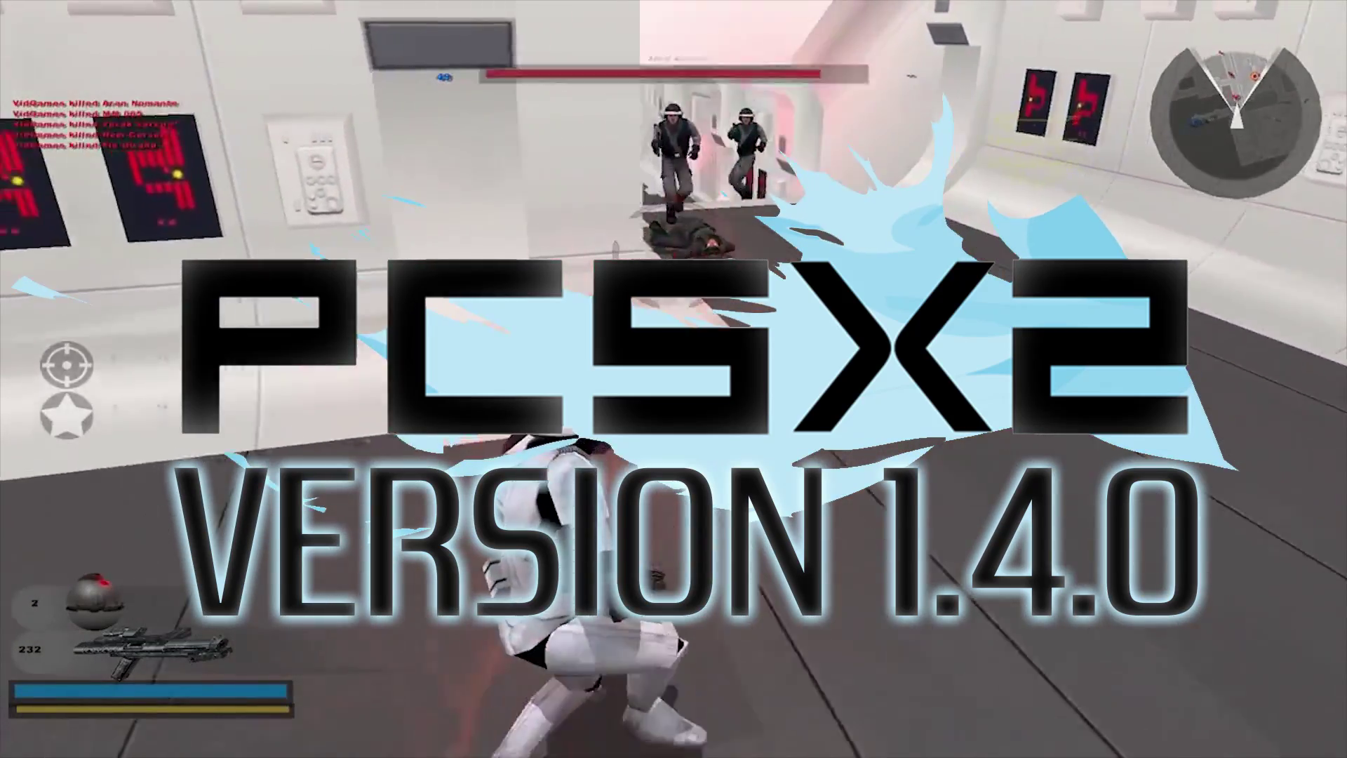
key("w")
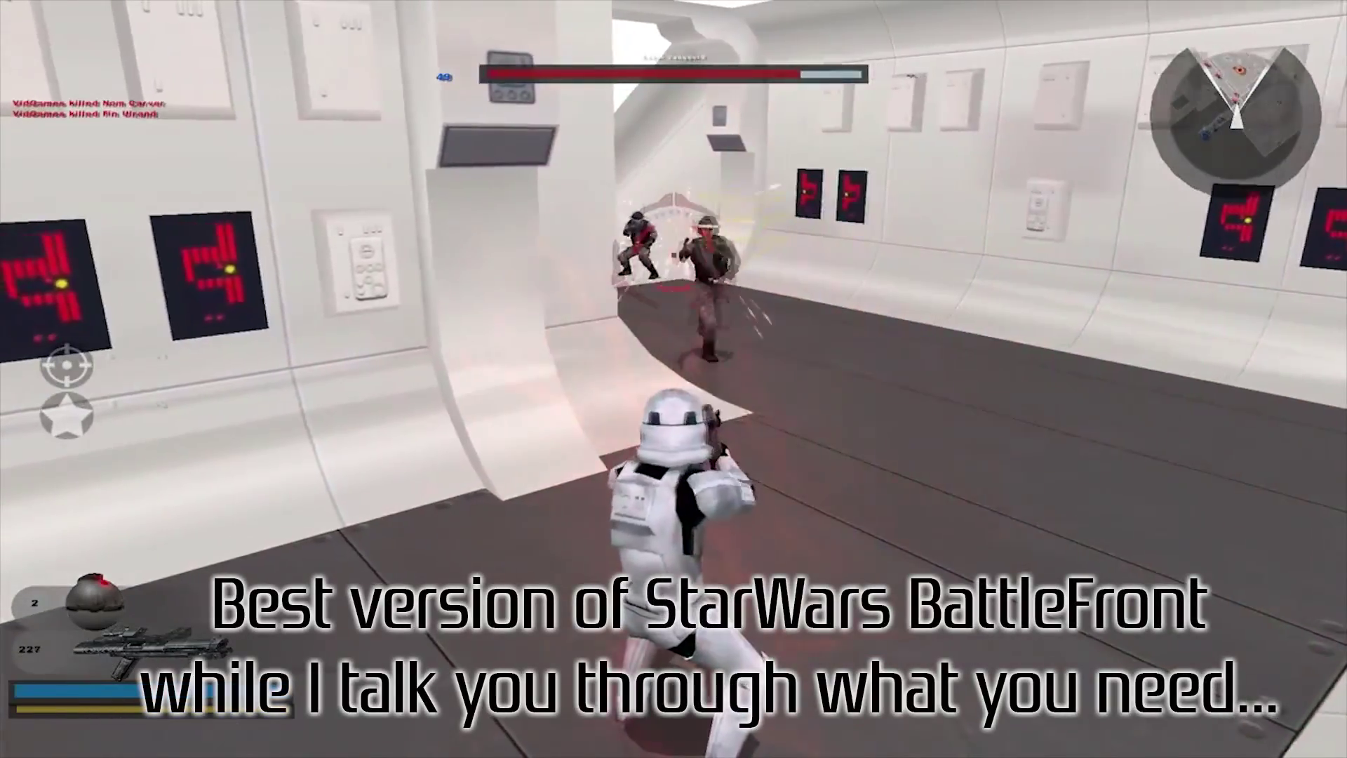
key("w")
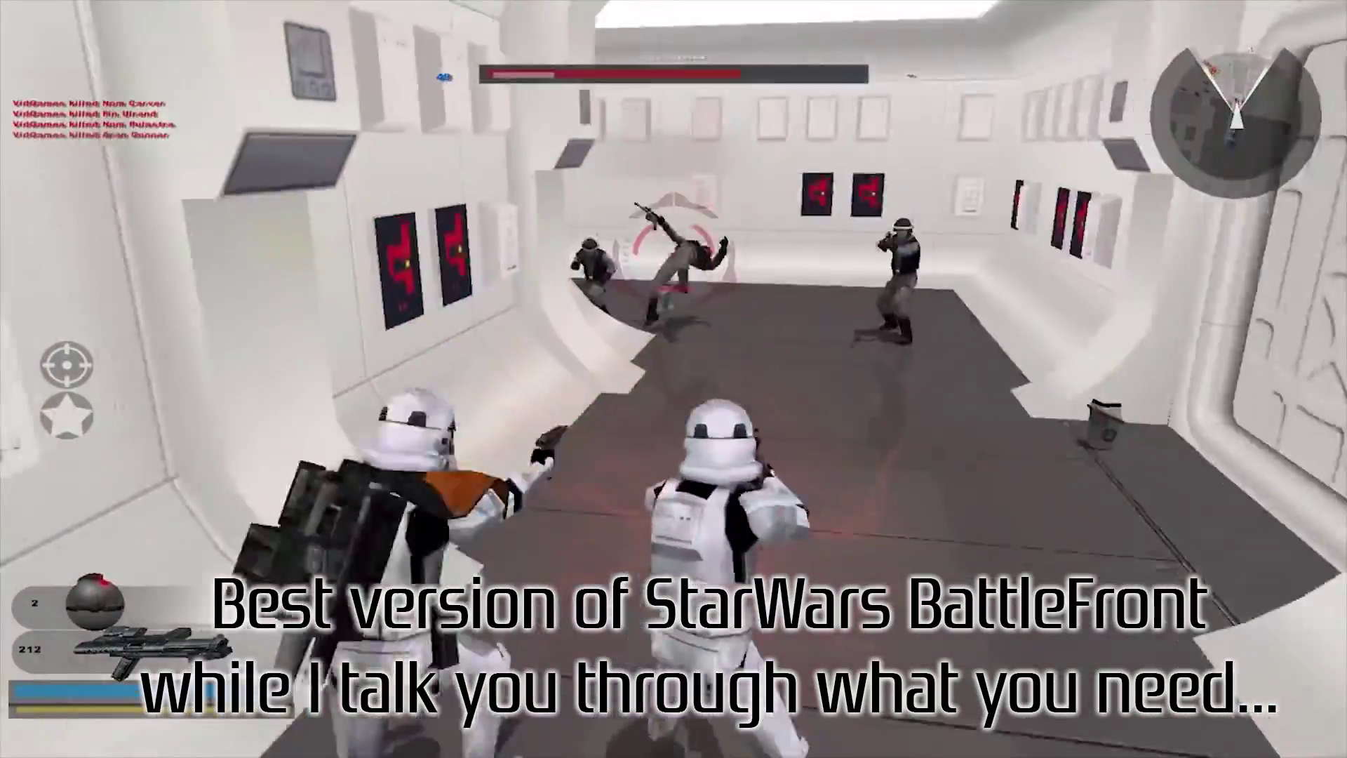
key("w")
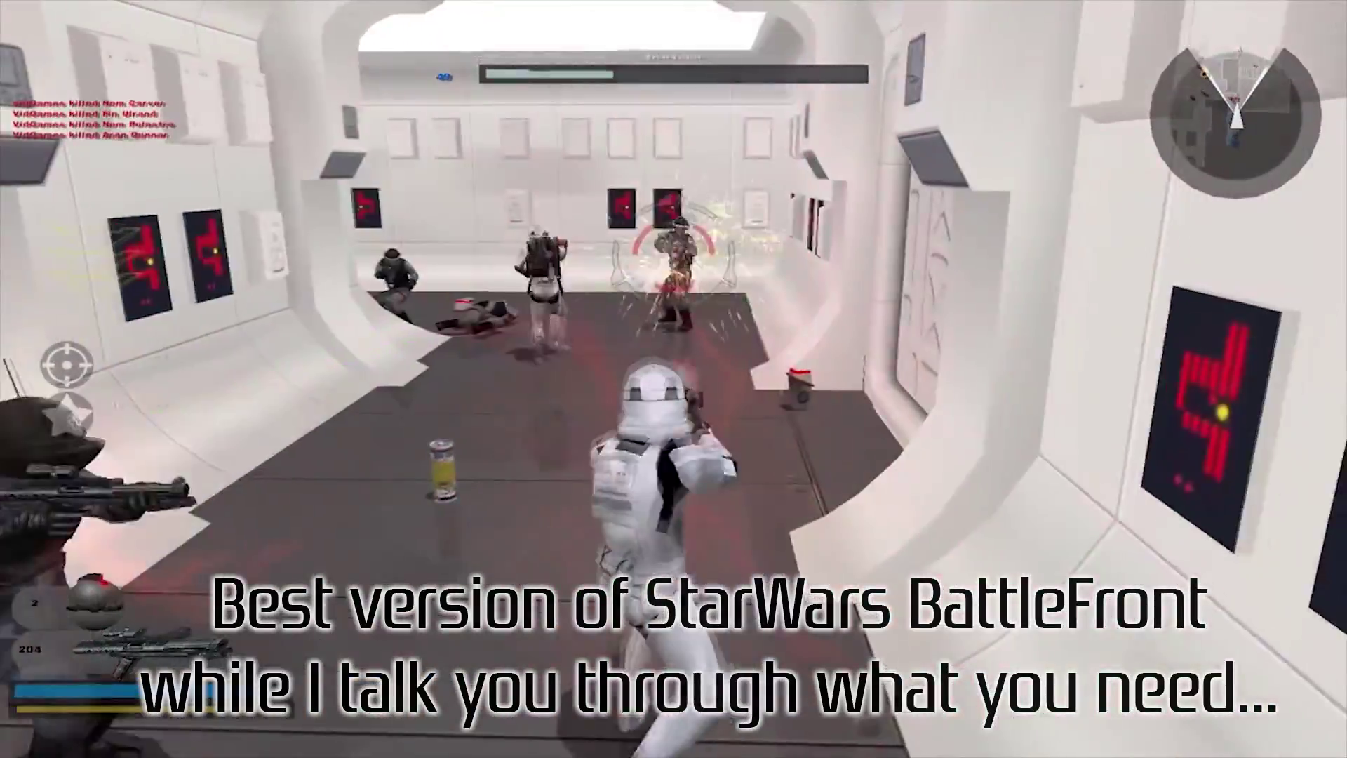
key("w")
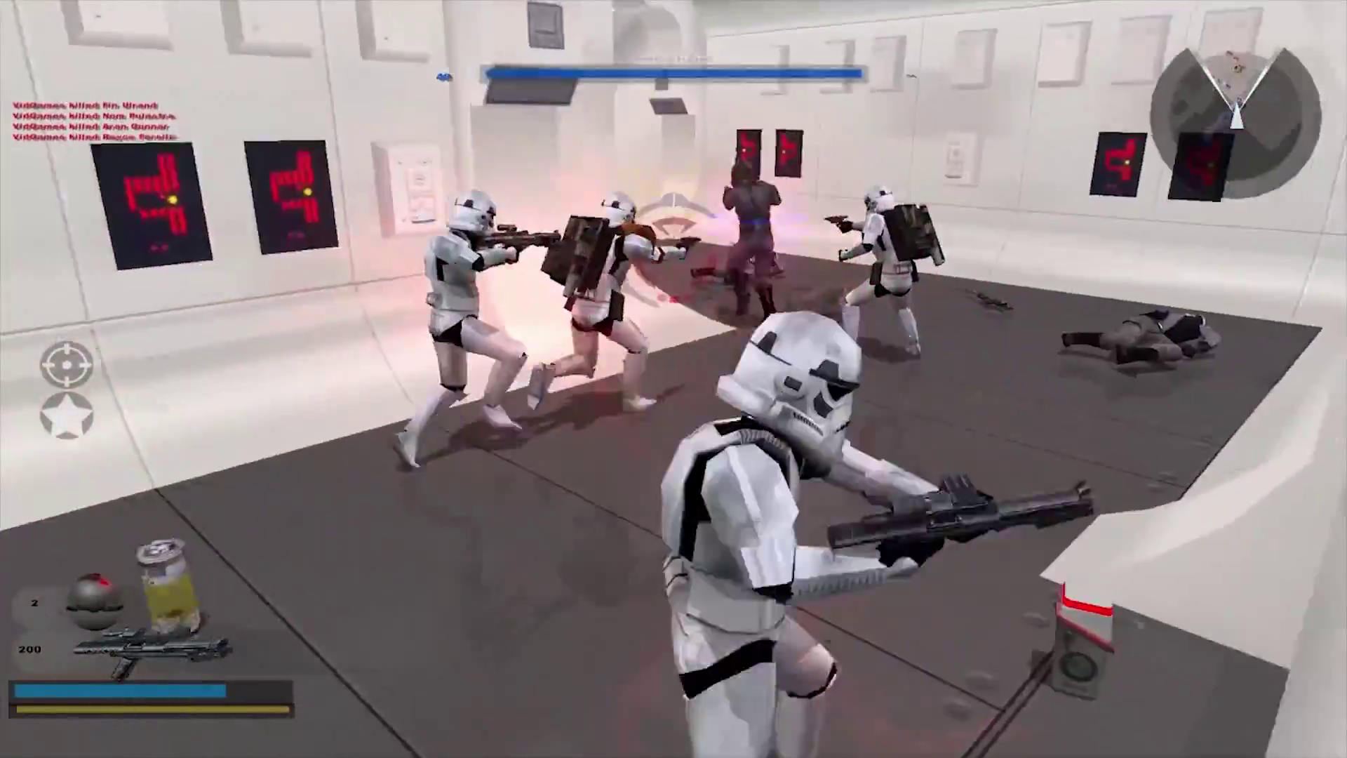
key("w")
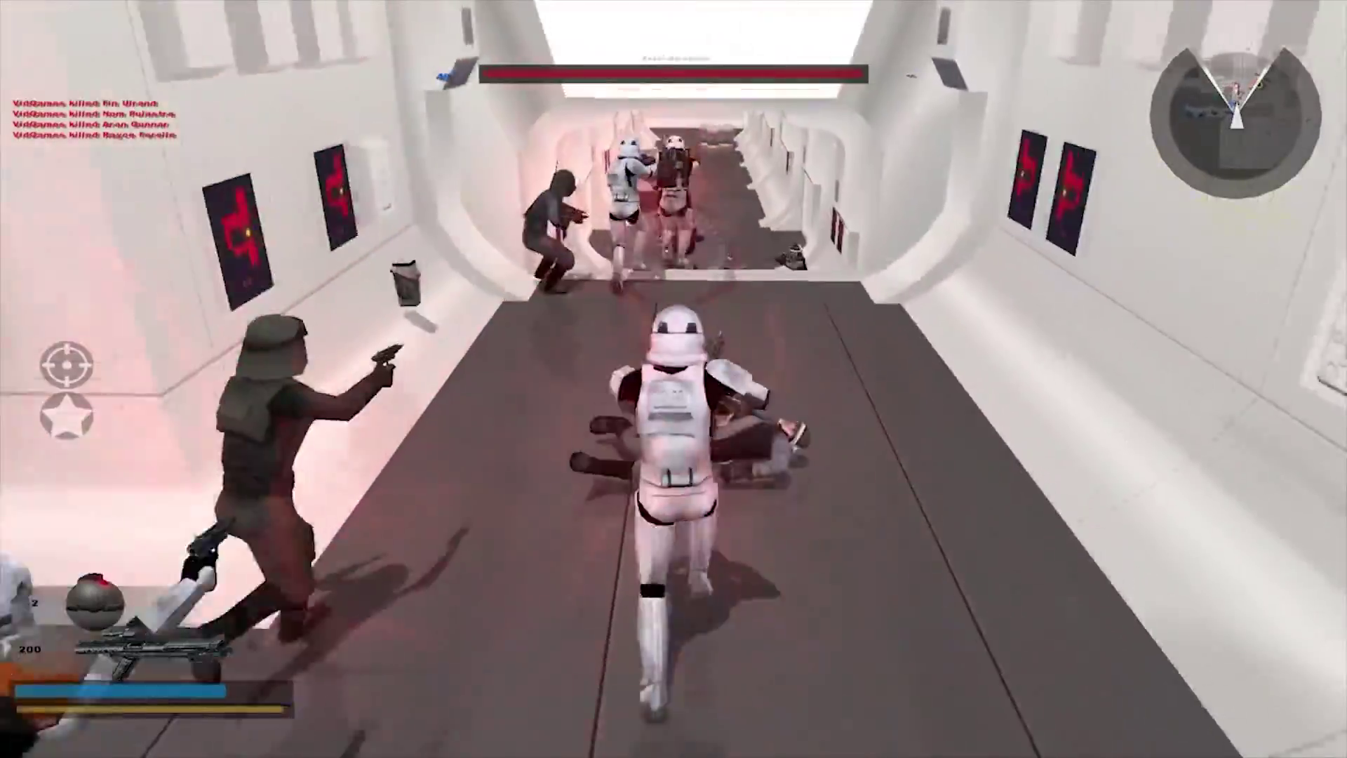
key("w")
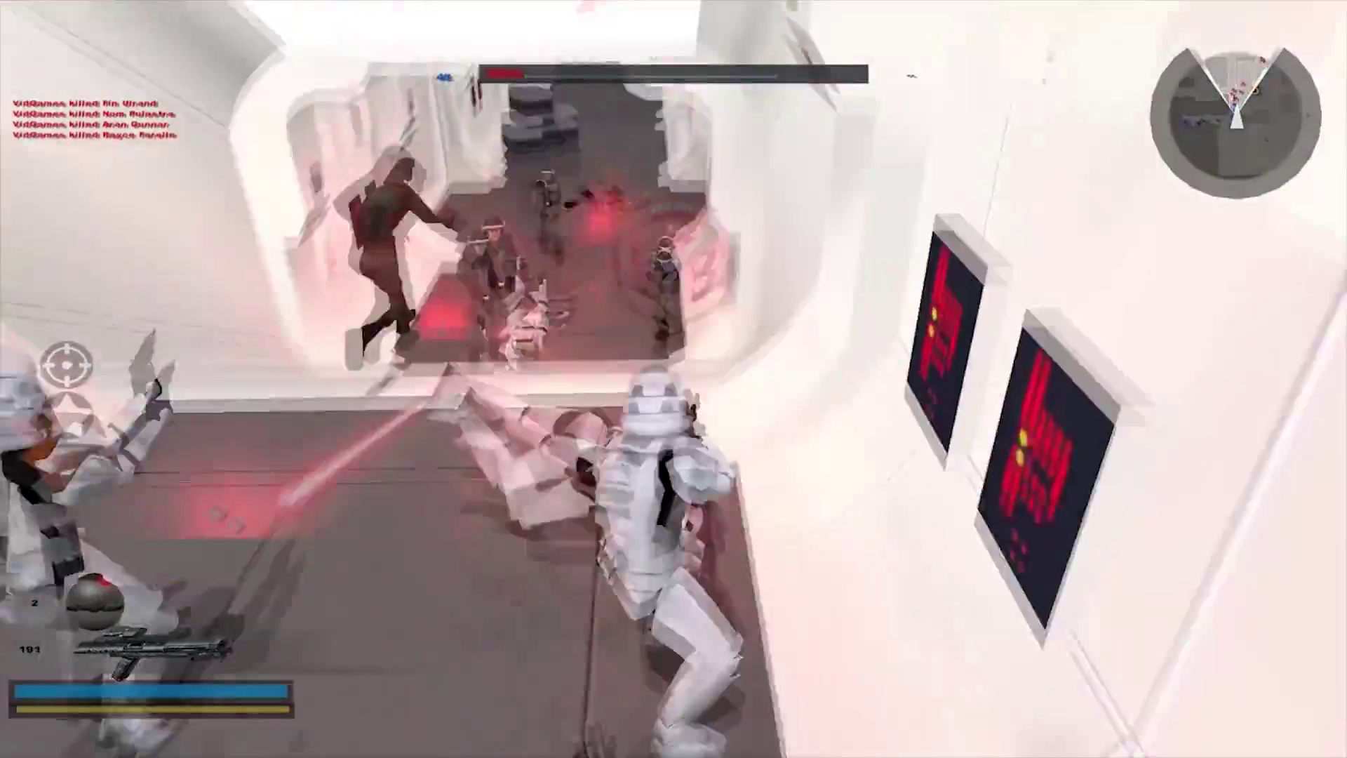
key("w")
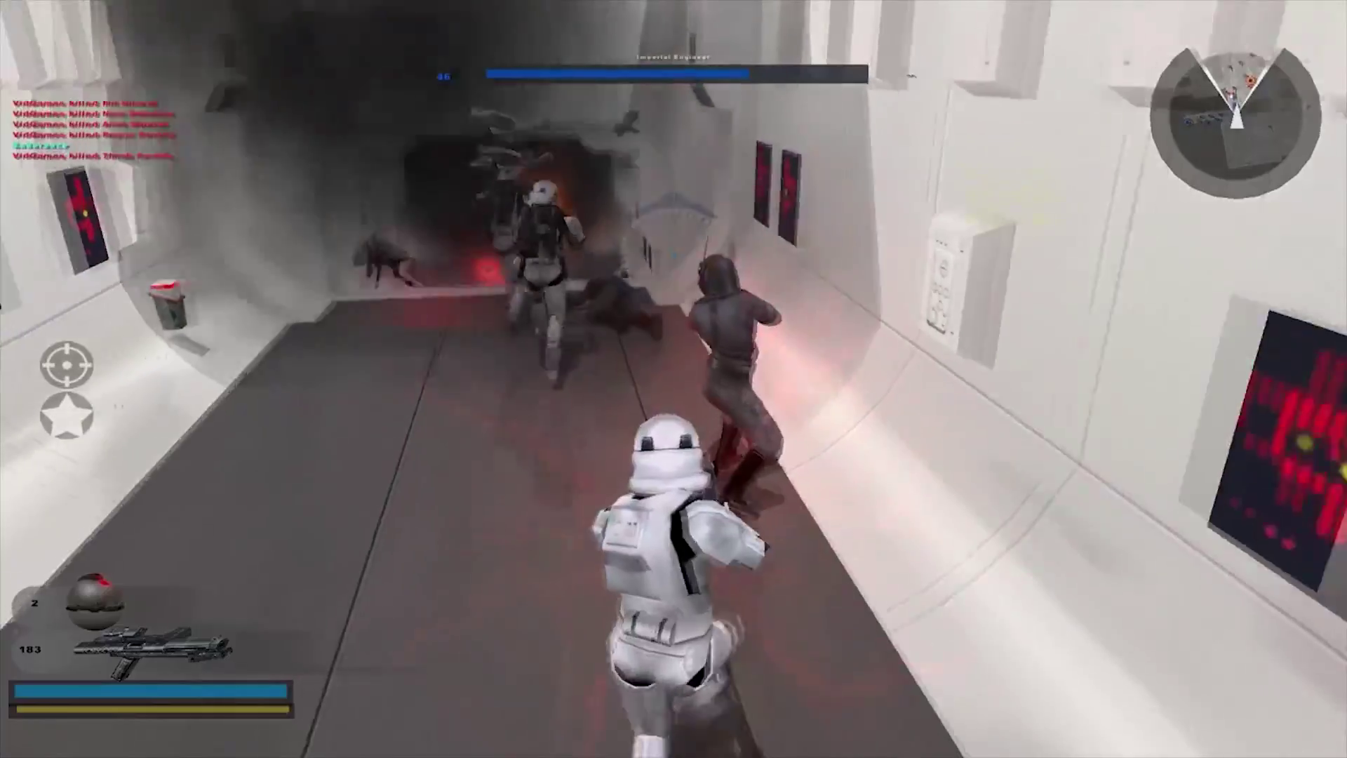
key("w")
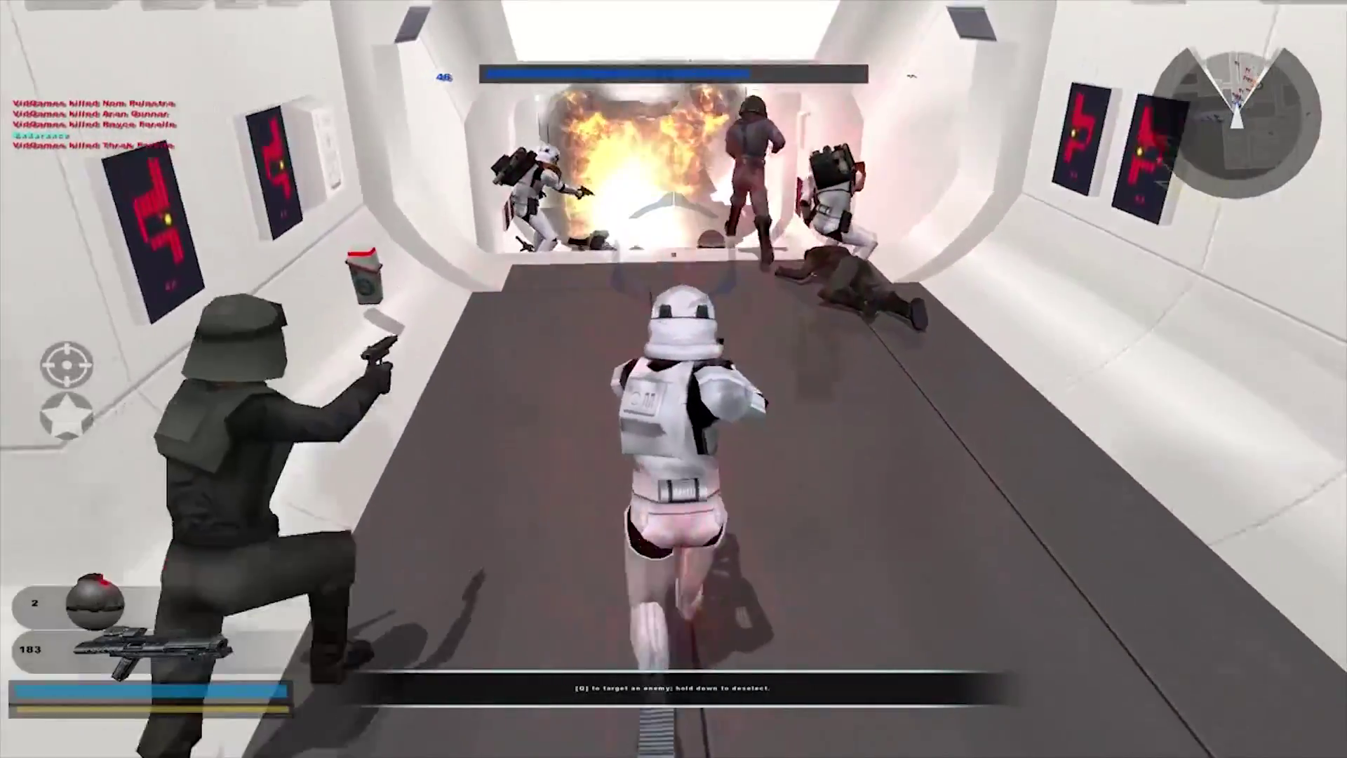
key("w")
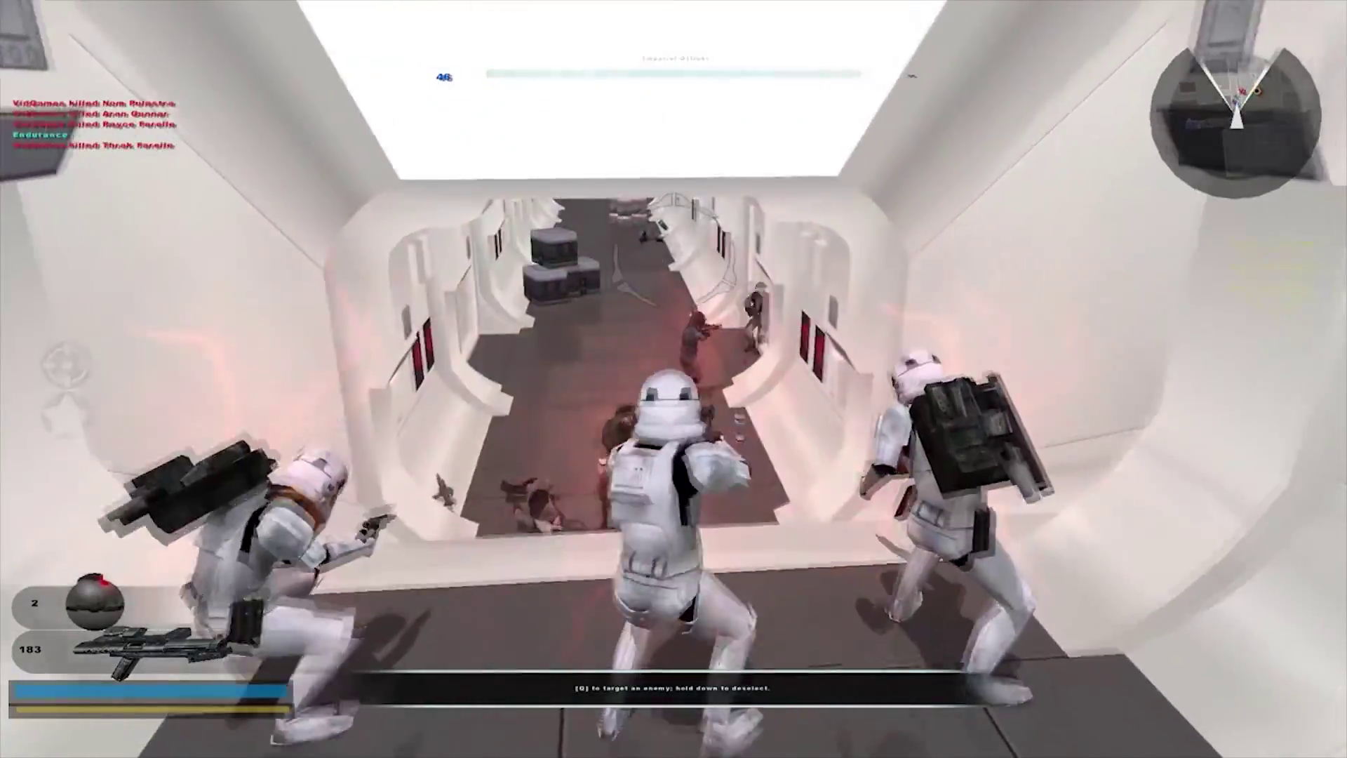
key("w")
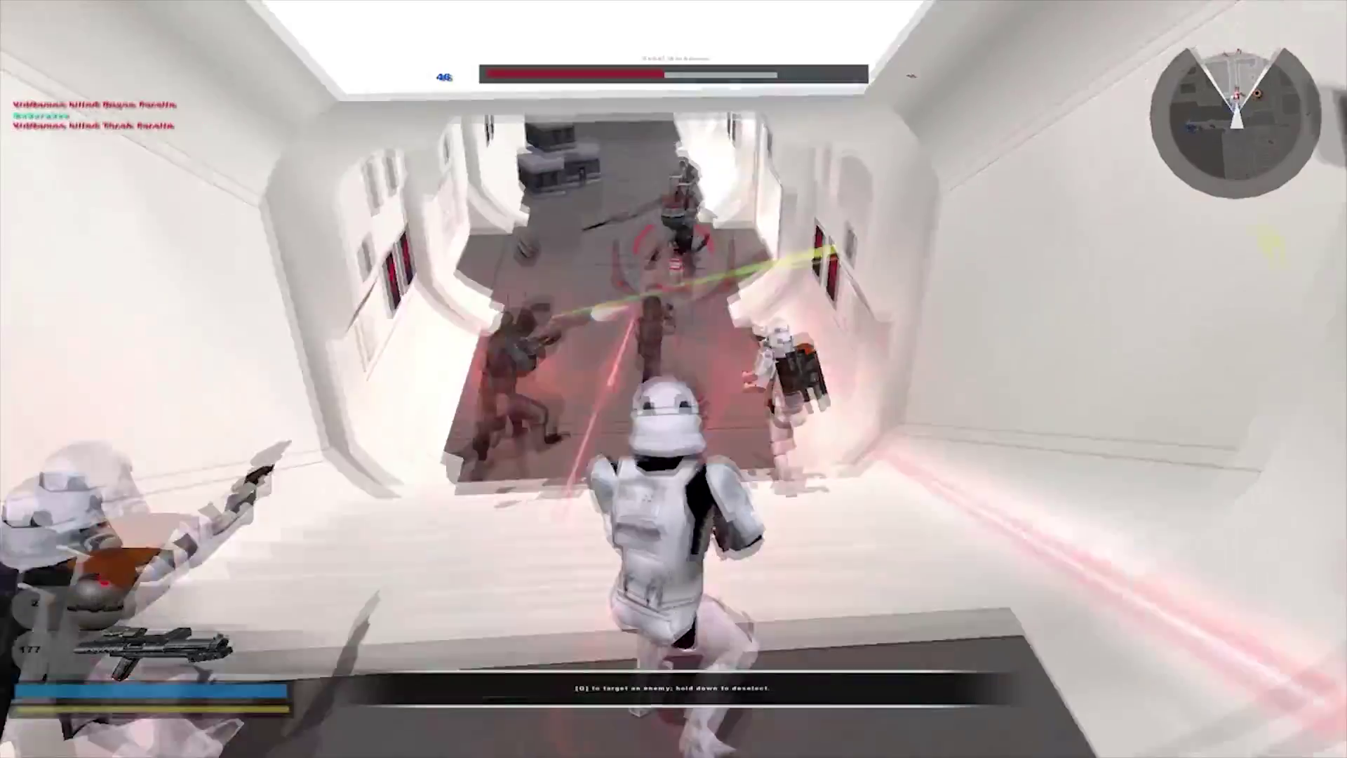
key("w")
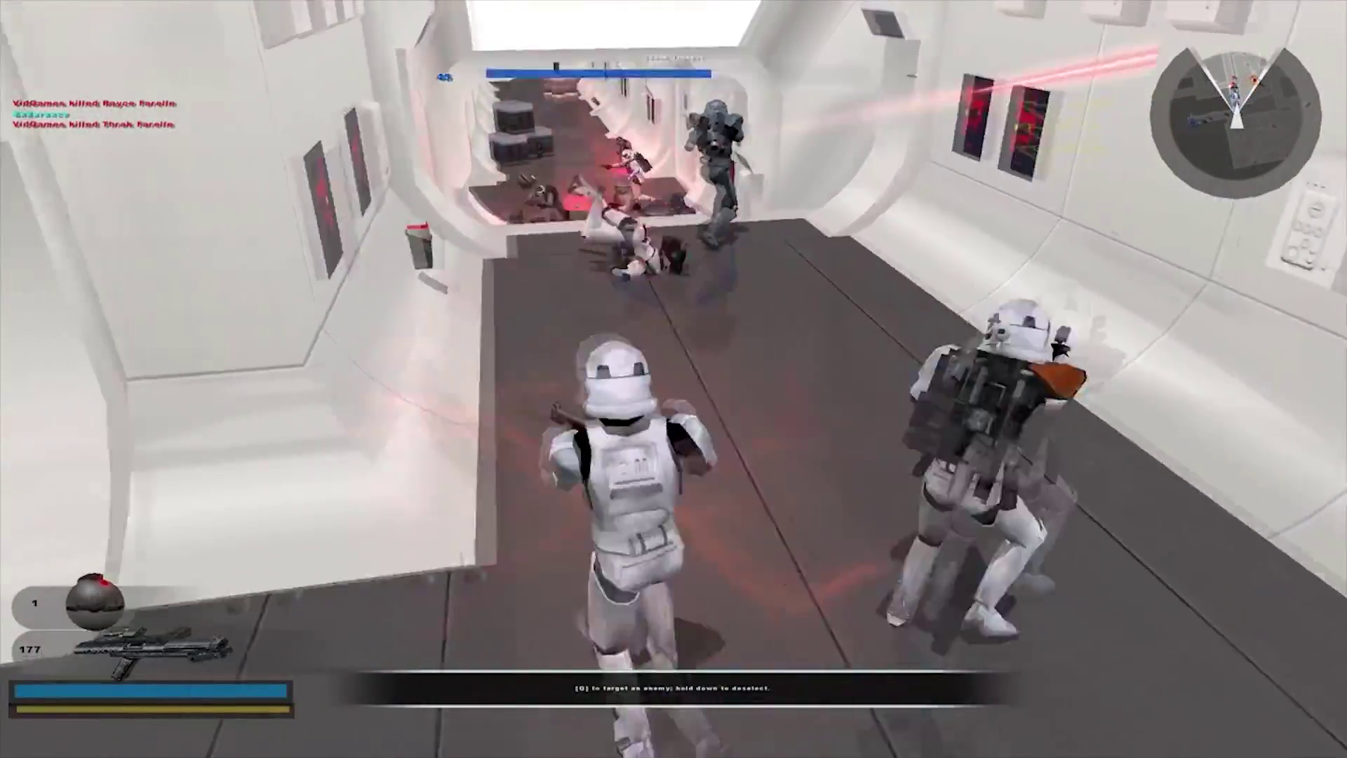
key("w")
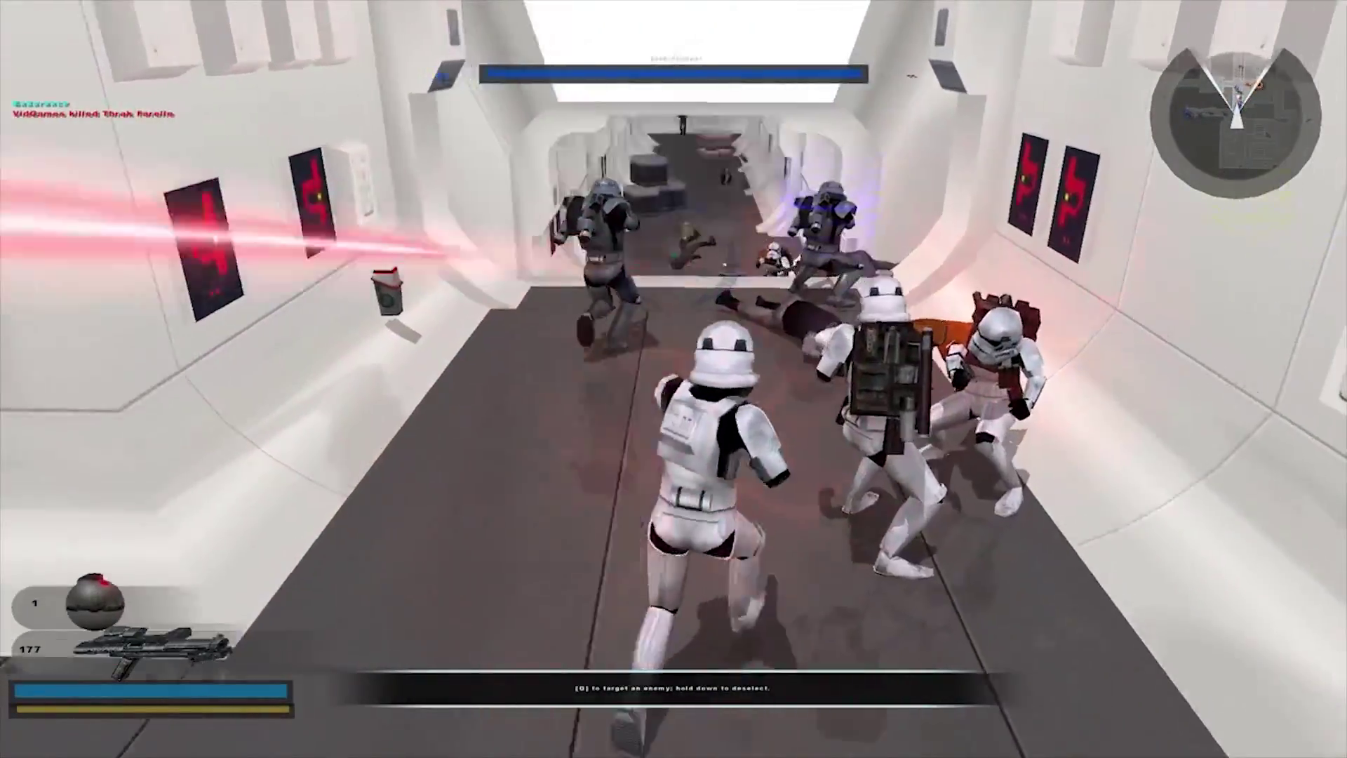
key("w")
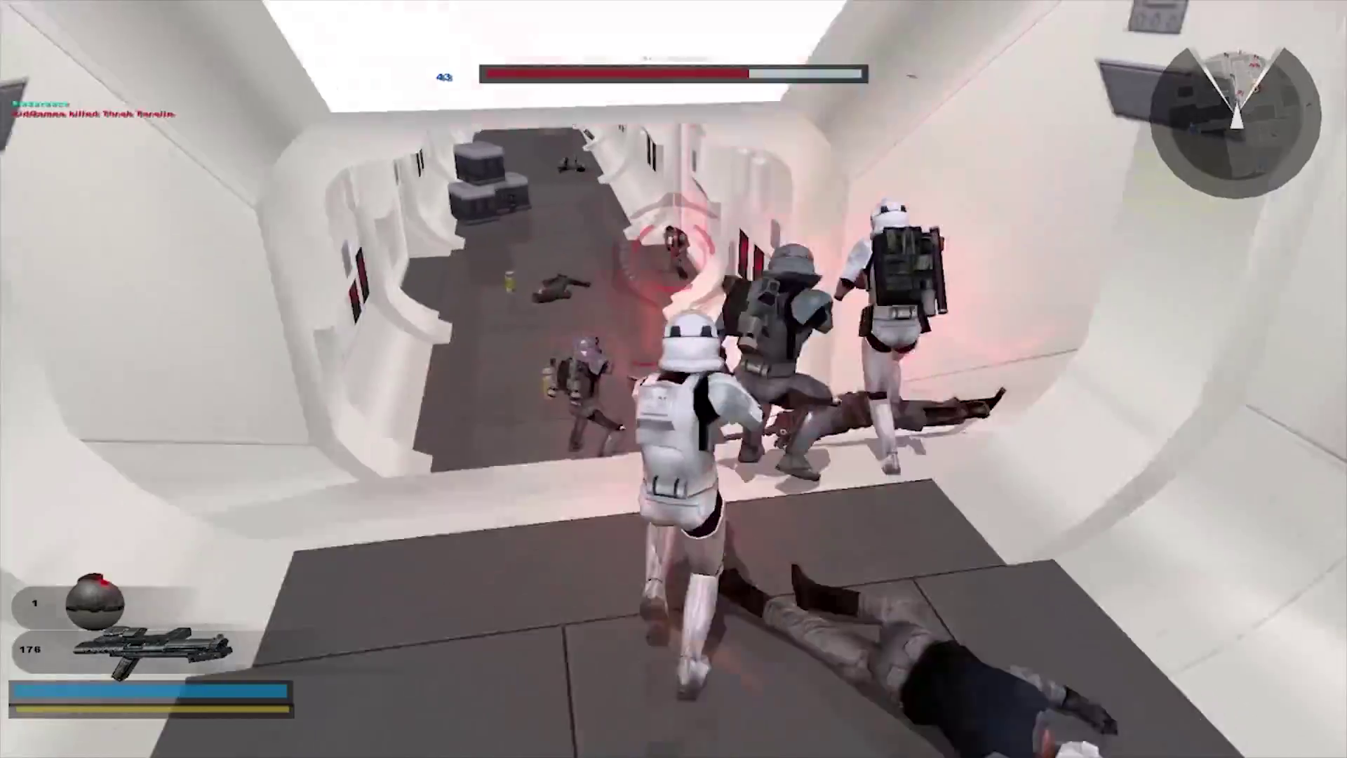
left_click(669, 246)
key("w")
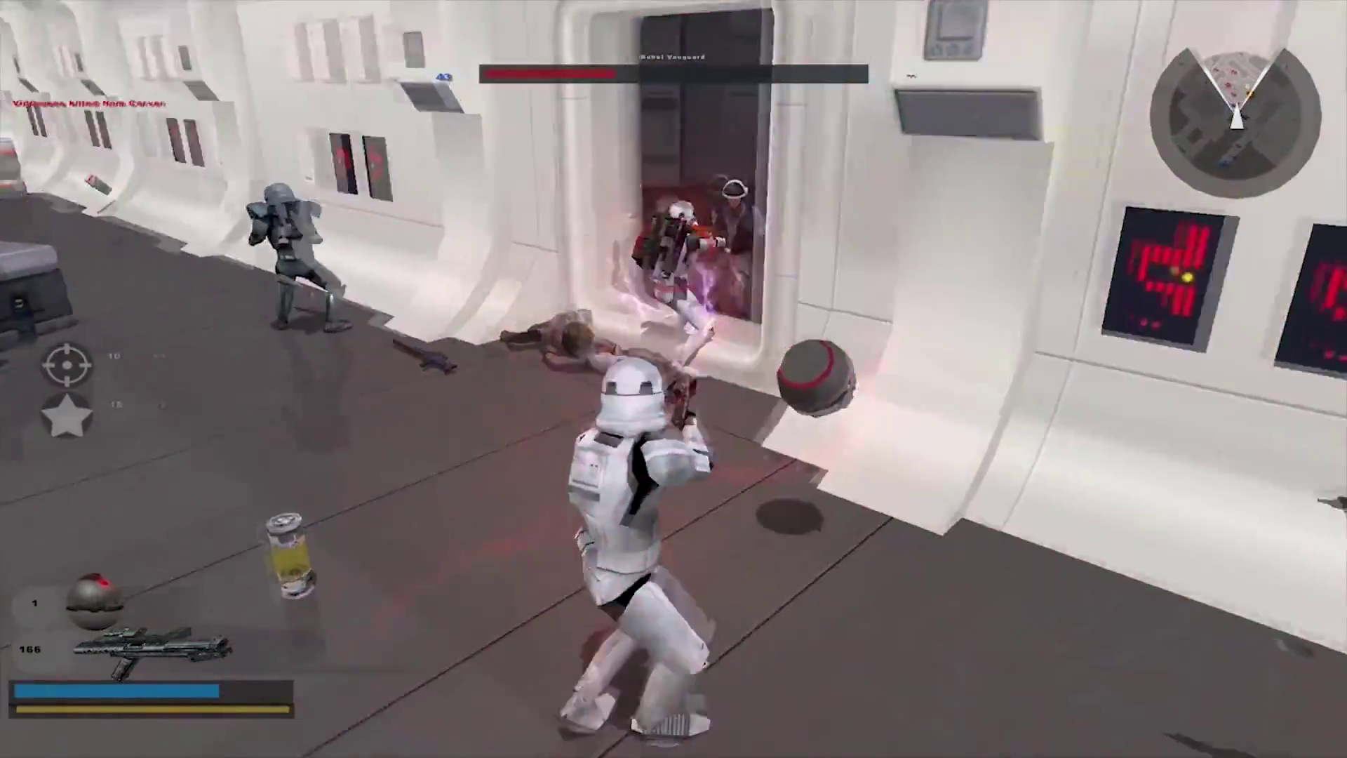
left_click(669, 295)
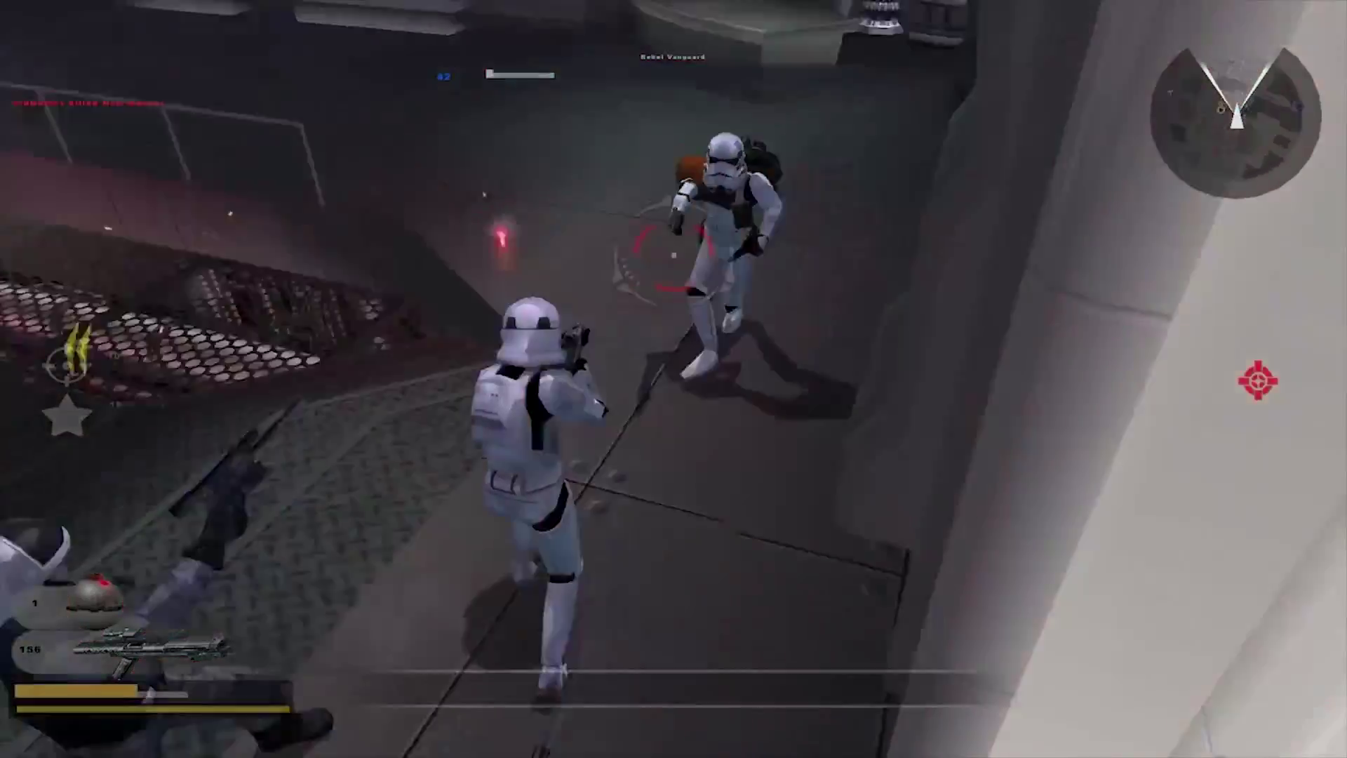
key("w")
key("w")
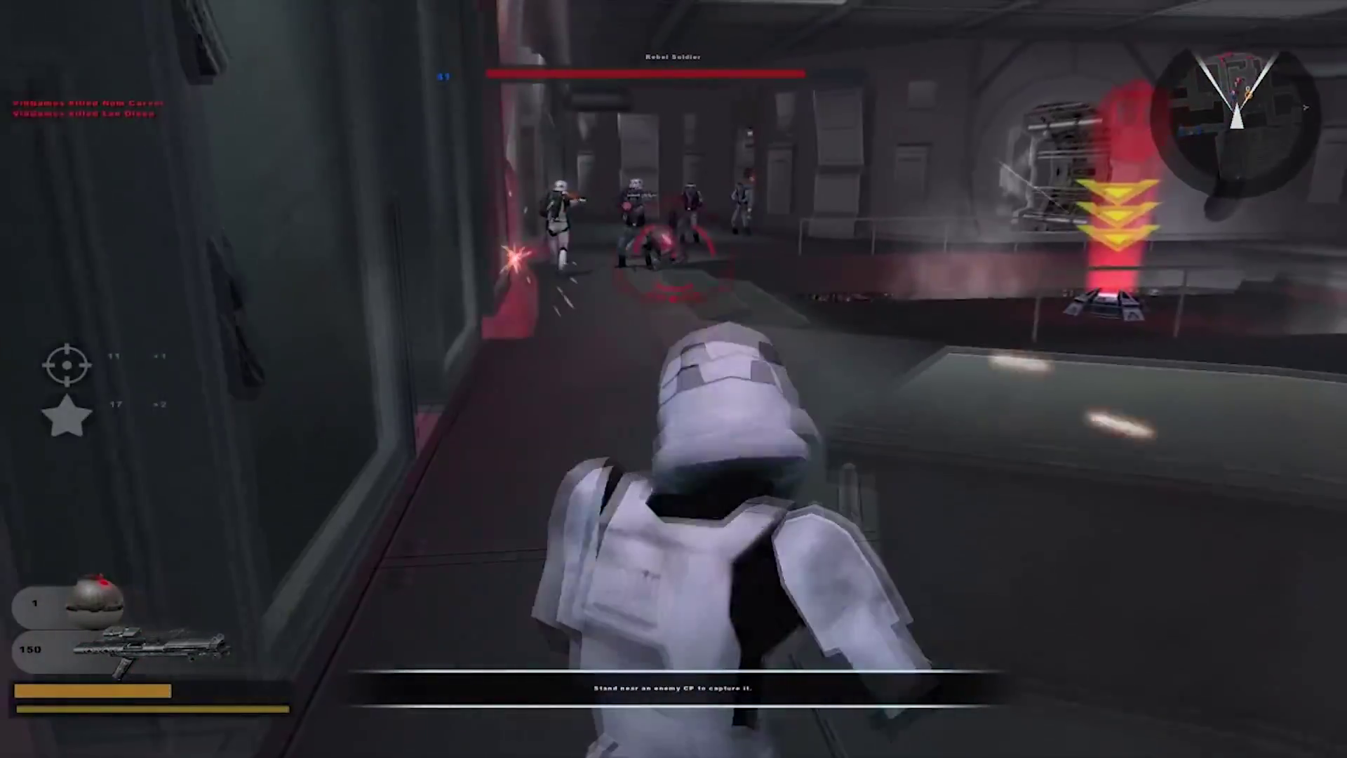
left_click(670, 295)
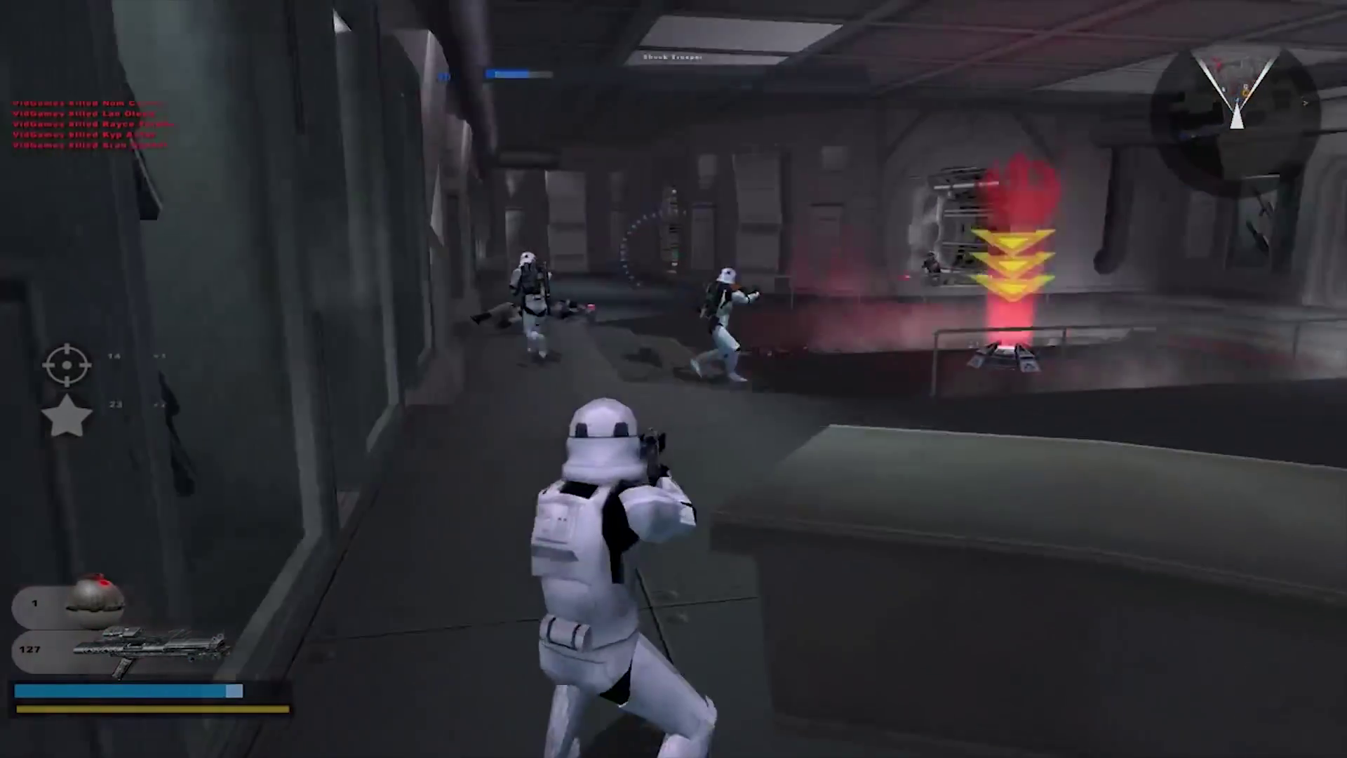
left_click(670, 253)
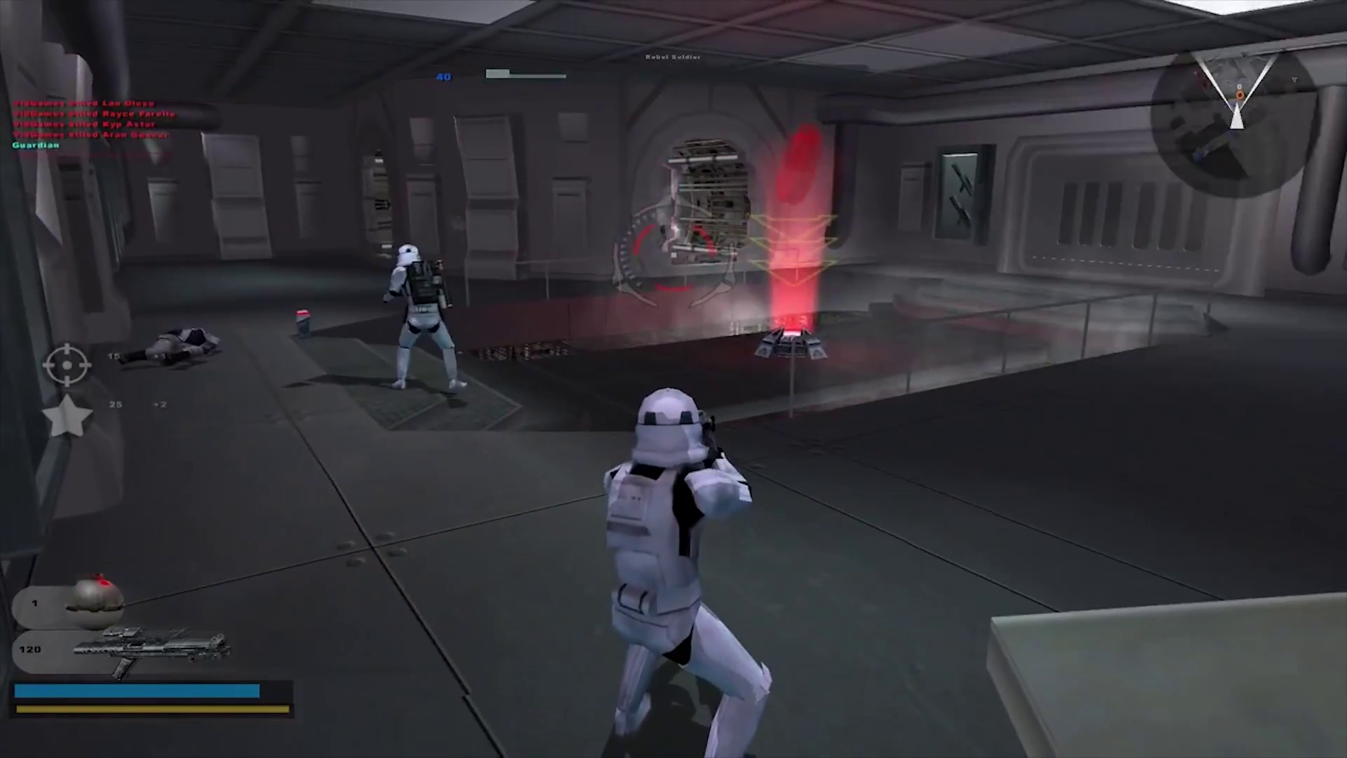
key("w")
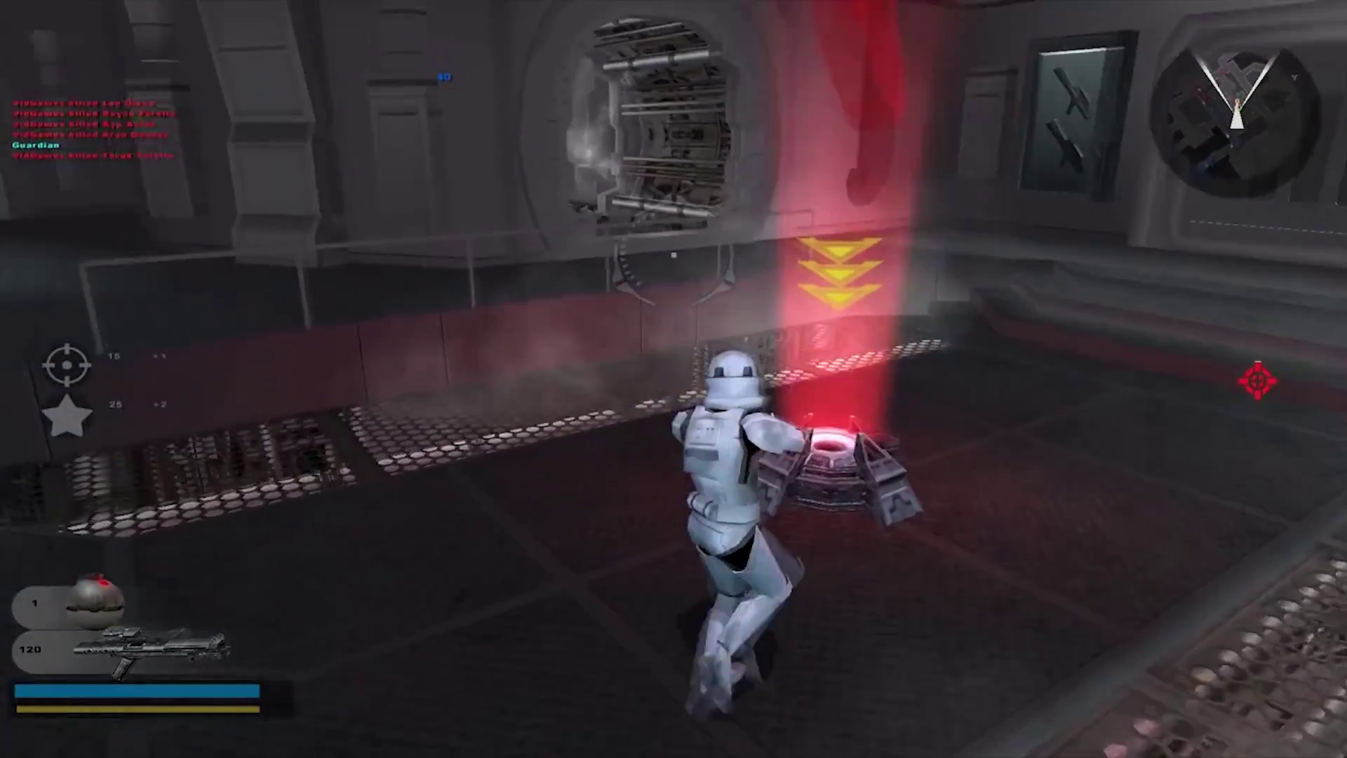
left_click(670, 252)
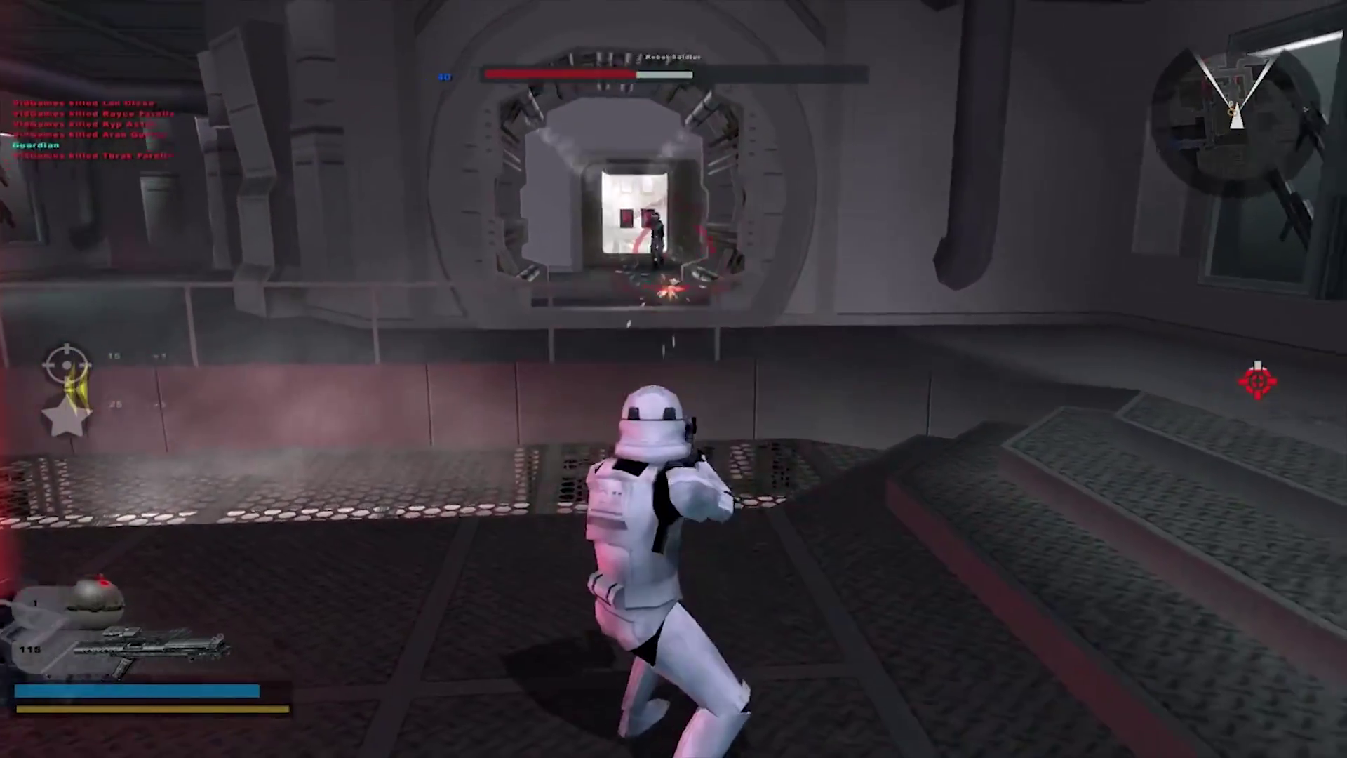
left_click(670, 252)
key("w")
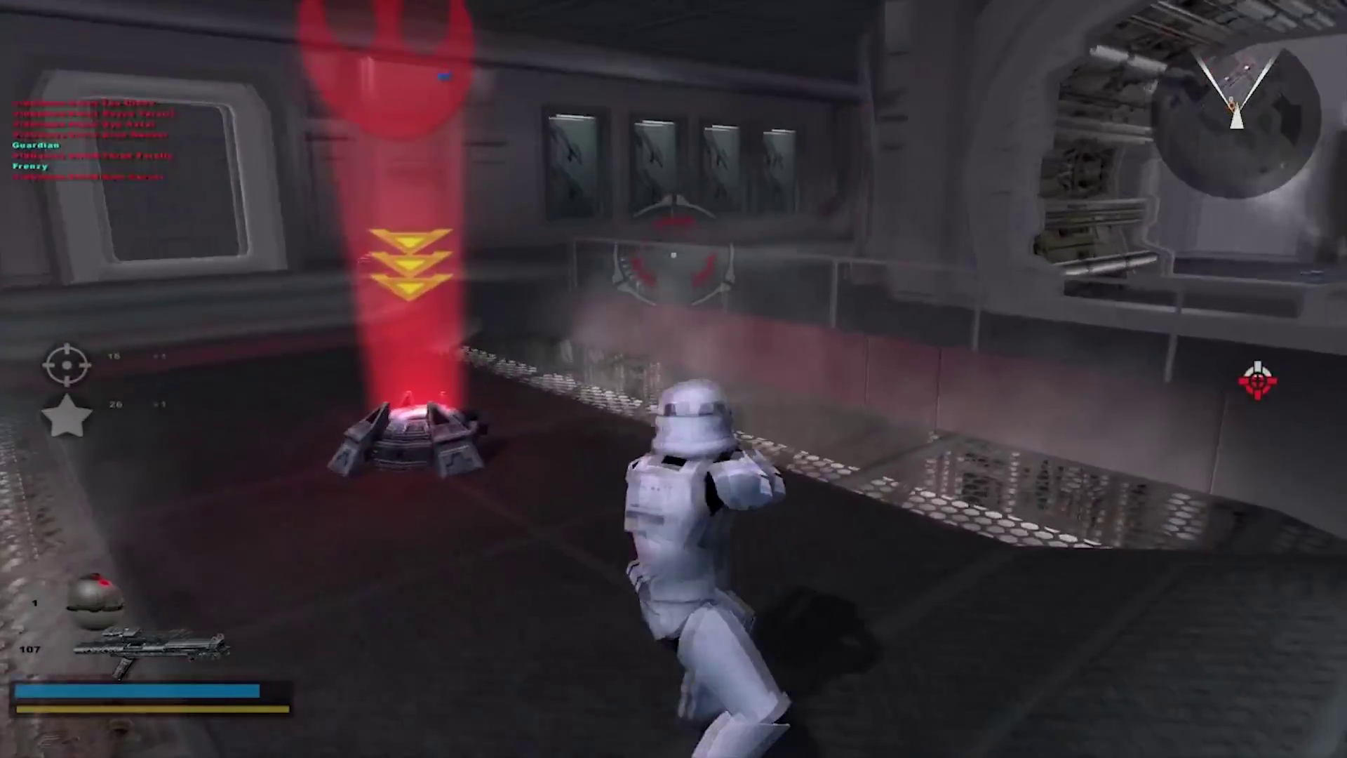
key("w")
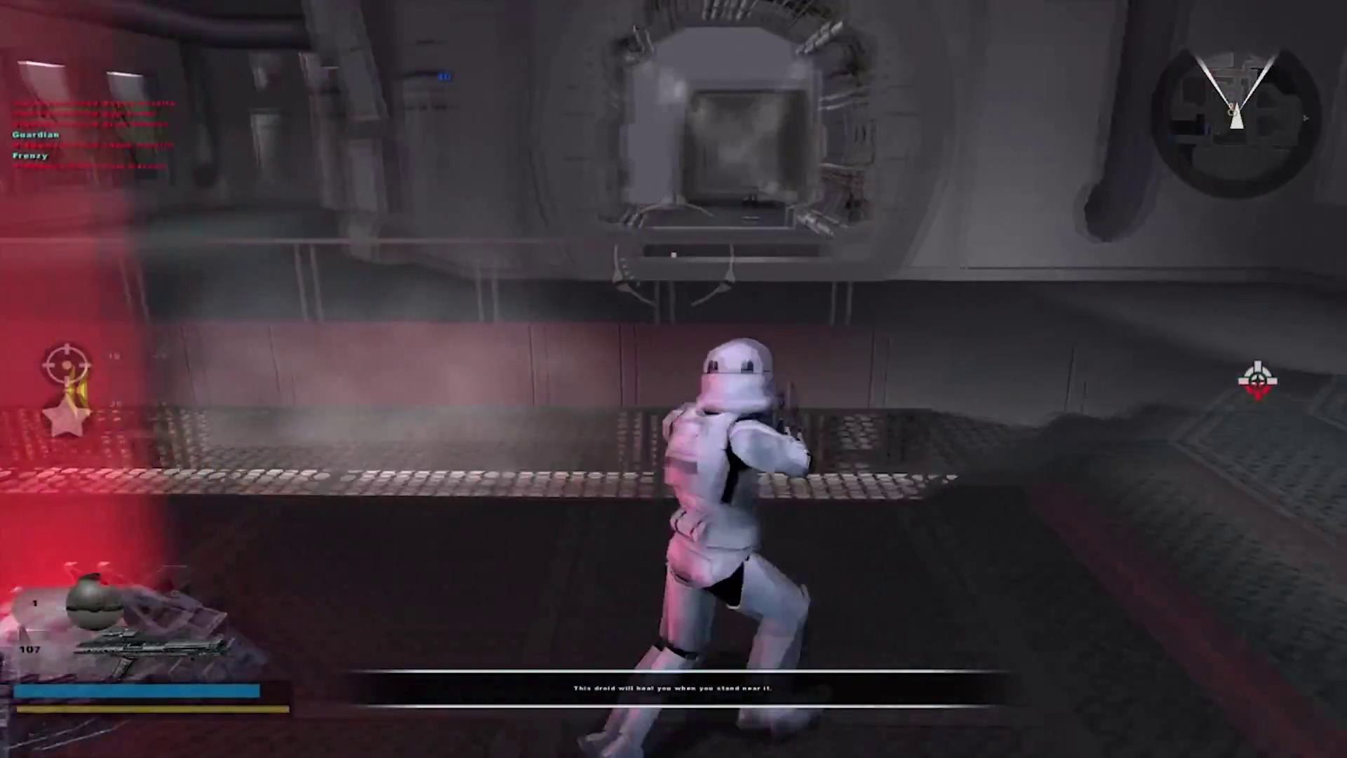
key("w")
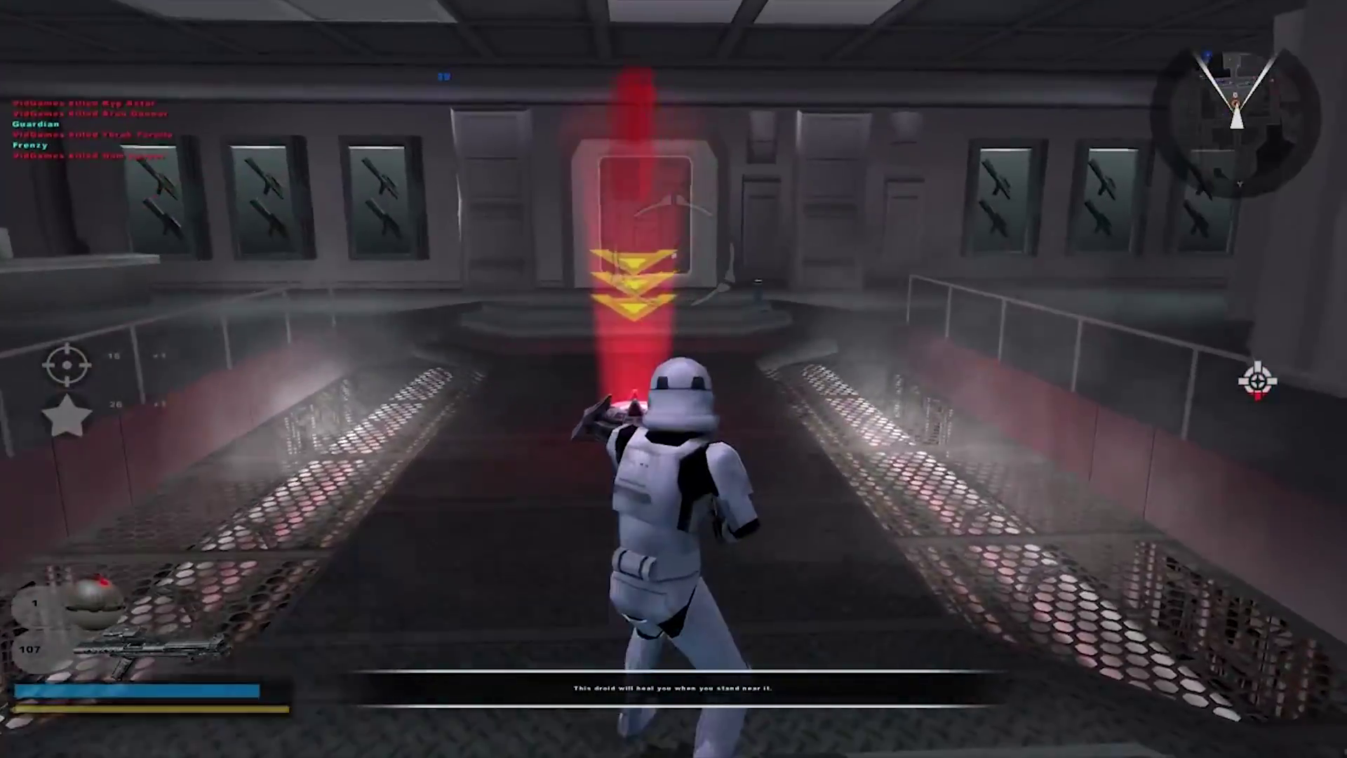
key("w")
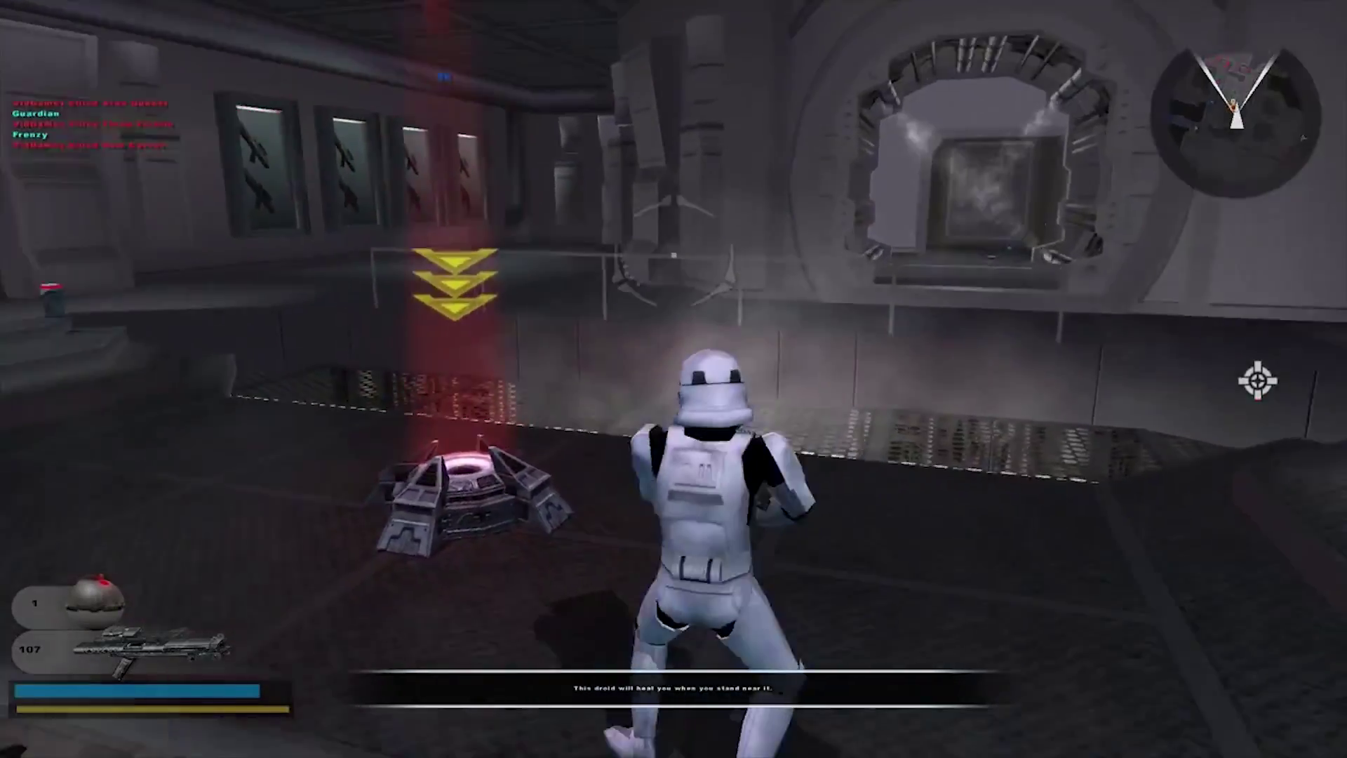
key("w")
key("w")
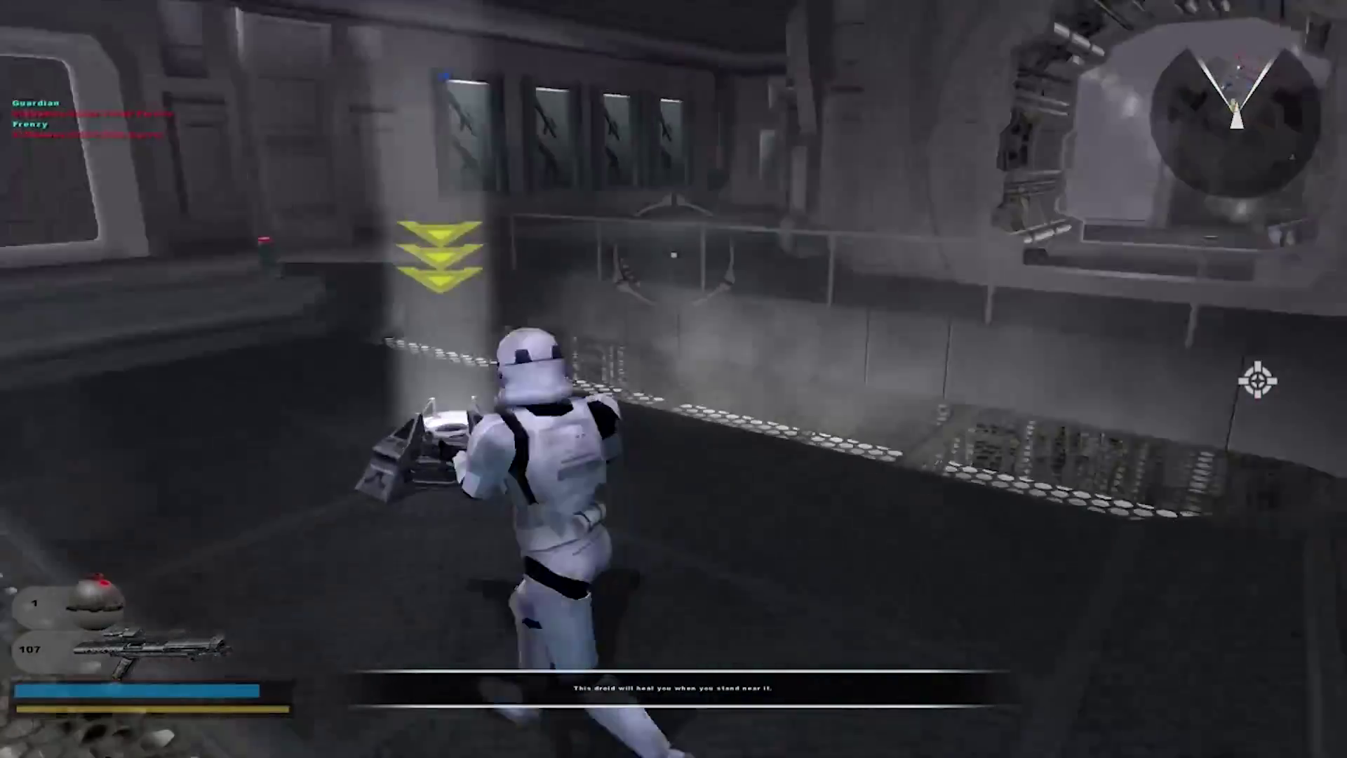
key("w")
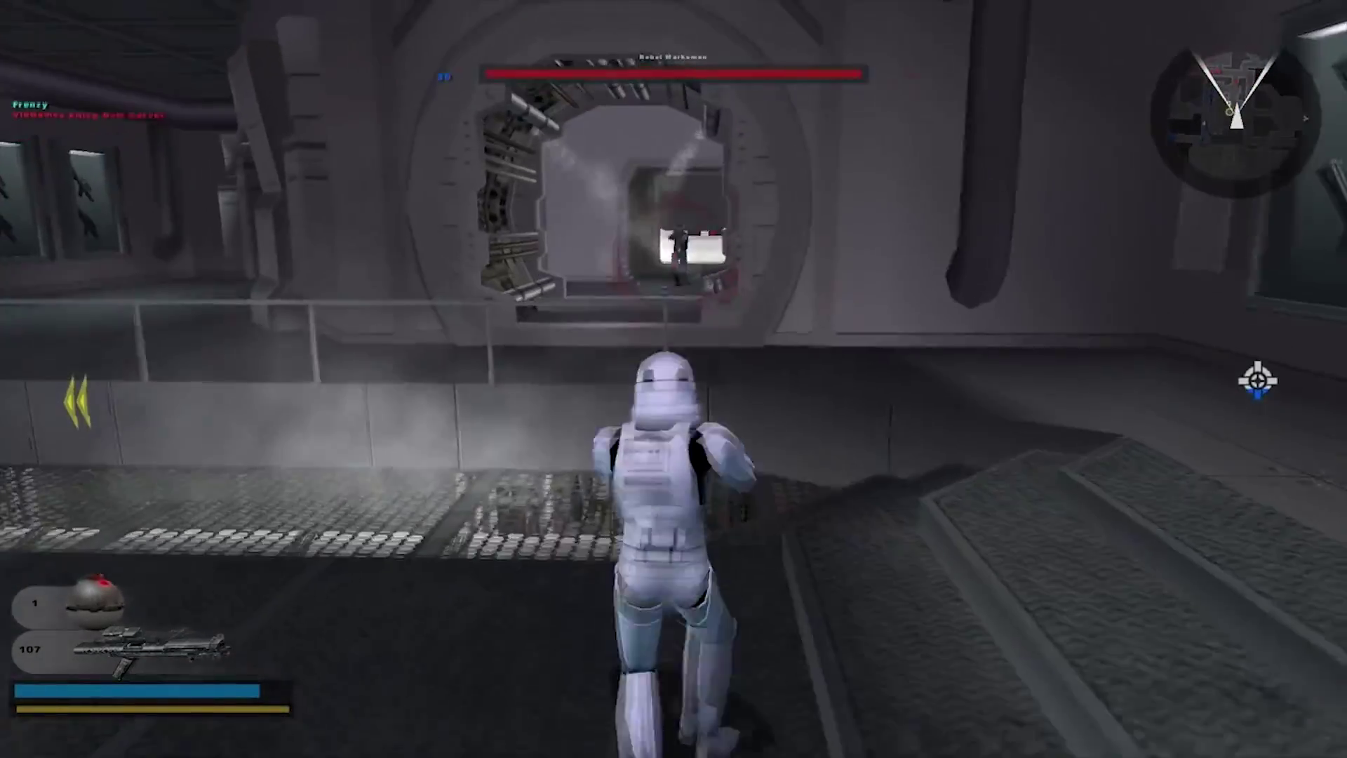
key("w")
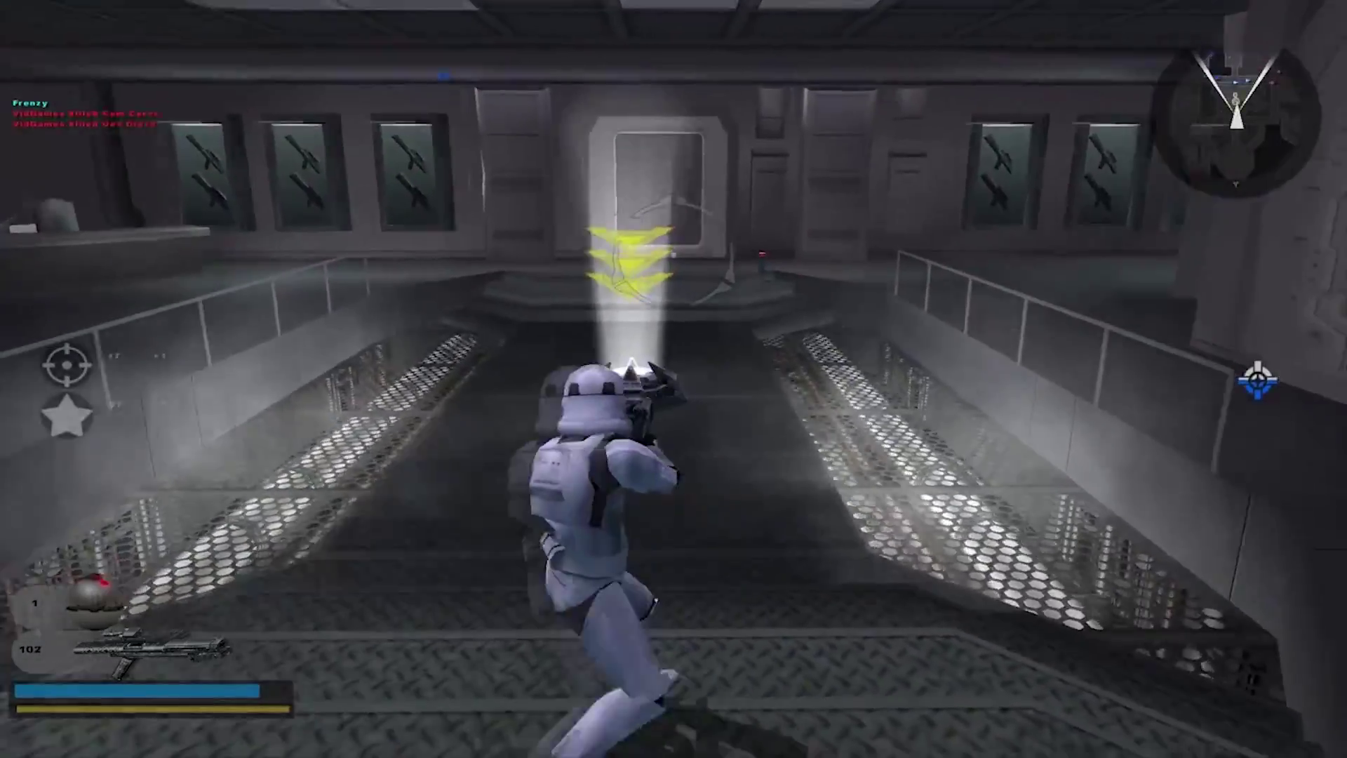
key("w")
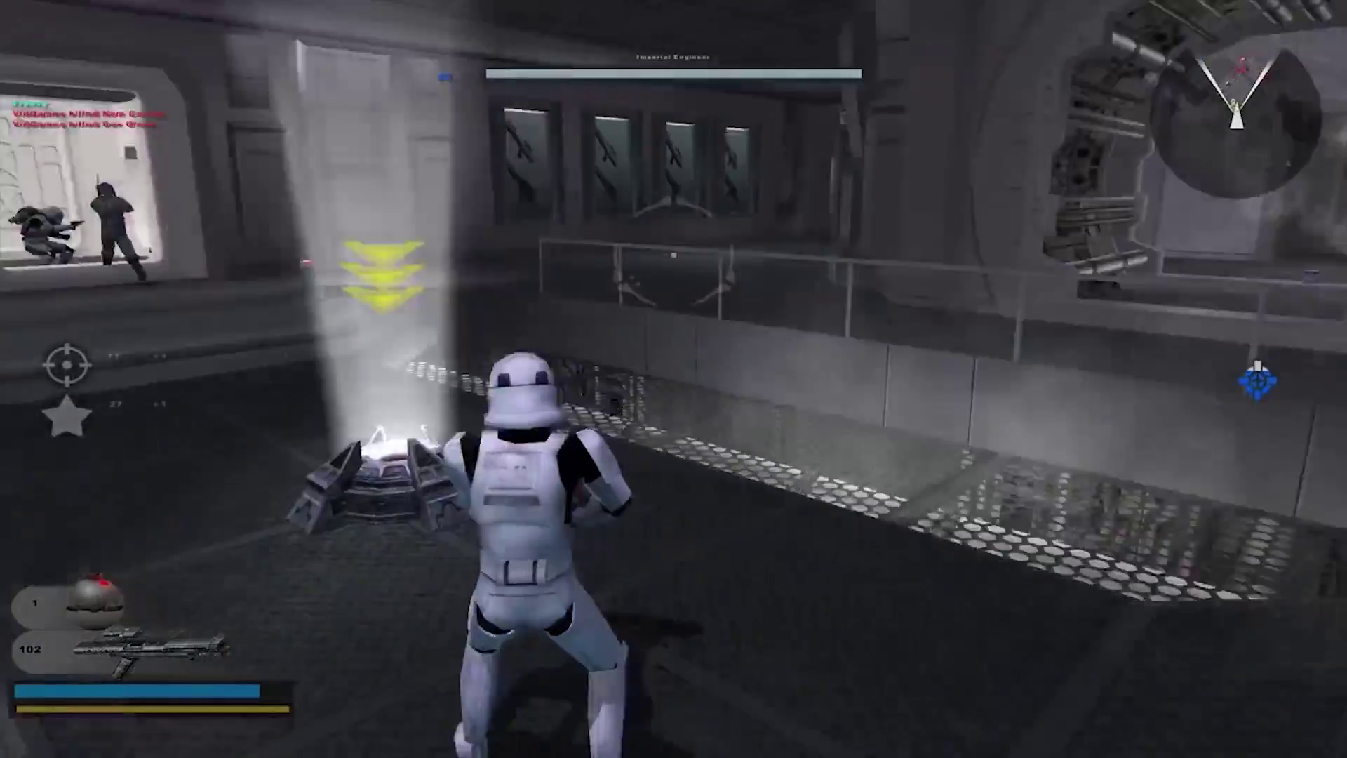
key("w")
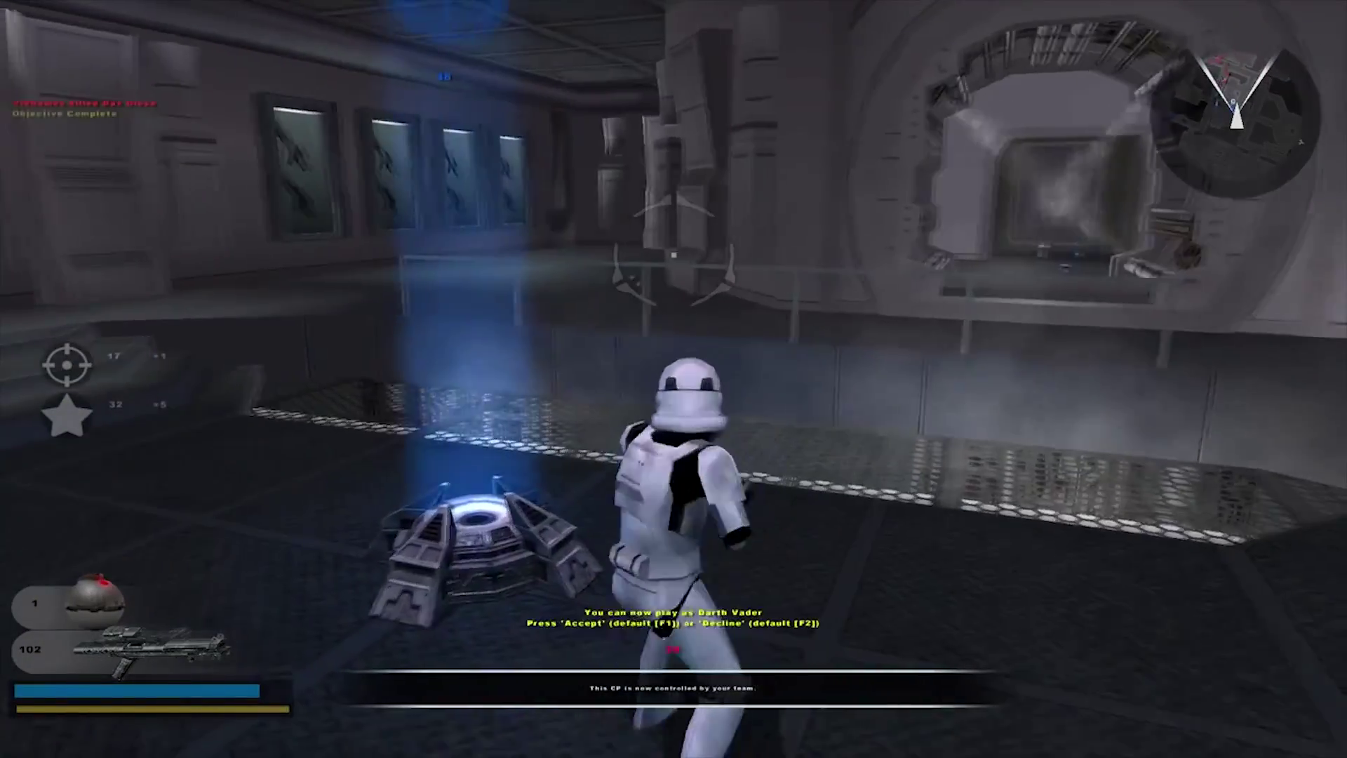
key("F1")
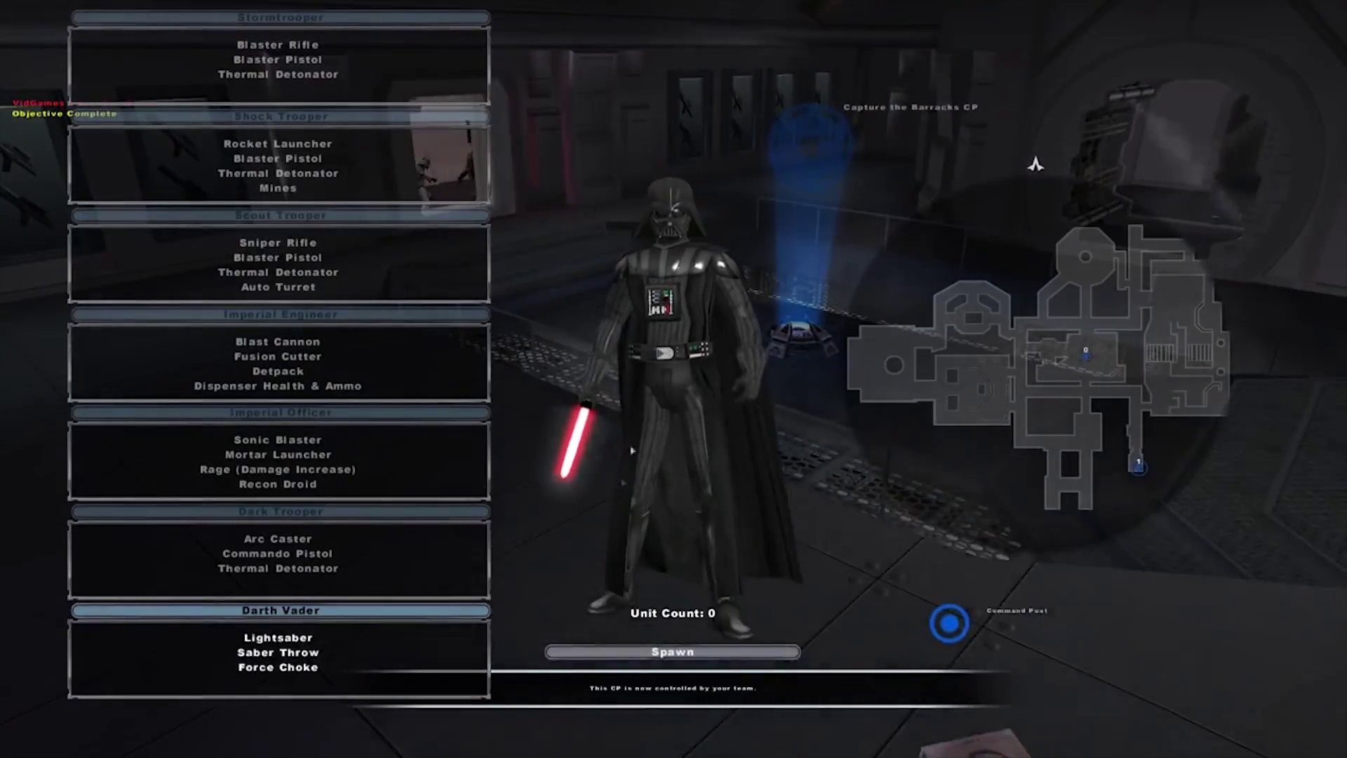
left_click(668, 653)
key("w")
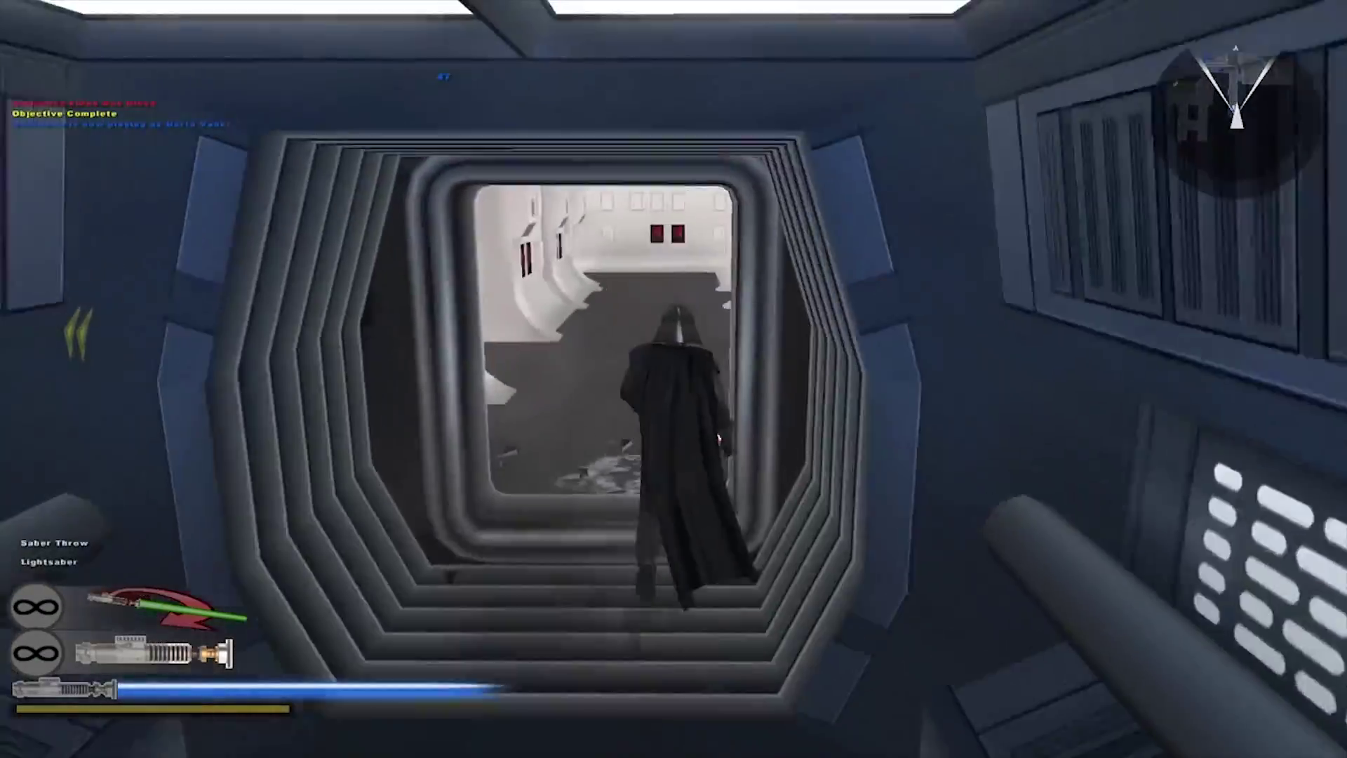
key("w")
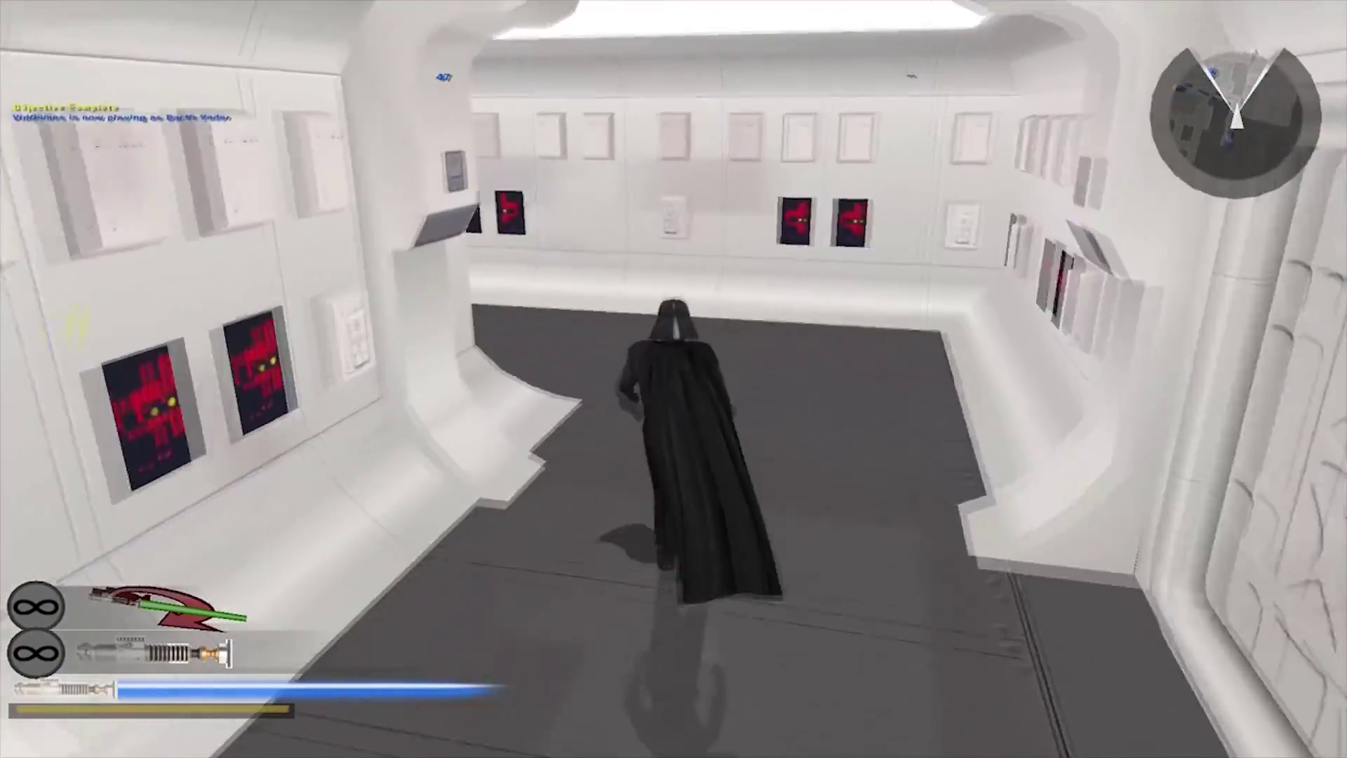
key("w")
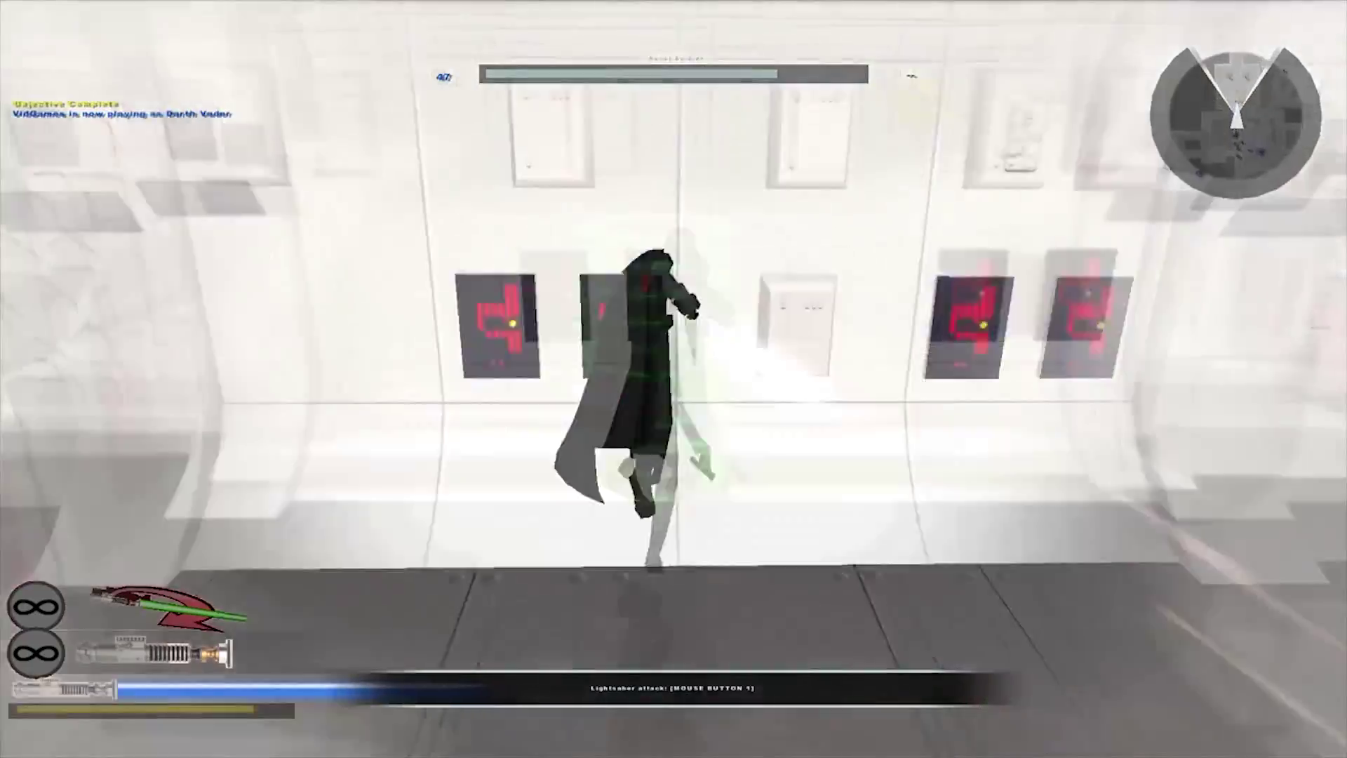
key("w")
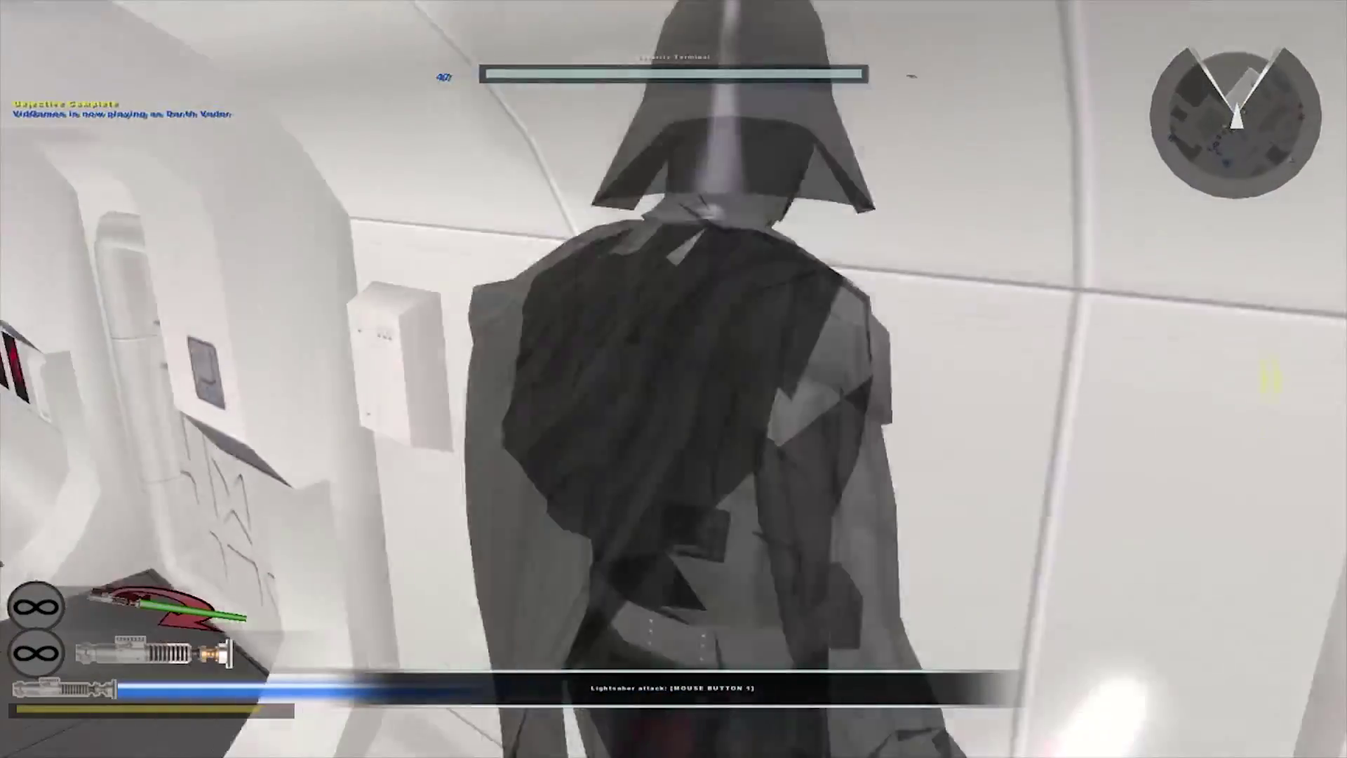
key("w")
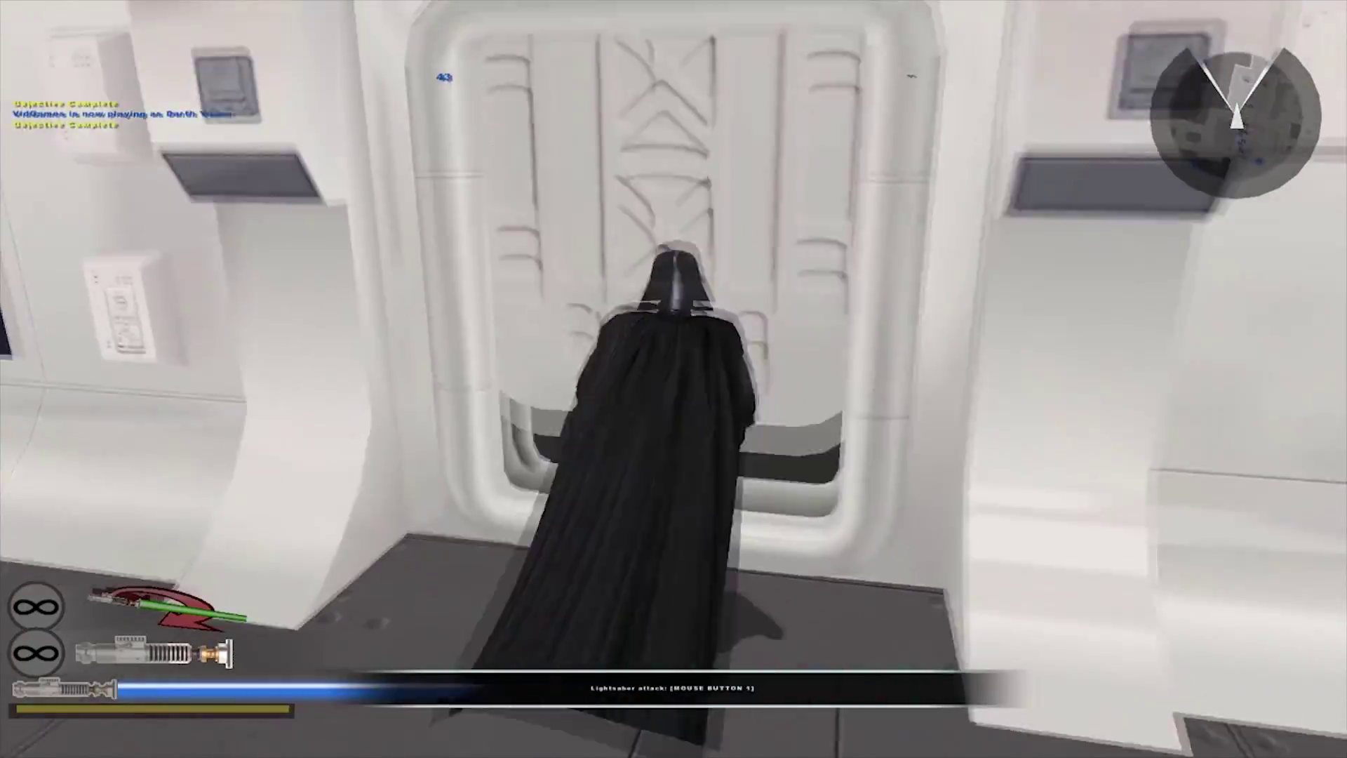
key("w")
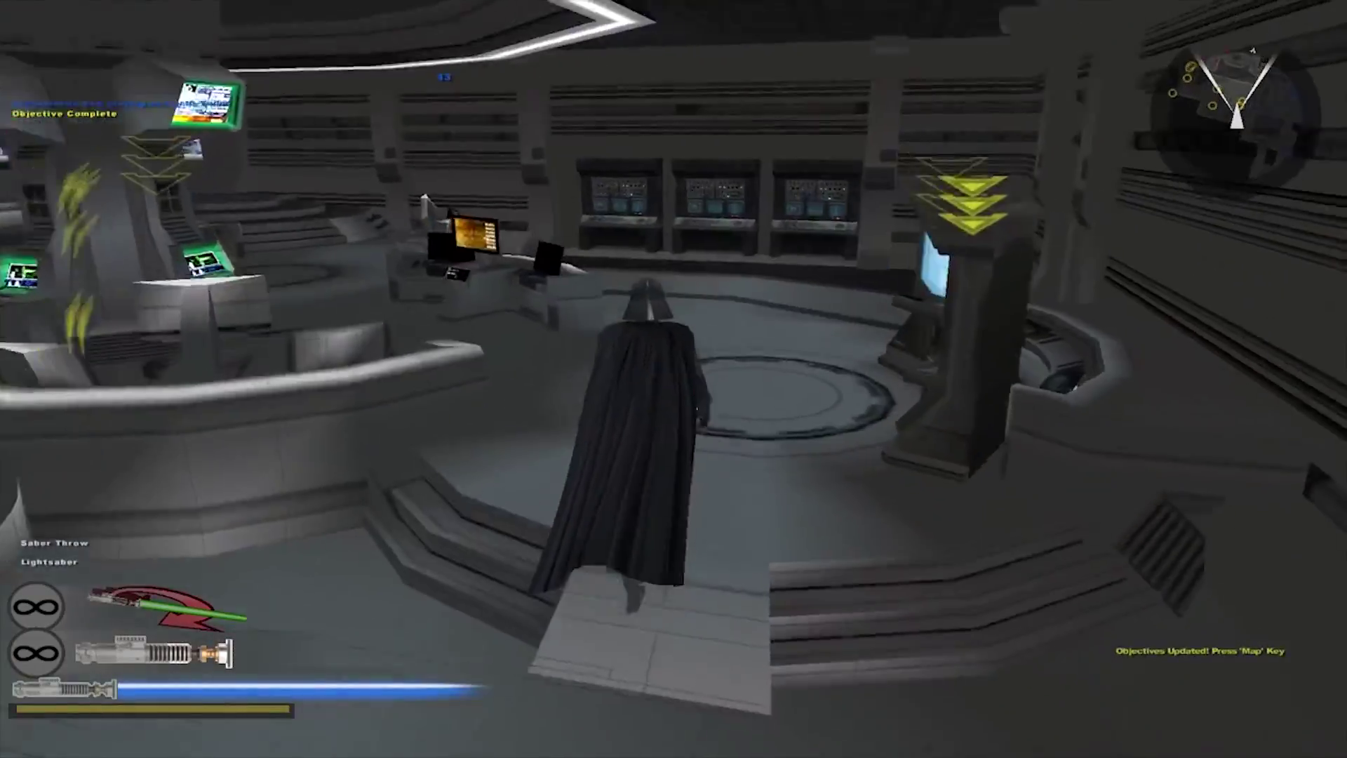
key("w")
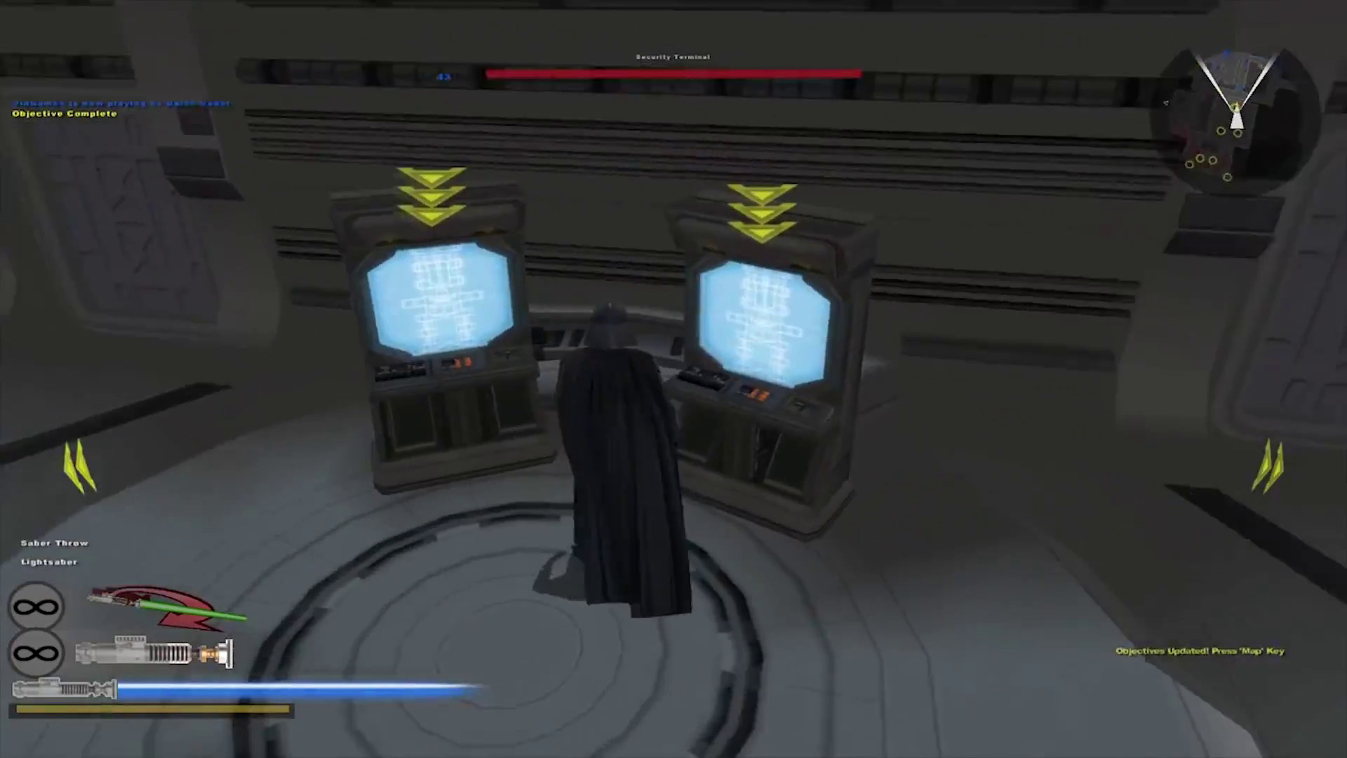
key("w")
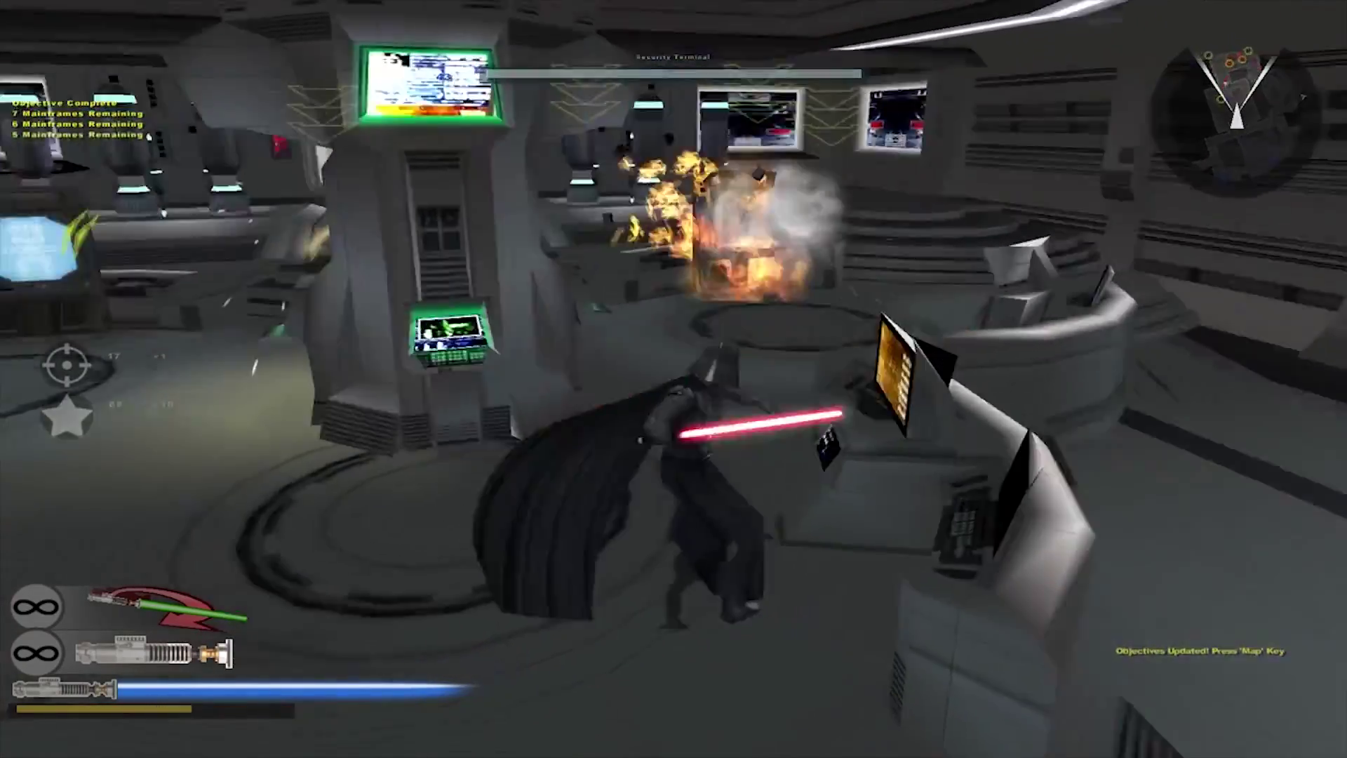
key("w")
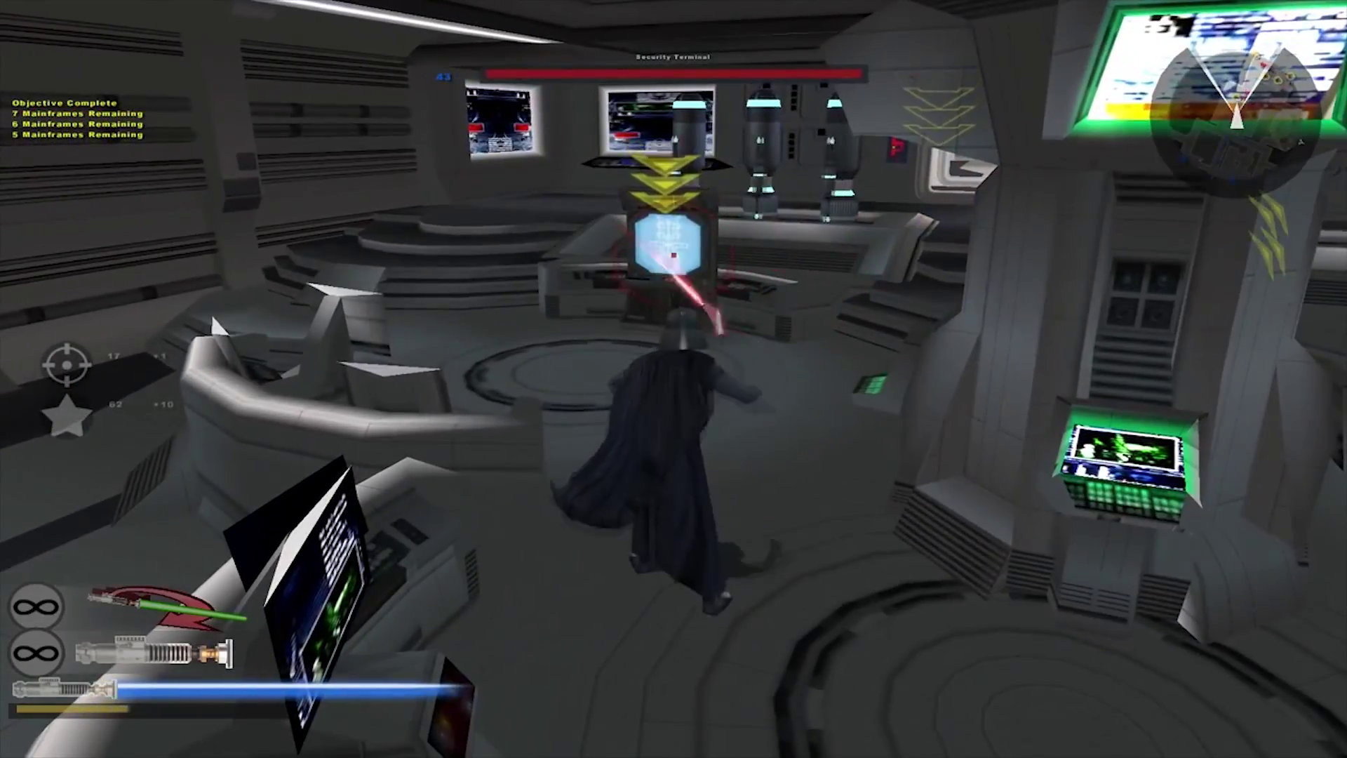
key("w")
key("w")
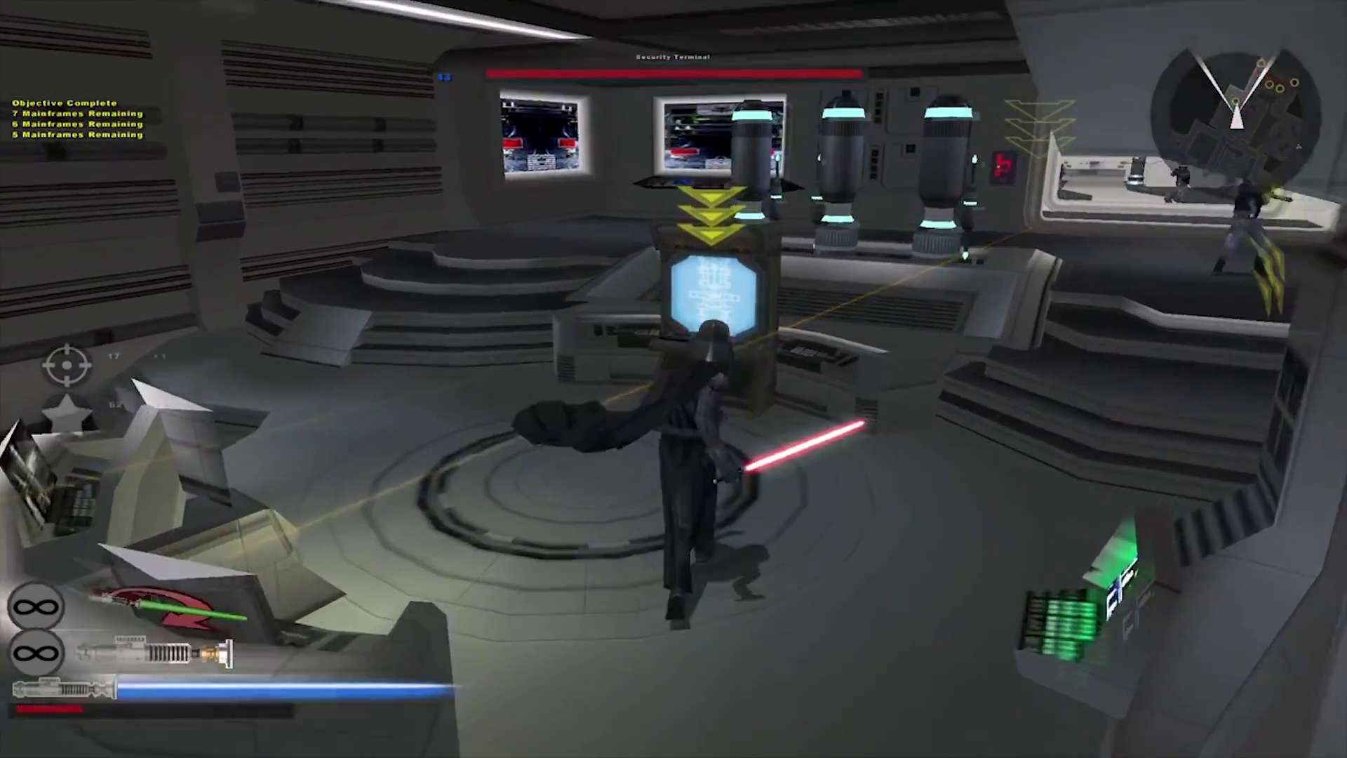
key("w")
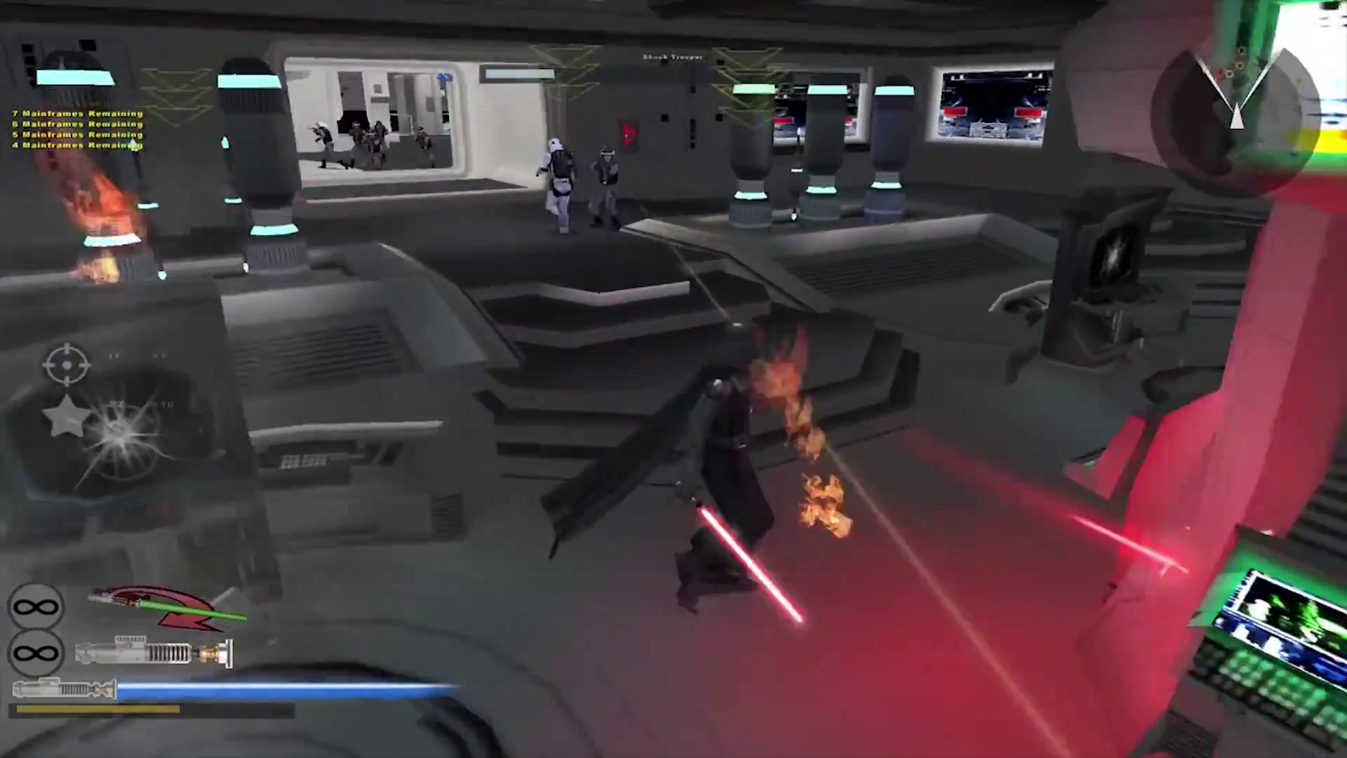
key("w")
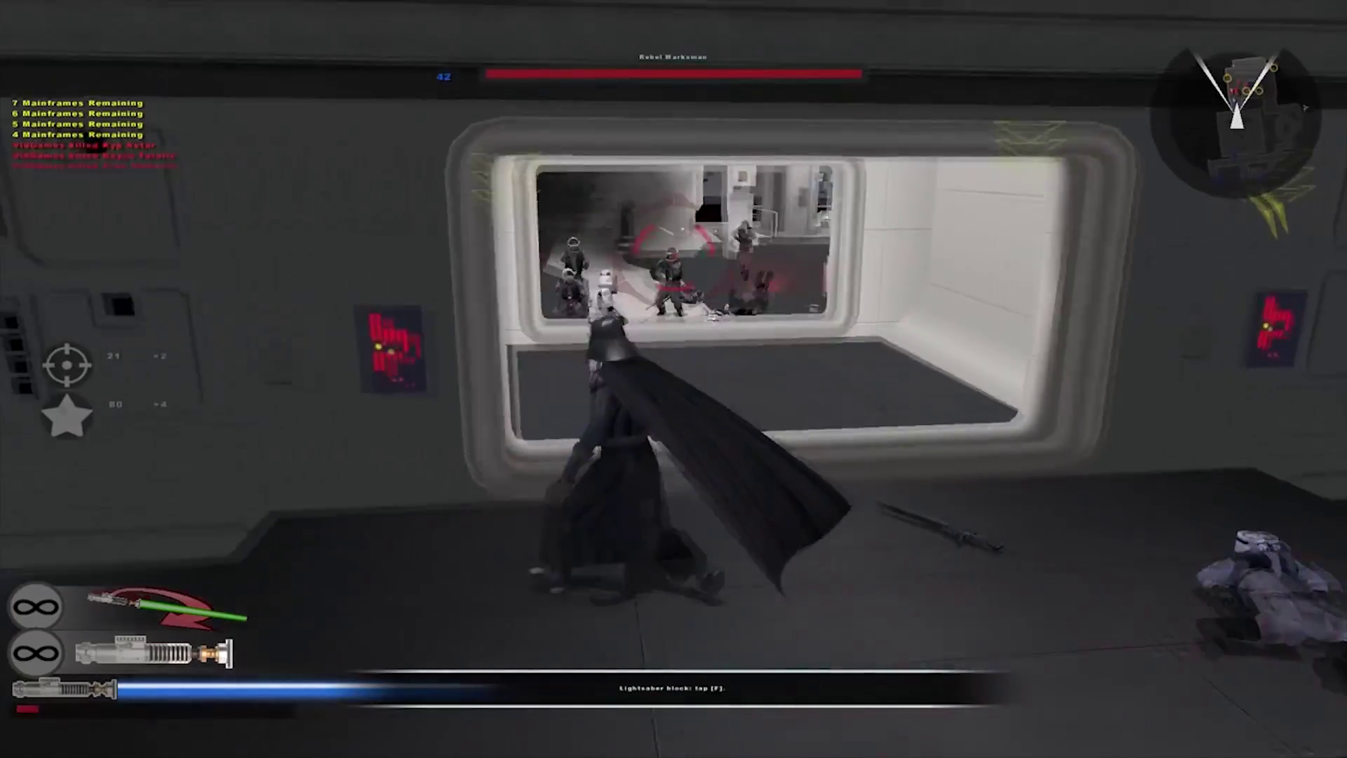
key("w")
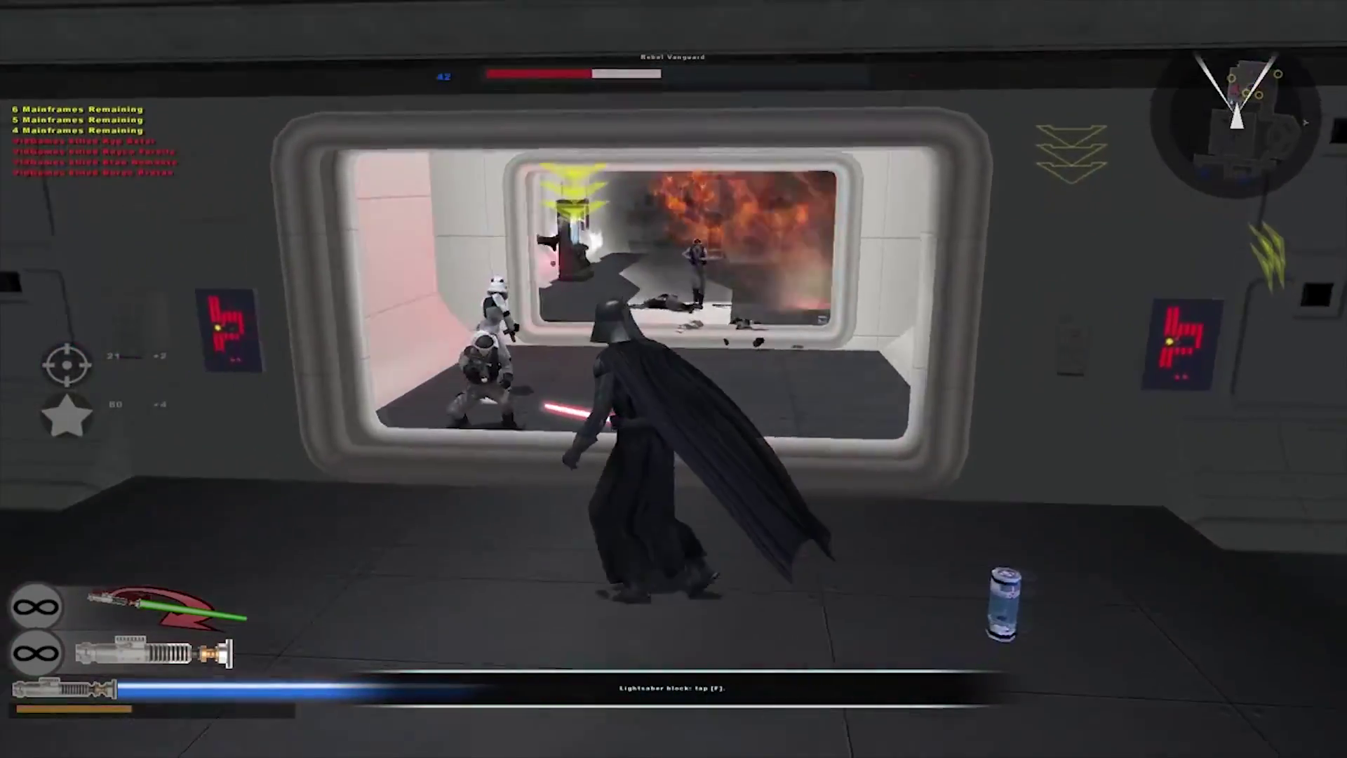
key("w")
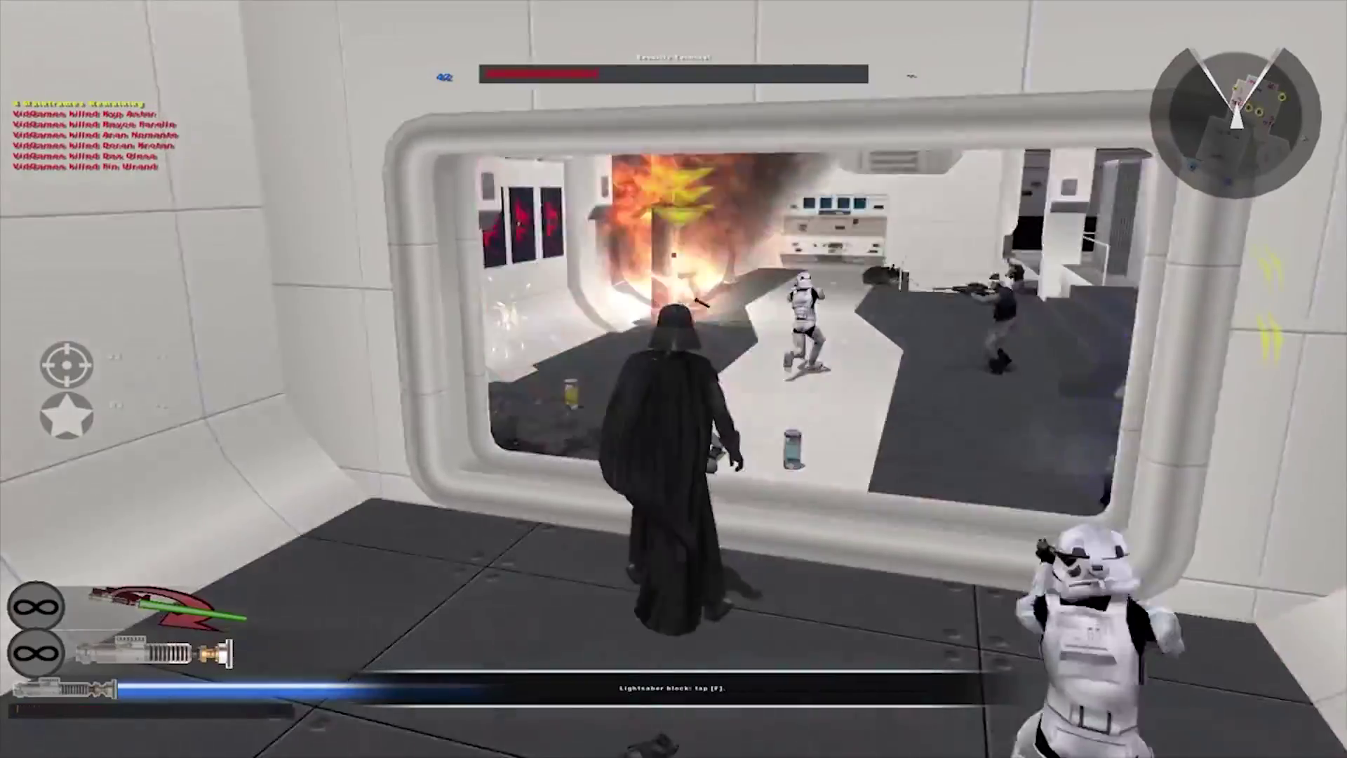
key("w")
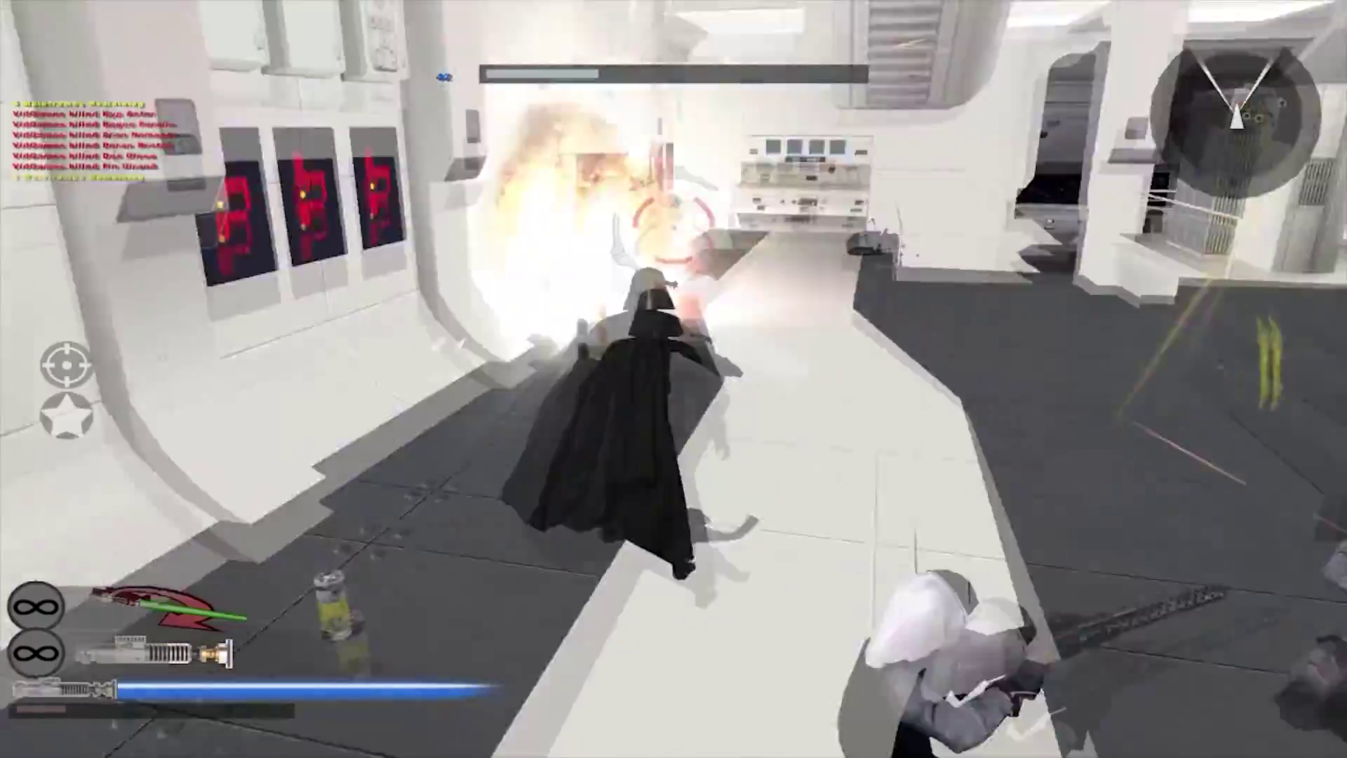
key("w")
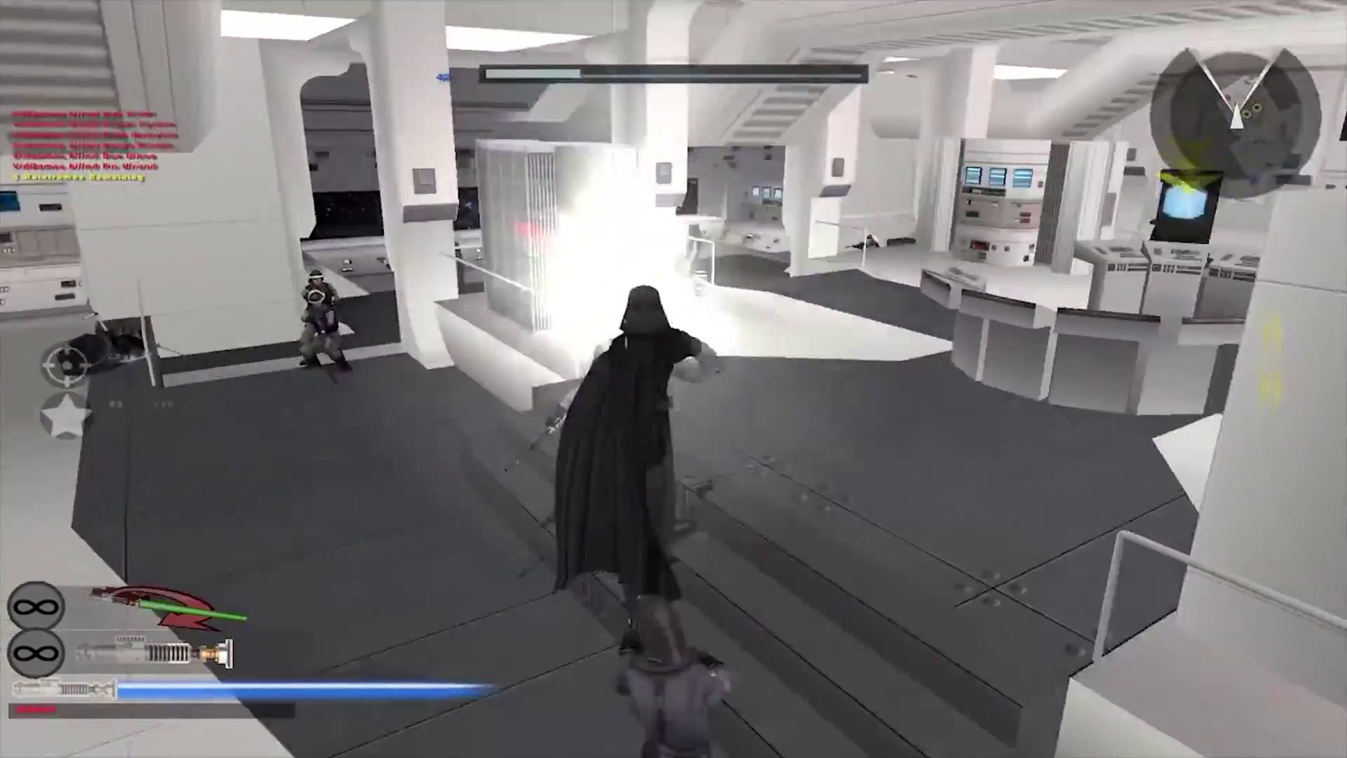
key("w")
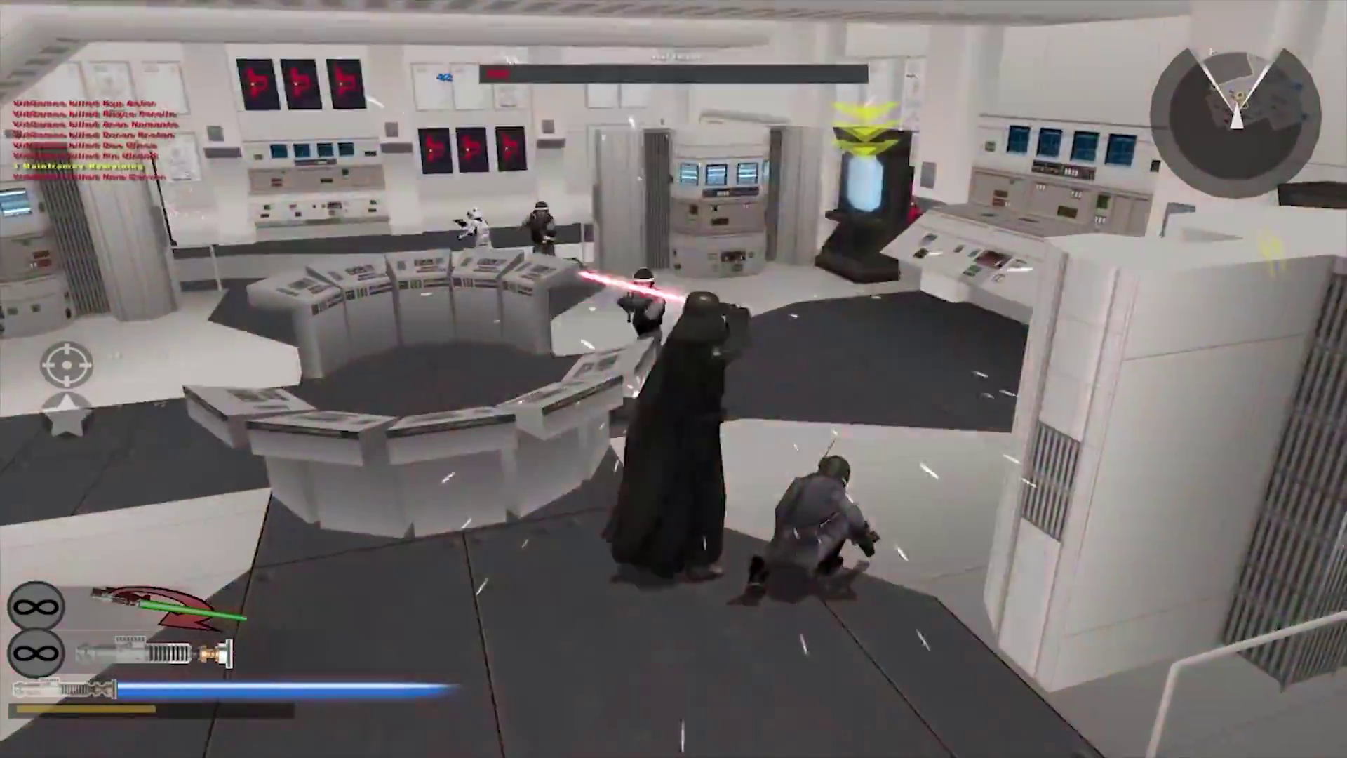
key("w")
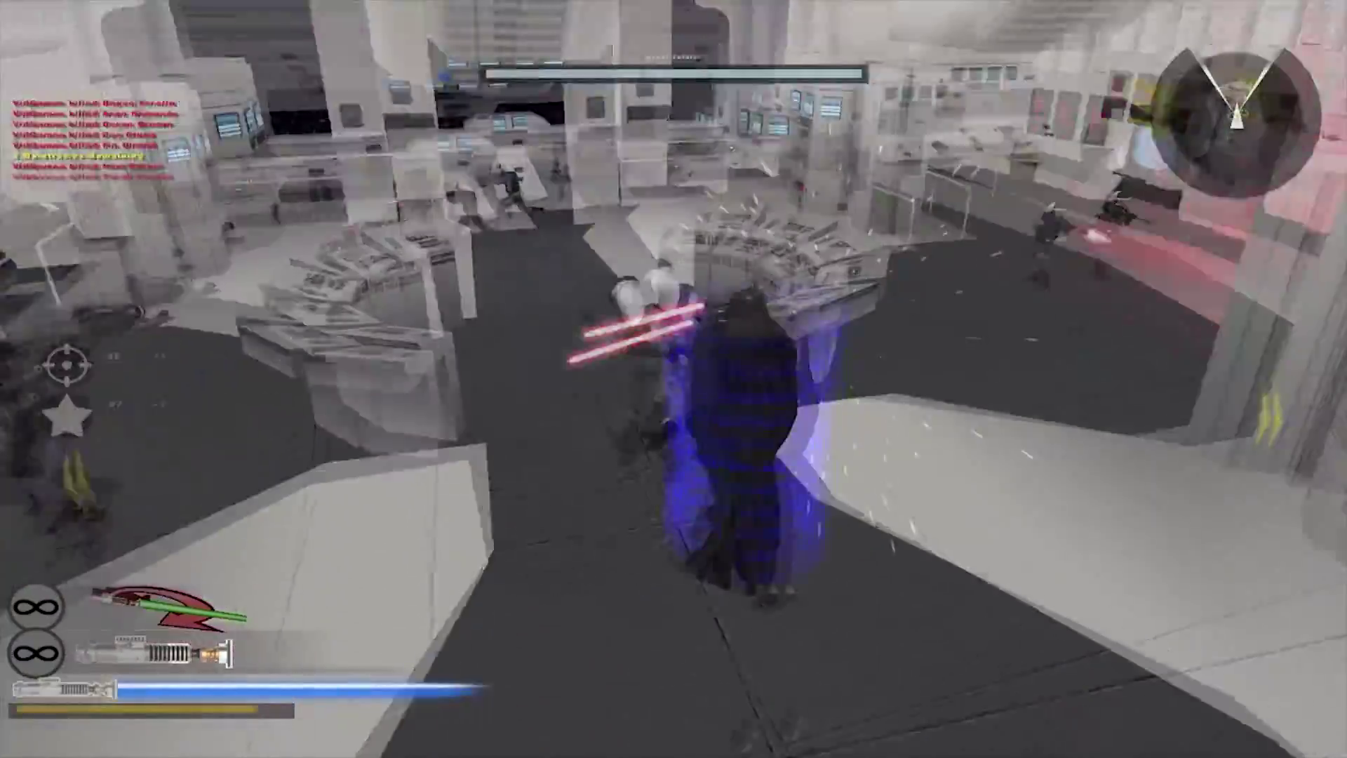
key("w")
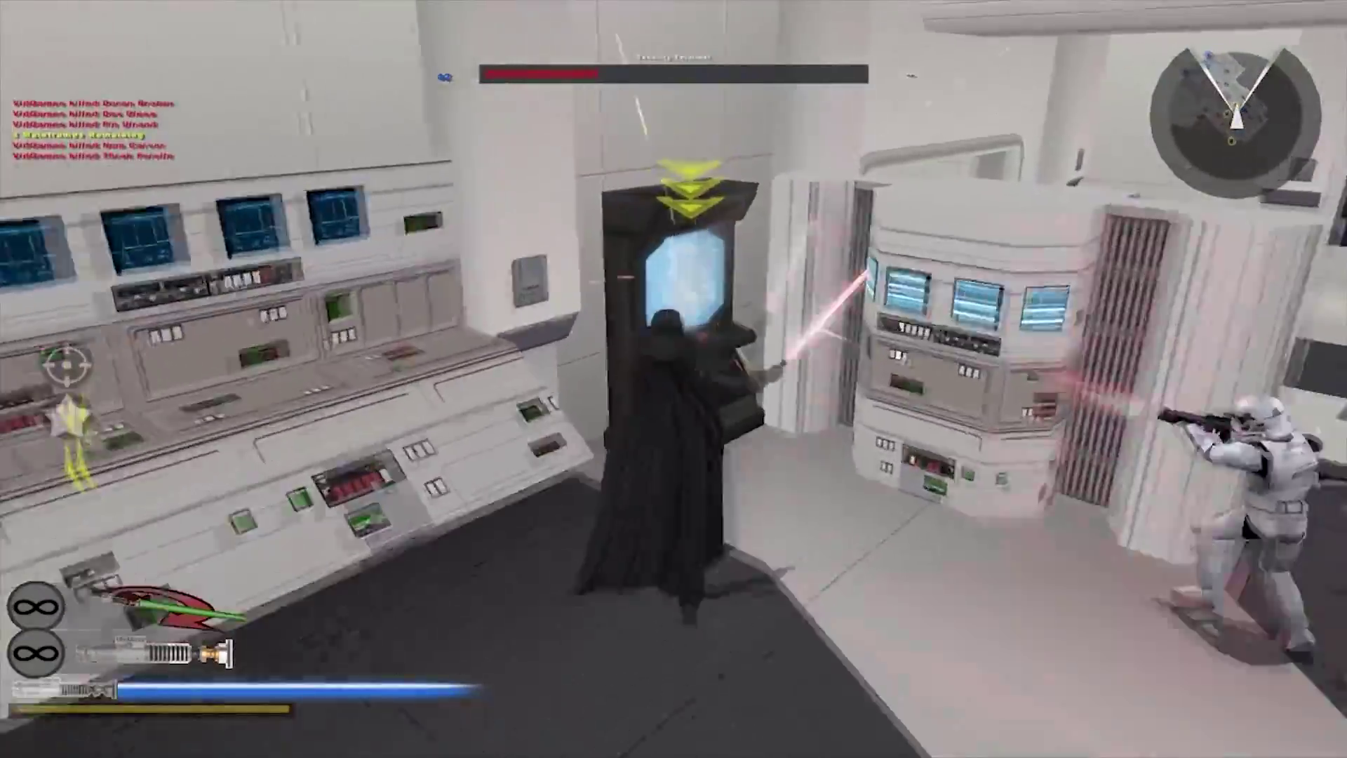
key("w")
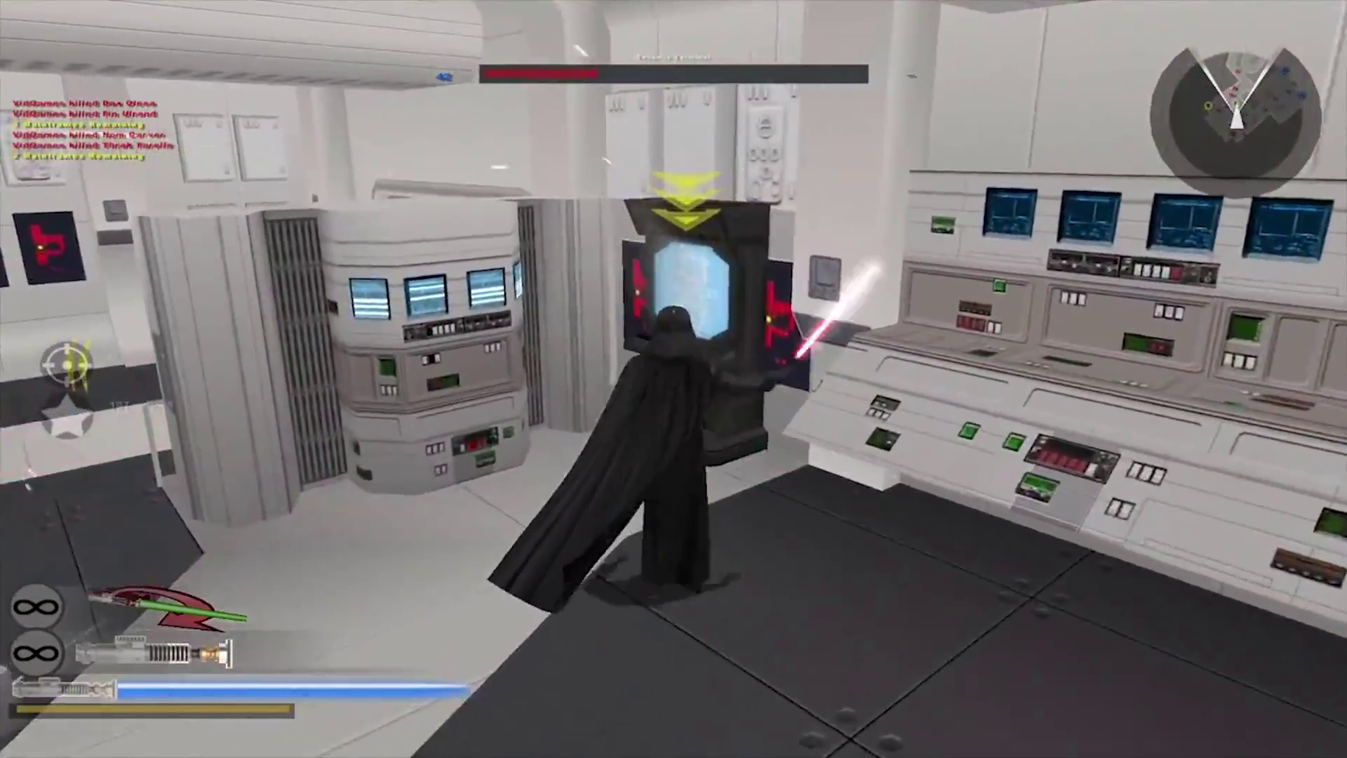
key("w")
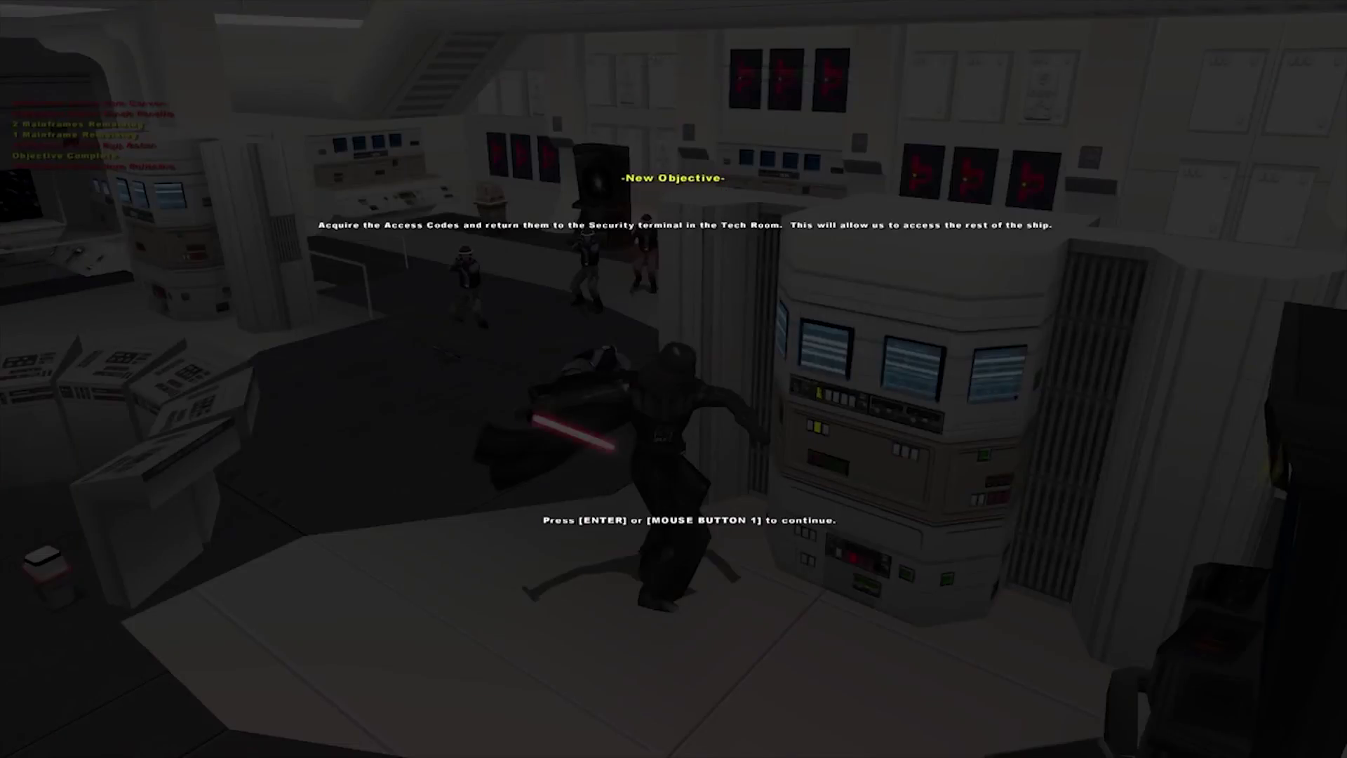
key("Return")
key("w")
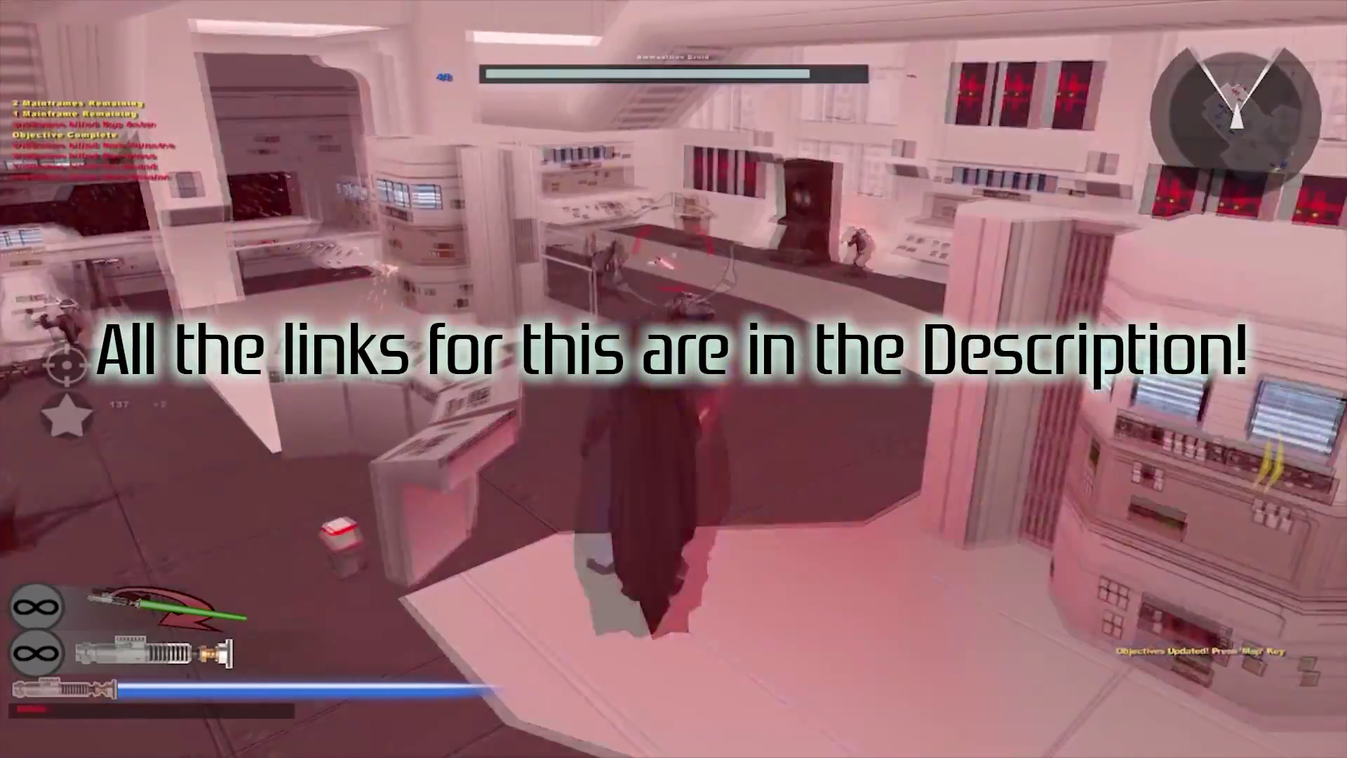
key("w")
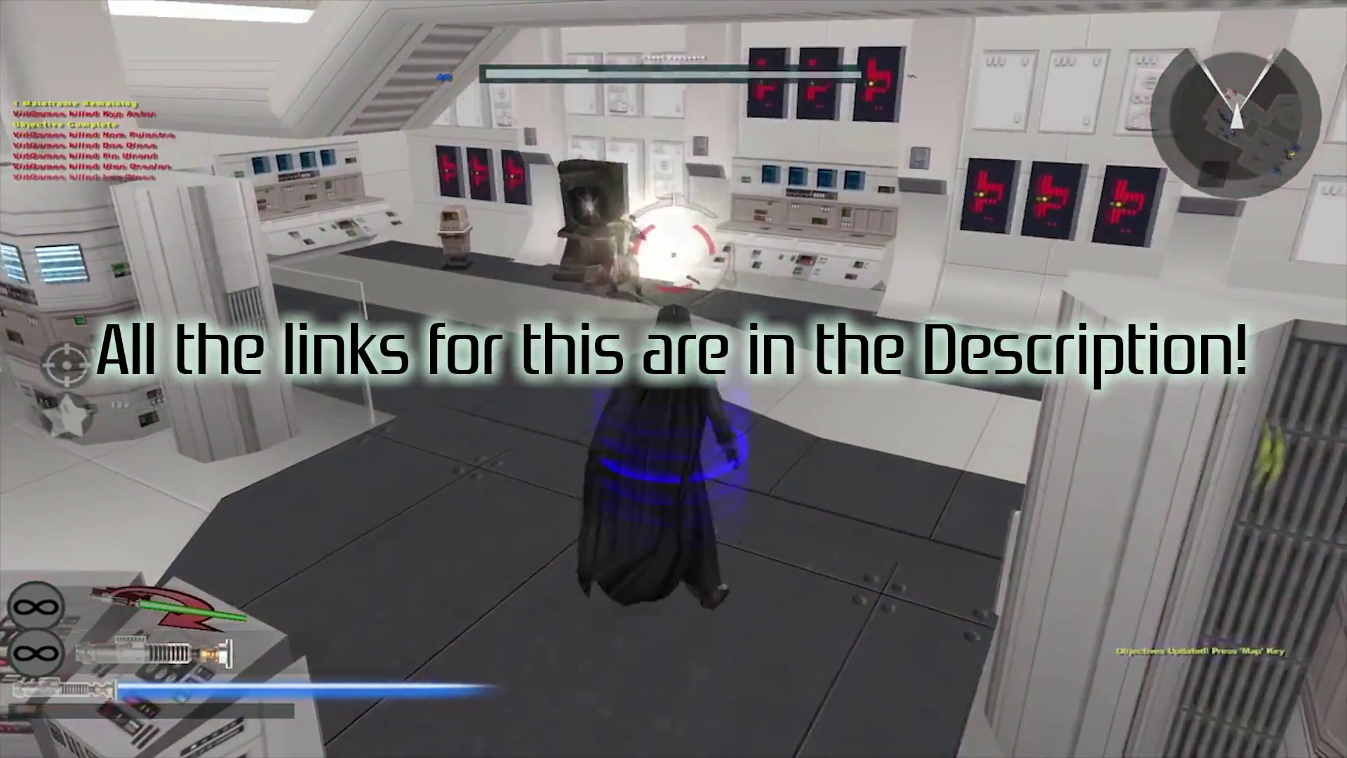
key("w")
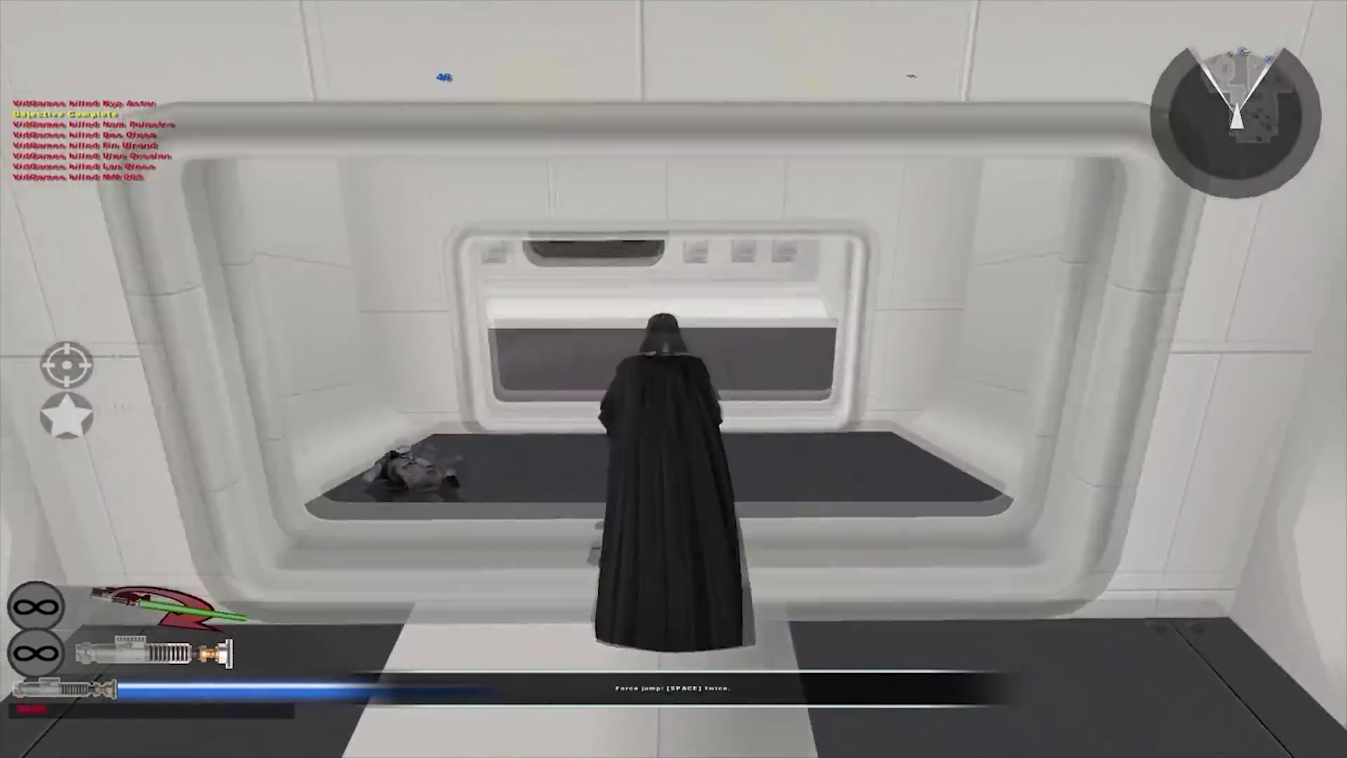
key("space")
key("w")
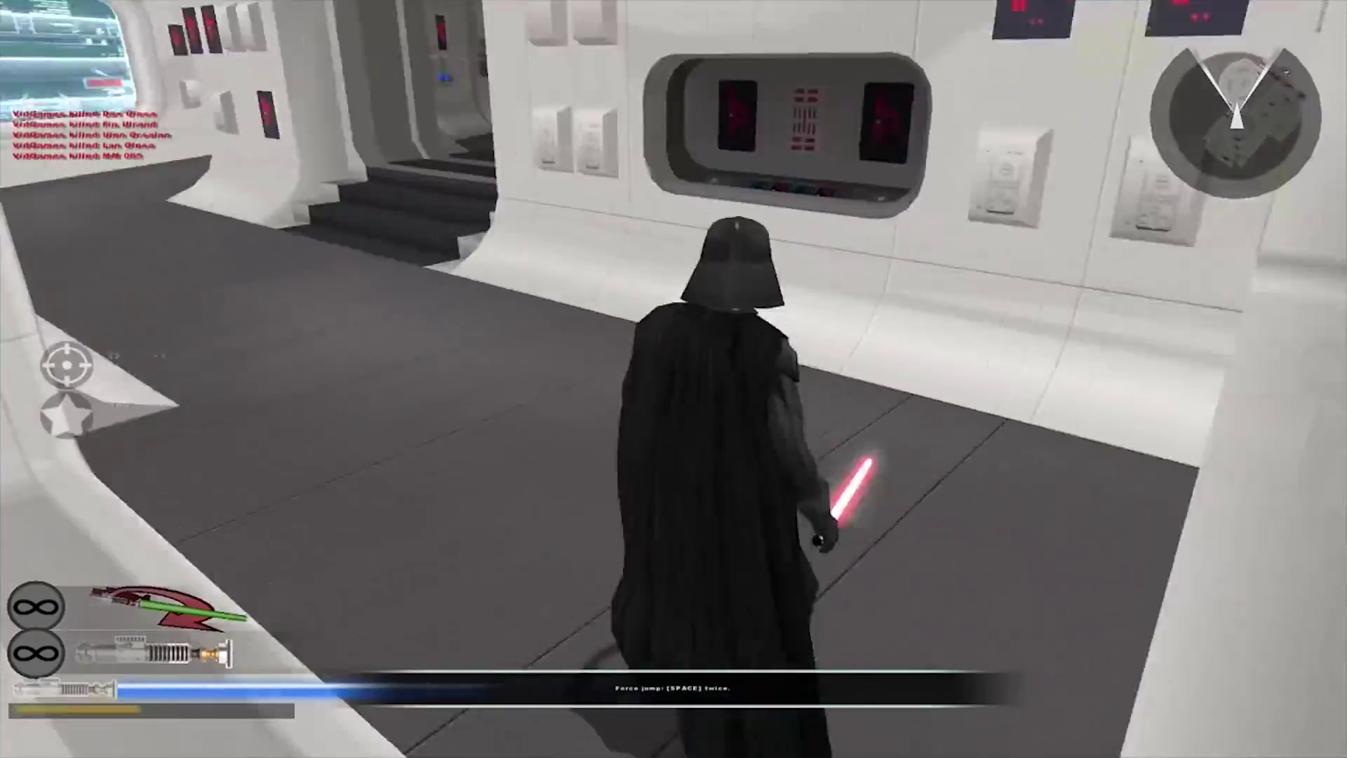
key("w")
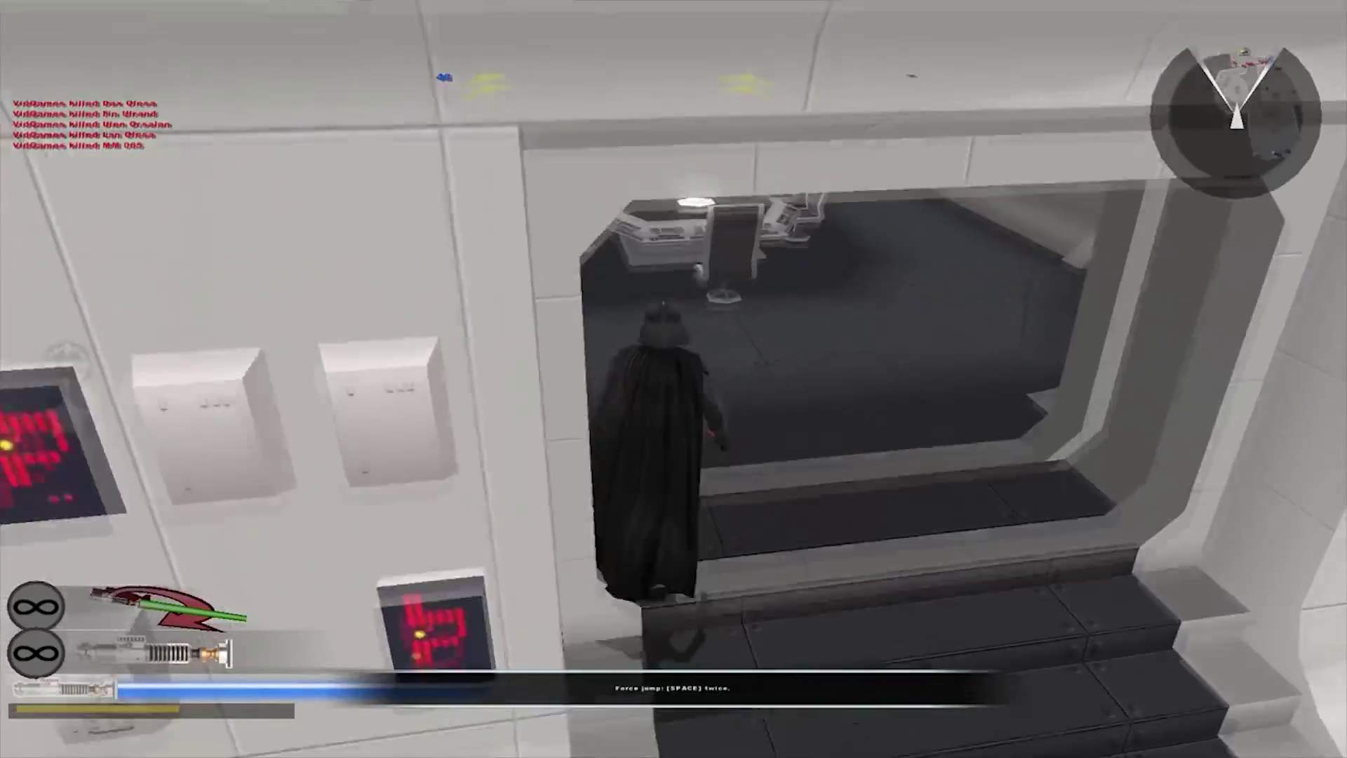
key("w")
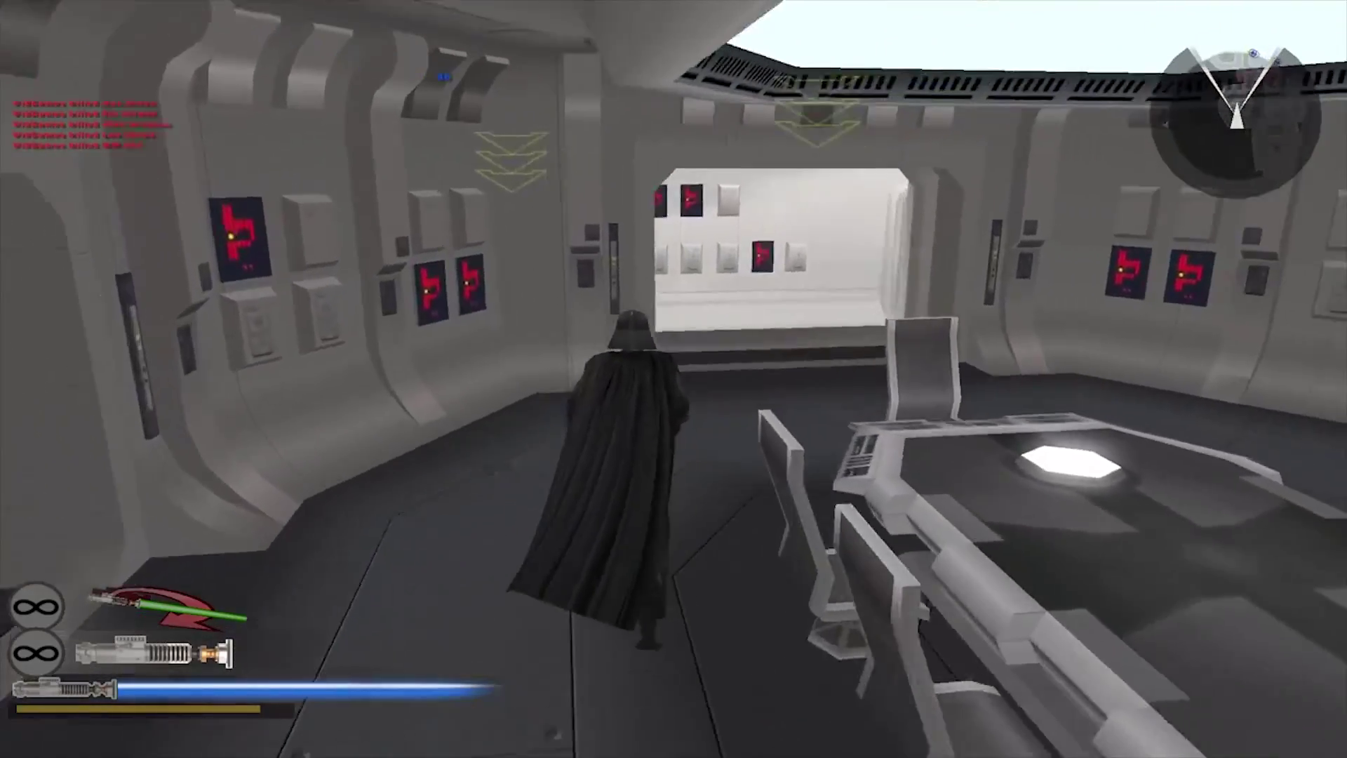
key("w")
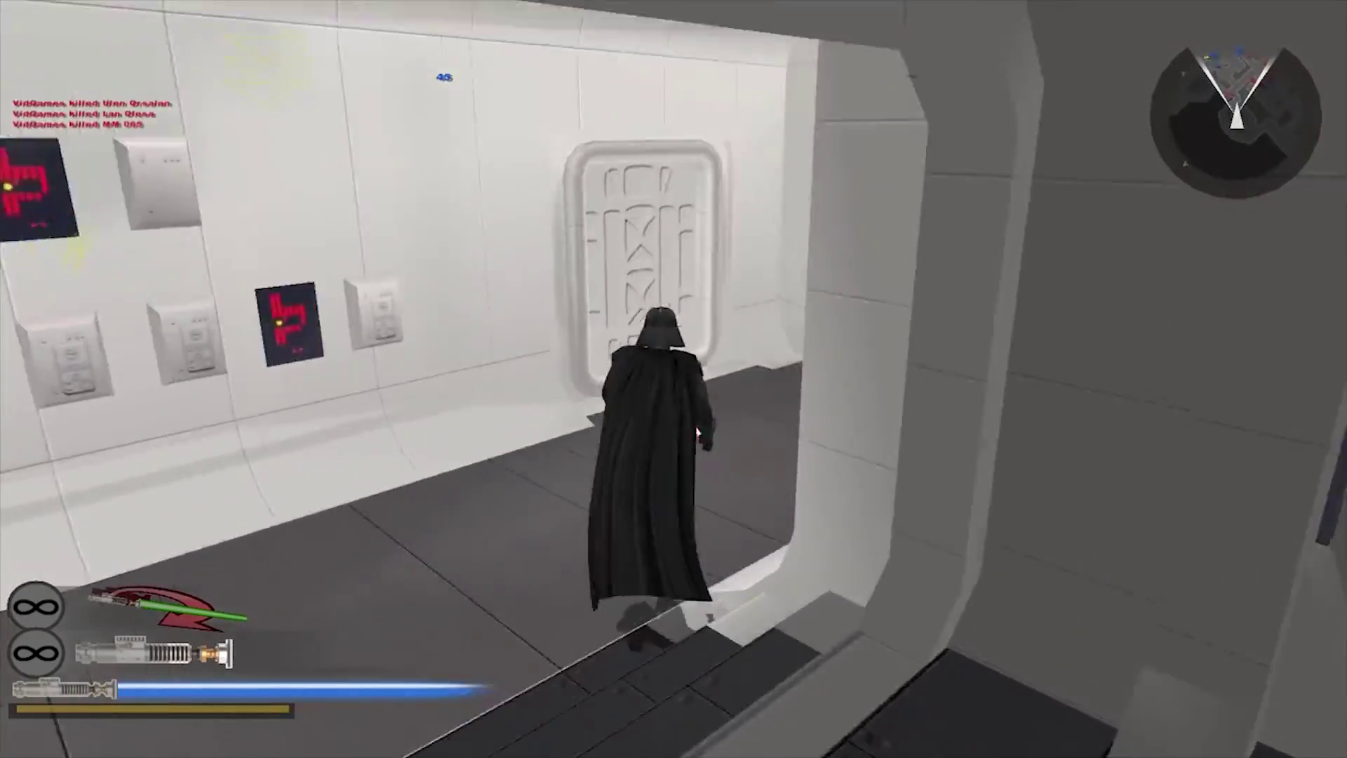
key("w")
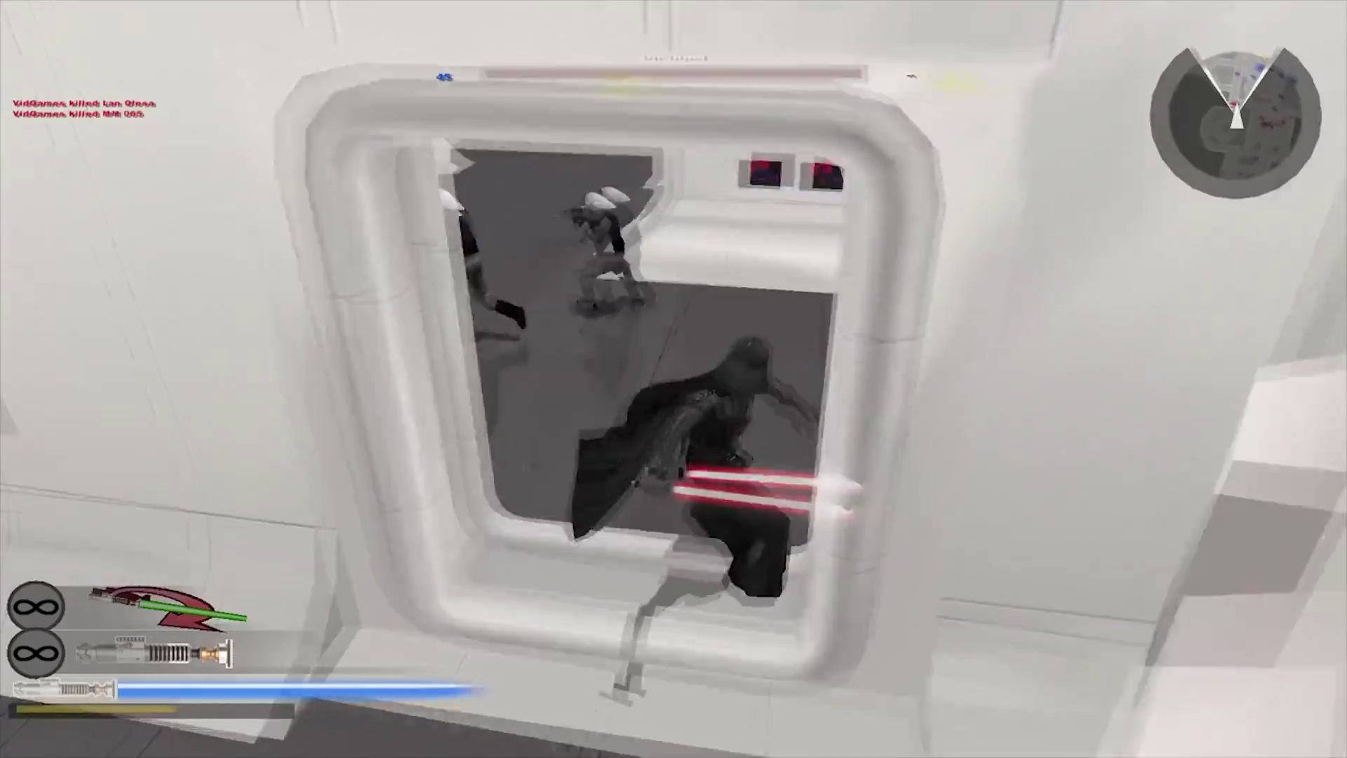
key("w")
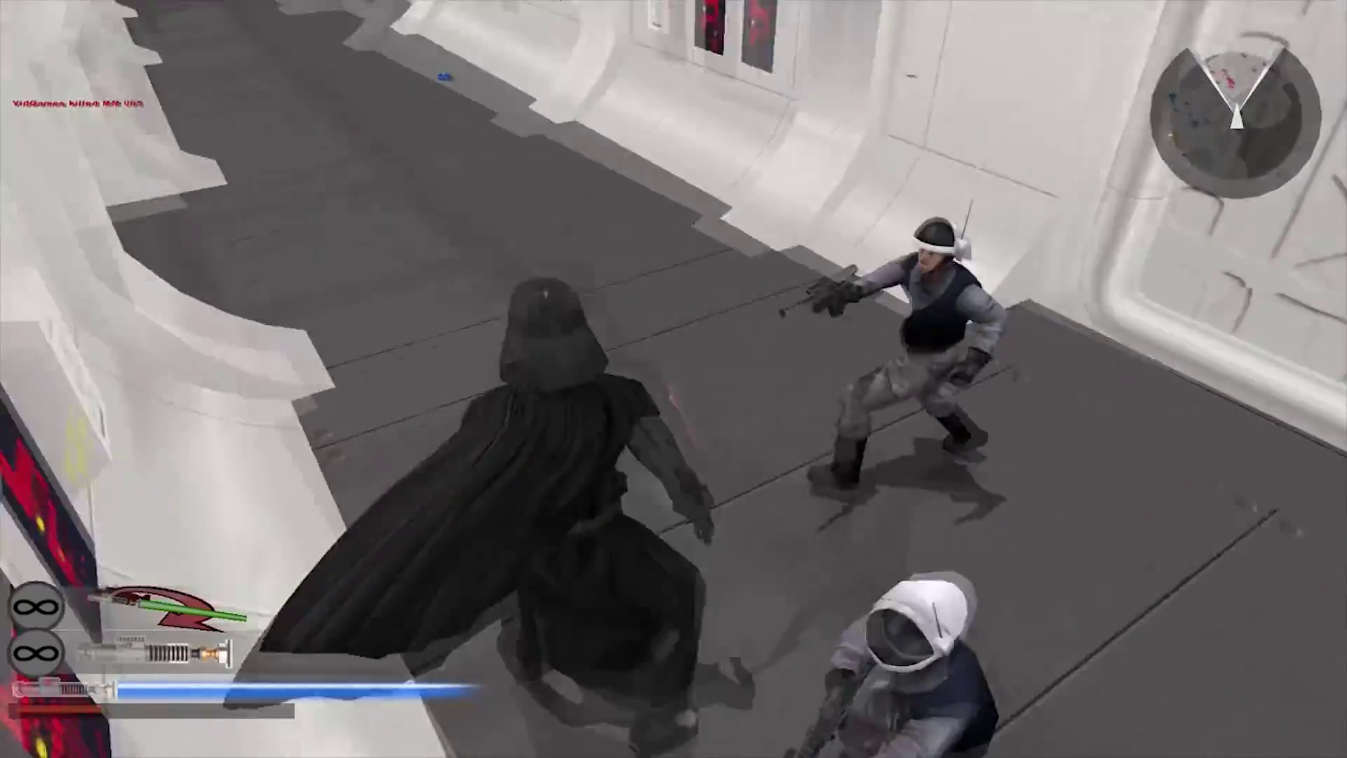
key("w")
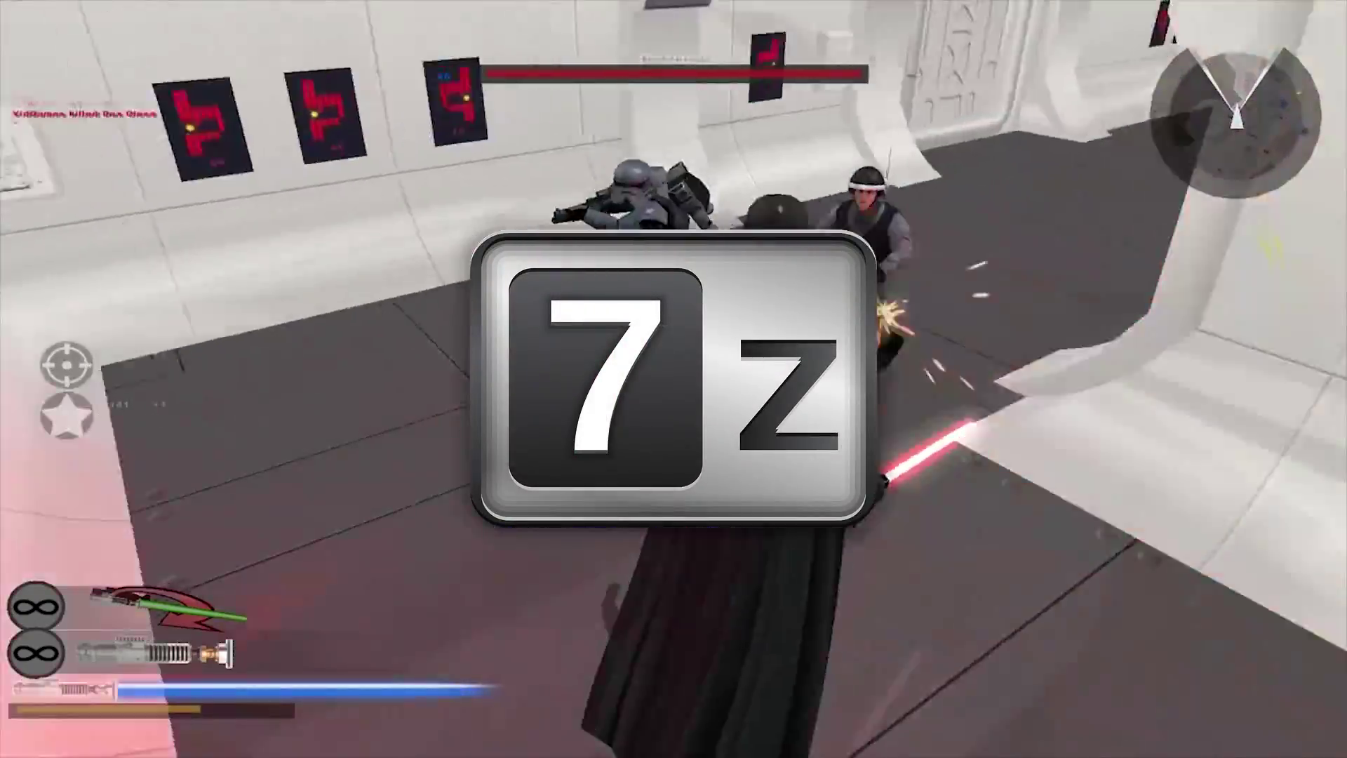
key("w")
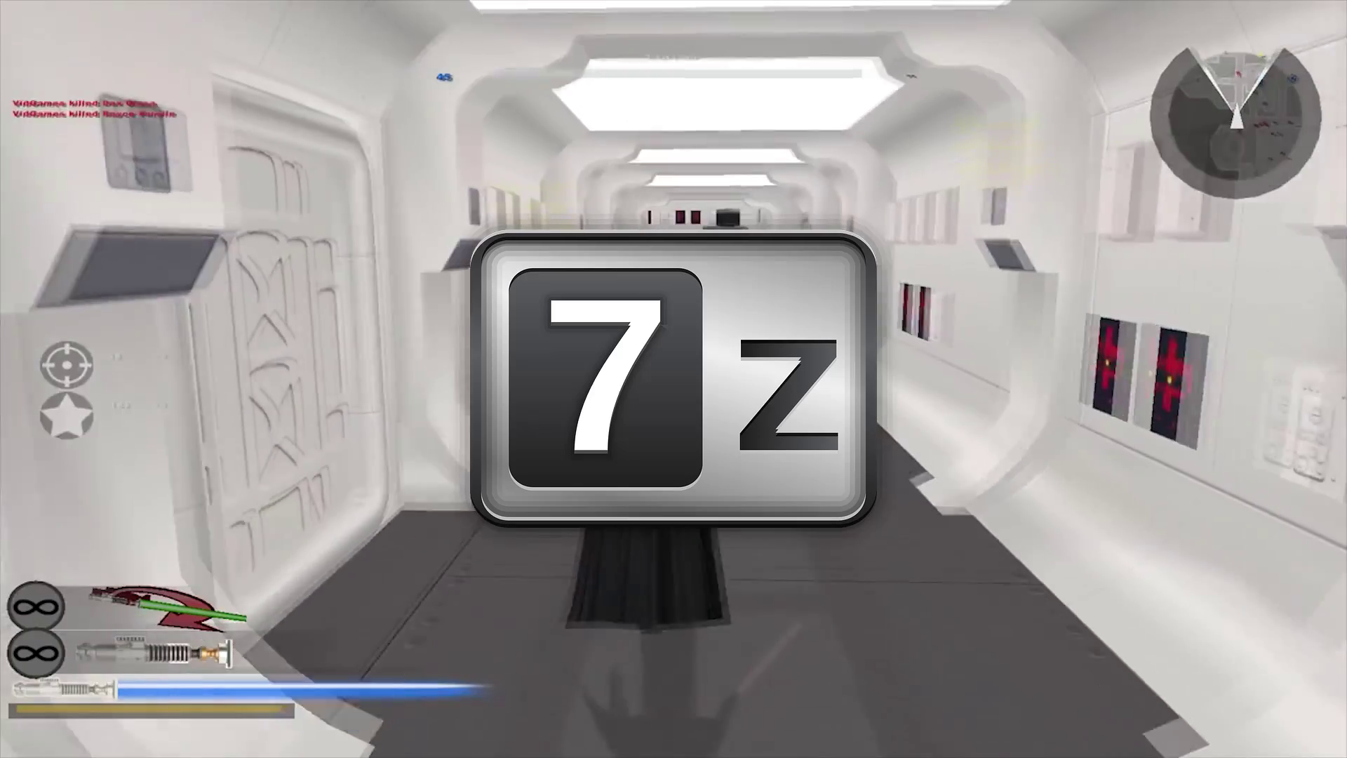
key("w")
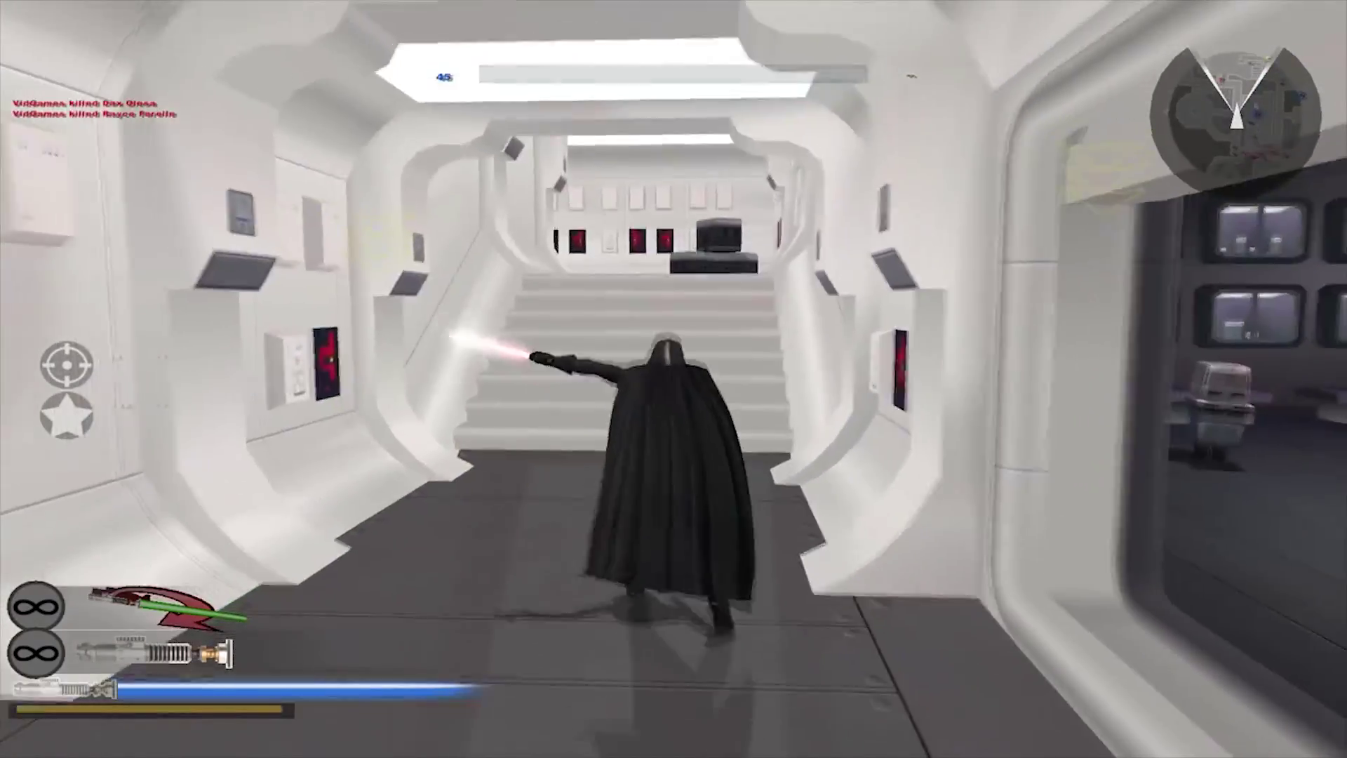
key("w")
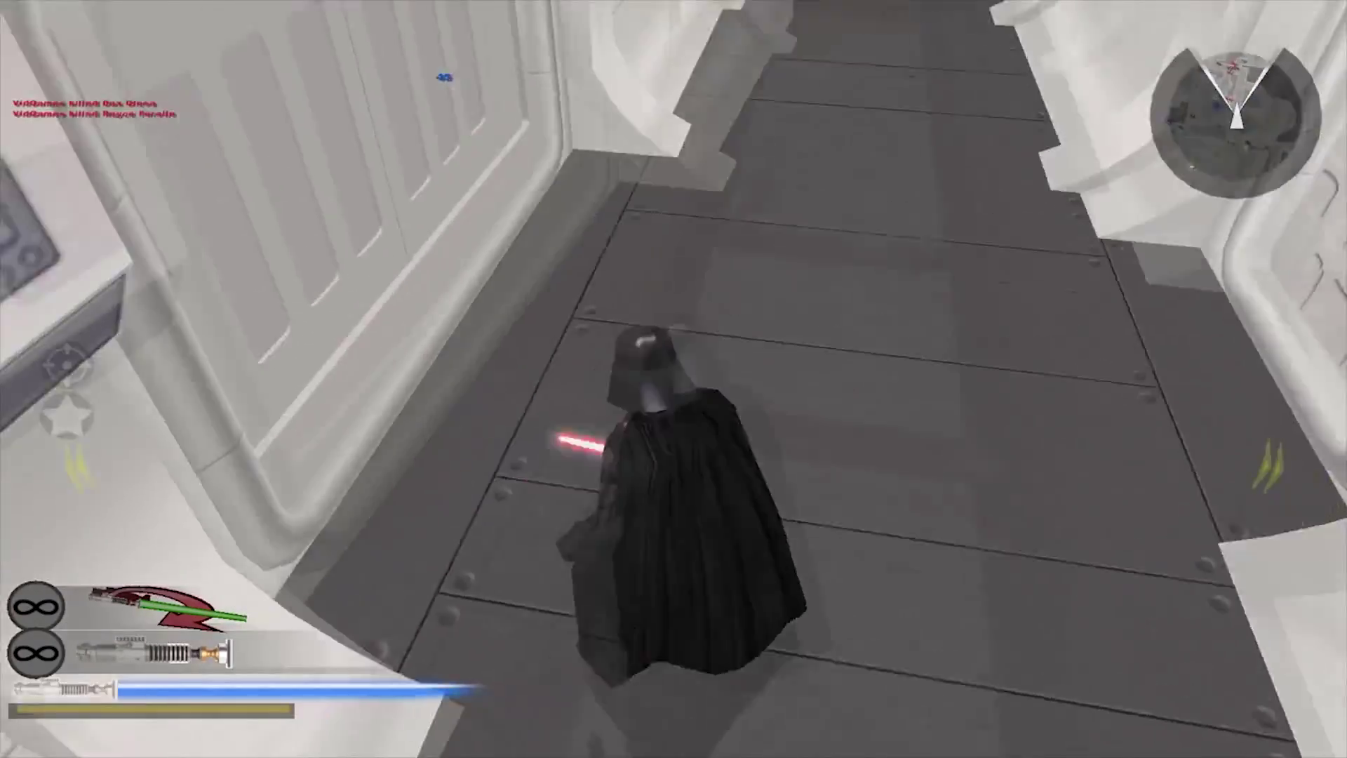
key("w")
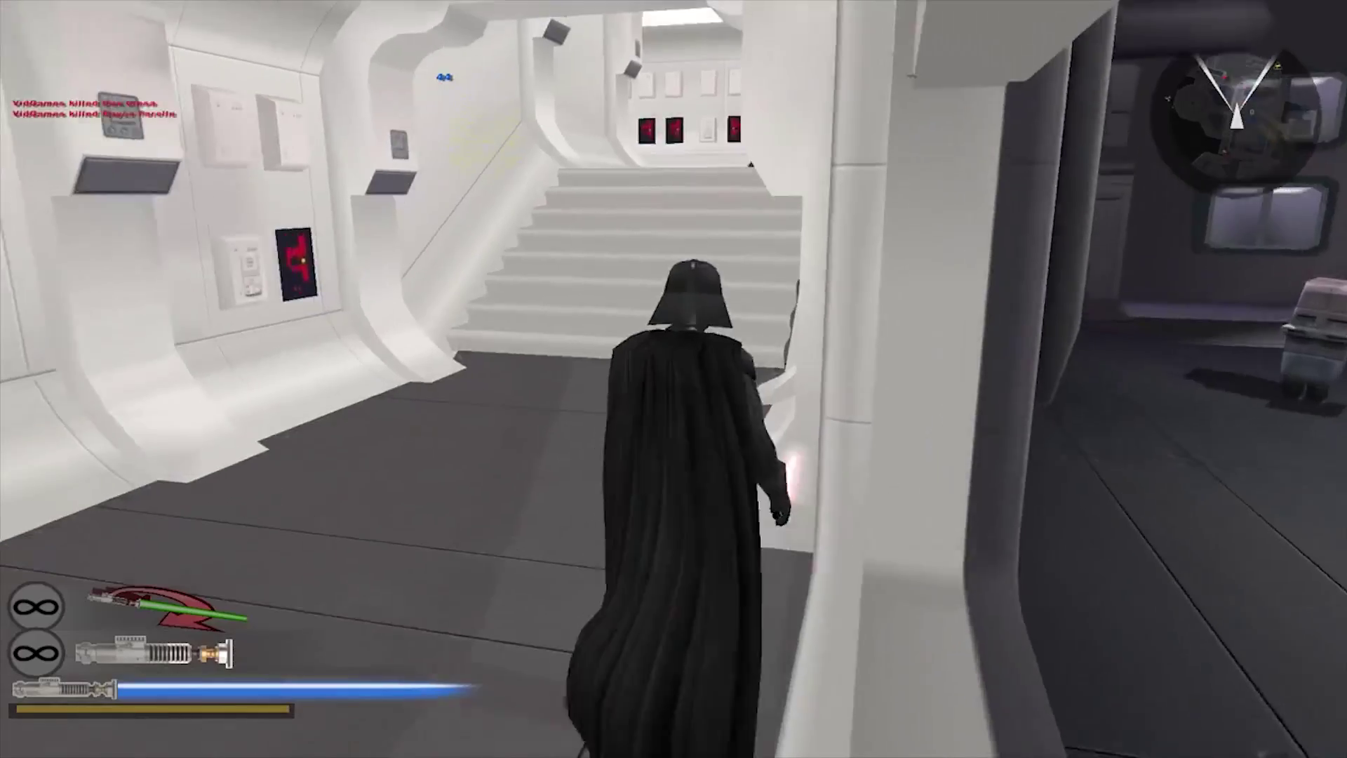
left_click_drag(848, 57, 847, 68)
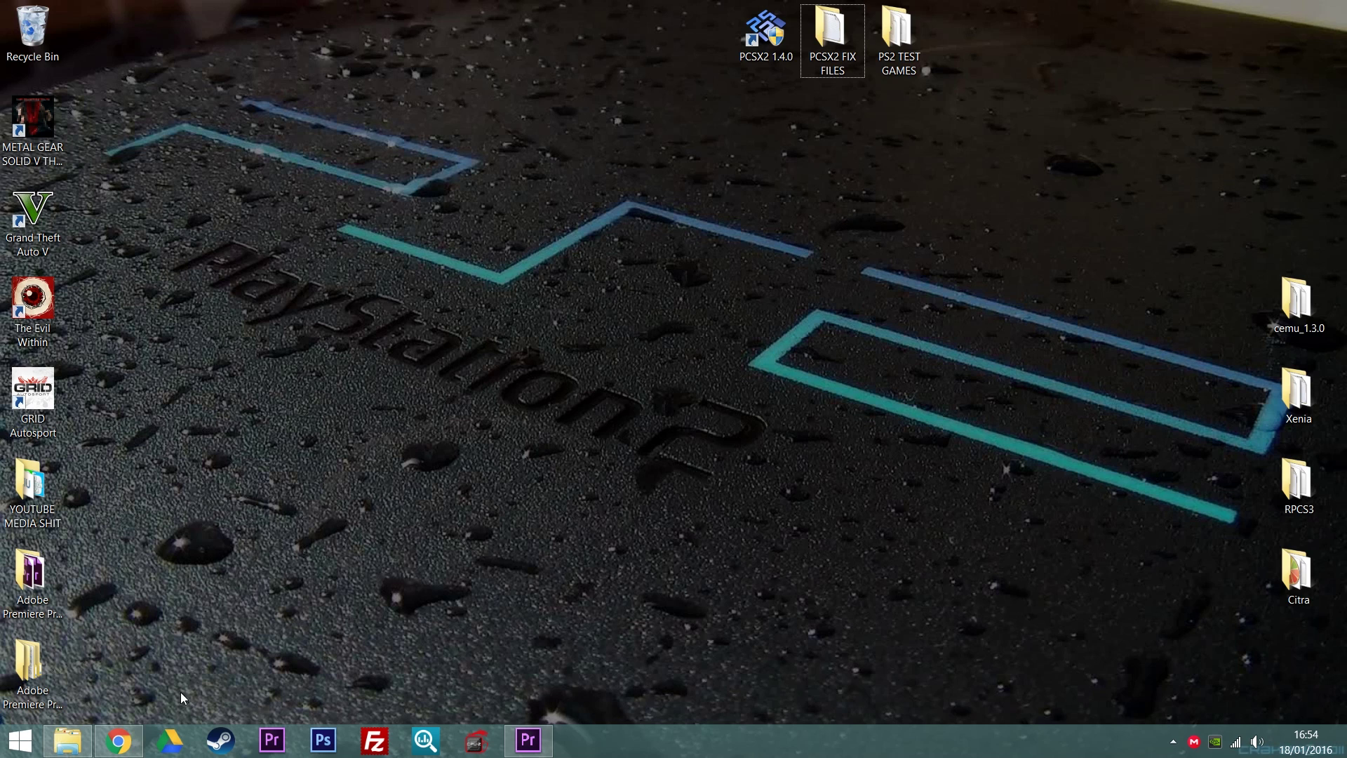
Switch to Chrome, open the pcsx2.net home page and look through its 1.4.0 release news and progress reports
left_click(116, 740)
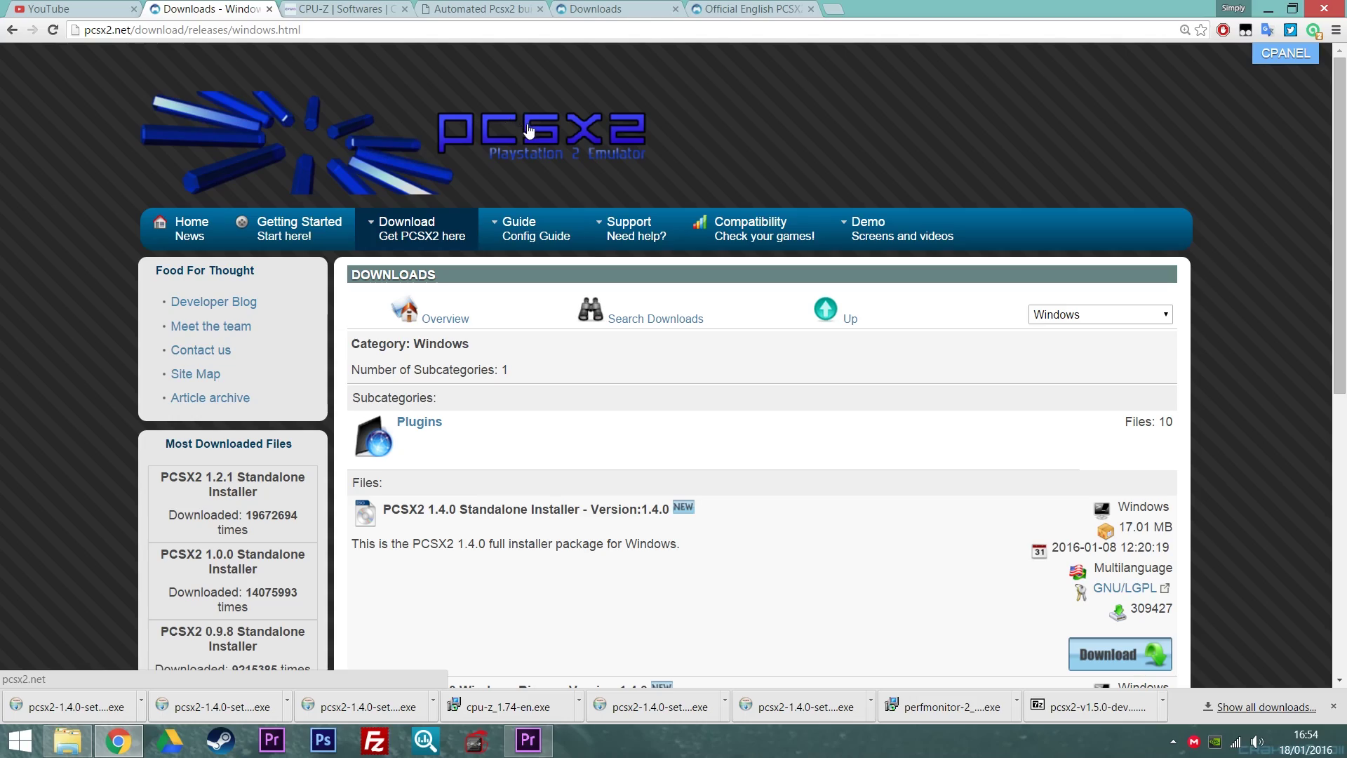
scroll(1226, 163, "down", 15)
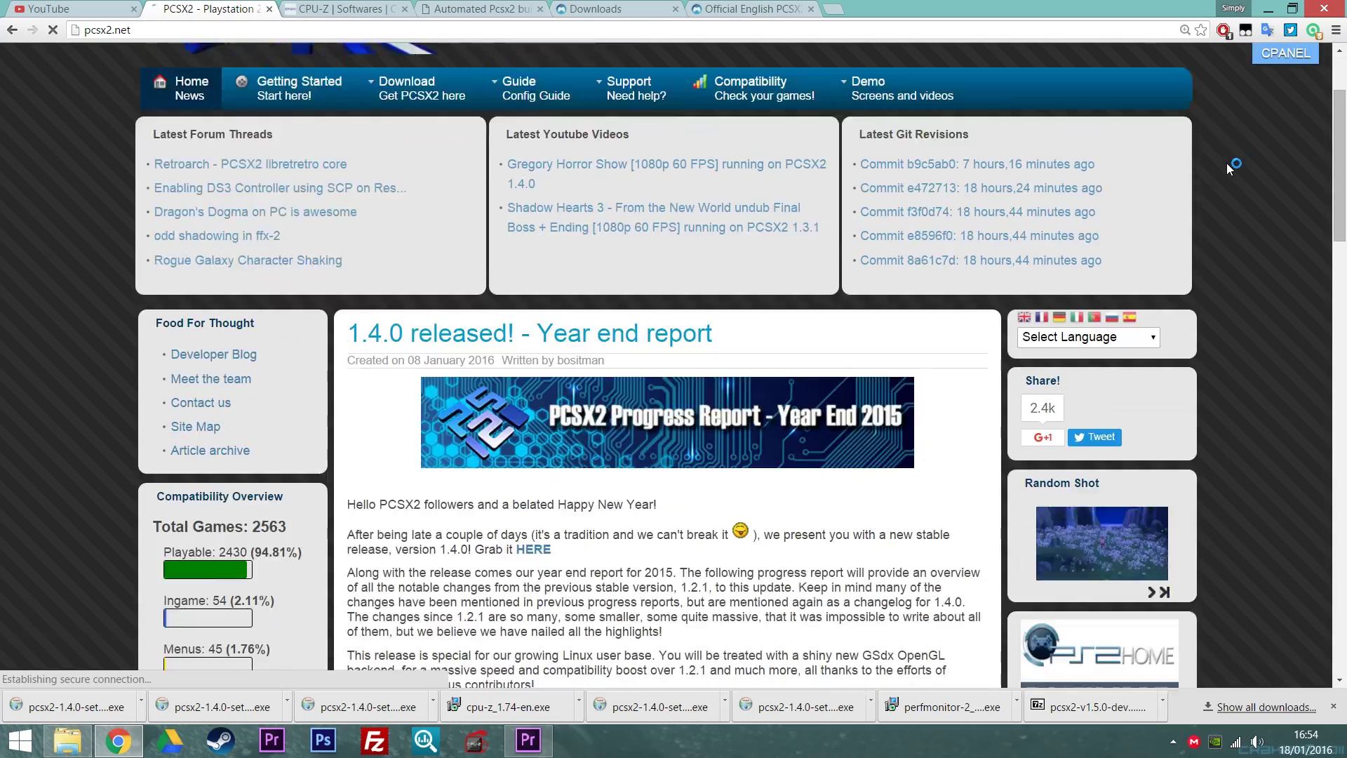
key("Home")
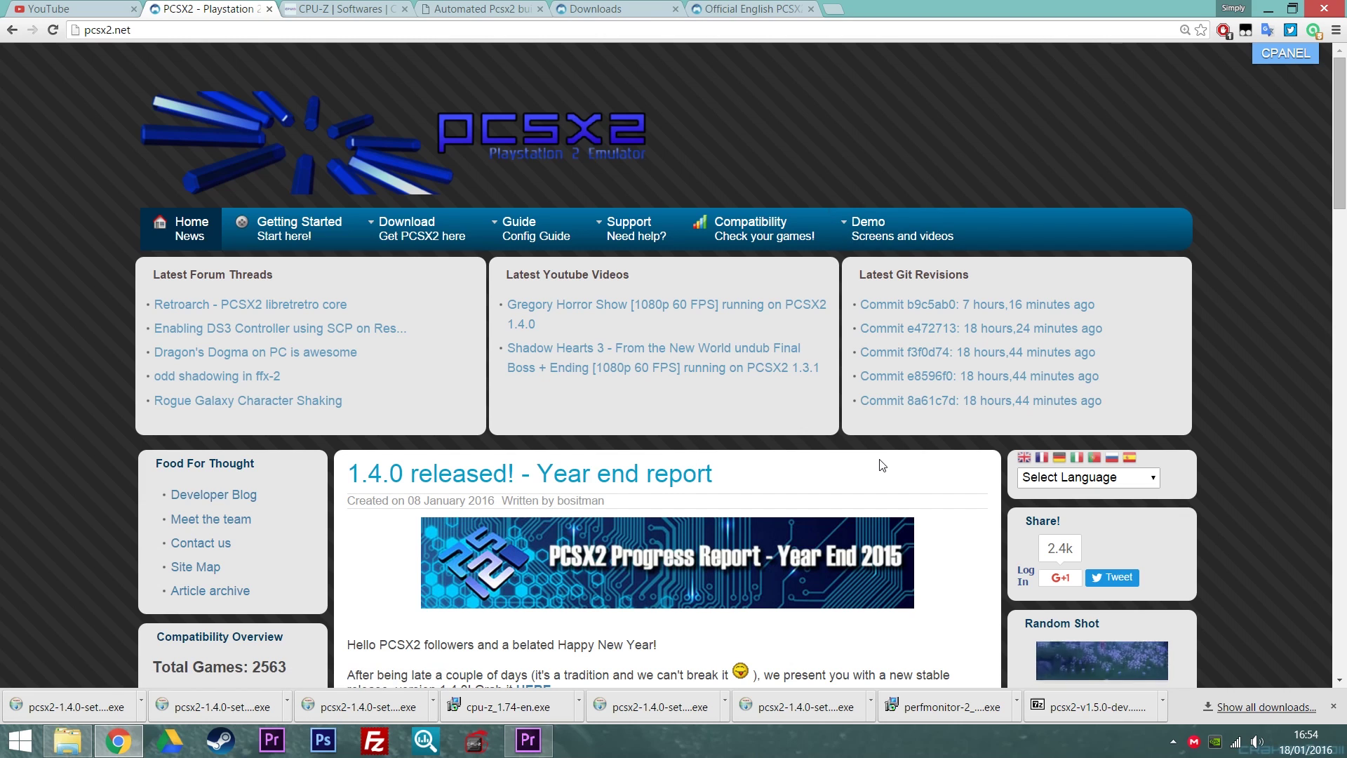
scroll(877, 460, "down", 3)
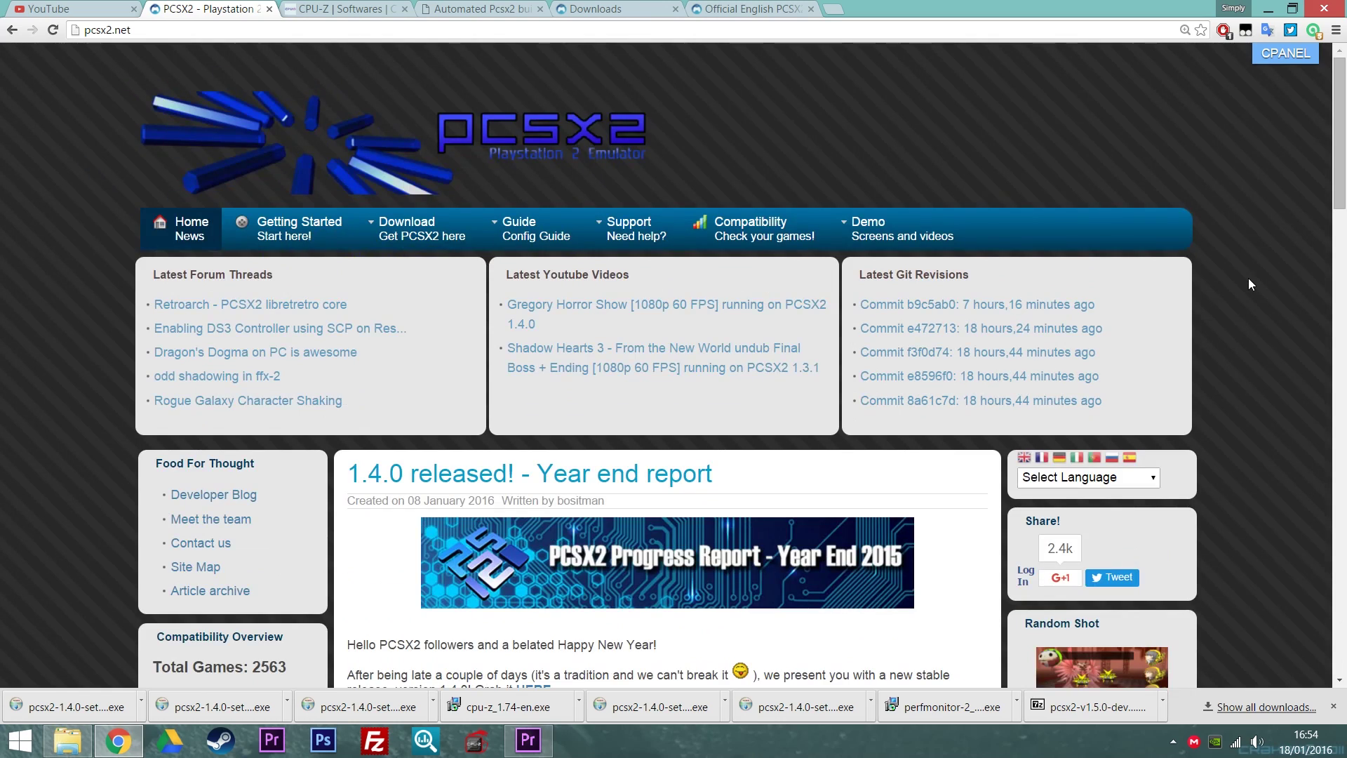
scroll(1247, 283, "down", 8)
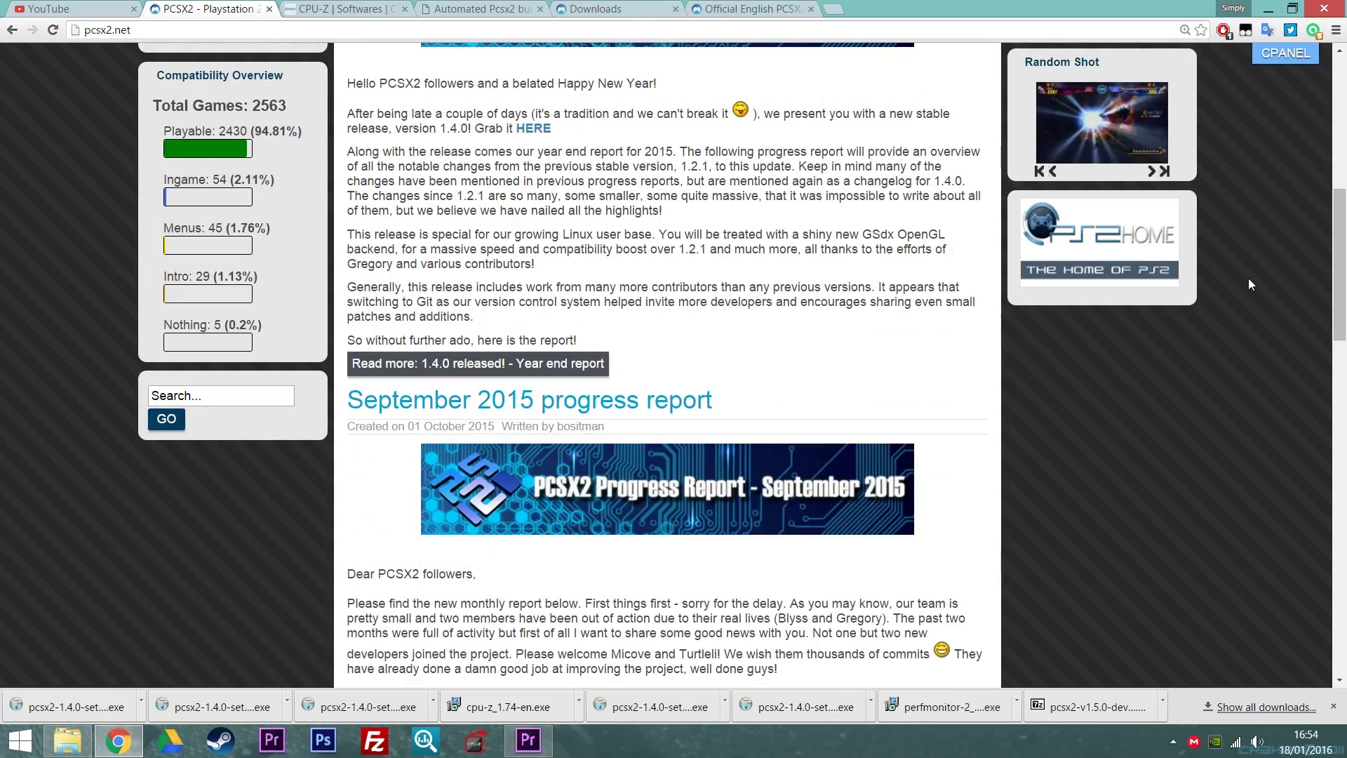
scroll(1248, 283, "down", 8)
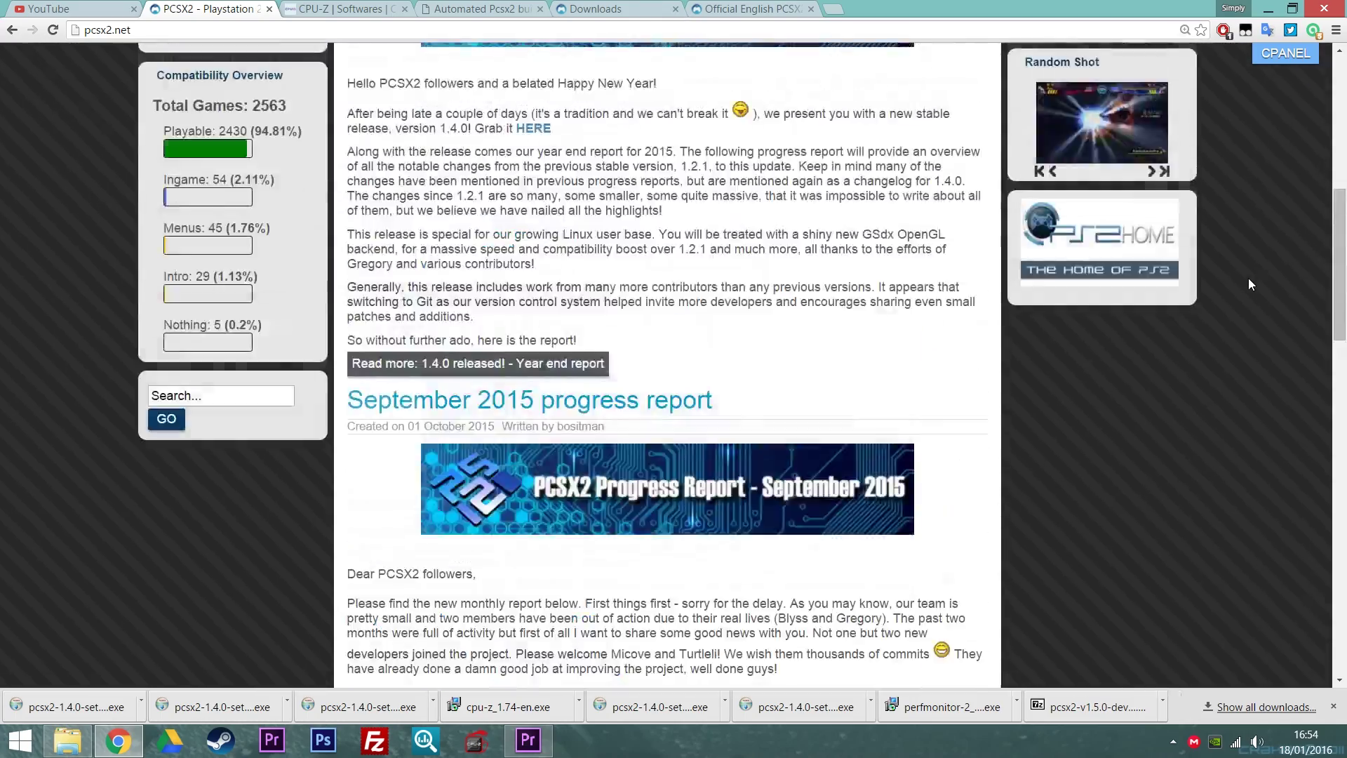
scroll(1248, 284, "up", 8)
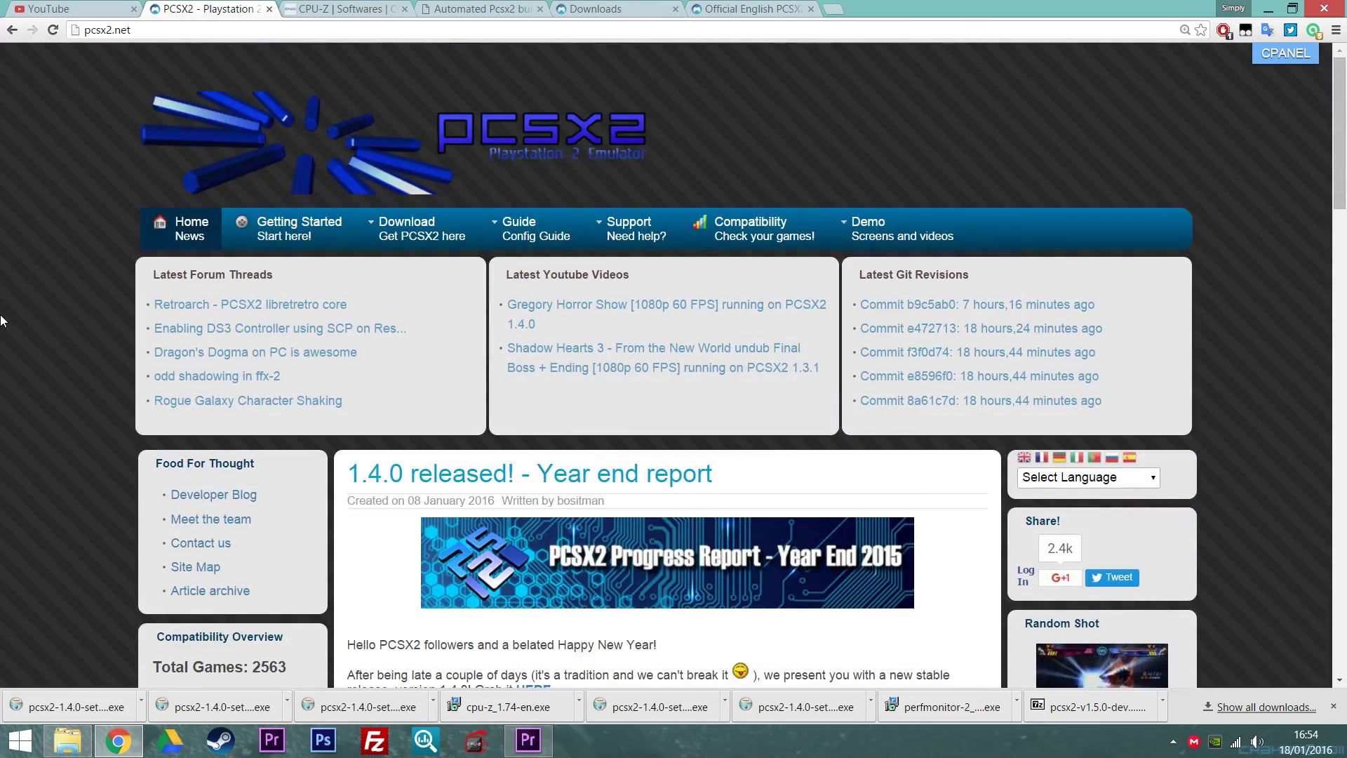
scroll(2, 320, "down", 5)
scroll(2, 321, "down", 5)
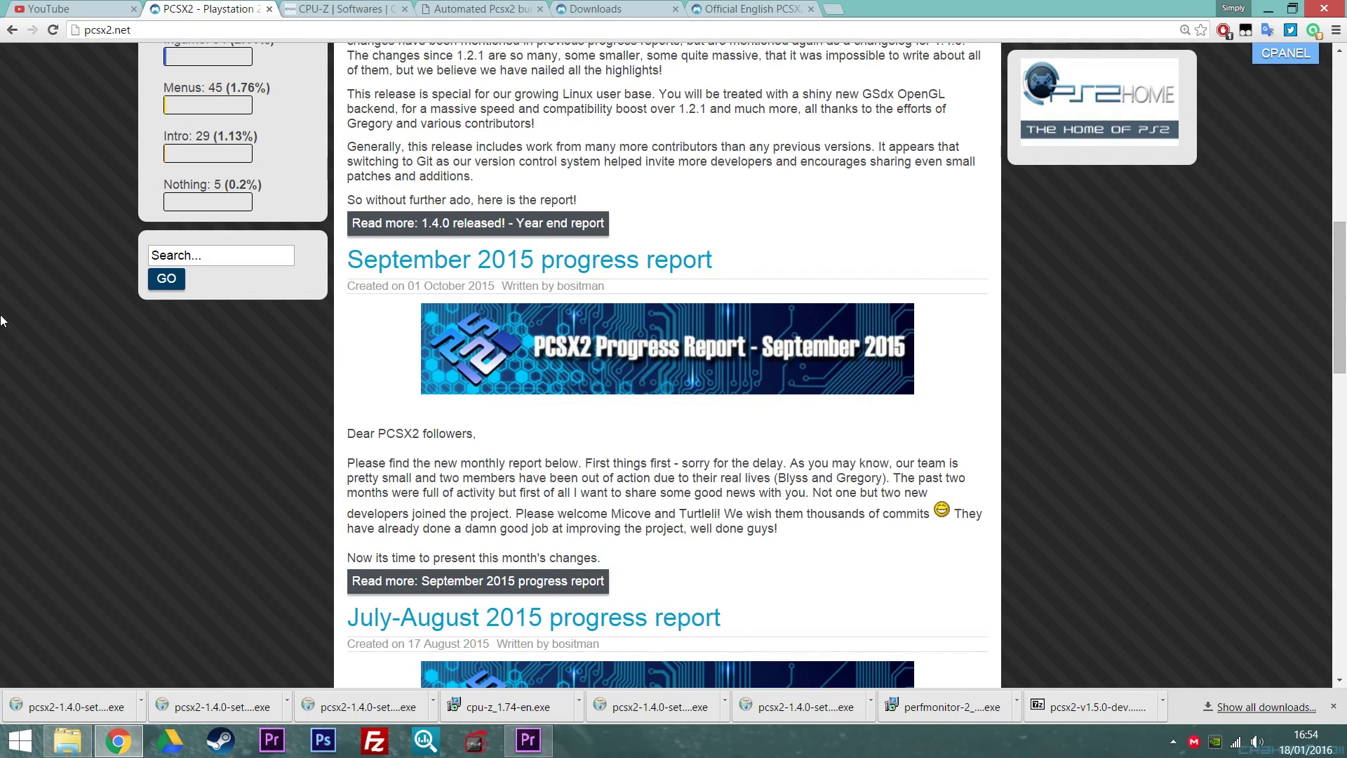
scroll(2, 320, "up", 10)
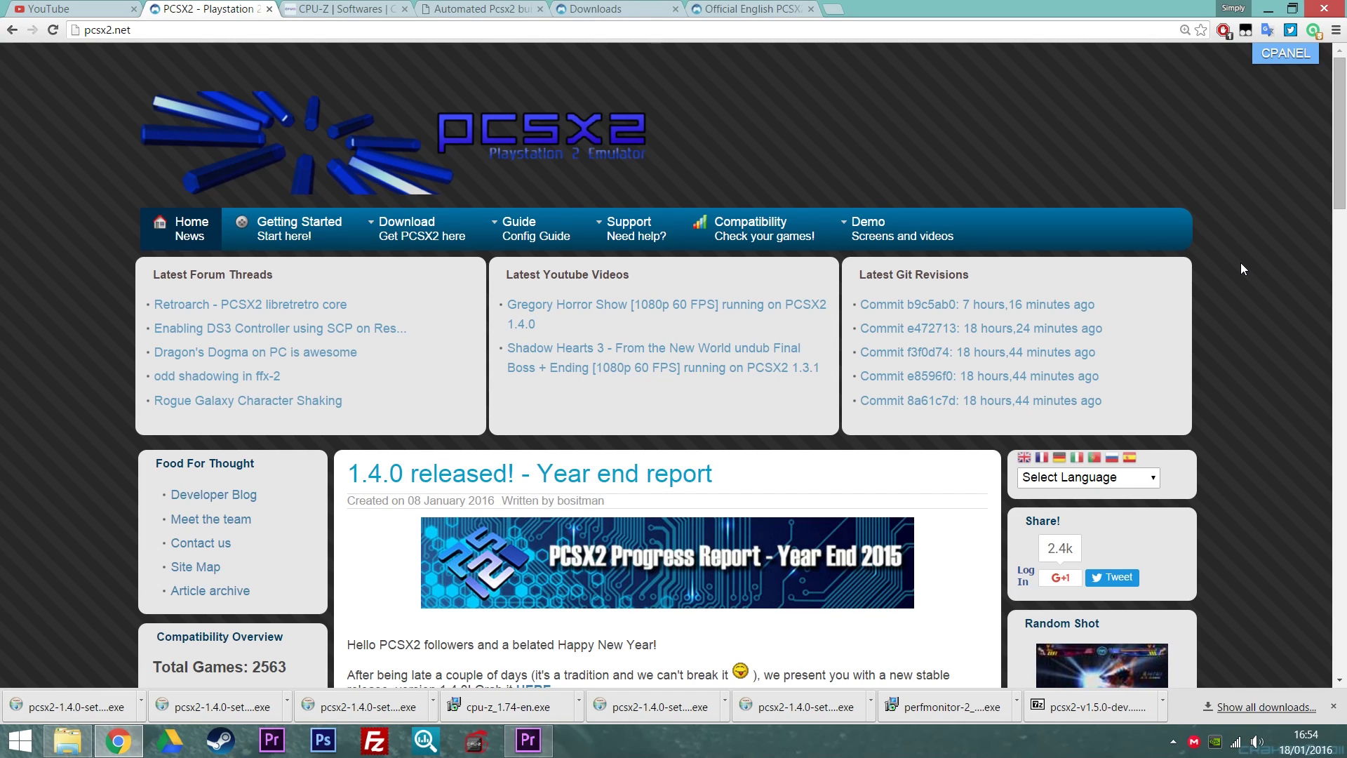
Download the PCSX2 1.4.0 Standalone Installer from the site's stable Windows releases page
mouse_move(423, 226)
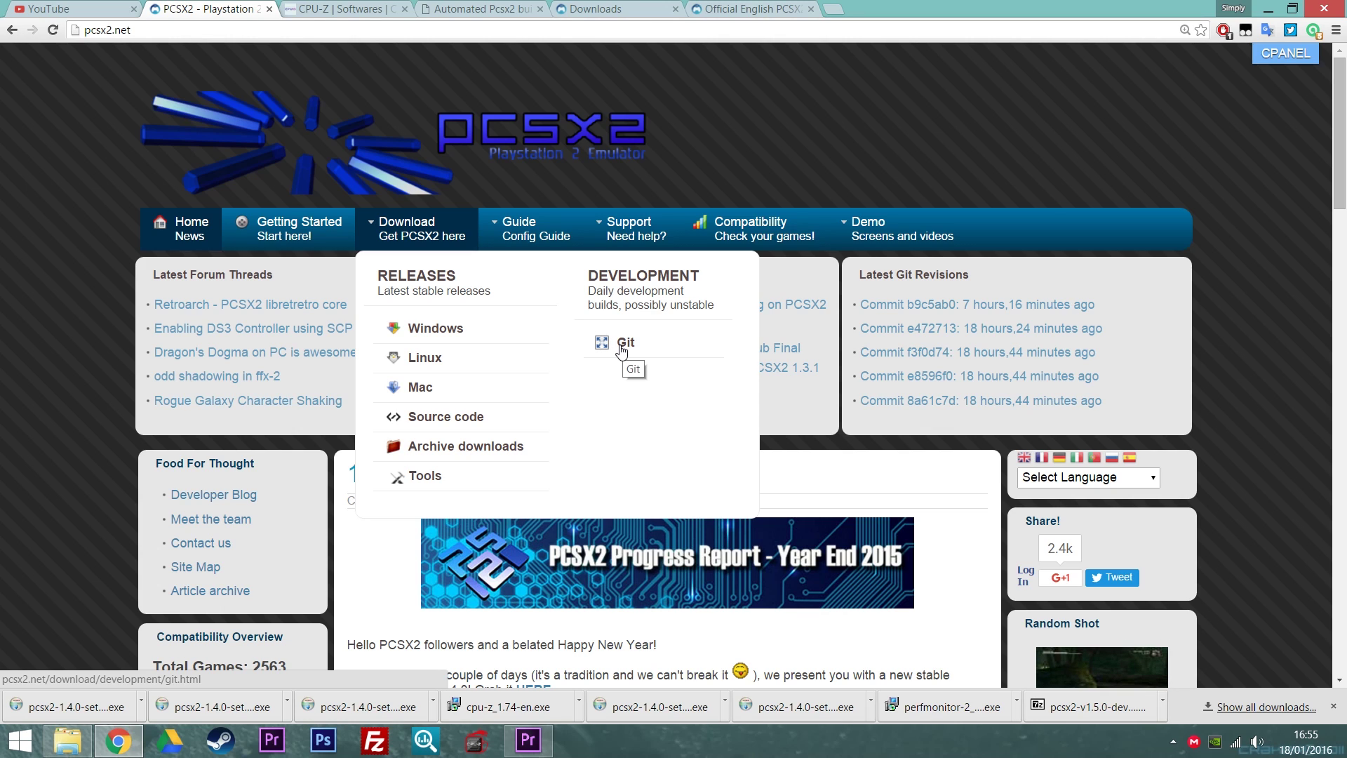
left_click(440, 328)
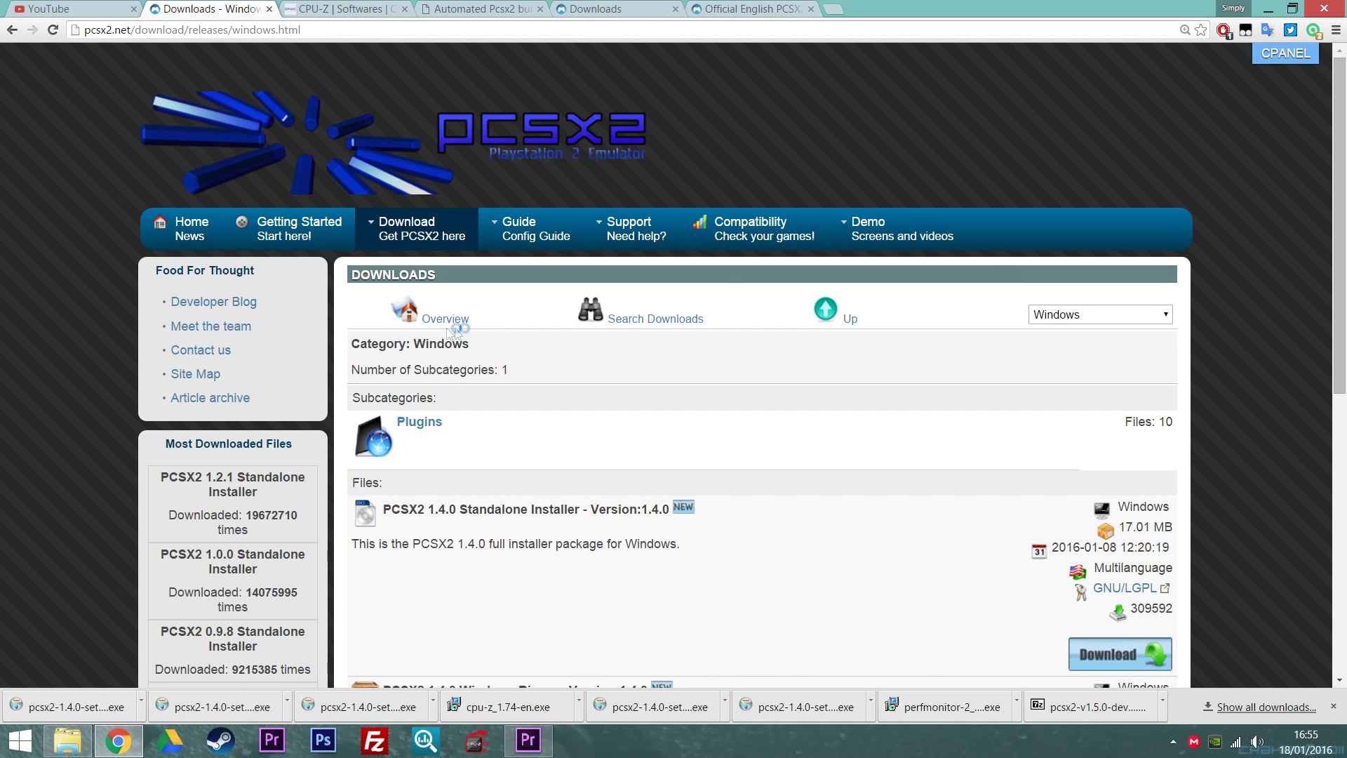
scroll(1241, 146, "down", 2)
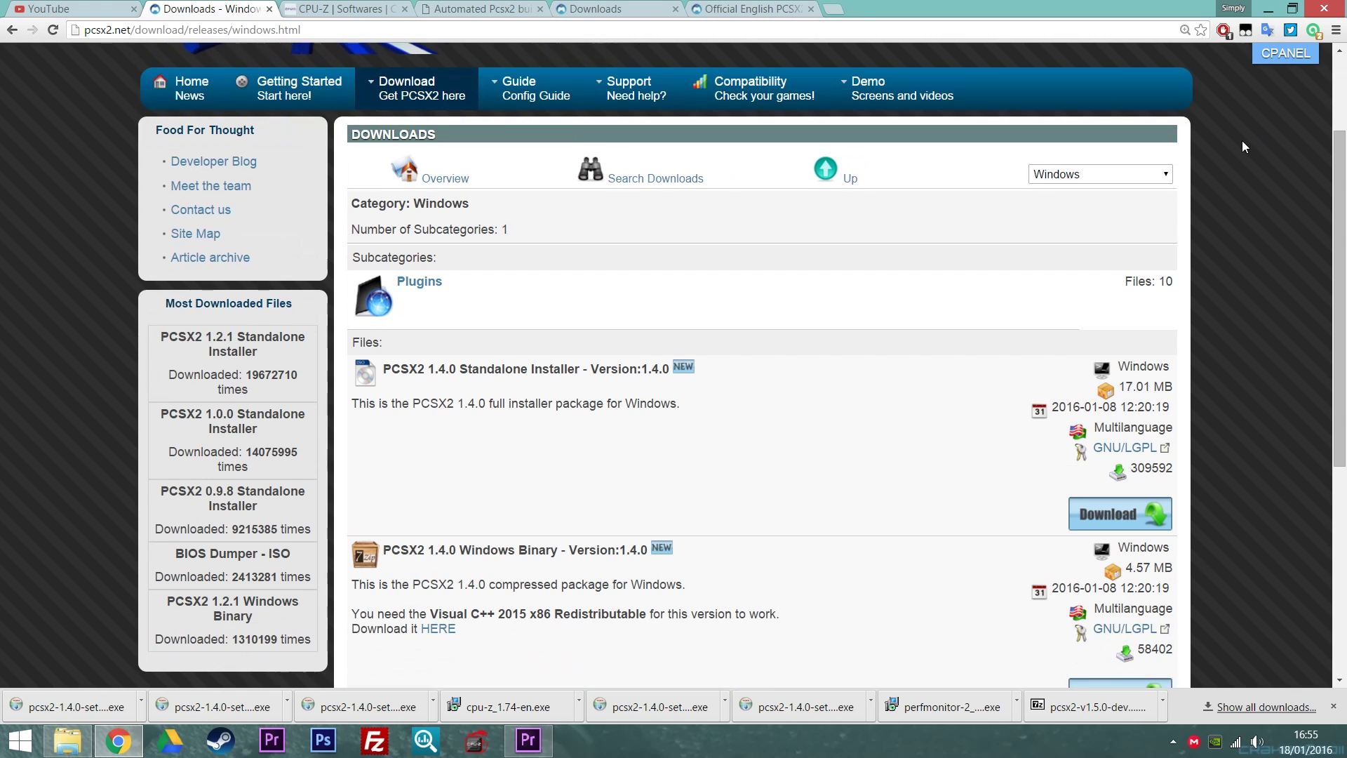
scroll(1241, 145, "down", 2)
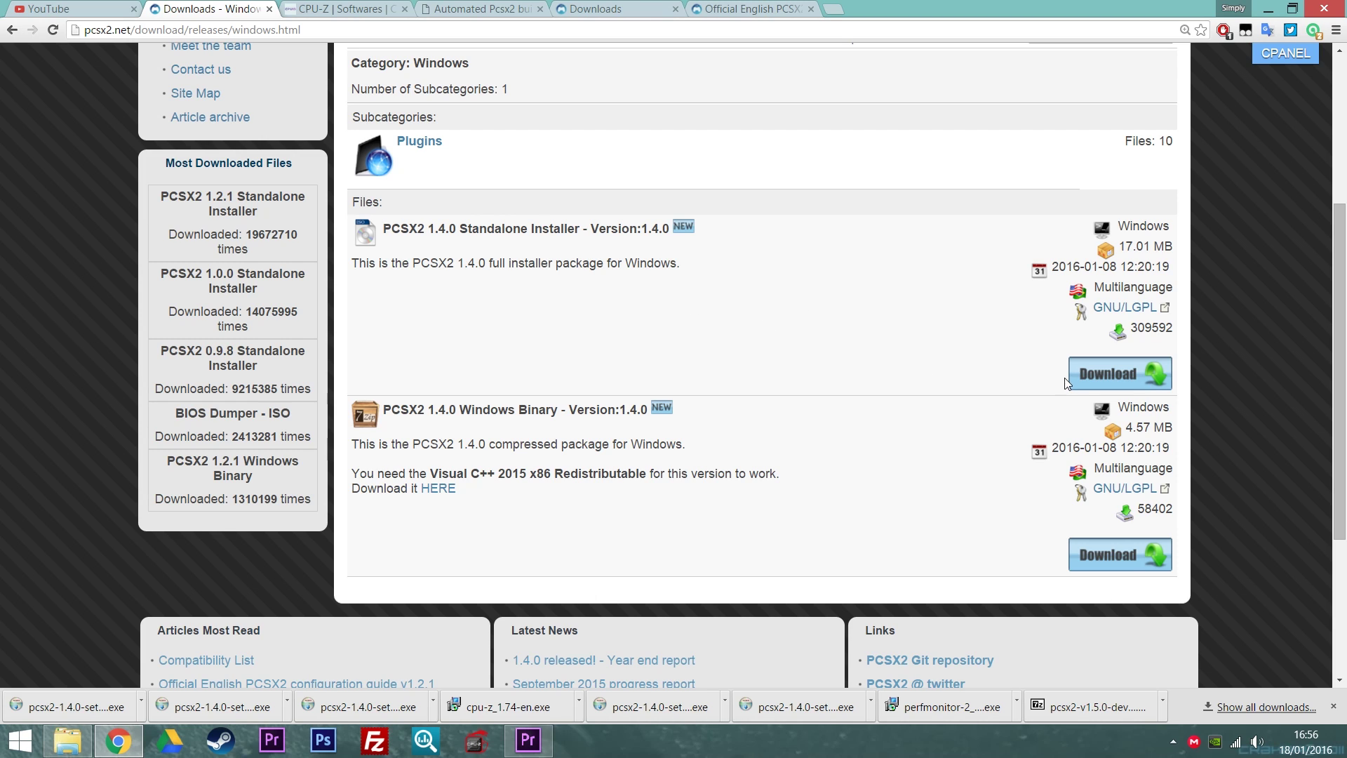
left_click(1092, 384)
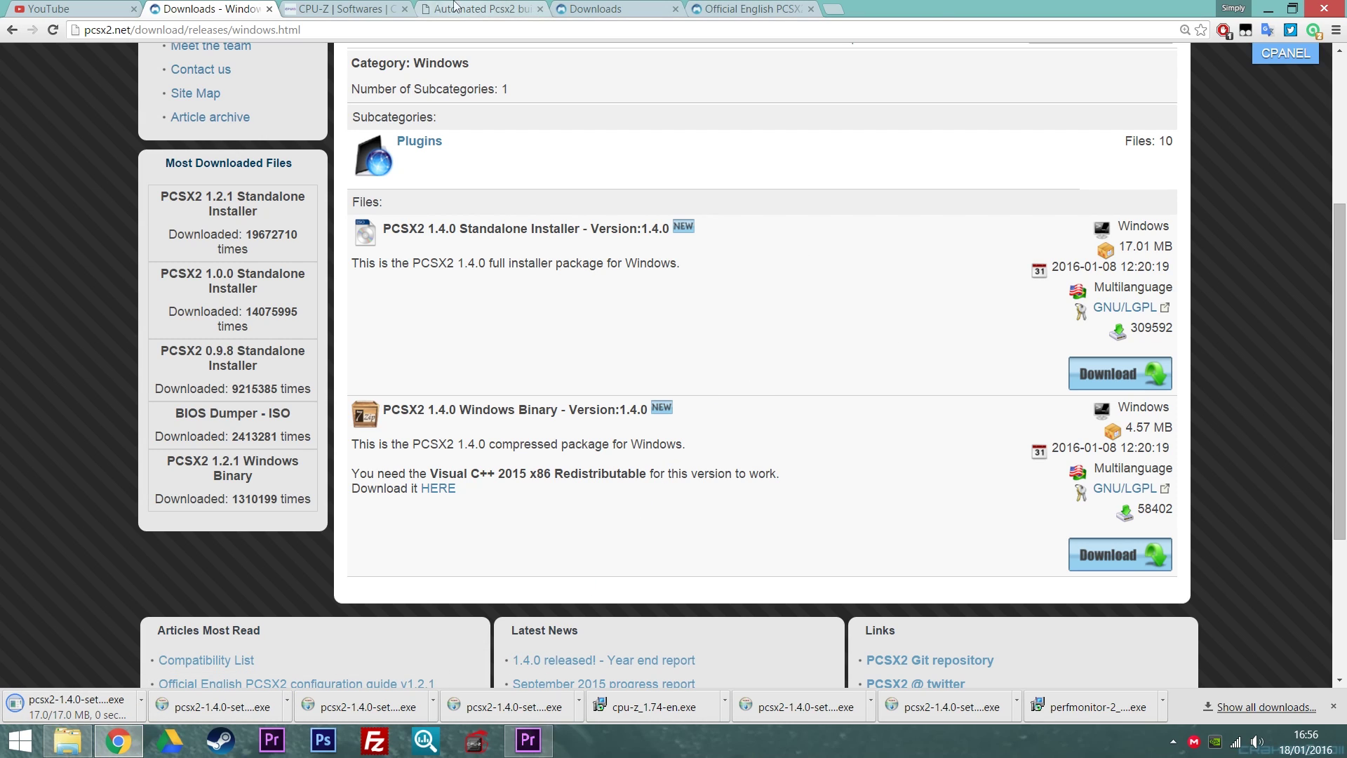
Go to the already open CPU-Z page on cpuid.com and examine its description and the version 1.74 download options
left_click(323, 10)
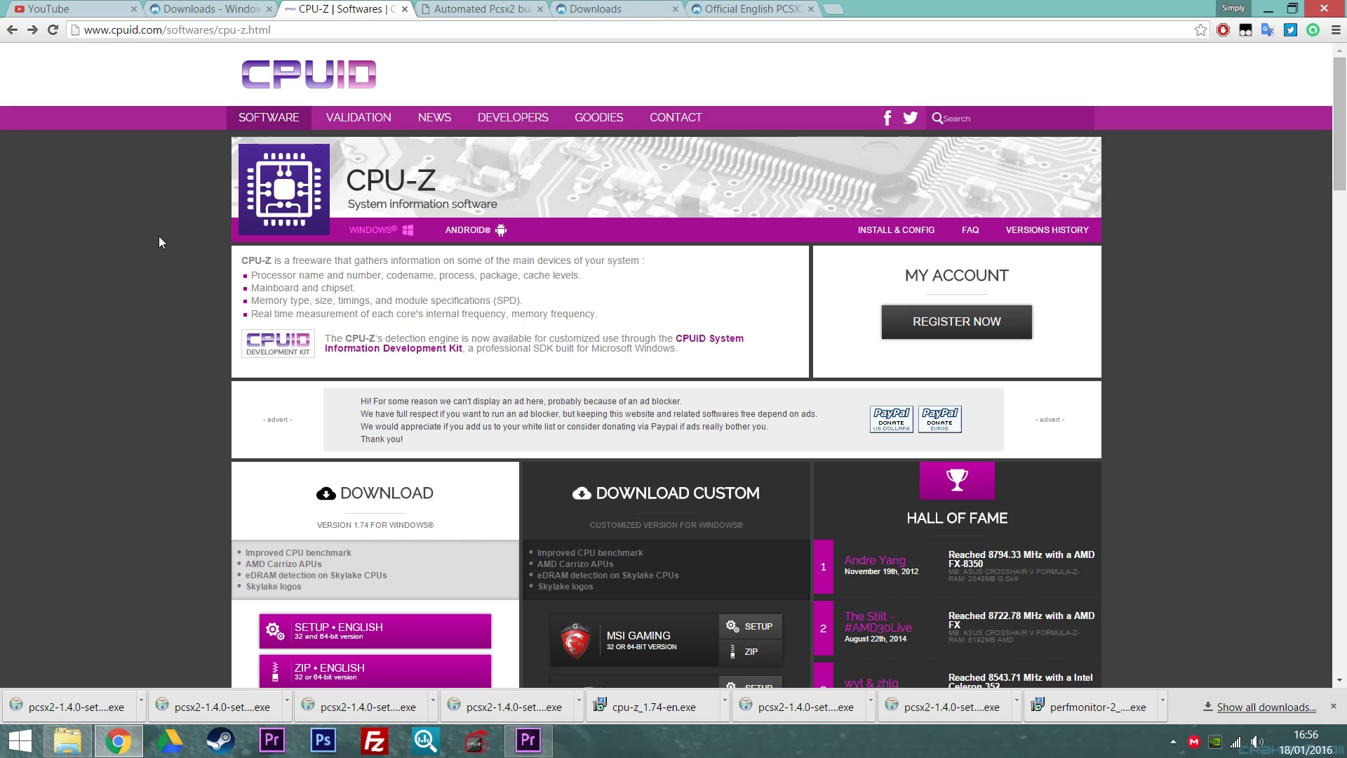
scroll(159, 236, "down", 5)
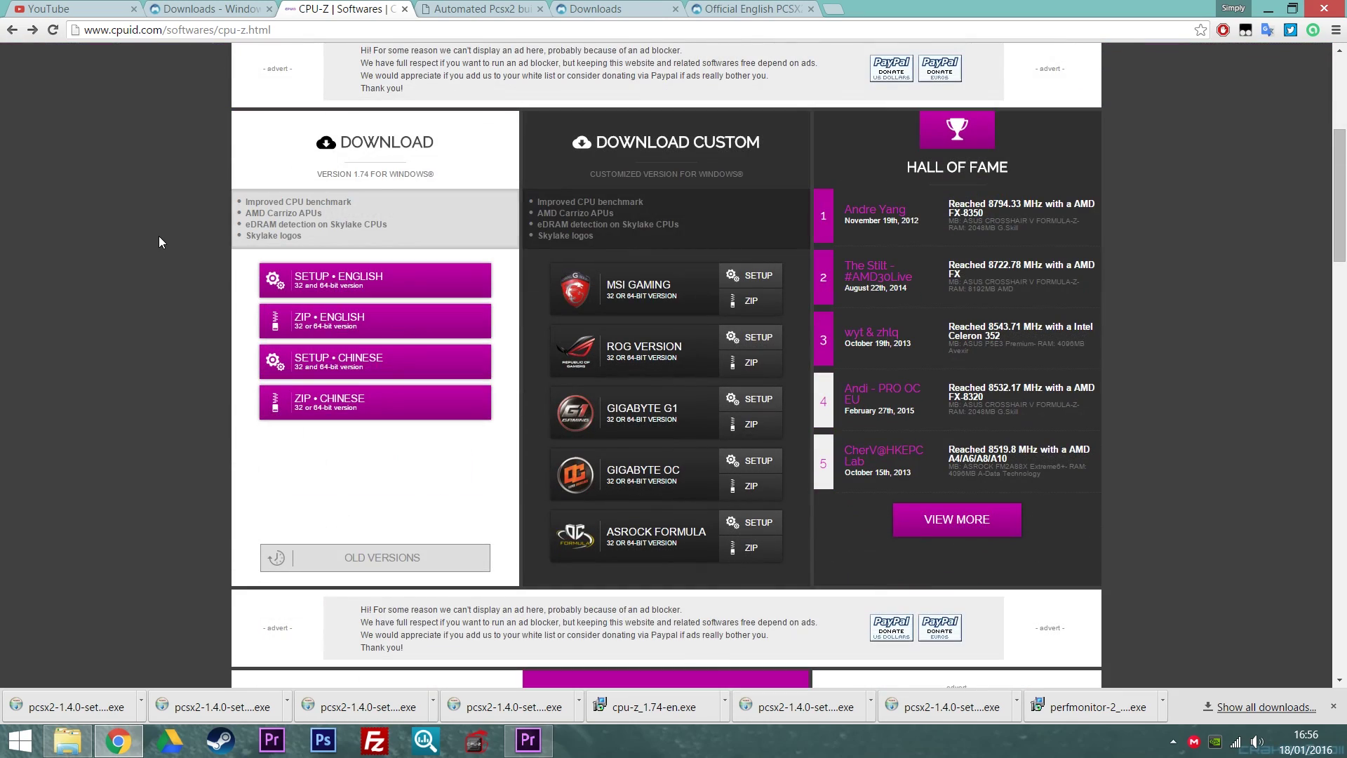
scroll(158, 235, "up", 5)
scroll(158, 236, "down", 10)
scroll(158, 235, "up", 10)
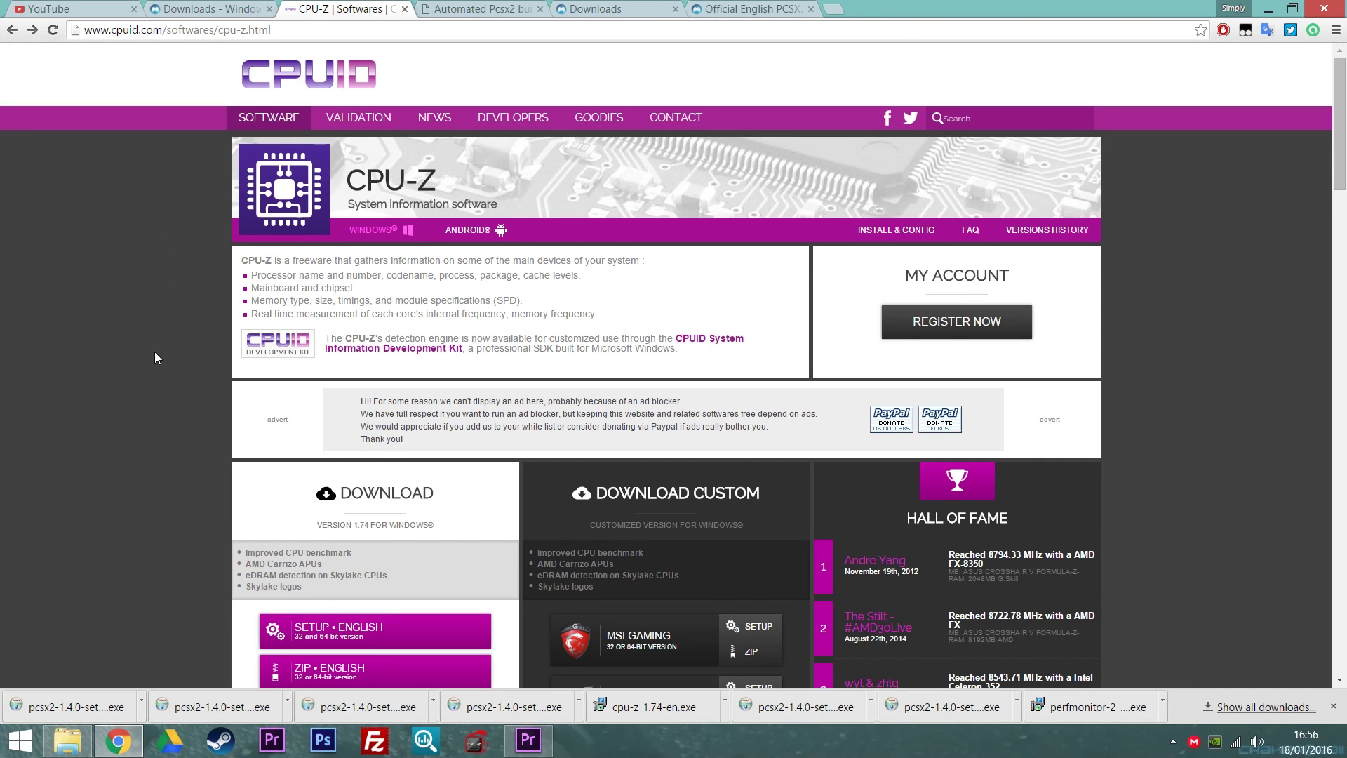
scroll(155, 351, "down", 2)
scroll(154, 351, "up", 2)
scroll(154, 352, "down", 1)
scroll(154, 352, "up", 1)
scroll(117, 416, "down", 3)
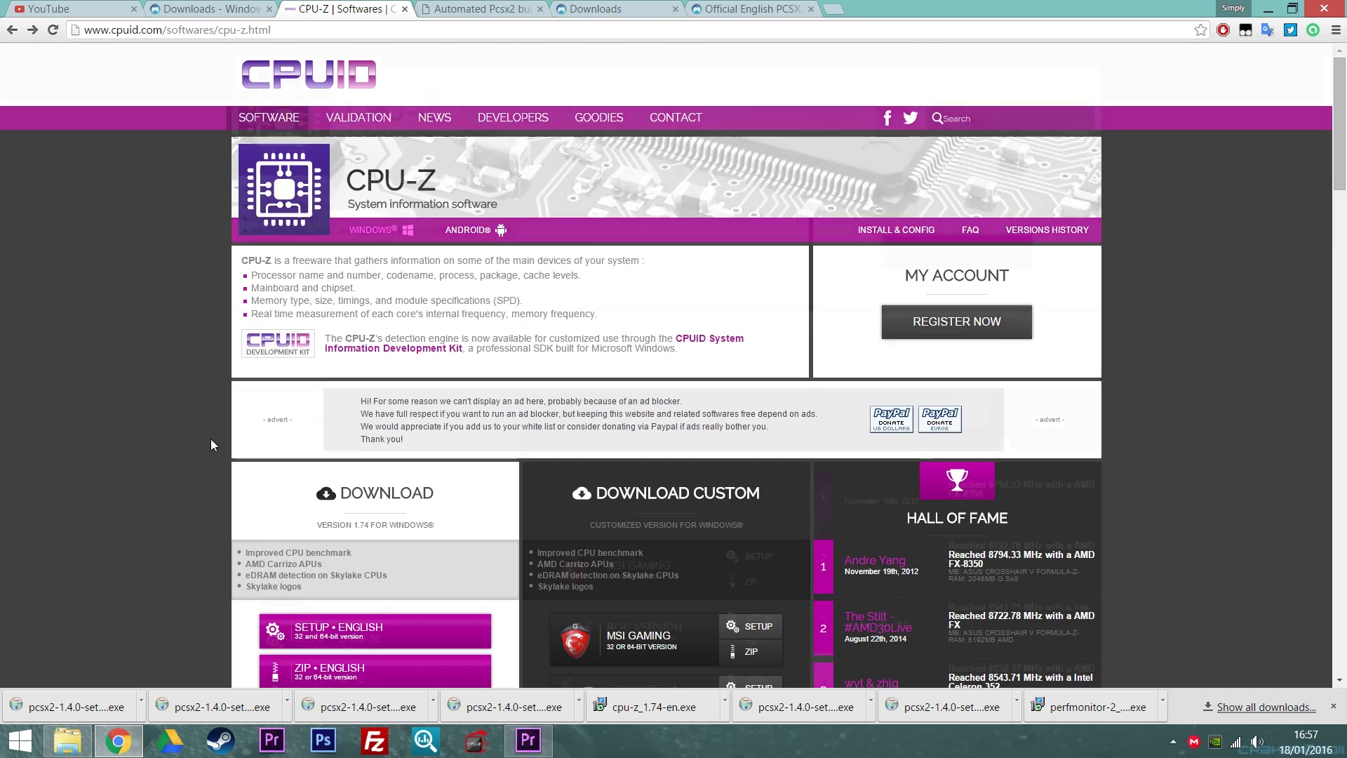
scroll(210, 439, "down", 4)
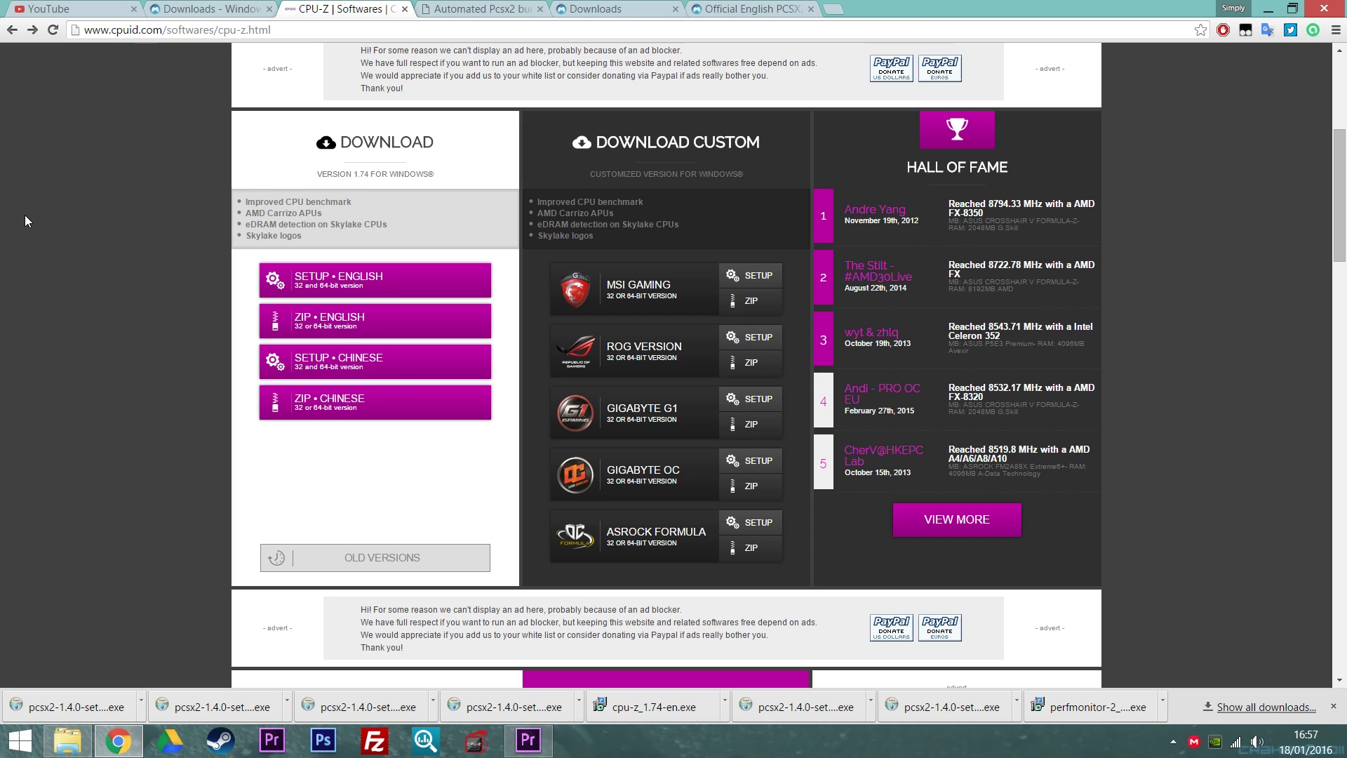
scroll(26, 221, "up", 3)
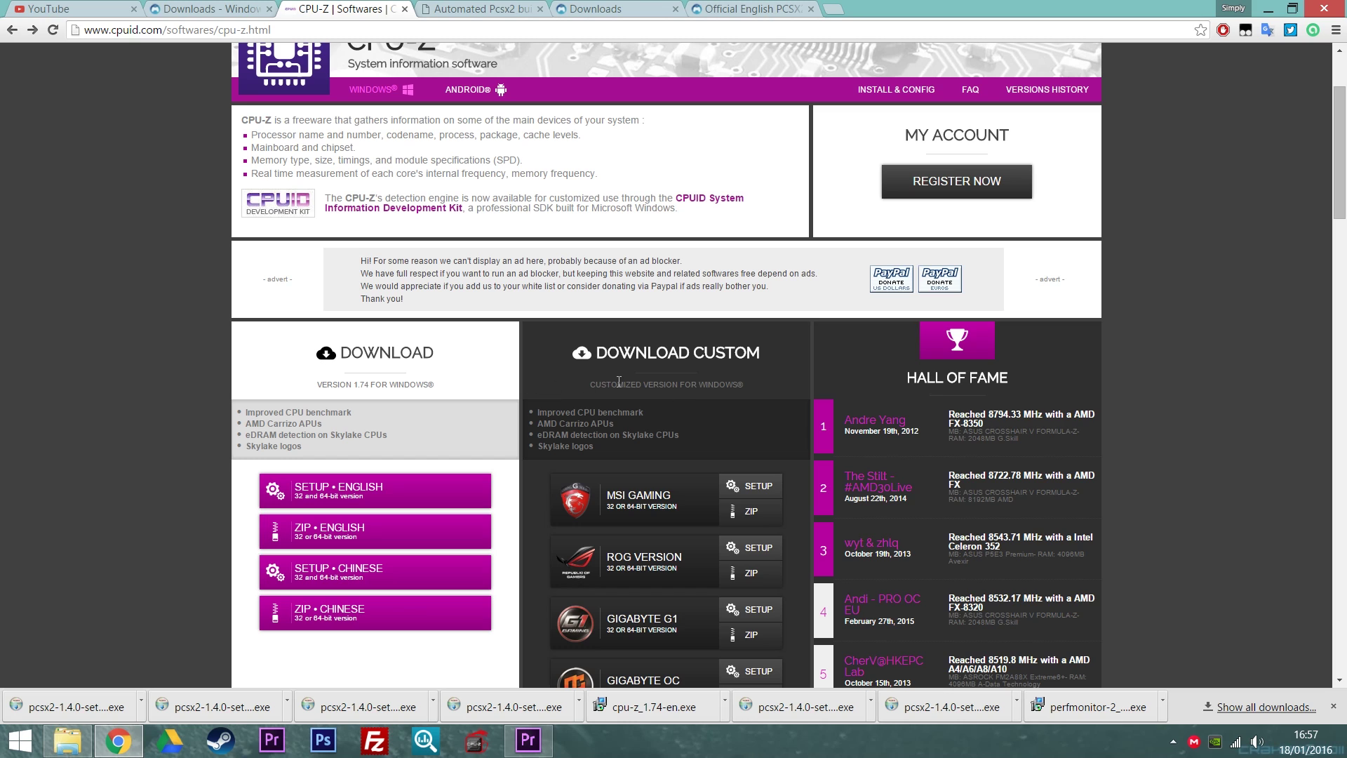
scroll(635, 385, "down", 3)
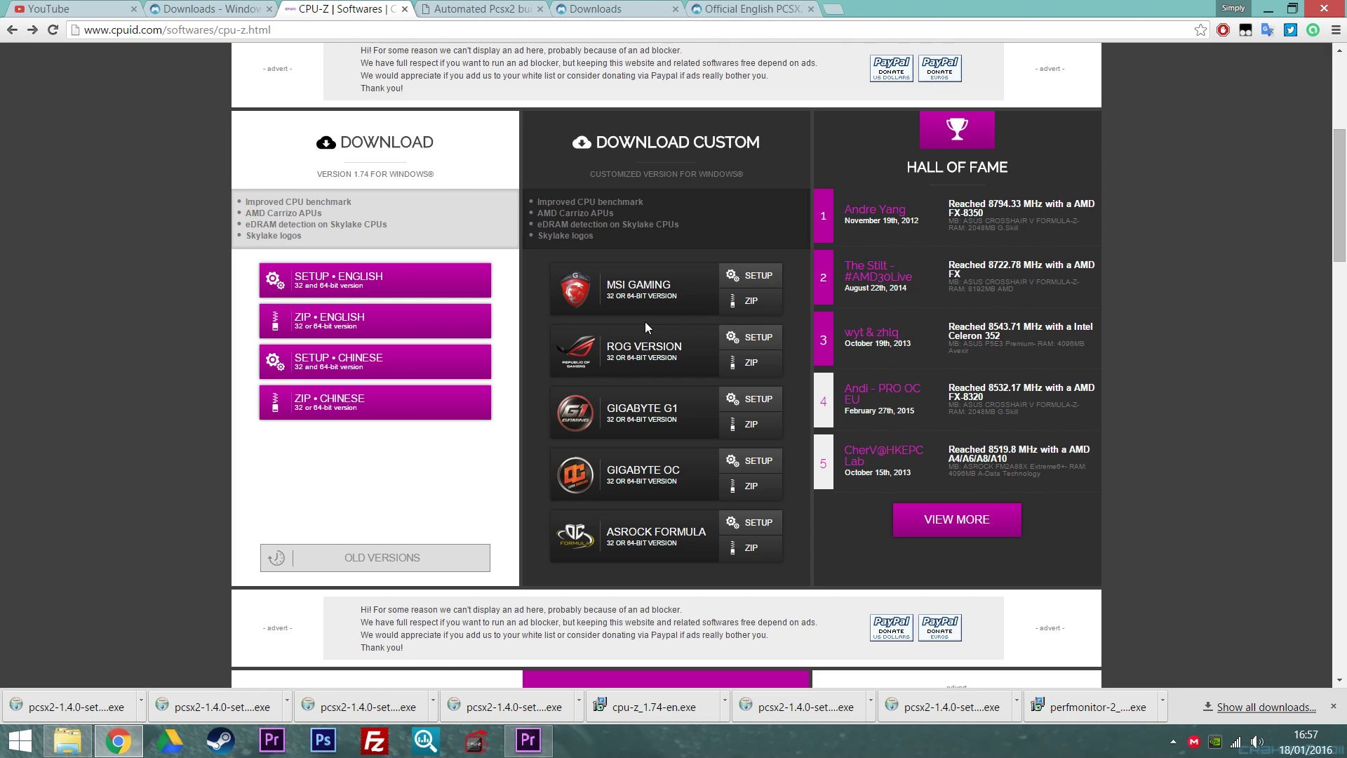
scroll(645, 326, "up", 5)
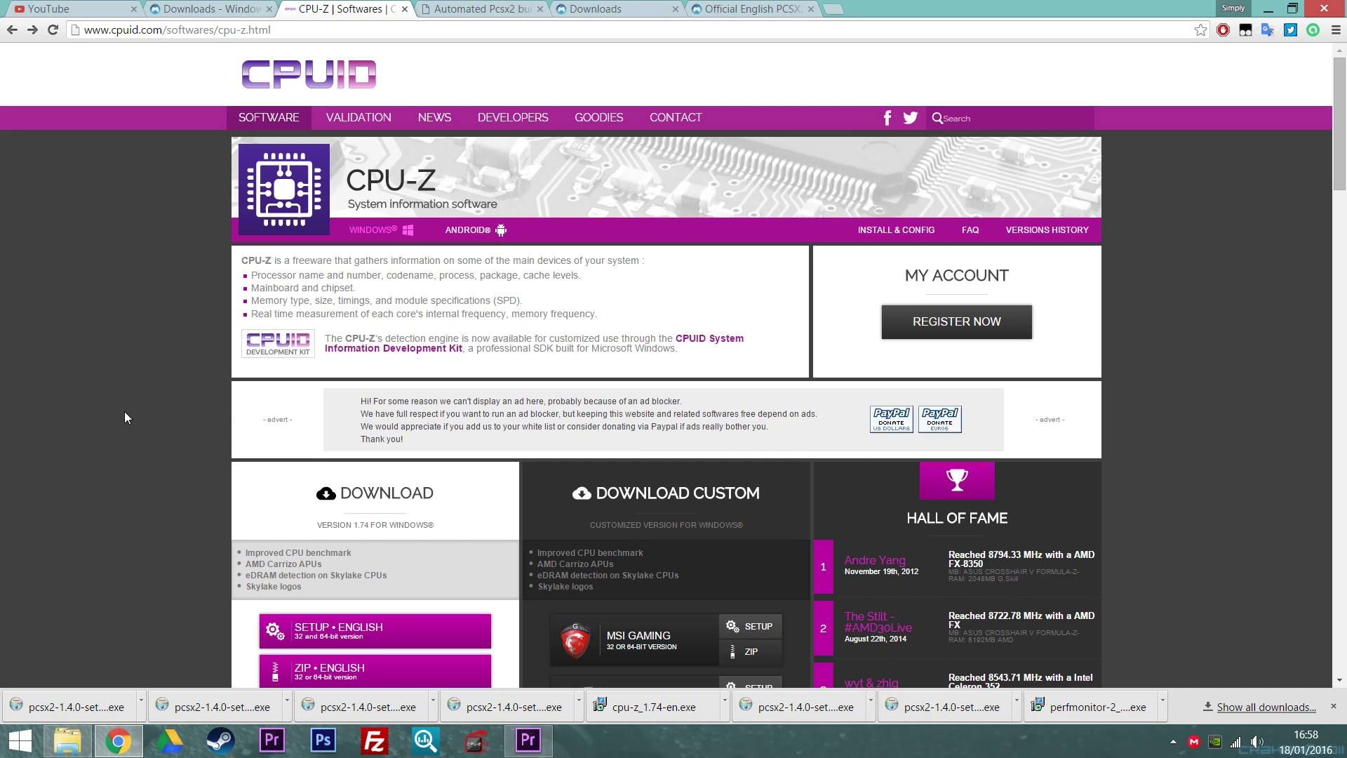
scroll(124, 412, "down", 4)
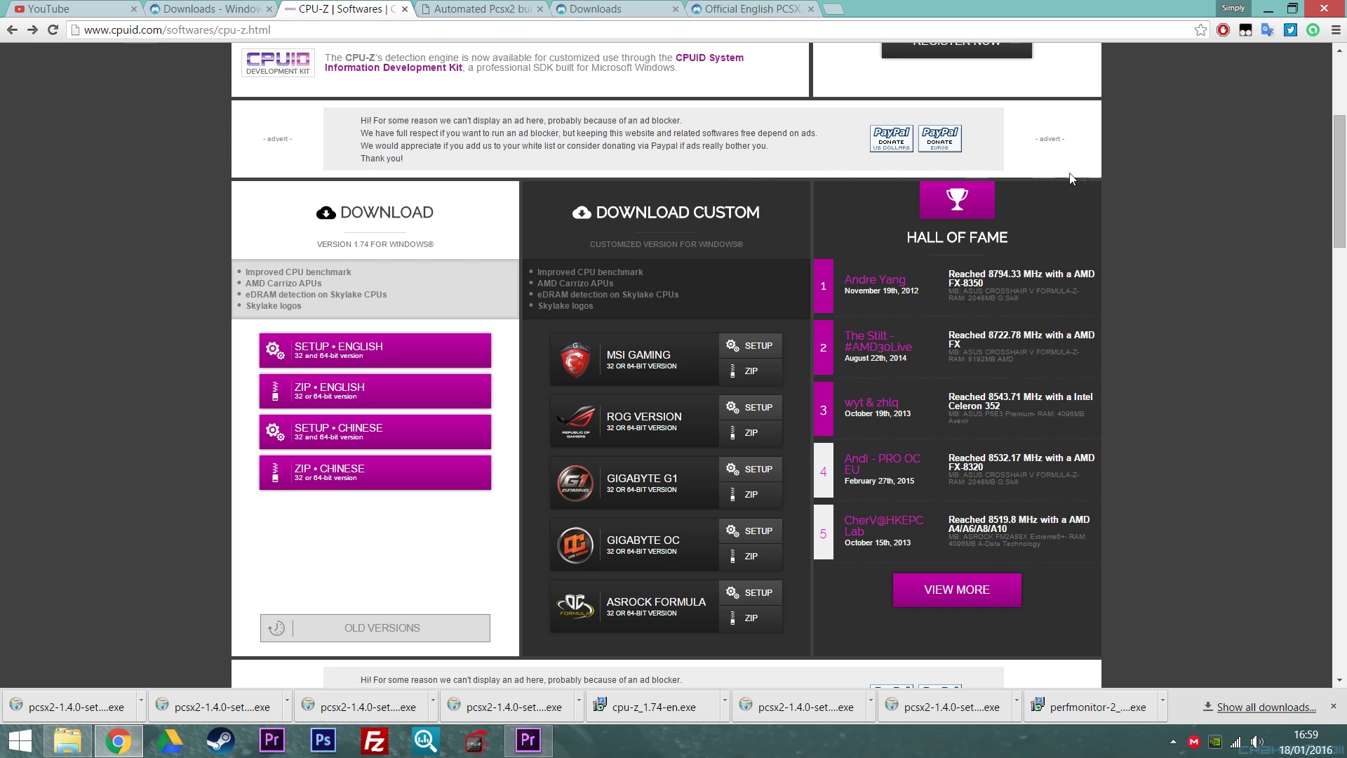
Switch to File Explorer and open the PCSX2 1.4.0 folder inside PCSX2 1.4 on the SSD (E:) drive
left_click(1271, 9)
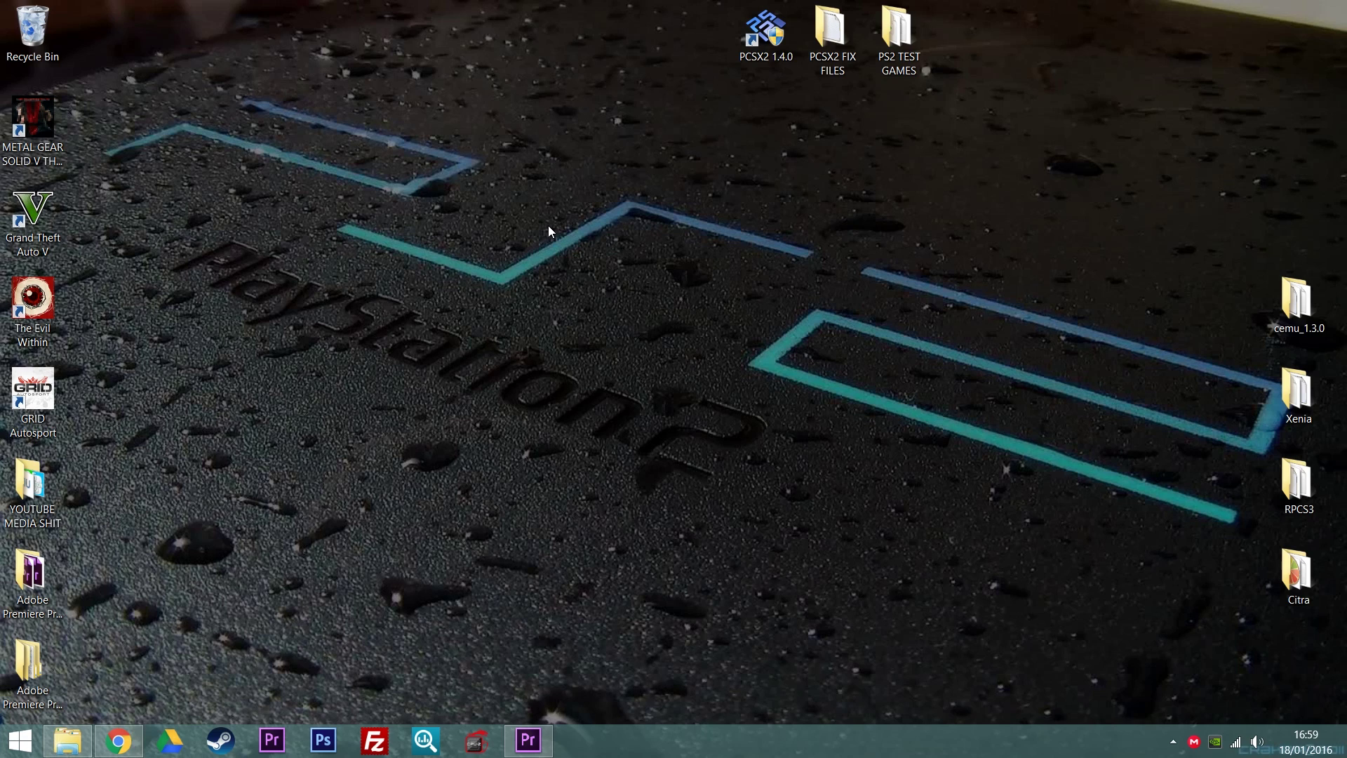
left_click(22, 744)
left_click(277, 470)
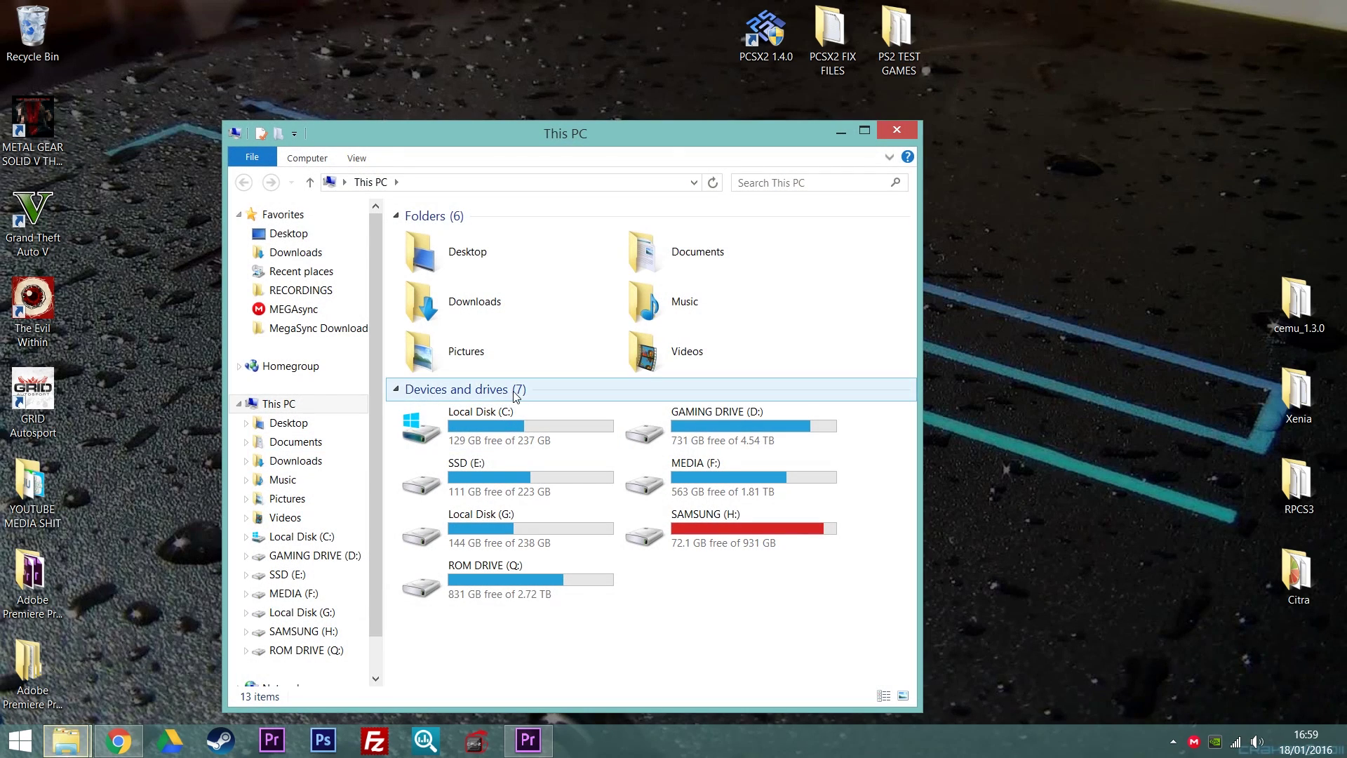
double_click(593, 477)
left_click(460, 257)
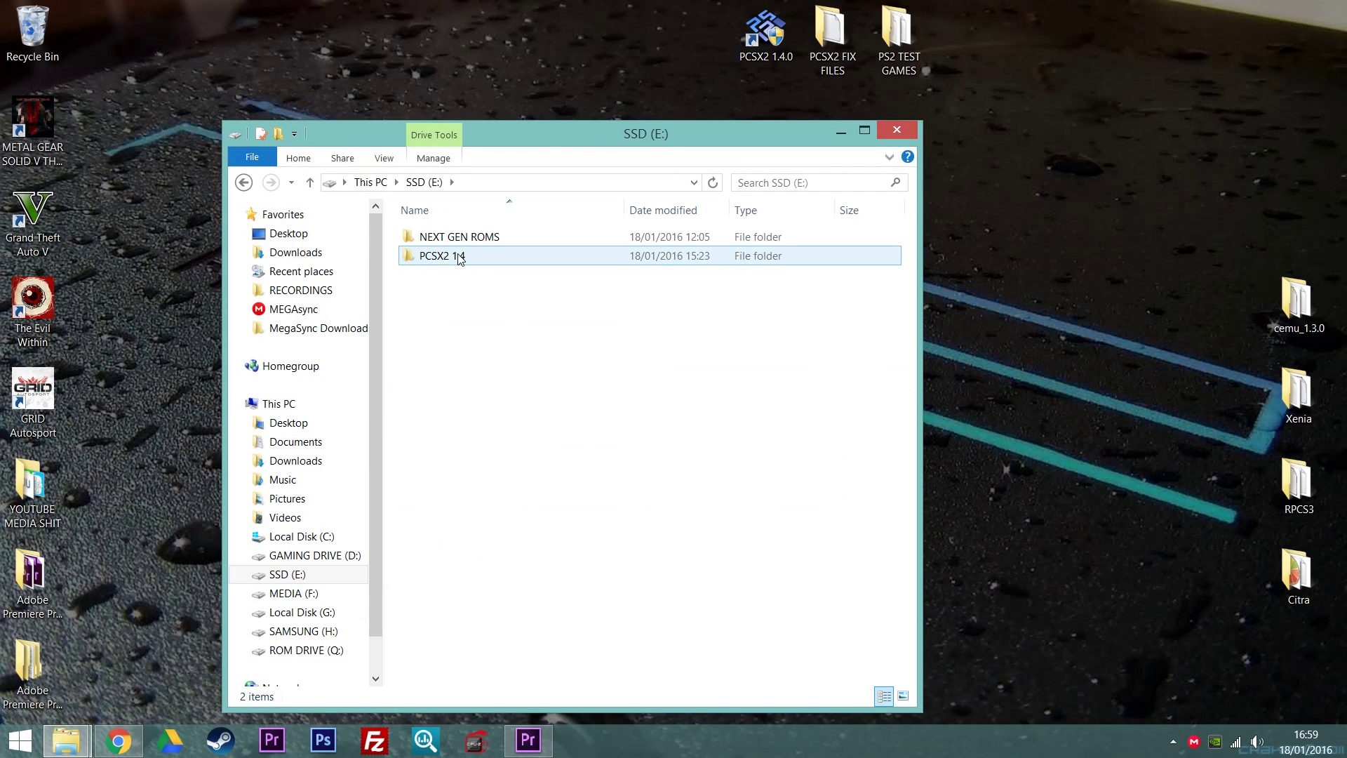
double_click(460, 257)
left_click(452, 239)
key("Delete")
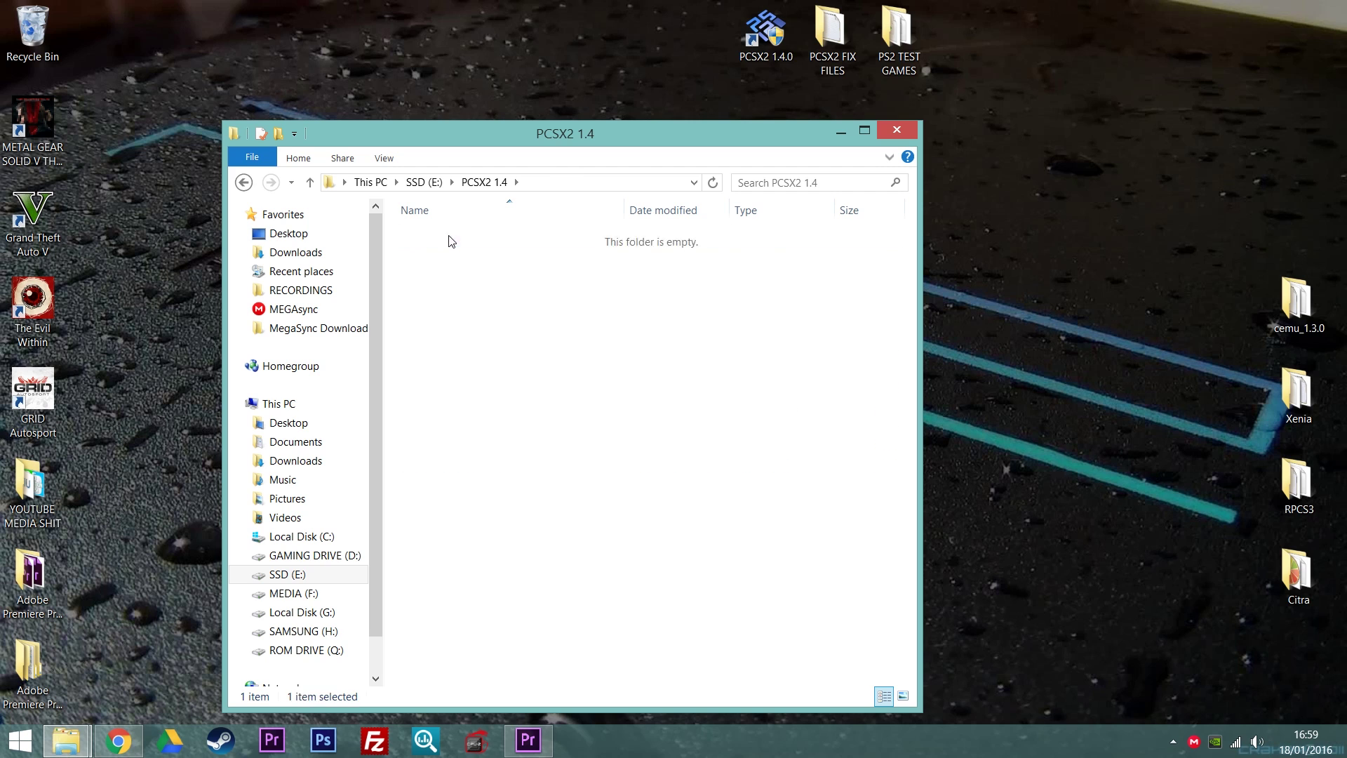
double_click(451, 242)
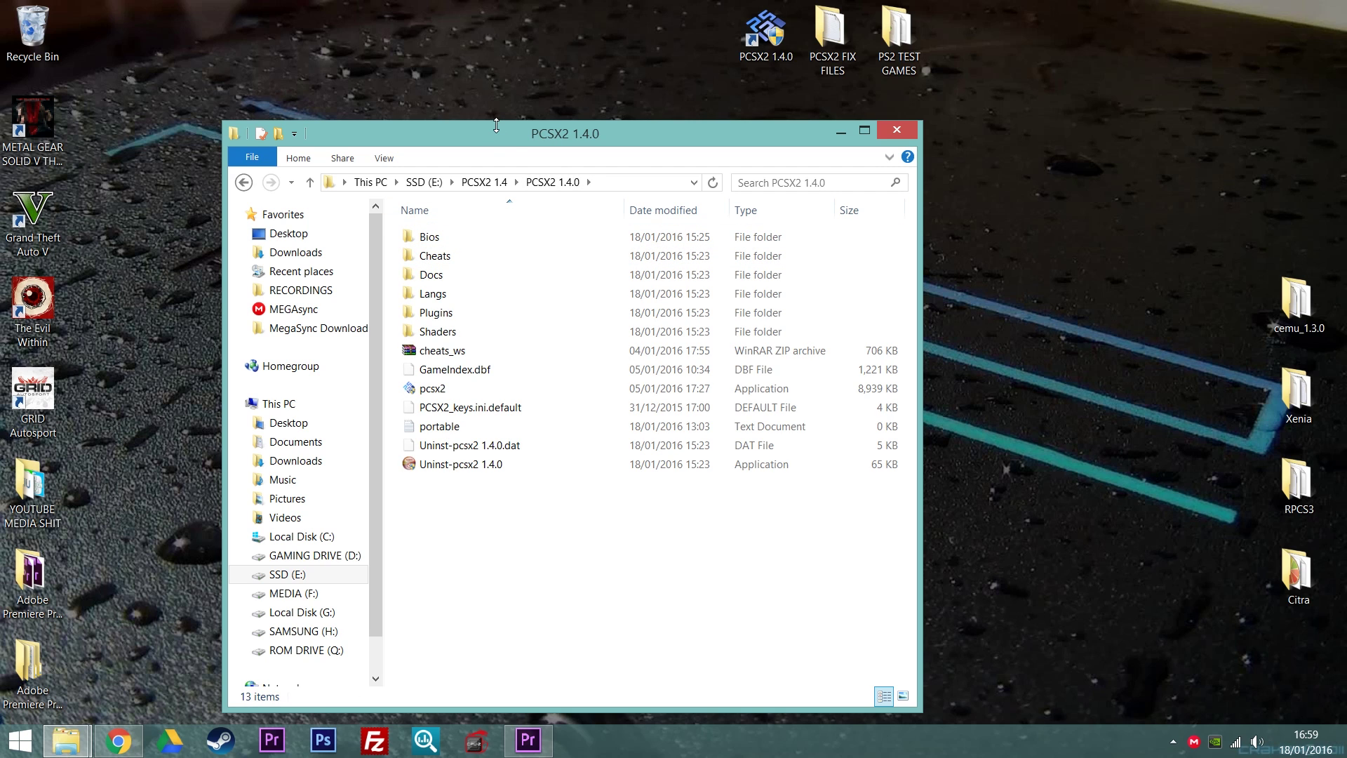
Move the PCSX2 1.4.0 folder window clear of the desktop icons and select the PCSX2 FIX FILES folder
left_click_drag(502, 140, 341, 59)
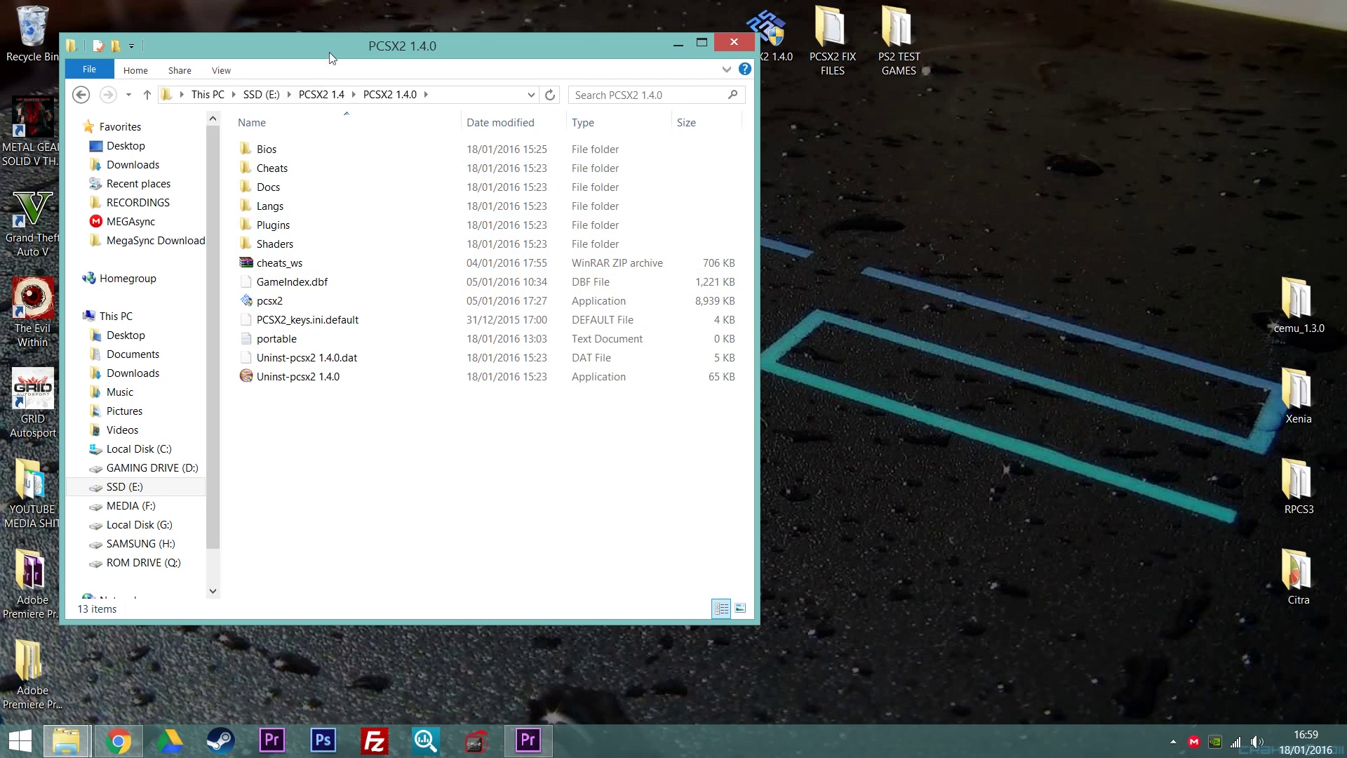
left_click_drag(345, 46, 315, 30)
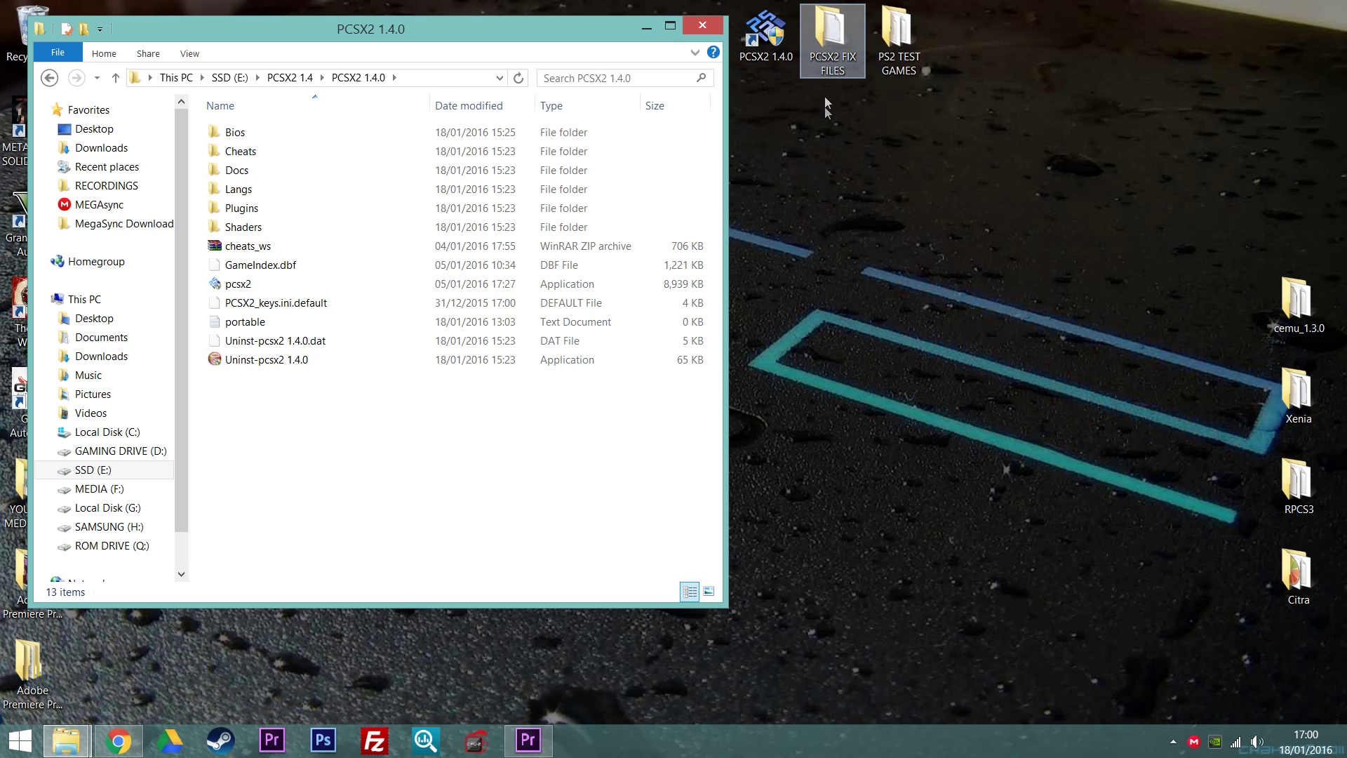
left_click(846, 67)
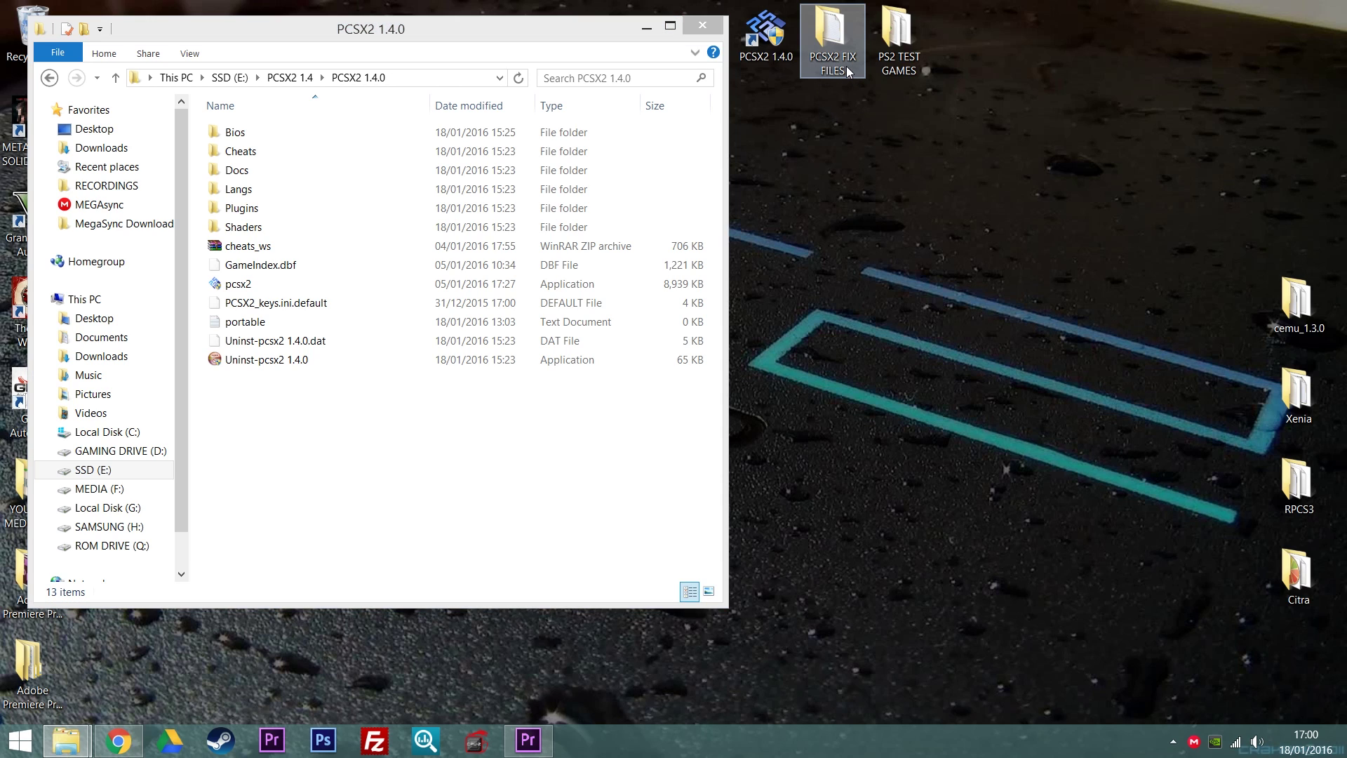
Copy the Bios folder and portable file from PCSX2 FIX FILES into the PCSX2 1.4.0 folder, replacing existing files, and close the source window
double_click(846, 66)
left_click_drag(402, 68, 1069, 160)
left_click(989, 270)
left_click_drag(973, 309, 423, 421)
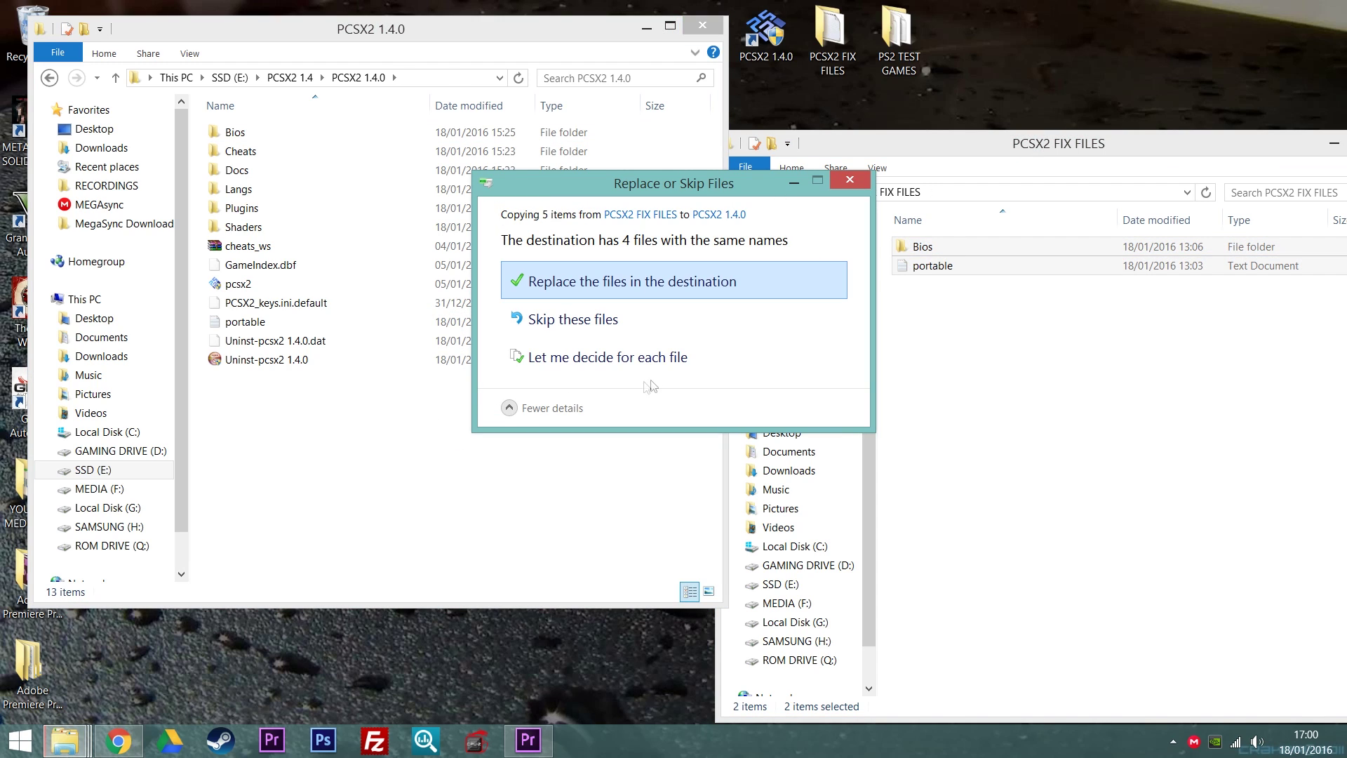
left_click(601, 296)
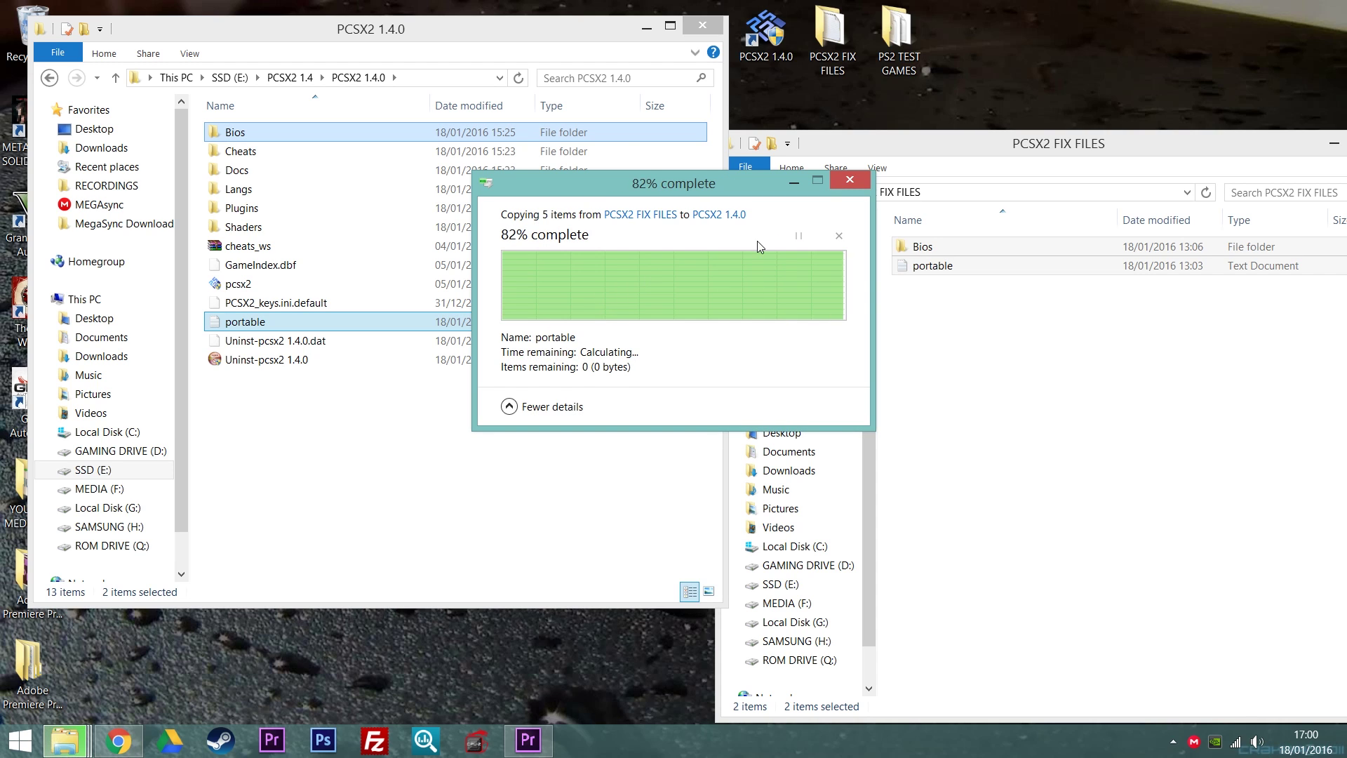
left_click_drag(986, 145, 486, 180)
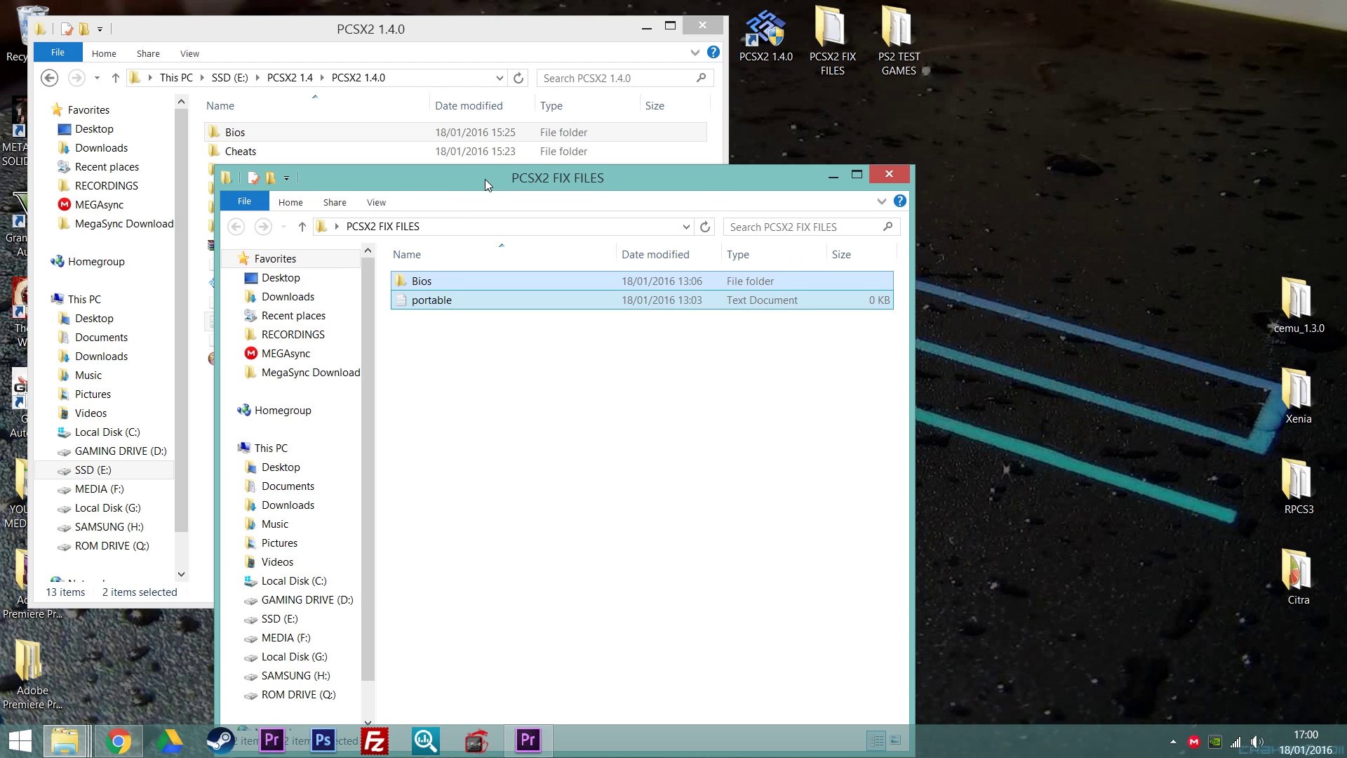
left_click(890, 175)
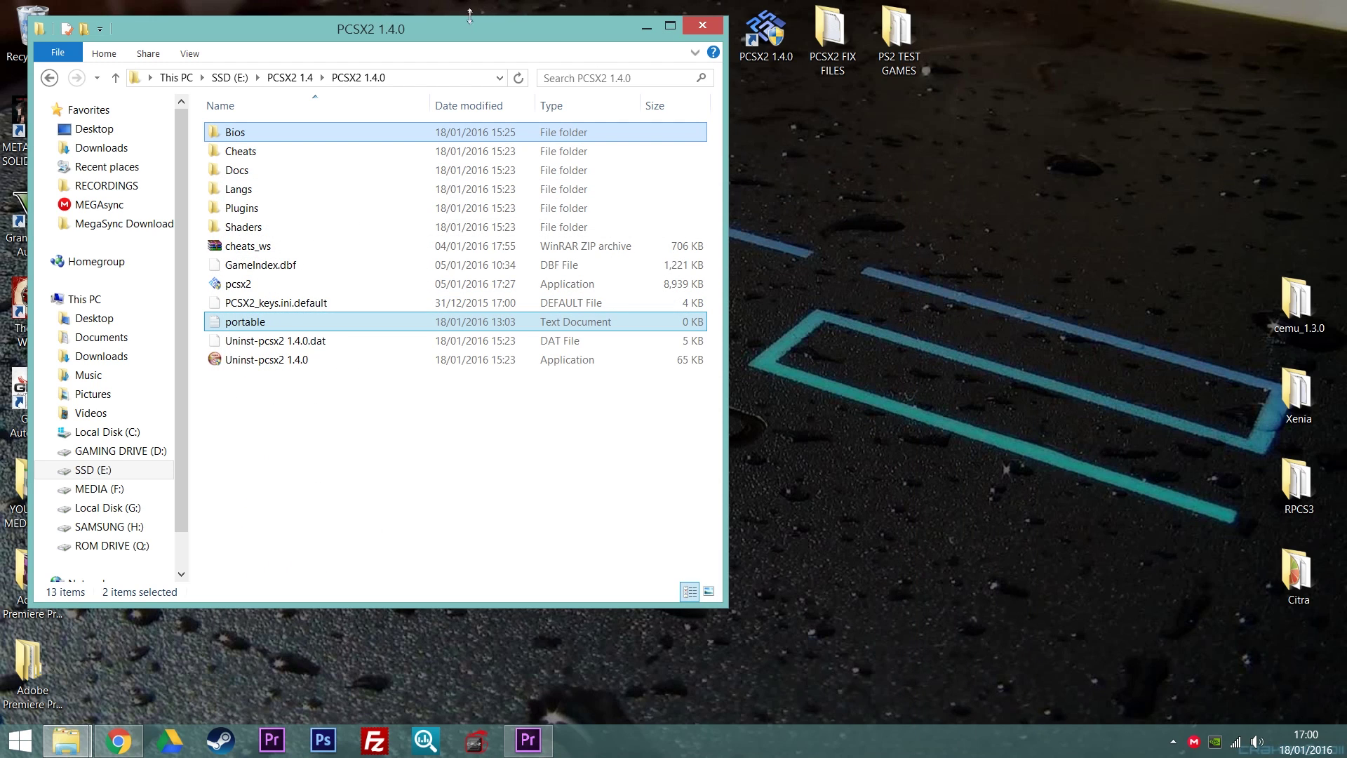
Set the pcsx2 application in the PCSX2 1.4.0 folder to run as an administrator and apply the compatibility setting
left_click_drag(481, 26, 714, 103)
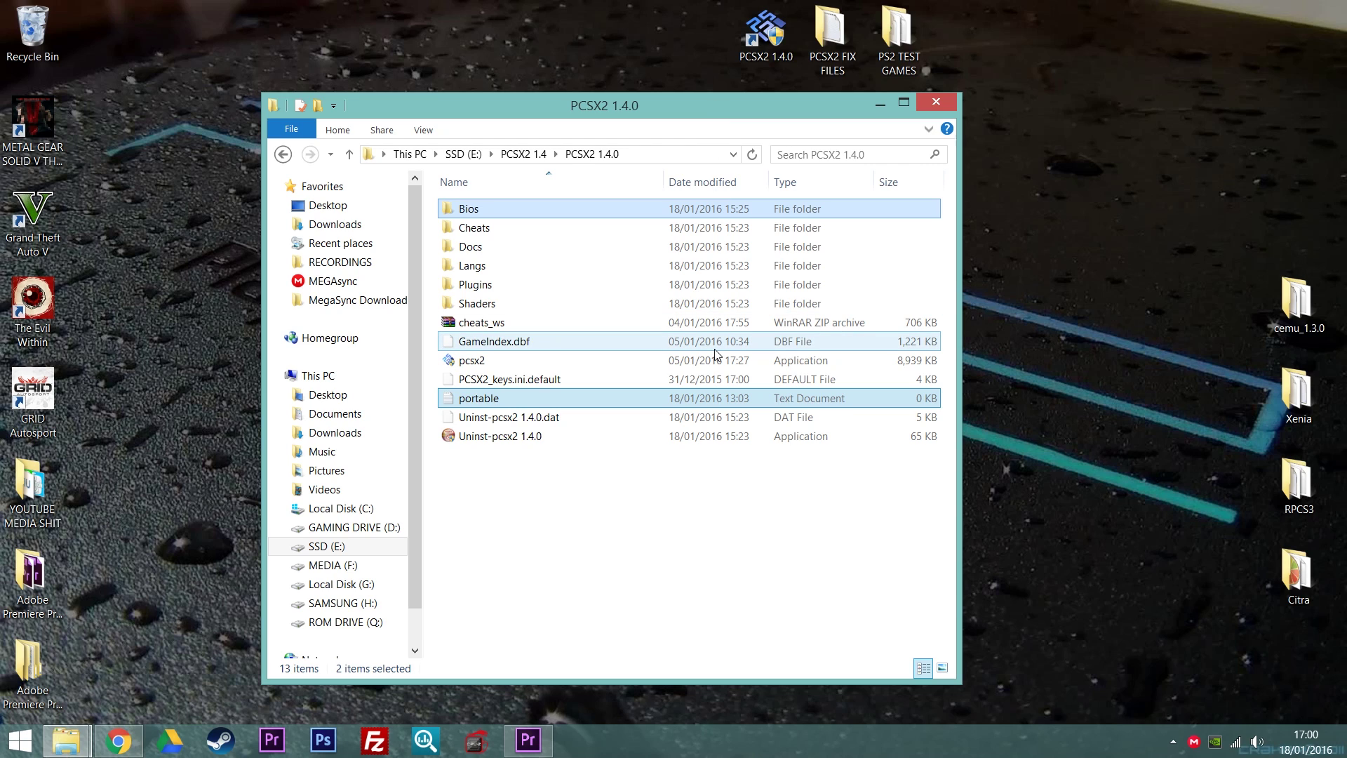
left_click(526, 520)
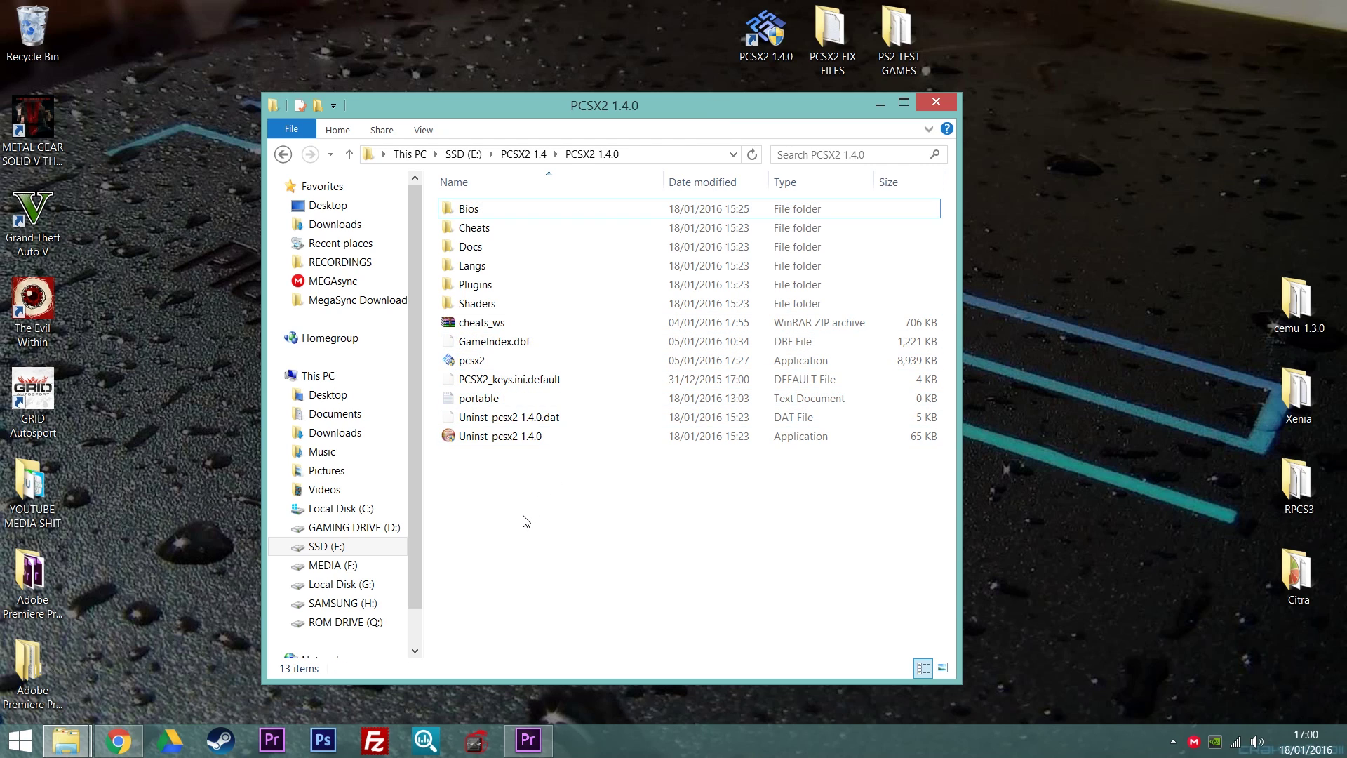
right_click(486, 366)
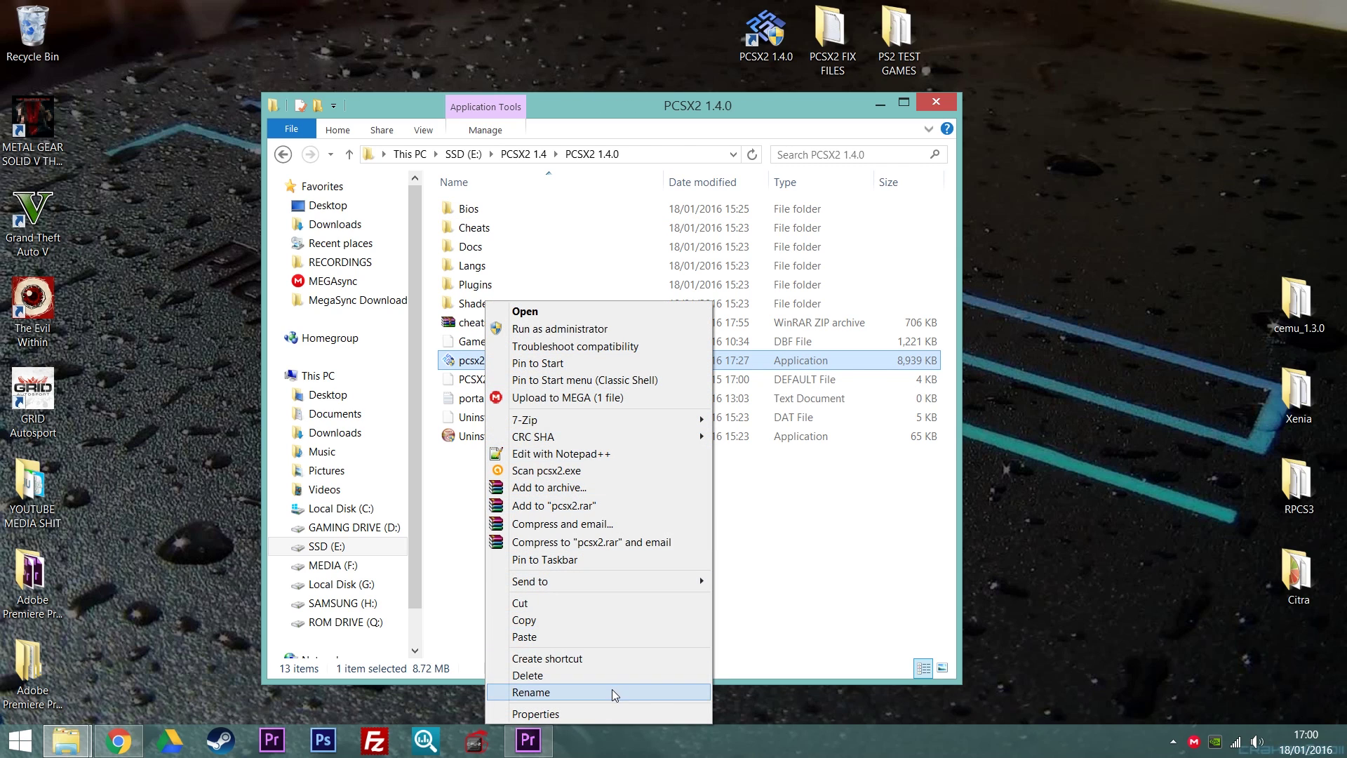
left_click(618, 713)
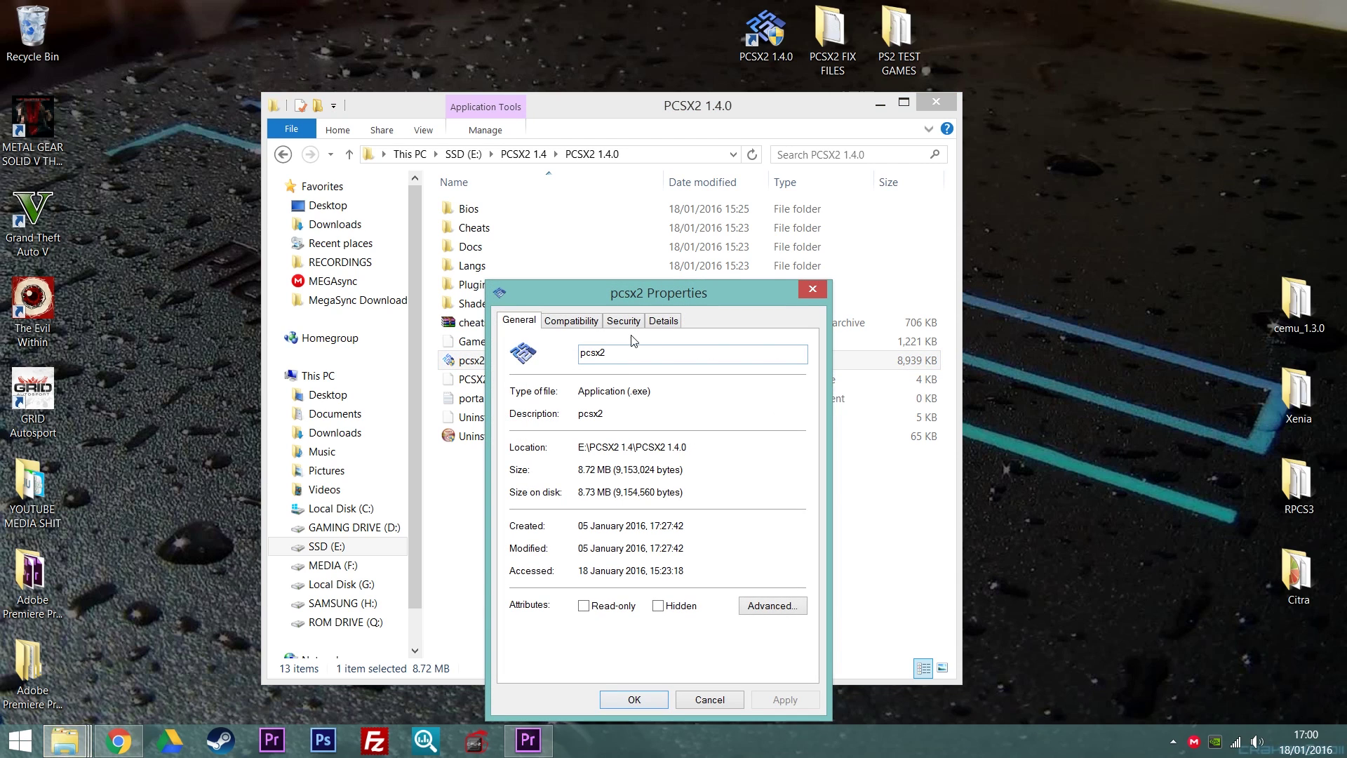
left_click(566, 324)
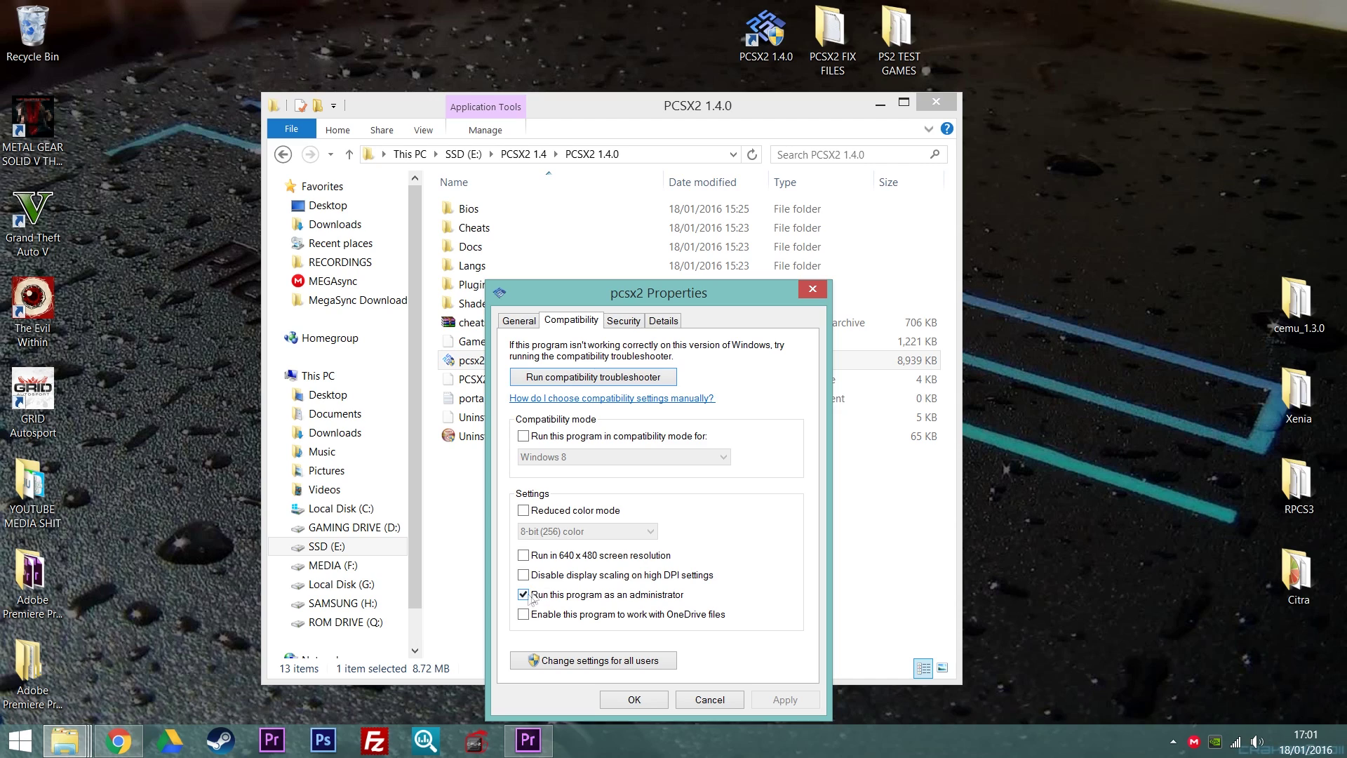
left_click(523, 596)
left_click(803, 704)
left_click(617, 698)
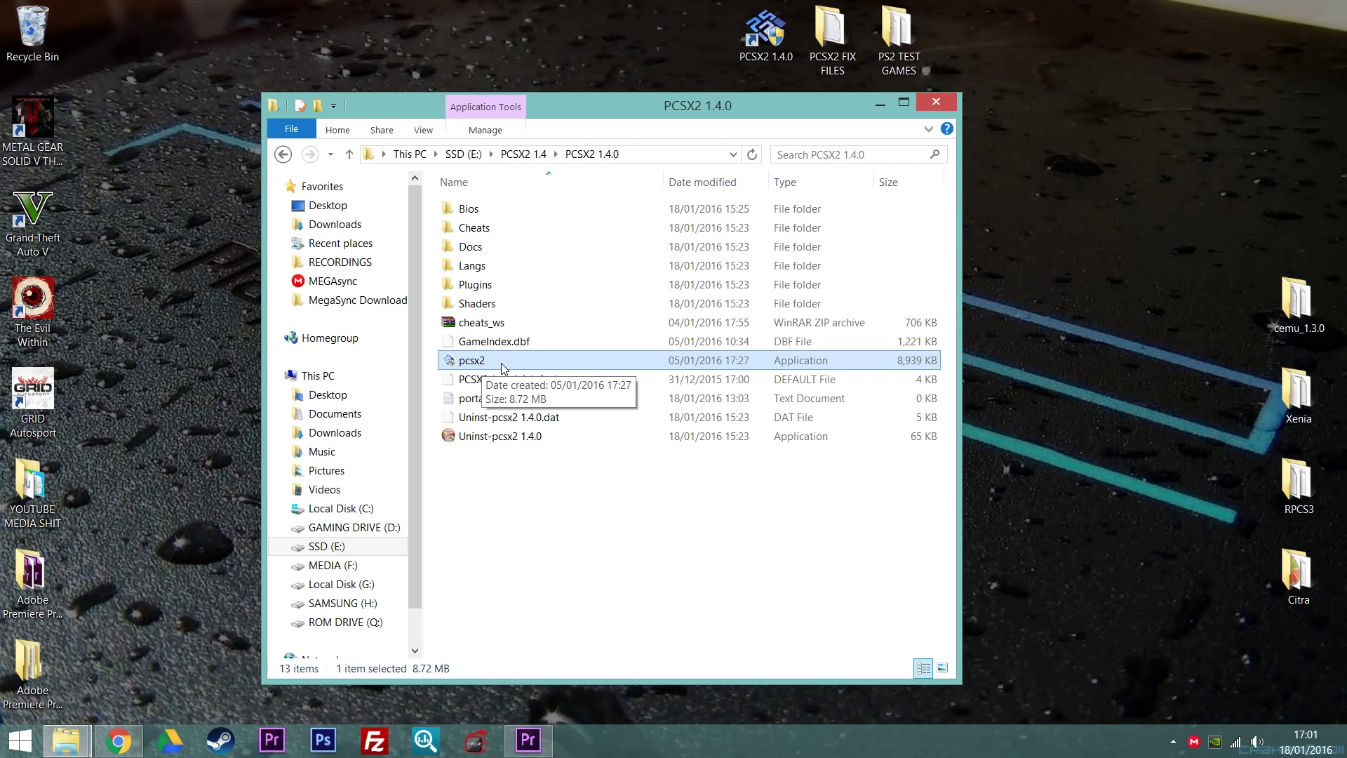
Launch pcsx2 with administrator permission and apply the System Default language in the First Time Configuration wizard
double_click(472, 360)
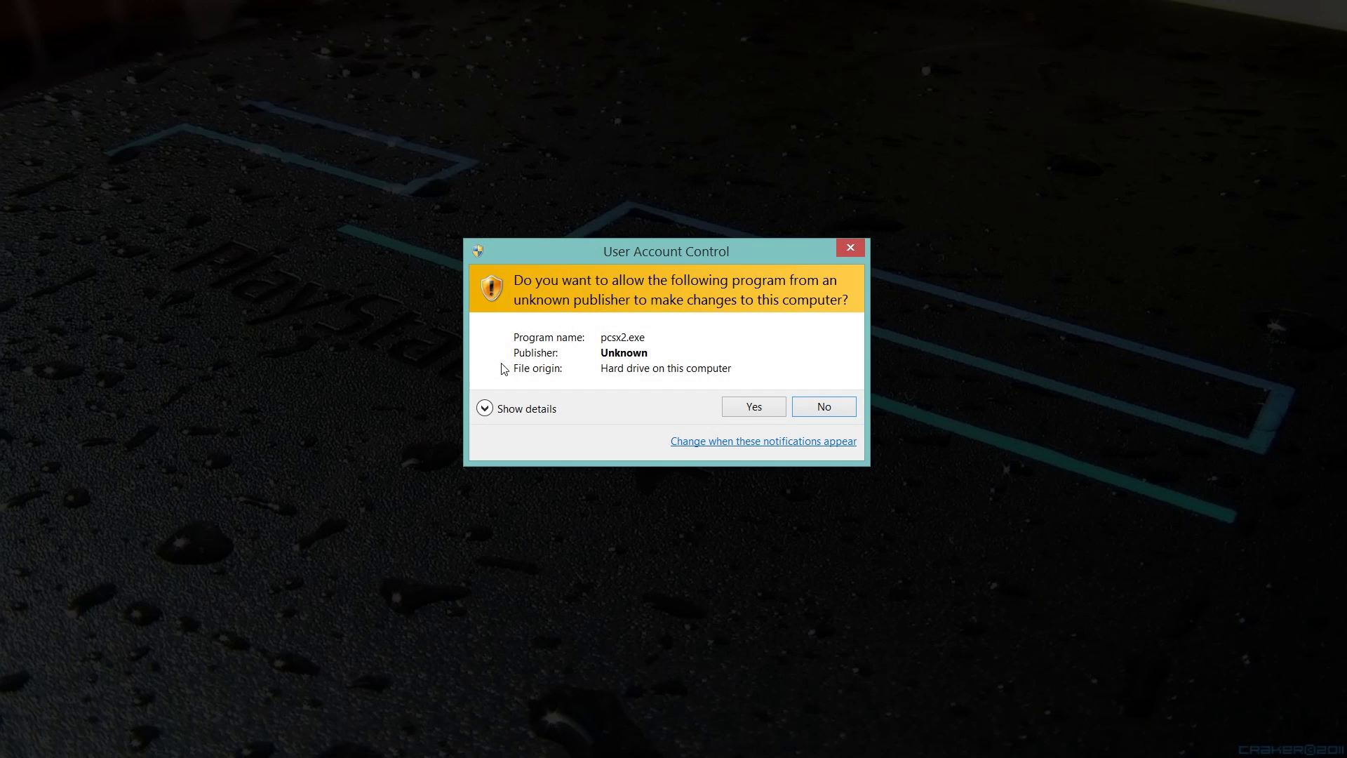
left_click(754, 407)
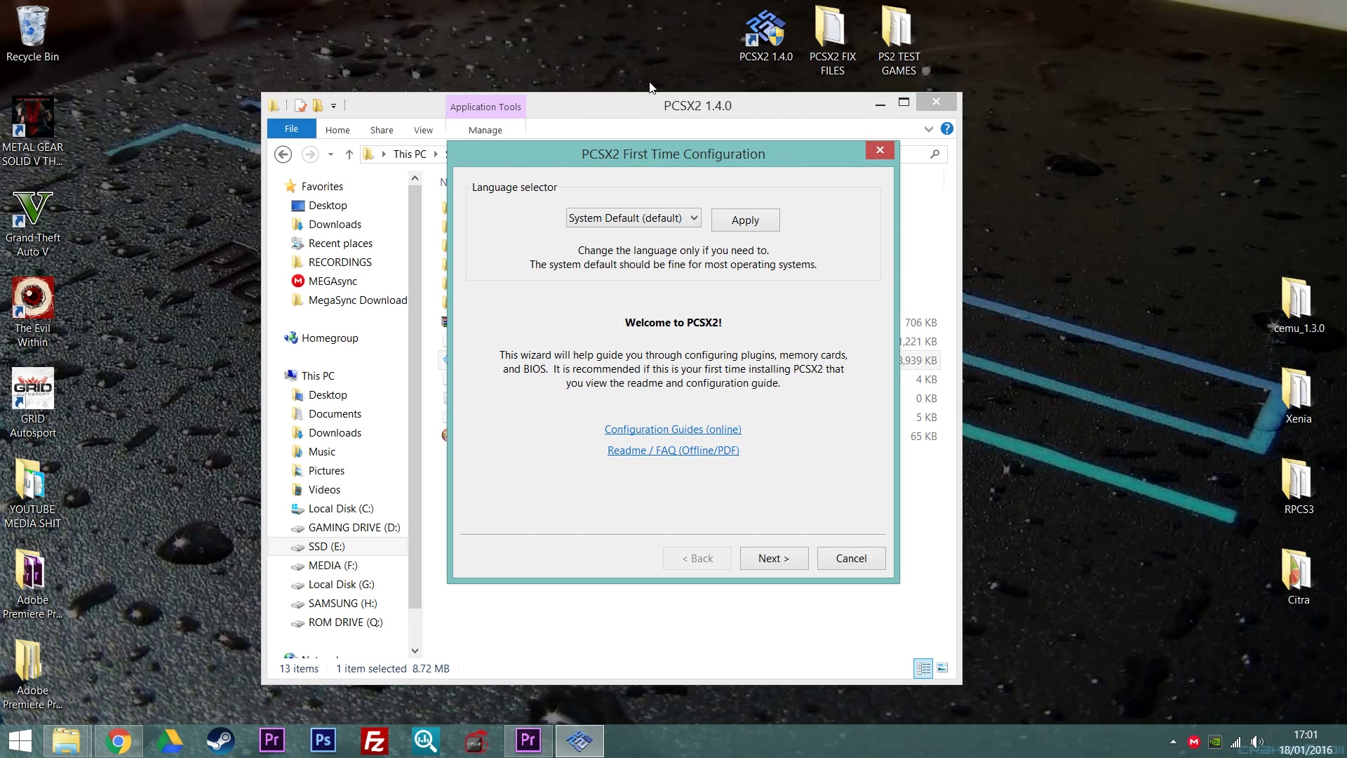
left_click_drag(634, 158, 654, 139)
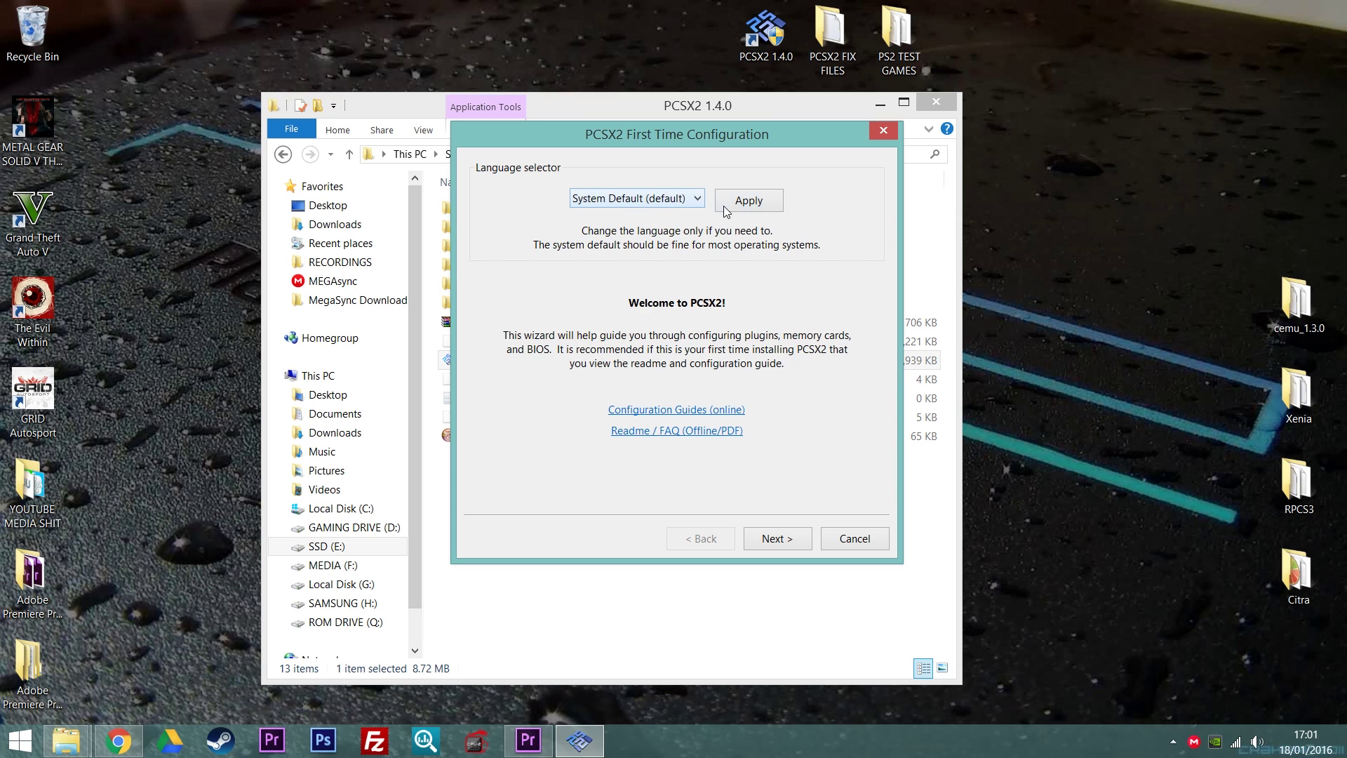
left_click(652, 200)
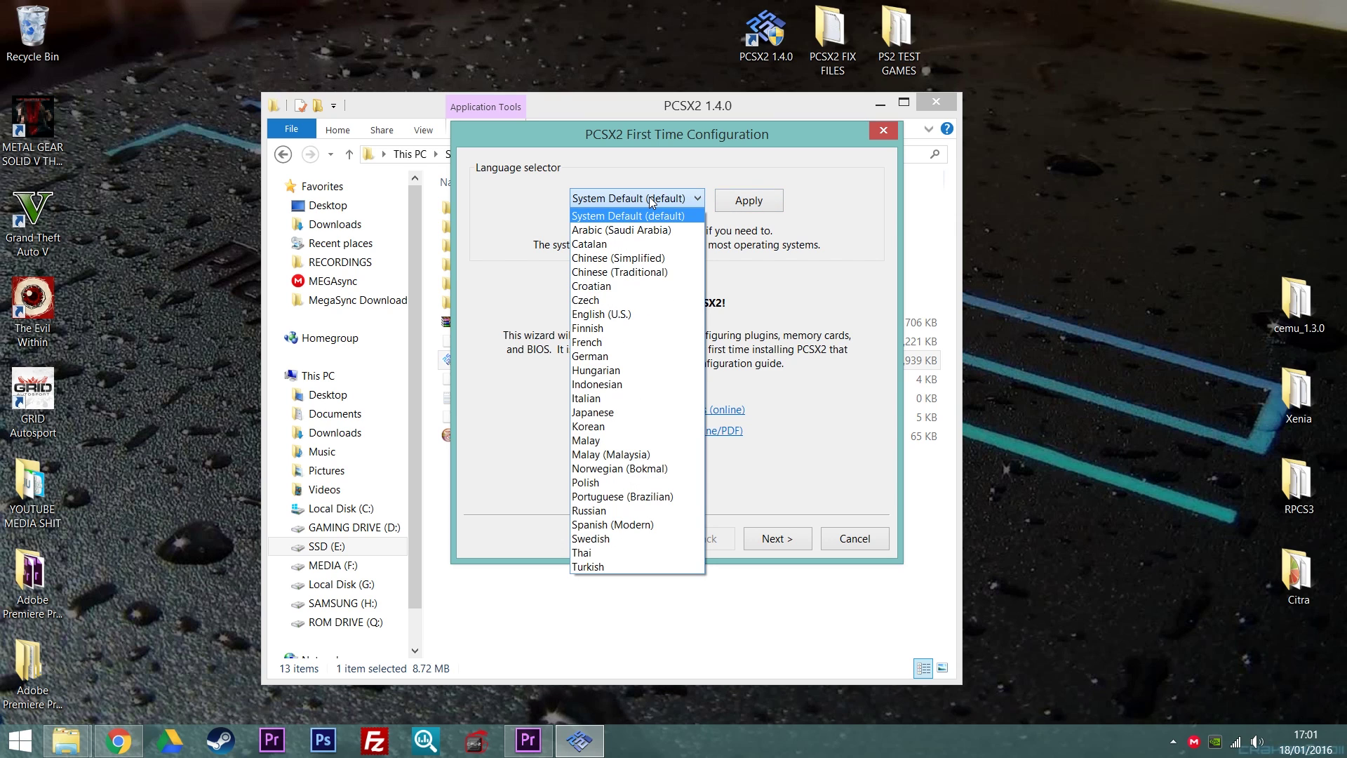
left_click(652, 200)
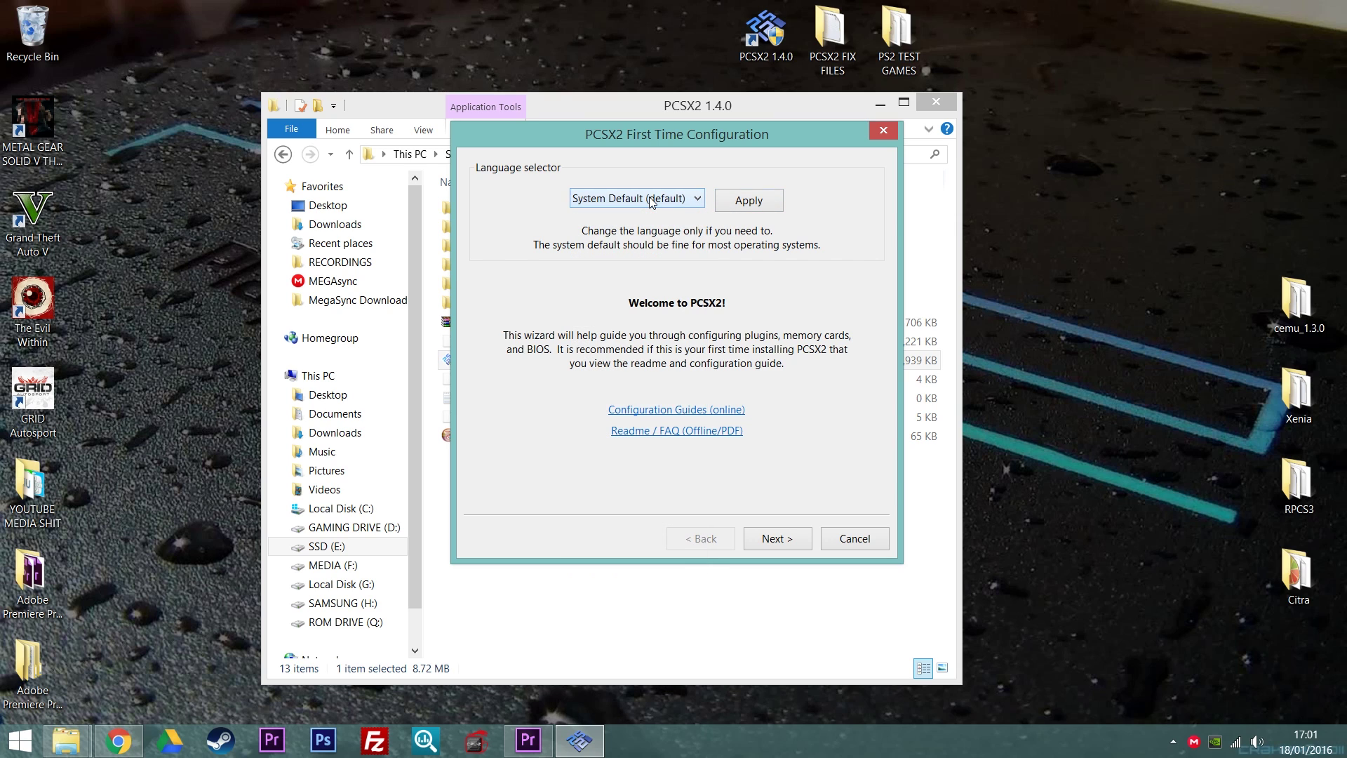
left_click(774, 205)
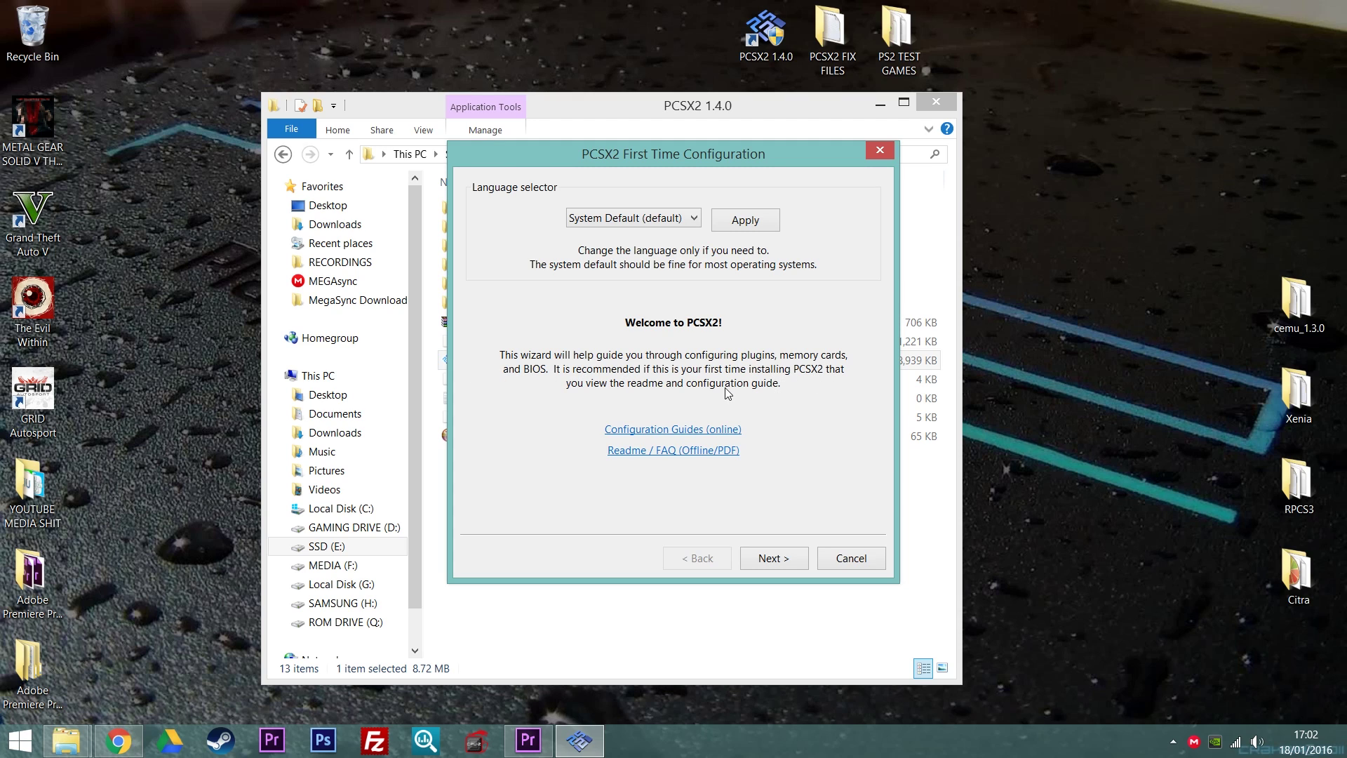
Open the wizard's online configuration guide, examine its index, plugin and GSdx graphics sections, then close the page and minimize the browser
left_click(665, 431)
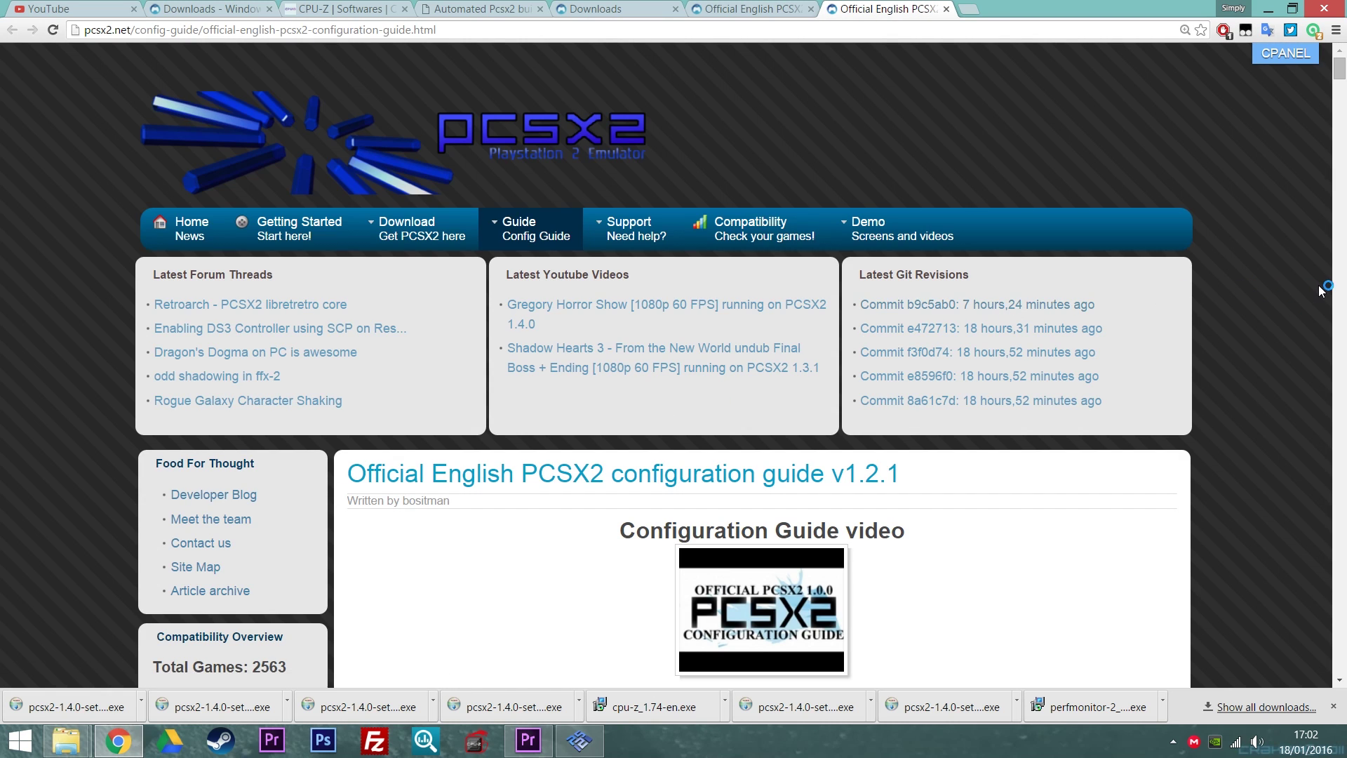
scroll(868, 303, "down", 6)
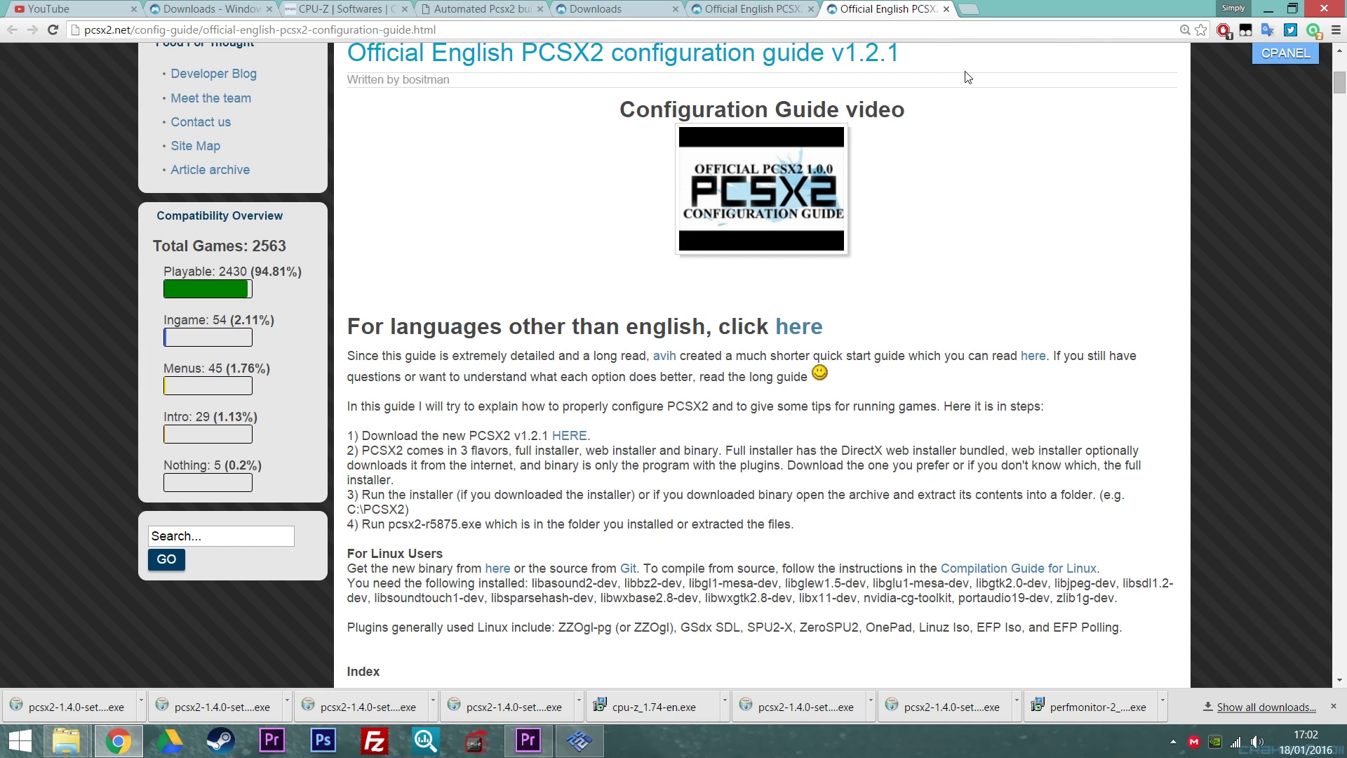
scroll(1233, 183, "down", 5)
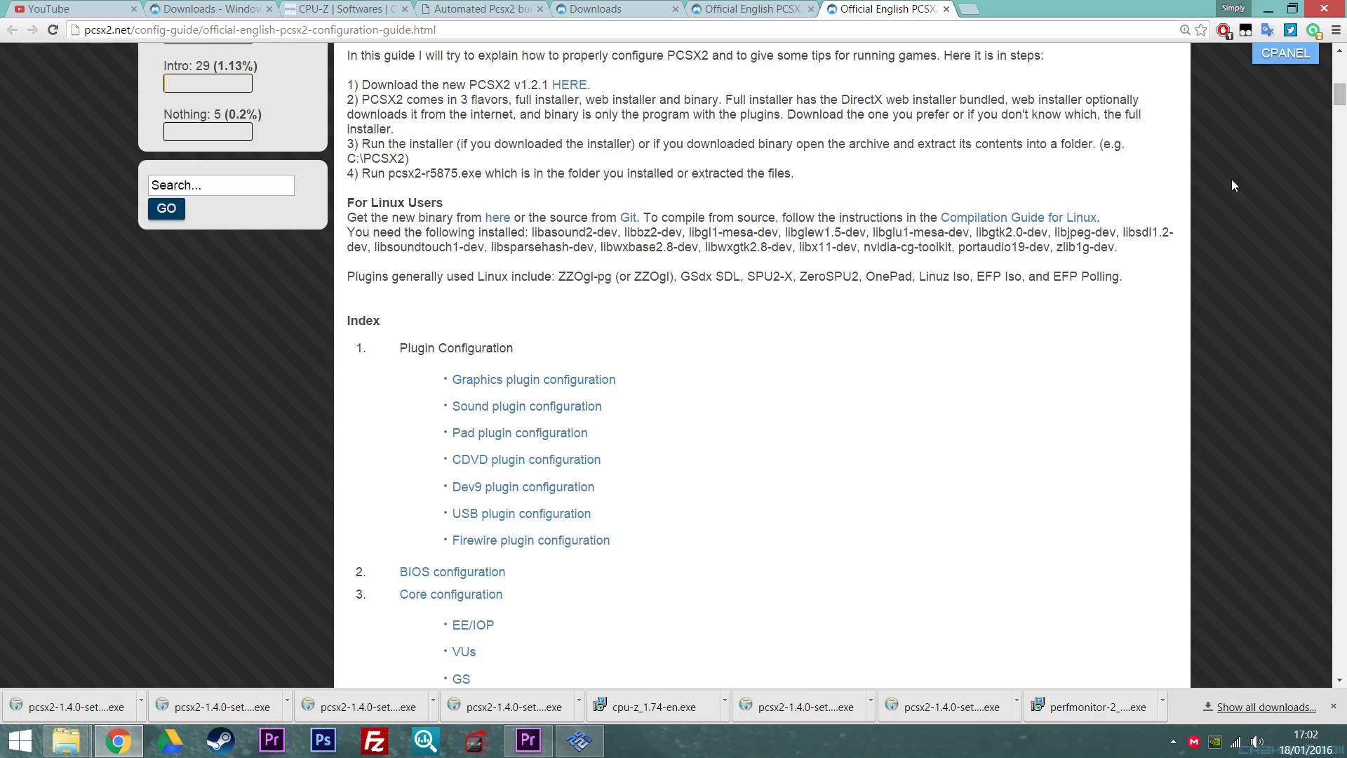
scroll(1233, 184, "down", 15)
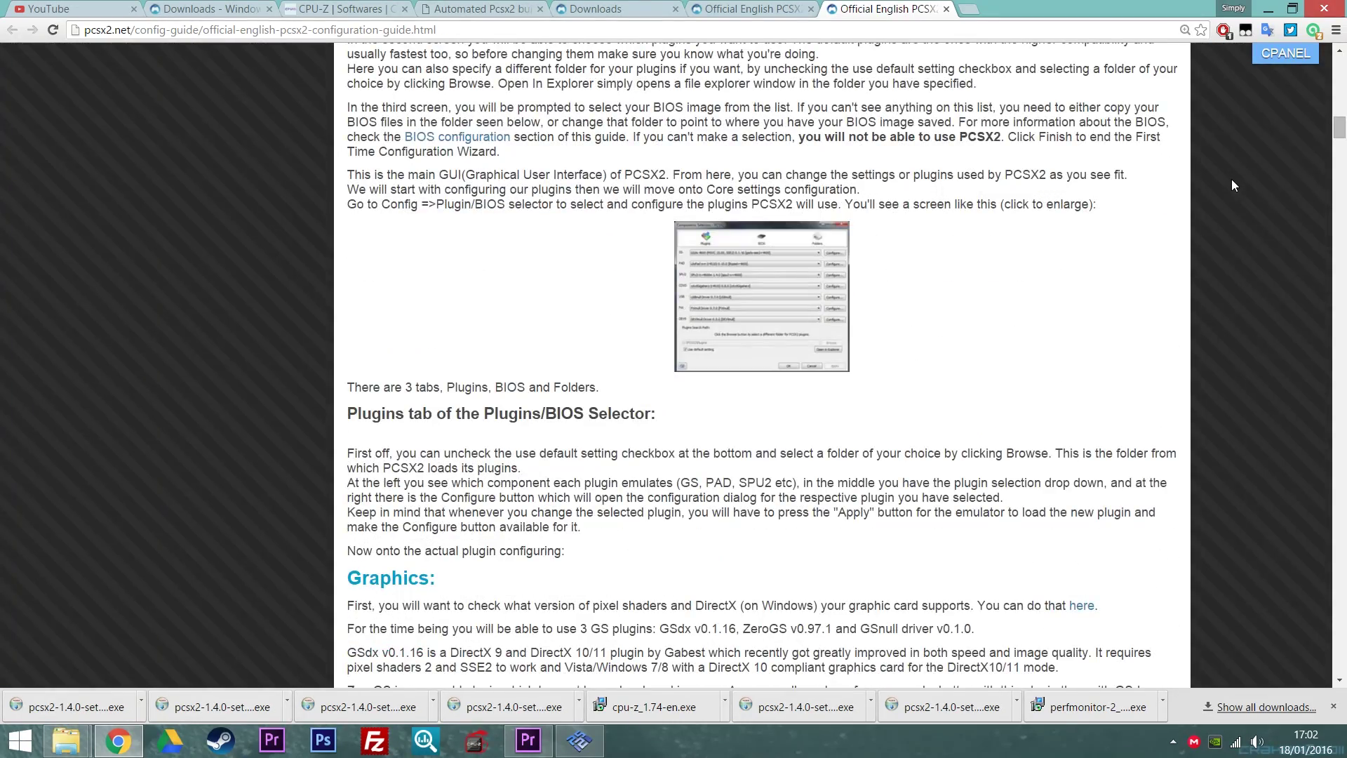
scroll(1232, 185, "down", 4)
scroll(1232, 181, "down", 5)
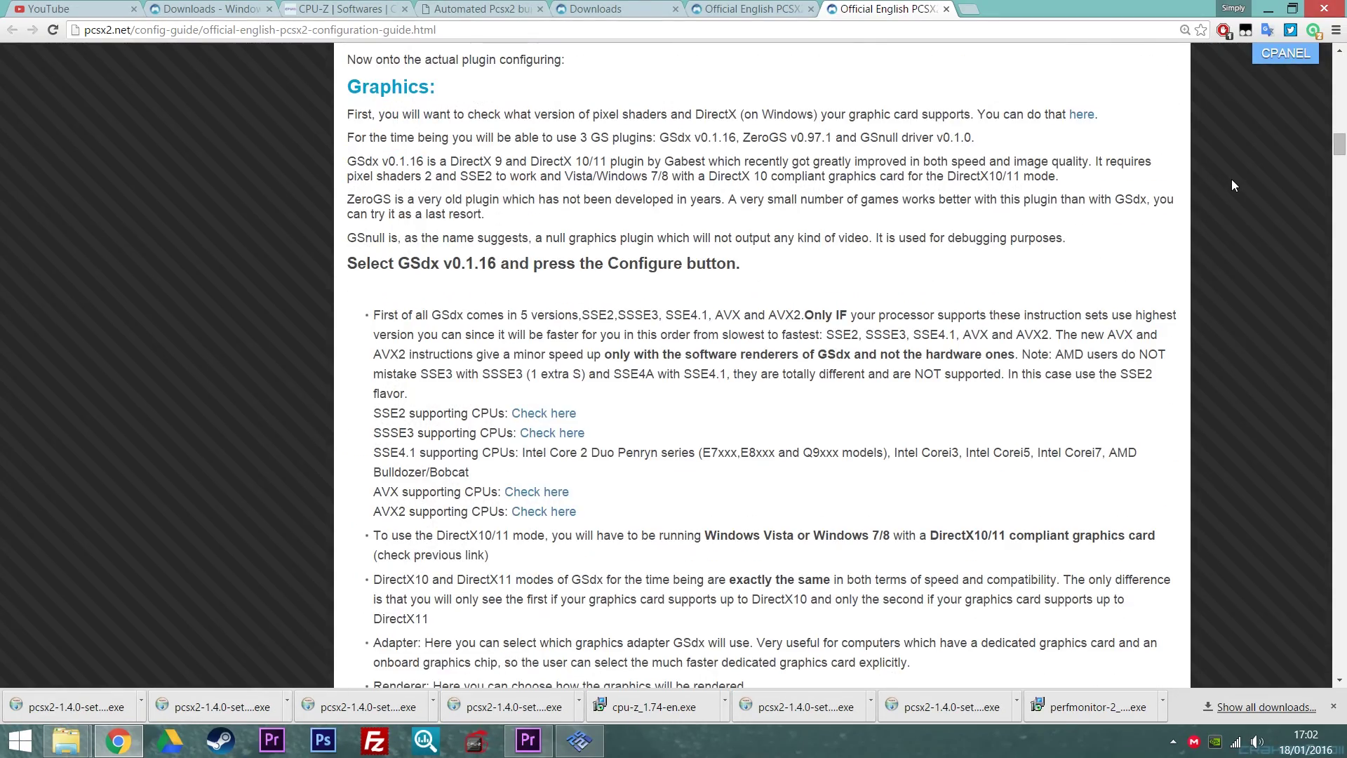
scroll(1232, 184, "down", 3)
scroll(1232, 184, "up", 3)
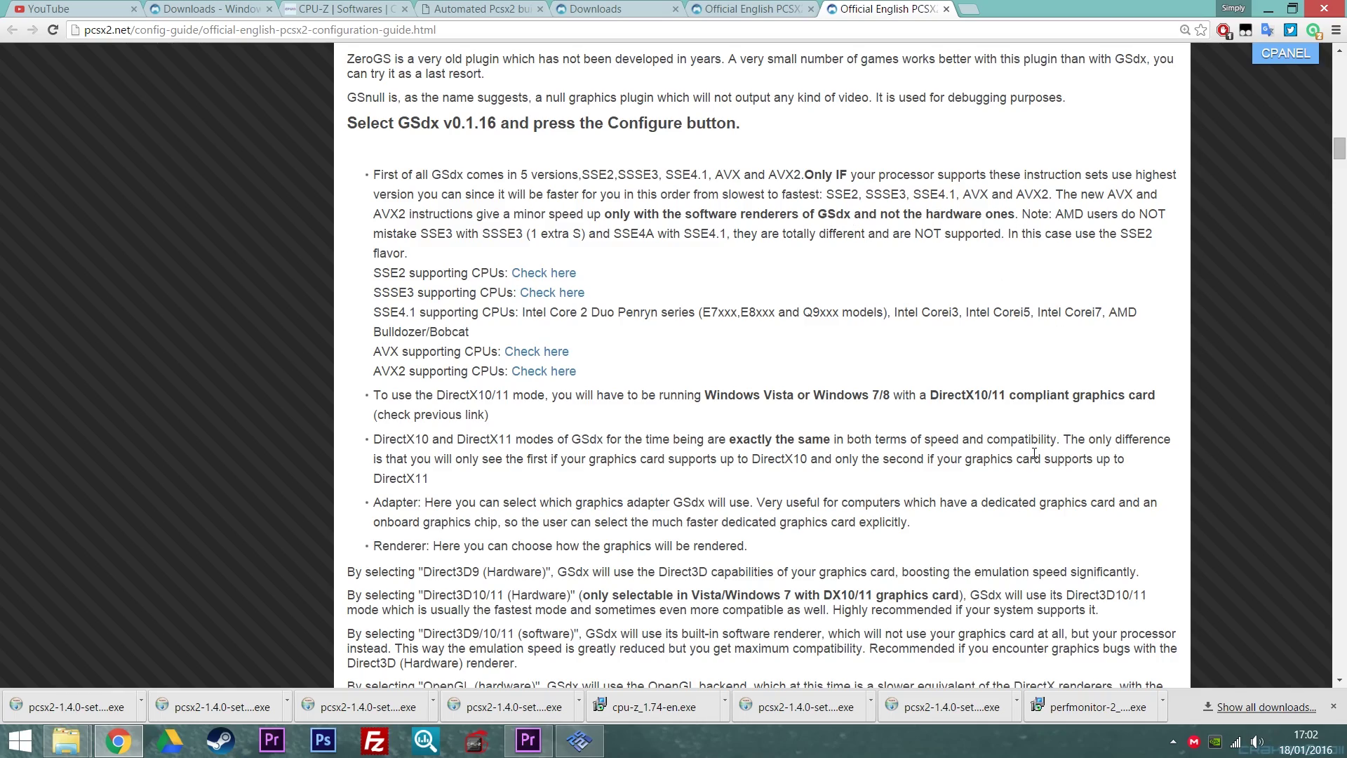
scroll(1034, 455, "down", 20)
scroll(1034, 454, "up", 20)
scroll(1033, 457, "up", 15)
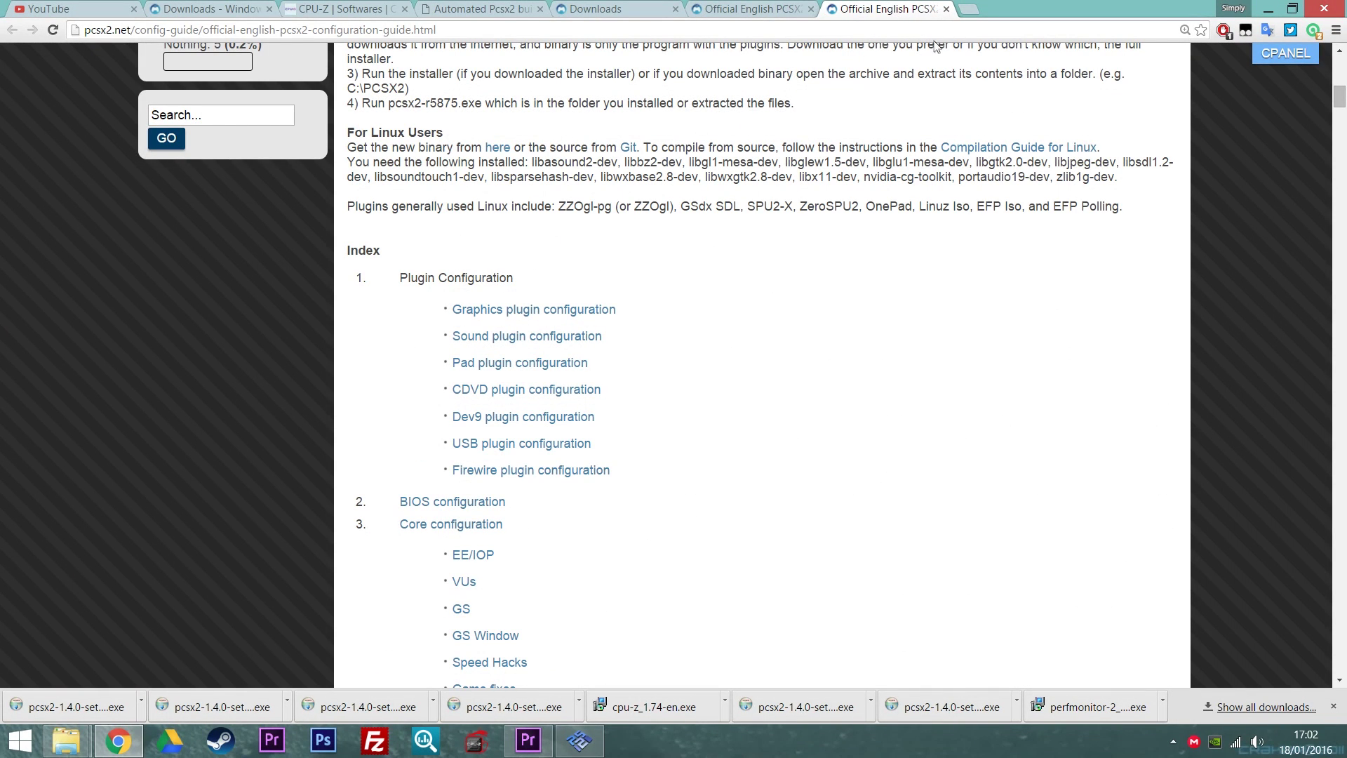
left_click(946, 9)
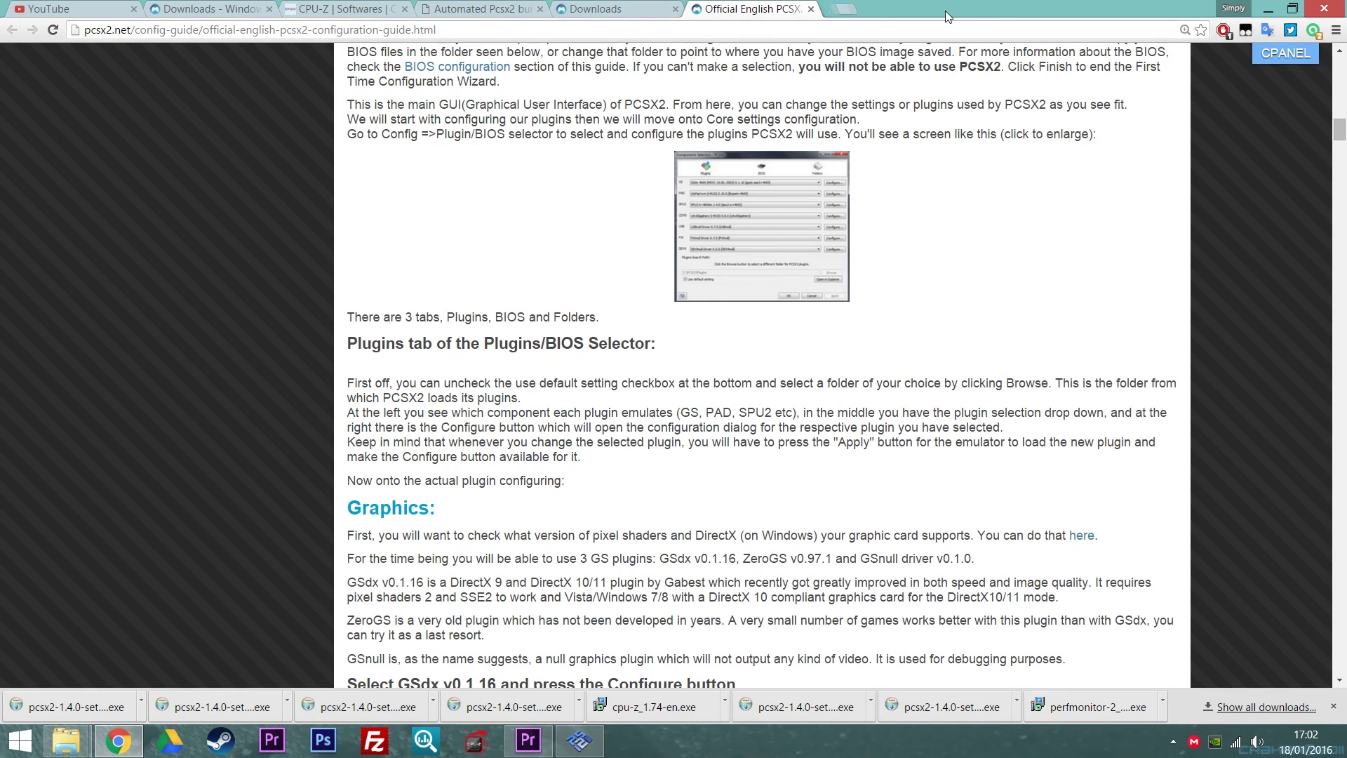
left_click(1268, 9)
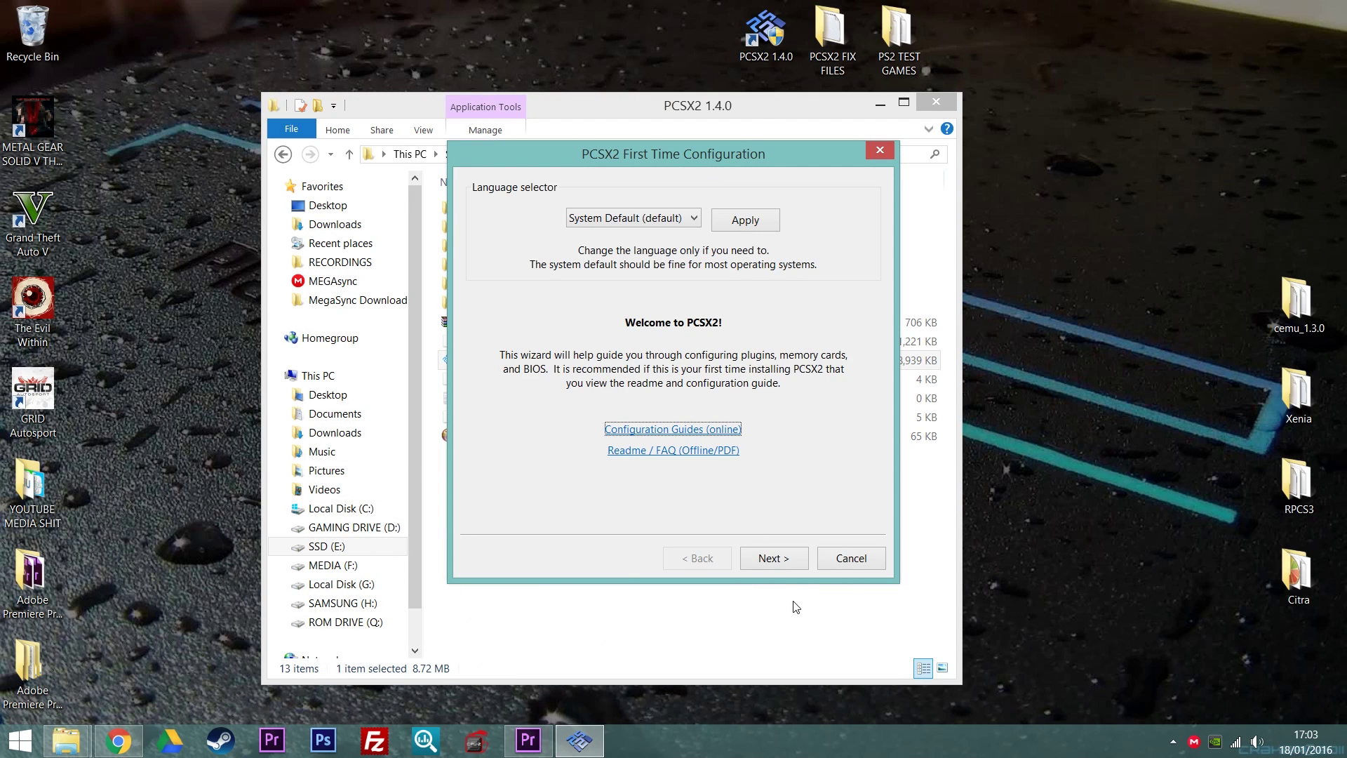
Advance the wizard by importing the existing PCSX2 settings, and choose LilyPad 0.11.0 as the PAD plugin
left_click(772, 559)
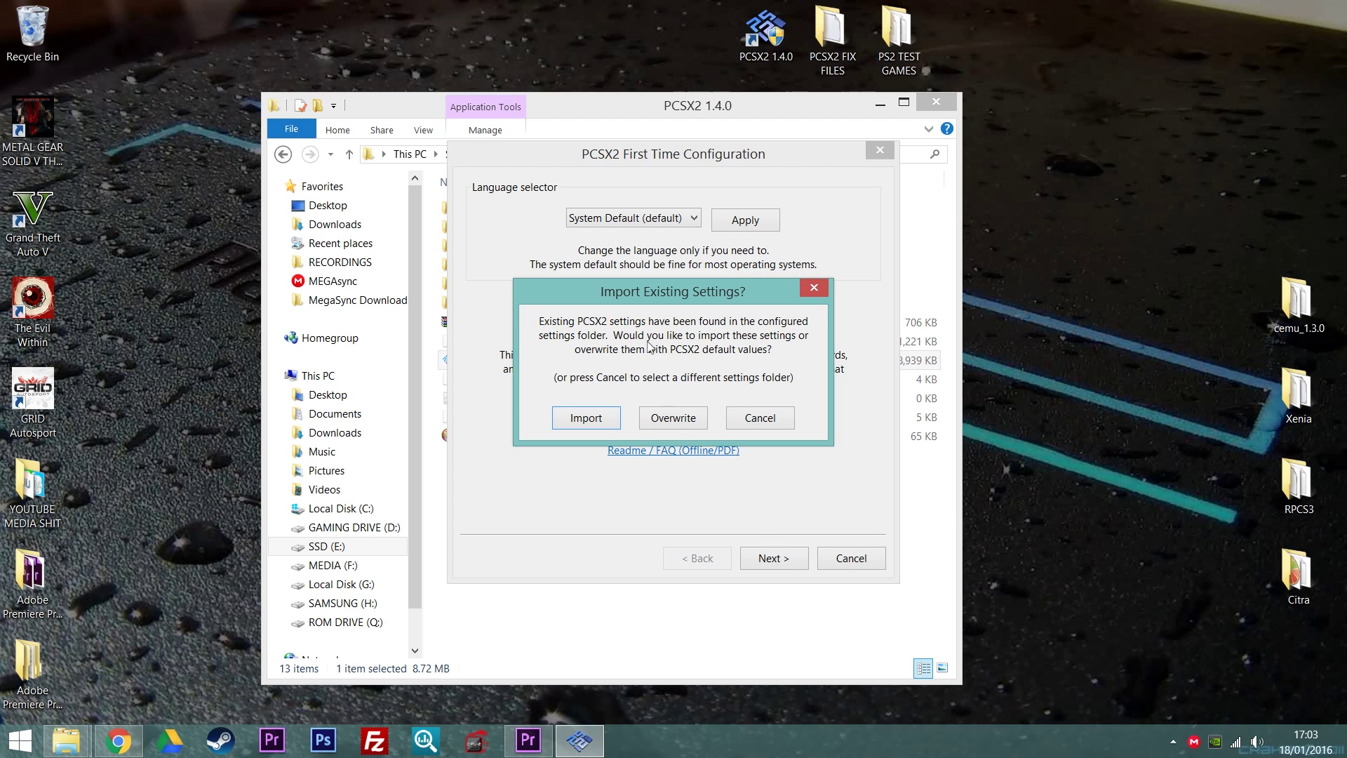
left_click(584, 418)
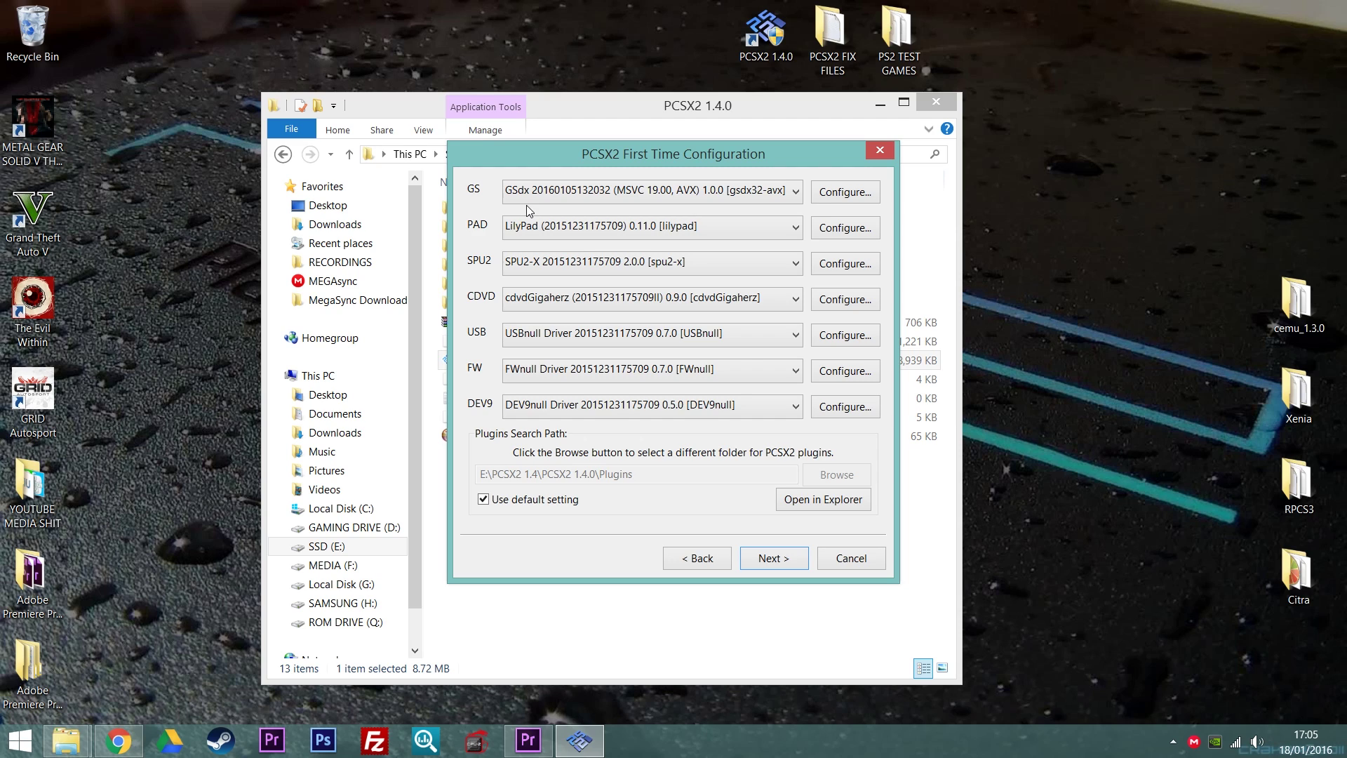
left_click(593, 265)
left_click(593, 267)
left_click(547, 234)
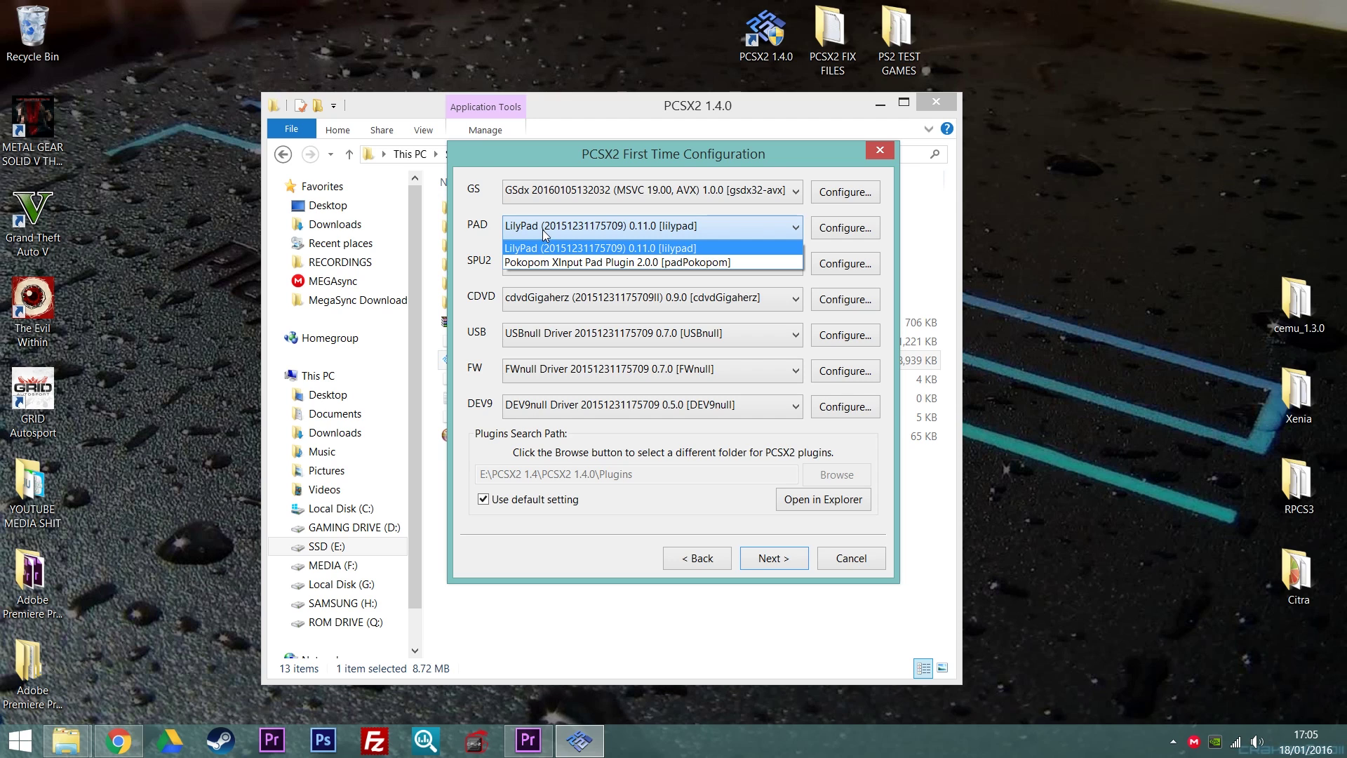
left_click(561, 250)
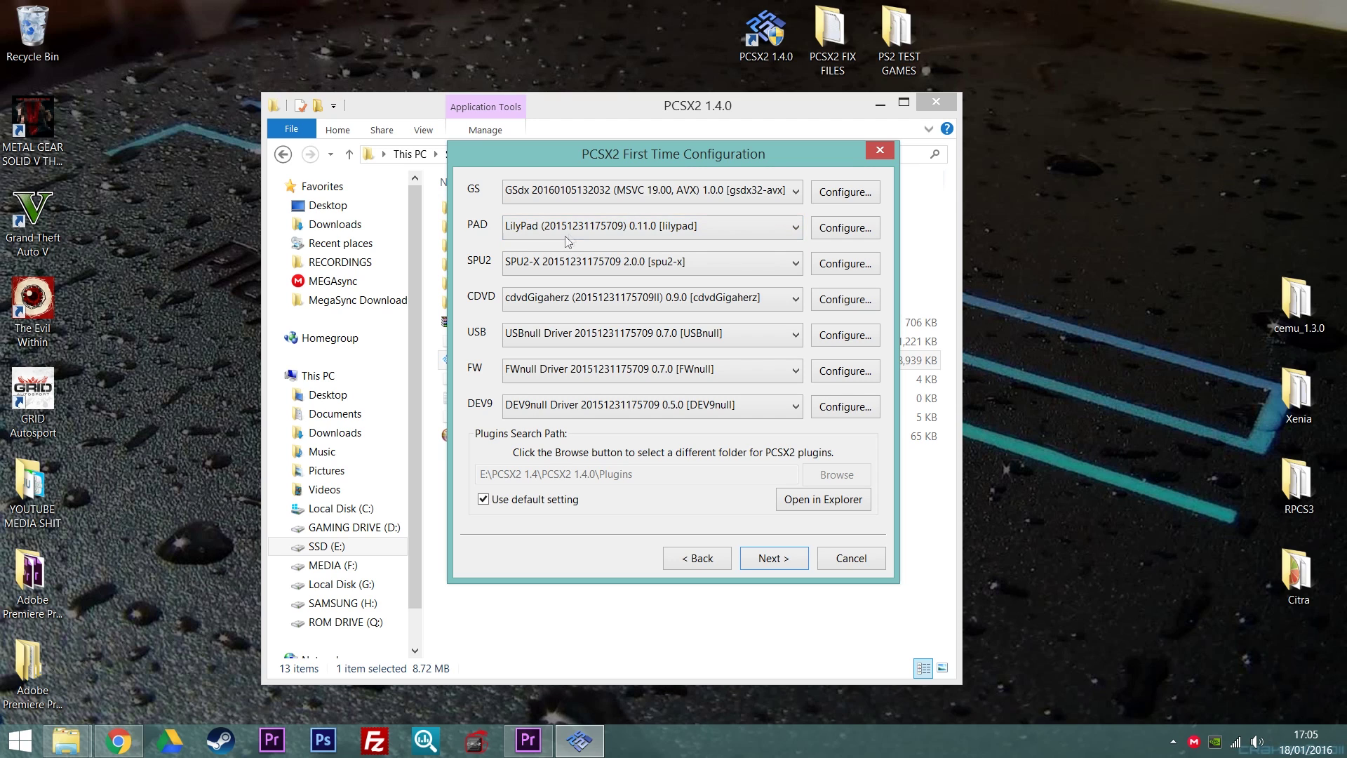
In LilyPad's Pad 1 settings, bind the right analog stick's Right direction to XInput Pad 0's Right Thumb X + and apply it
left_click(834, 232)
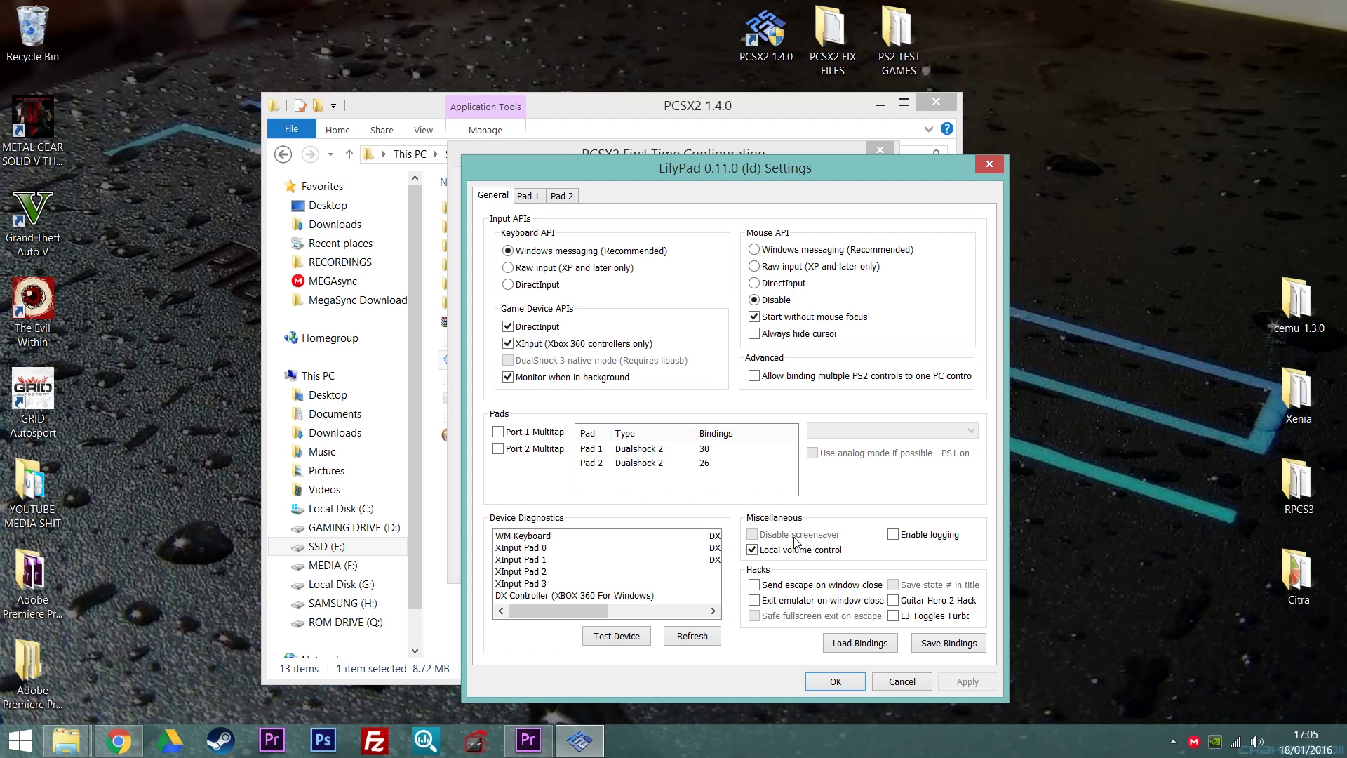
left_click(528, 196)
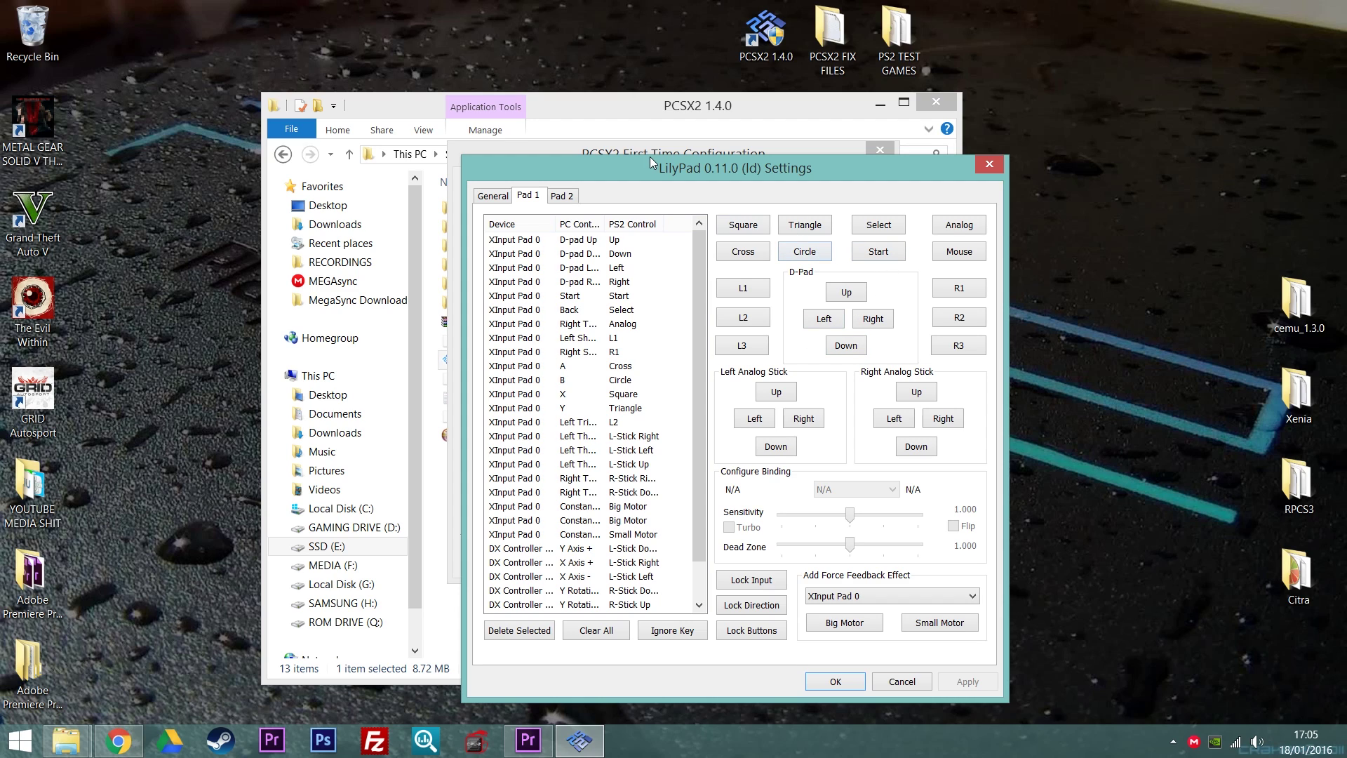
scroll(703, 470, "down", 1)
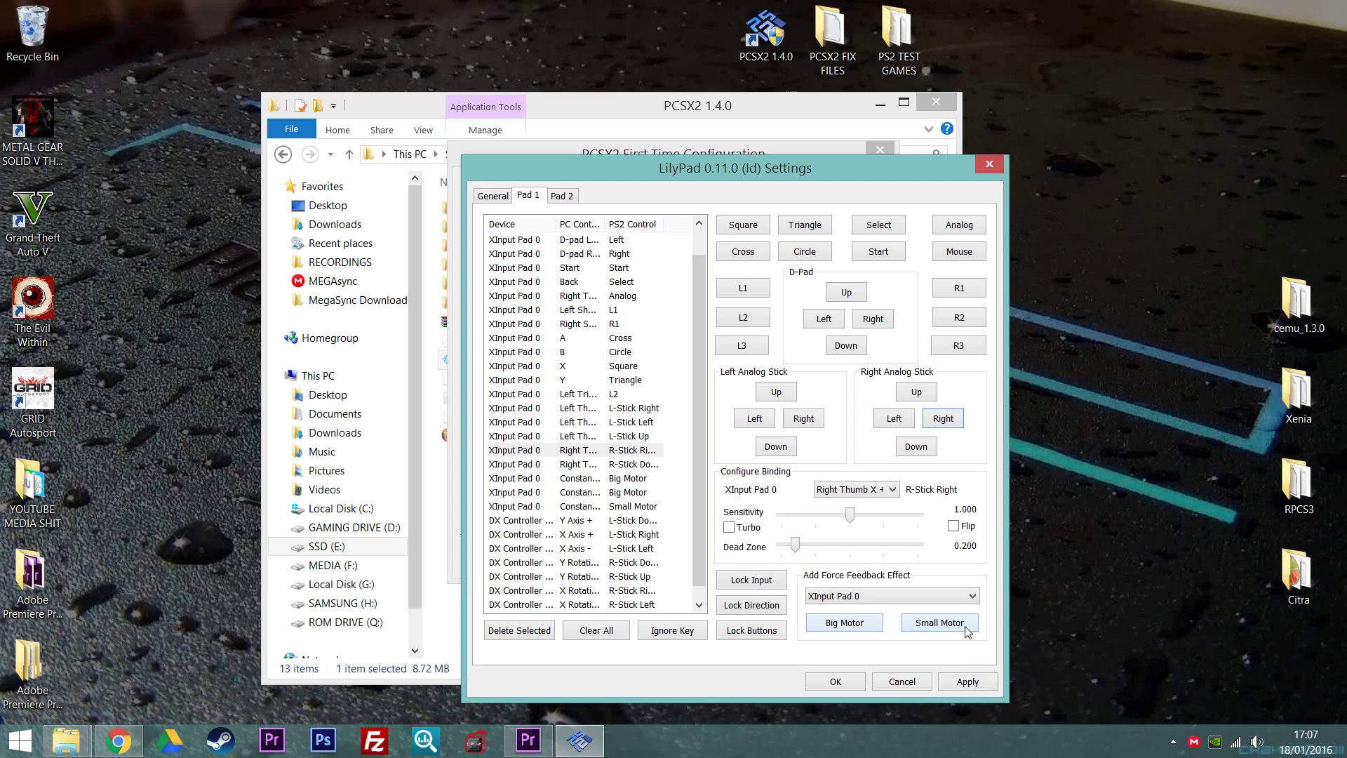
left_click(968, 681)
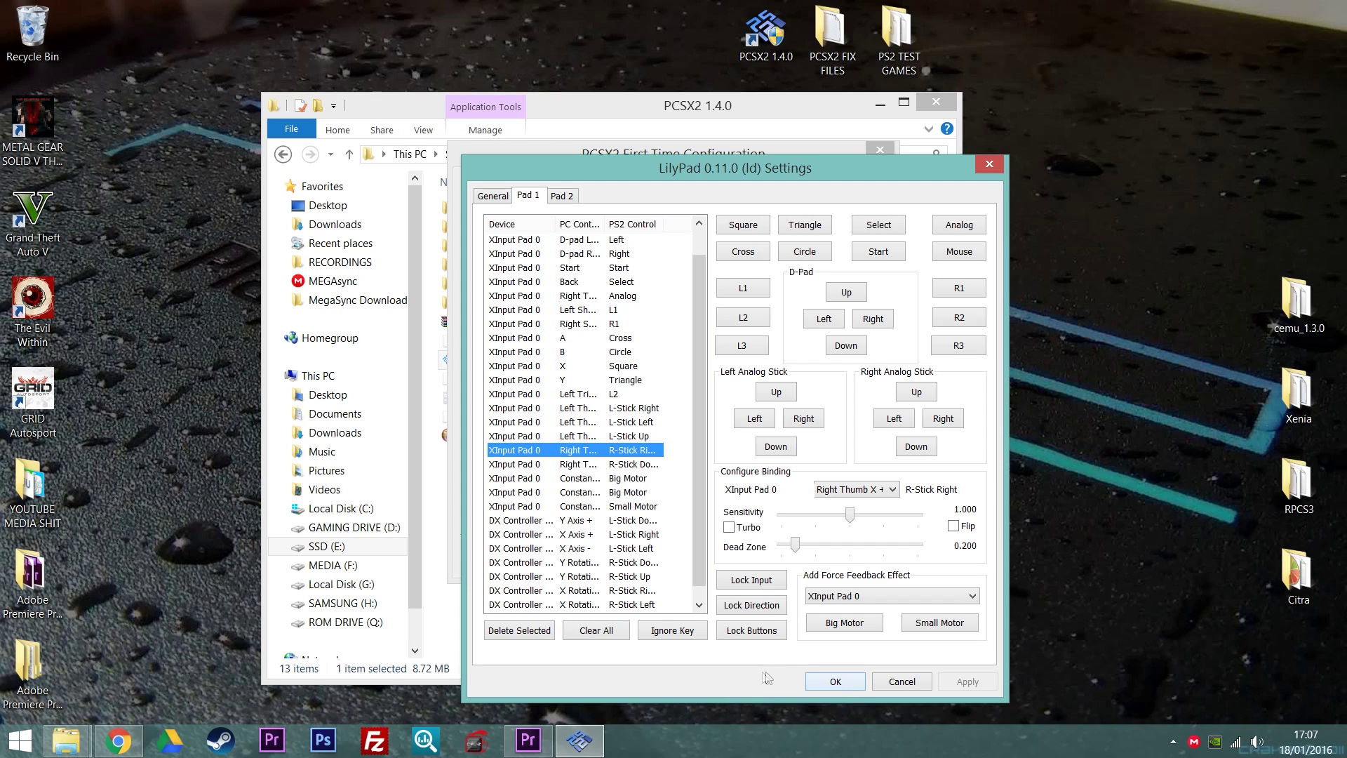
left_click(827, 684)
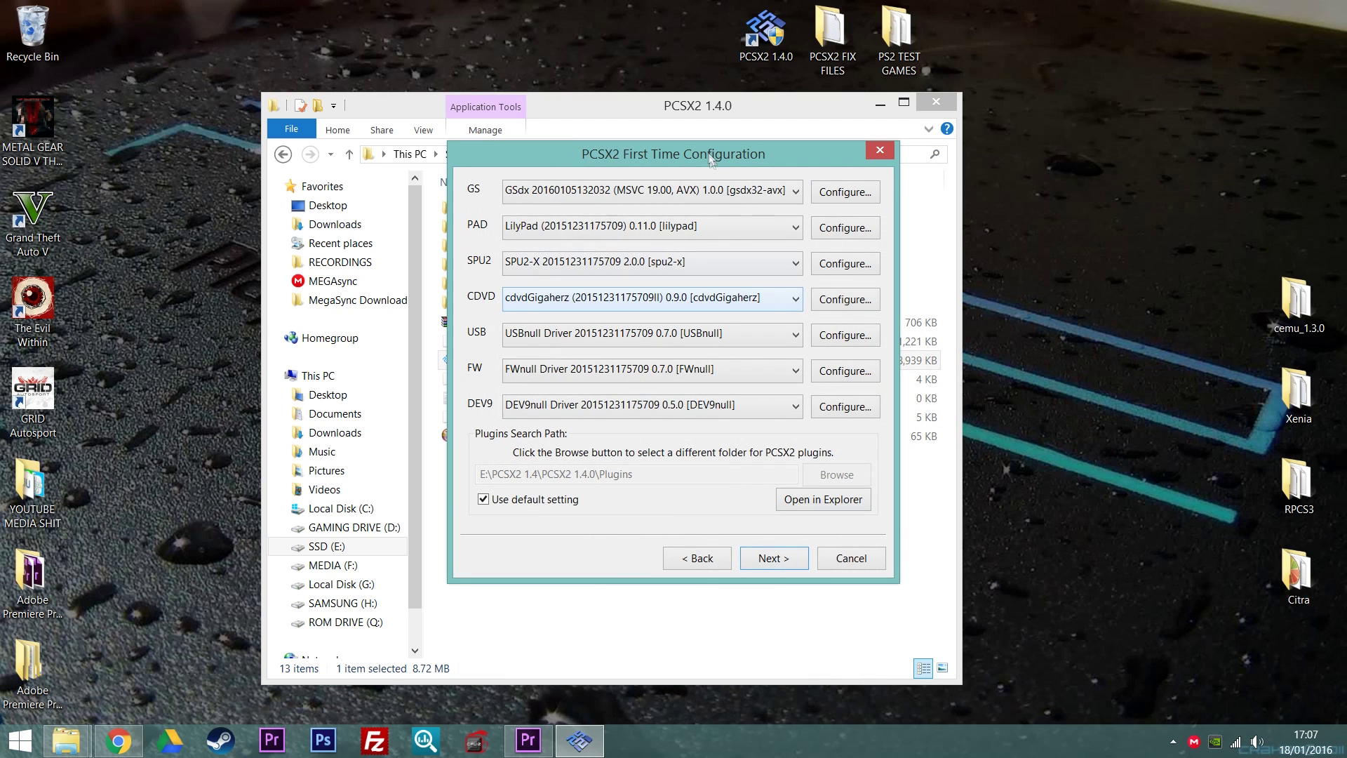
Choose cdvdGigaherz 0.9.0 as the CDVD plugin and look over the SPU2, USB and FW plugin choices
left_click(714, 306)
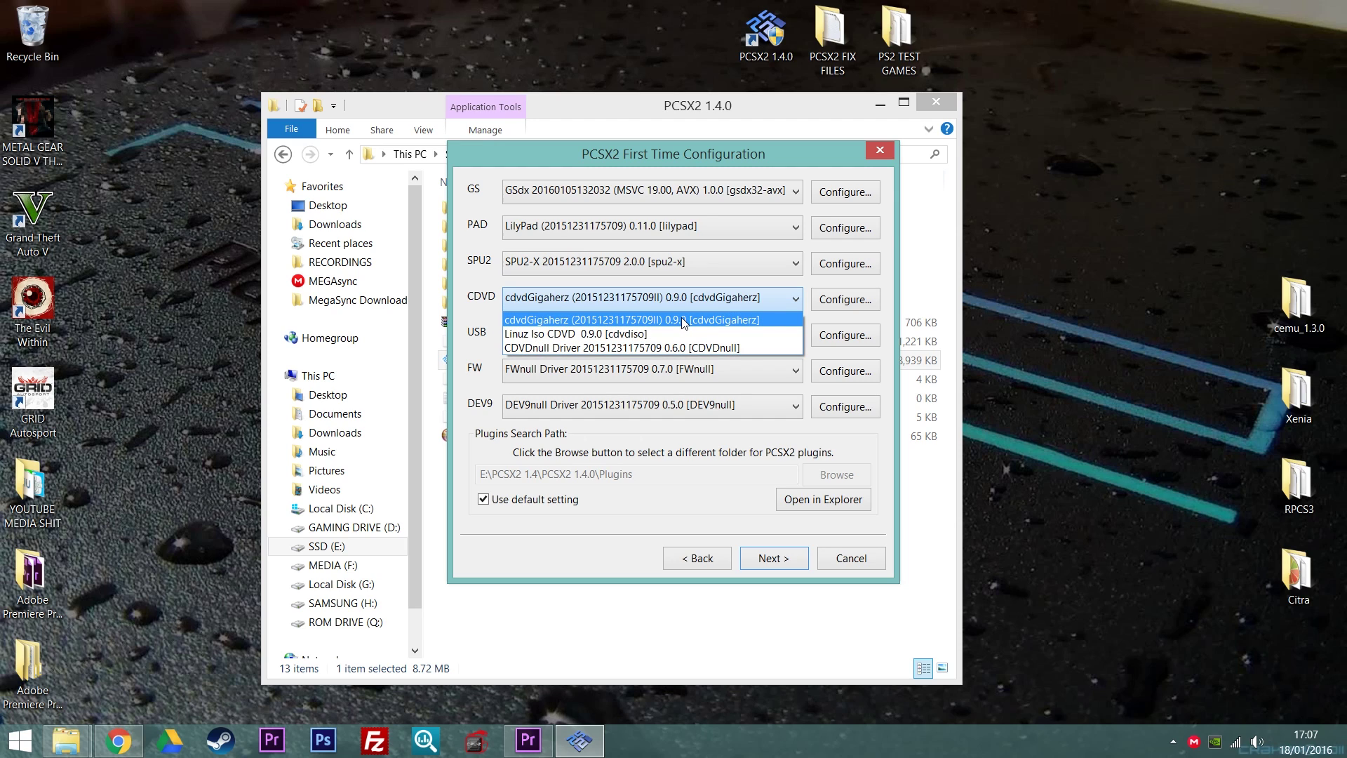
left_click(680, 317)
left_click(659, 260)
left_click(659, 259)
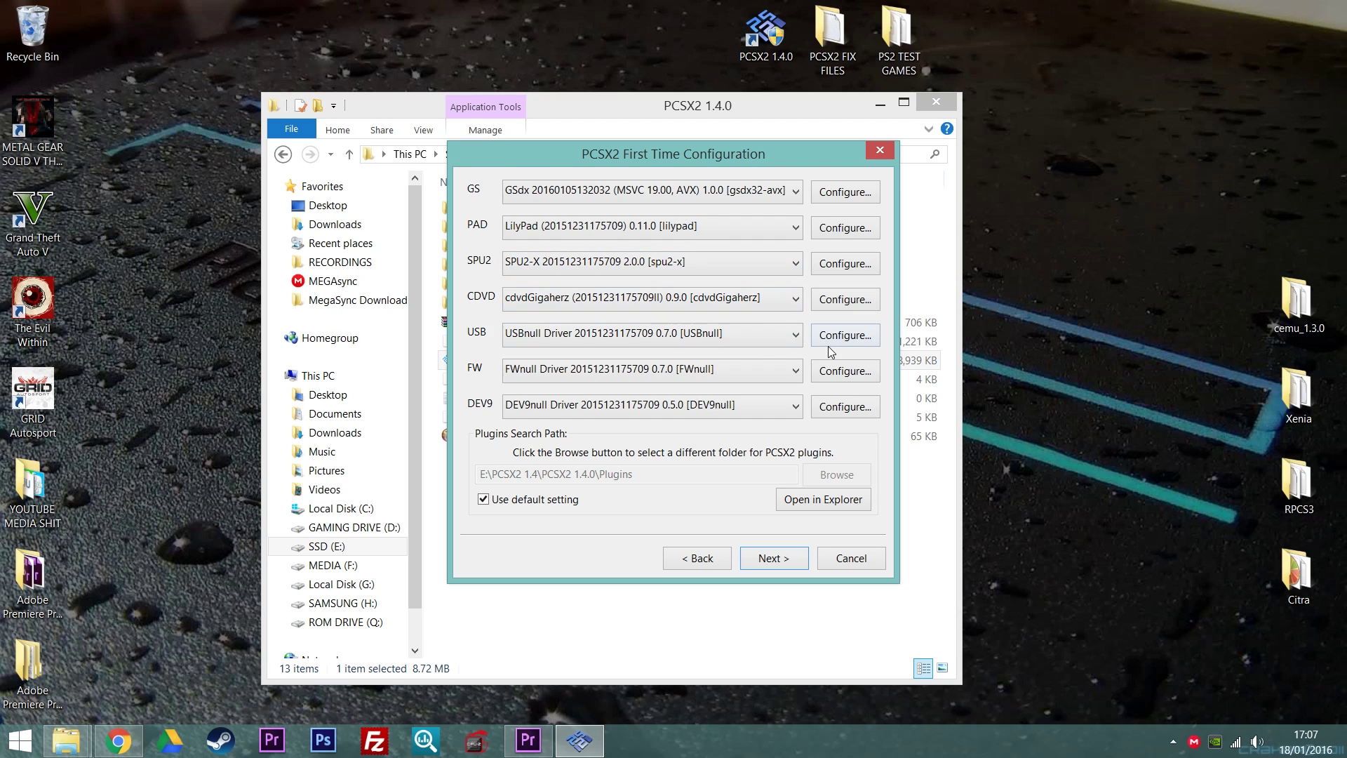
left_click(792, 343)
left_click(791, 342)
left_click(791, 368)
left_click(791, 366)
In the GSdx plugin's settings, select the NVIDIA GeForce GTX 670 adapter and the Direct3D11 (Hardware) renderer
left_click(837, 193)
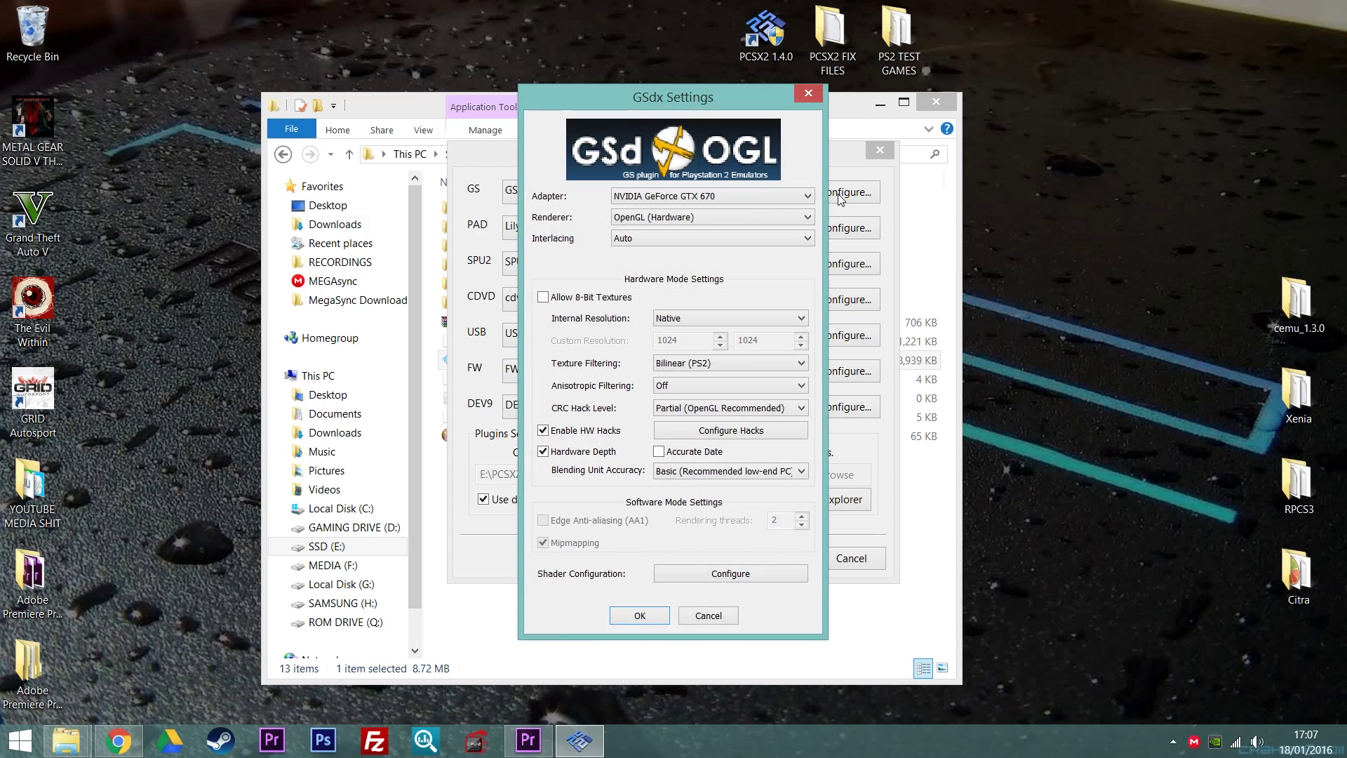
left_click_drag(687, 101, 1168, 102)
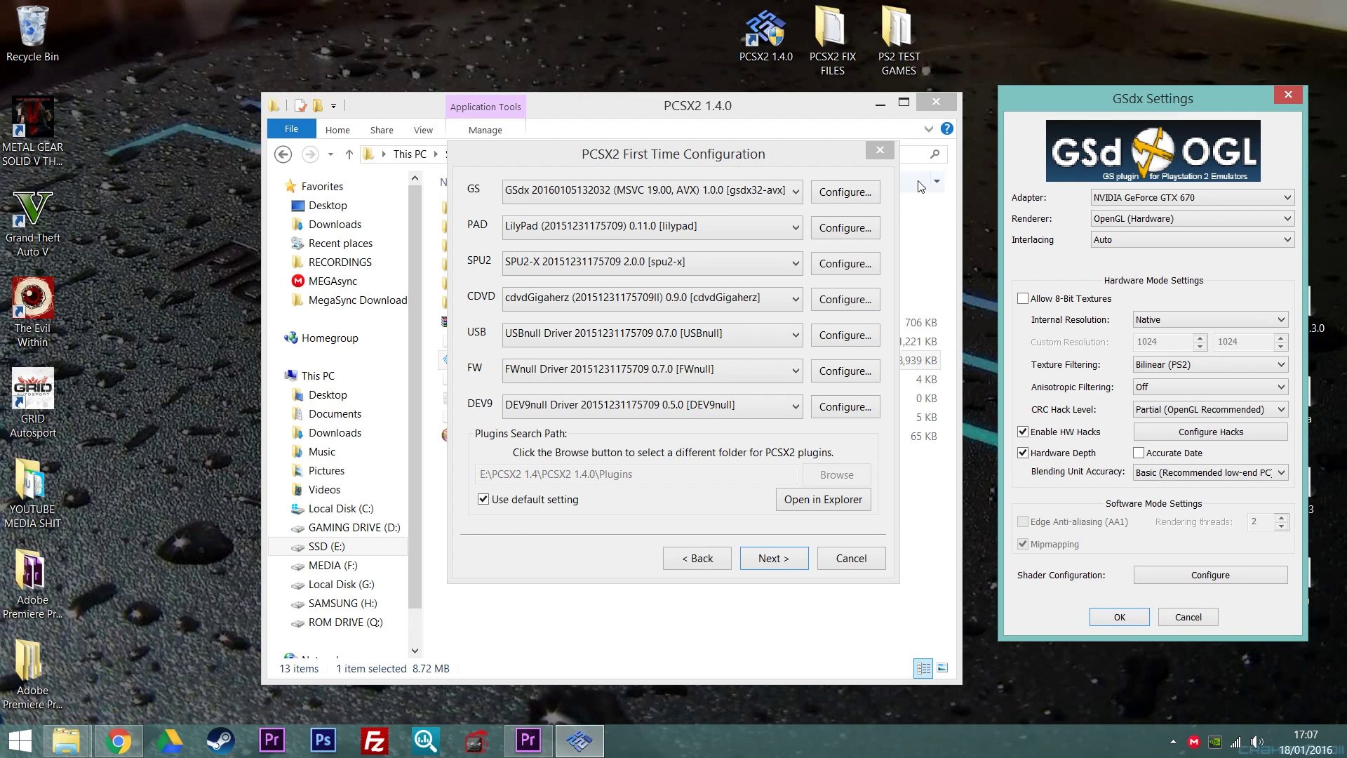
left_click_drag(1150, 98, 1132, 107)
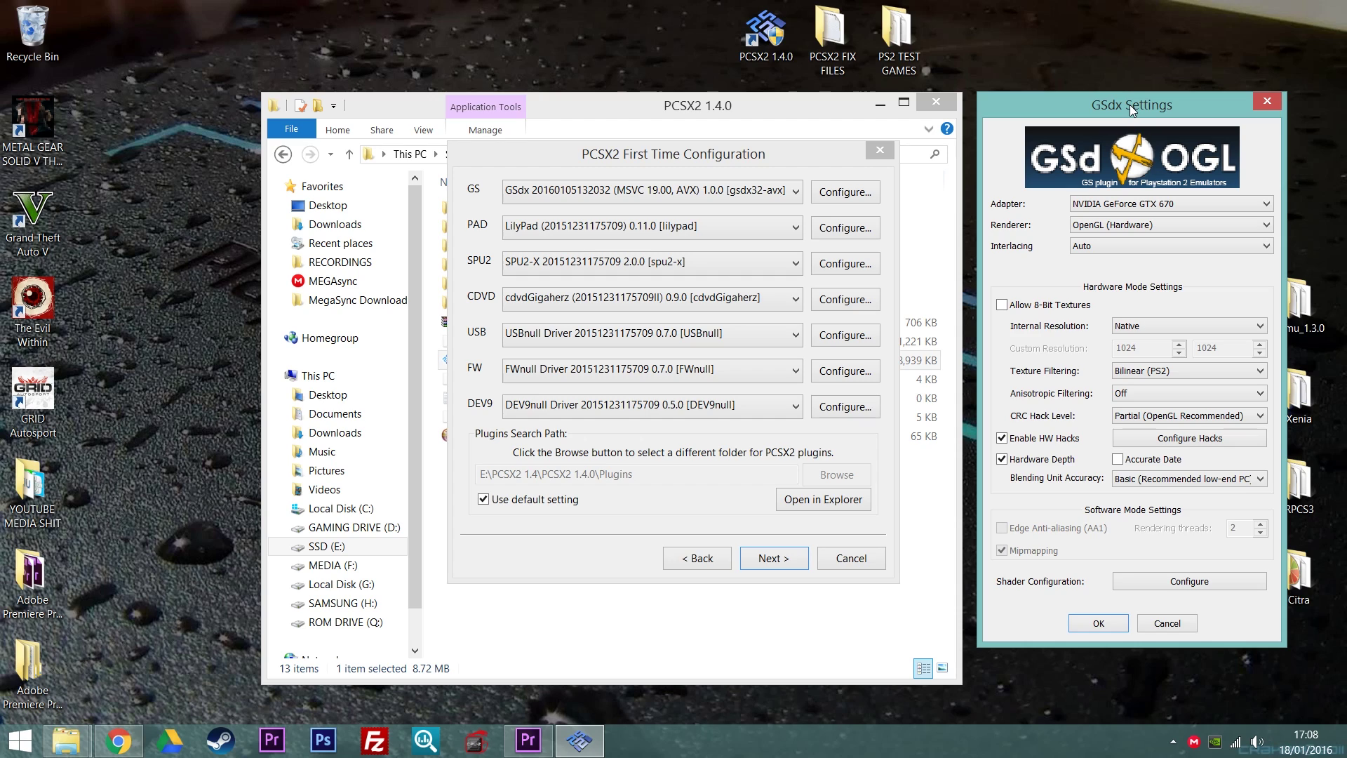
left_click(1137, 205)
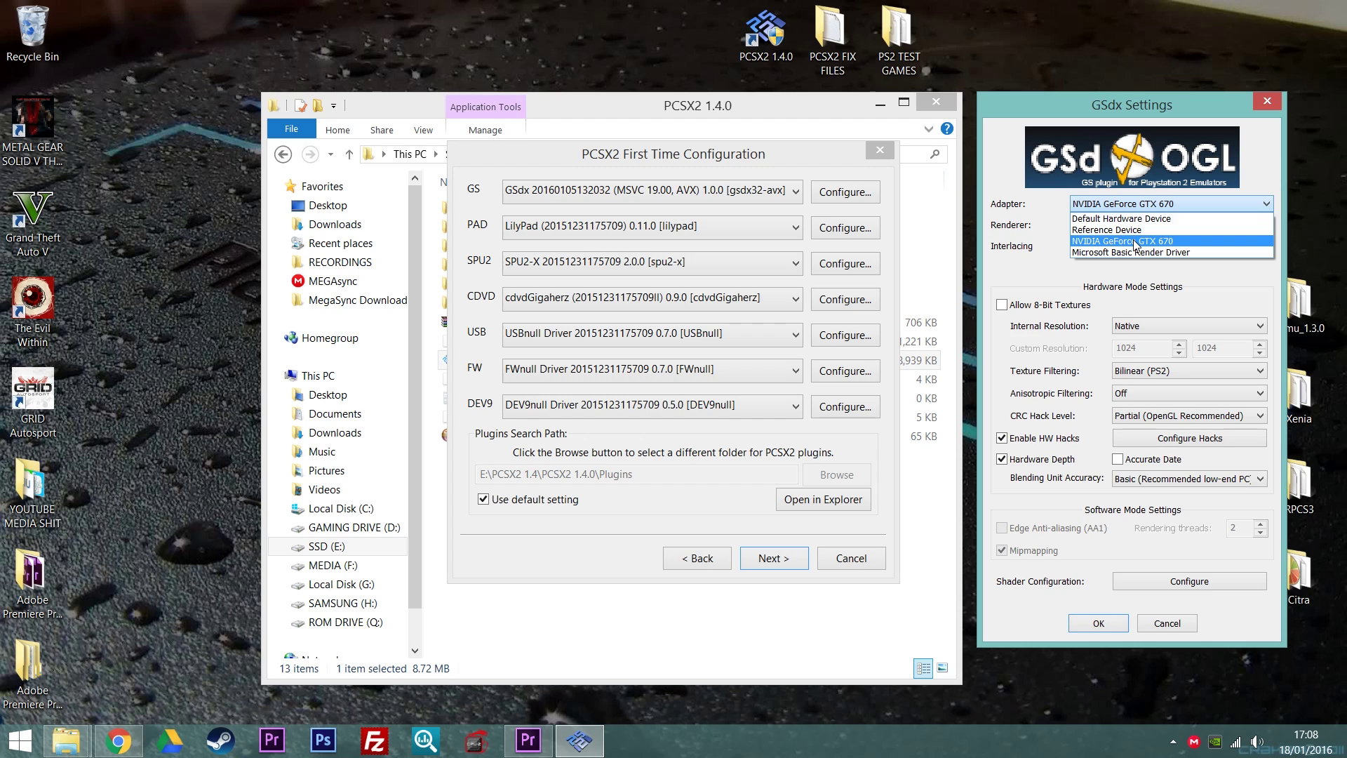
left_click(1183, 240)
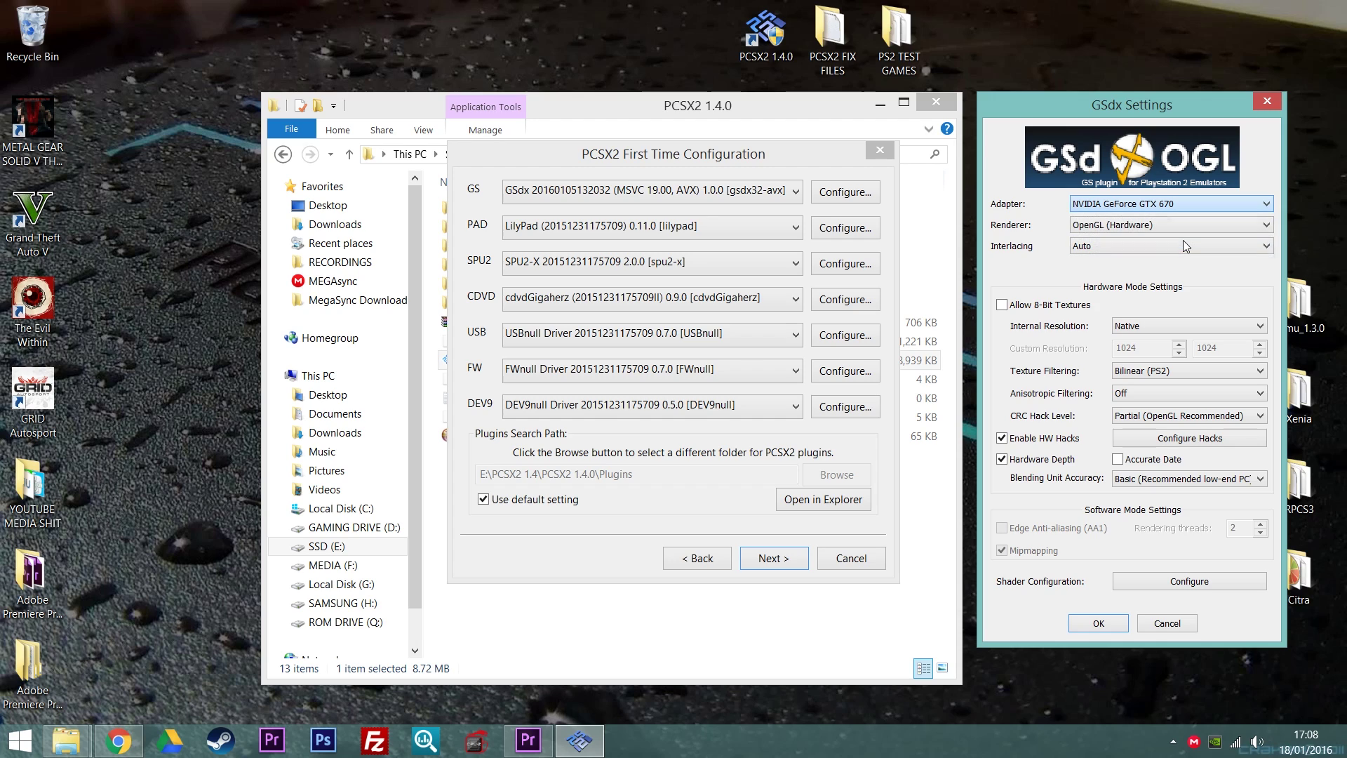
left_click(1151, 226)
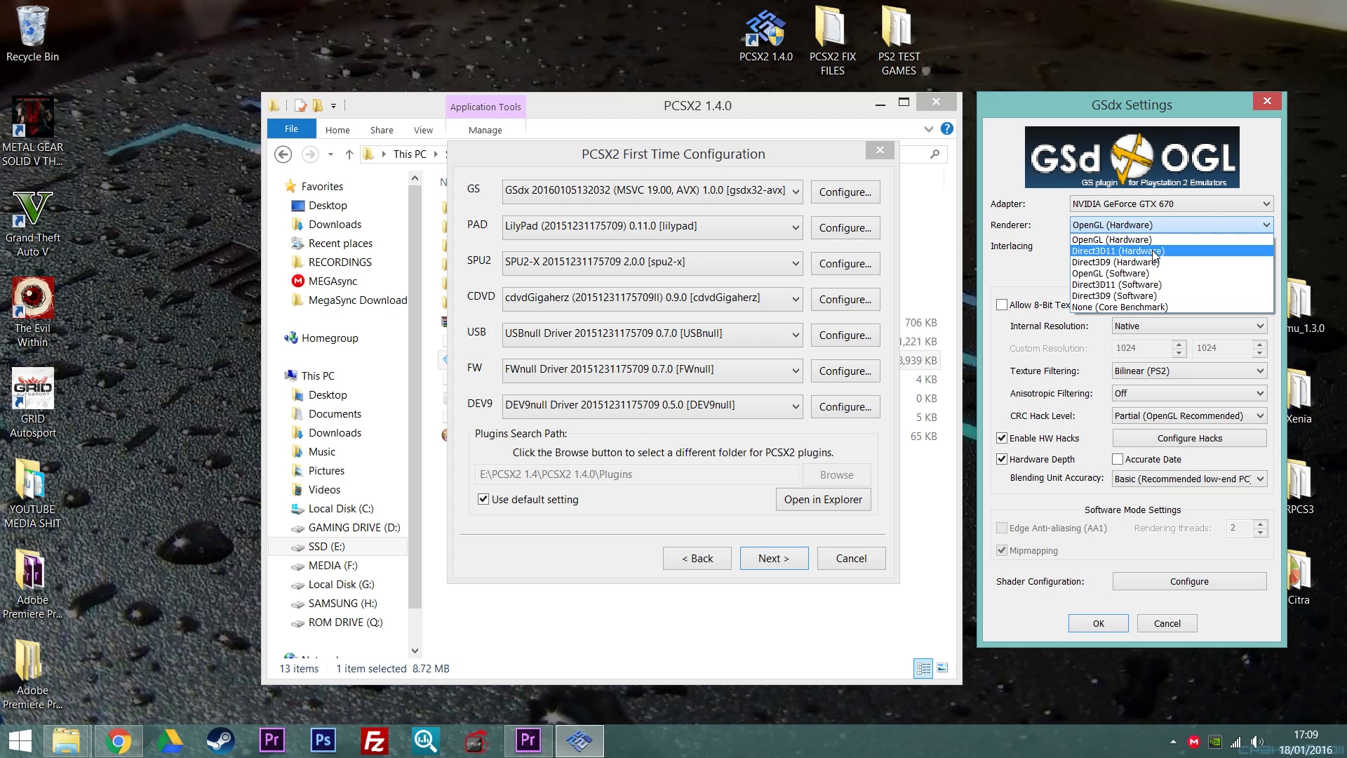
left_click(1154, 251)
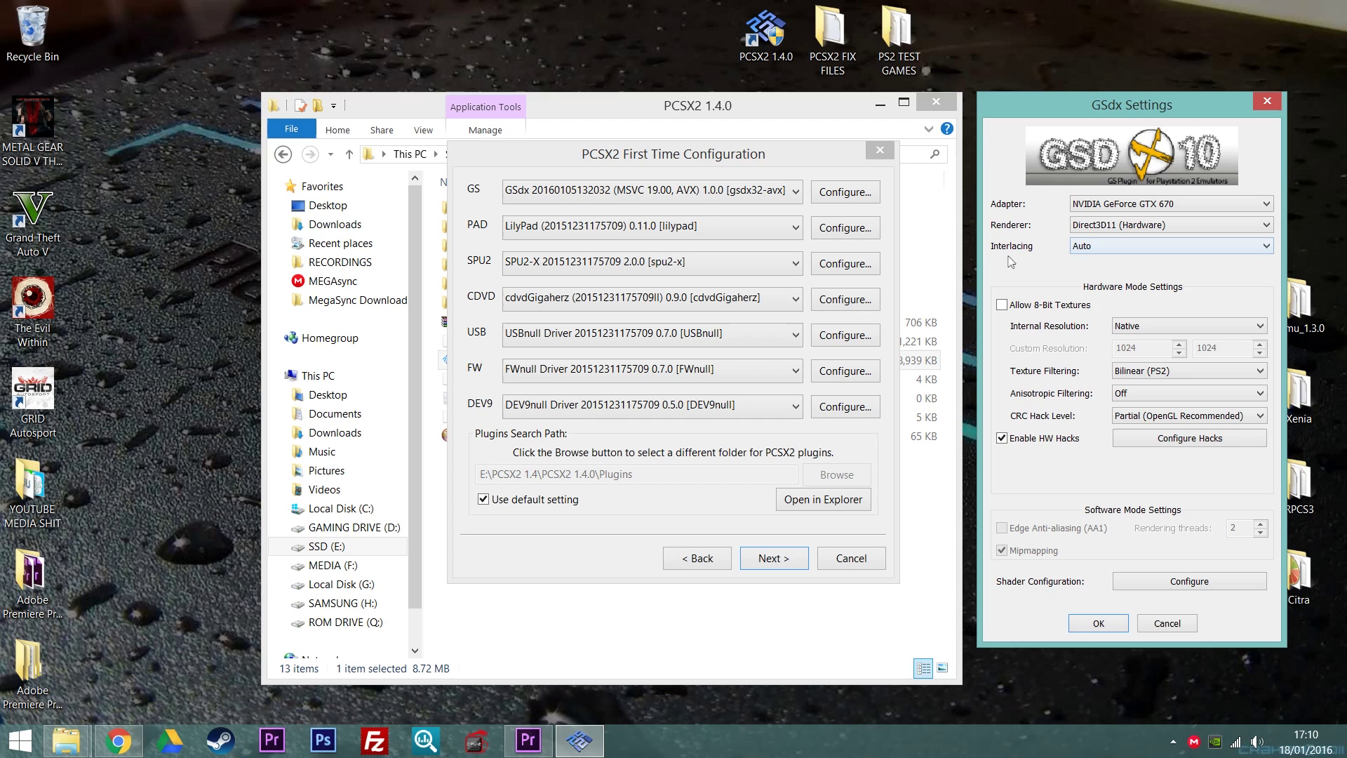
Keep interlacing on Auto, and select Native internal resolution with Bilinear (PS2) texture filtering
left_click(1123, 244)
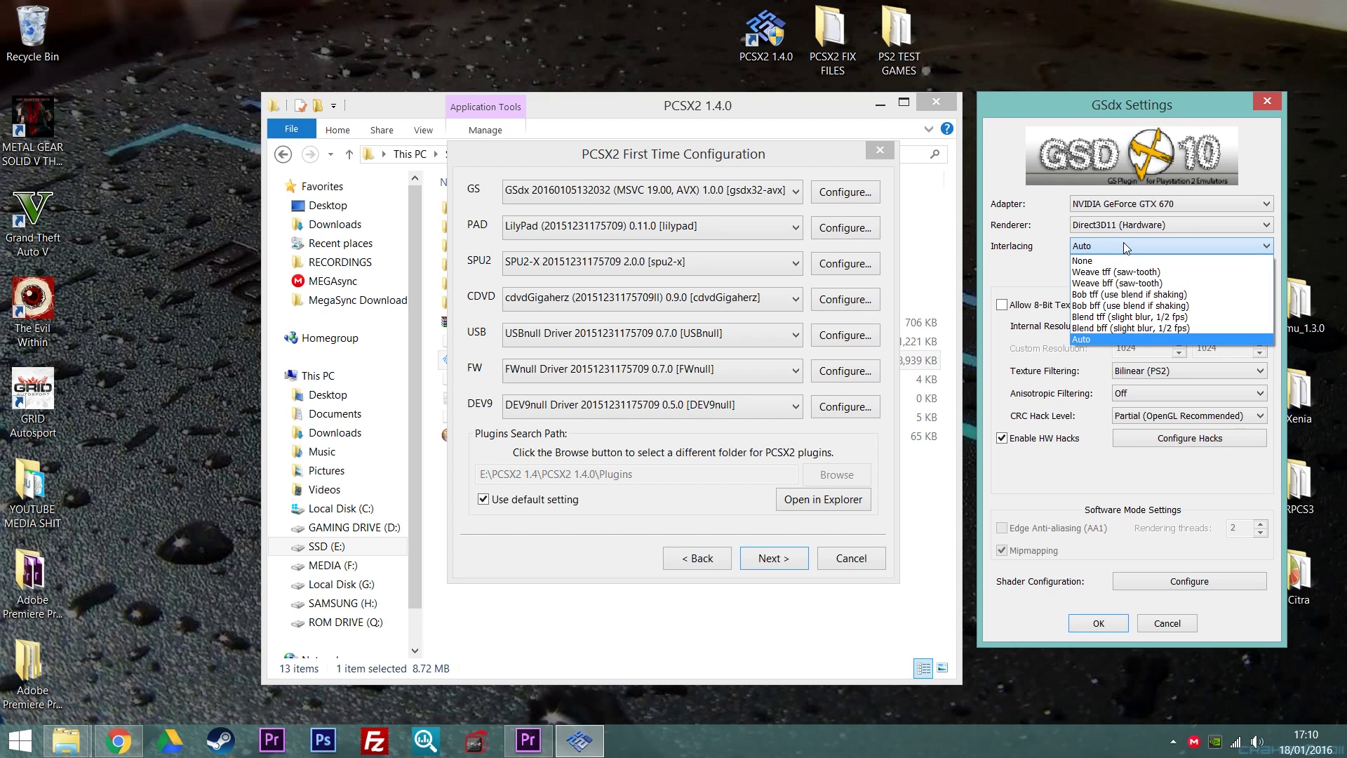
left_click(1123, 242)
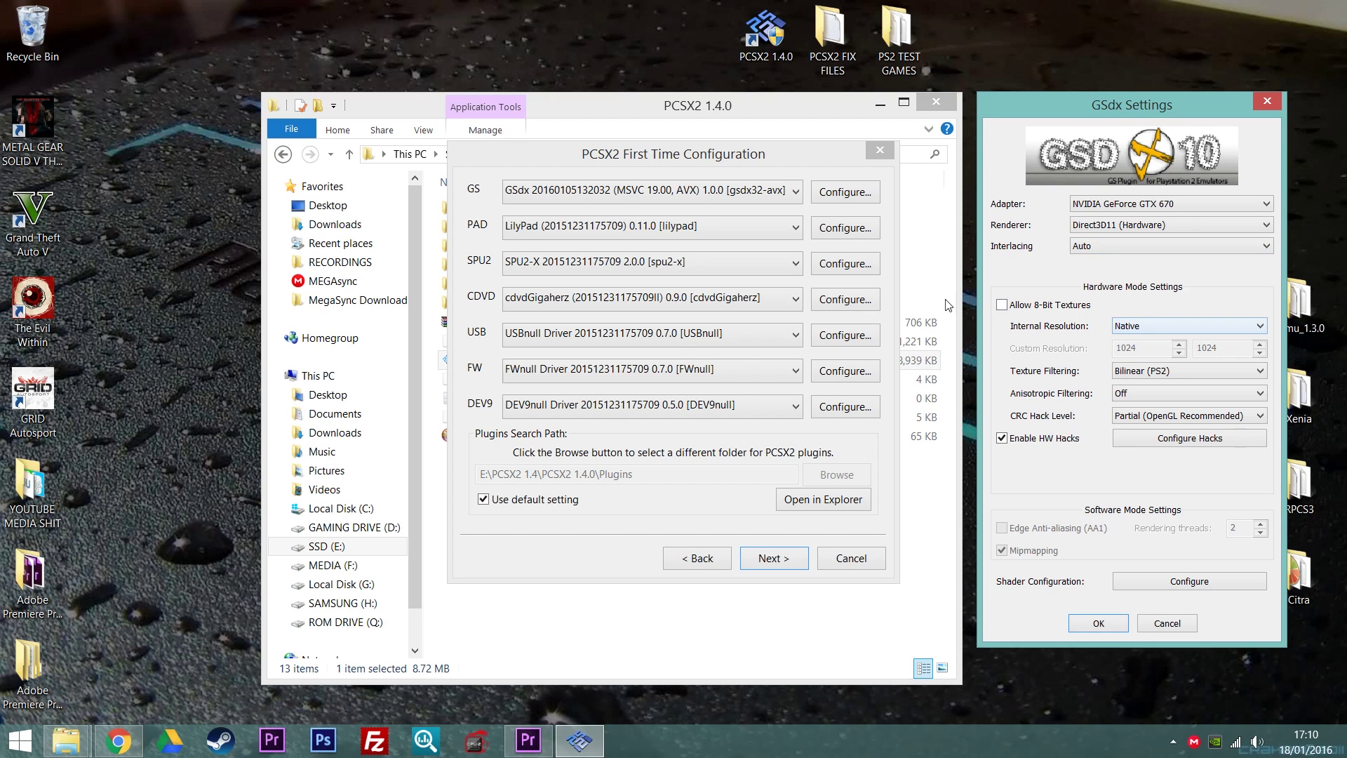
left_click(1154, 327)
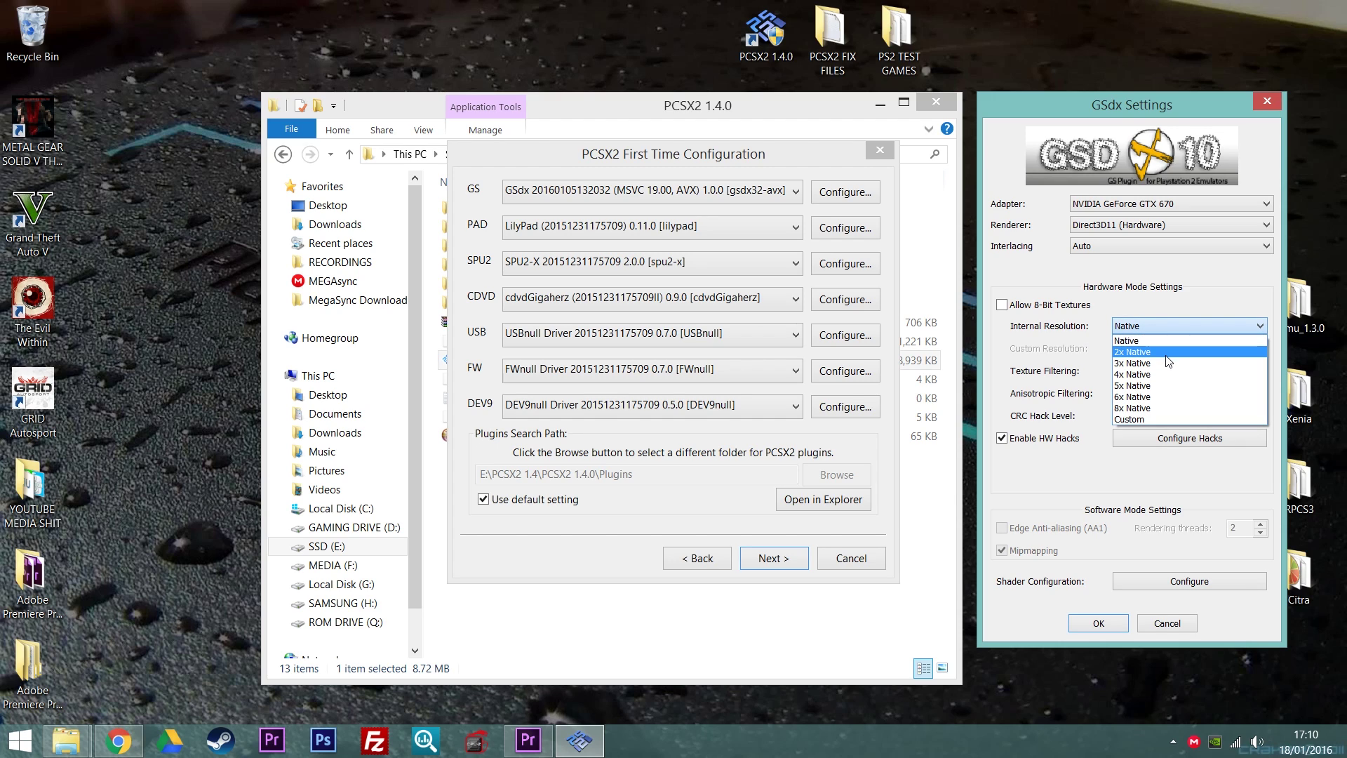
left_click(1155, 339)
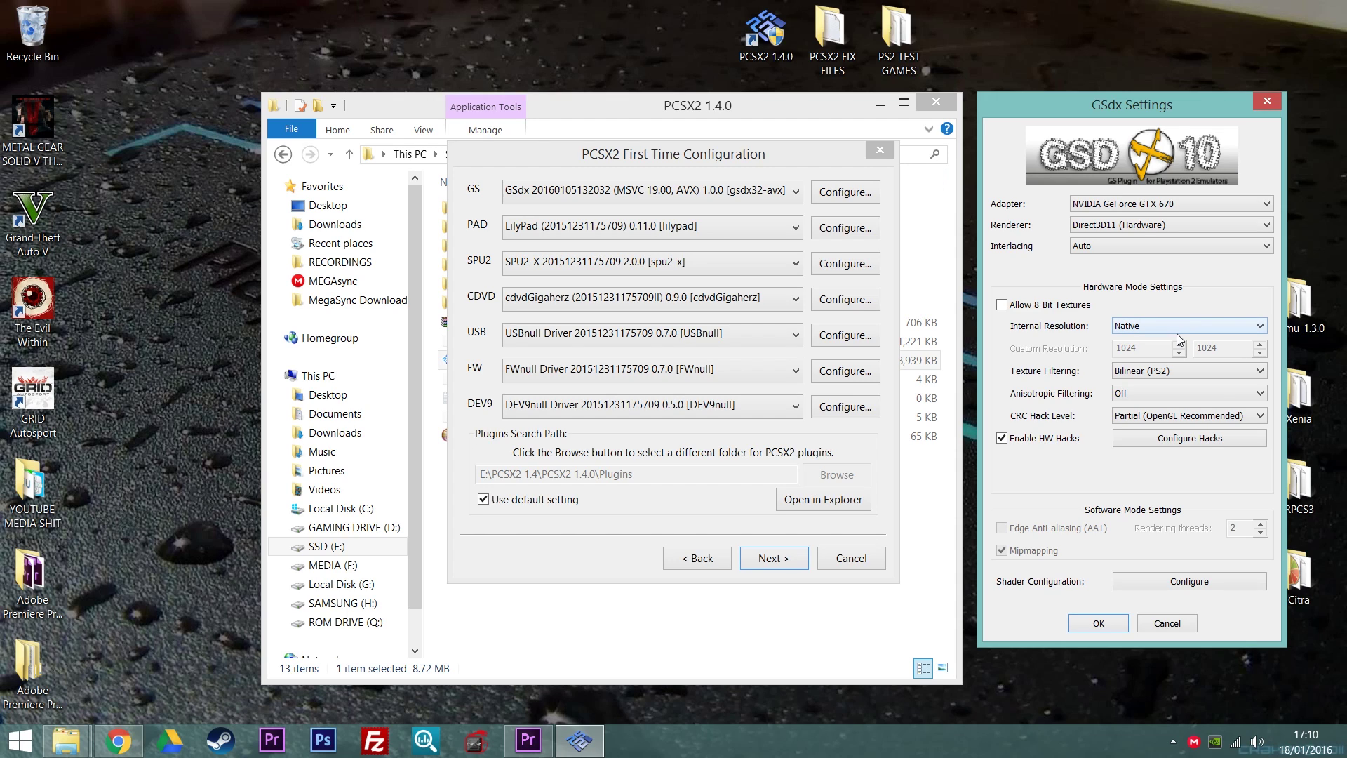
mouse_move(1158, 382)
left_click(1161, 366)
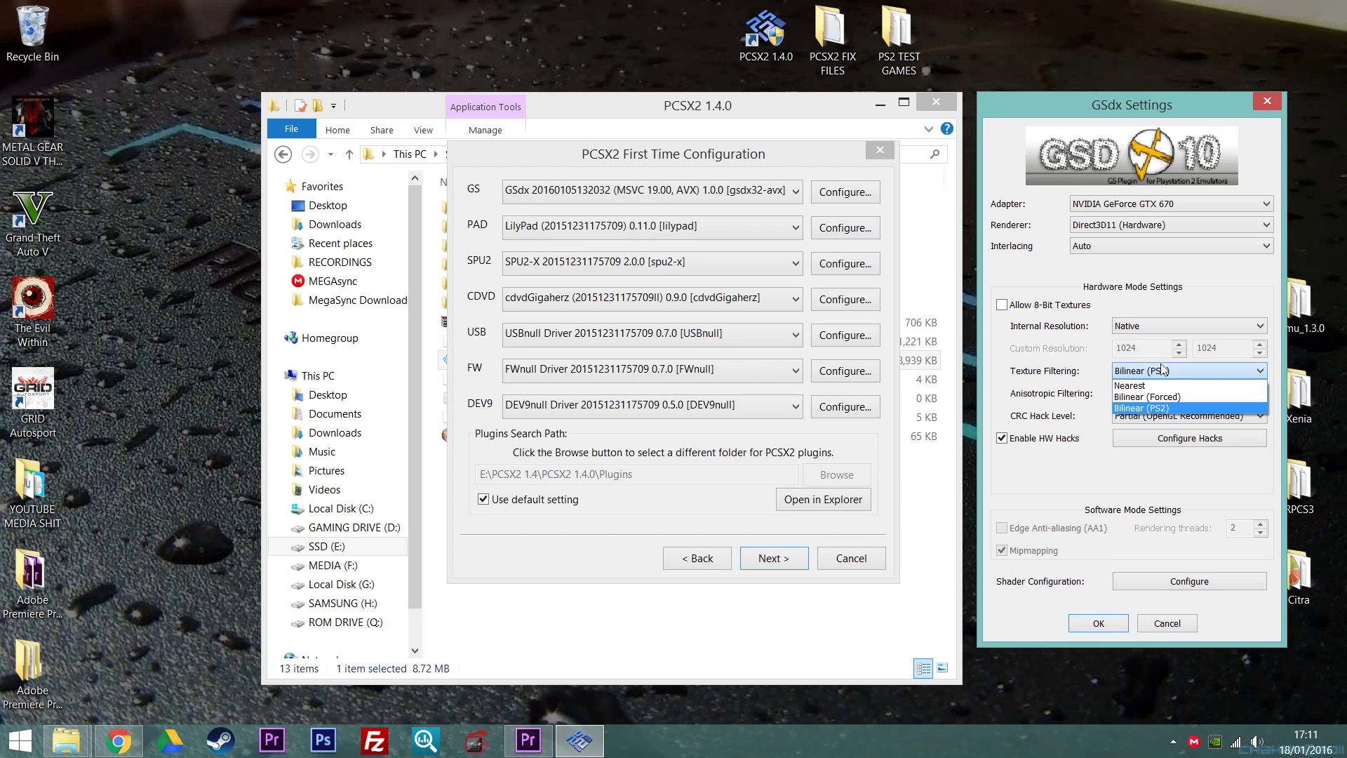
left_click(1190, 409)
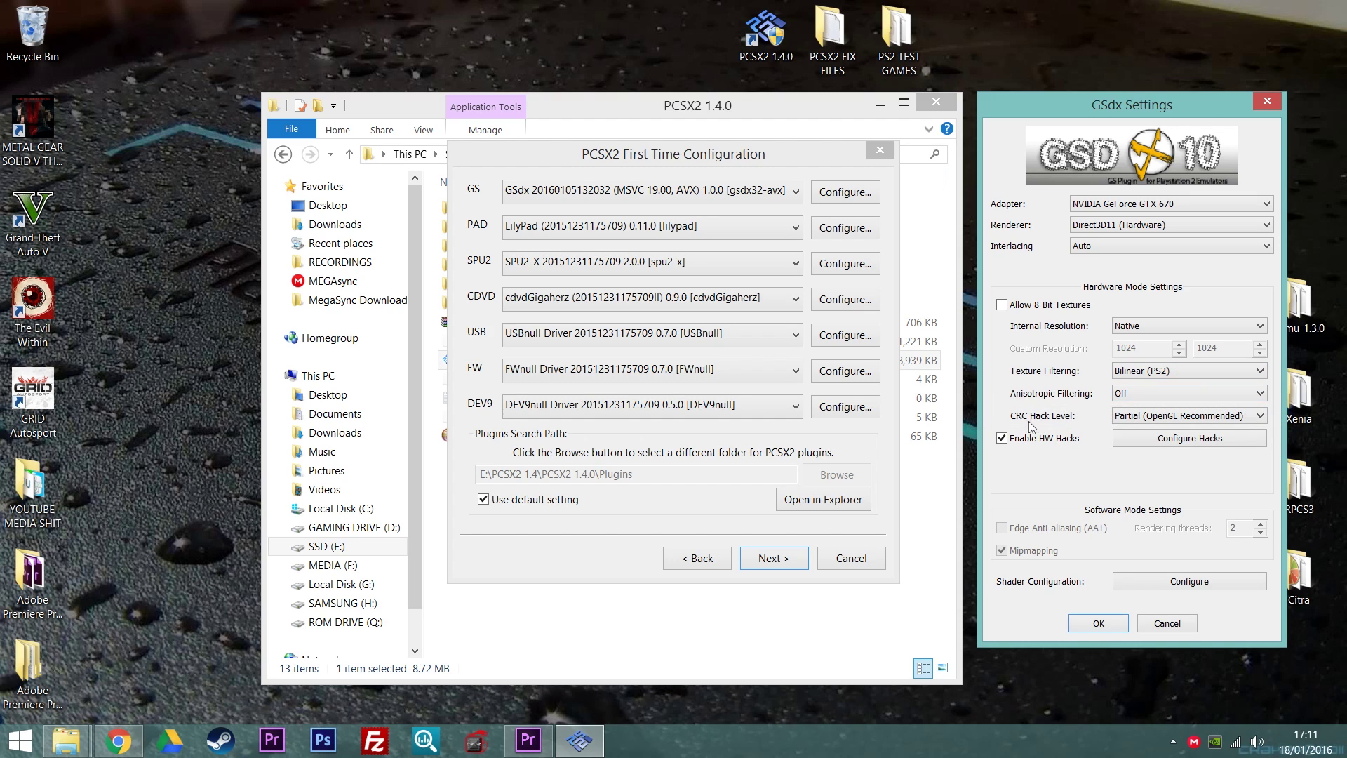
Set the CRC Hack Level to Aggressive, and toggle Half-pixel Offset and Wild Arms Offset in the hardware hacks configuration
left_click(1154, 418)
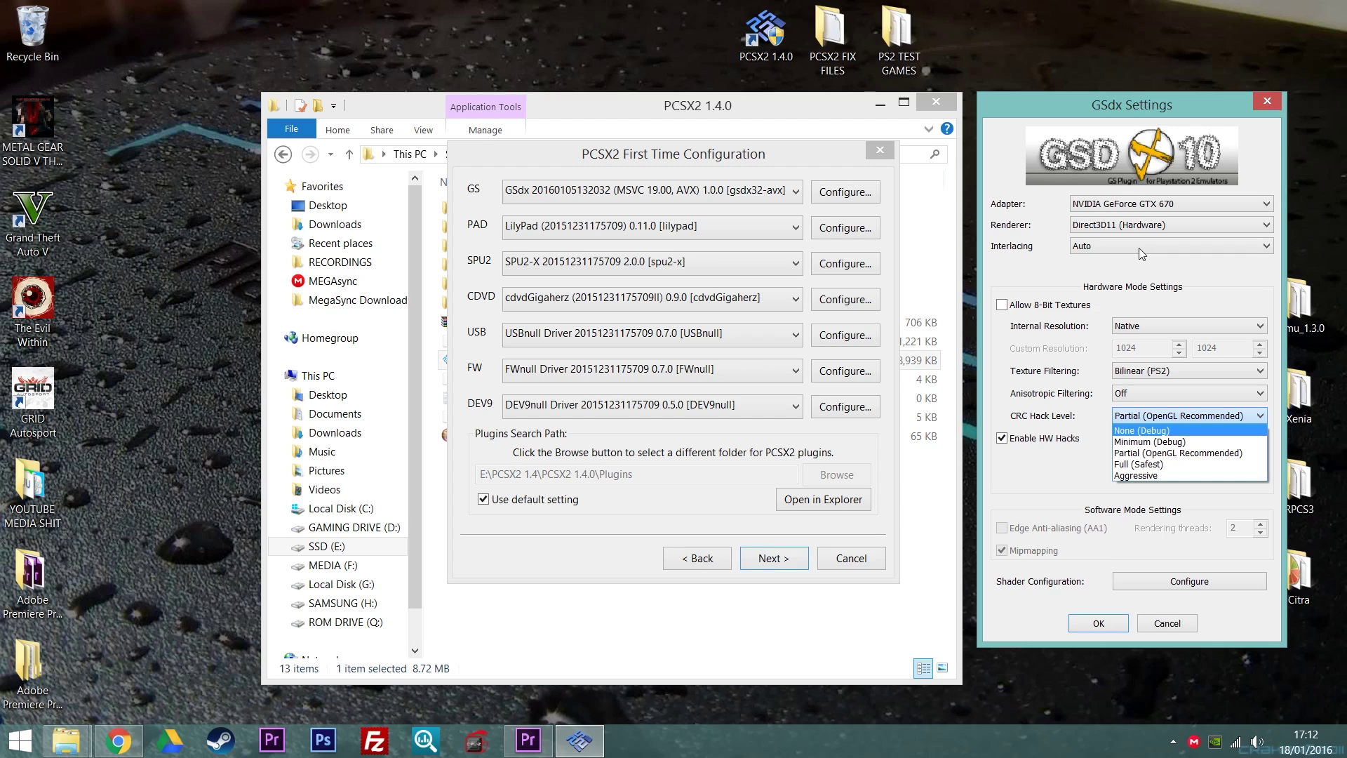
left_click(1157, 476)
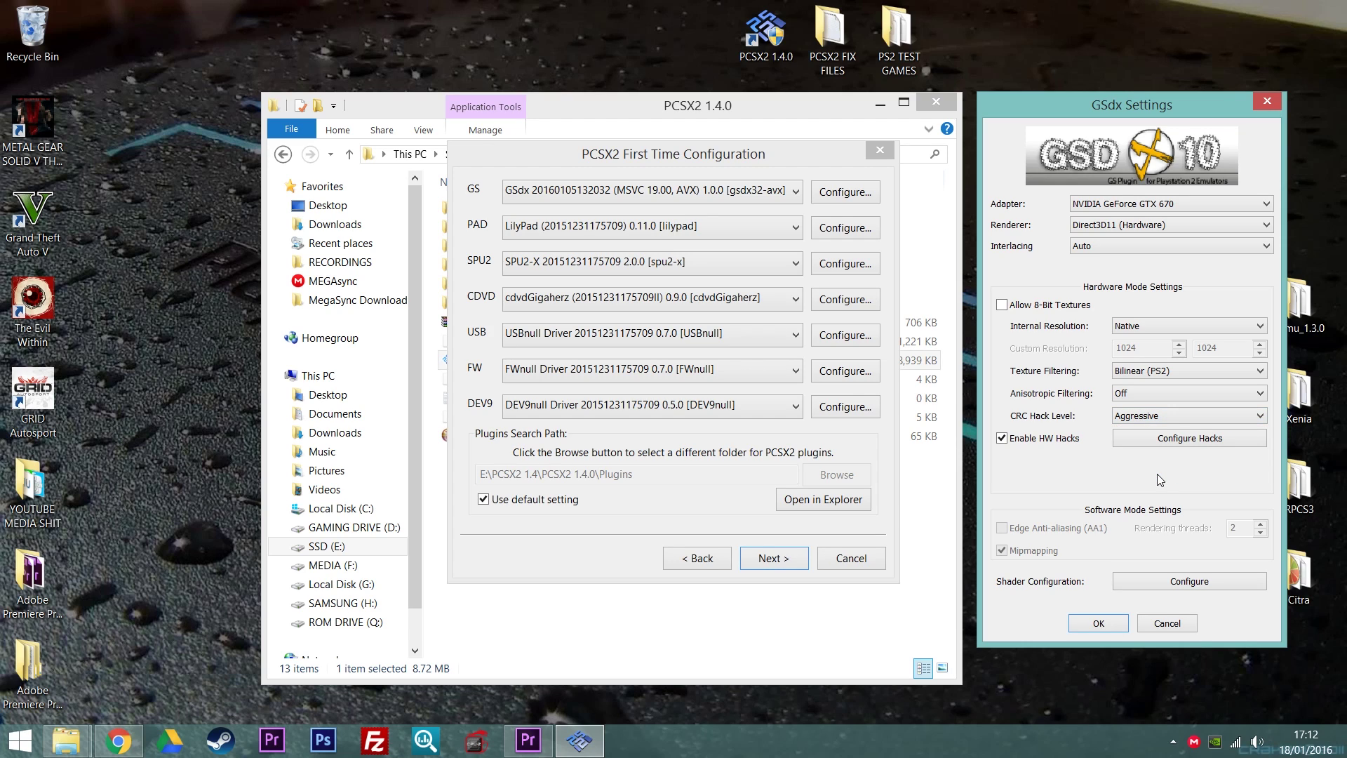
left_click(1196, 446)
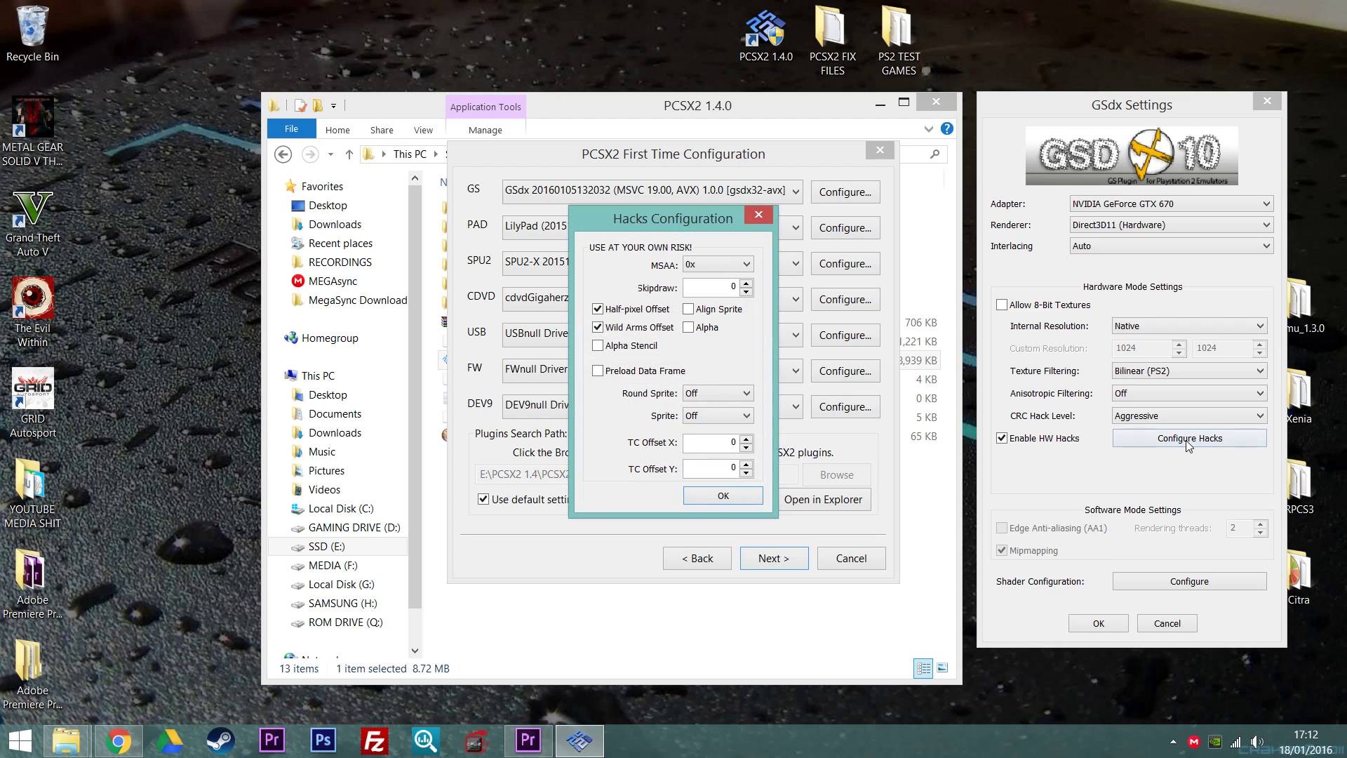
left_click(597, 311)
left_click(598, 327)
left_click(722, 496)
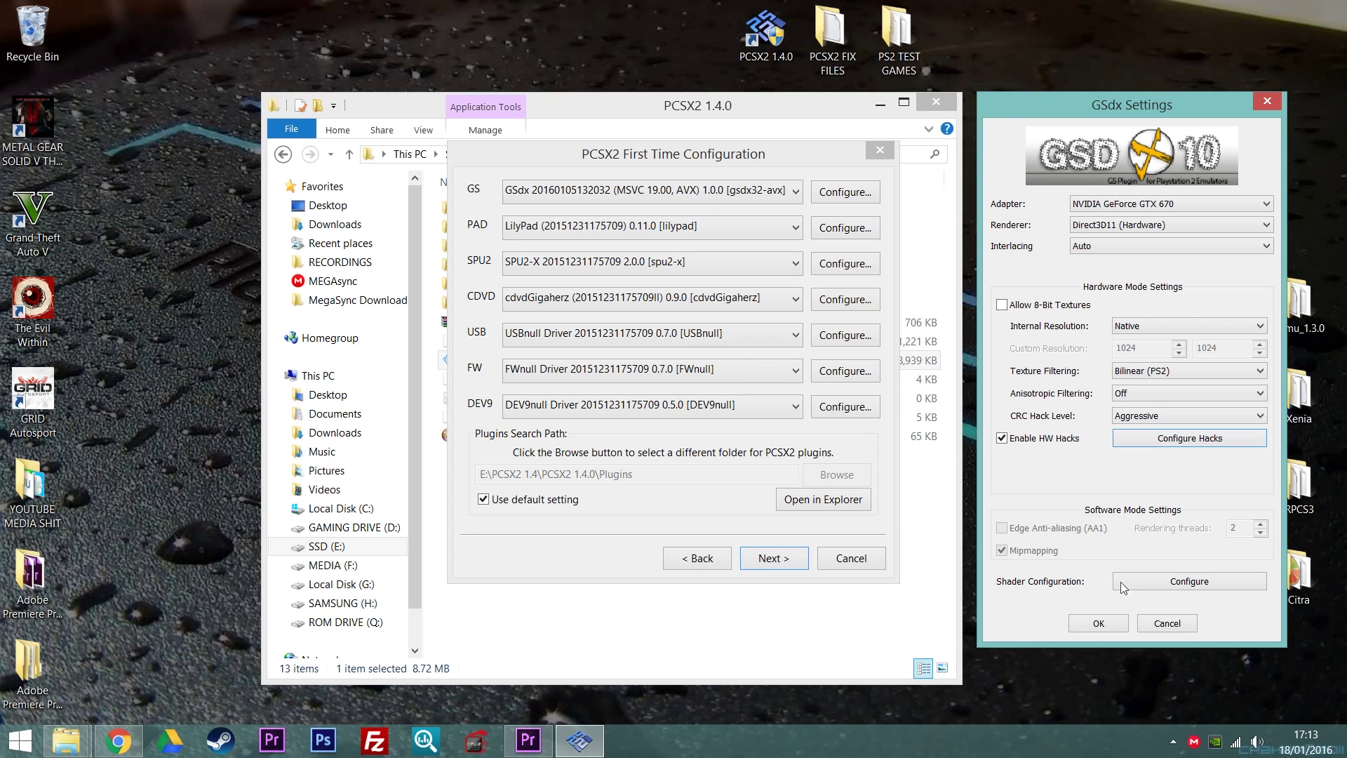
Review and accept the GSdx shader configuration, and save the GSdx settings
left_click(1181, 588)
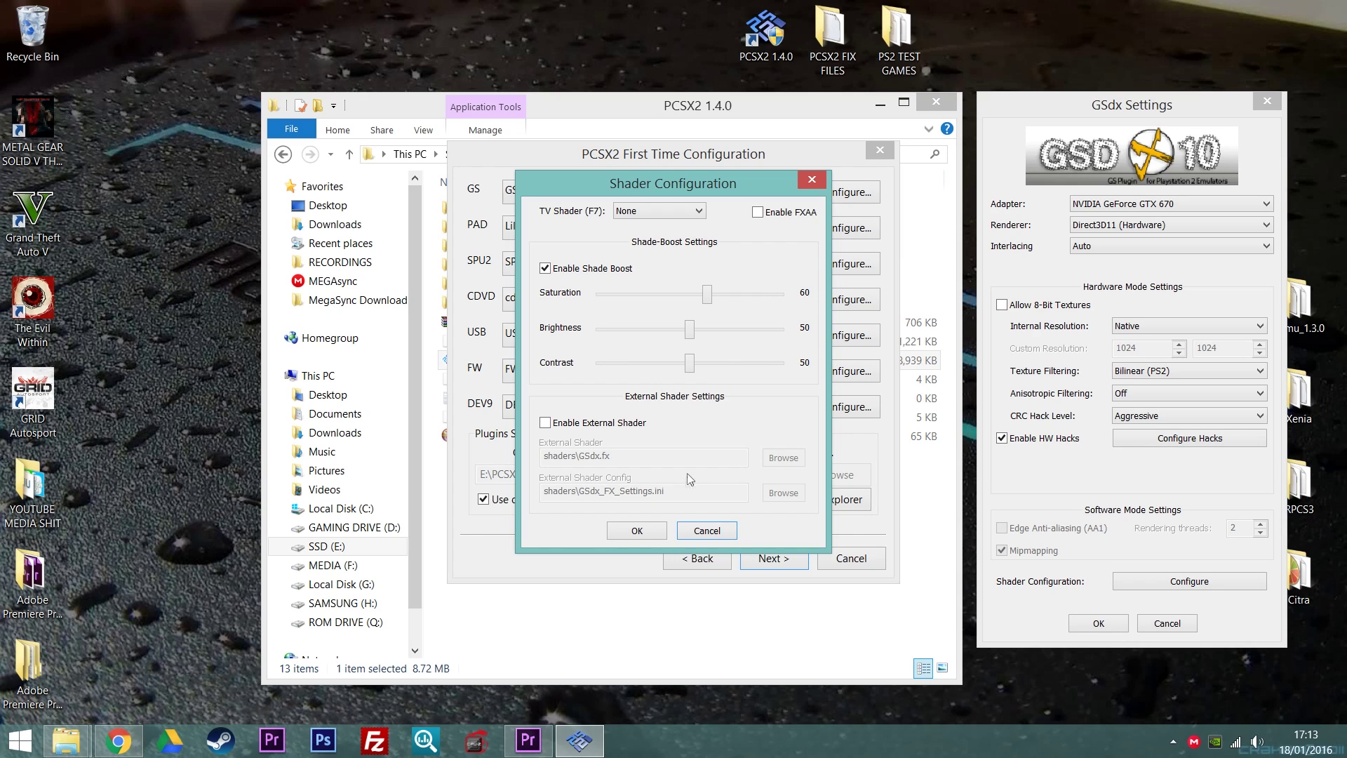
left_click(629, 534)
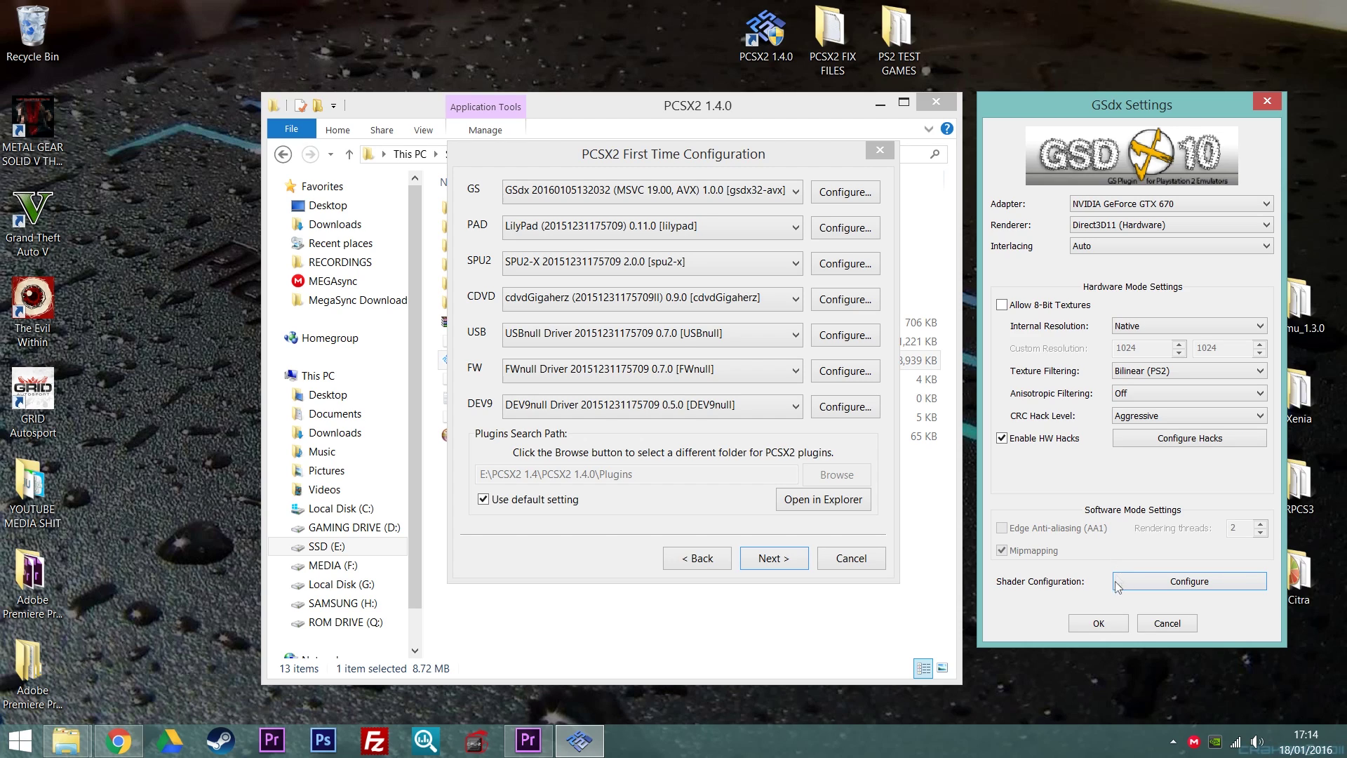
left_click(1099, 625)
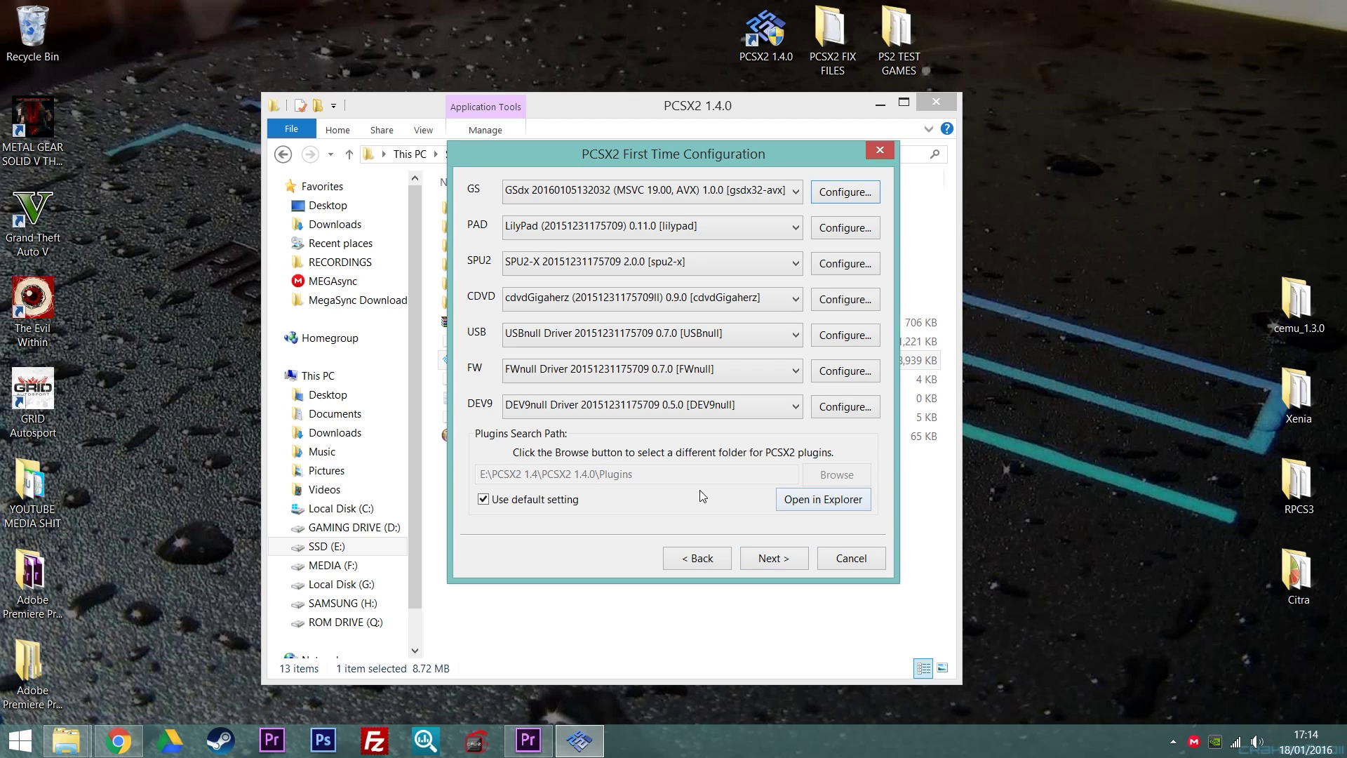
Advance to the wizard's BIOS page and replace the default BIOS search path with E:\PCSX2 1.4\PCSX2 1.4.0\Bios
left_click(786, 559)
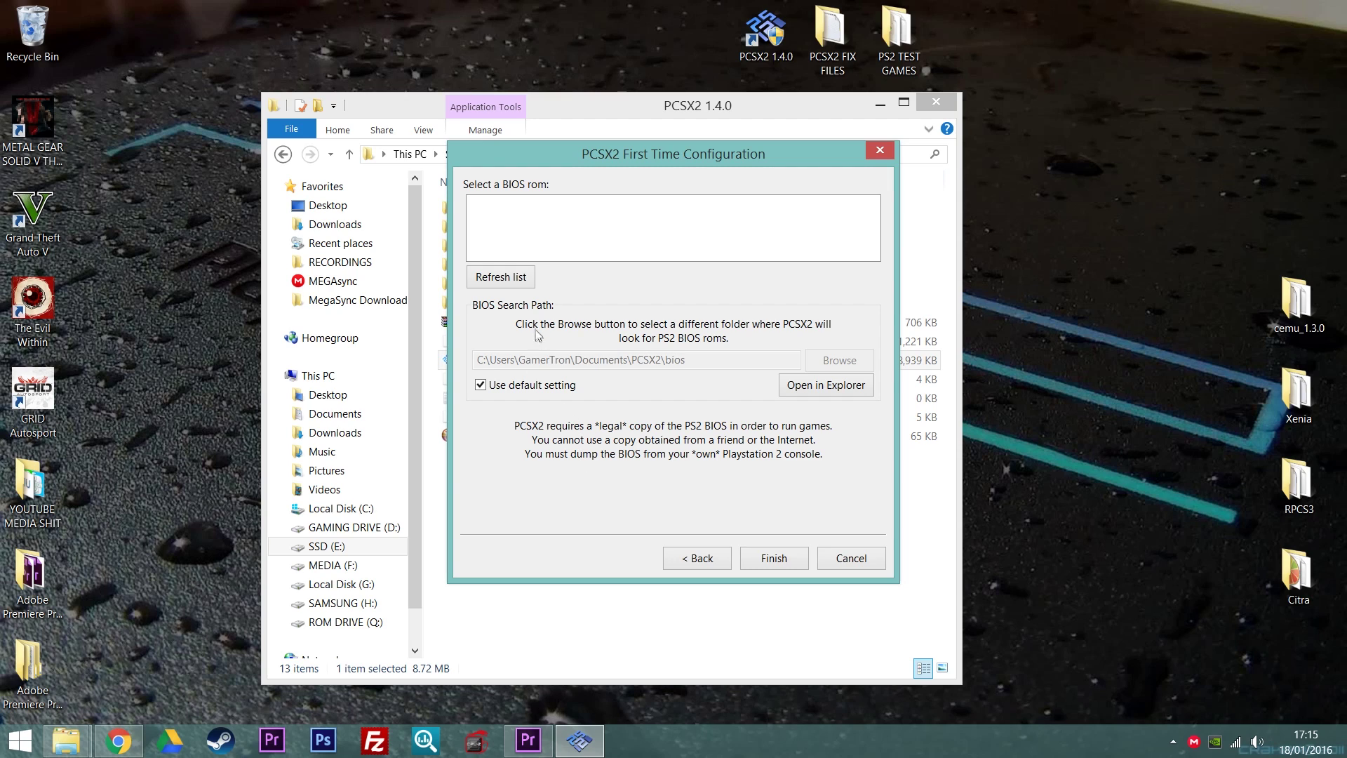
left_click(481, 387)
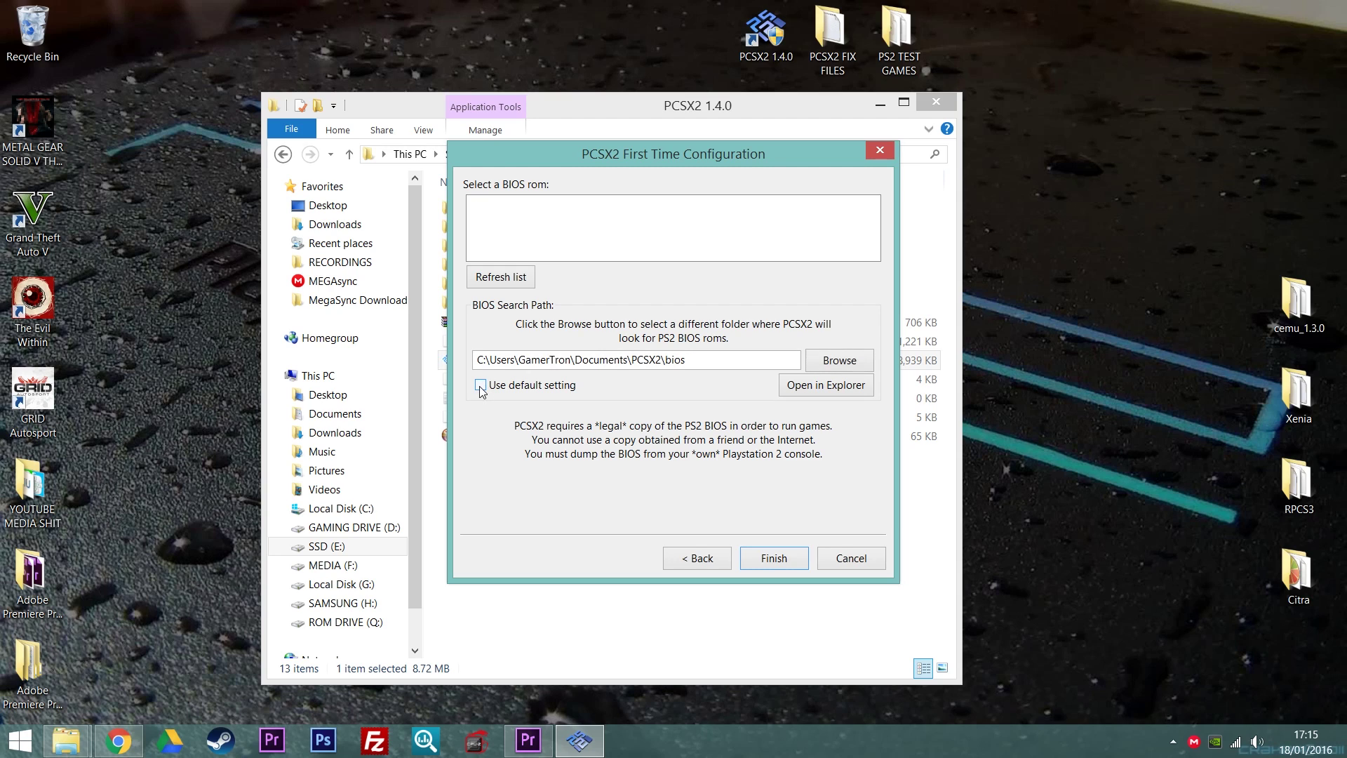
left_click(841, 363)
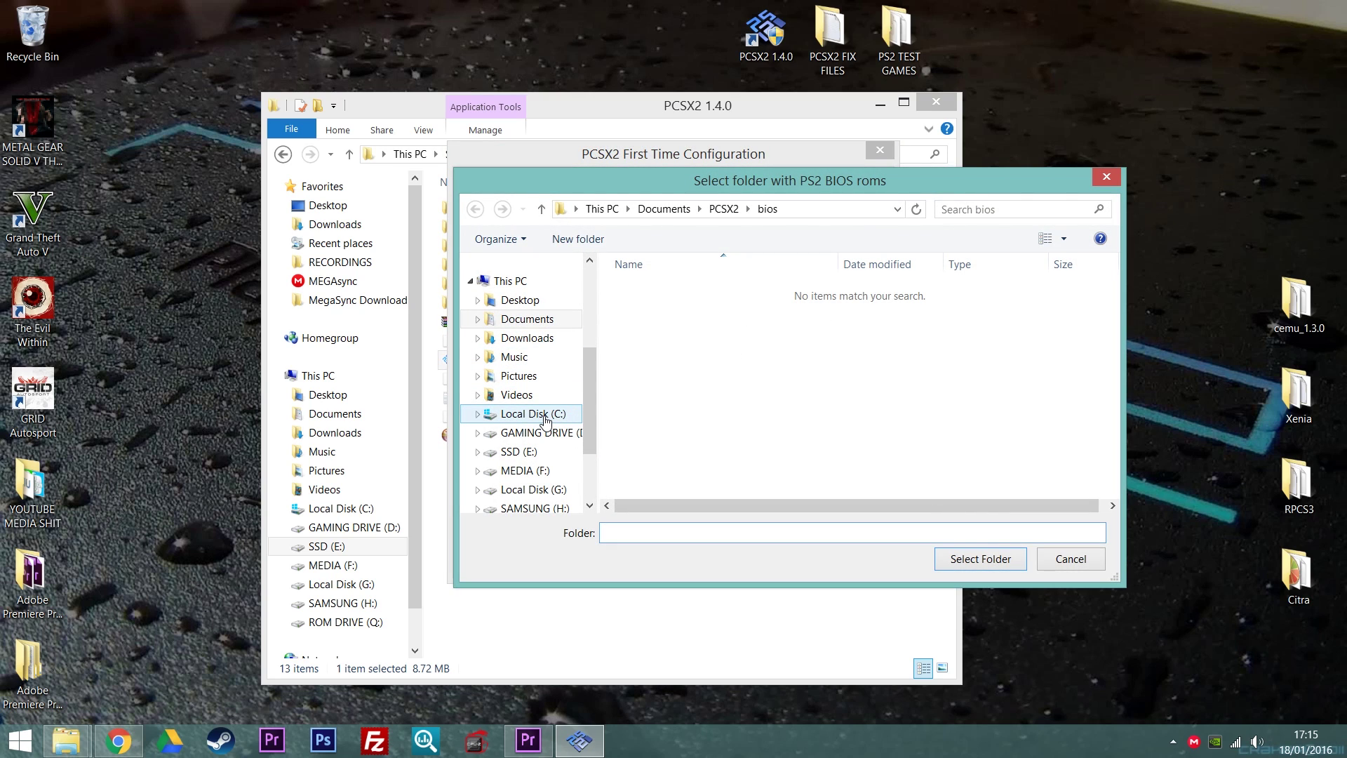
left_click(517, 281)
scroll(781, 390, "down", 2)
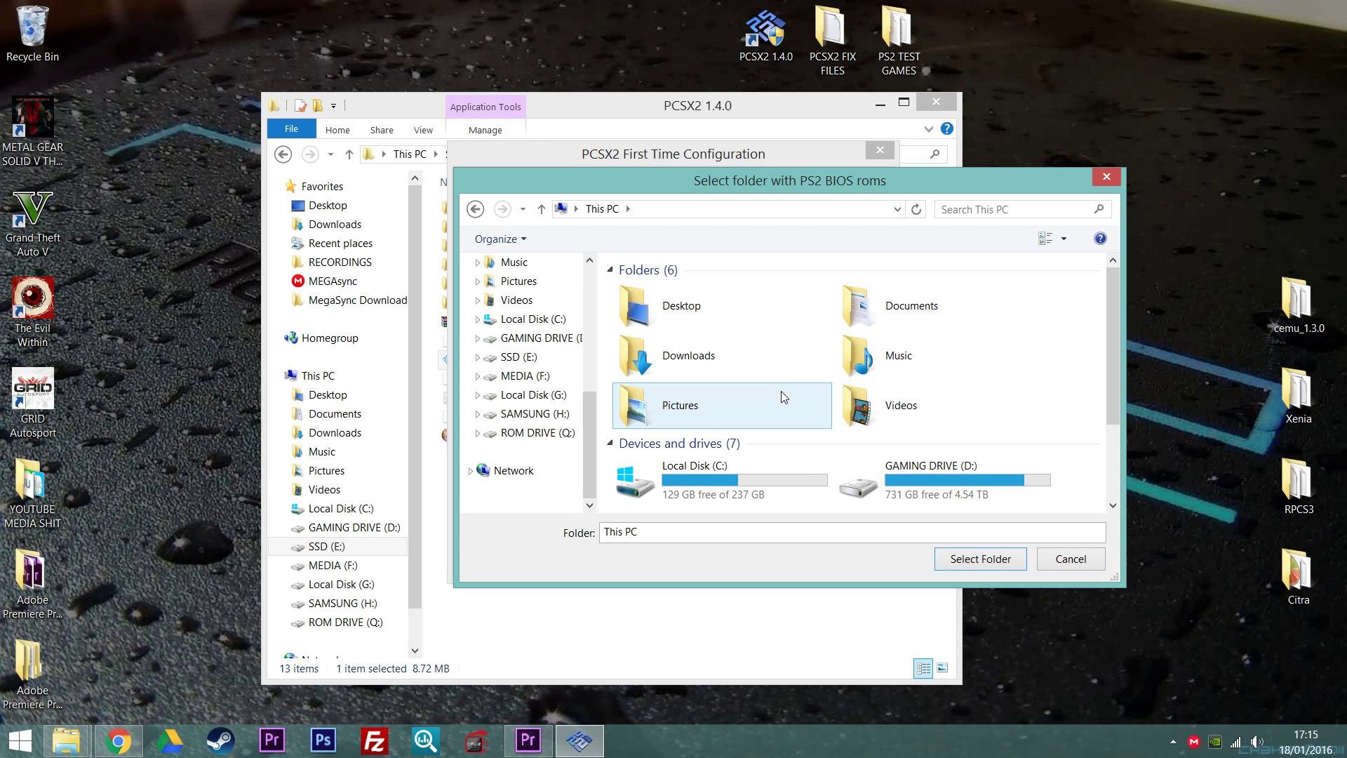
left_click_drag(1111, 389, 1110, 469)
double_click(654, 414)
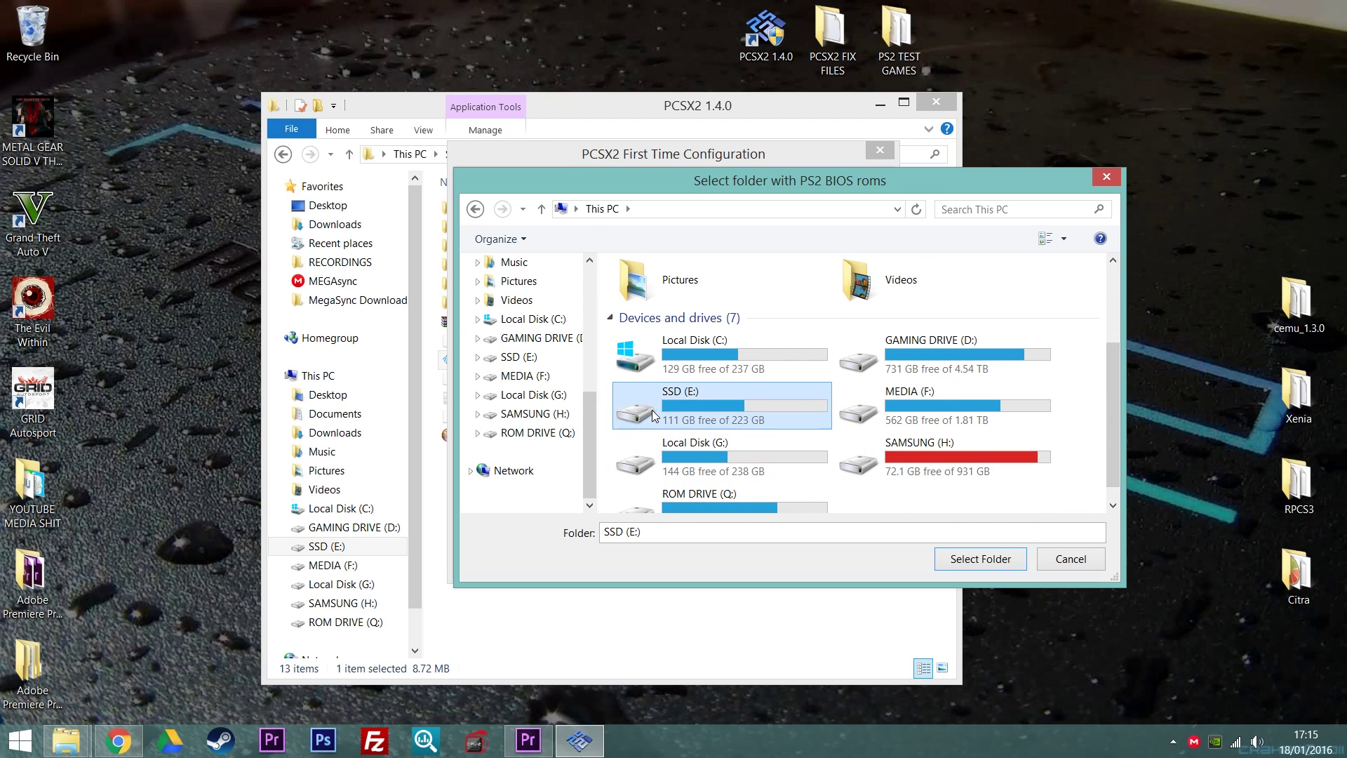
double_click(663, 309)
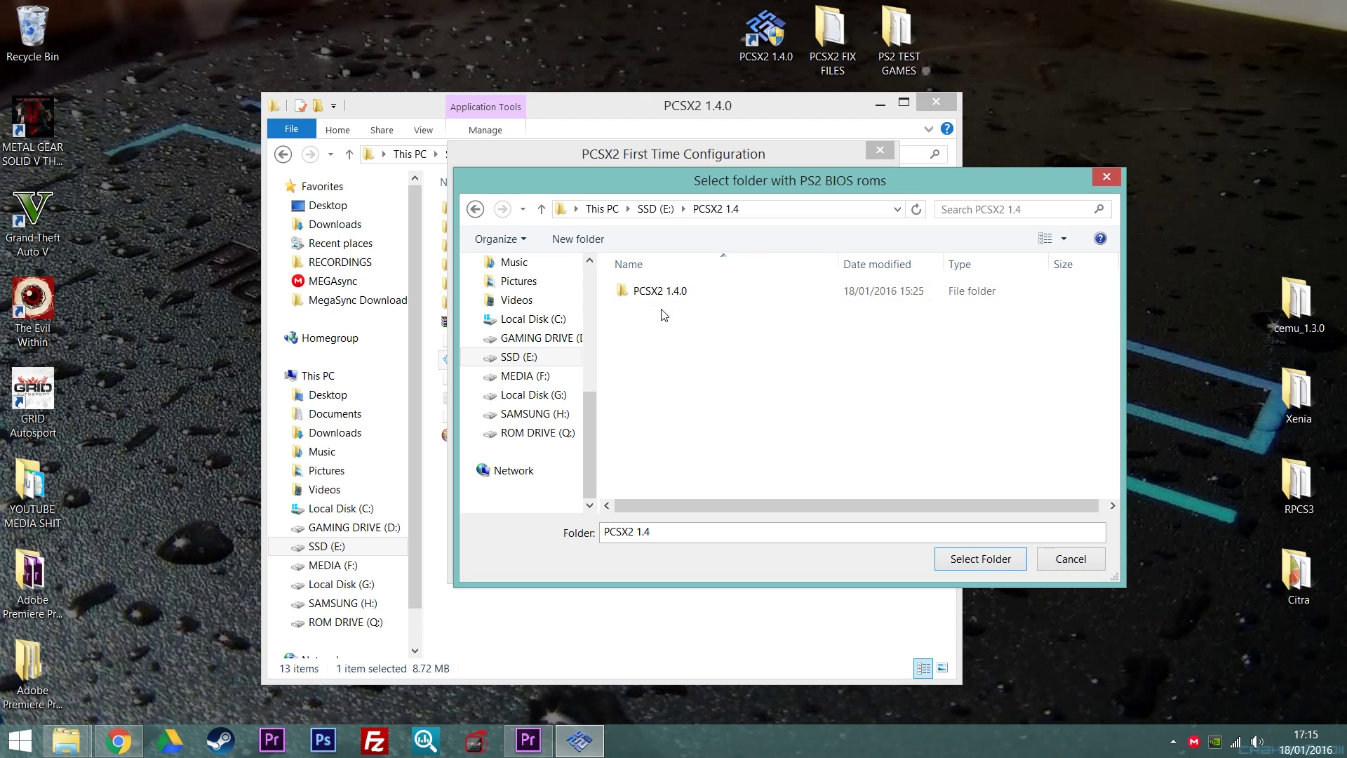
double_click(650, 295)
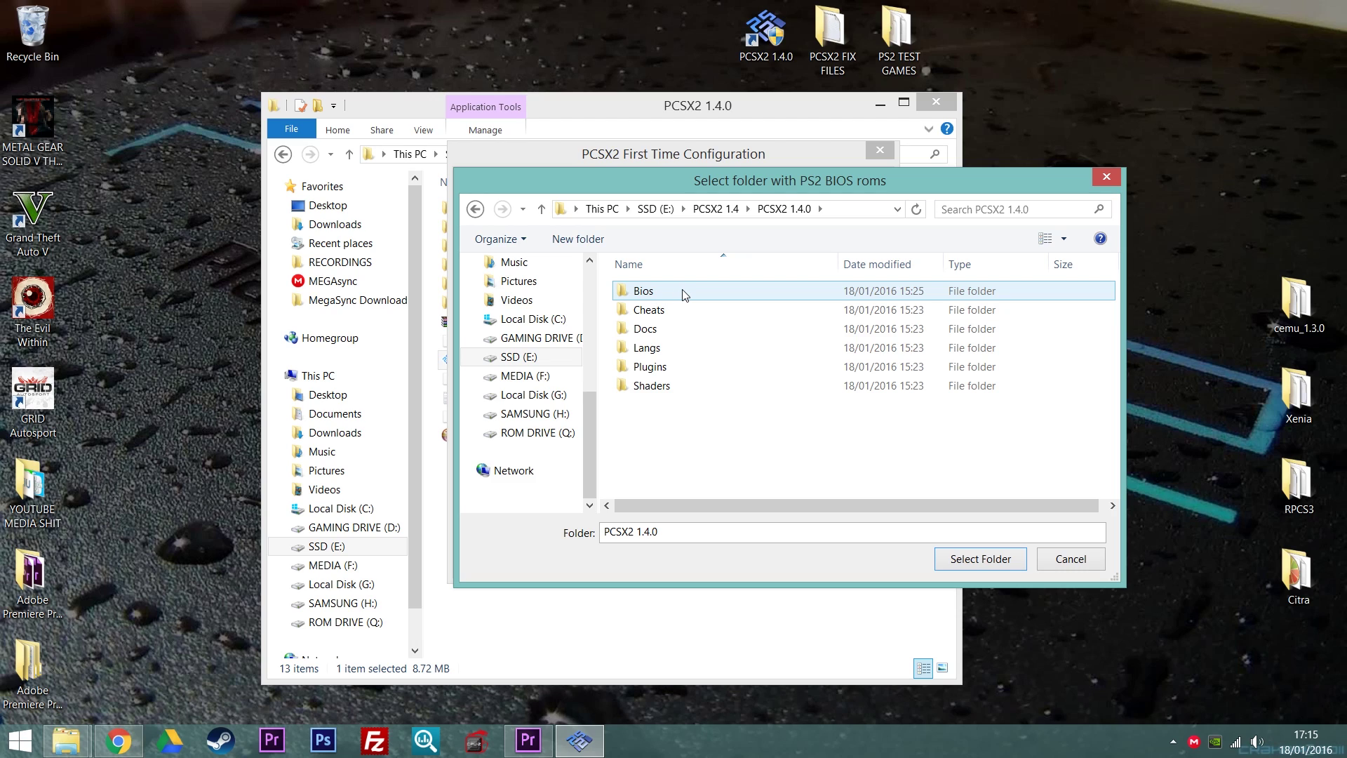
double_click(685, 295)
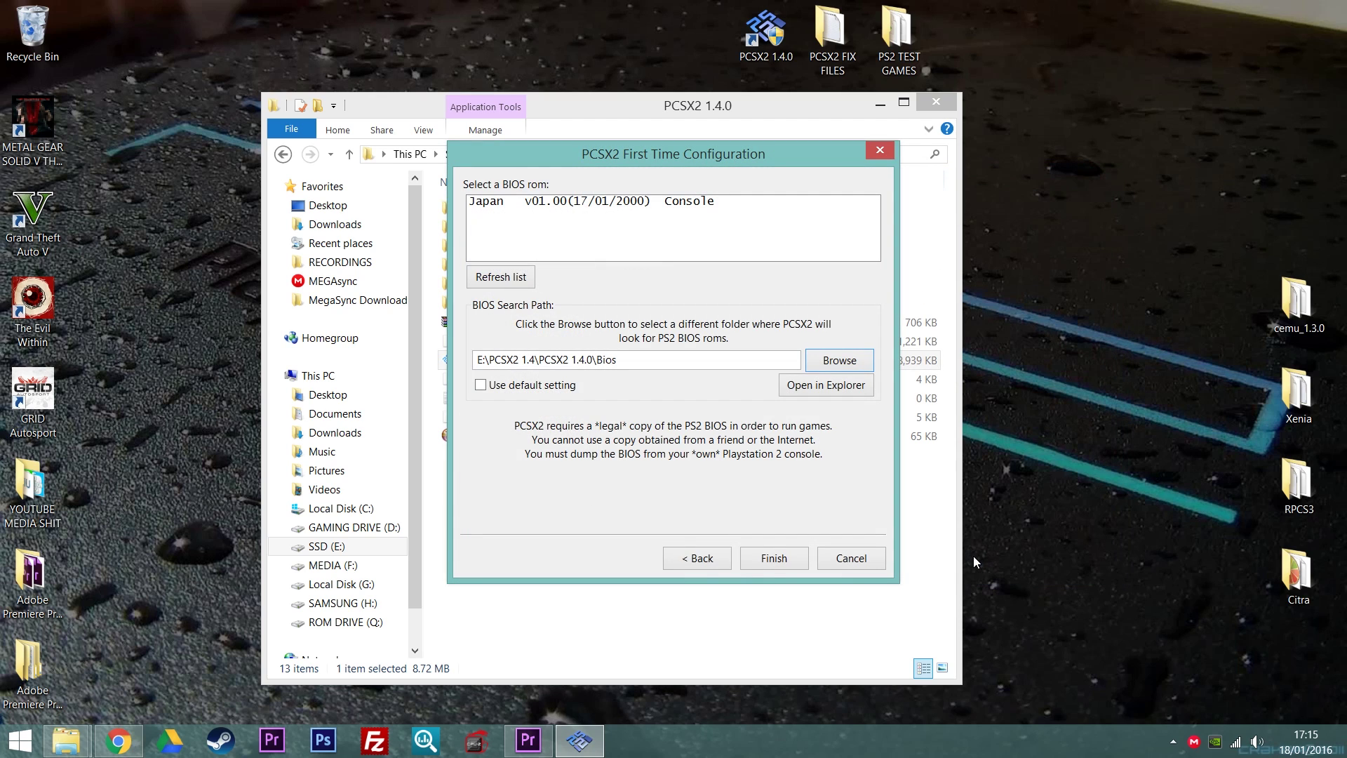
Select the Japan v01.00(17/01/2000) Console BIOS rom and finish the First Time Configuration
left_click(588, 203)
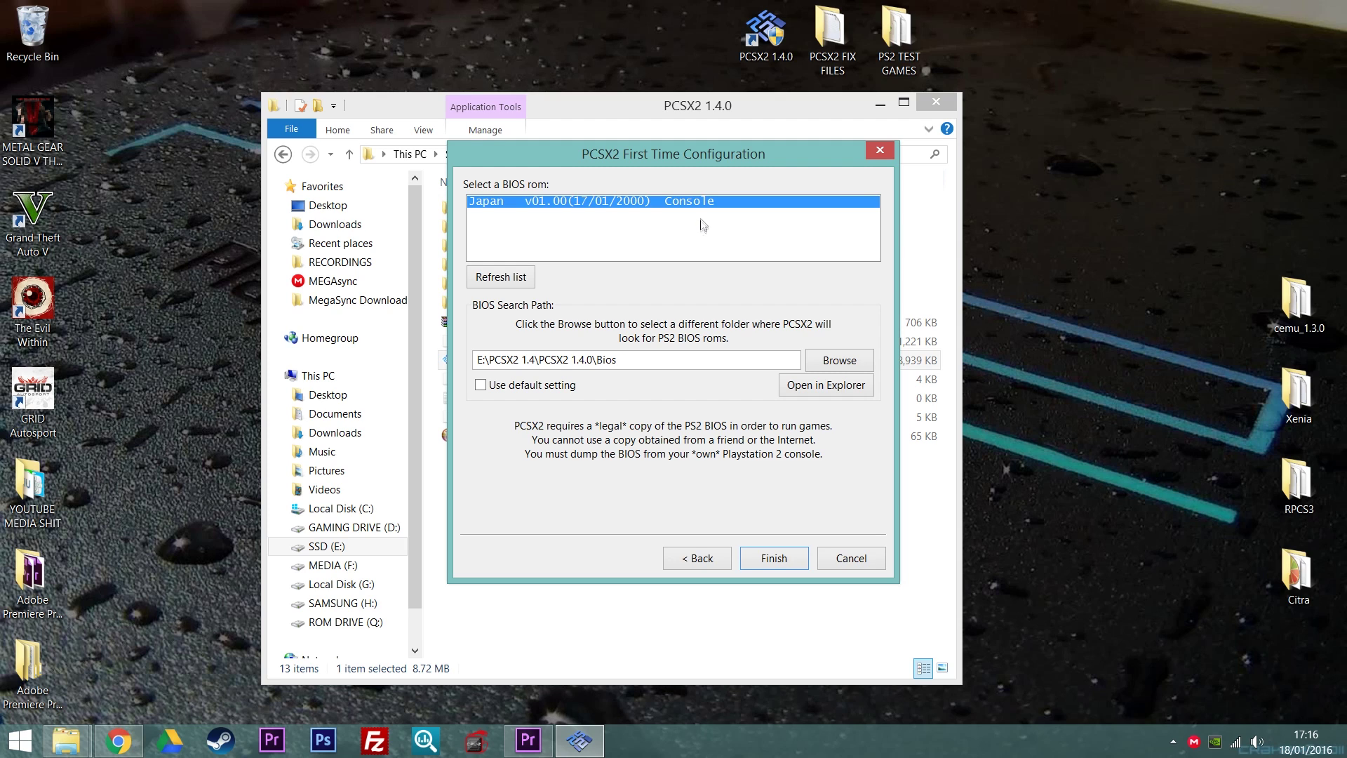
left_click(771, 564)
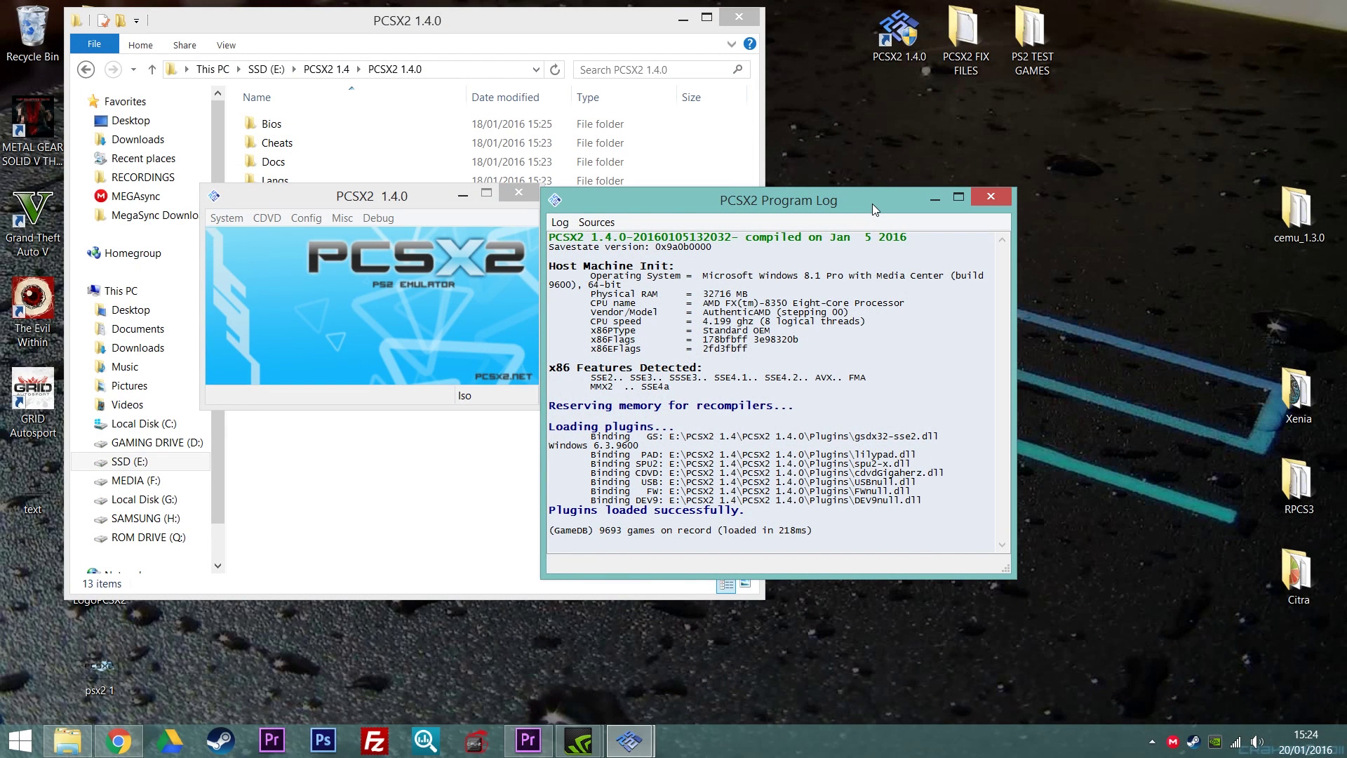
Open the Plugin/BIOS Selector and examine its plugin, BIOS and folder settings
left_click(307, 222)
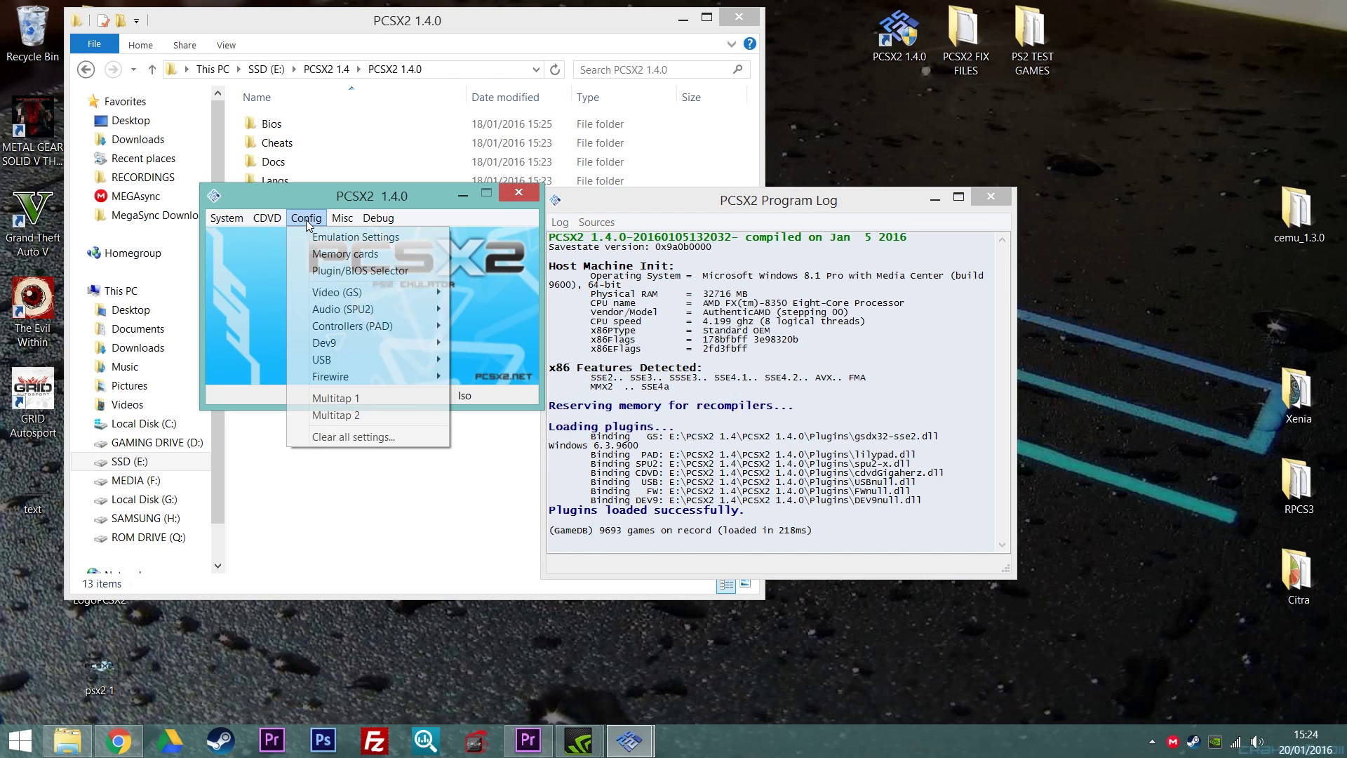
left_click(336, 272)
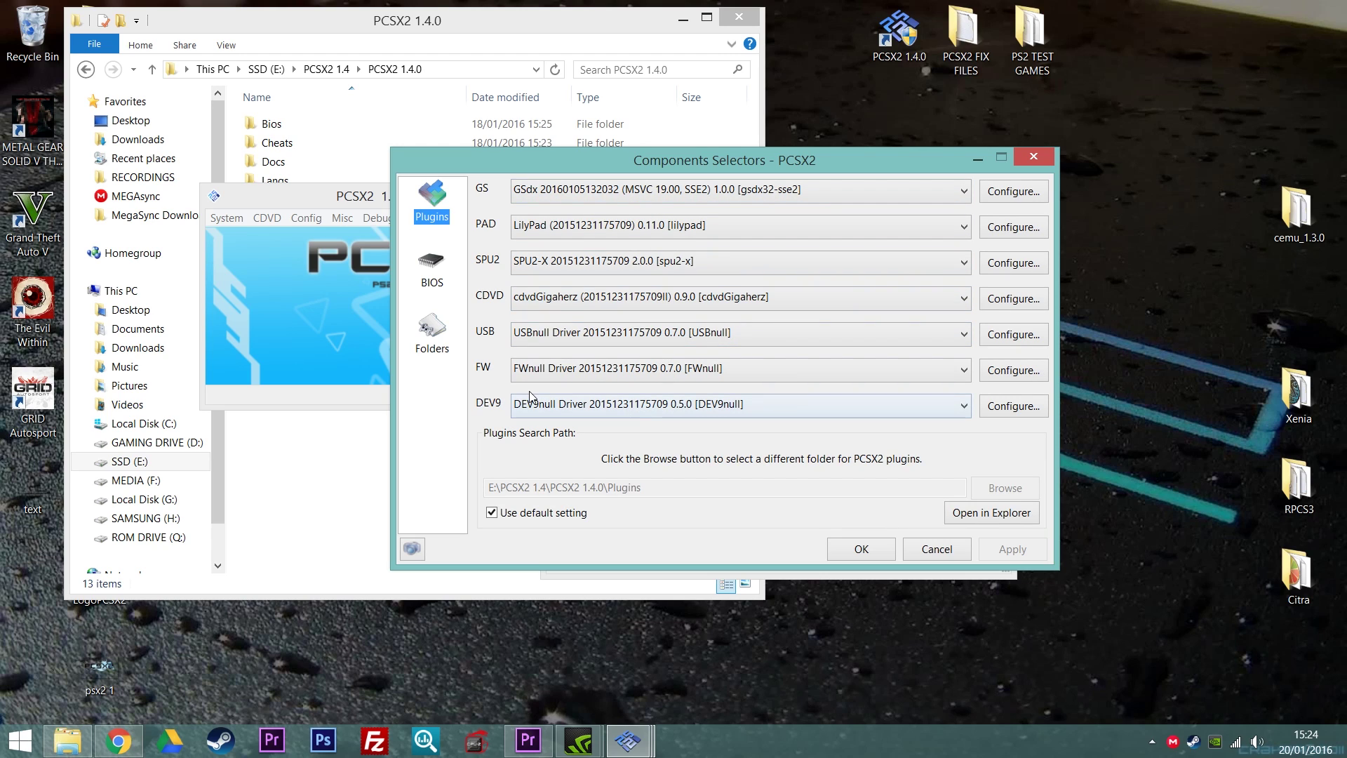
left_click(441, 278)
left_click(432, 340)
left_click(434, 280)
left_click(435, 322)
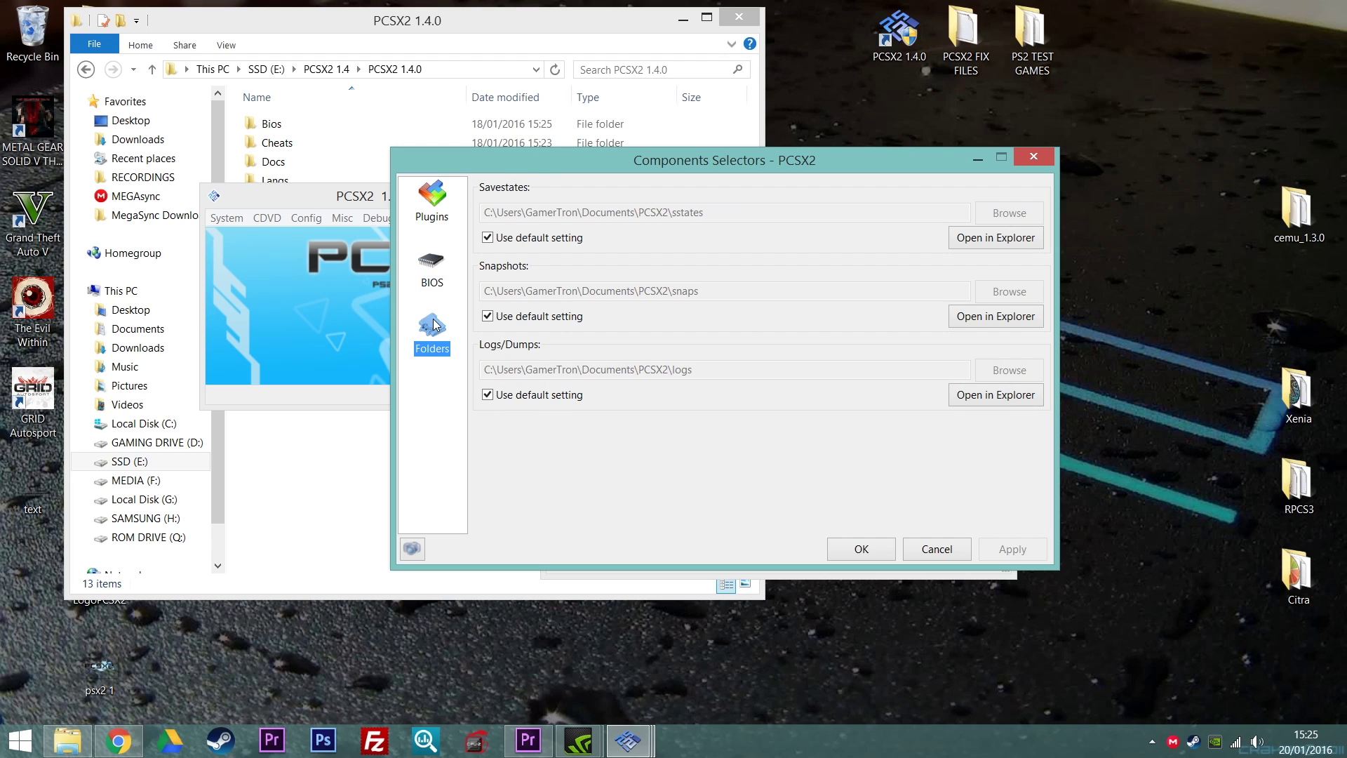
Review the BIOS and plugin pages, examine the available GS and PAD plugins, and close the Components Selectors without changes
left_click(433, 276)
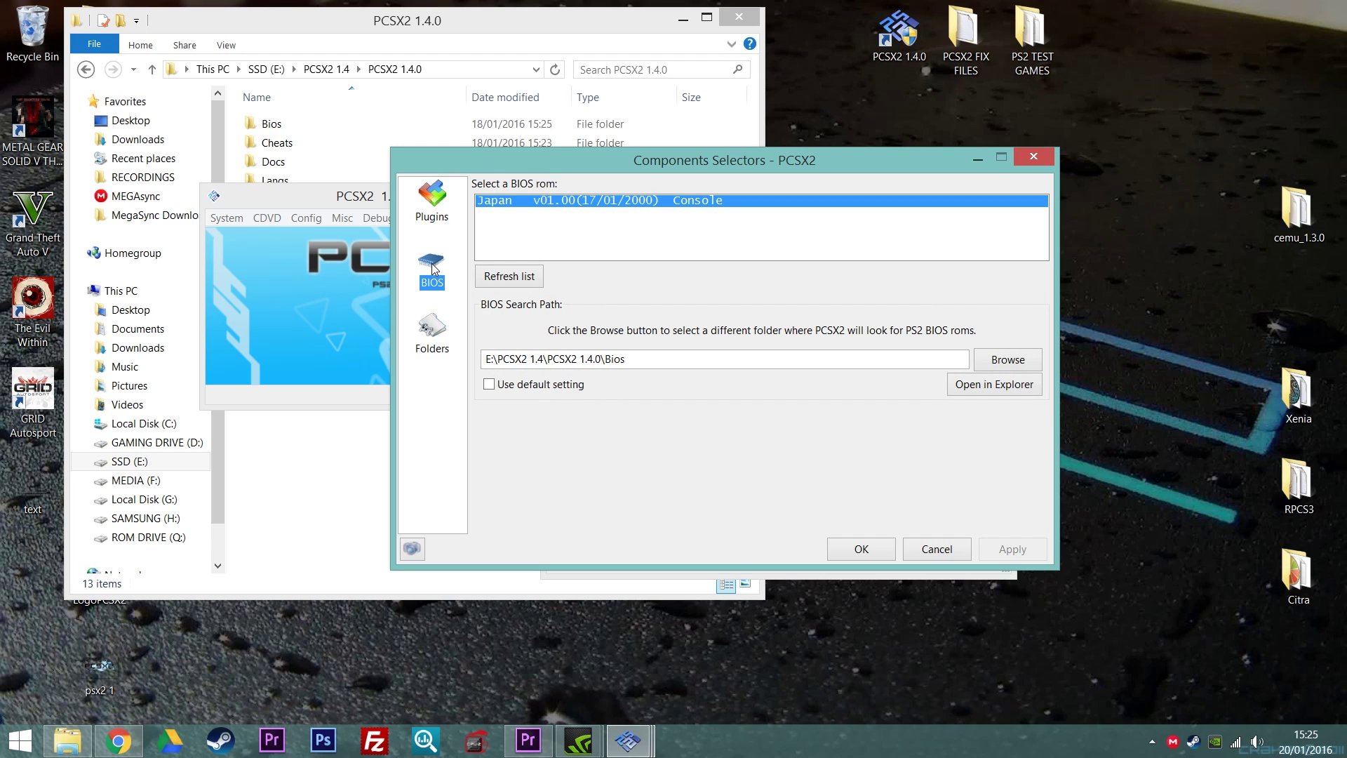
left_click(435, 217)
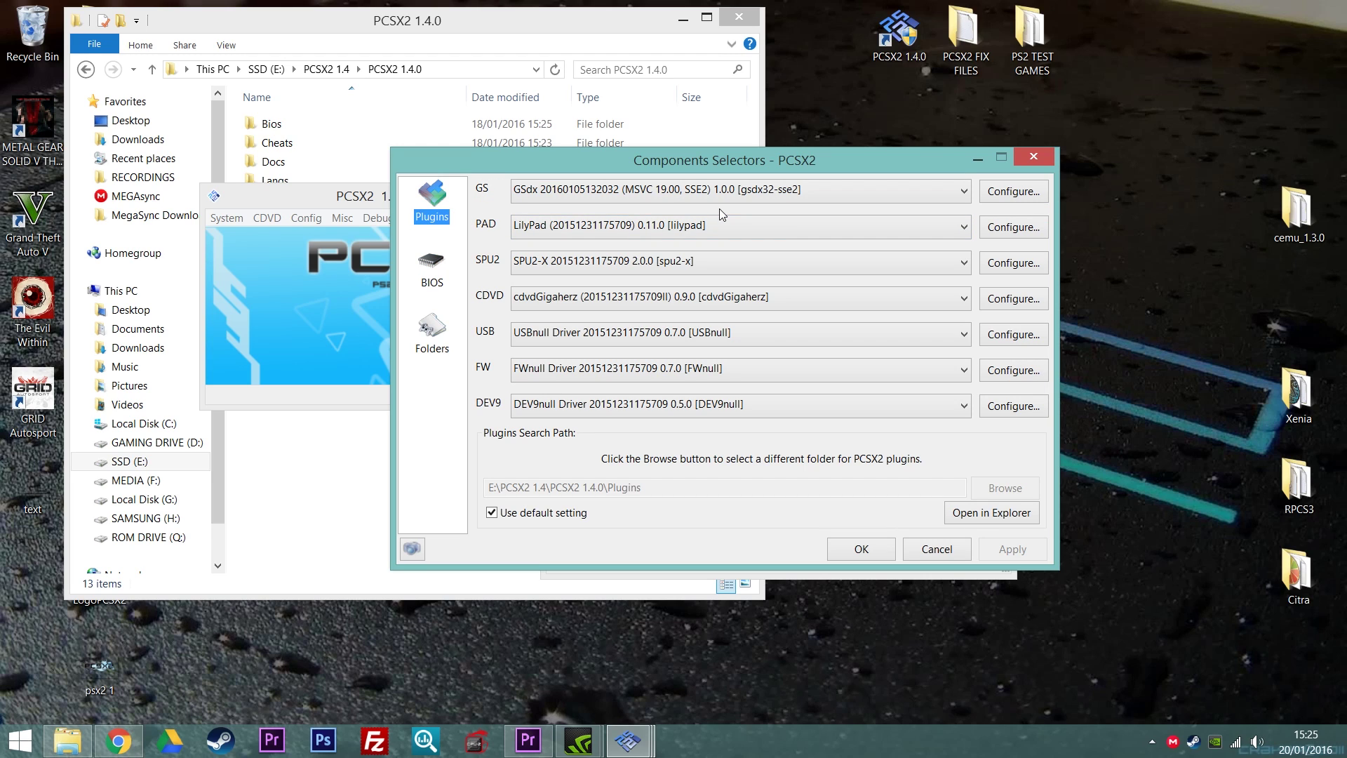
left_click(795, 194)
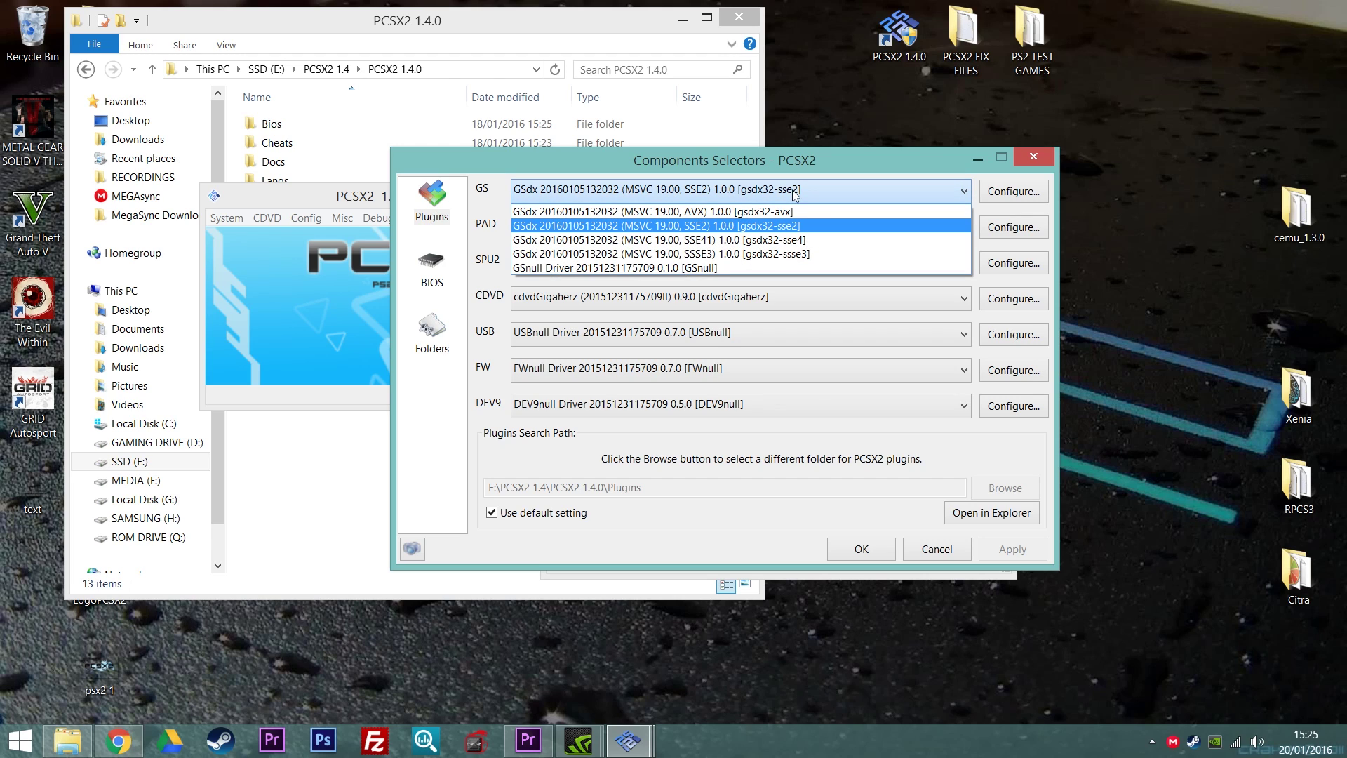
left_click(748, 227)
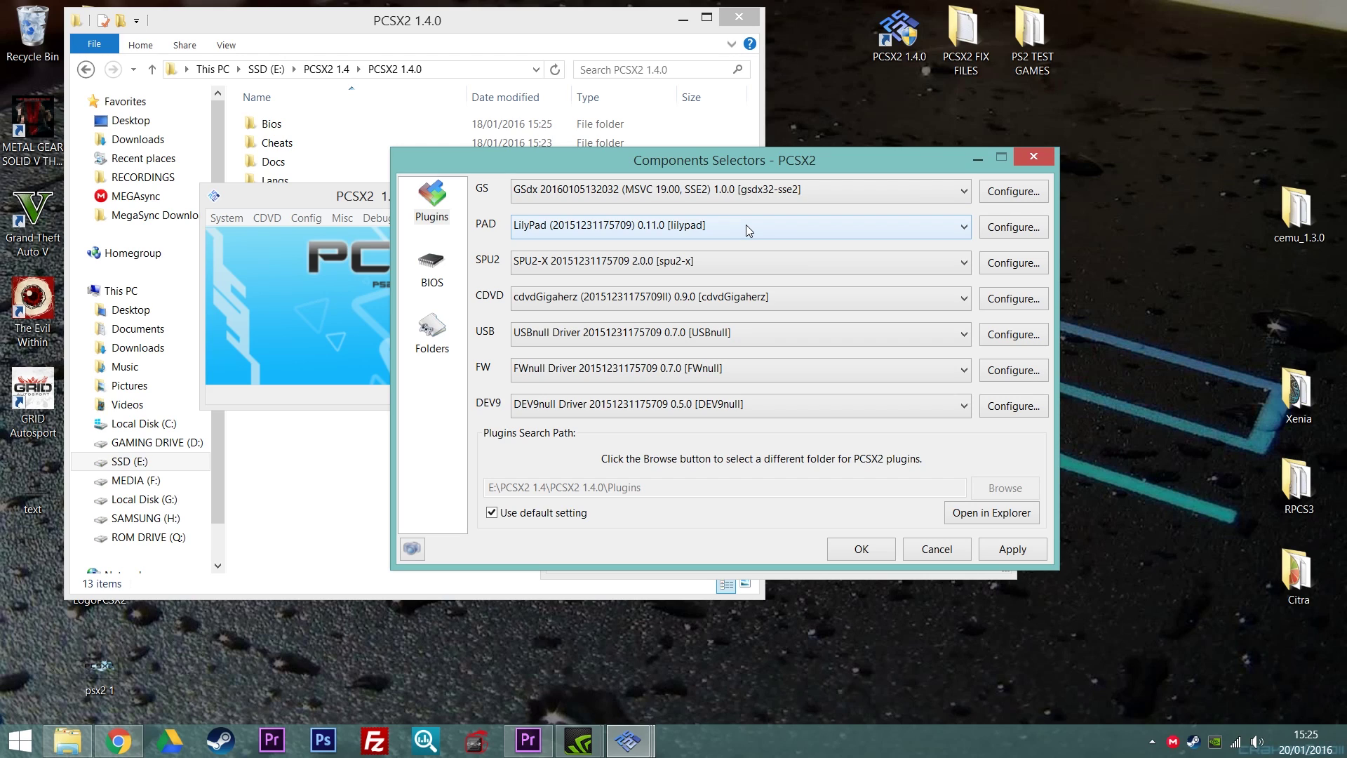
left_click(746, 225)
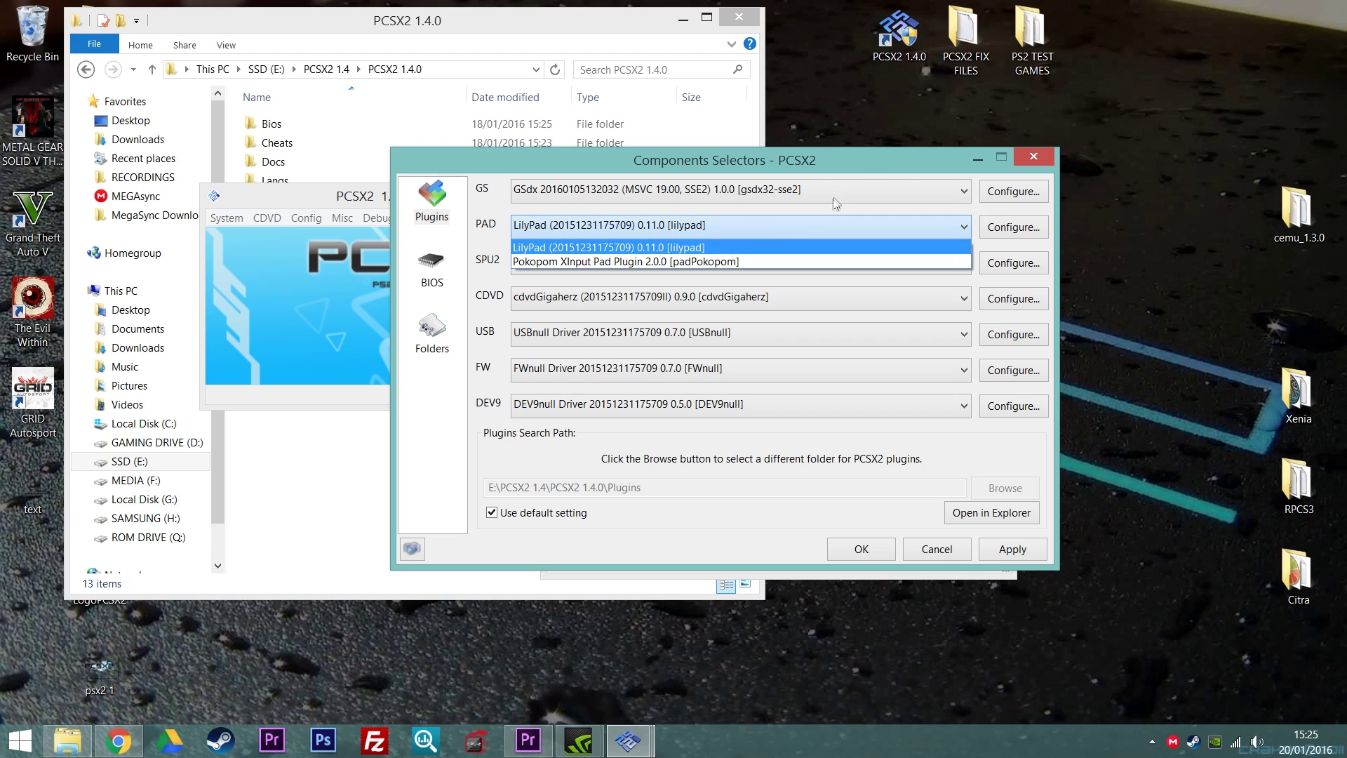
left_click(850, 162)
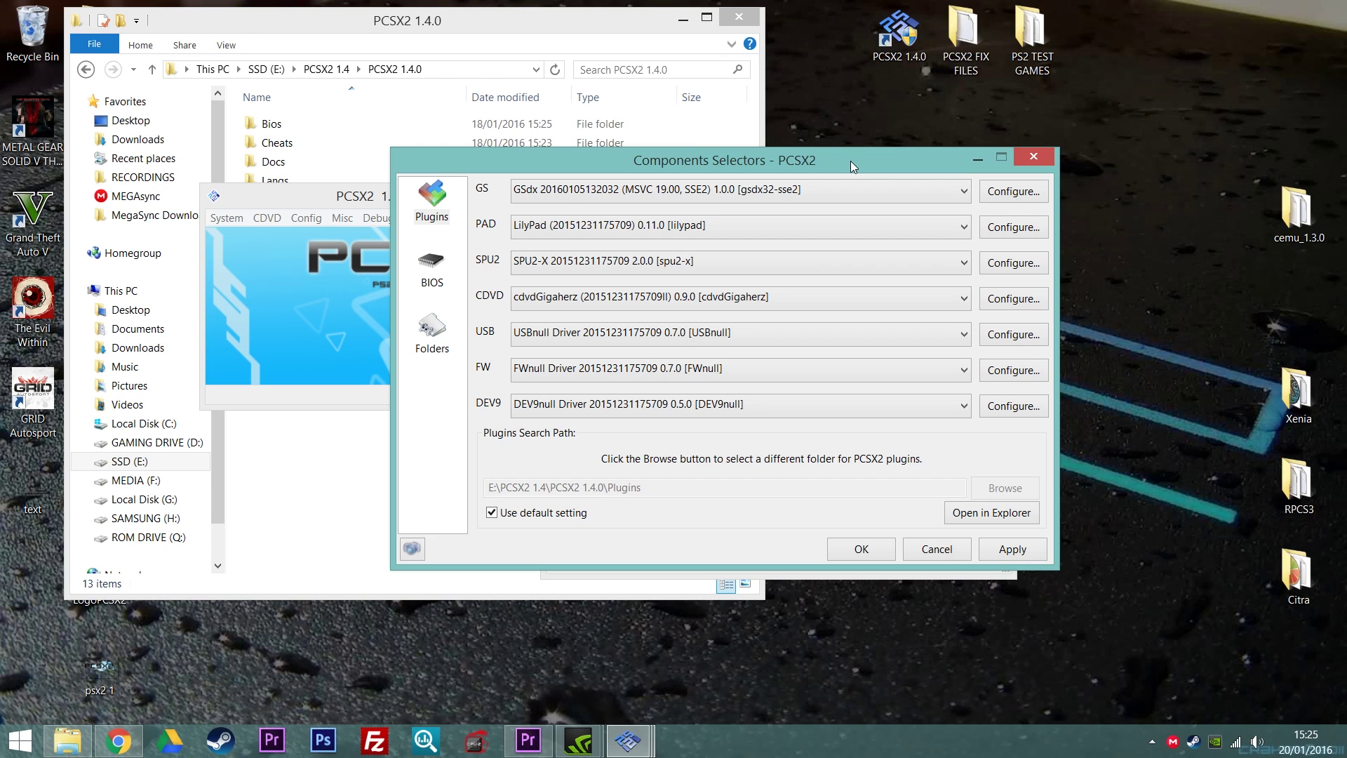
left_click(1034, 162)
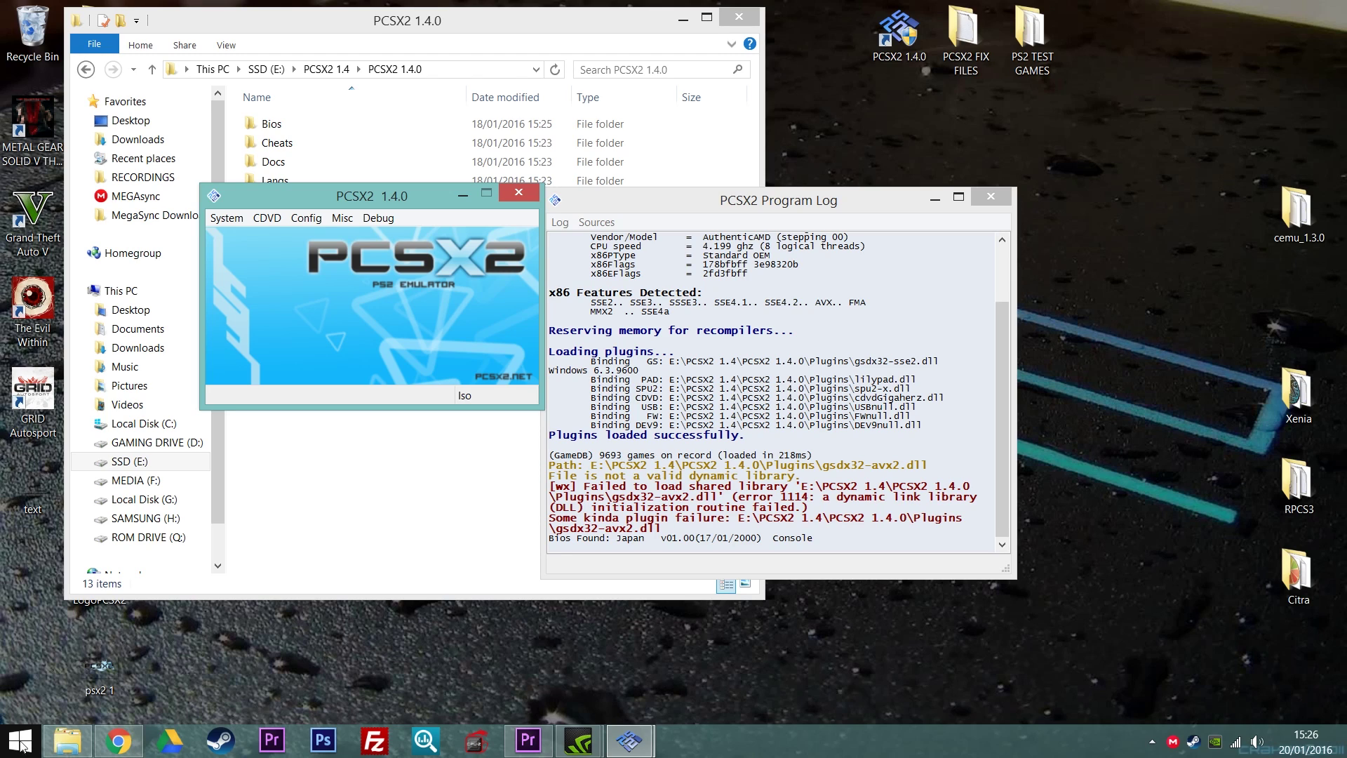
Open This PC in a separate window and browse to the Sony- PlayStation 2 folder under ROMS on ROM DRIVE (Q:)
left_click(21, 740)
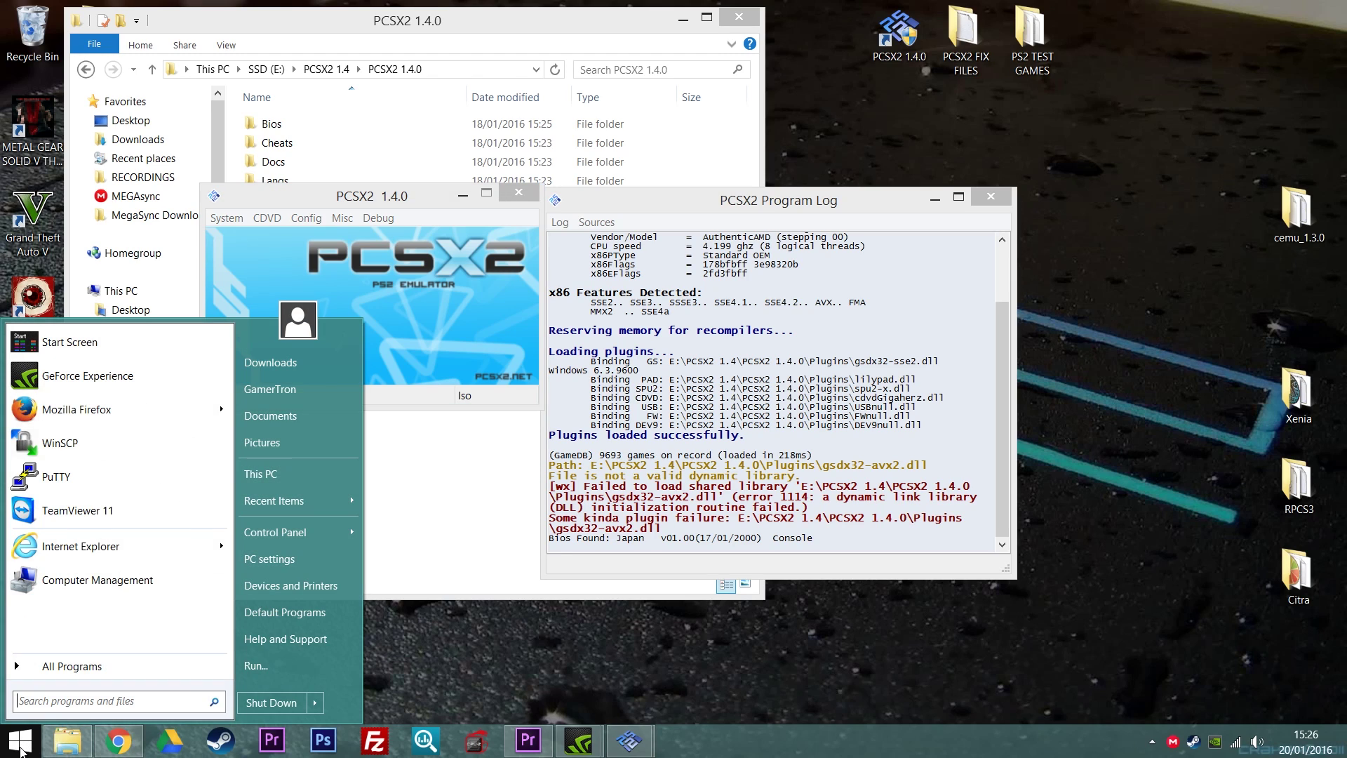
left_click(315, 473)
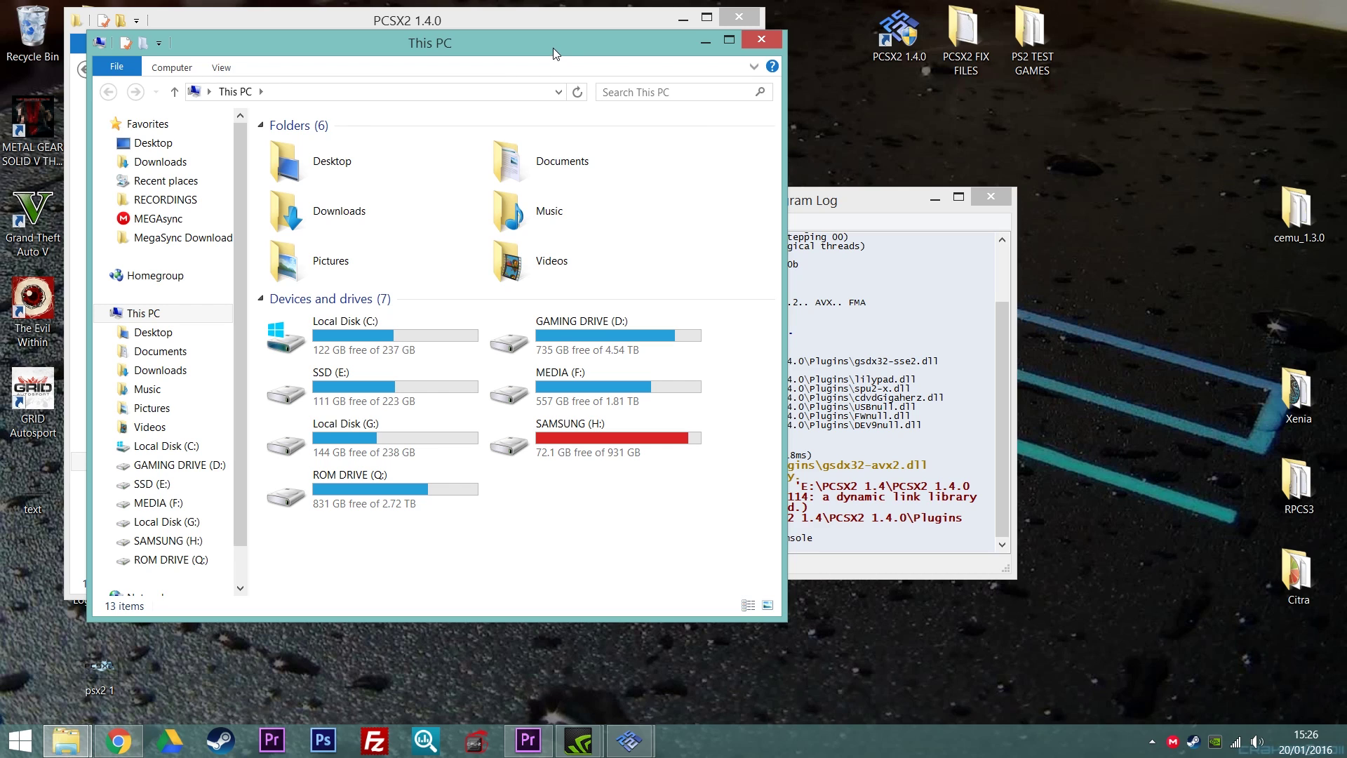
left_click_drag(554, 48, 971, 108)
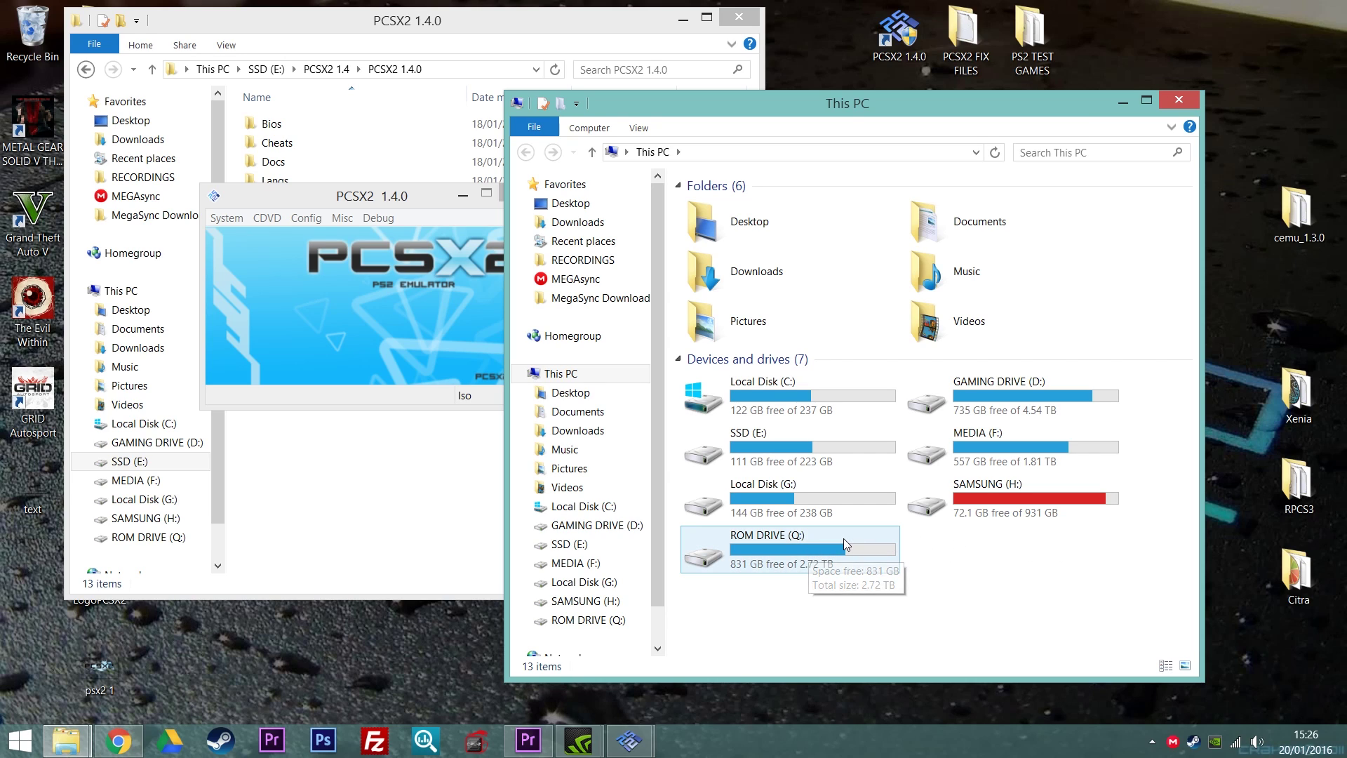
double_click(772, 550)
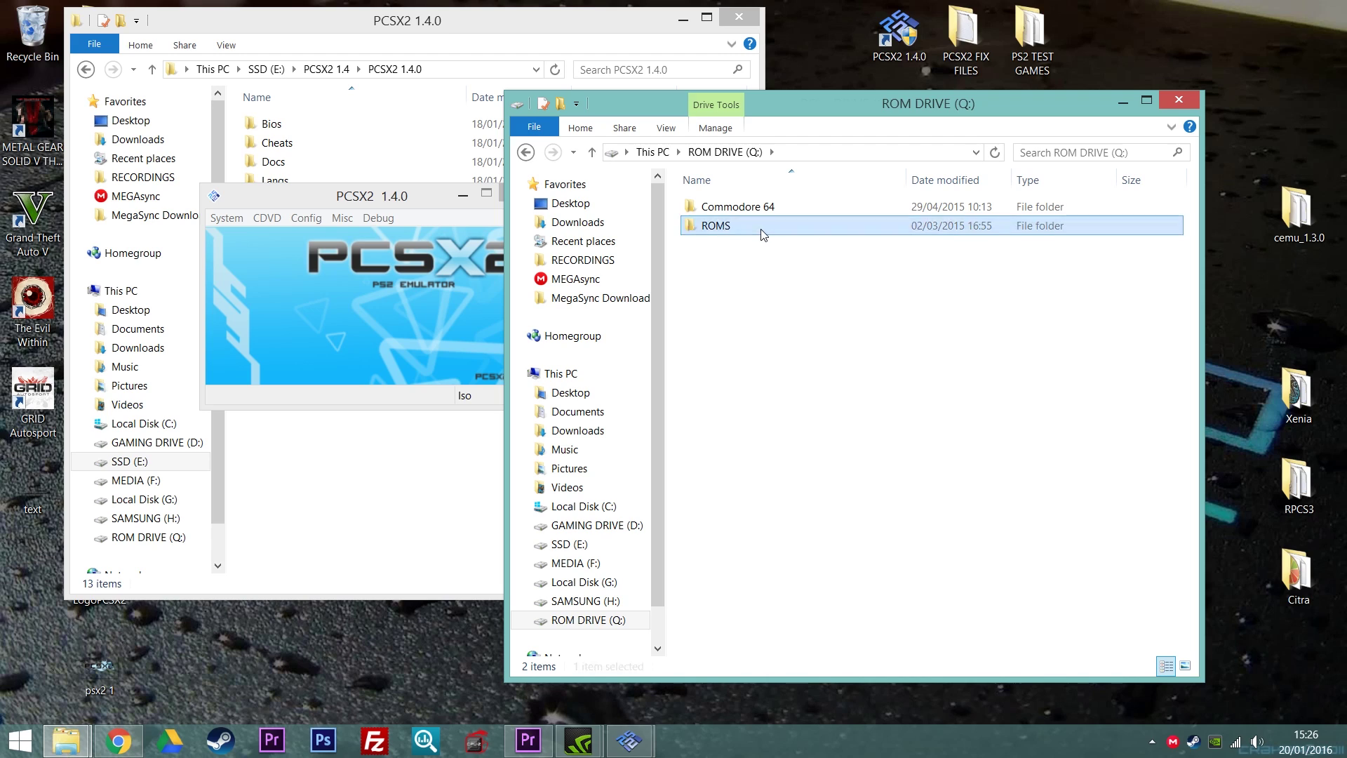
double_click(765, 235)
left_click(824, 245)
double_click(824, 245)
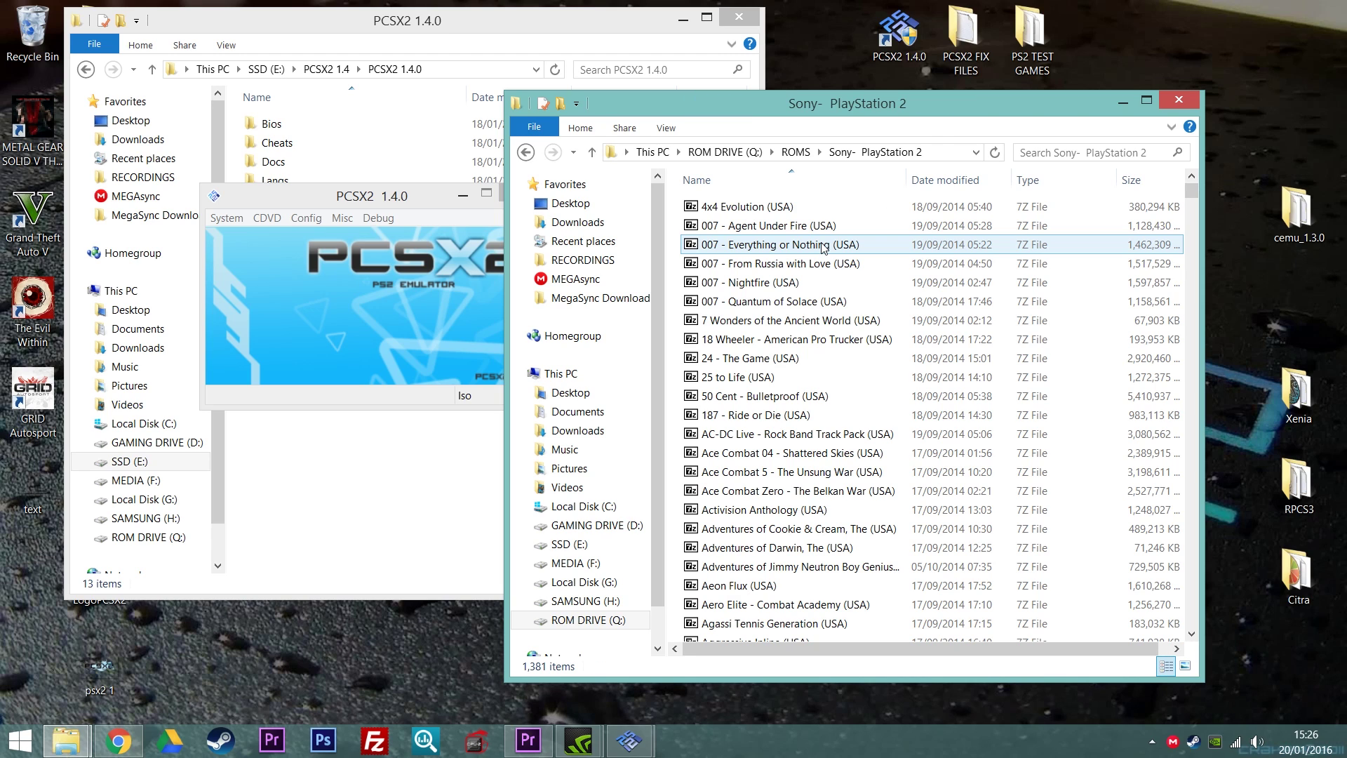
Look through the compressed 7Z game files in the Sony- PlayStation 2 folder, and close its window
left_click(761, 252)
scroll(713, 273, "down", 4)
scroll(713, 274, "down", 20)
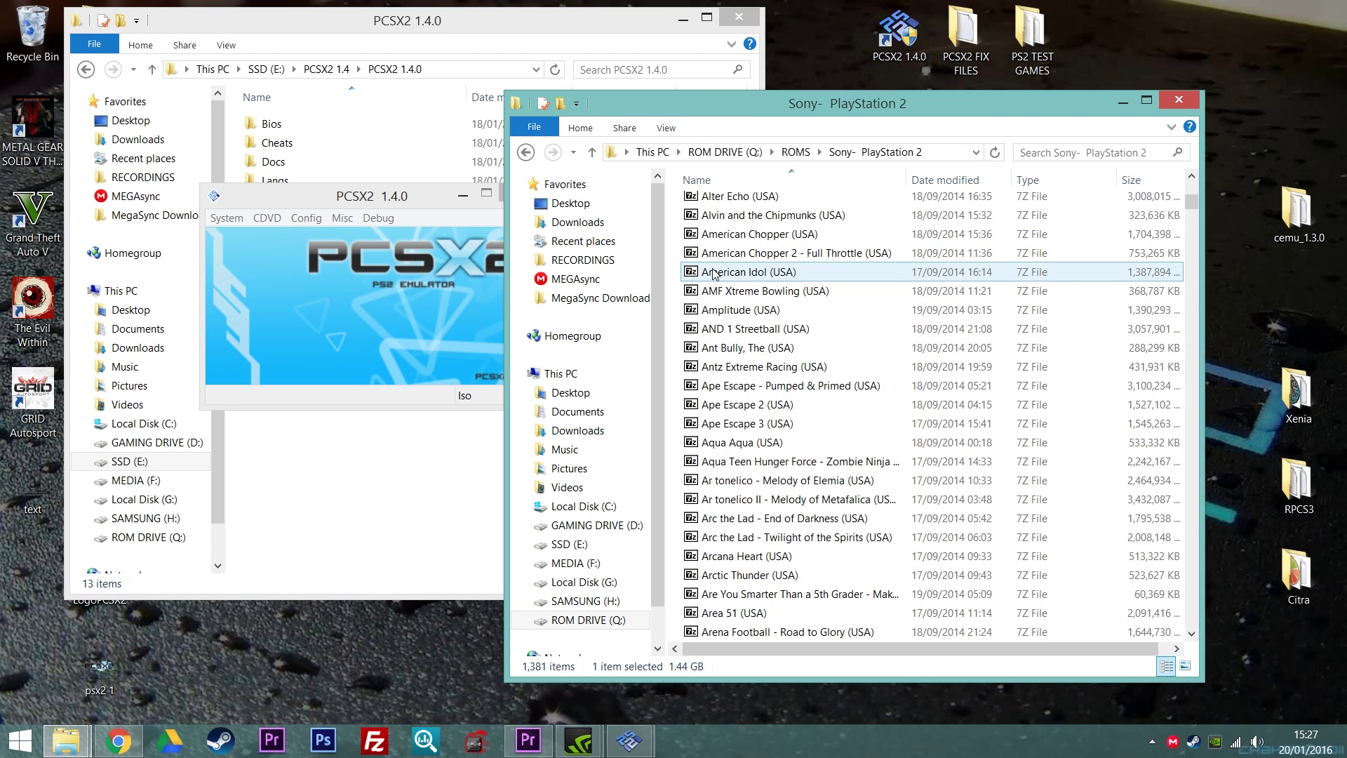
left_click(829, 502)
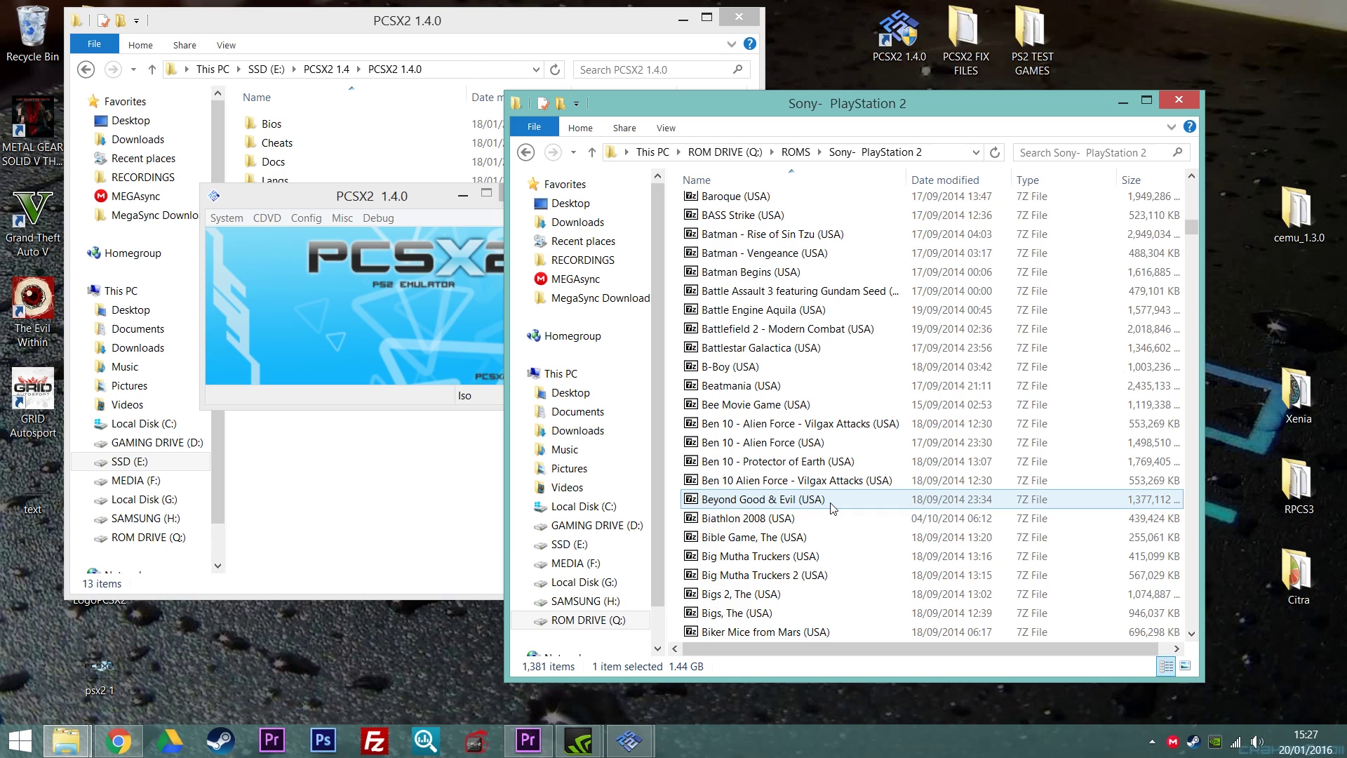
left_click(803, 316)
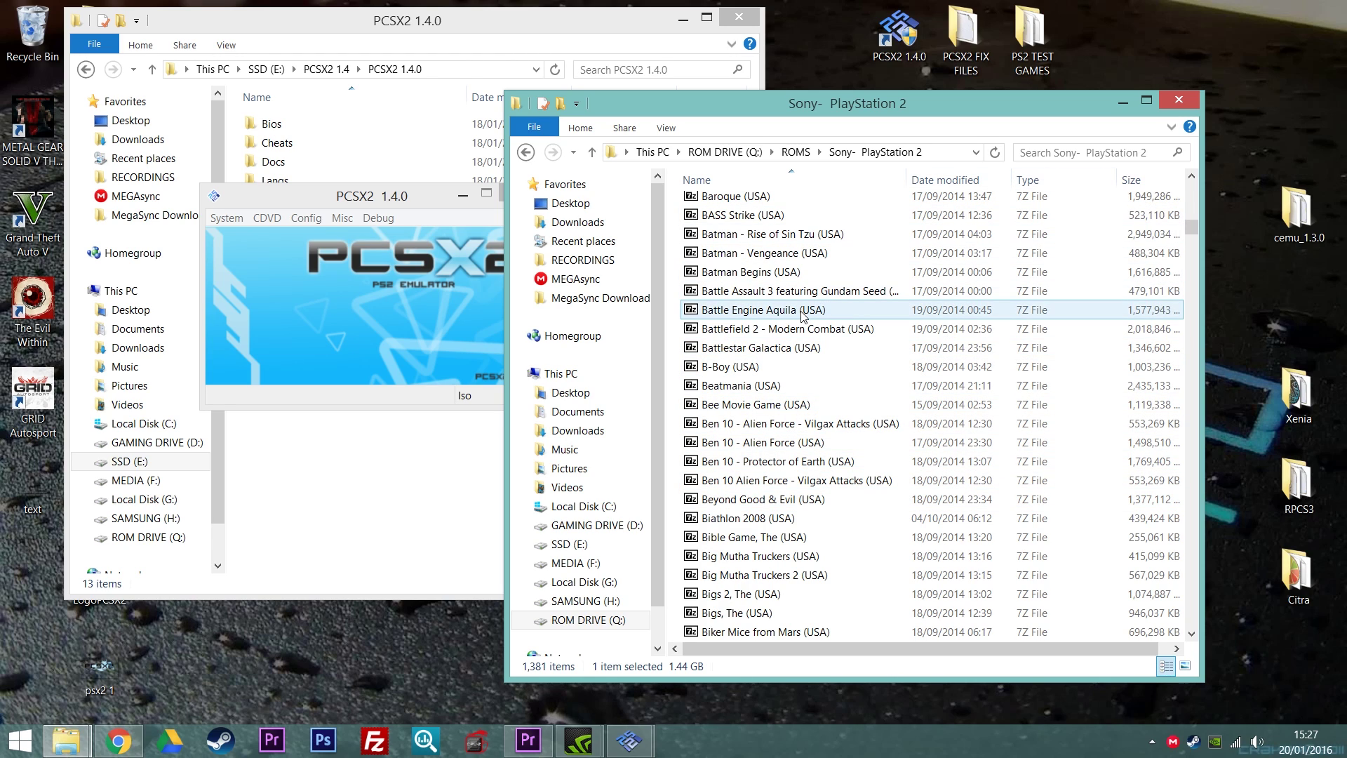
left_click(947, 348)
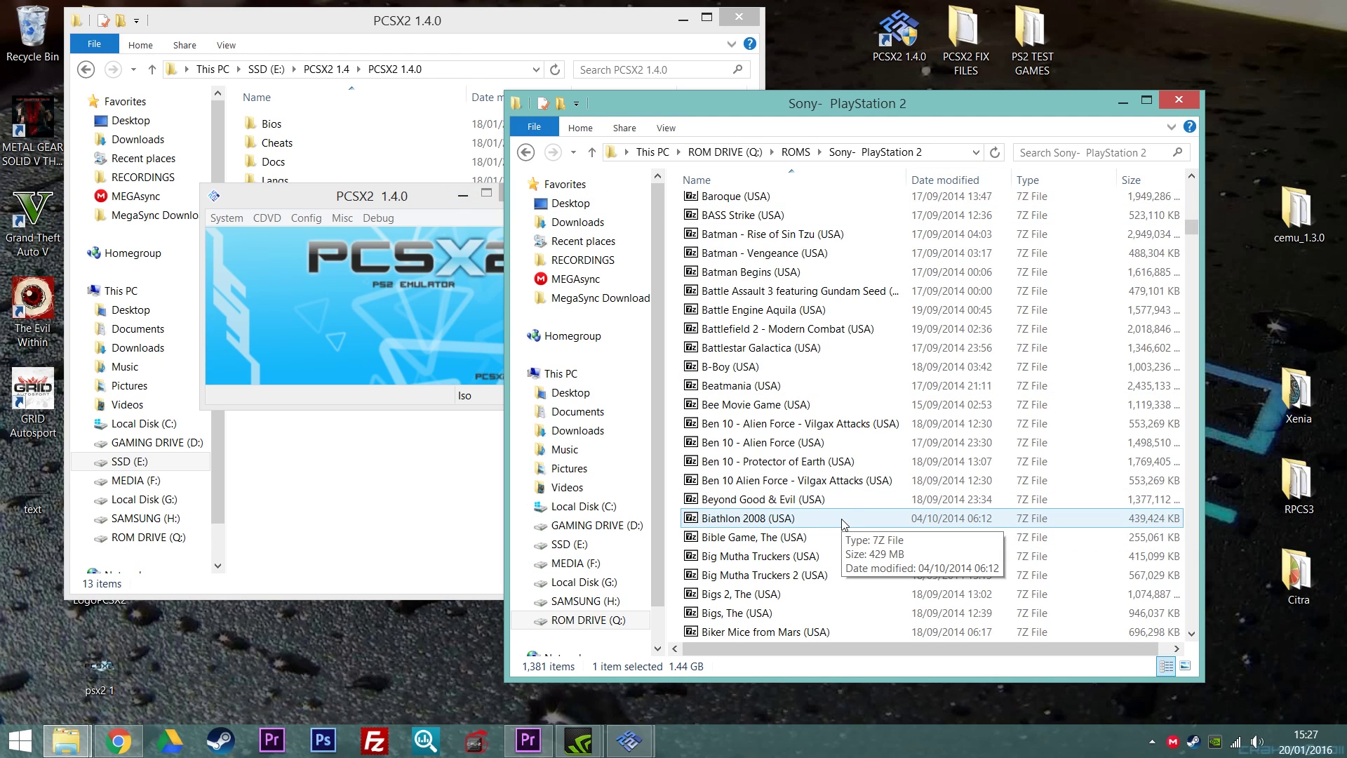
left_click(1190, 106)
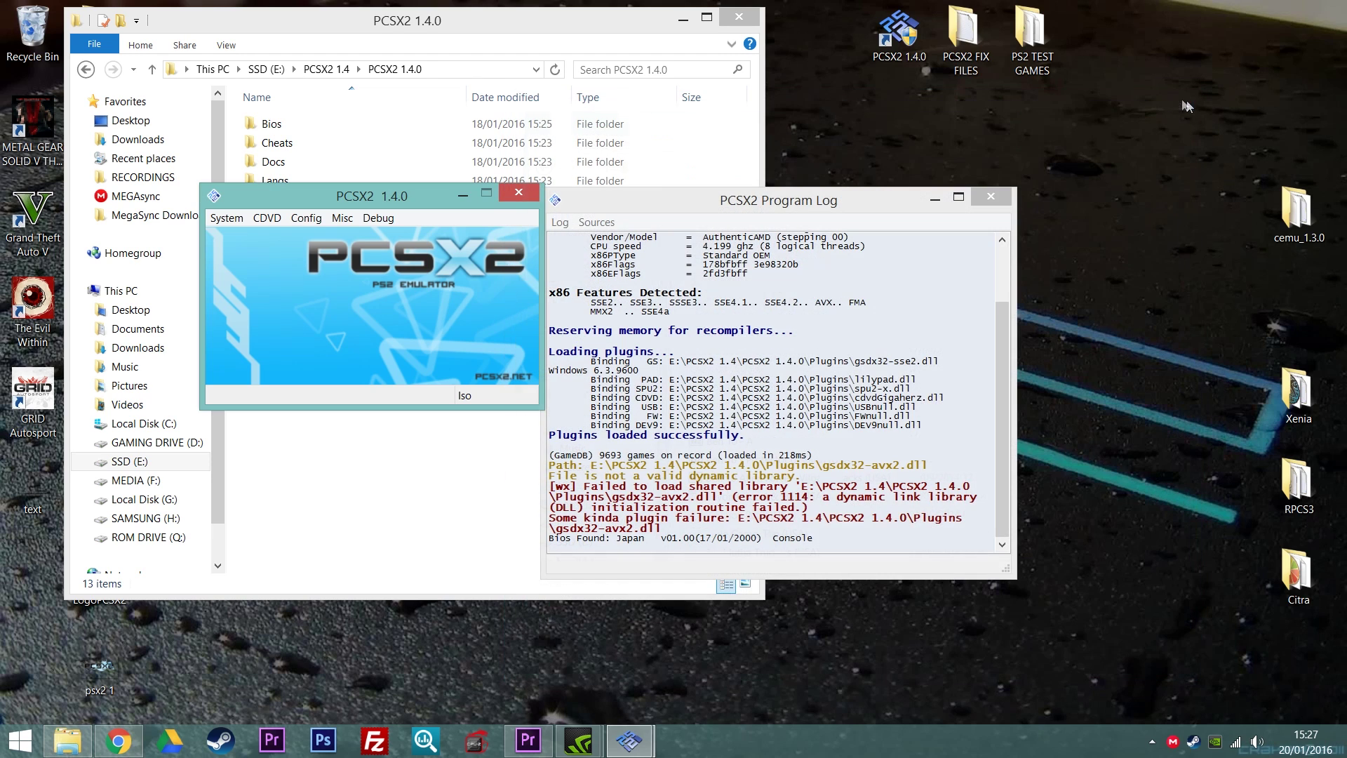
Open the desktop's PS2 TEST GAMES folder, return to PCSX2 and load Rogue Galaxy (USA) from that folder as the disc image
double_click(1054, 61)
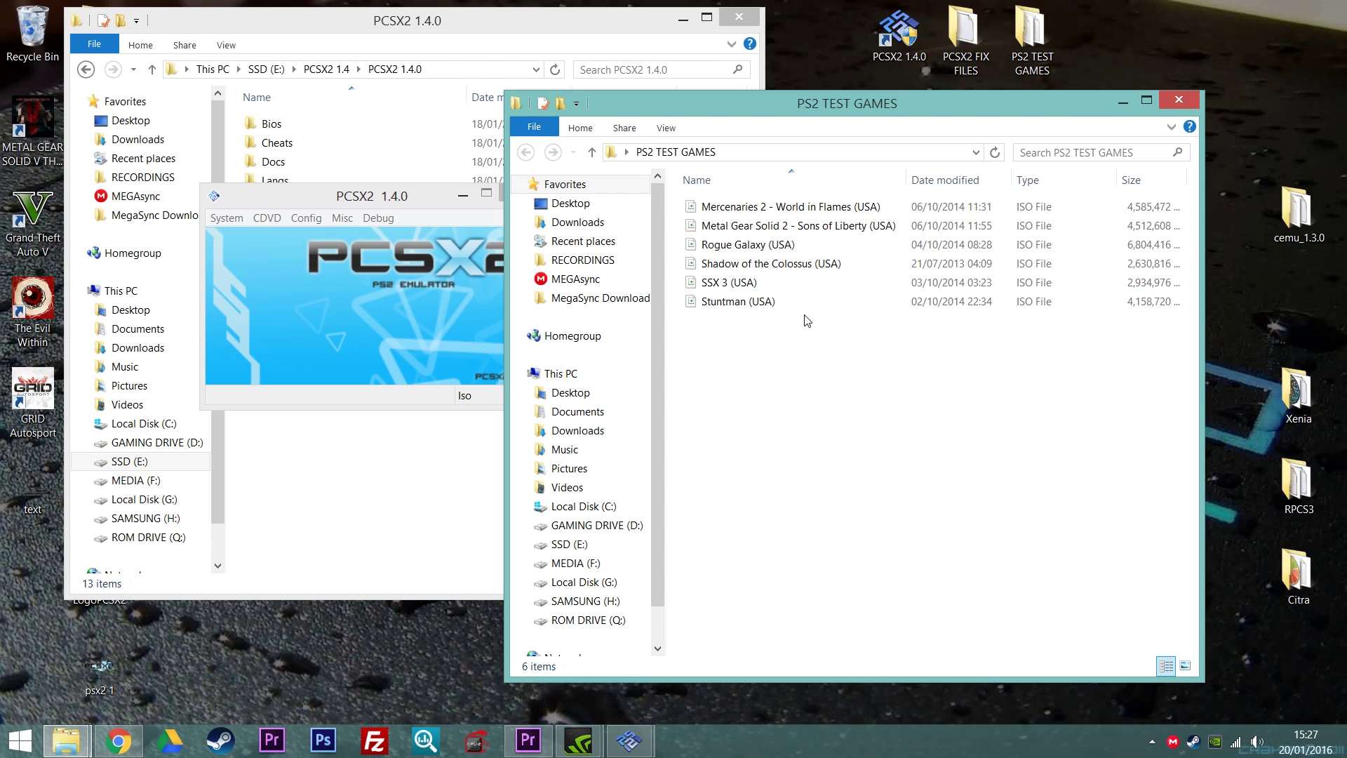
left_click(340, 198)
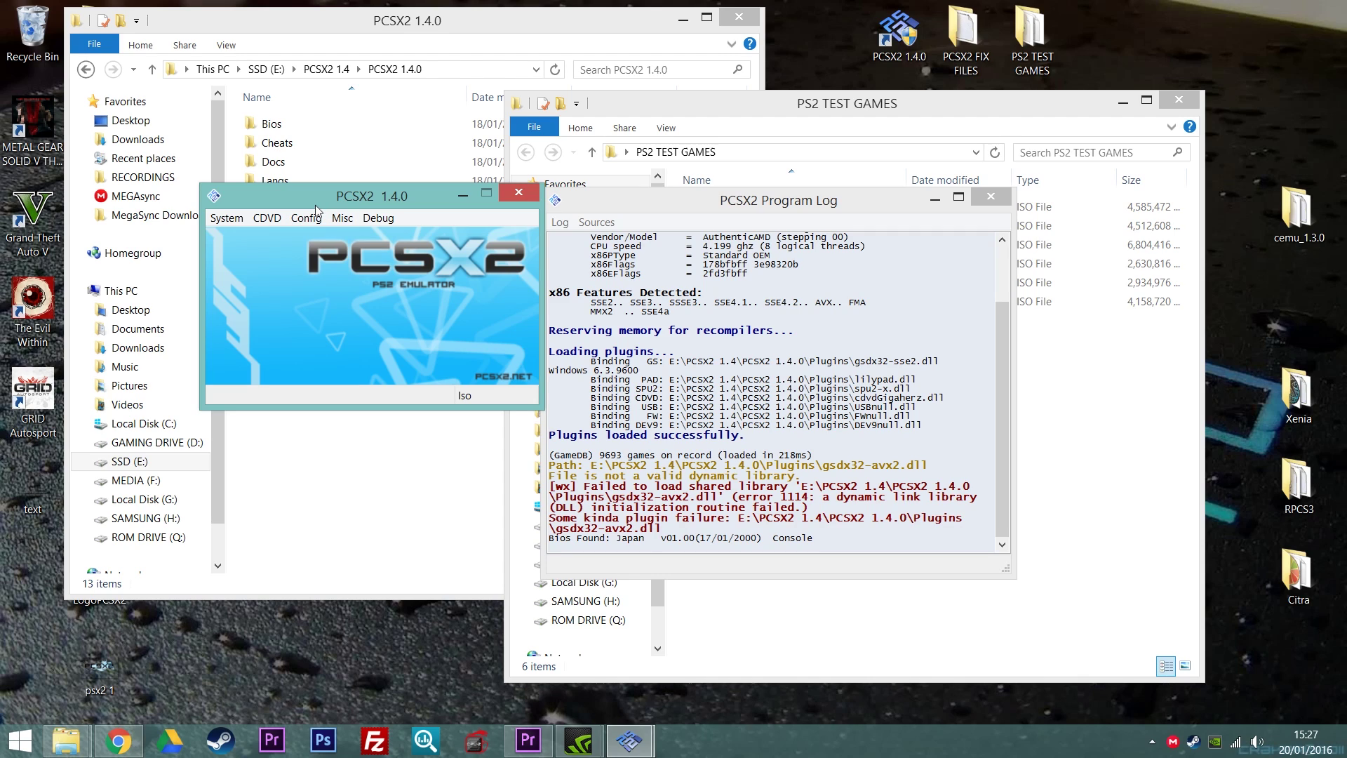
left_click(273, 226)
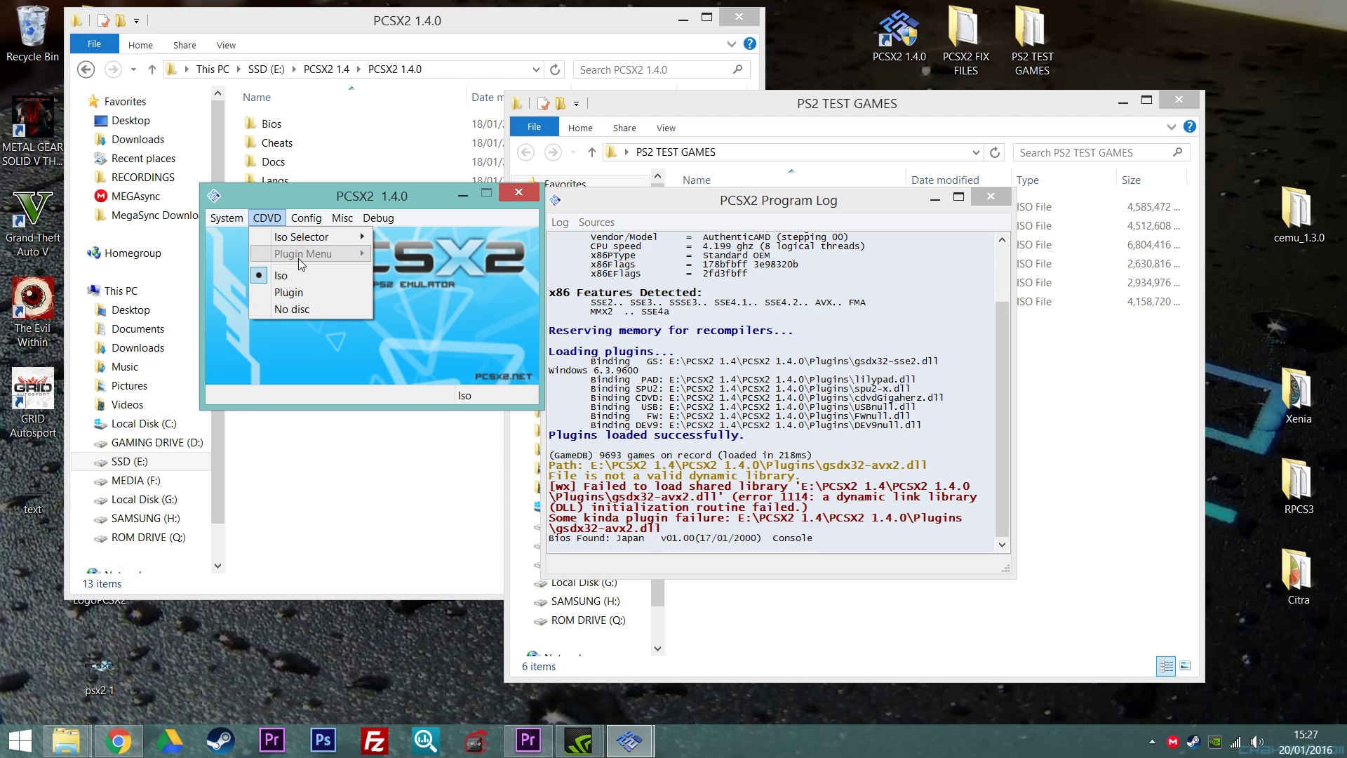
mouse_move(298, 243)
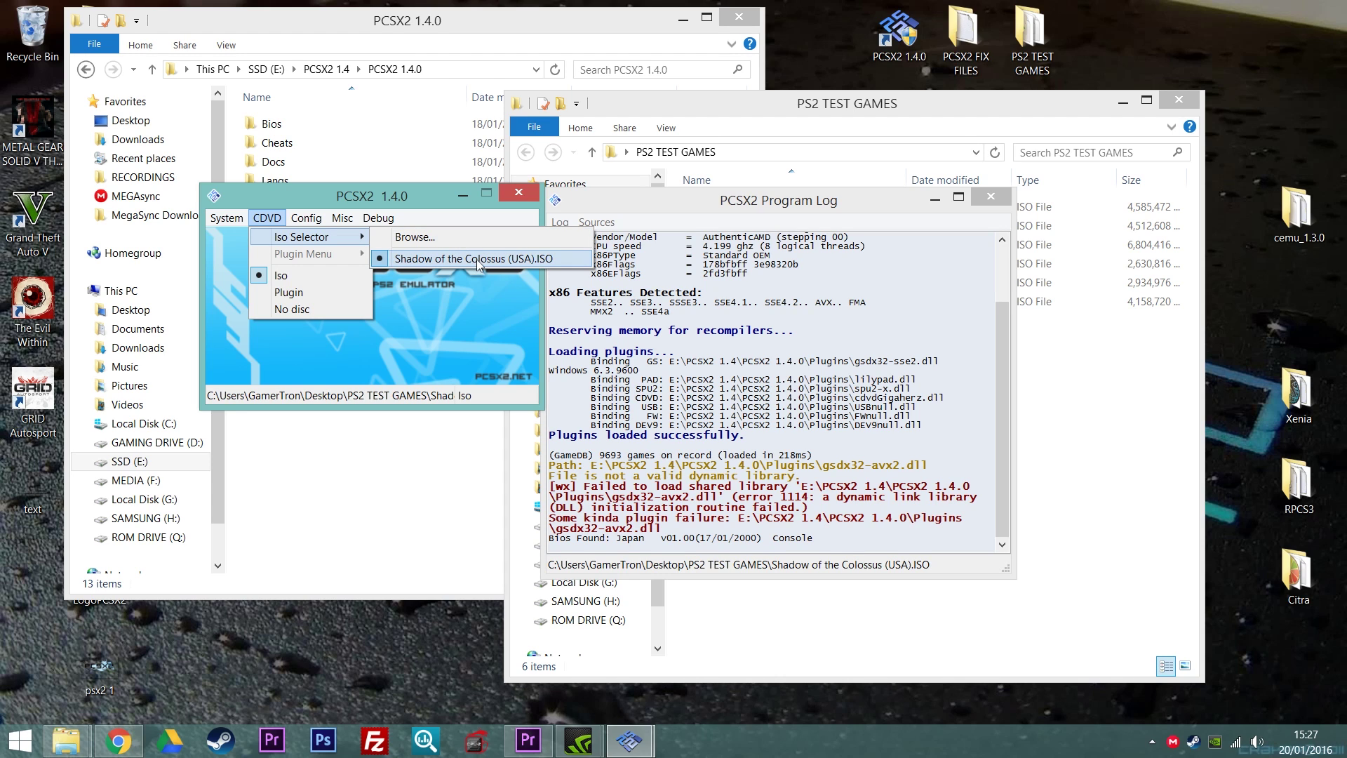
left_click(458, 240)
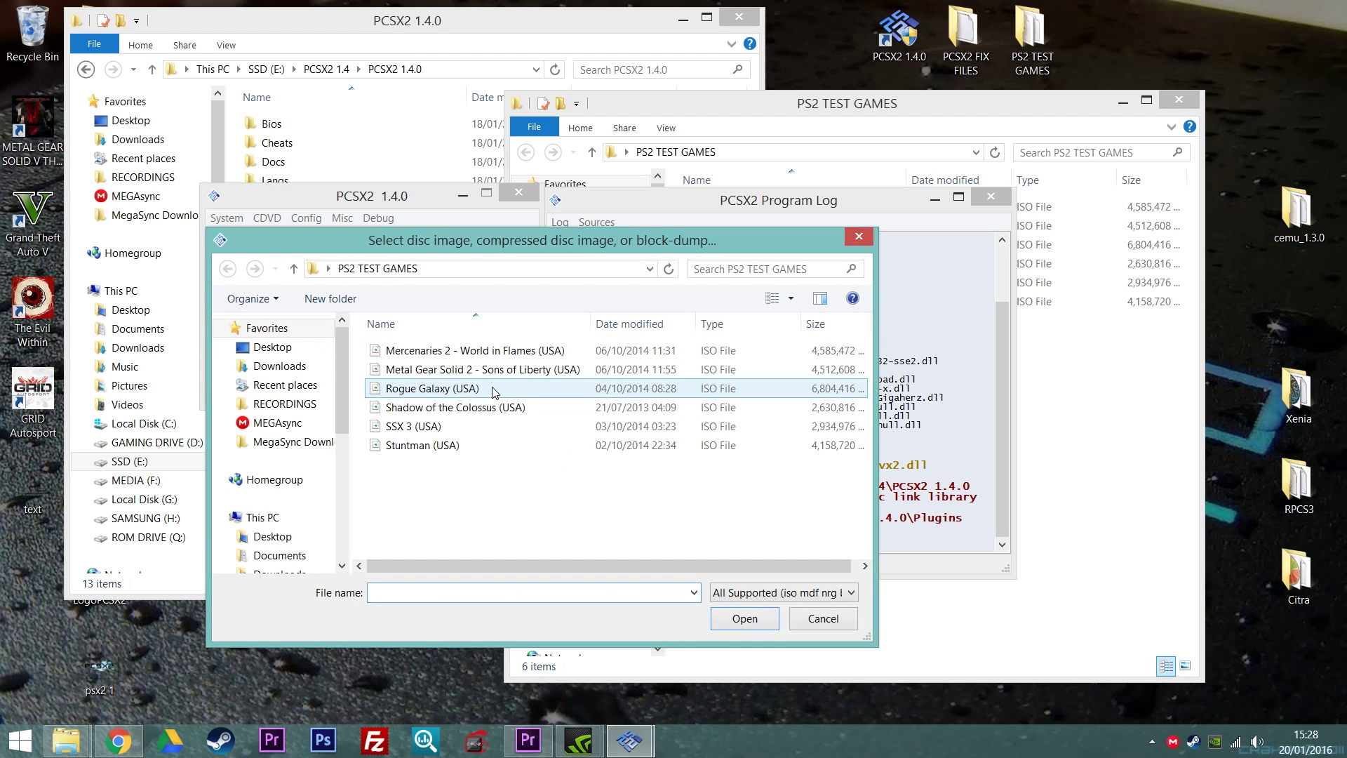
left_click(544, 390)
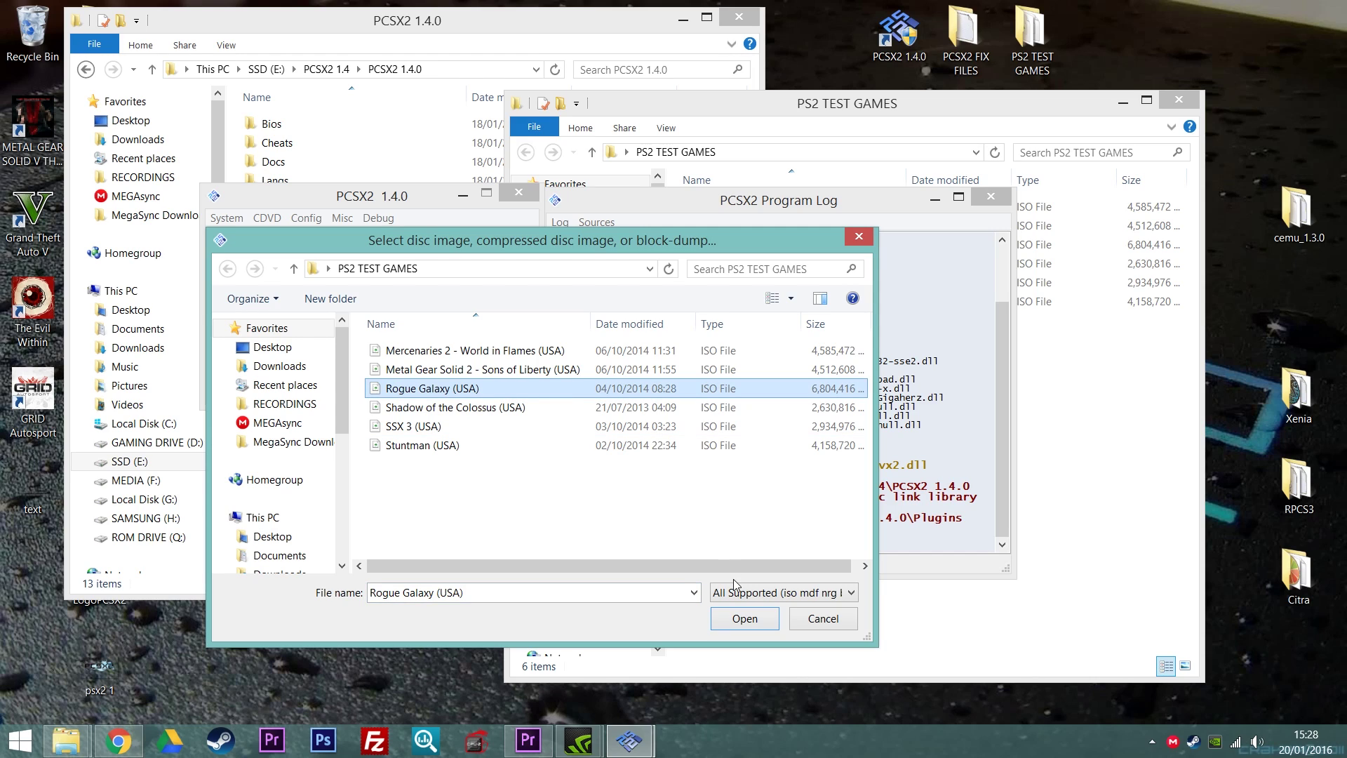
left_click(757, 625)
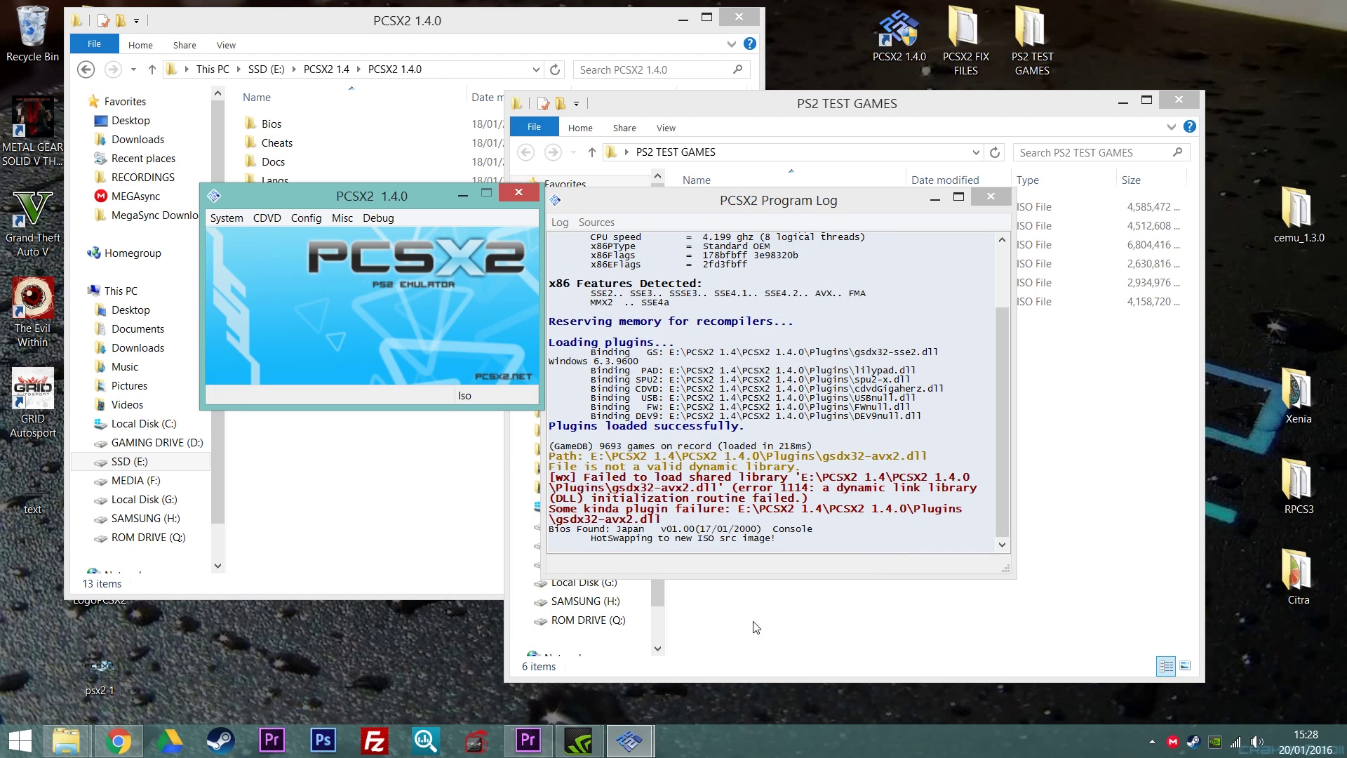
Check that Rogue Galaxy (USA).iso is the selected ISO, and start the game with Boot CDVD (fast)
left_click(225, 219)
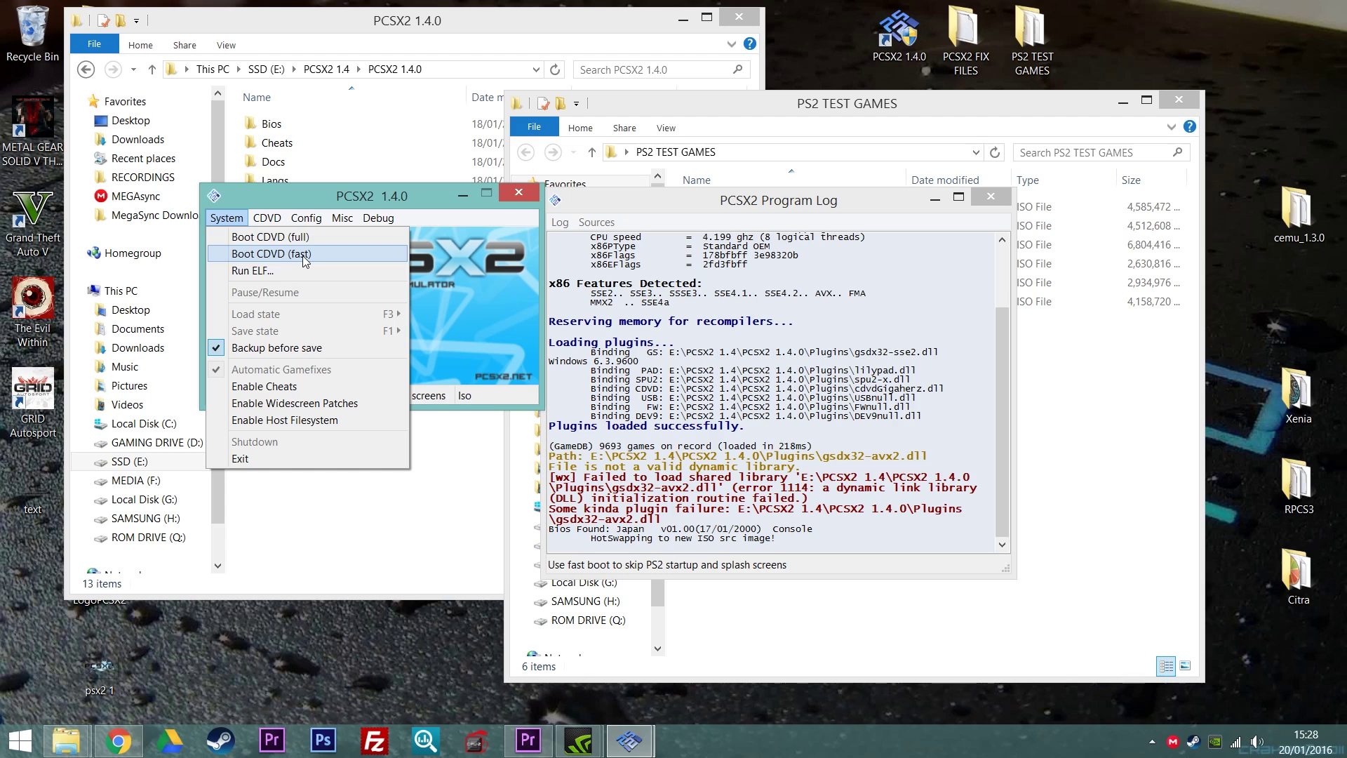
mouse_move(265, 220)
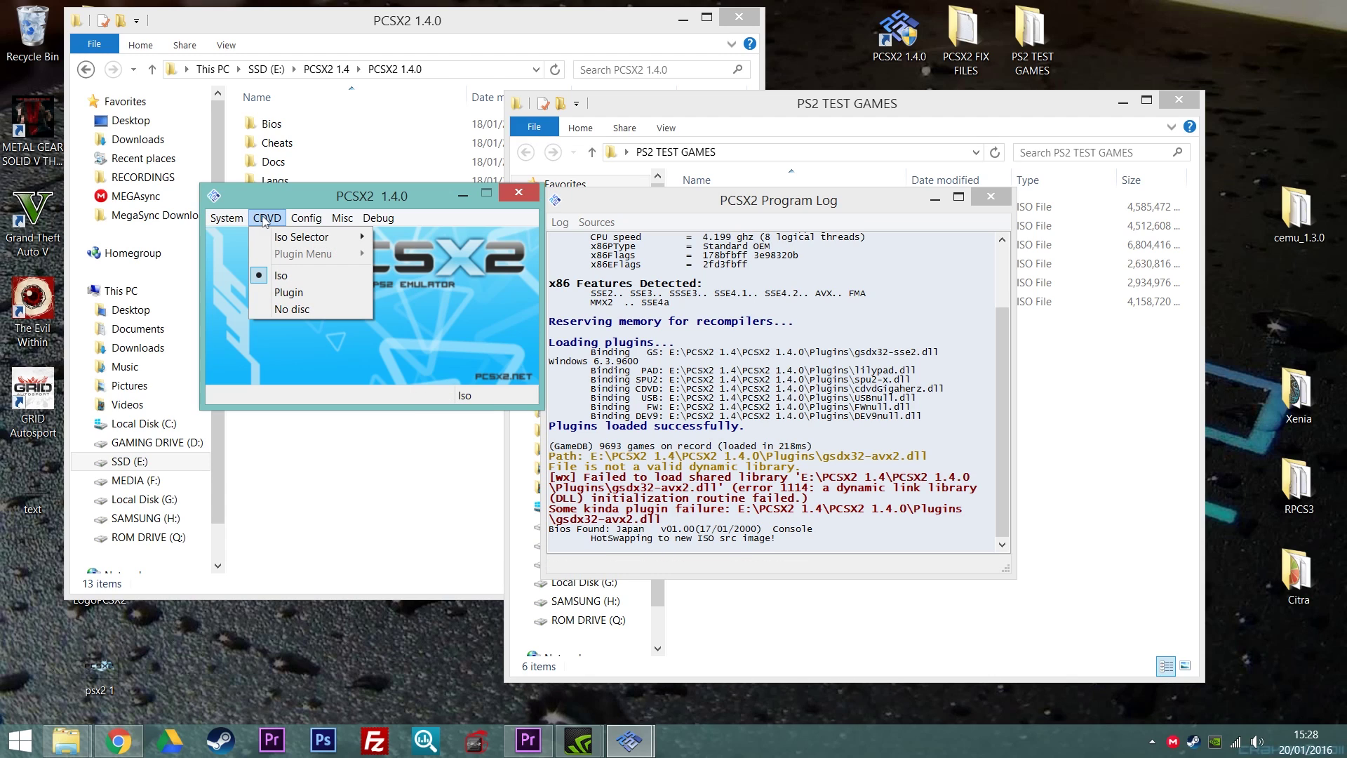
mouse_move(347, 237)
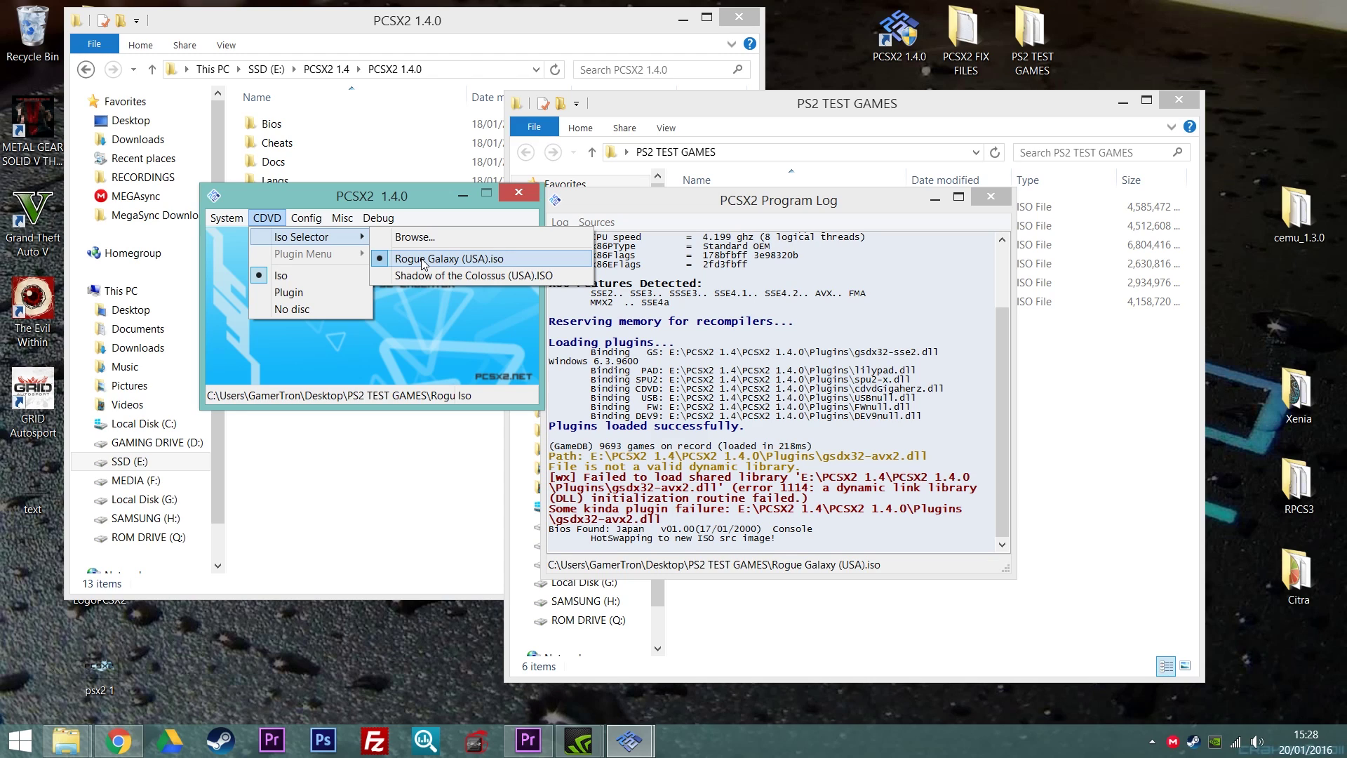
mouse_move(221, 221)
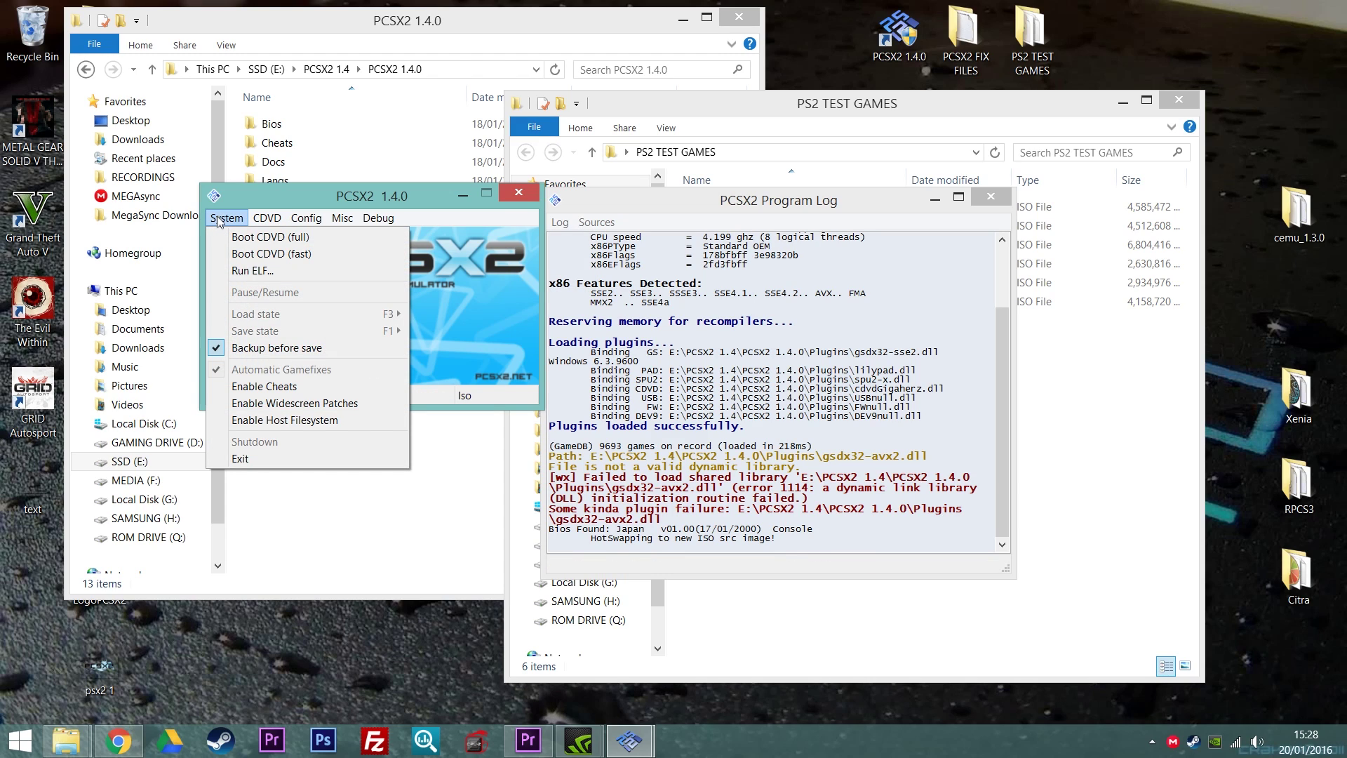
left_click(258, 255)
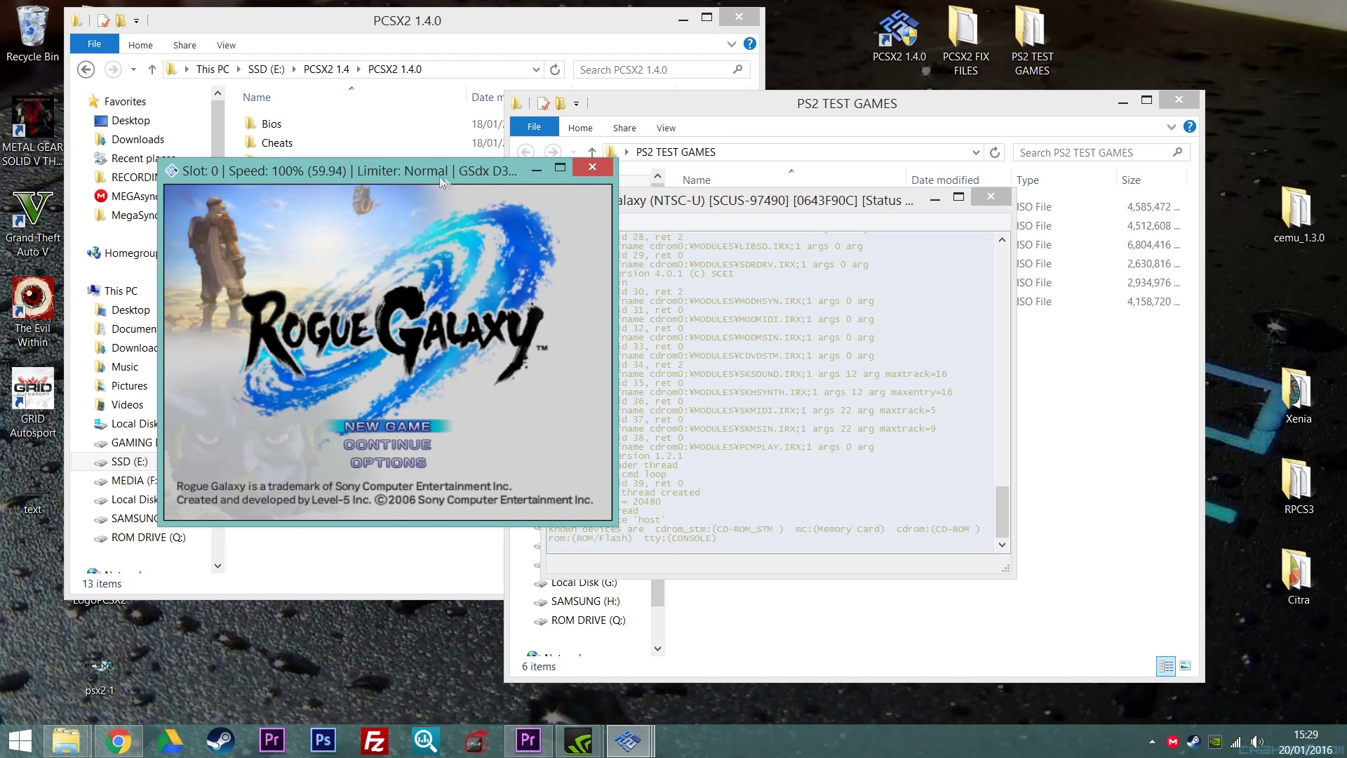
Enlarge the Rogue Galaxy game window to fill most of the desktop, and move it near the upper edge
left_click_drag(427, 175, 441, 110)
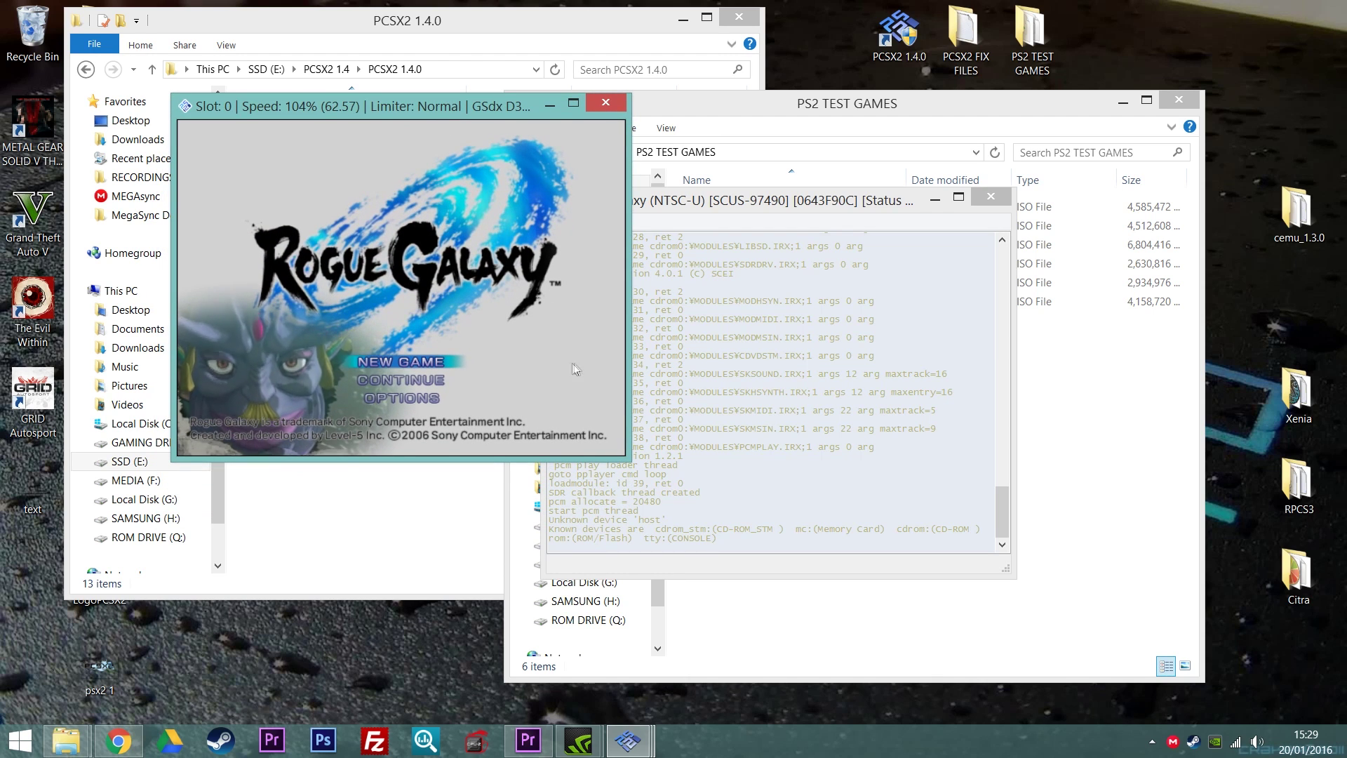
left_click_drag(629, 459, 1191, 697)
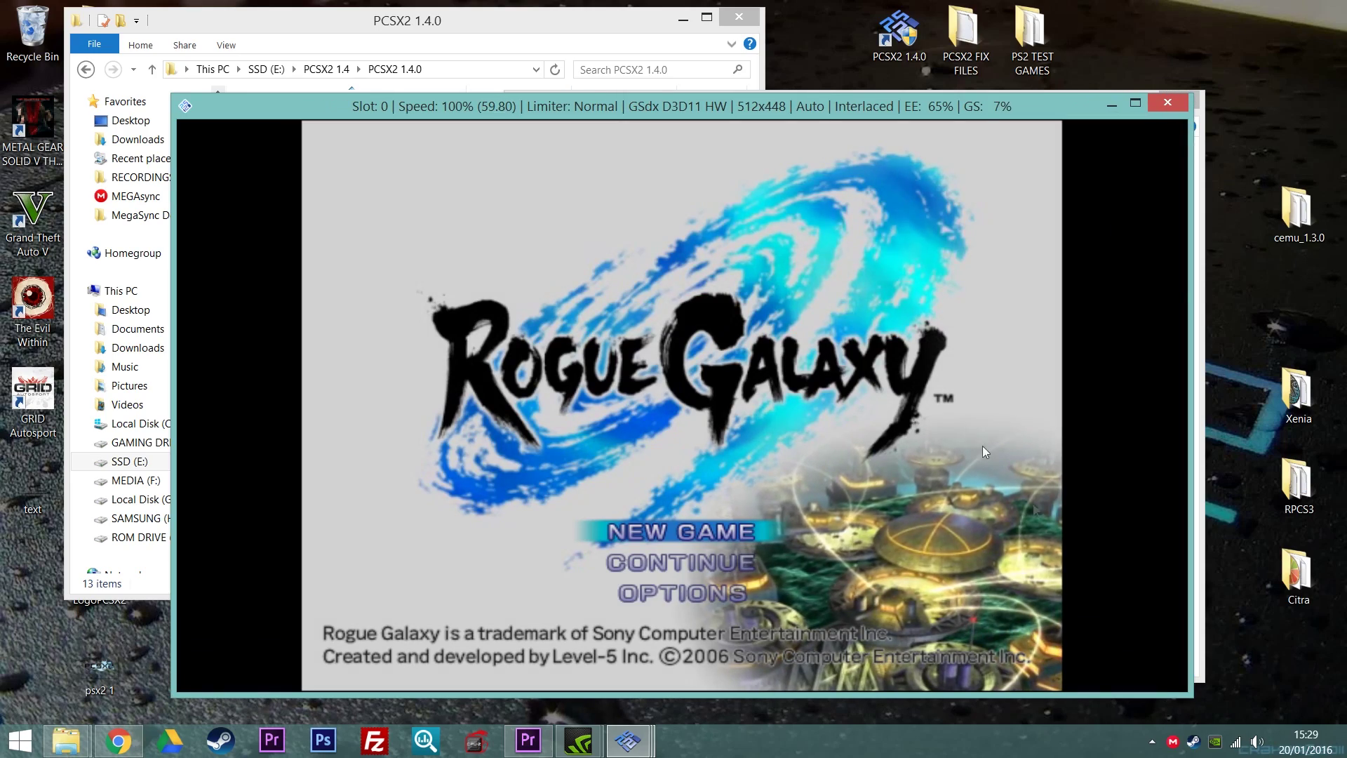
left_click_drag(614, 105, 591, 58)
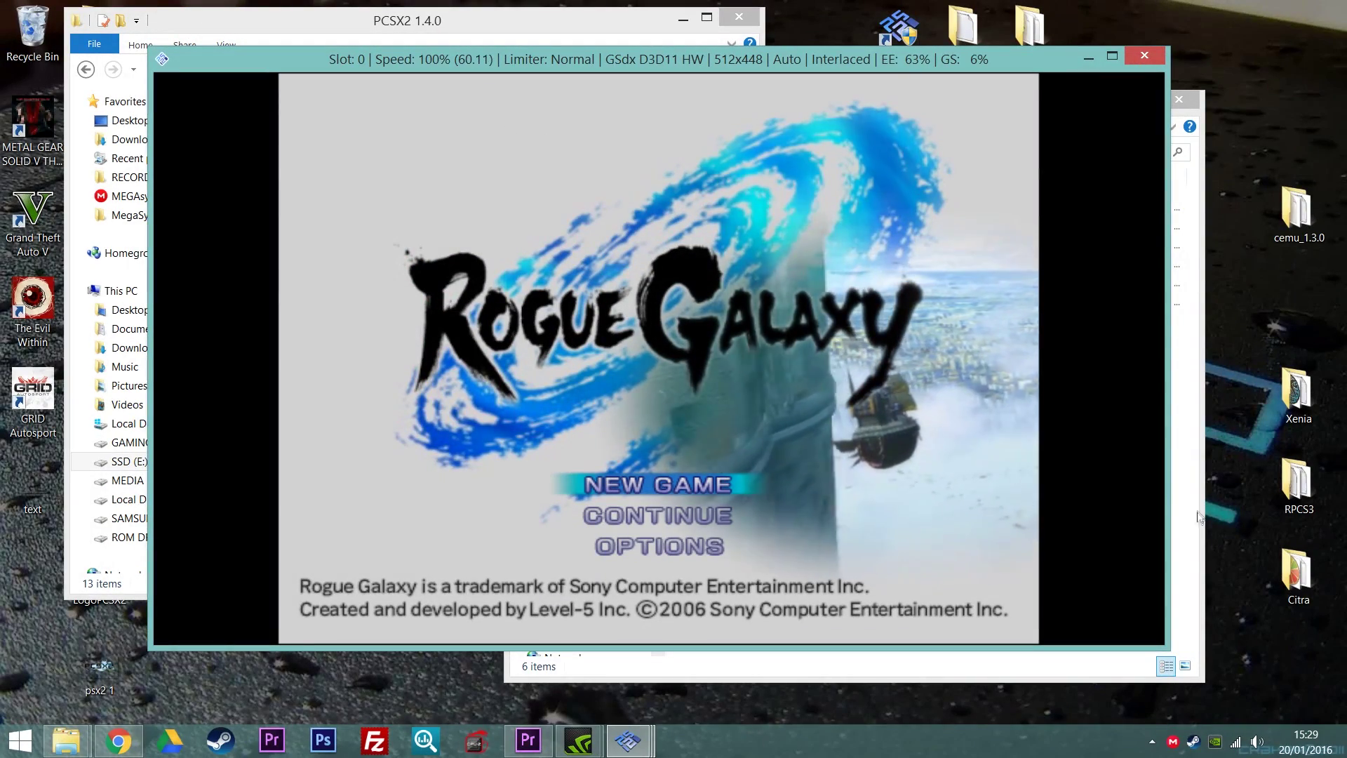
Open the system Volume Mixer and toggle the mute setting of the running PCSX2 game
left_click(1257, 741)
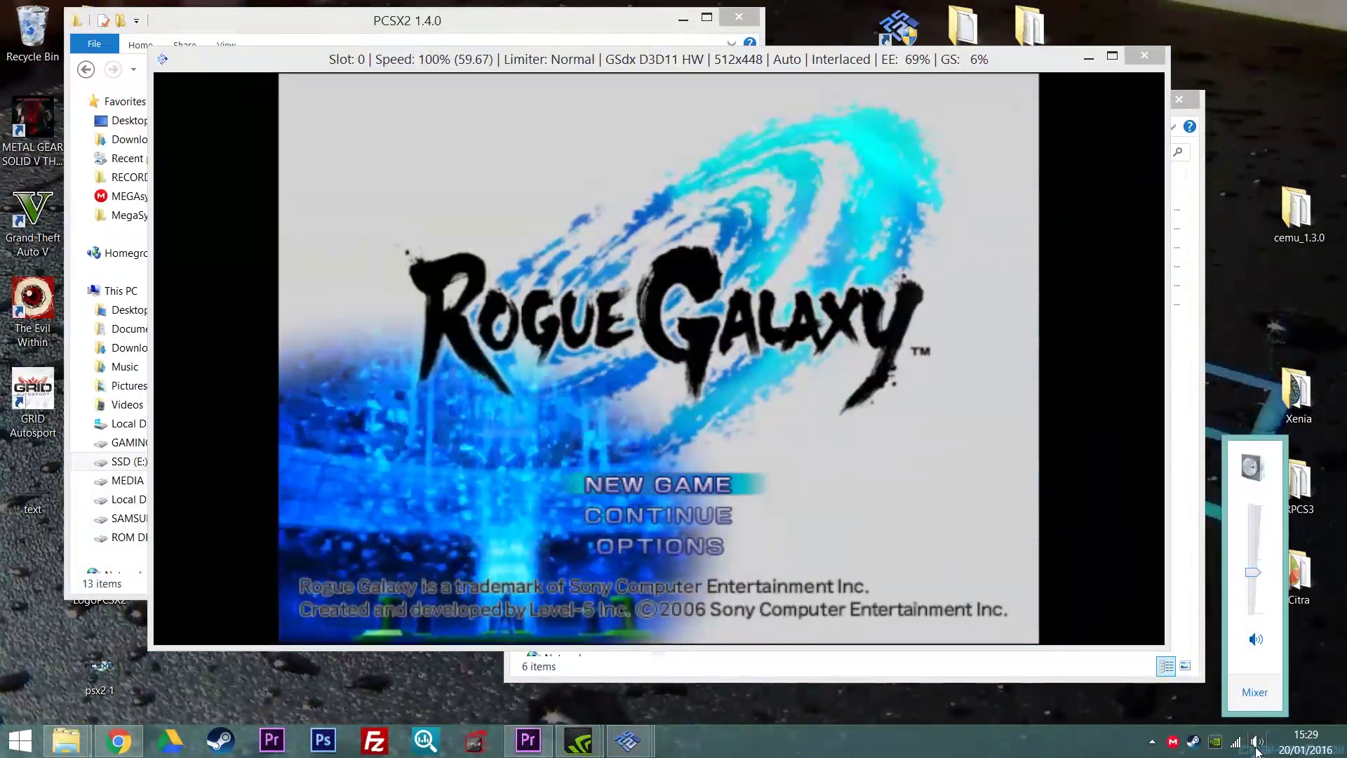
left_click(1254, 692)
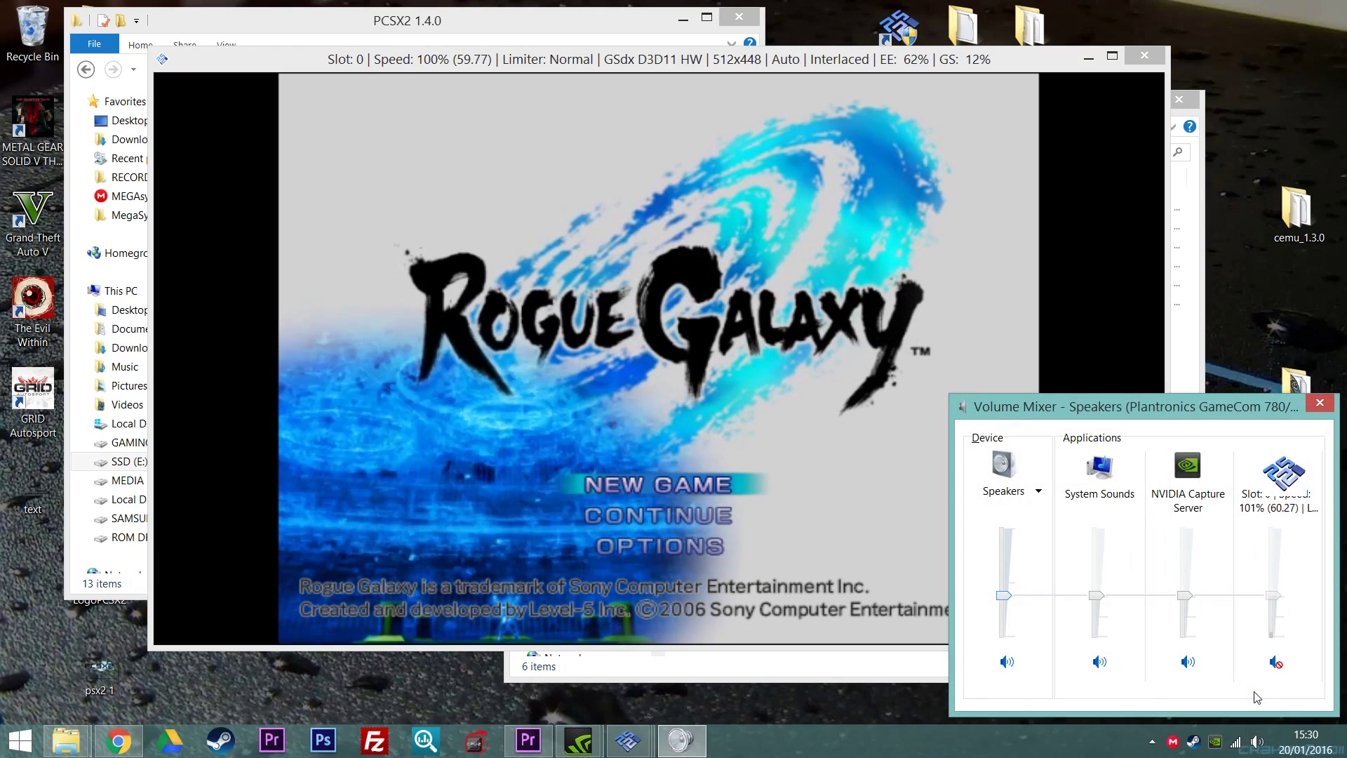
left_click(1273, 660)
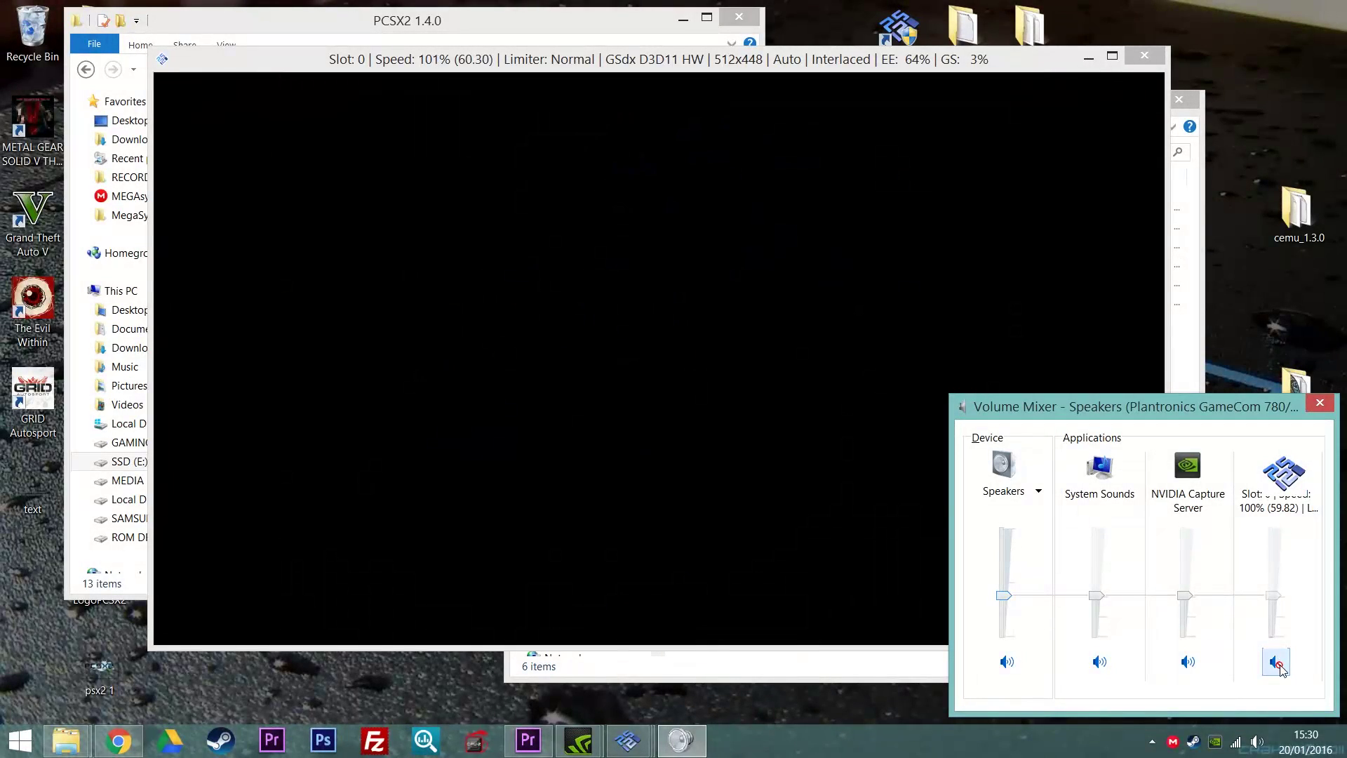
Mute the running Rogue Galaxy game in the Volume Mixer, and close the game window and the mixer after viewing the intro
left_click(1276, 663)
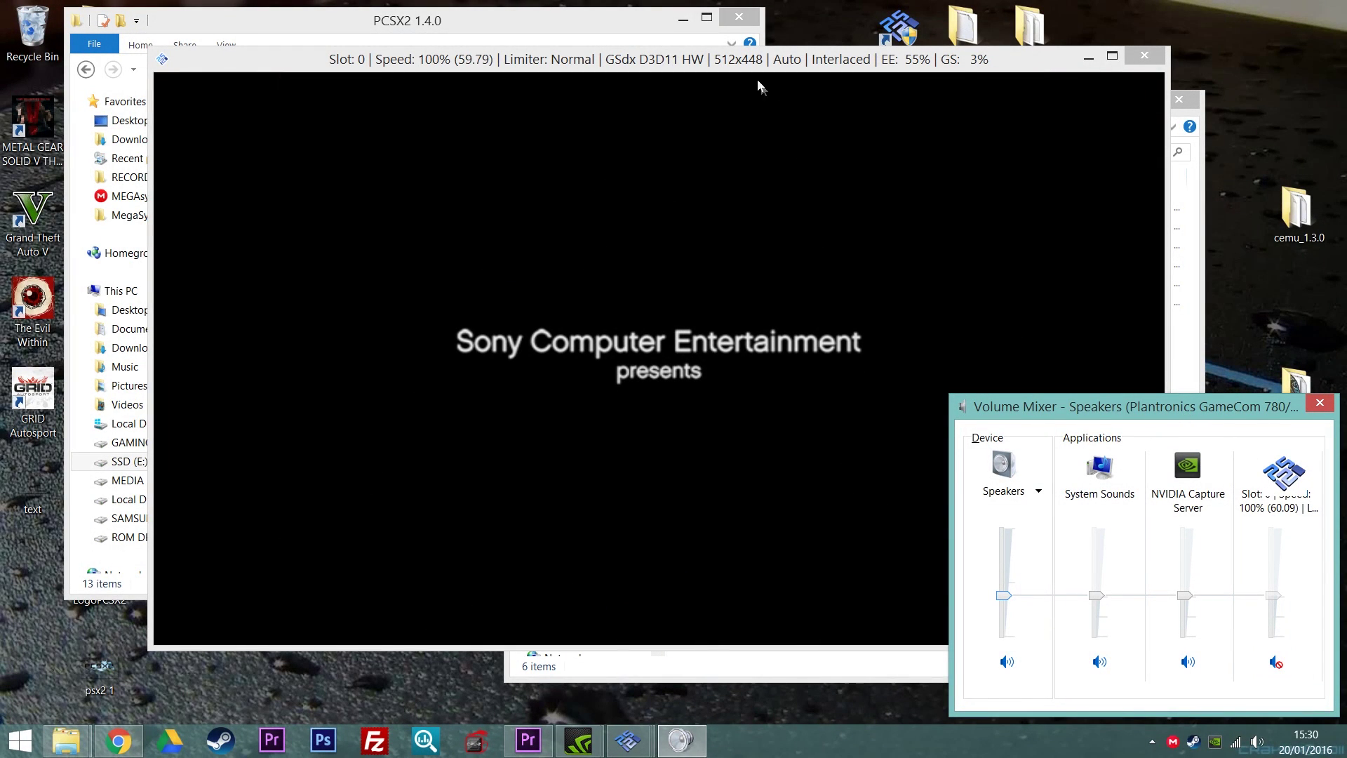
left_click(730, 65)
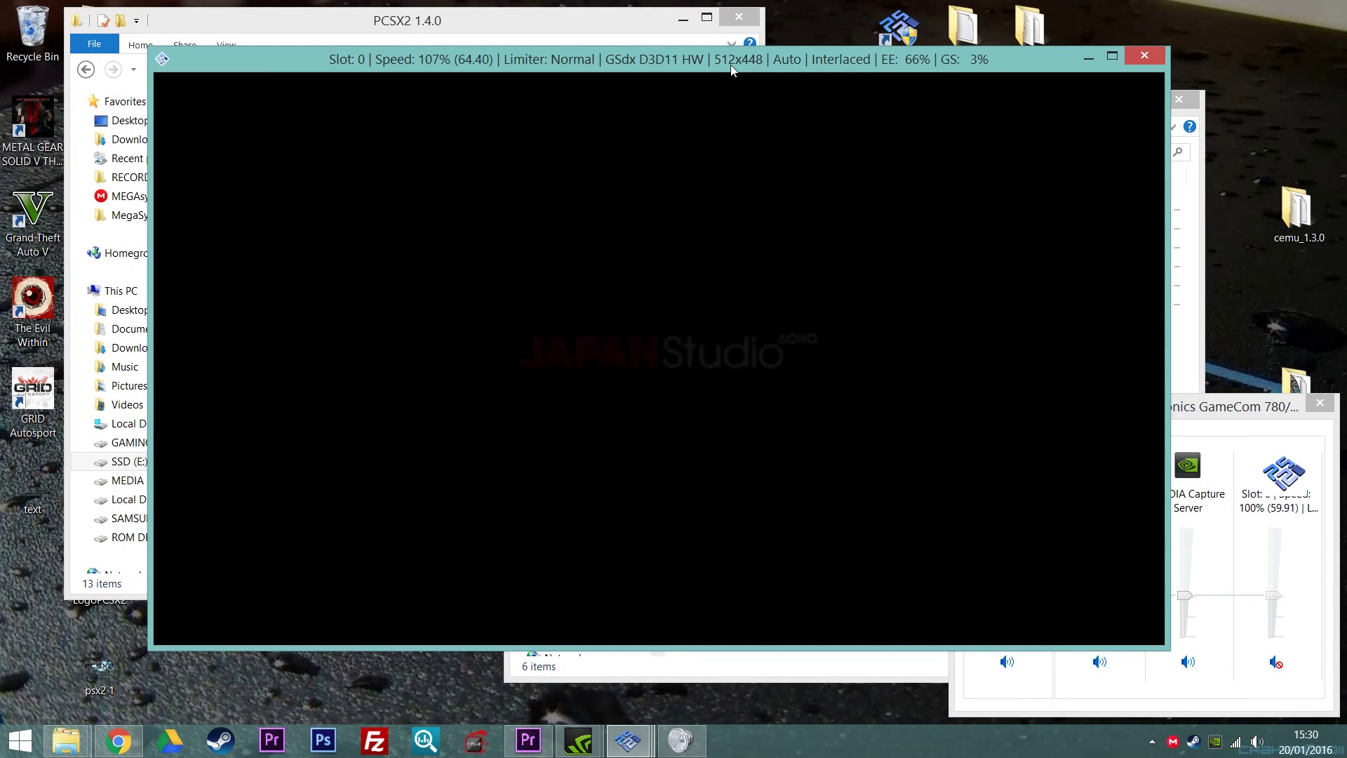
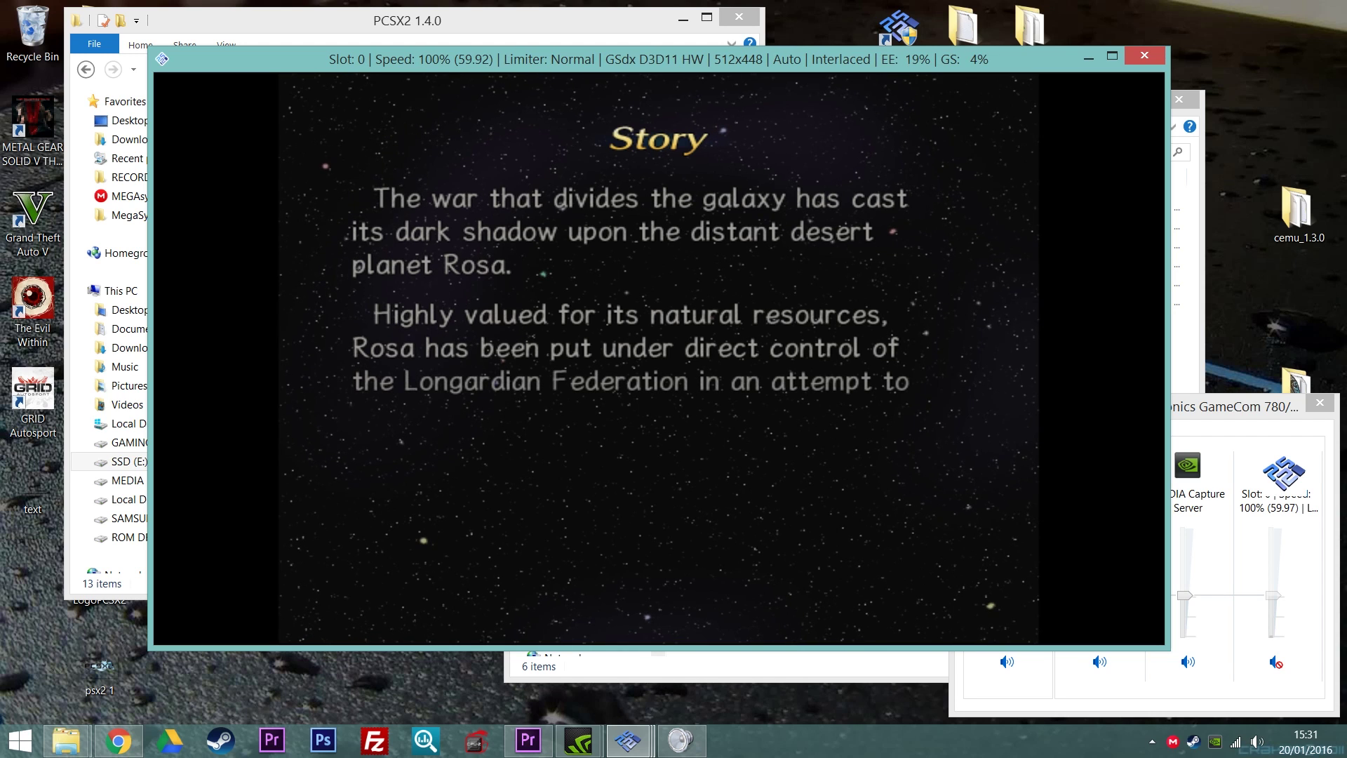
left_click(1141, 61)
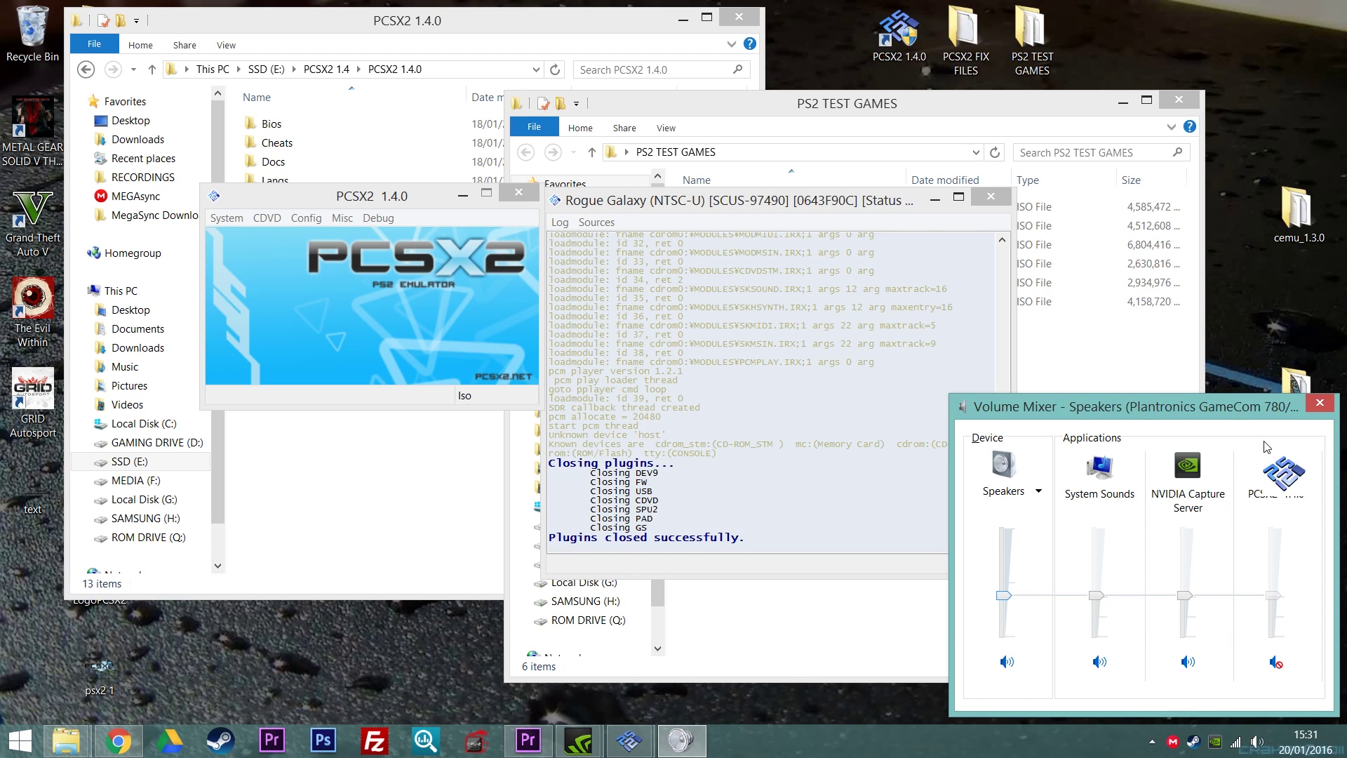
left_click(1312, 406)
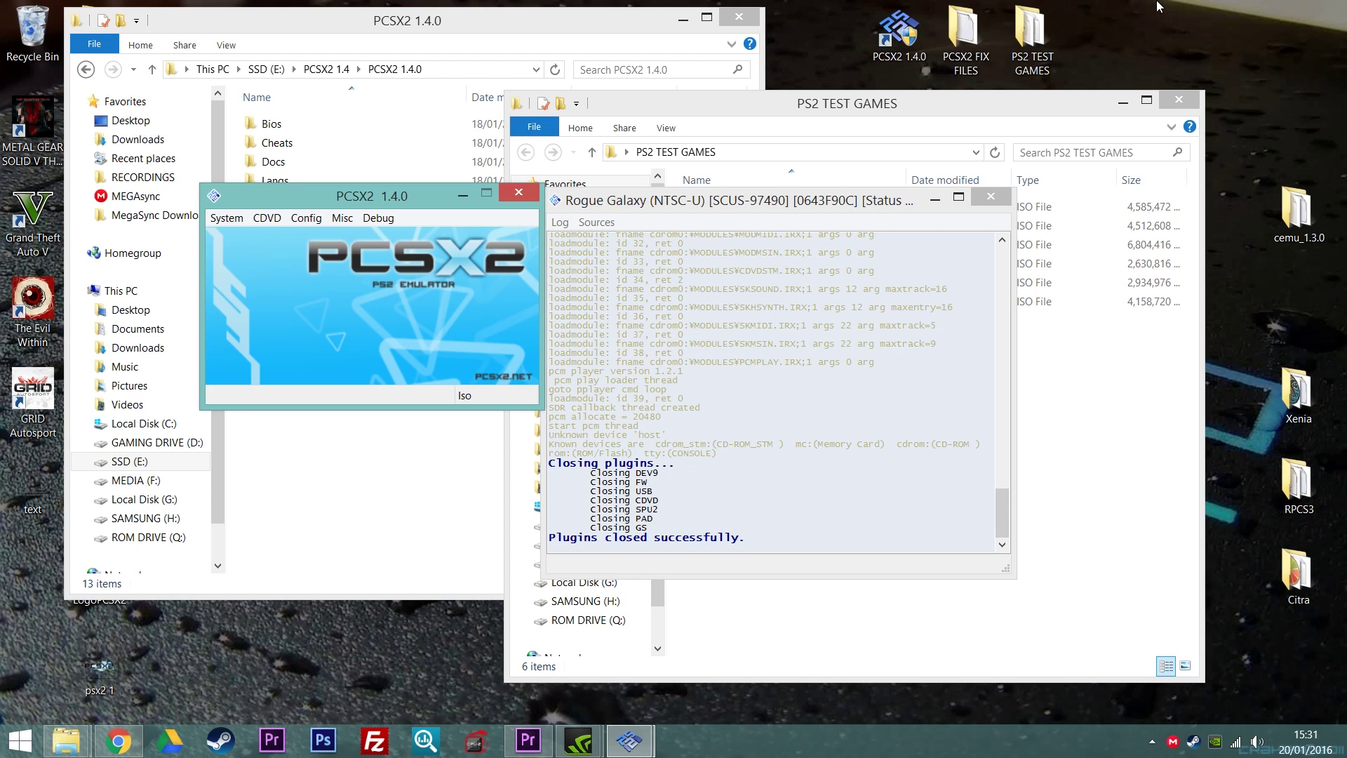
Highlight Shadow of the Colossus (USA) in the PS2 TEST GAMES folder, and swap PCSX2's disc to Shadow of the Colossus (USA).ISO
left_click(918, 110)
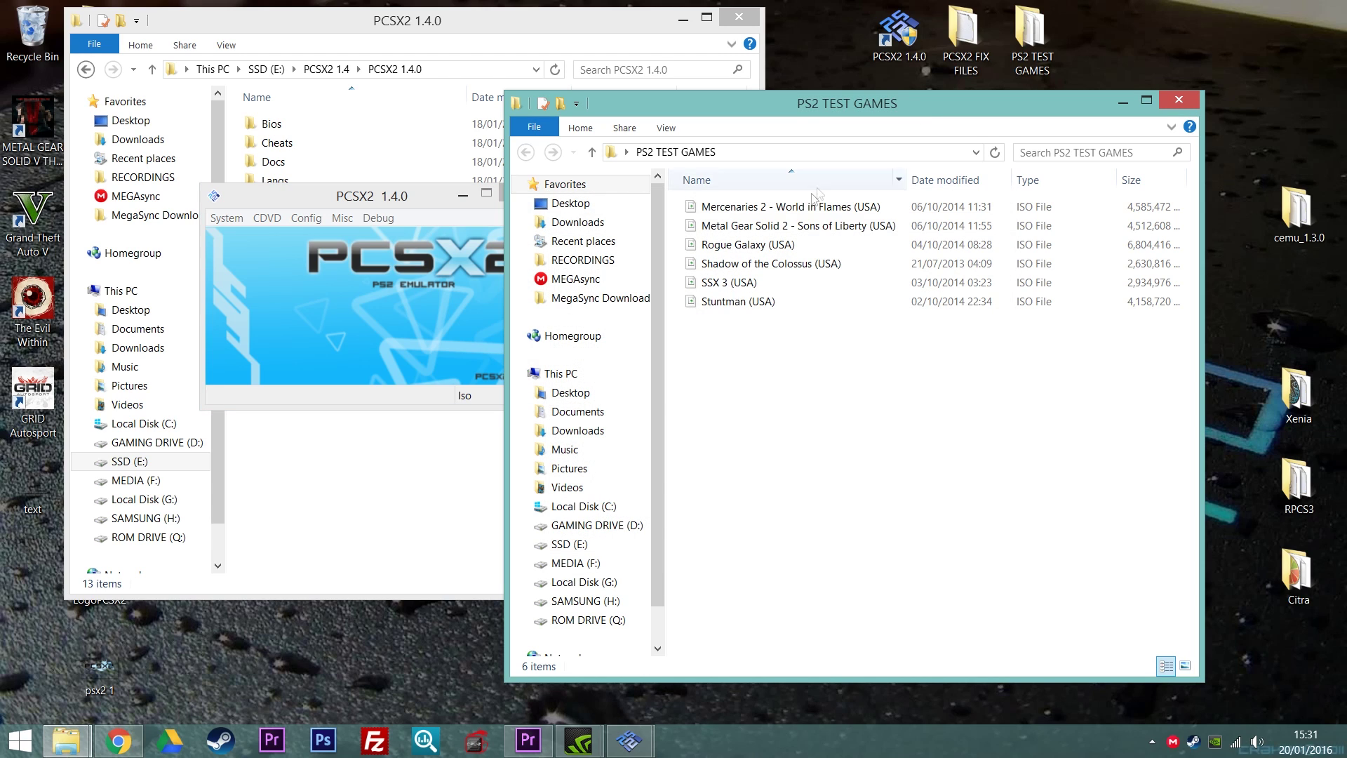
left_click(803, 267)
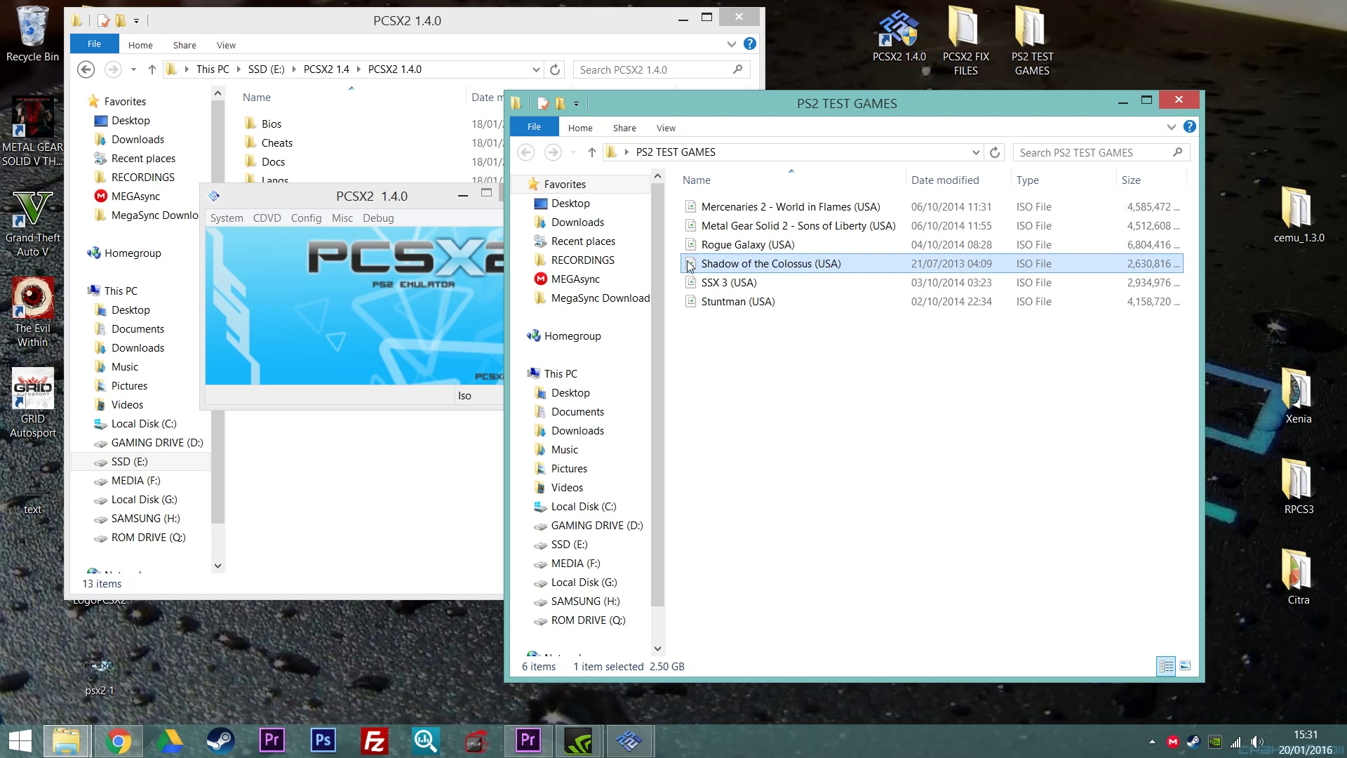
left_click(412, 202)
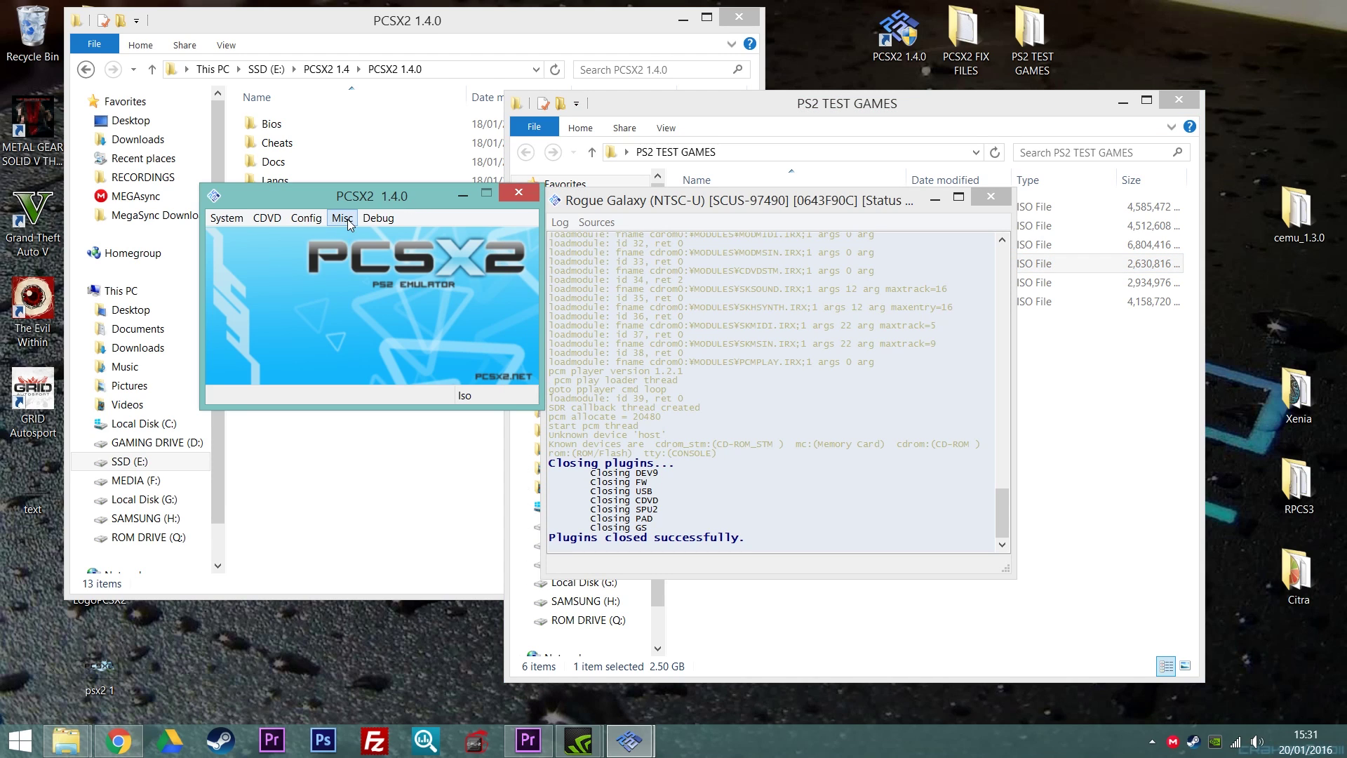
left_click(284, 223)
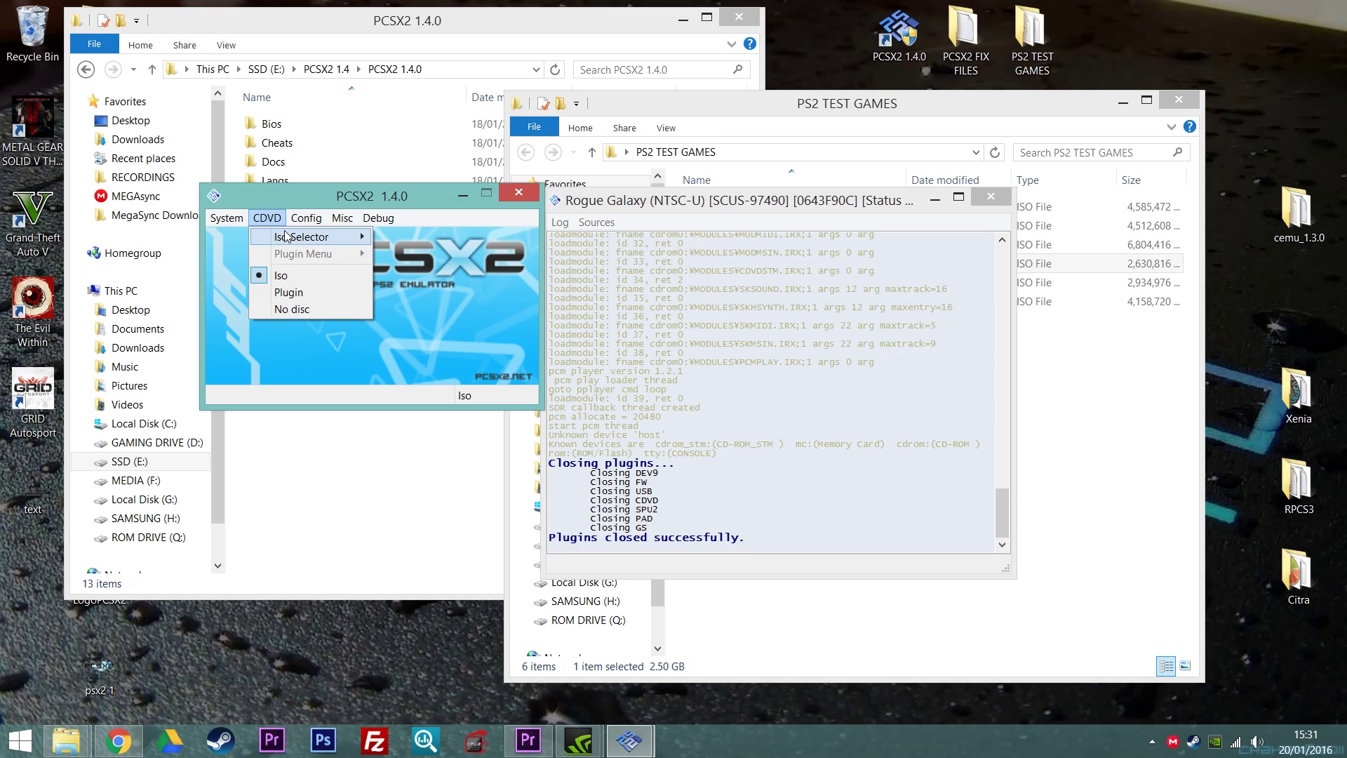
mouse_move(286, 235)
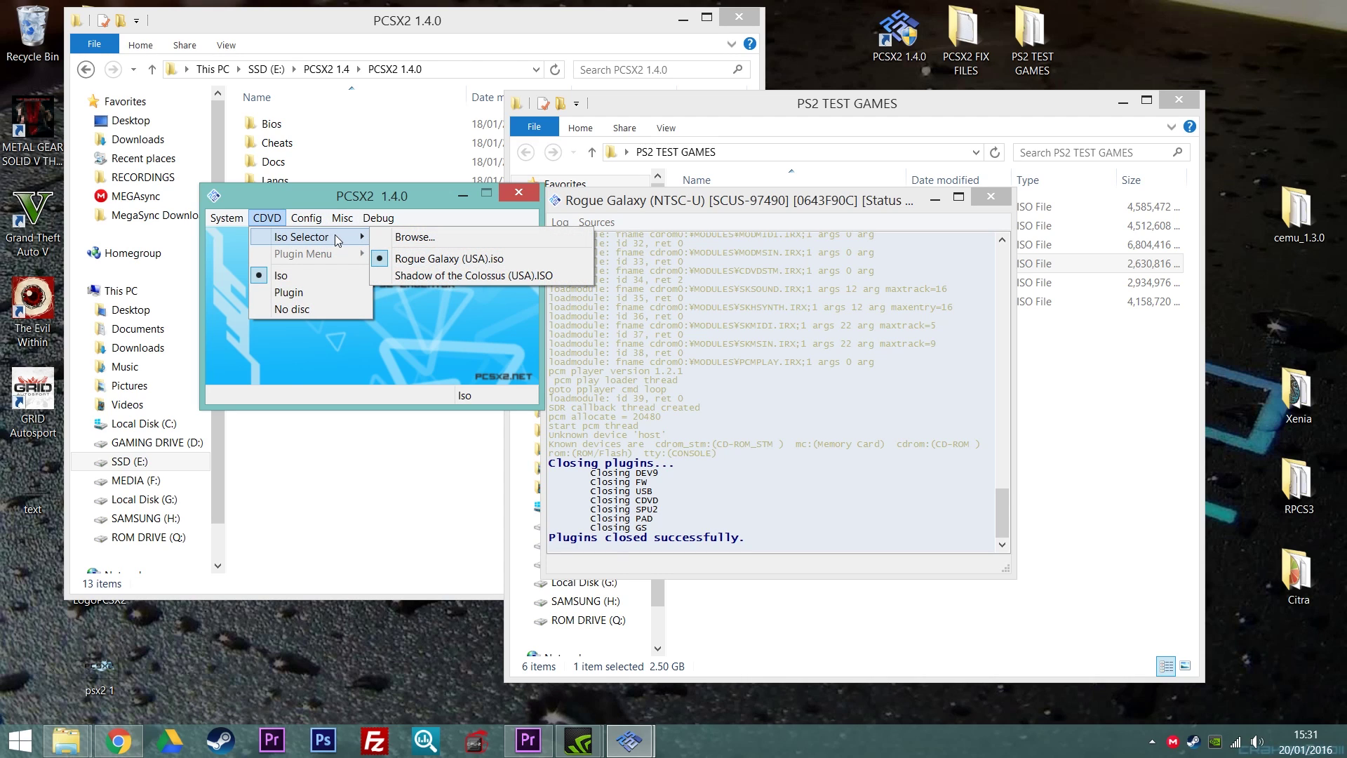
left_click(456, 275)
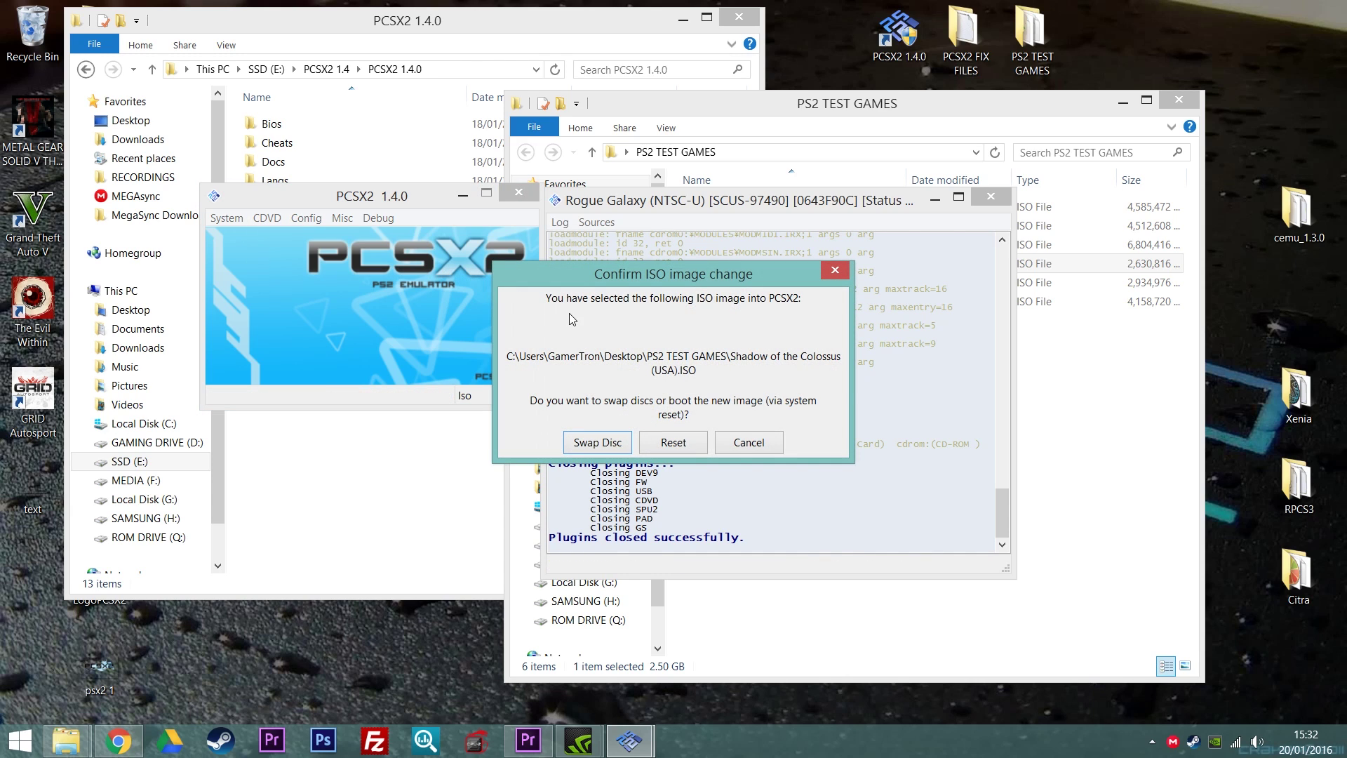
left_click(597, 442)
Restart the emulated console from the swapped disc image with Reboot CDVD (fast)
left_click(227, 218)
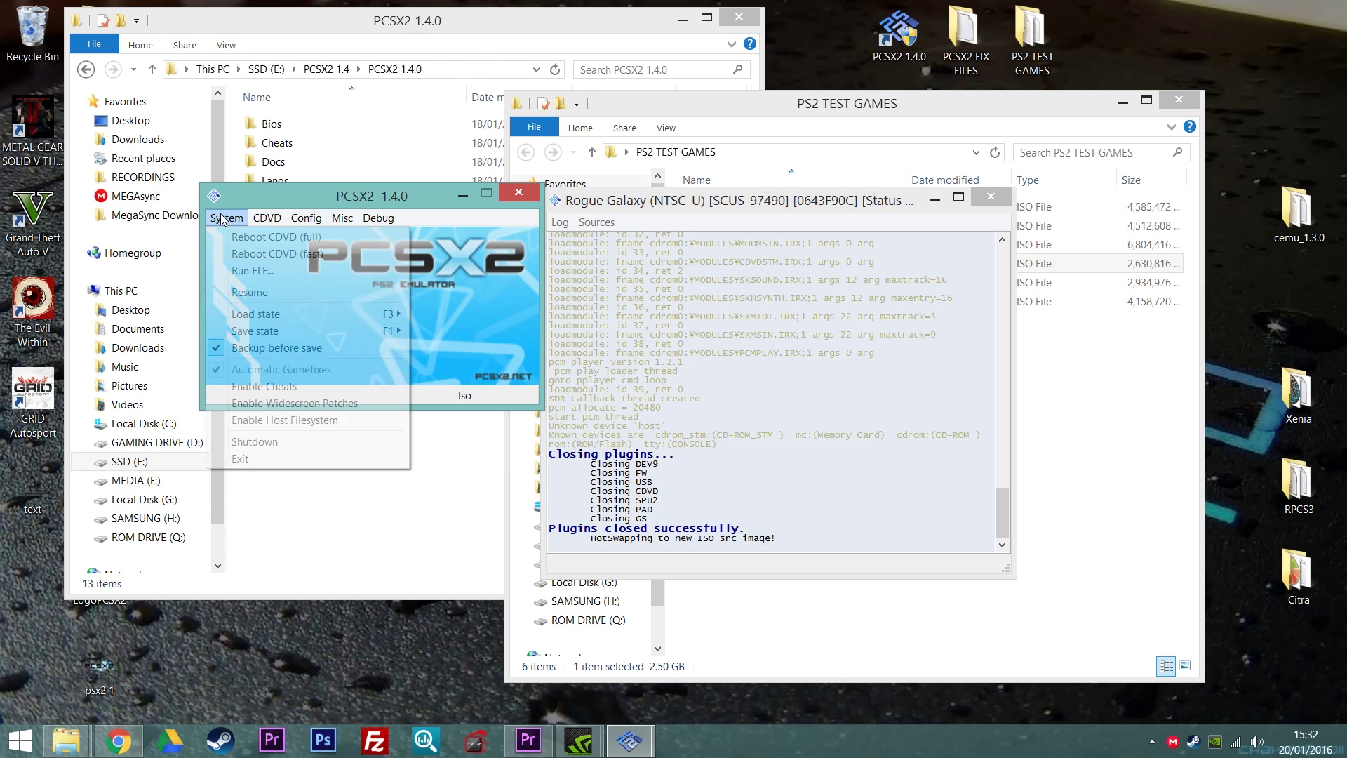
left_click(246, 256)
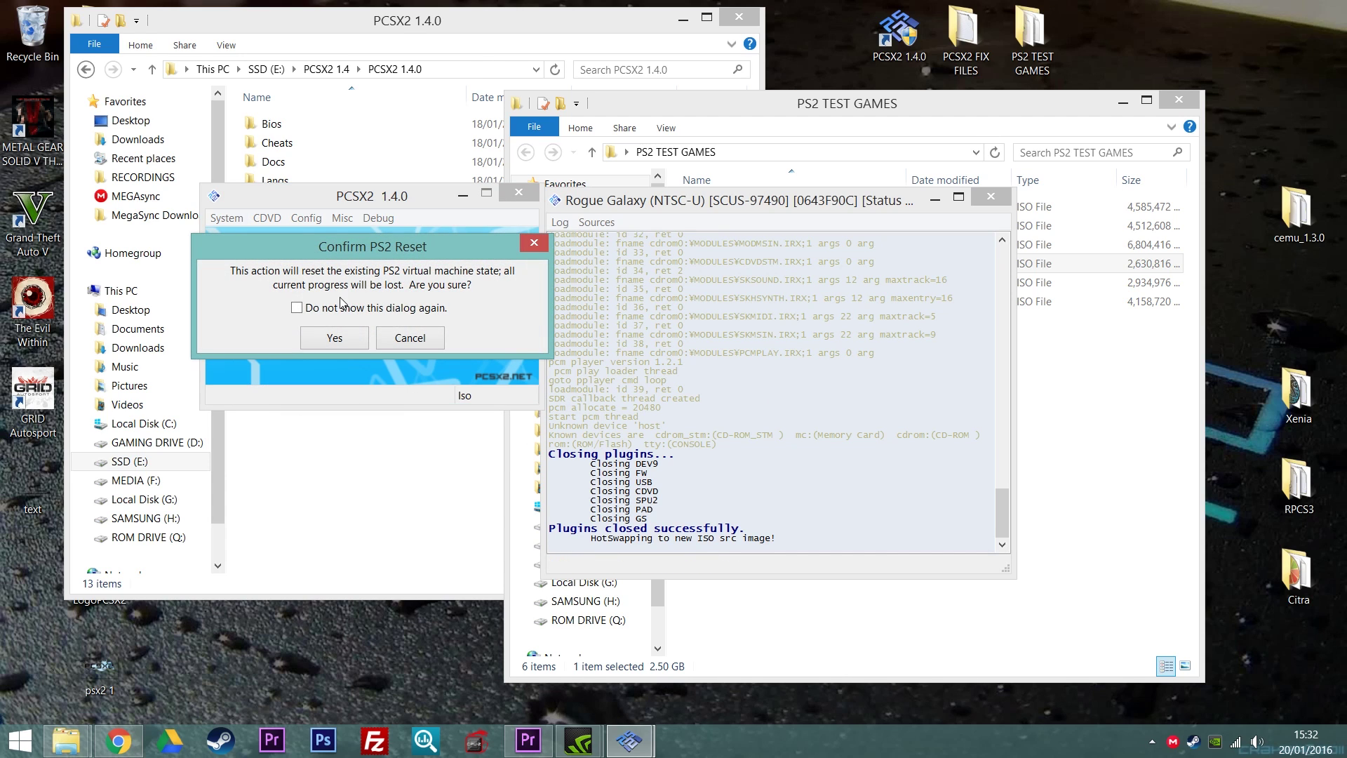
Confirm the PS2 reset to boot Shadow of the Colossus and start a new game
left_click(343, 337)
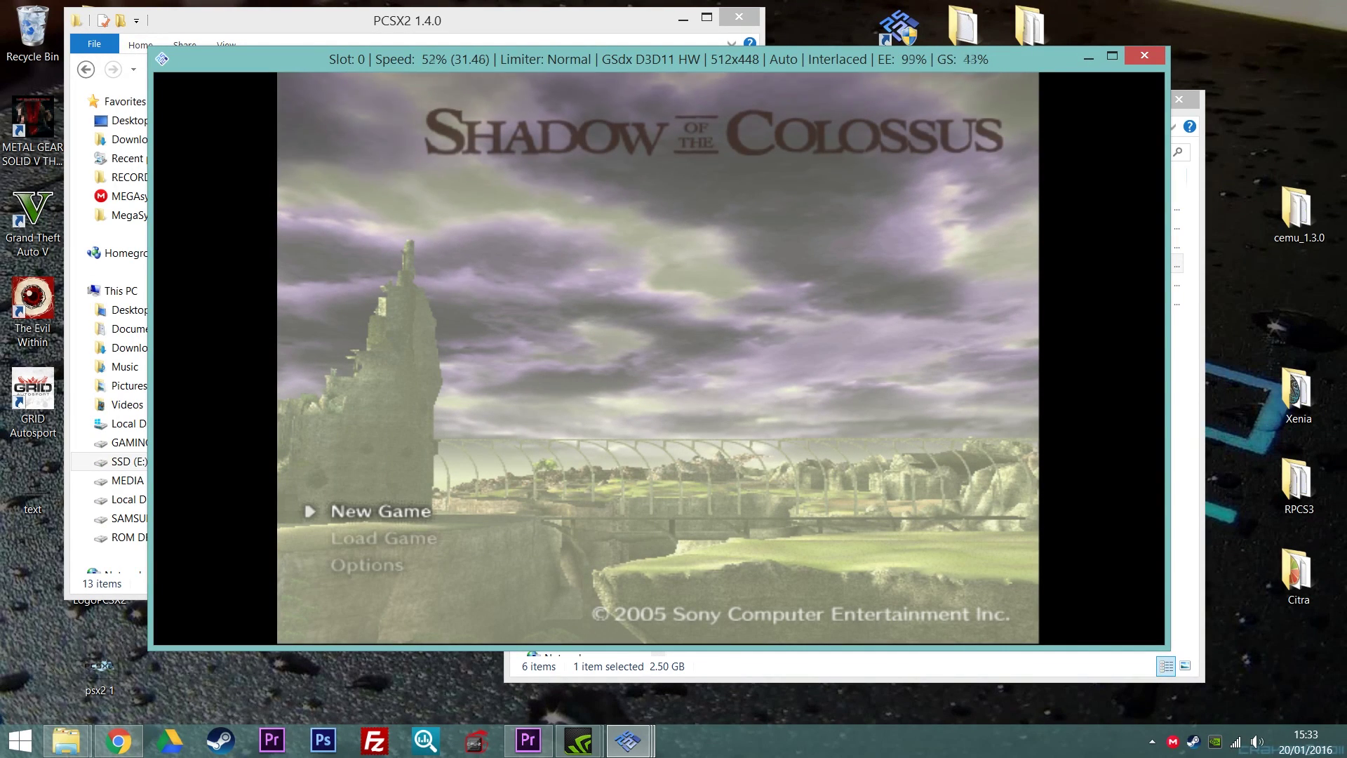
key("Return")
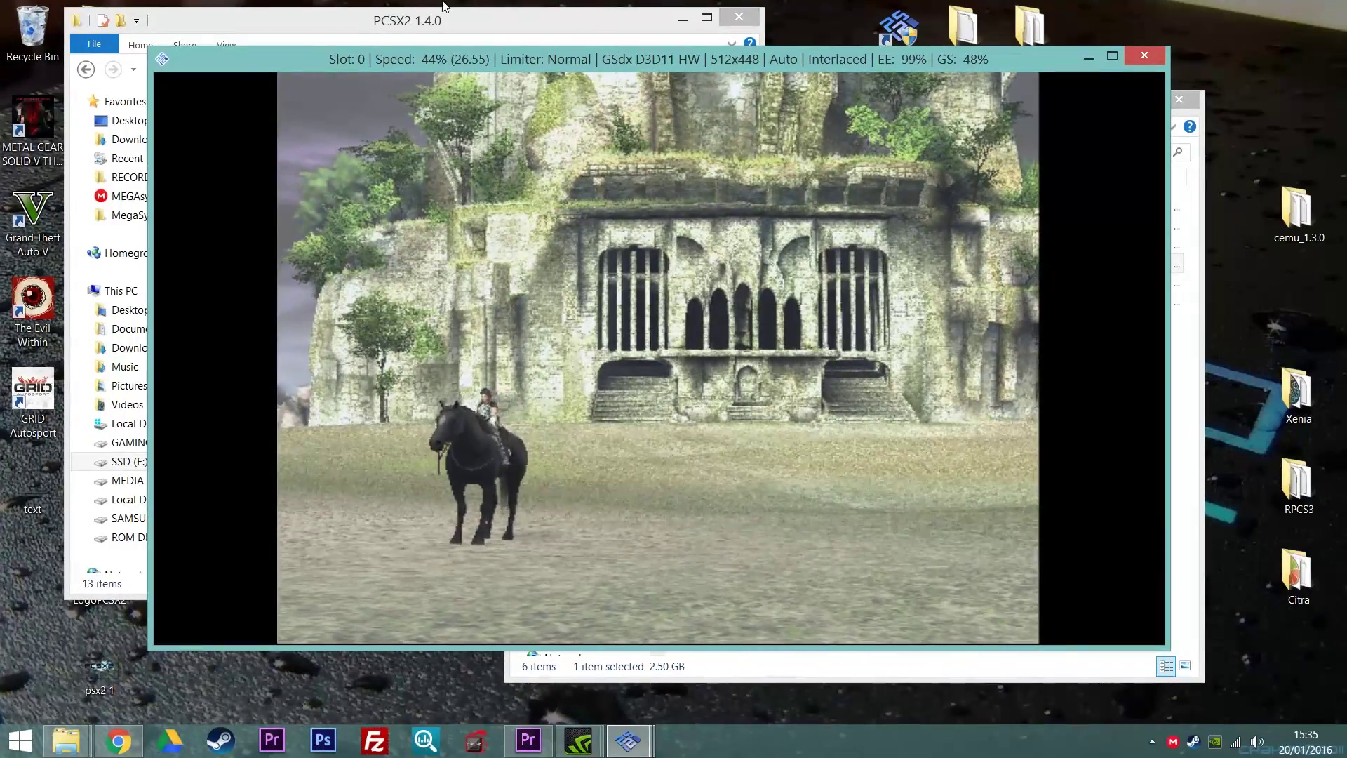
Move the game window aside, then open the GSdx video plugin settings and reposition the dialog away from the game view
left_click_drag(494, 65, 703, 69)
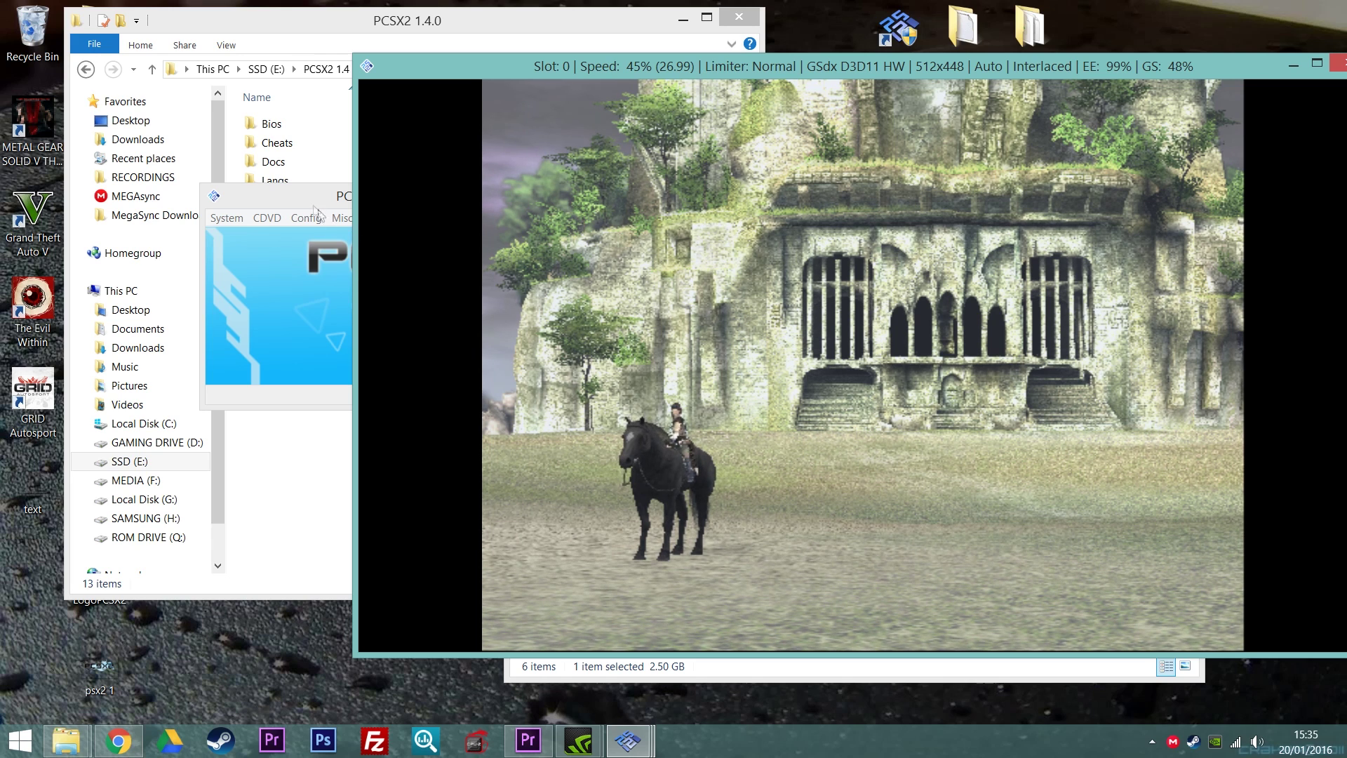
left_click(292, 193)
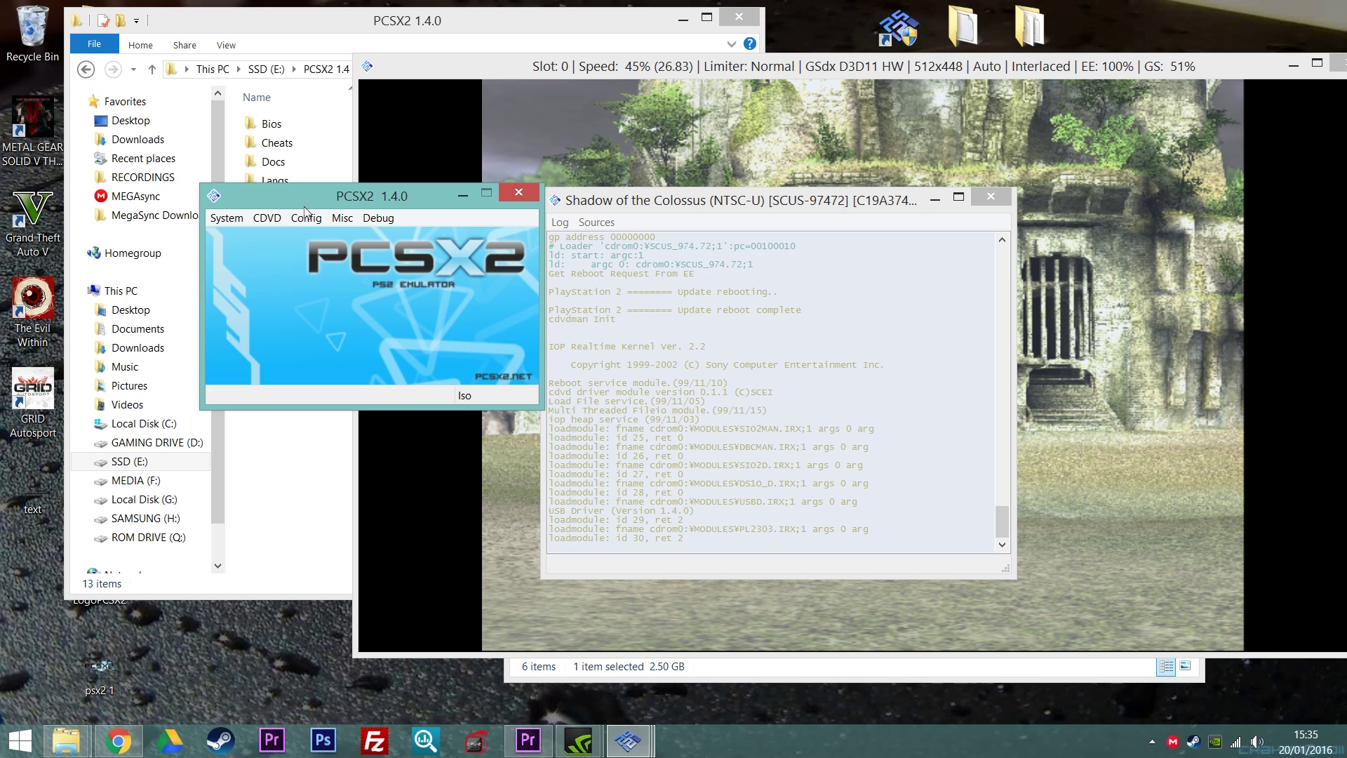
left_click(306, 218)
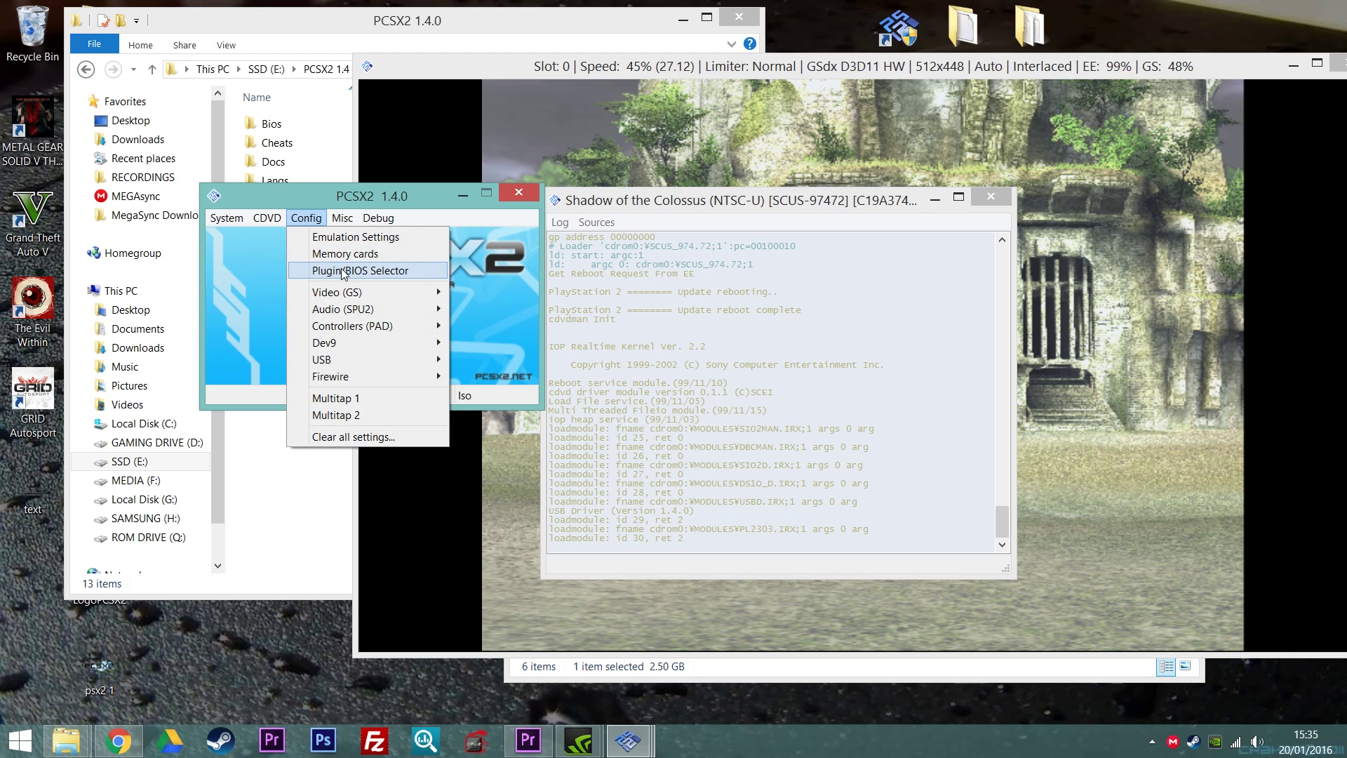
mouse_move(354, 299)
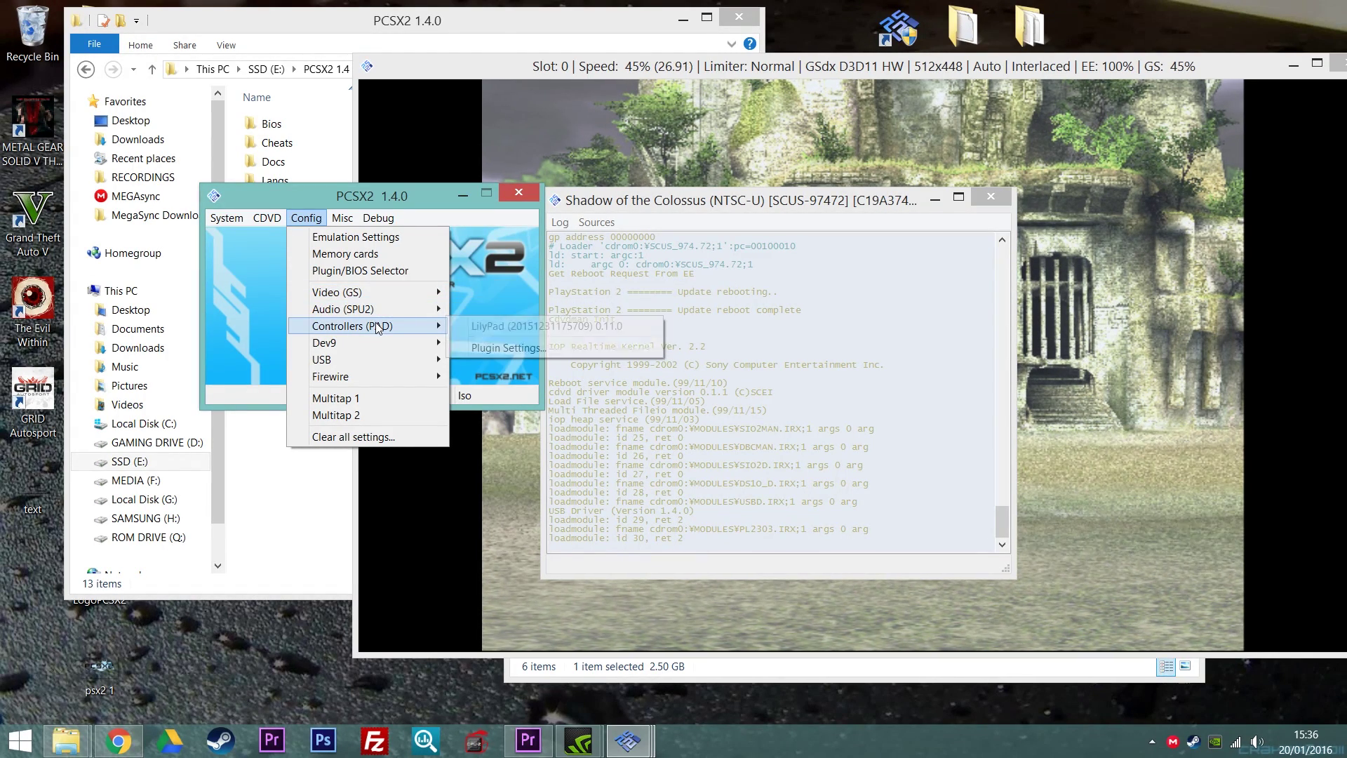
mouse_move(421, 292)
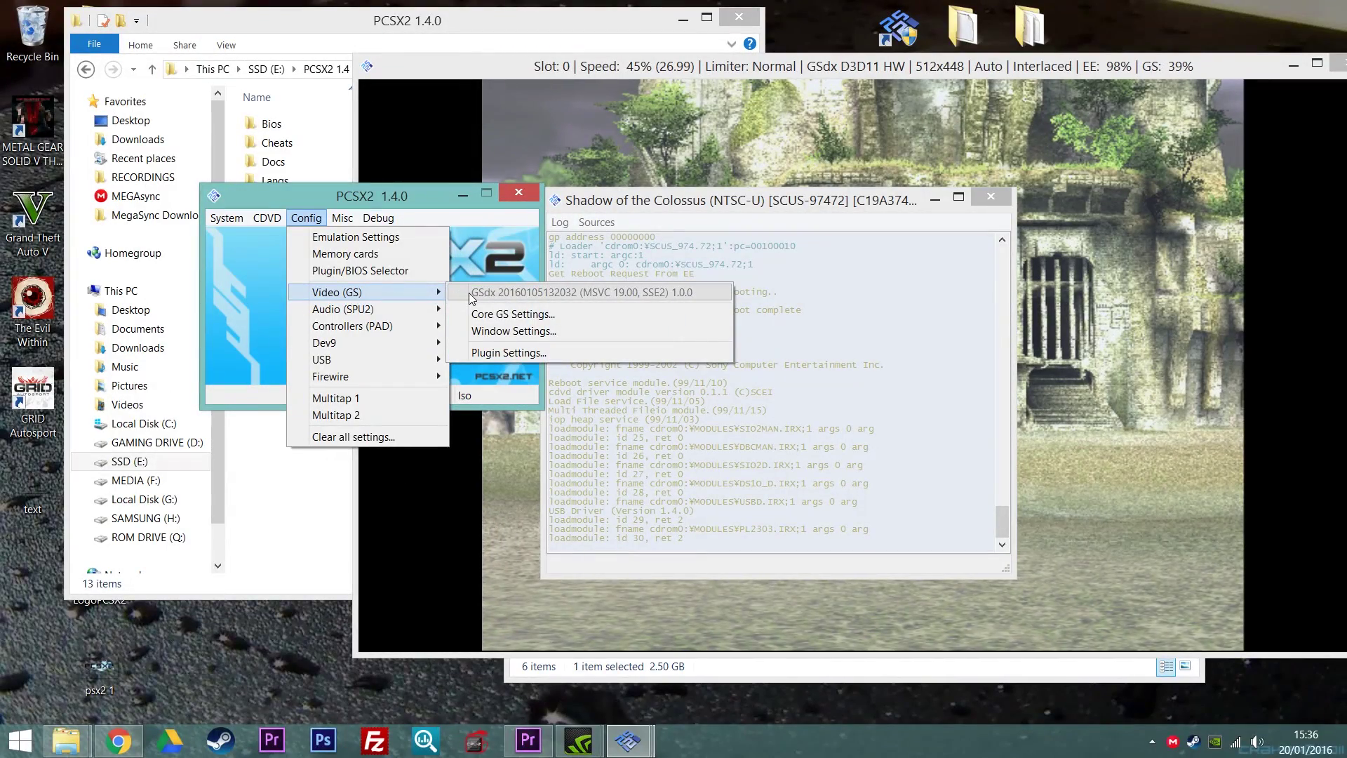
left_click(500, 352)
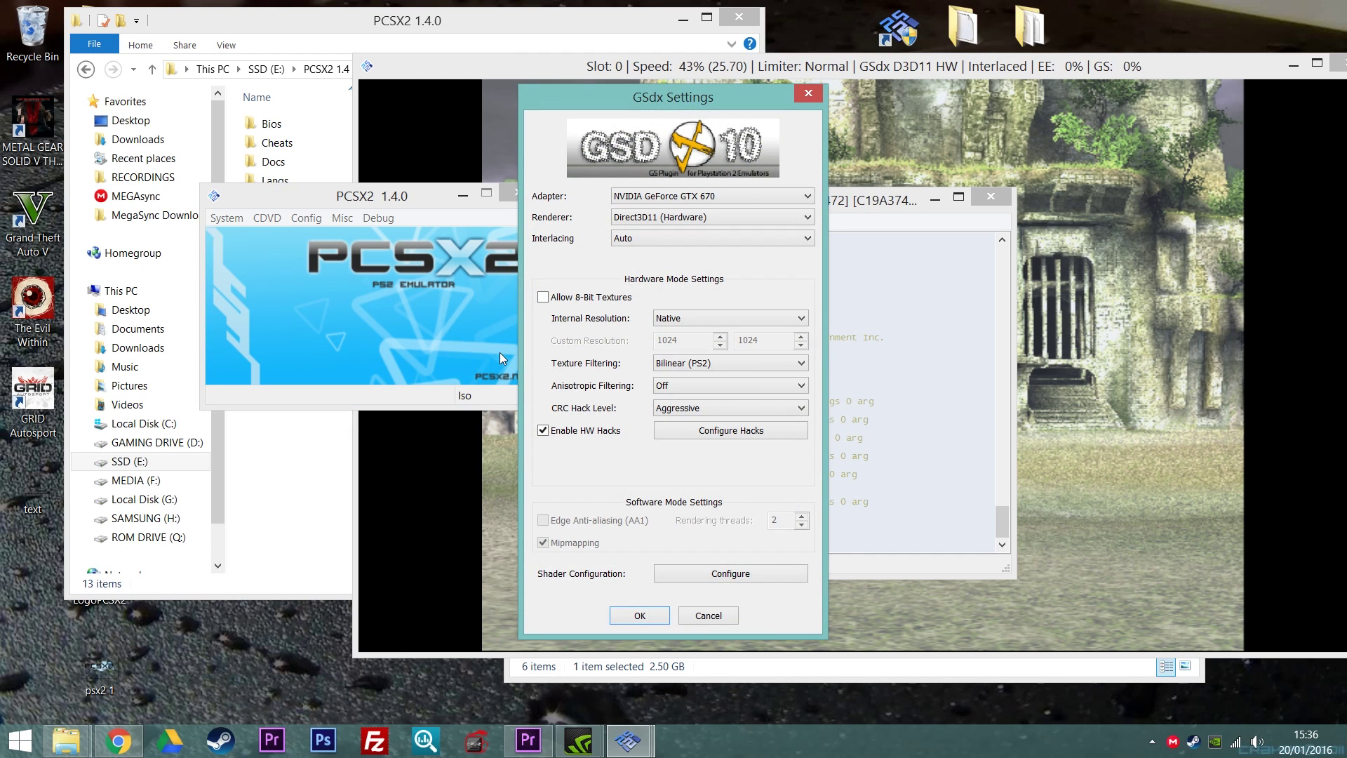
left_click_drag(680, 103, 444, 154)
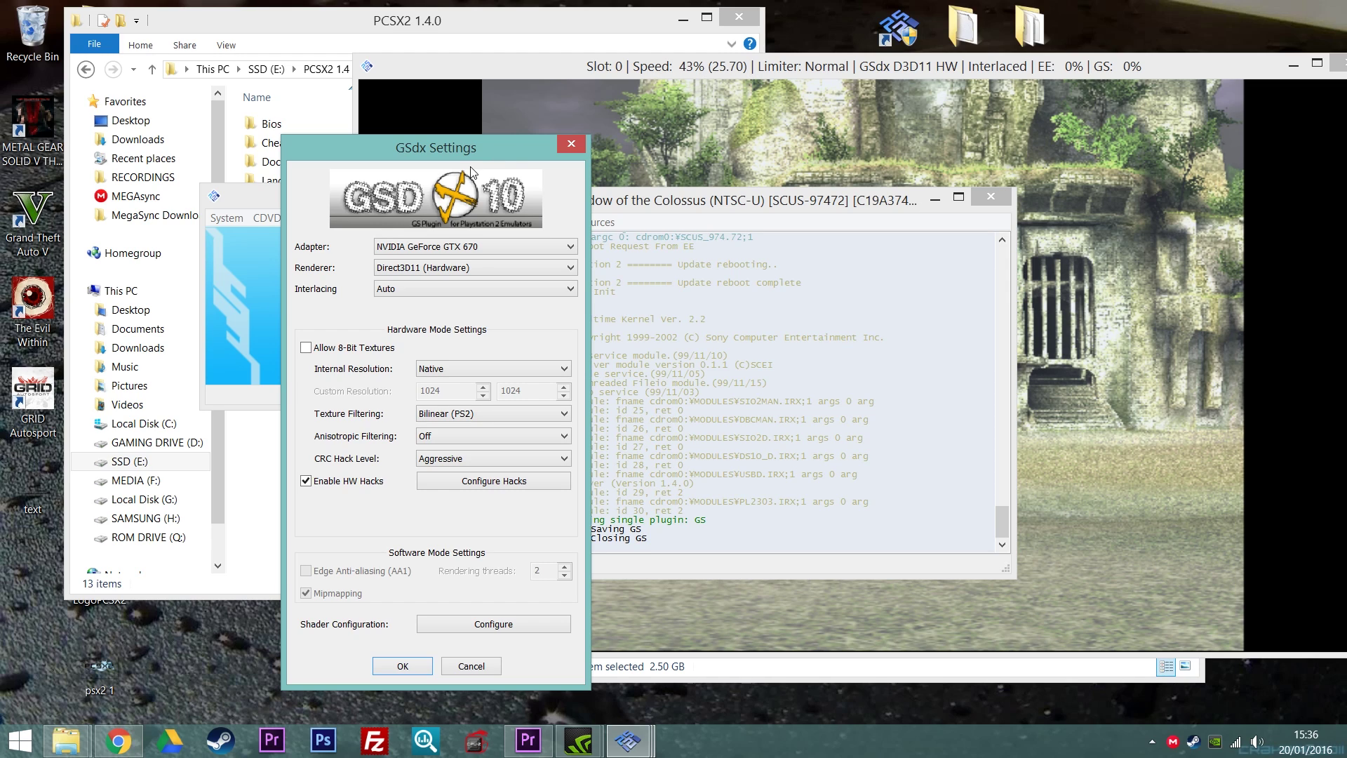
Look over the hardware hacks configuration, set the renderer to OpenGL (Hardware) and apply the video plugin settings
left_click(411, 269)
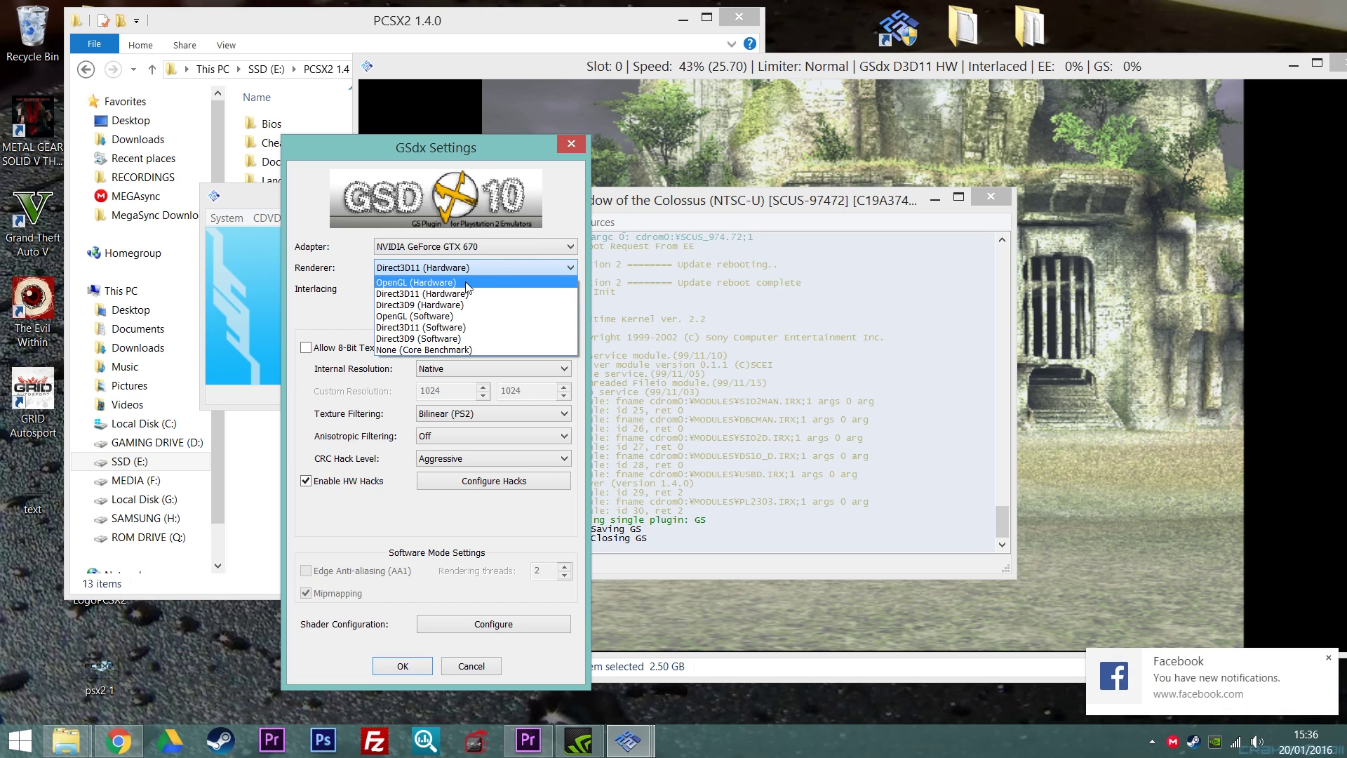
left_click(418, 294)
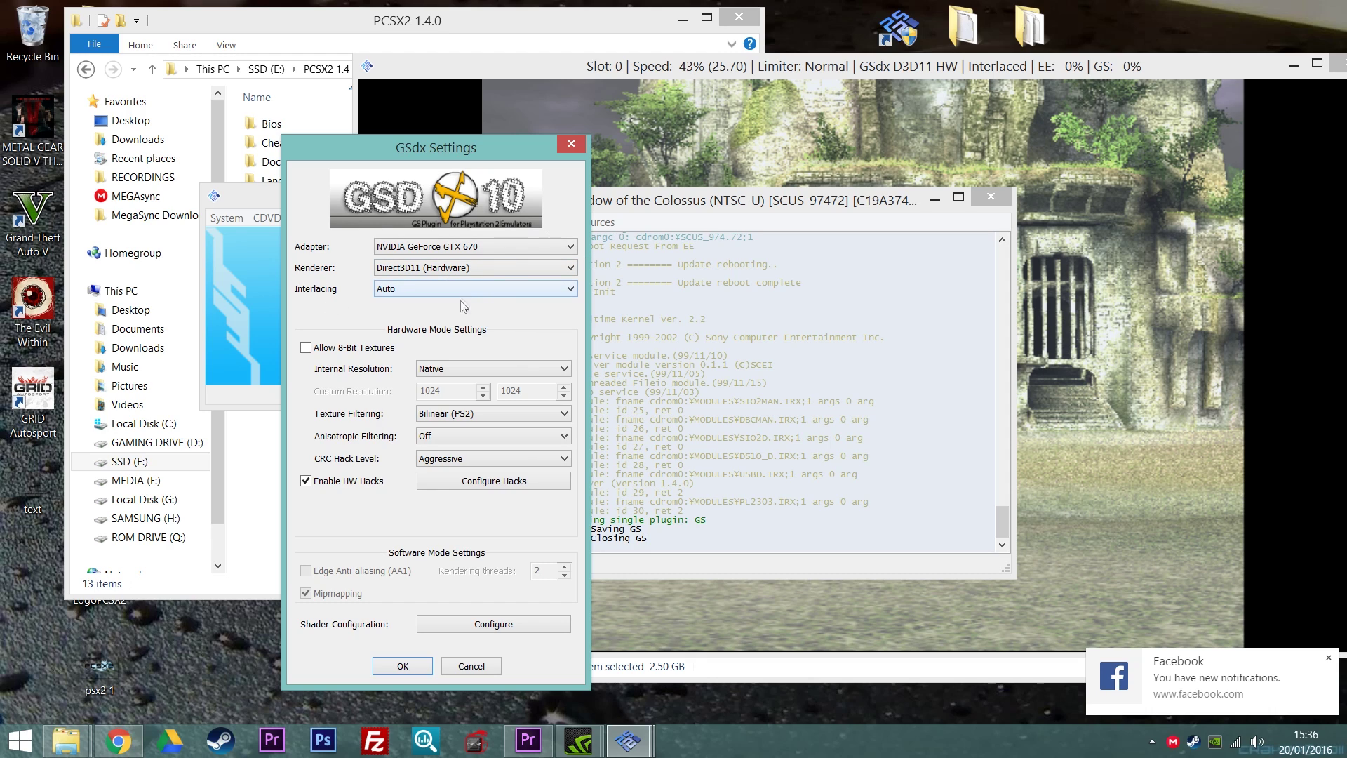
left_click(442, 435)
left_click(456, 488)
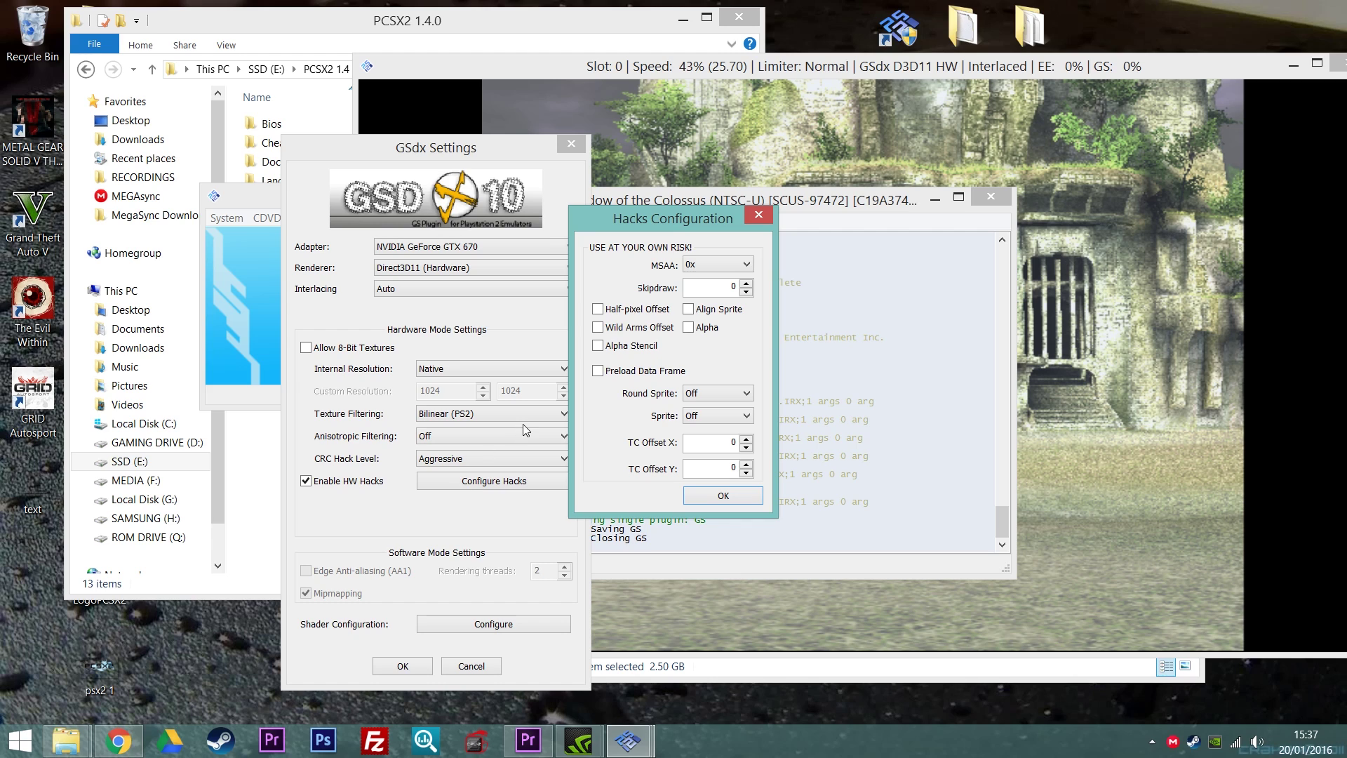
left_click(722, 496)
left_click(440, 273)
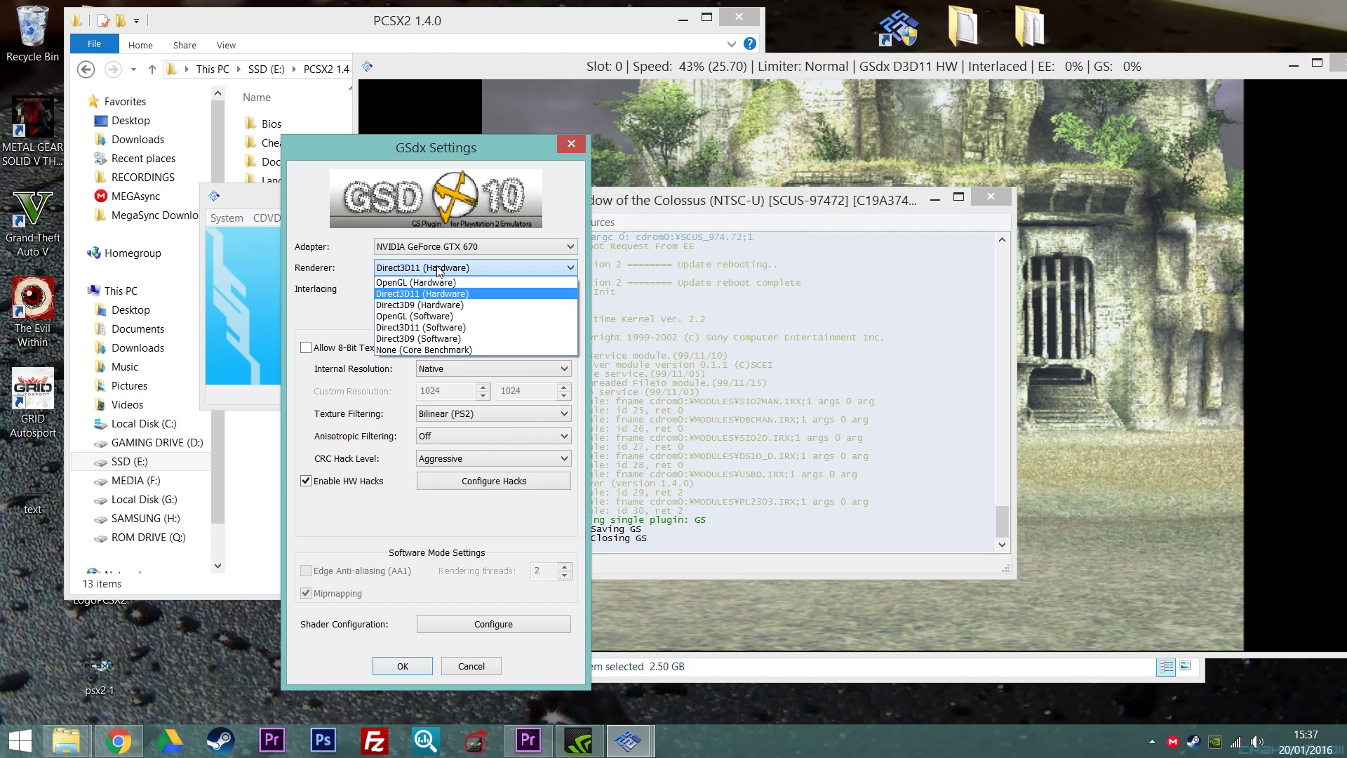
left_click(439, 283)
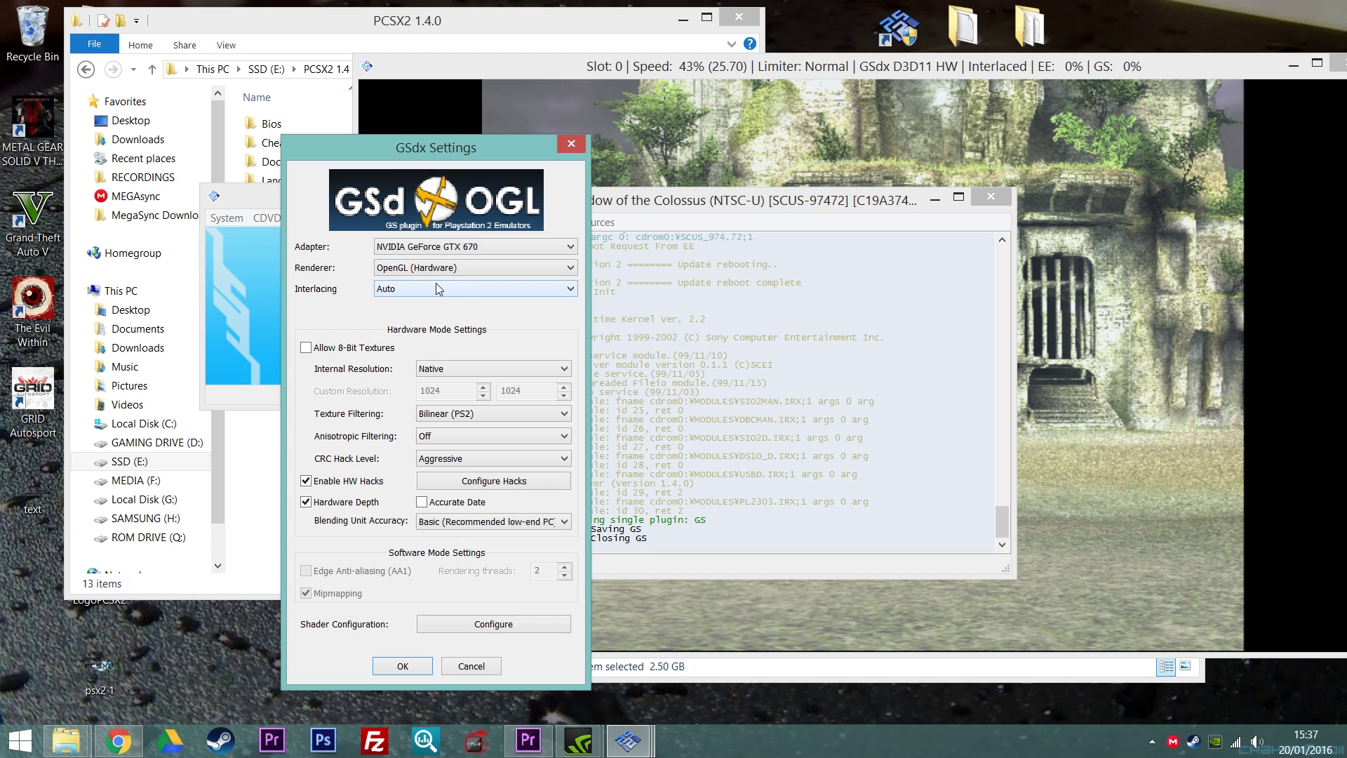
left_click(402, 666)
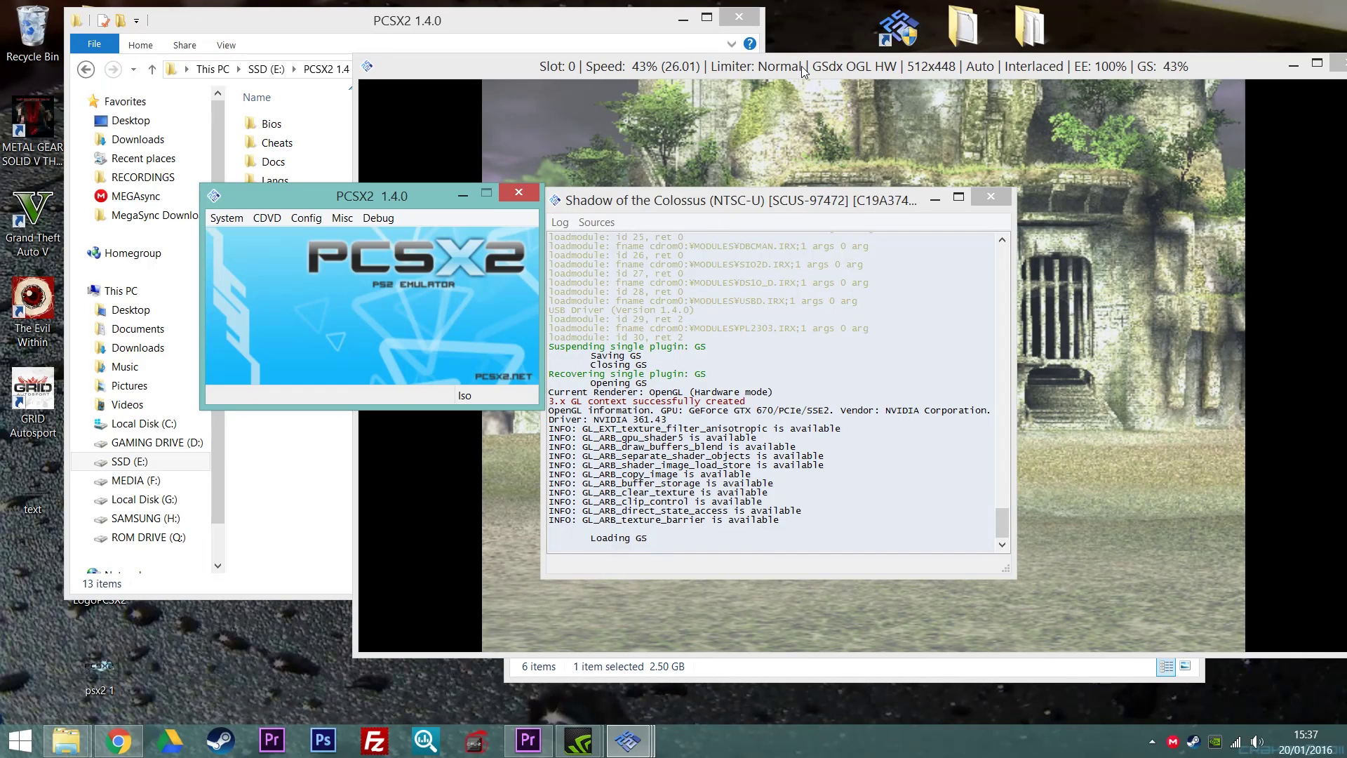
Set the video plugin's texture filtering to Nearest and apply the change to the running game
left_click(310, 217)
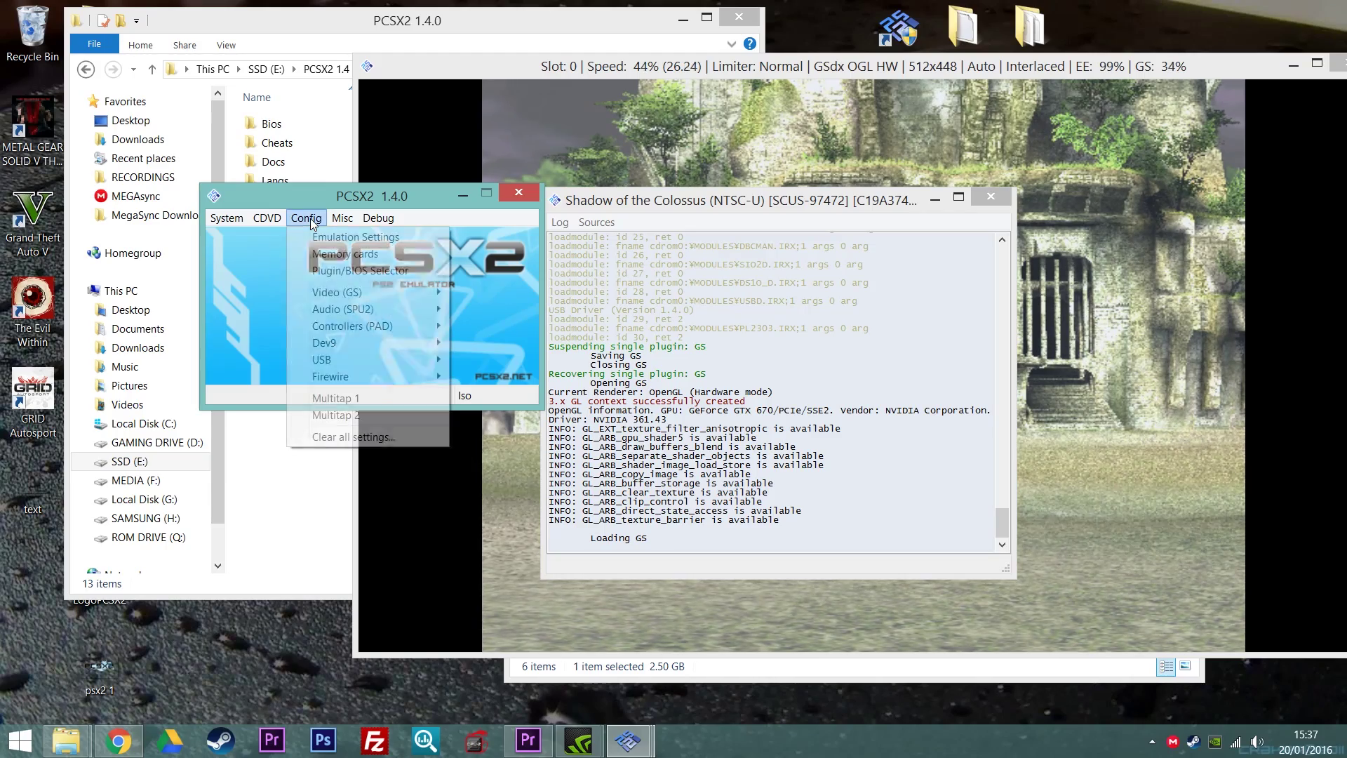
mouse_move(414, 293)
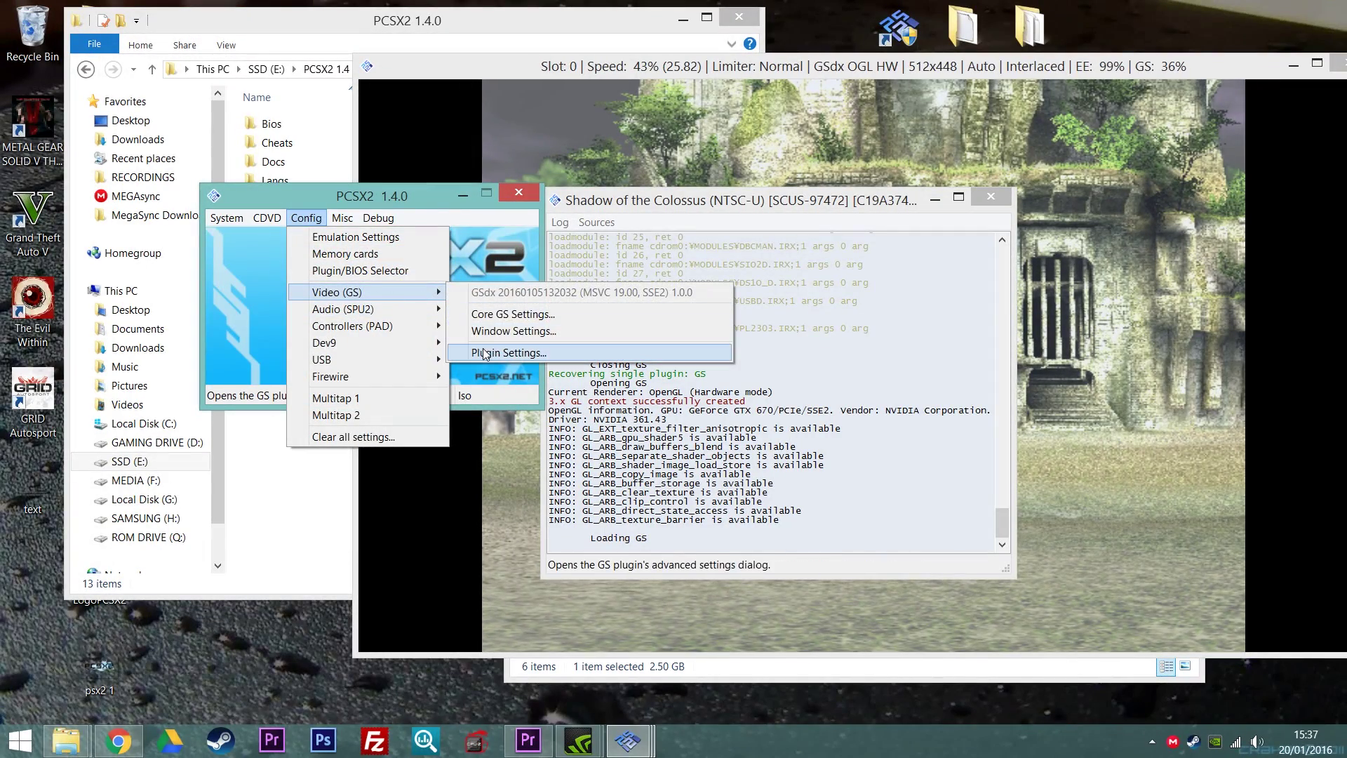
left_click(484, 352)
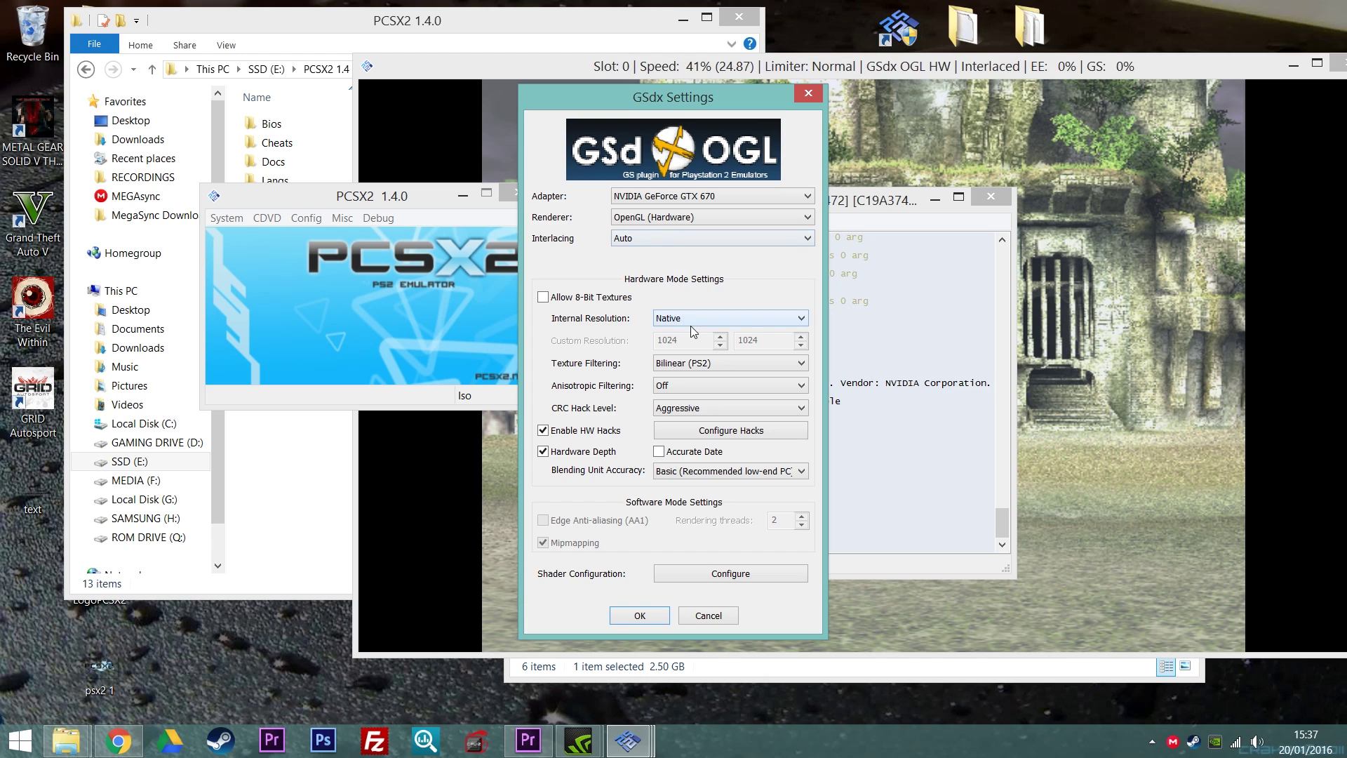
left_click(729, 362)
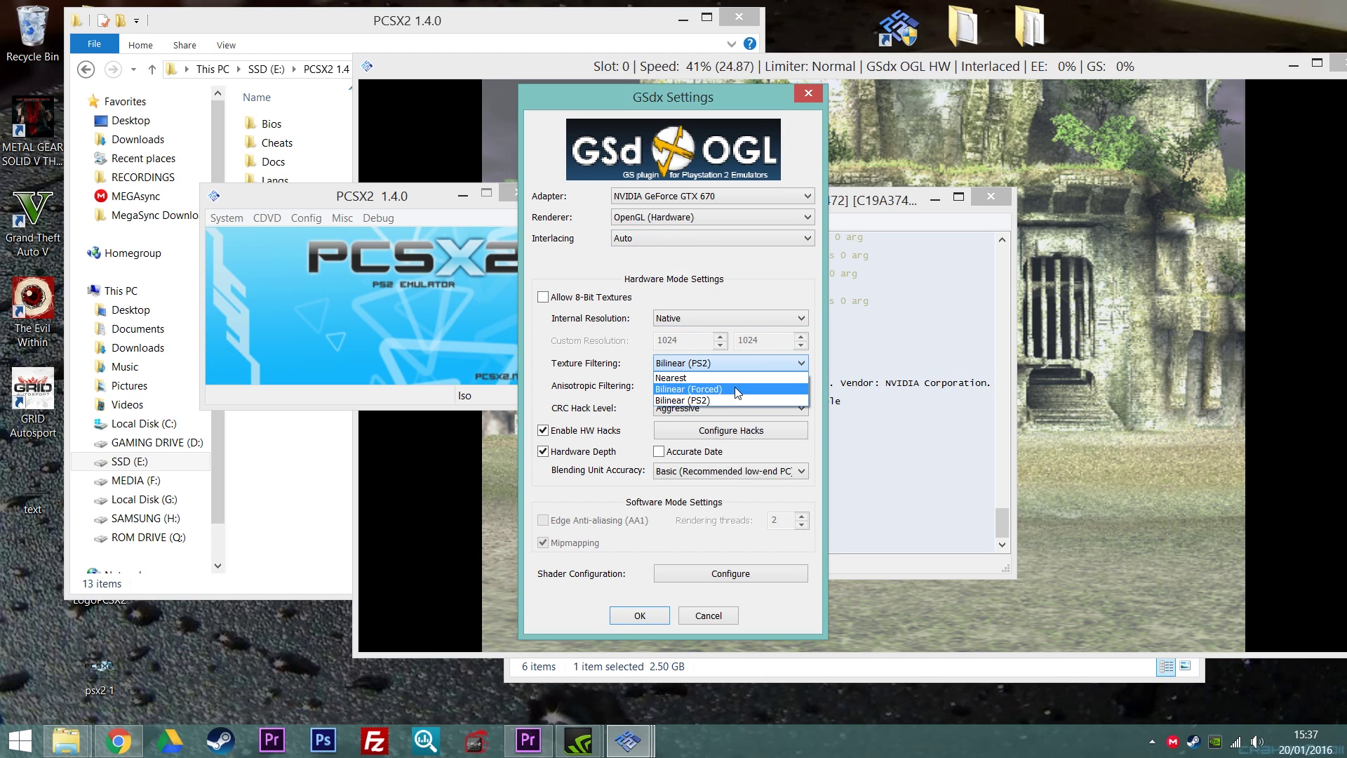
left_click(730, 377)
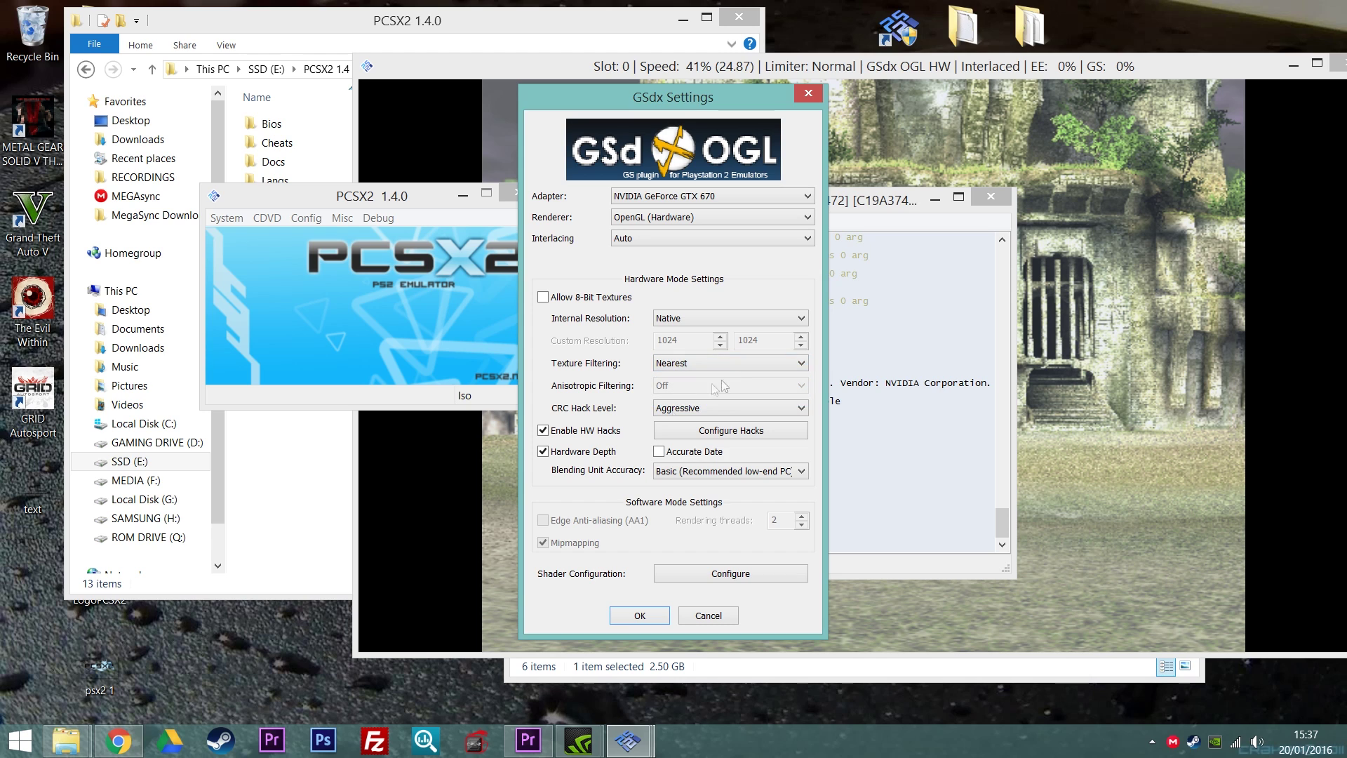
left_click(636, 615)
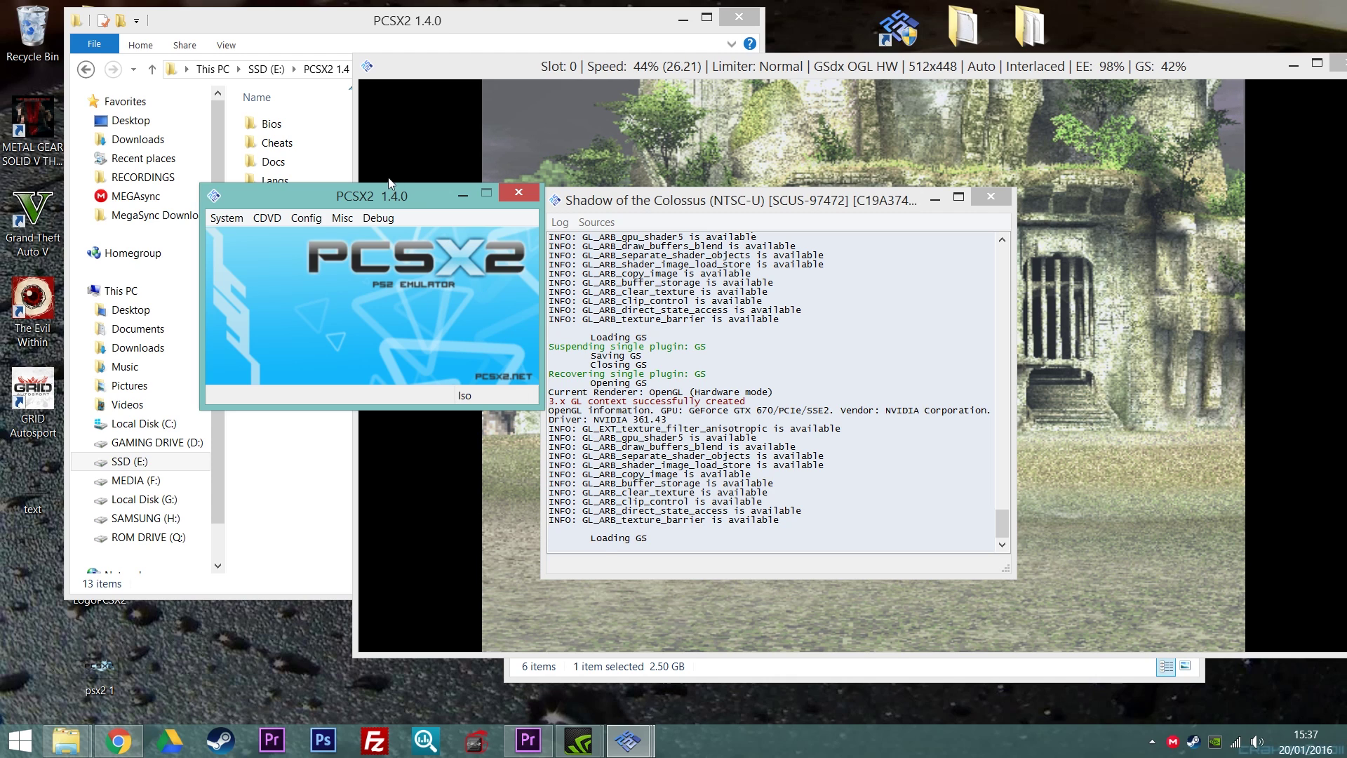
Set the video plugin's CRC hack level to Partial (OpenGL Recommended) and apply the change to the running game
left_click(301, 221)
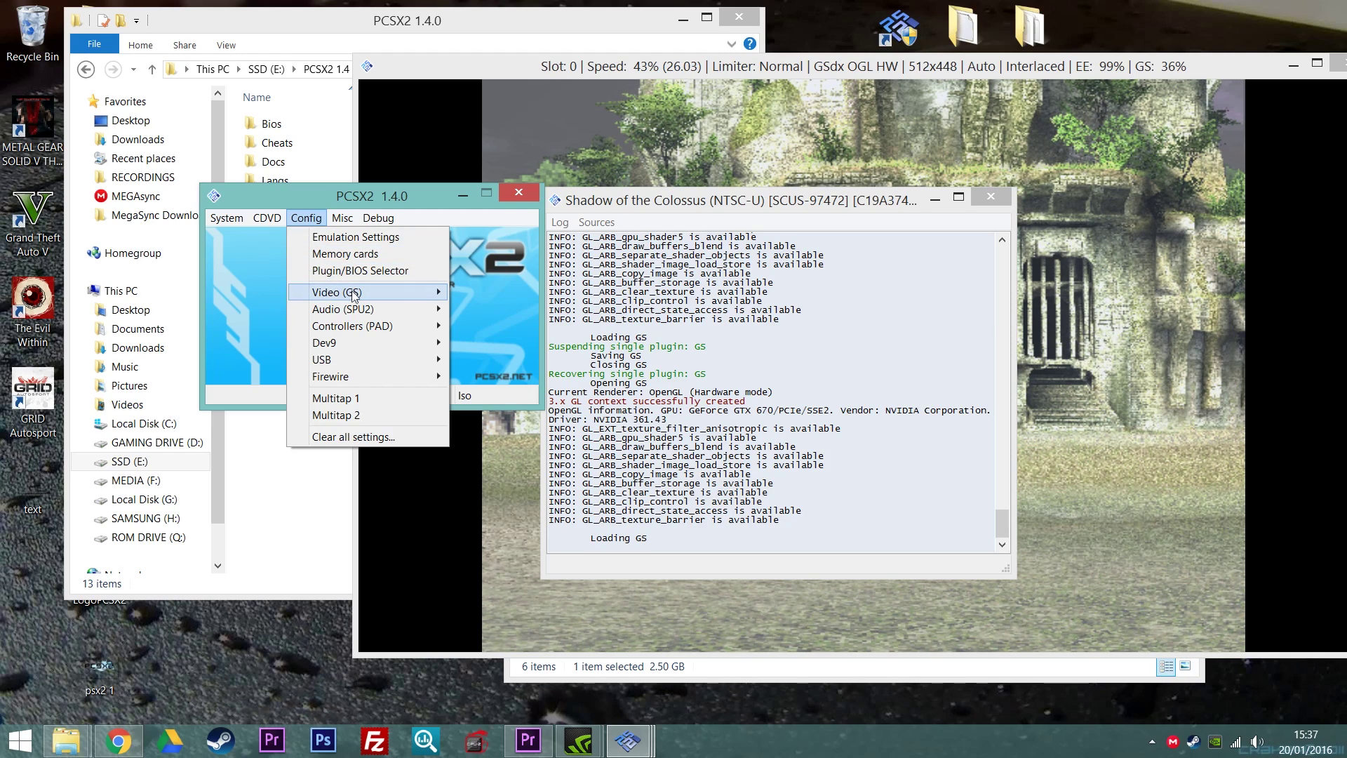
mouse_move(354, 294)
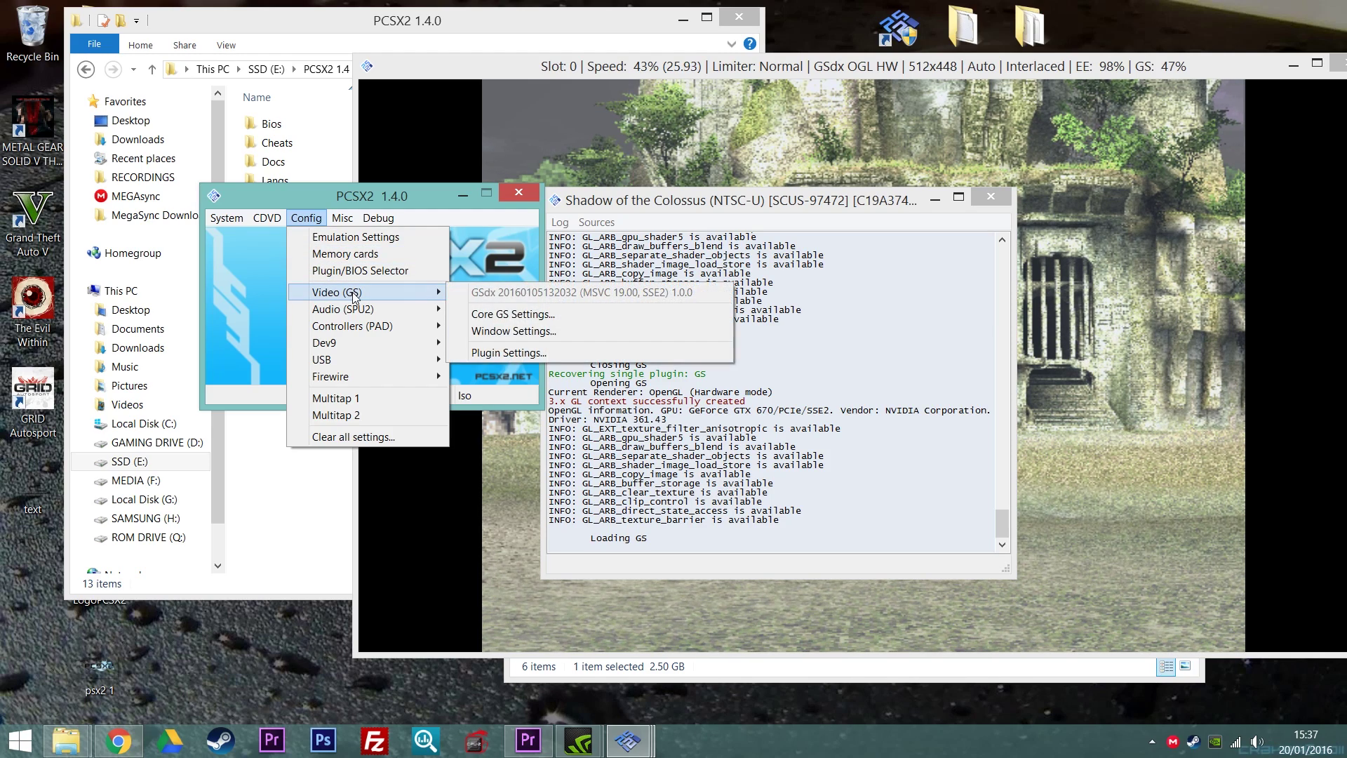
left_click(534, 354)
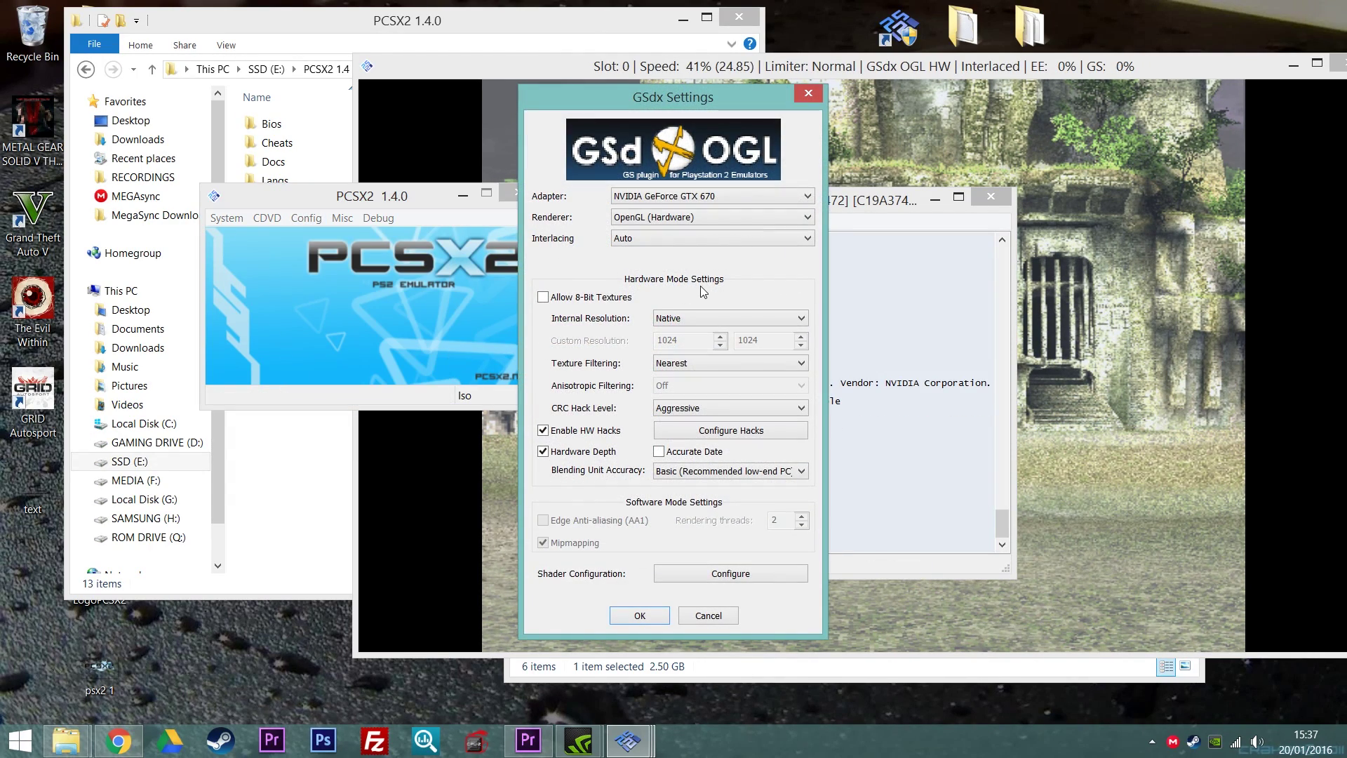
left_click(674, 322)
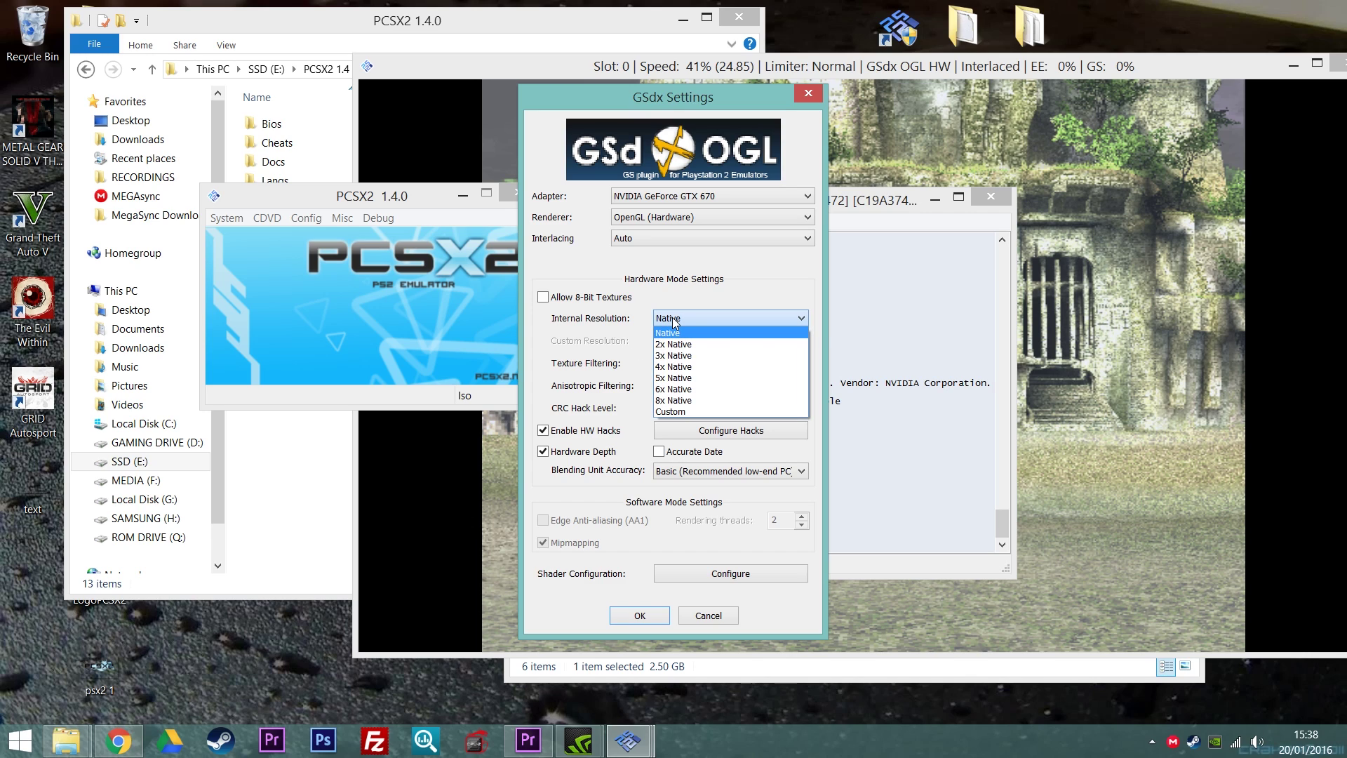
left_click(614, 318)
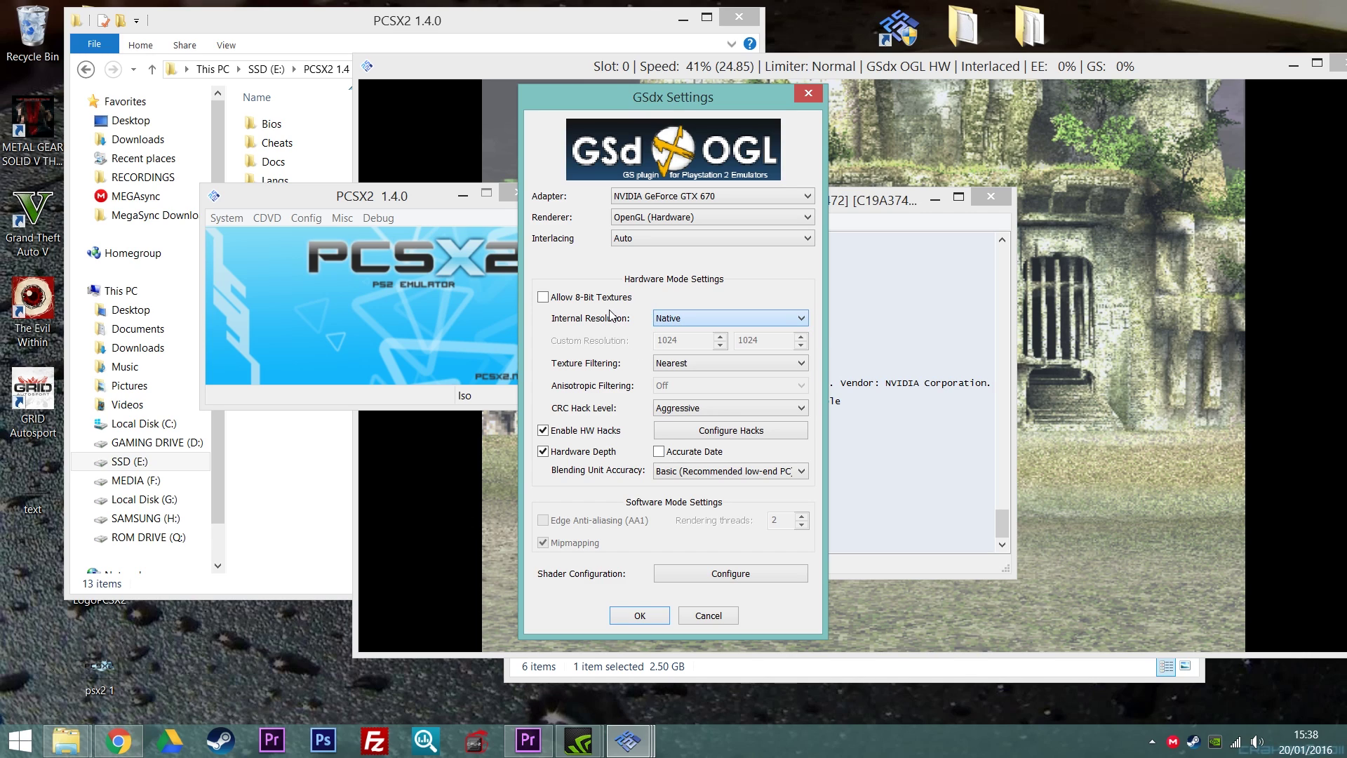
left_click(691, 412)
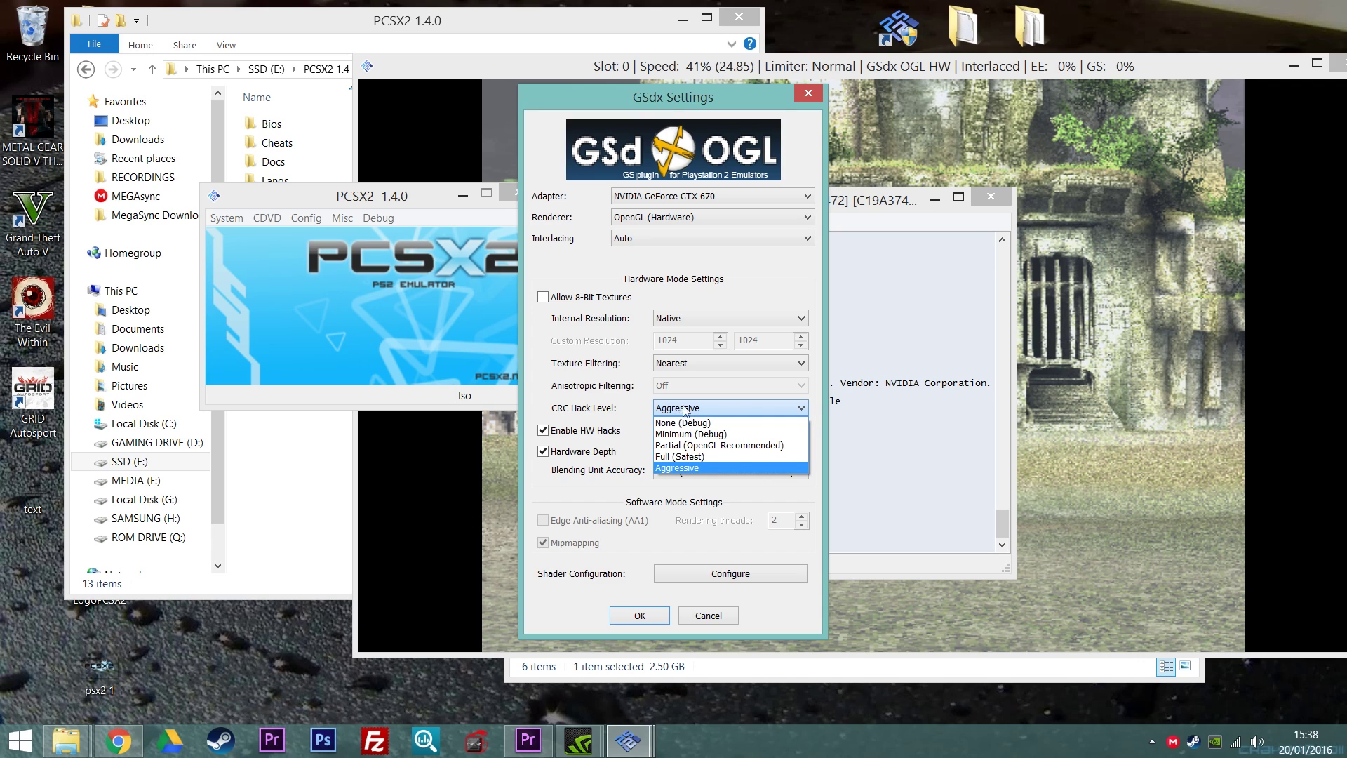
left_click(623, 399)
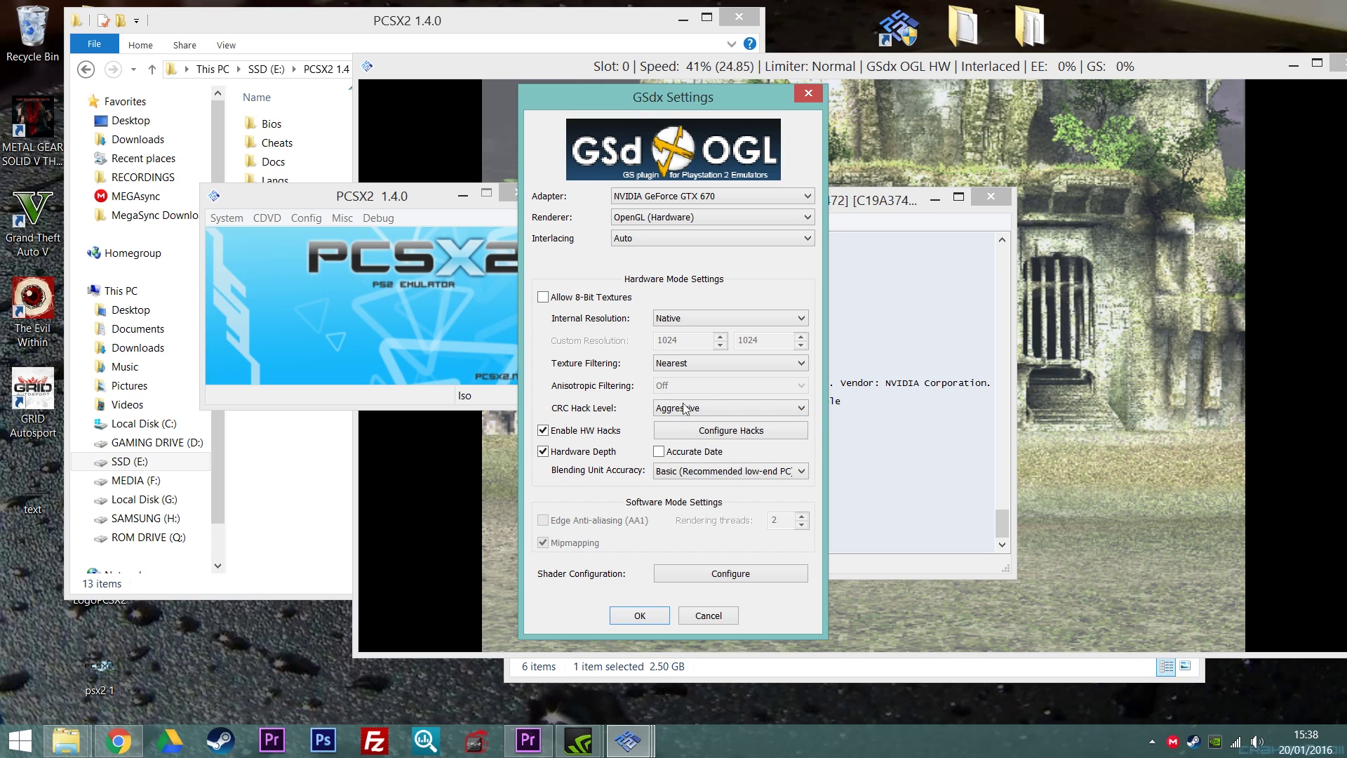
left_click(682, 363)
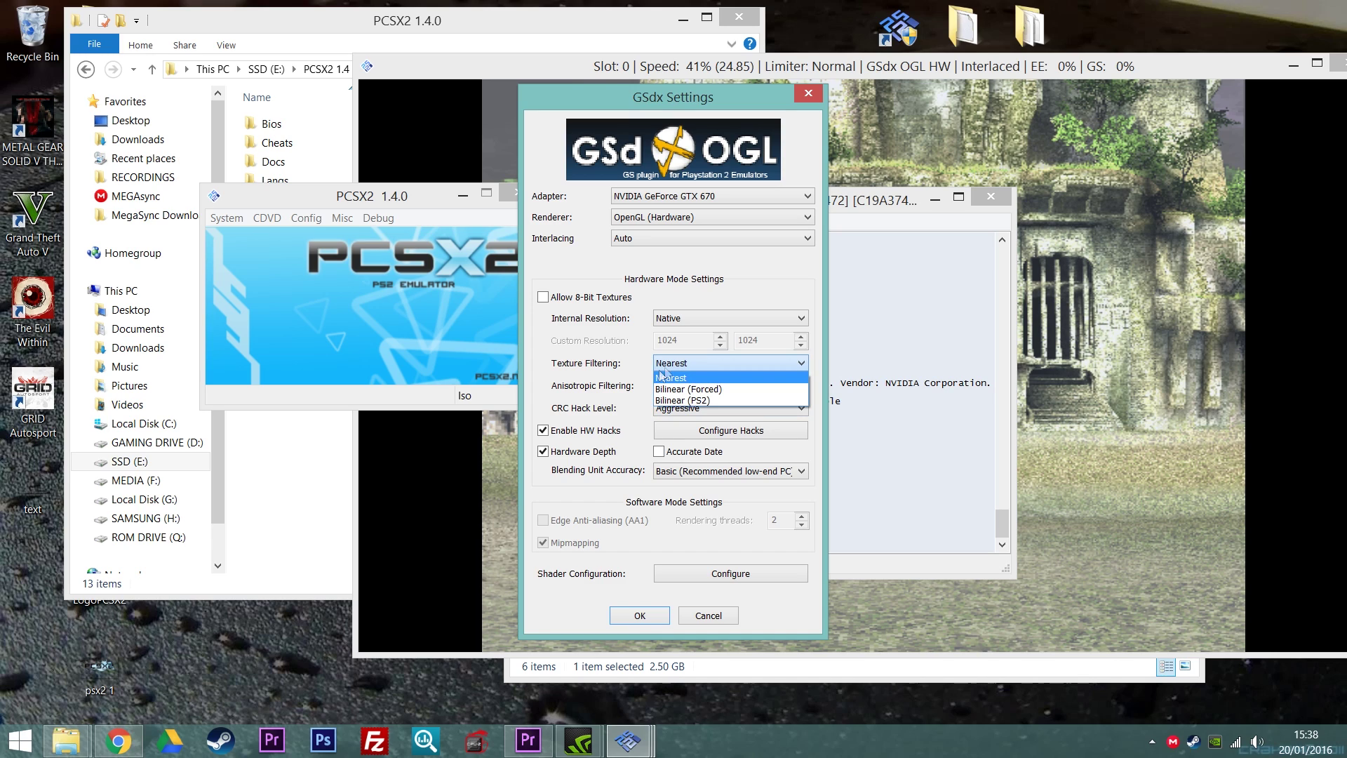
left_click(608, 396)
left_click(686, 409)
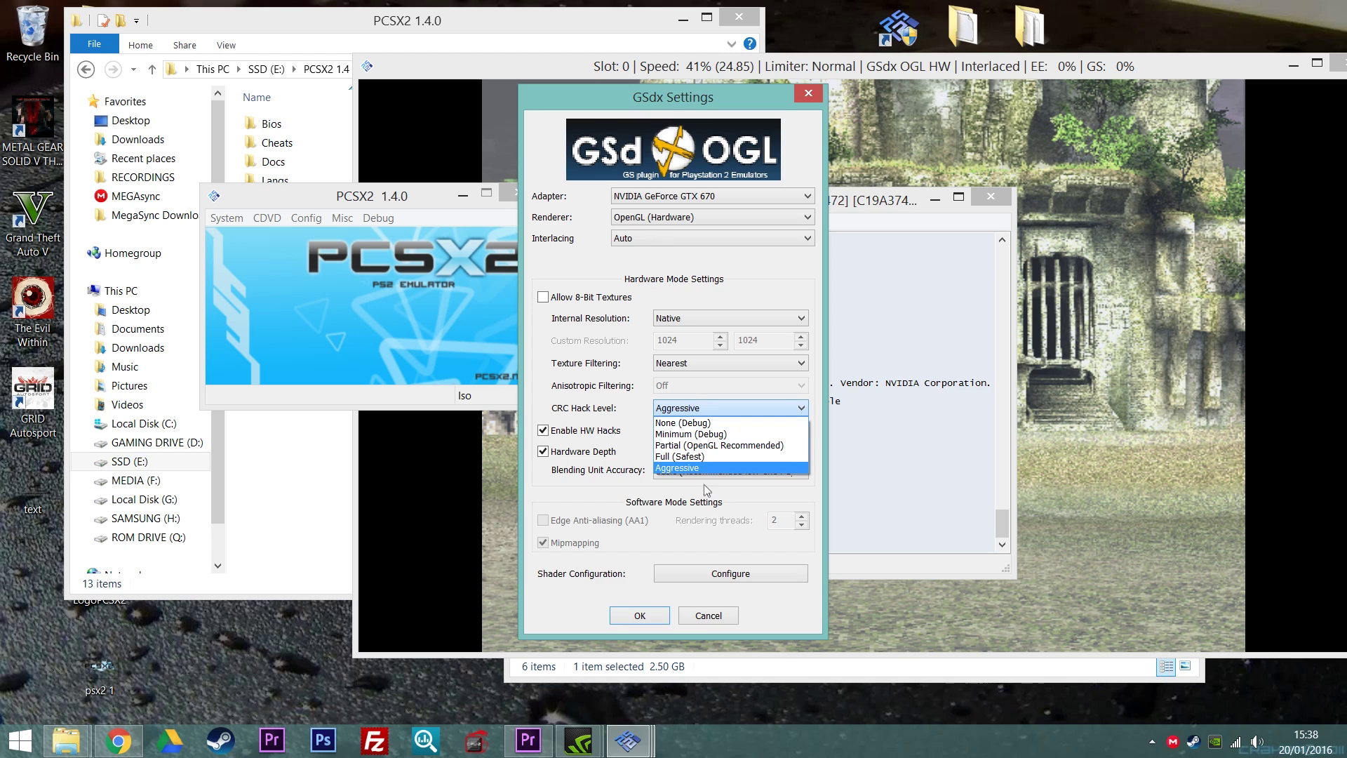
left_click(688, 447)
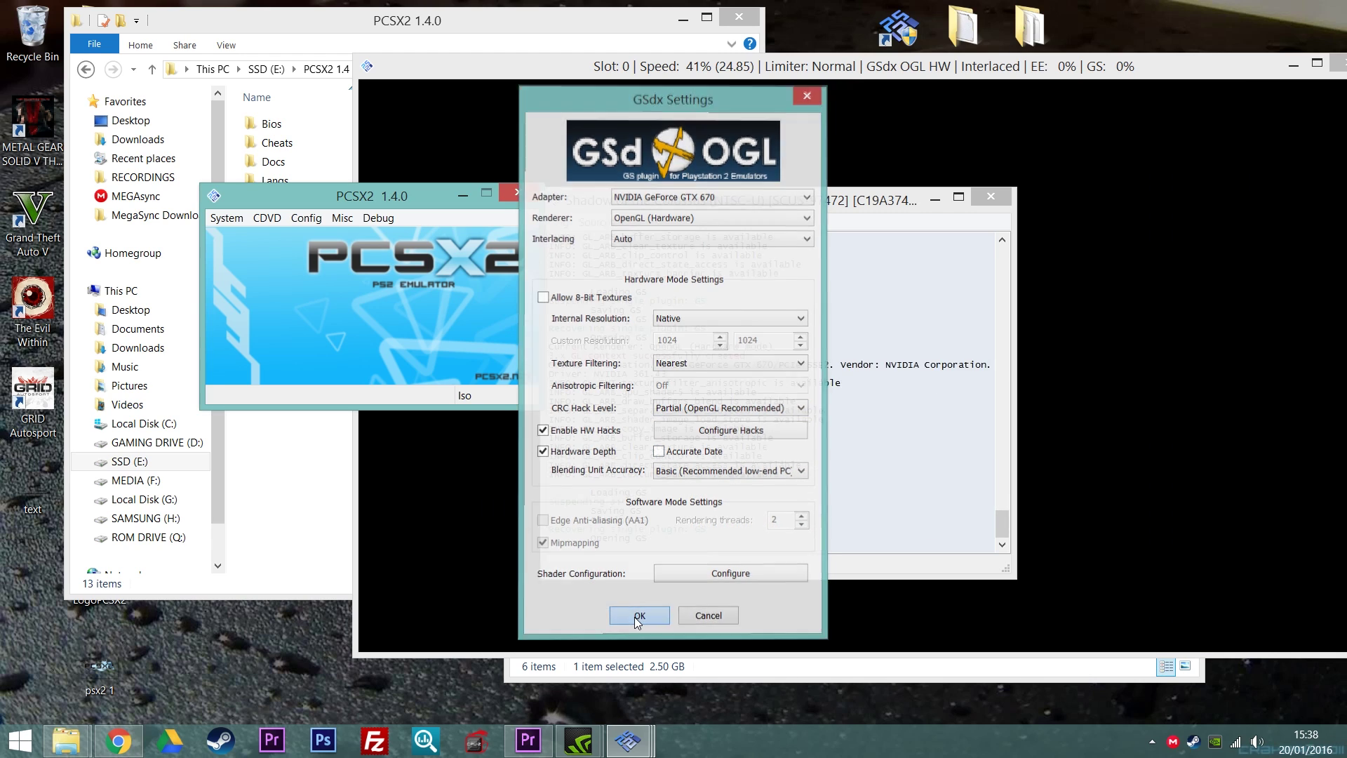
left_click(637, 617)
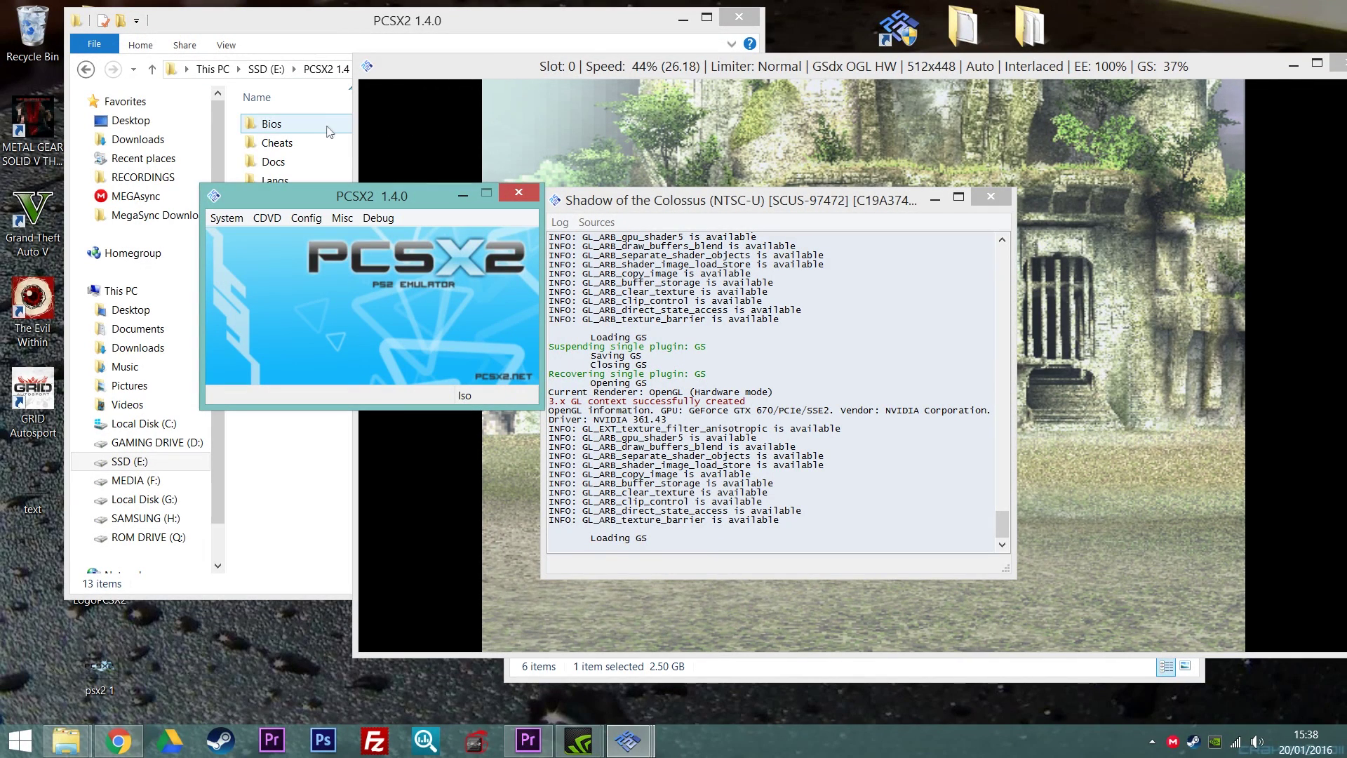
In the GSdx video plugin settings, set the renderer to Direct3D11 (Hardware) and the texture filtering to Bilinear (PS2)
left_click(306, 218)
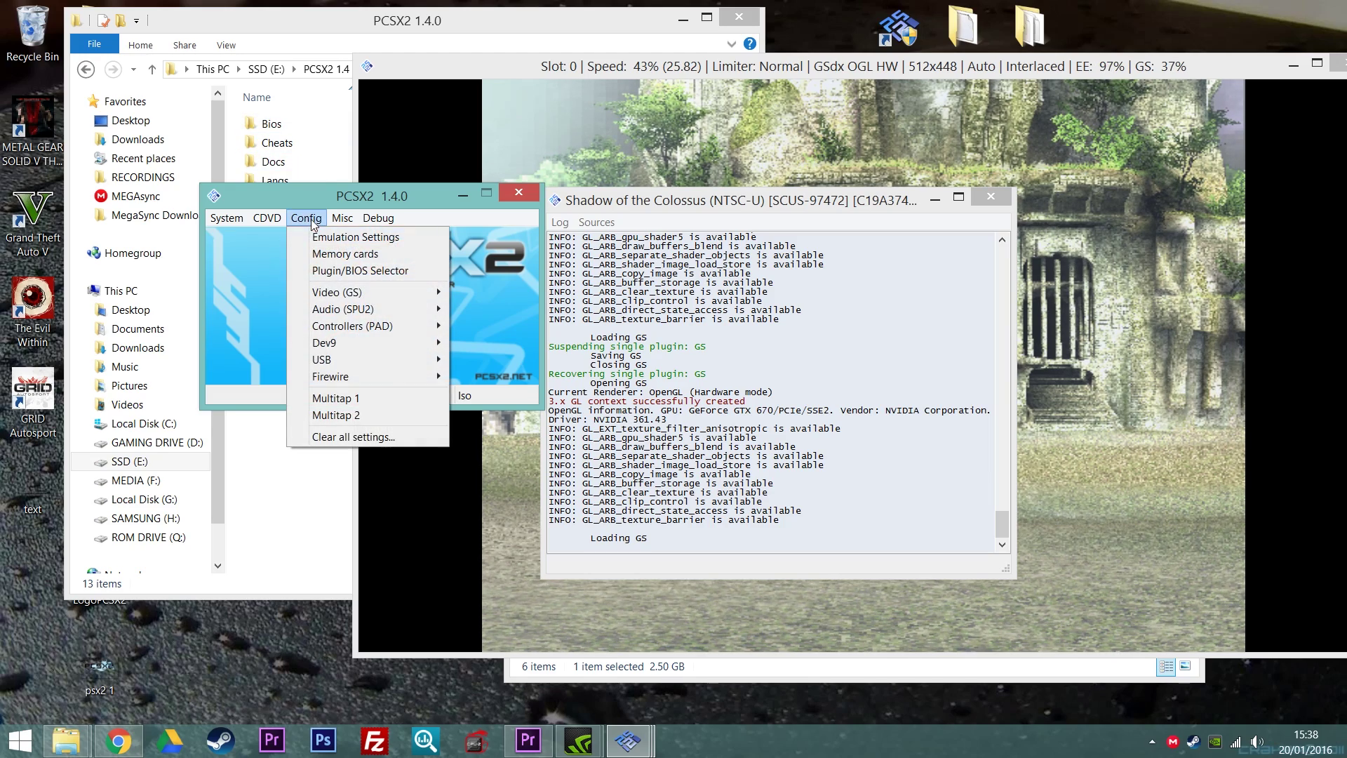
mouse_move(358, 291)
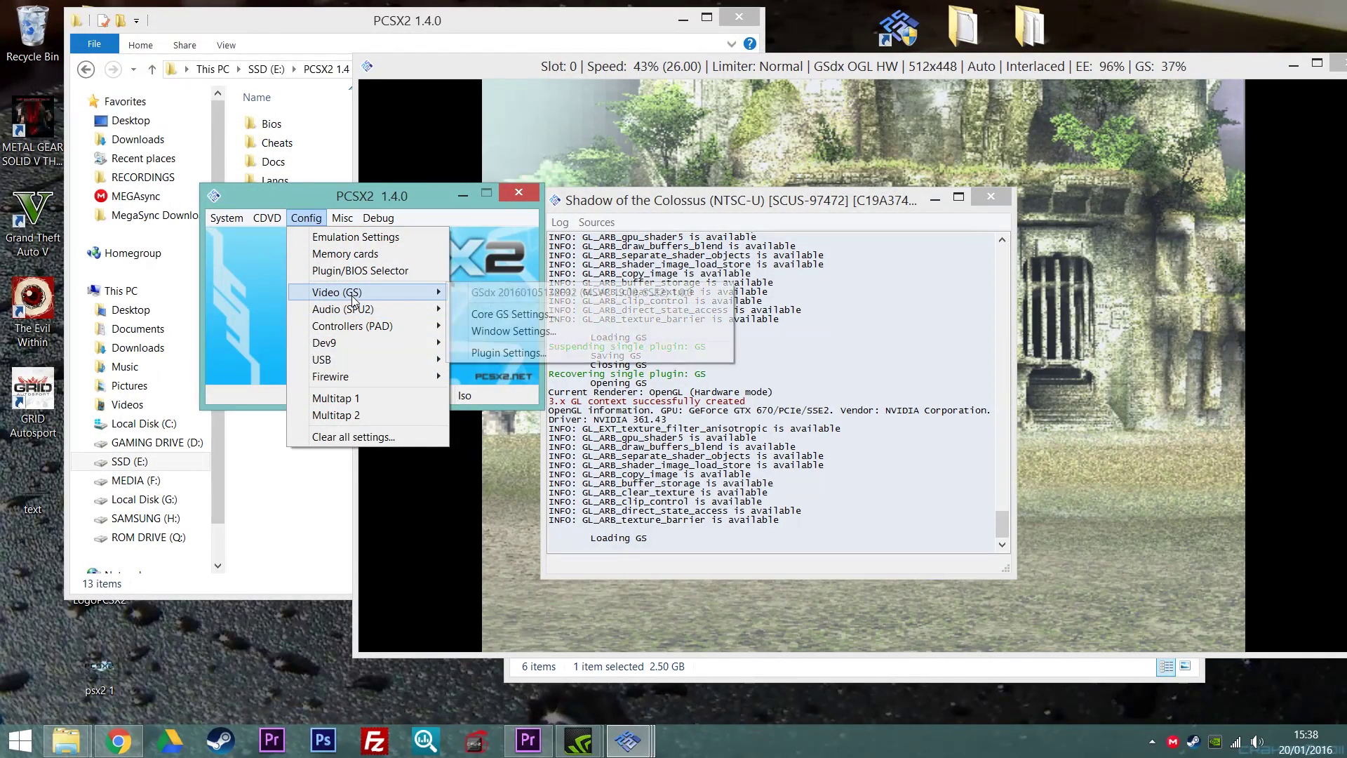
left_click(523, 352)
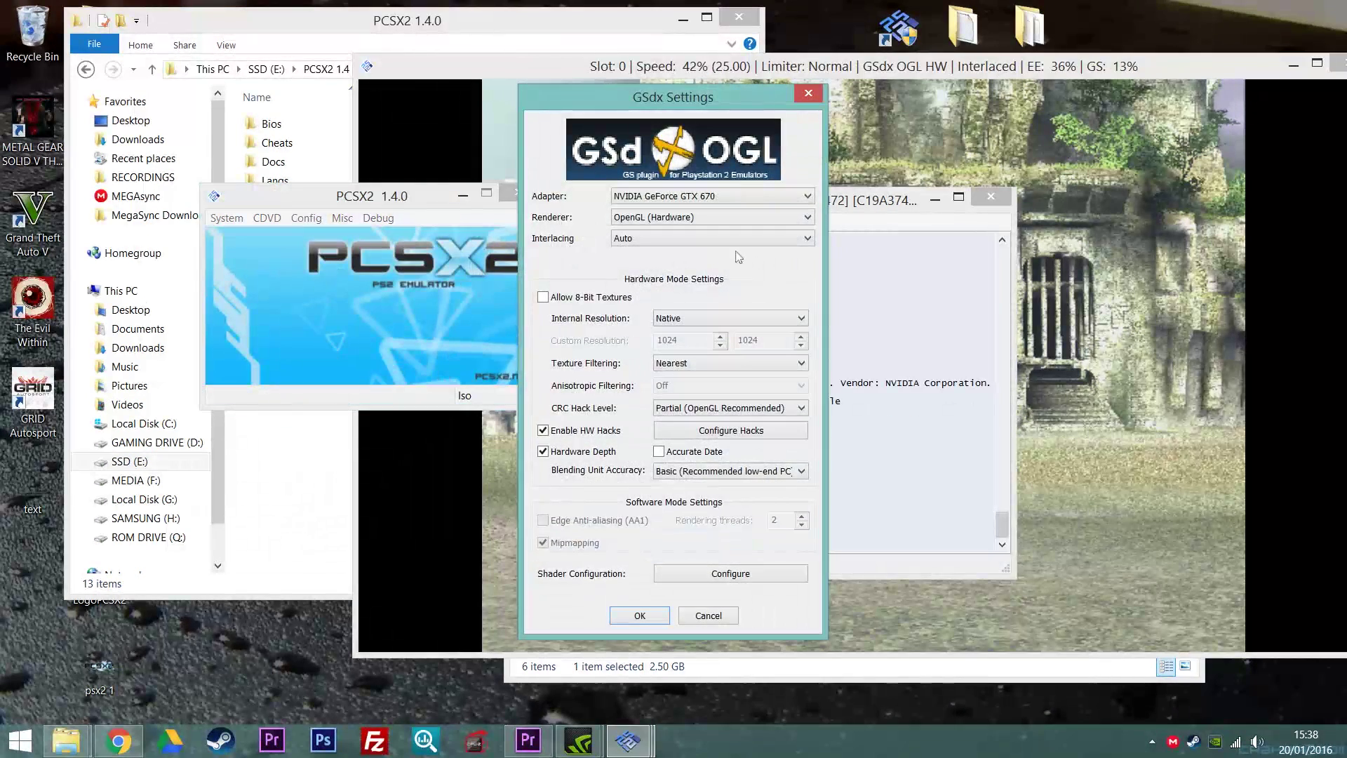
left_click(751, 214)
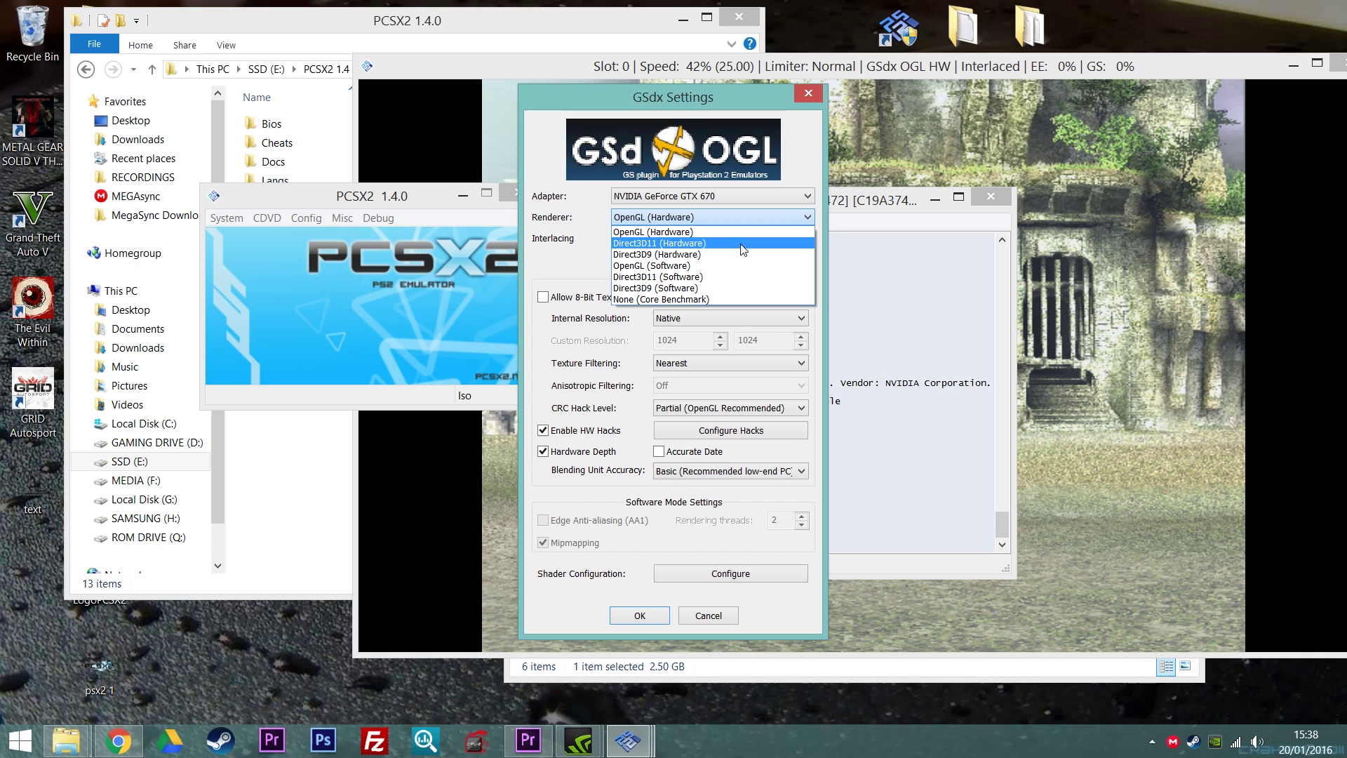
left_click(742, 243)
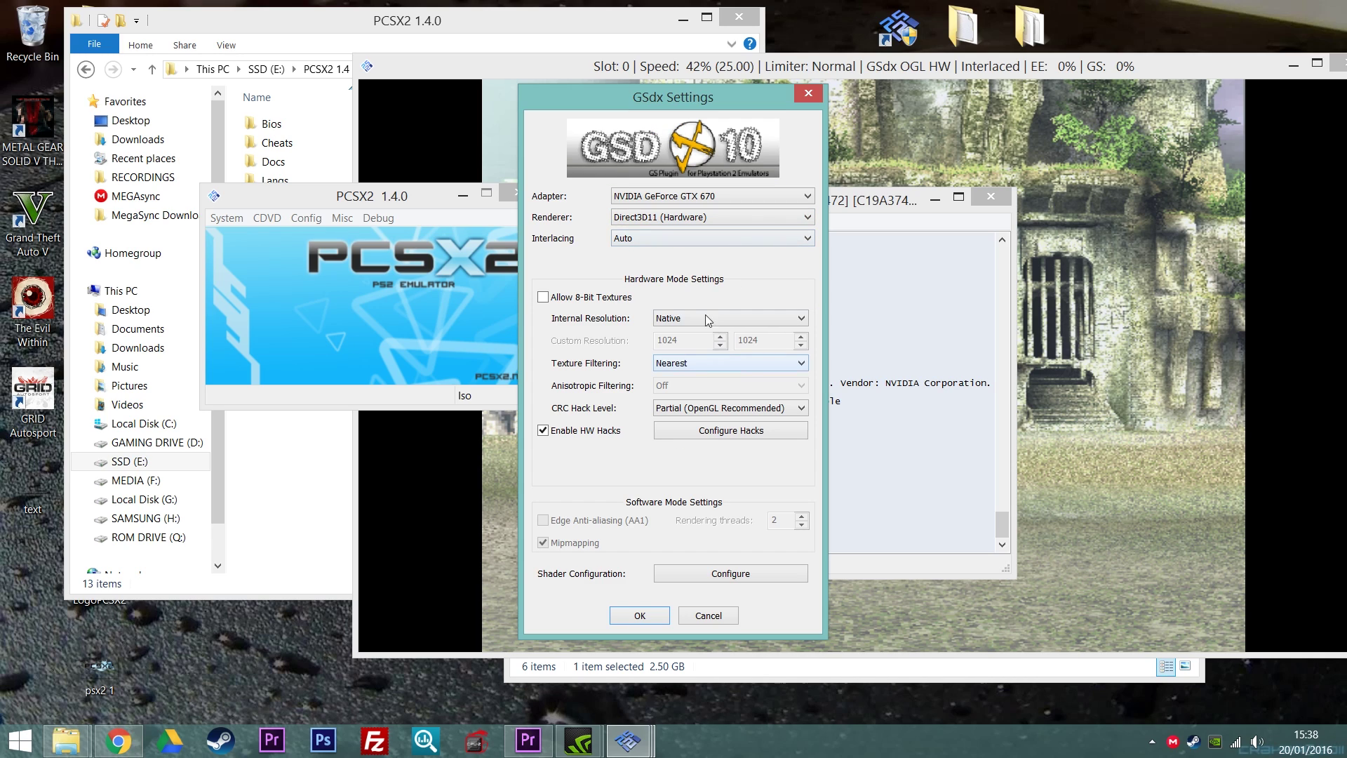
left_click(718, 368)
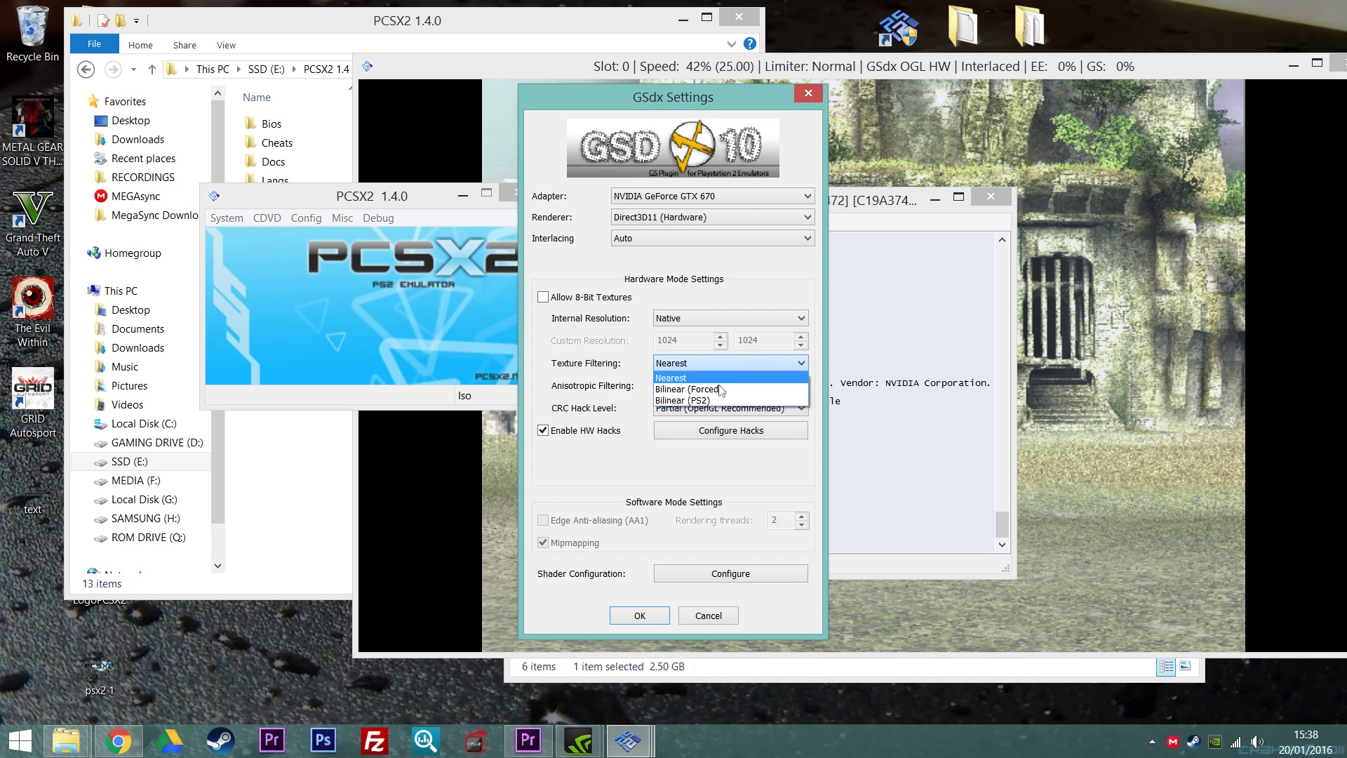
left_click(725, 397)
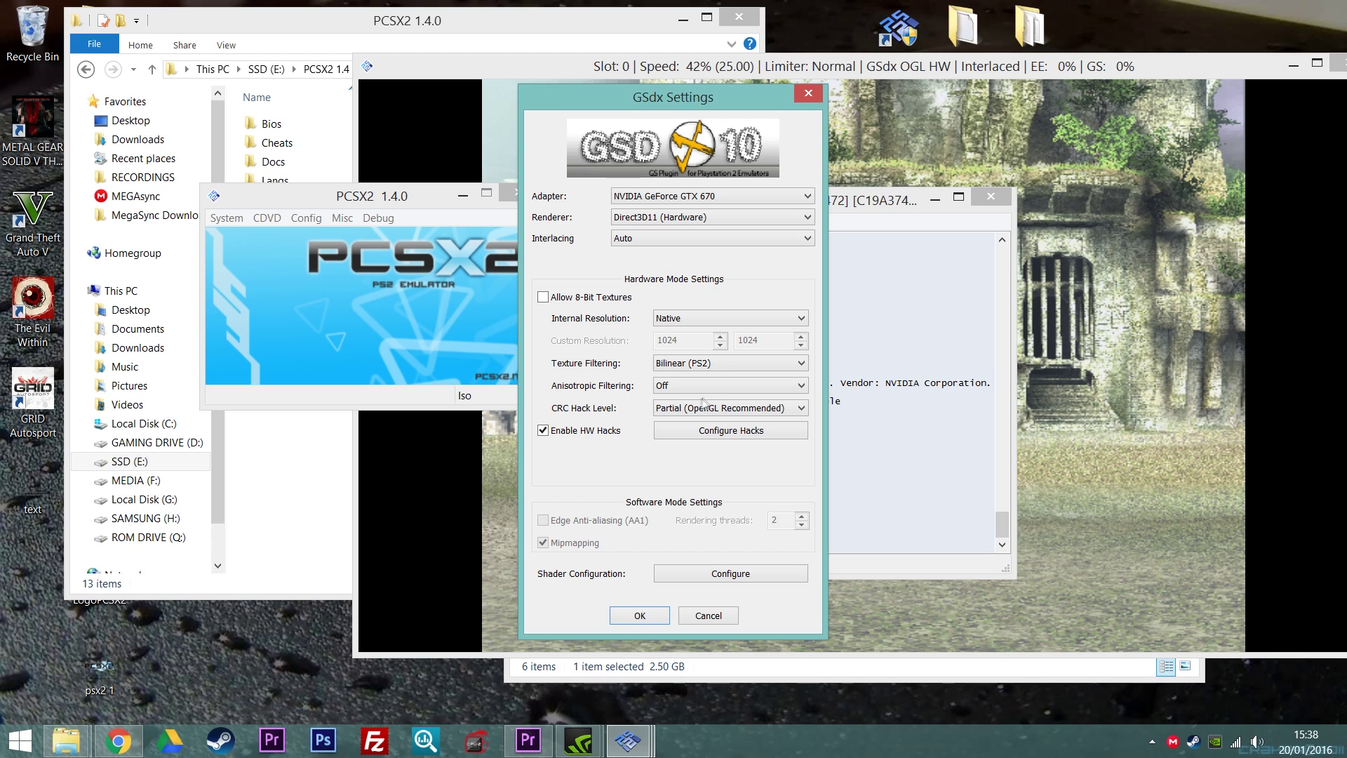
Set the CRC hack level to Aggressive, check the hardware hacks configuration and apply the video plugin settings to the running game
left_click(679, 409)
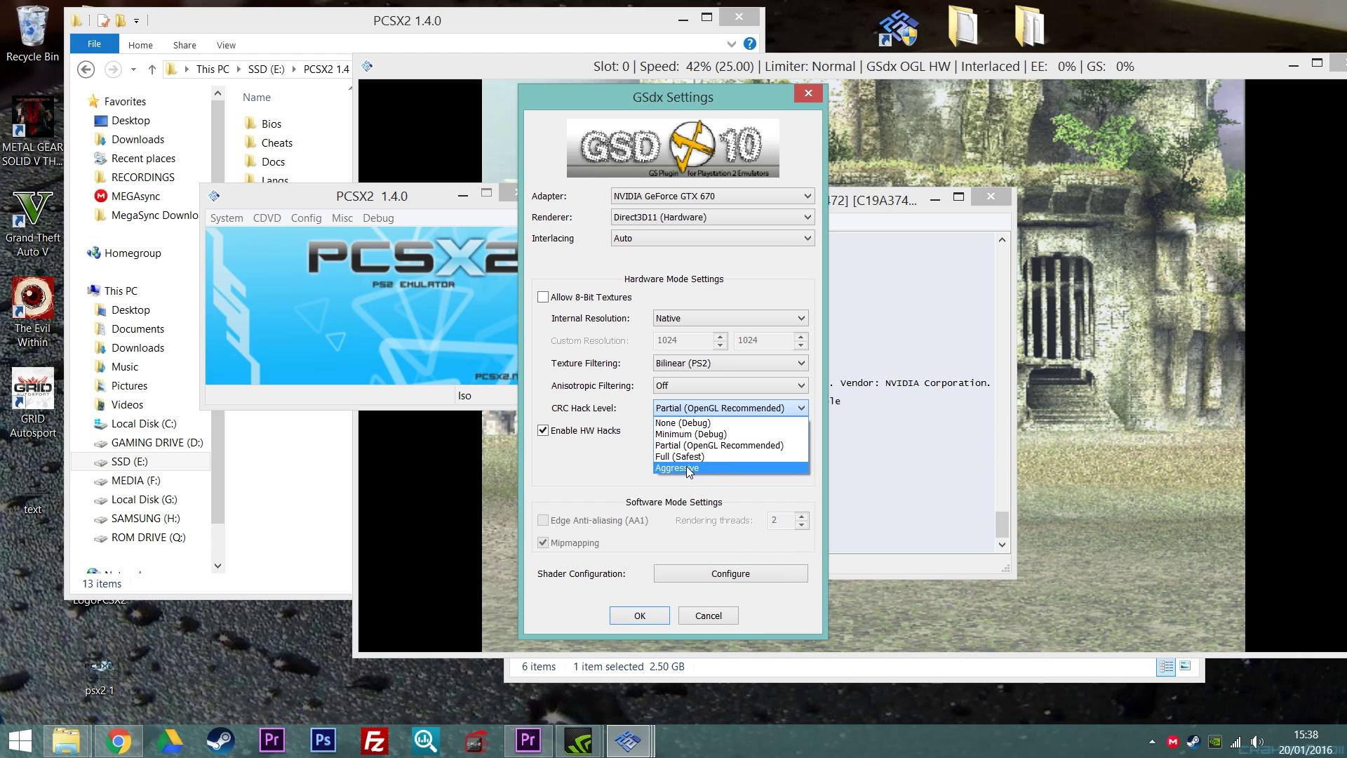
left_click(687, 467)
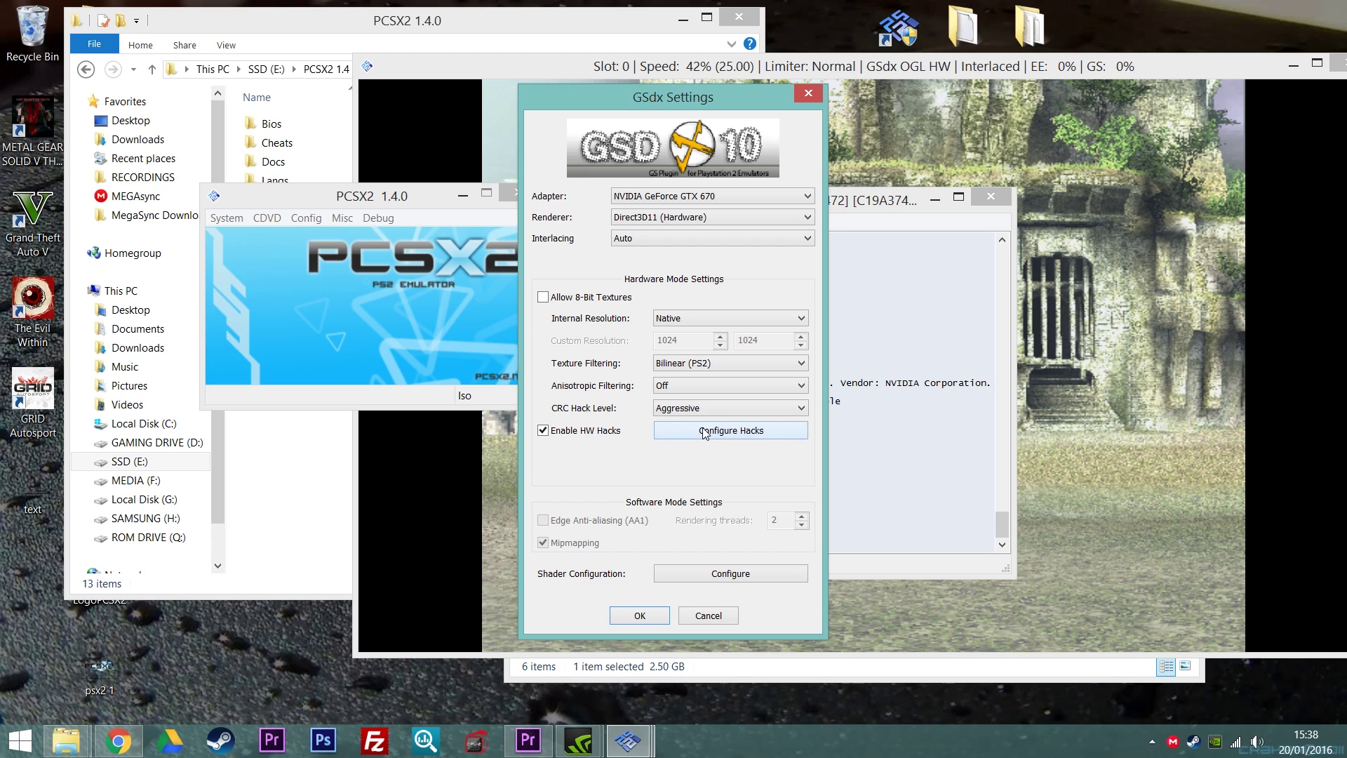
left_click(723, 431)
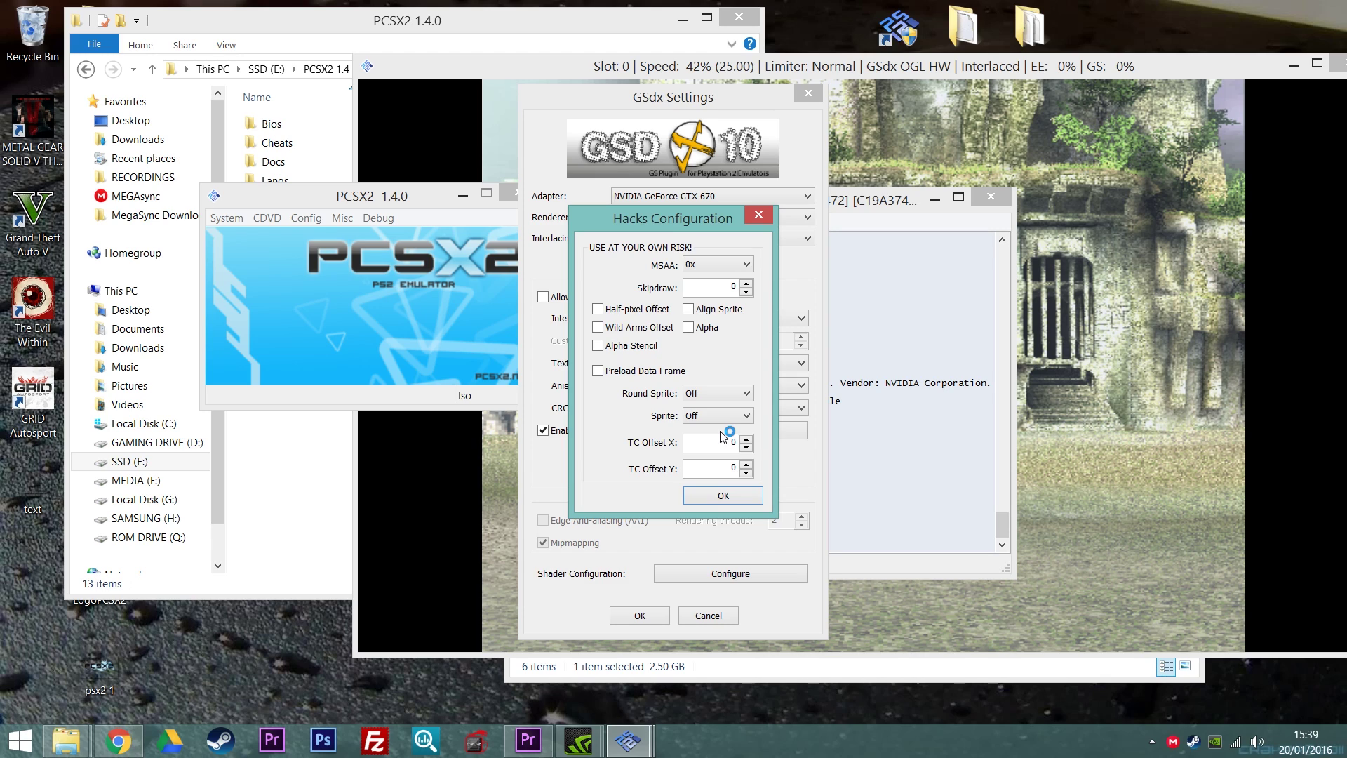
left_click(716, 493)
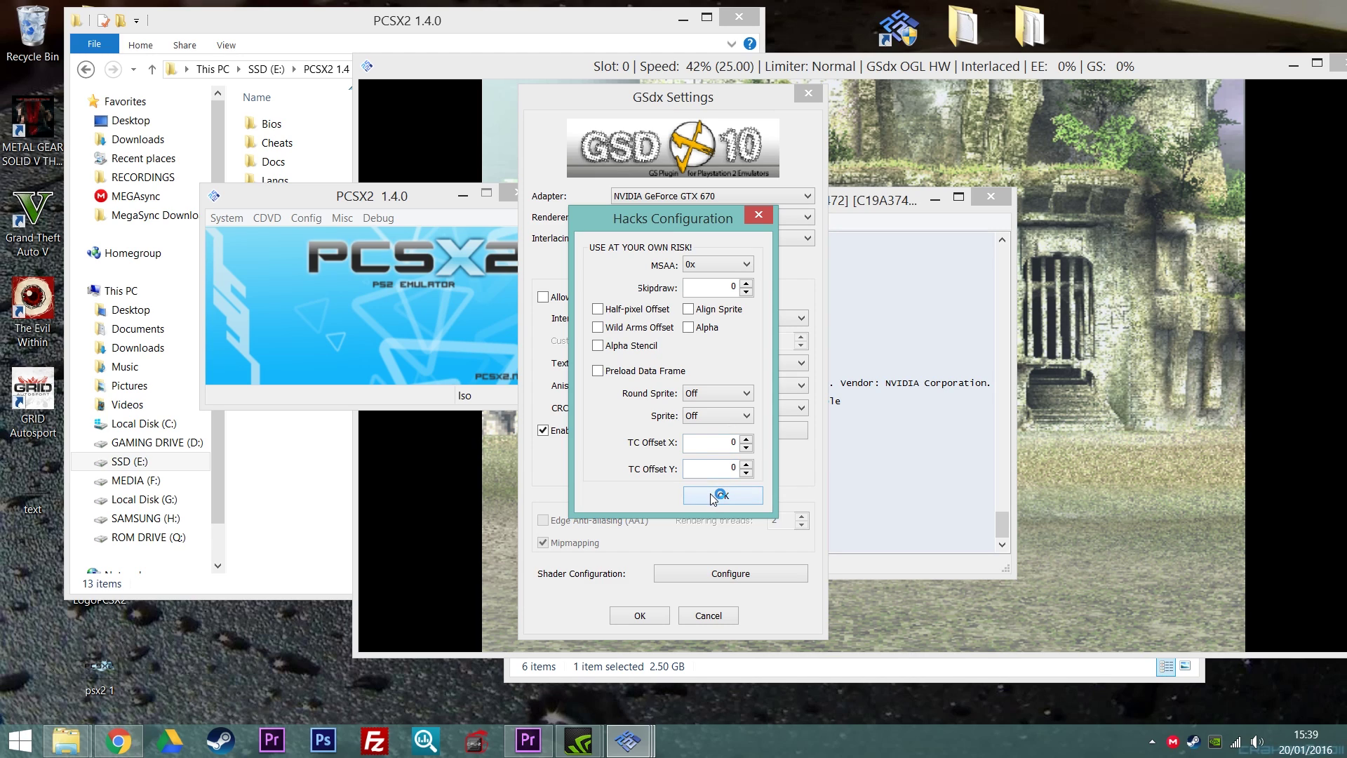
left_click(638, 614)
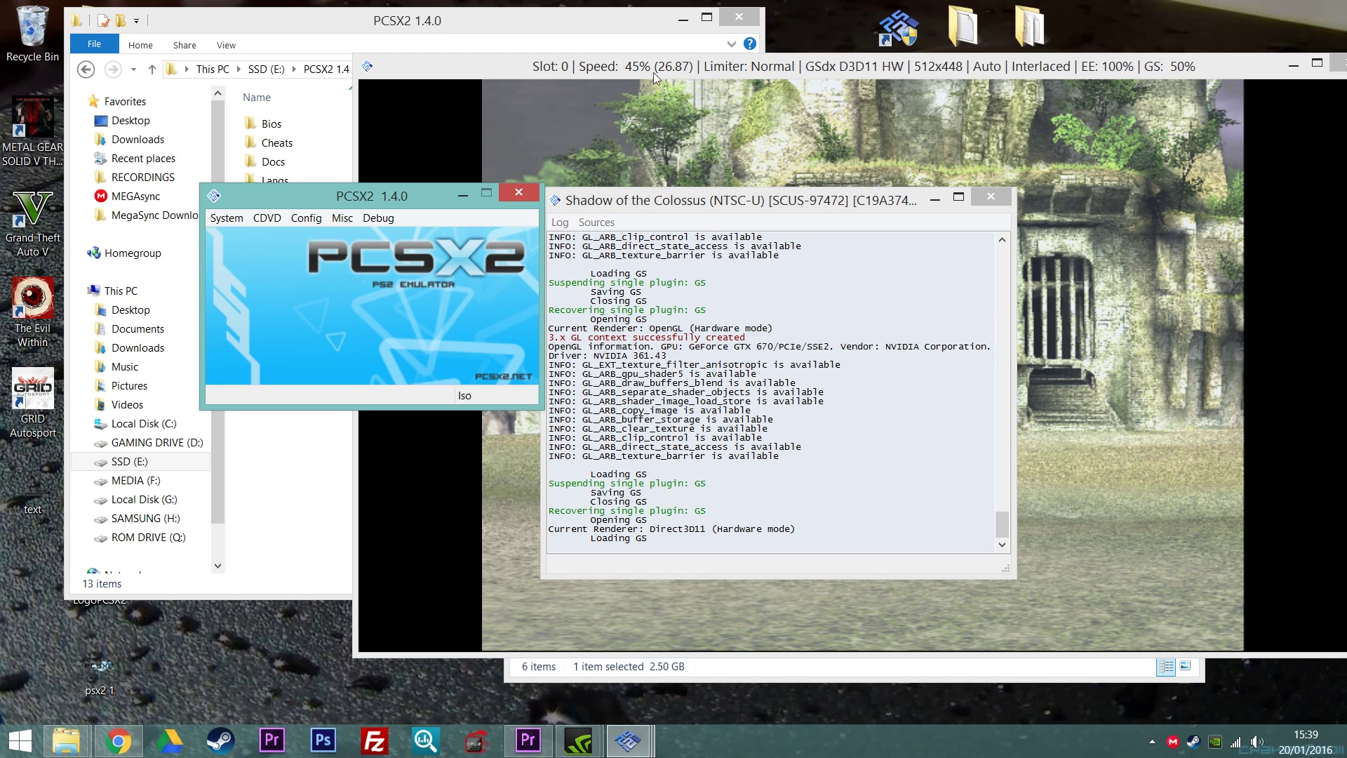
Open the emulation settings, move the dialog clear of the game's speed readout and look over the EE/IOP, VUs, GS and GS Window pages
left_click(302, 220)
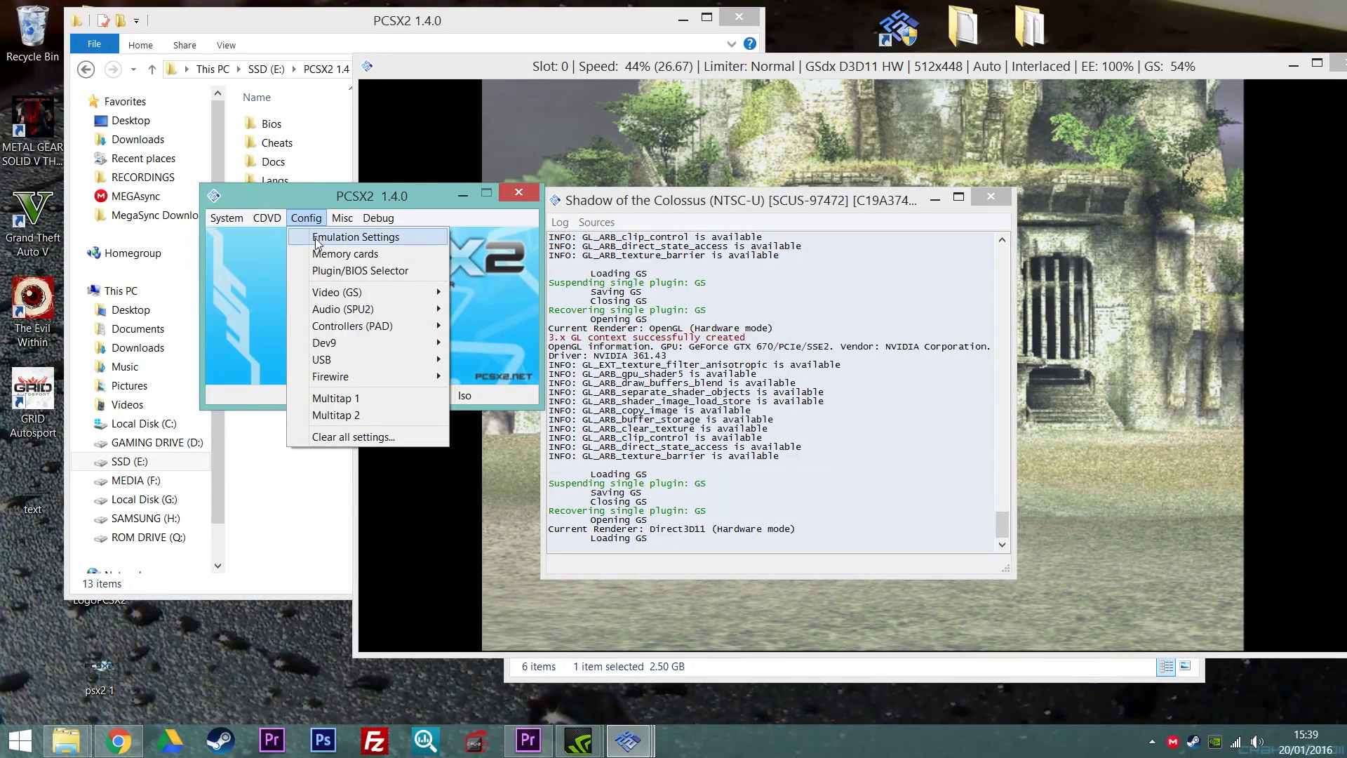
left_click(317, 239)
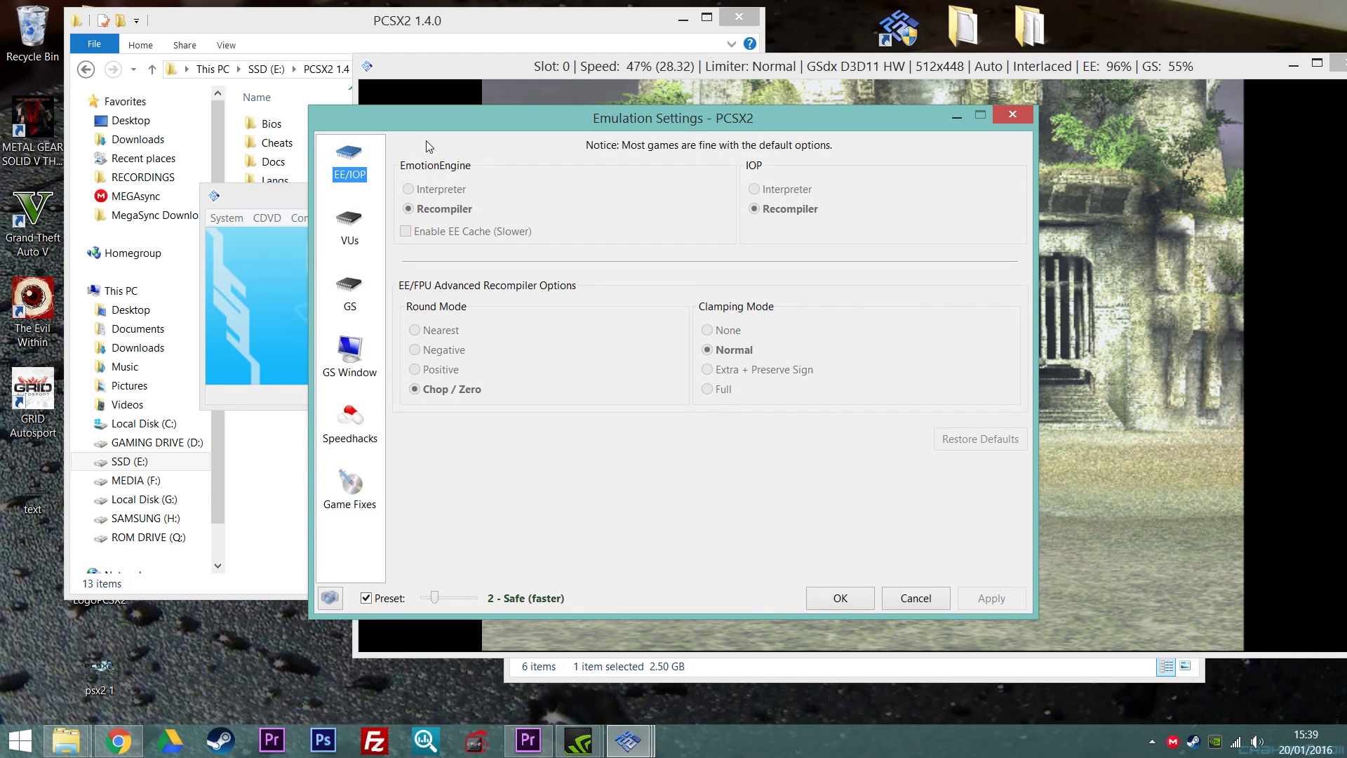
left_click_drag(453, 114, 448, 174)
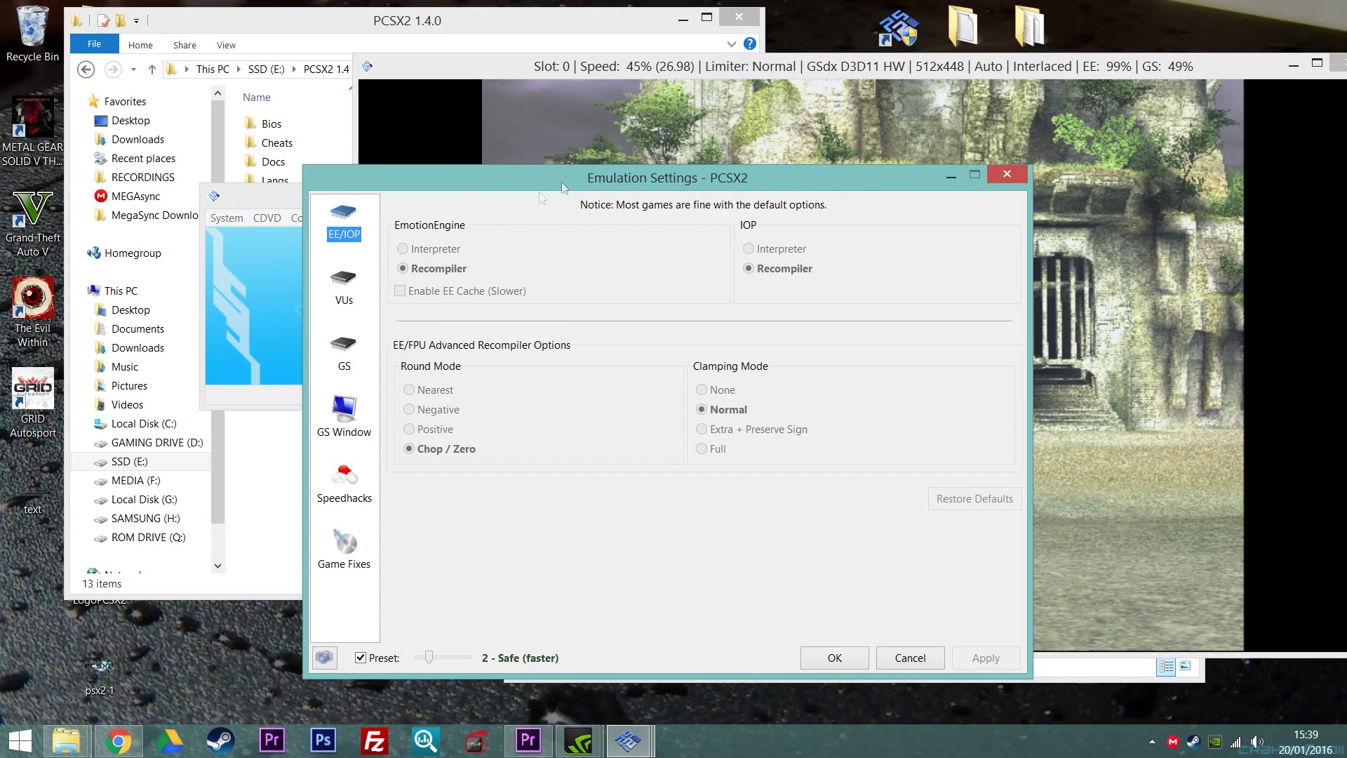
left_click(348, 299)
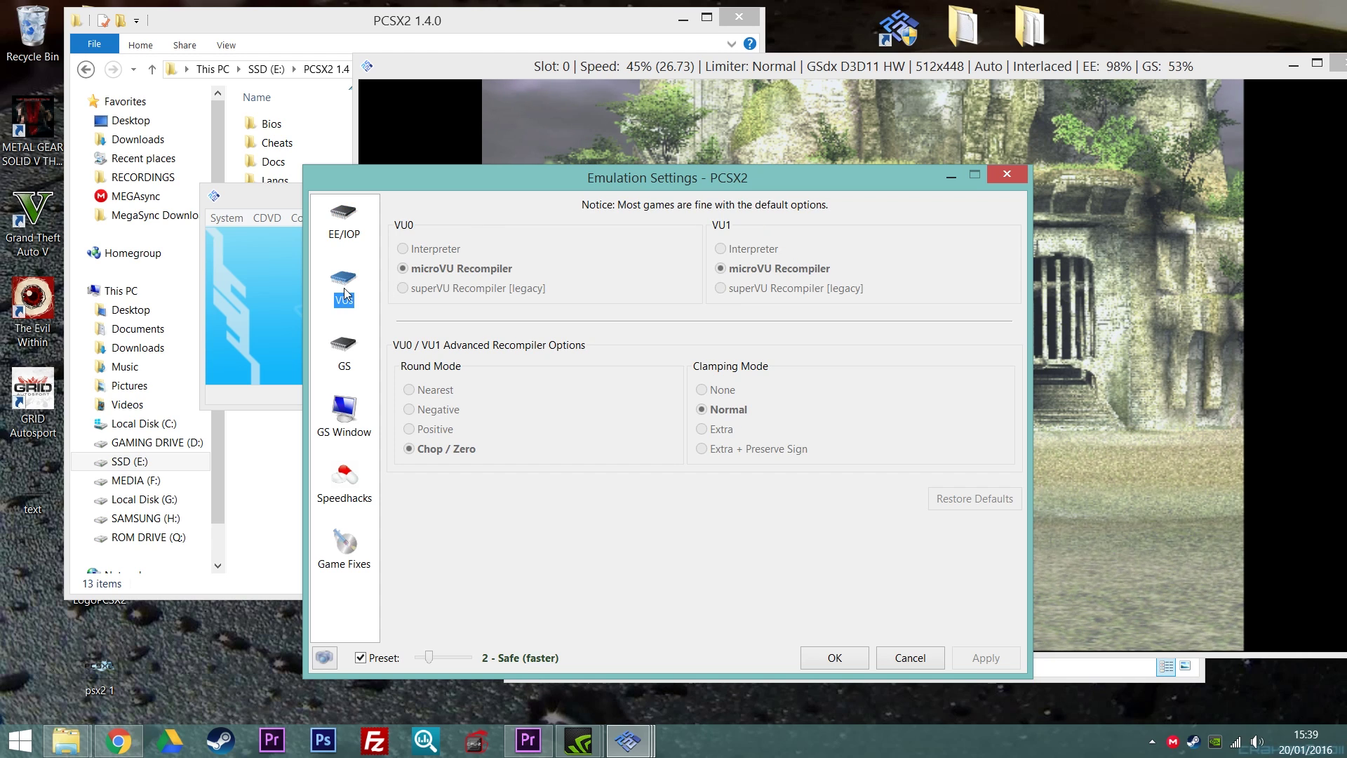
left_click(351, 357)
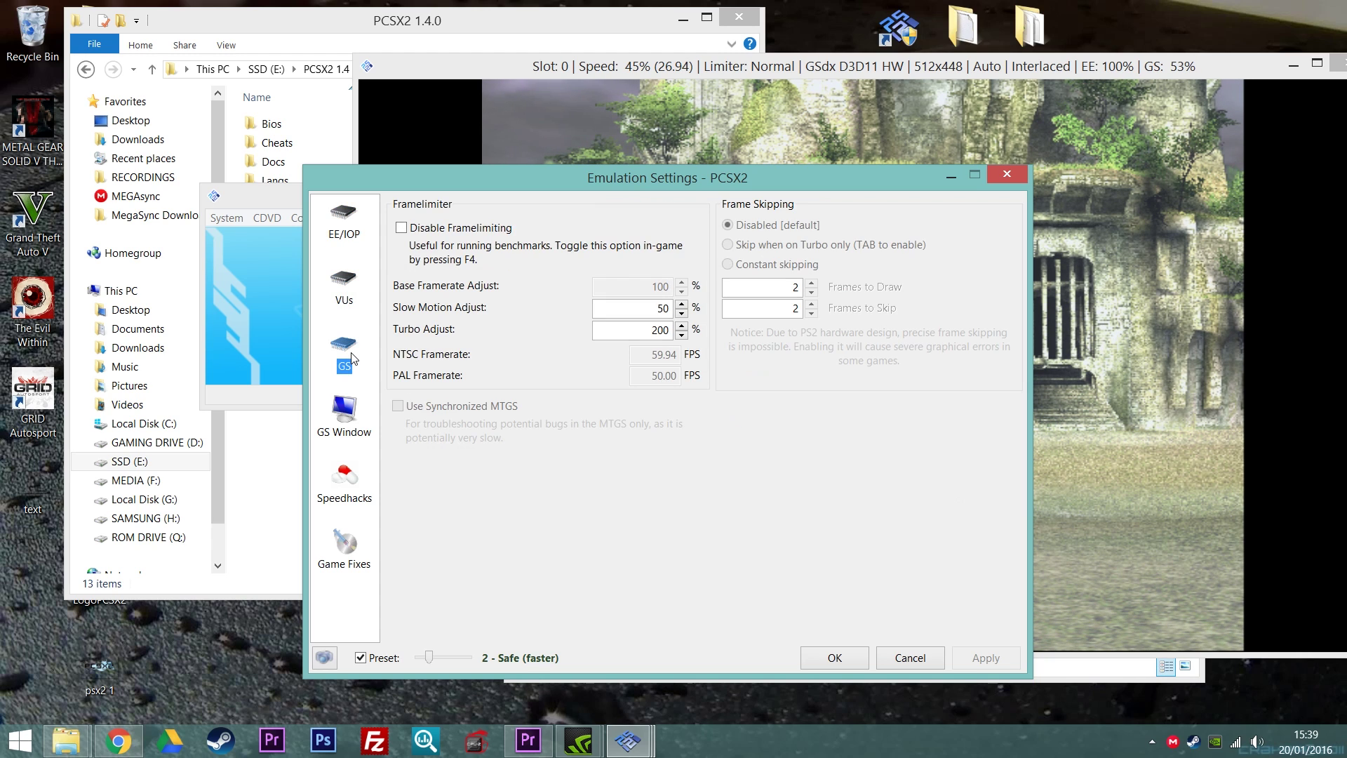
left_click(349, 421)
Enable the MTVU (Multi-Threaded microVU1) speedhack and apply it to the running game
left_click(345, 493)
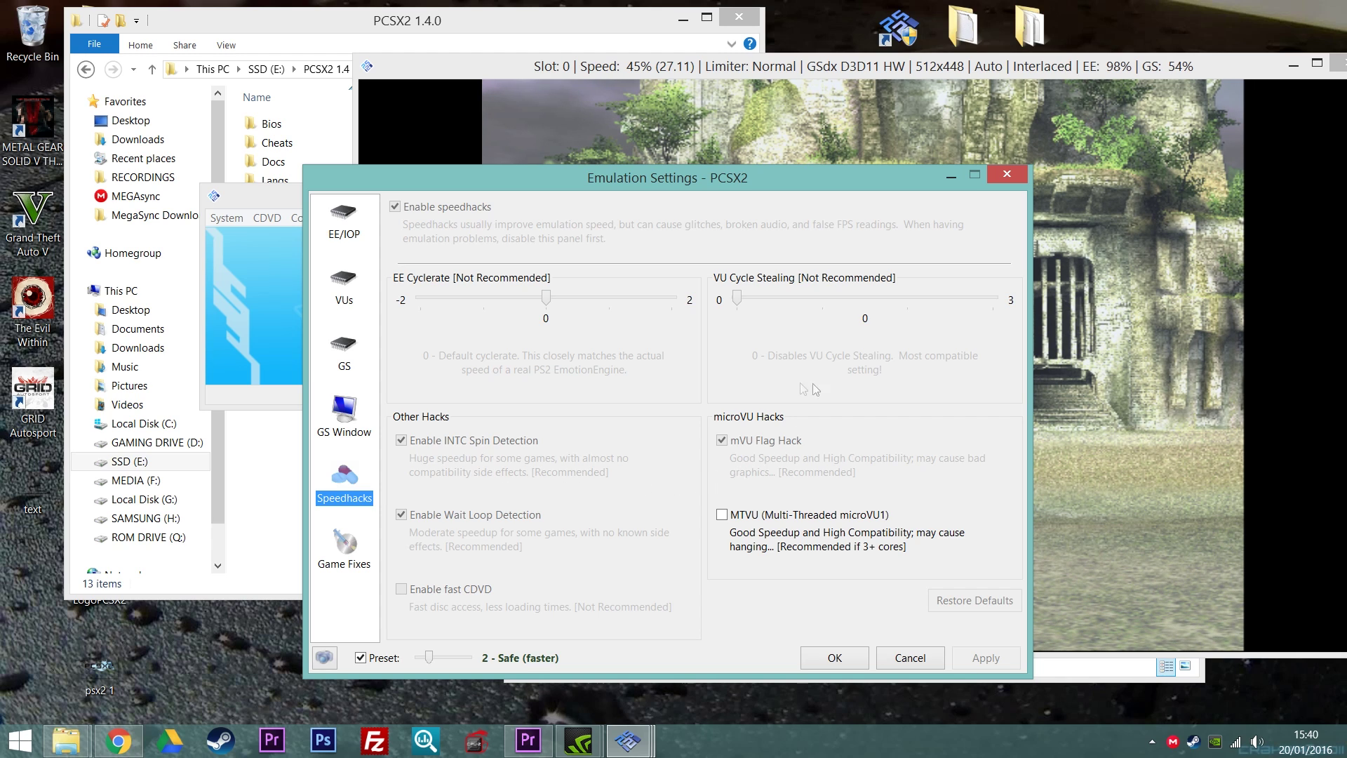
mouse_move(751, 523)
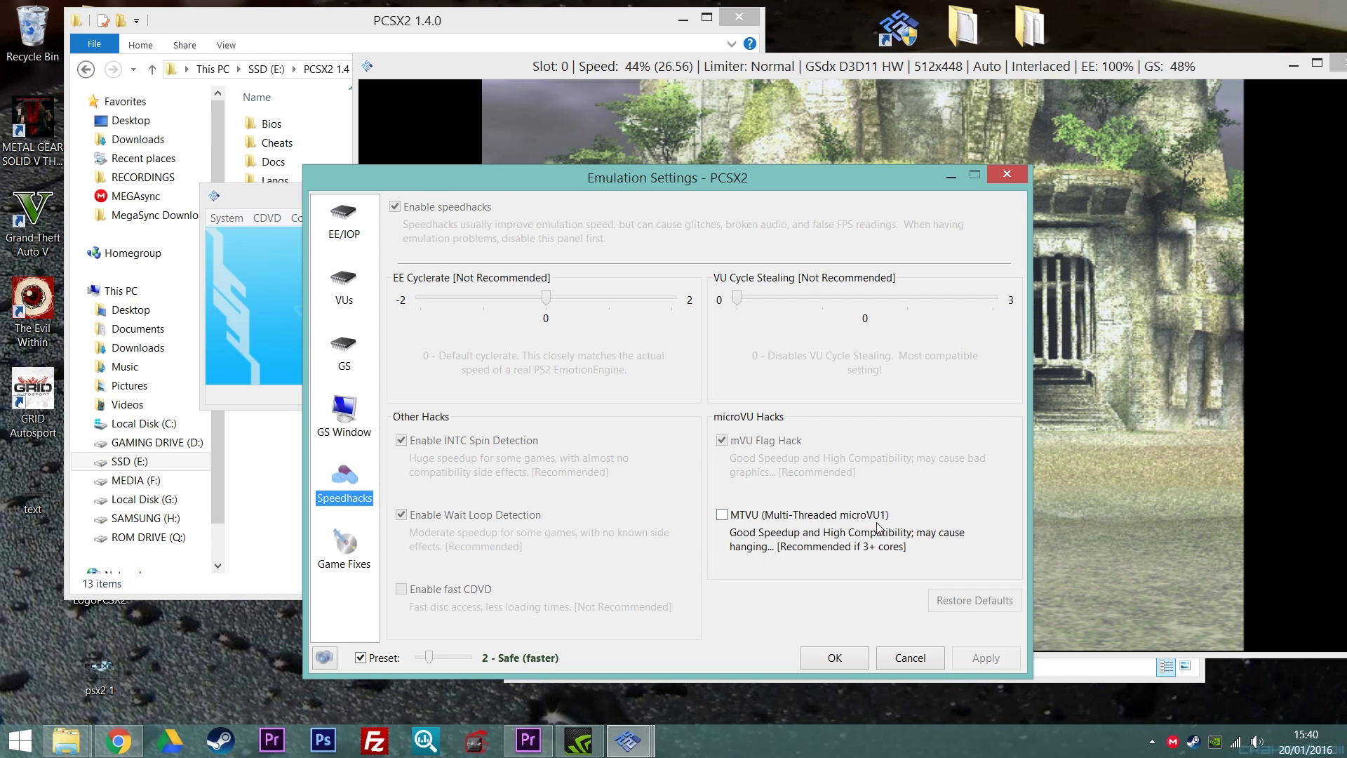
mouse_move(895, 538)
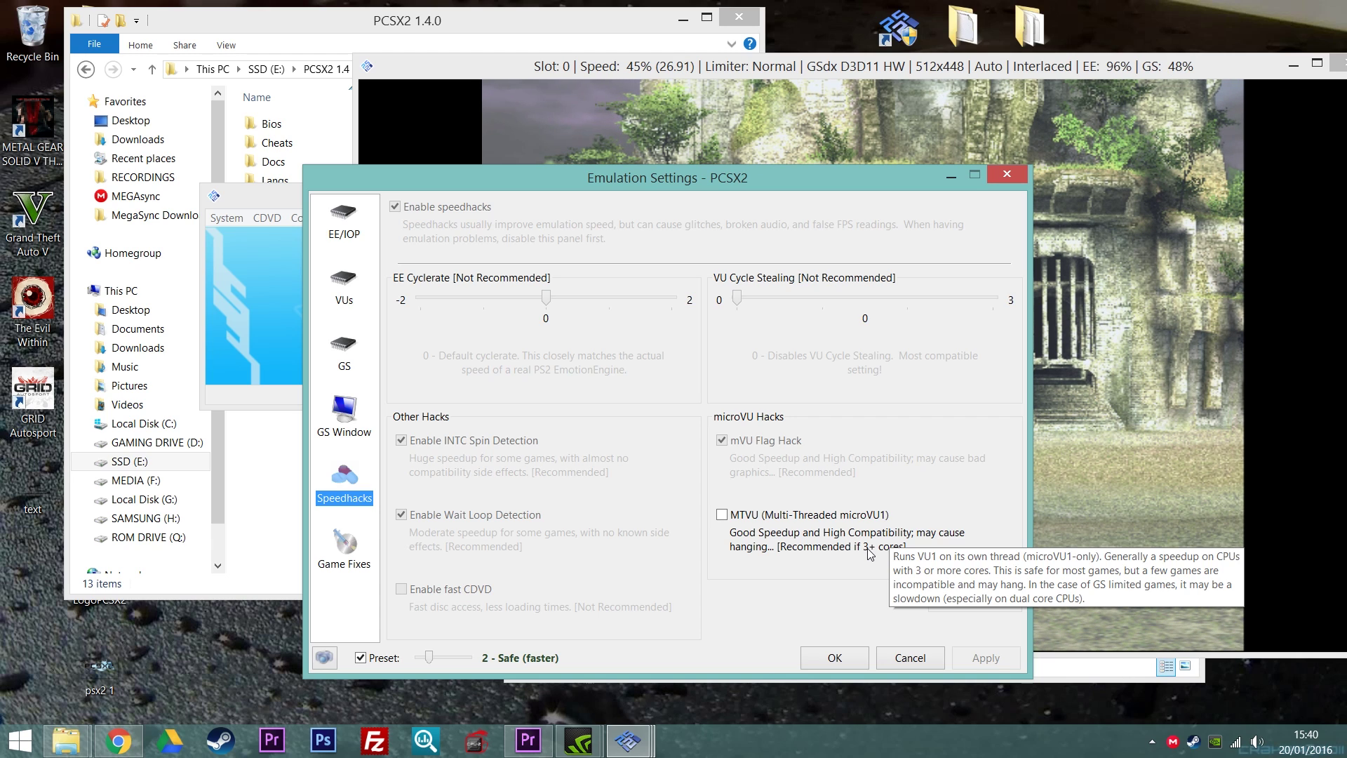
left_click(723, 519)
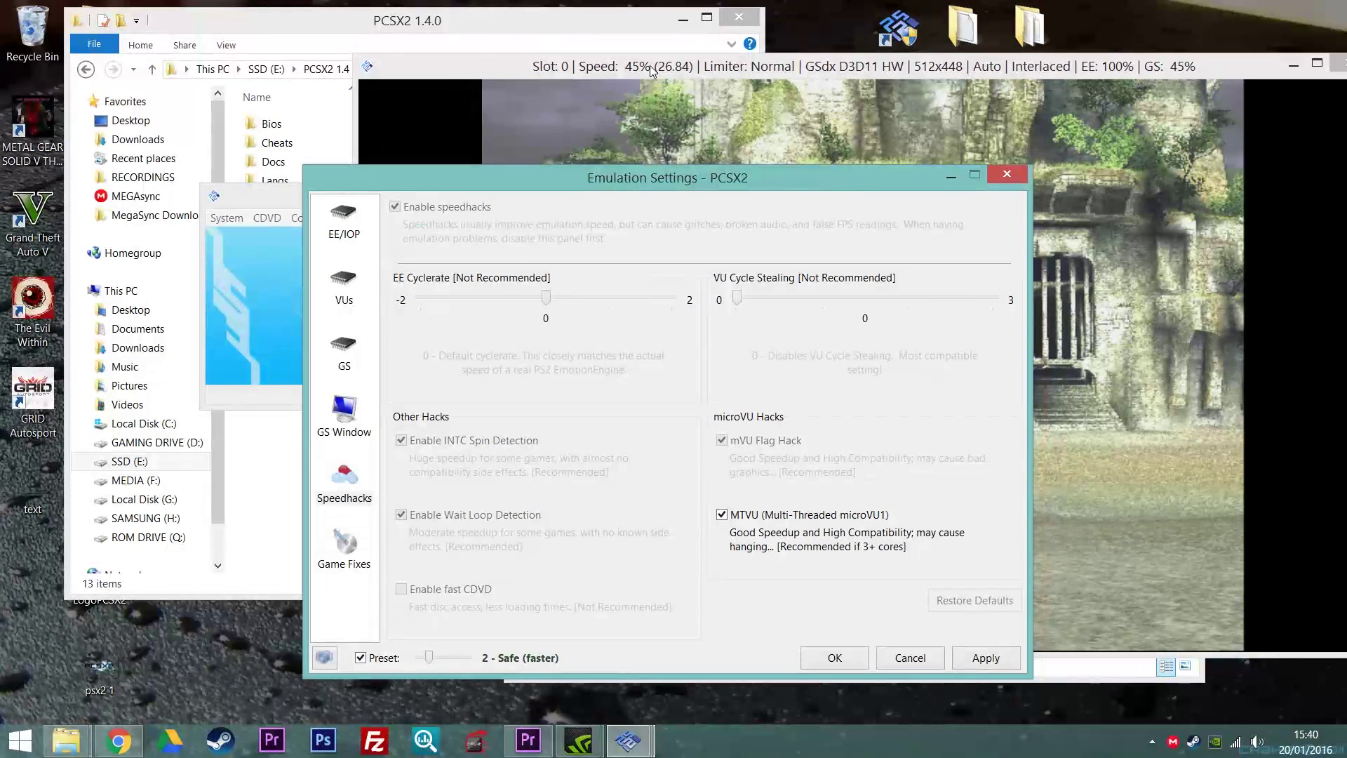
left_click(977, 658)
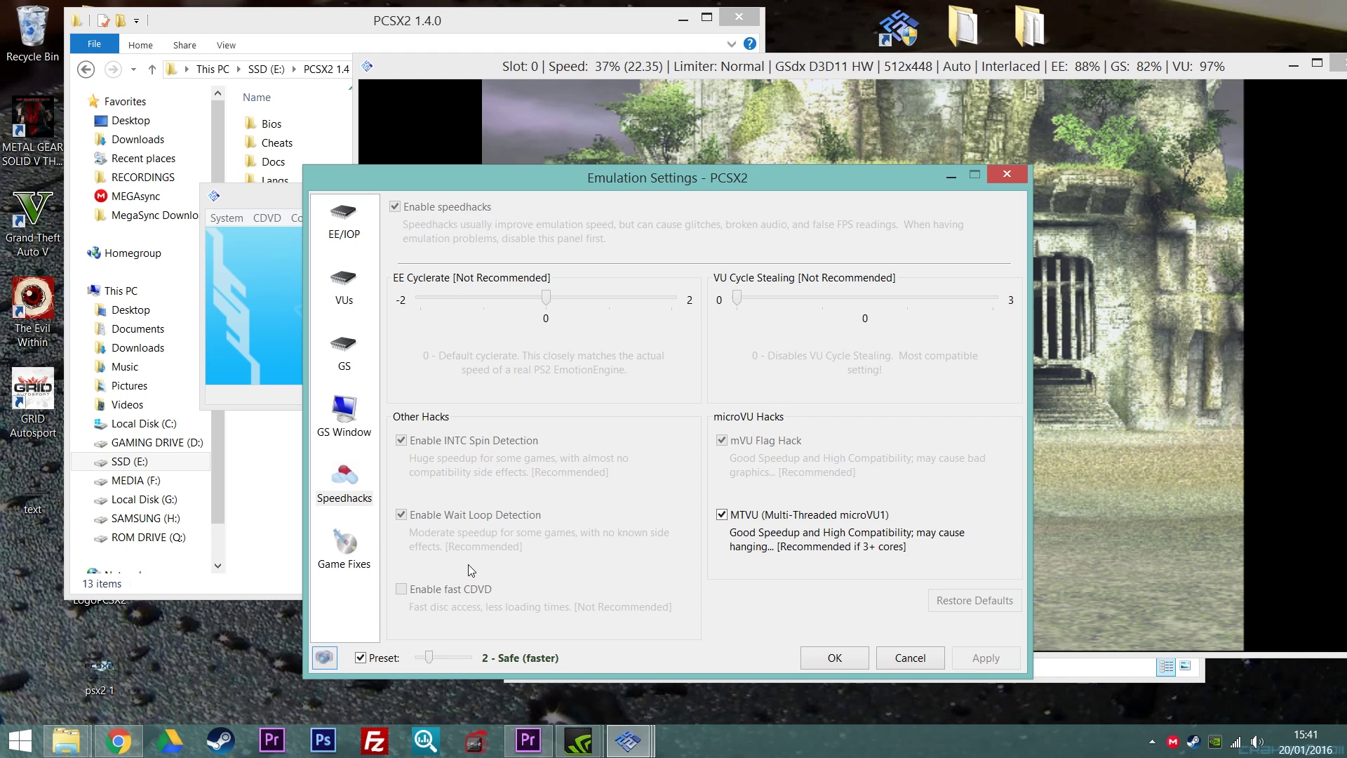
Set the emulation preset to 3 - Balanced, review the settings pages it affects and apply it to the running game
mouse_move(431, 654)
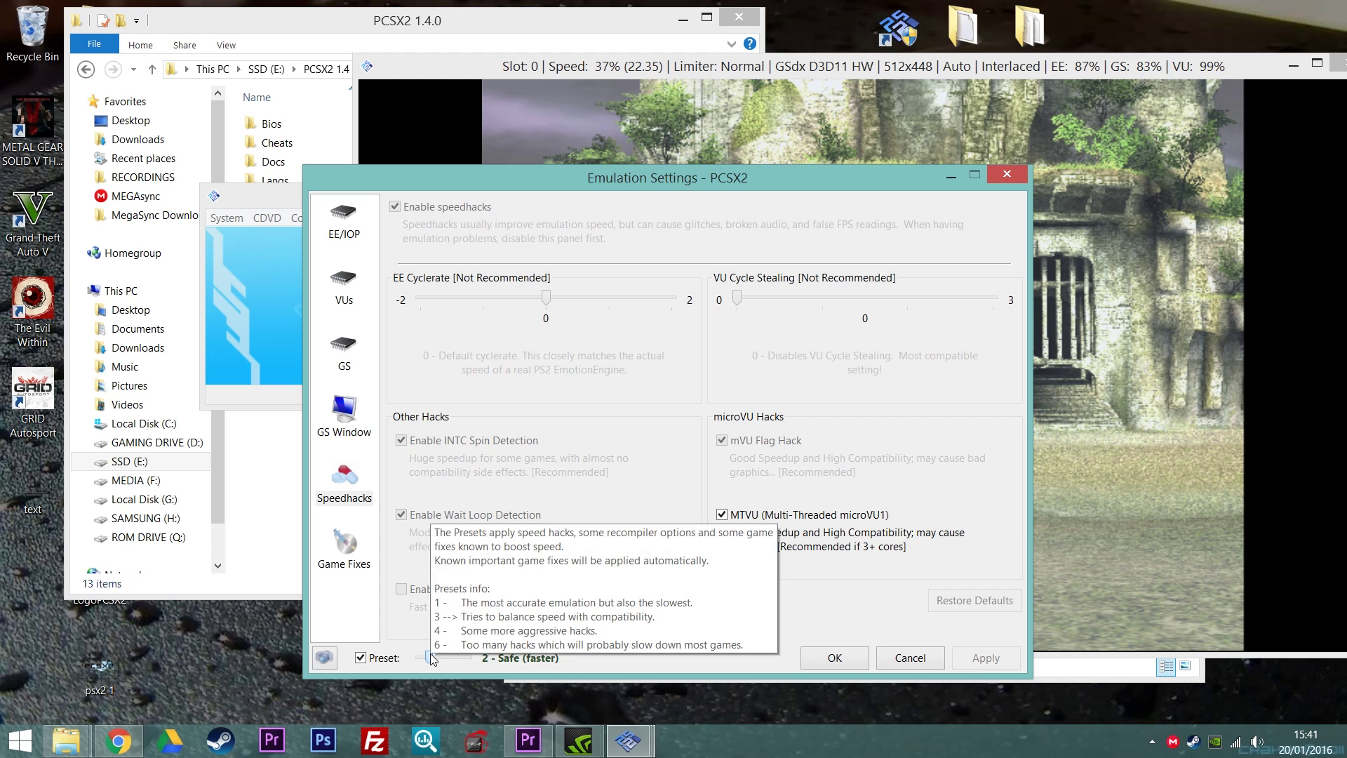
mouse_move(433, 651)
left_mouse_down()
mouse_move(455, 652)
mouse_move(439, 654)
left_mouse_up()
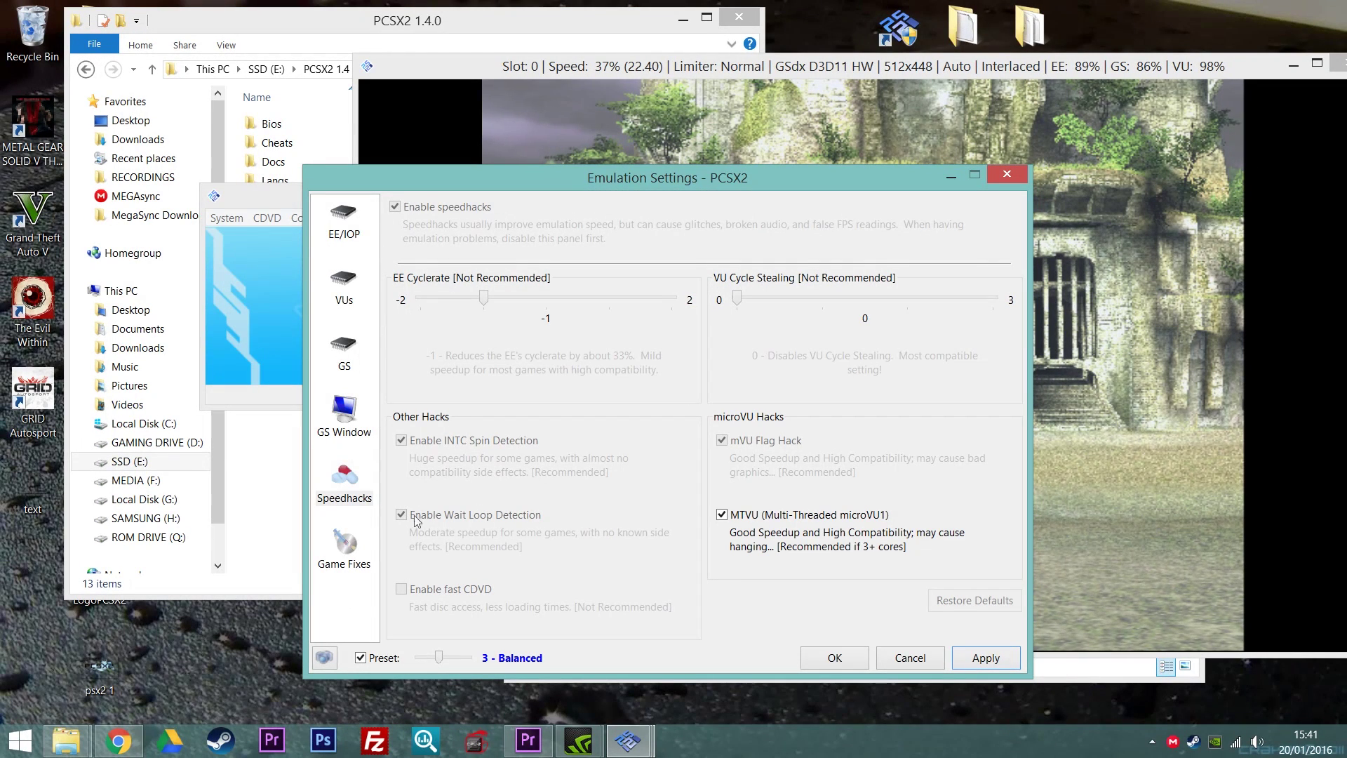
left_click(345, 347)
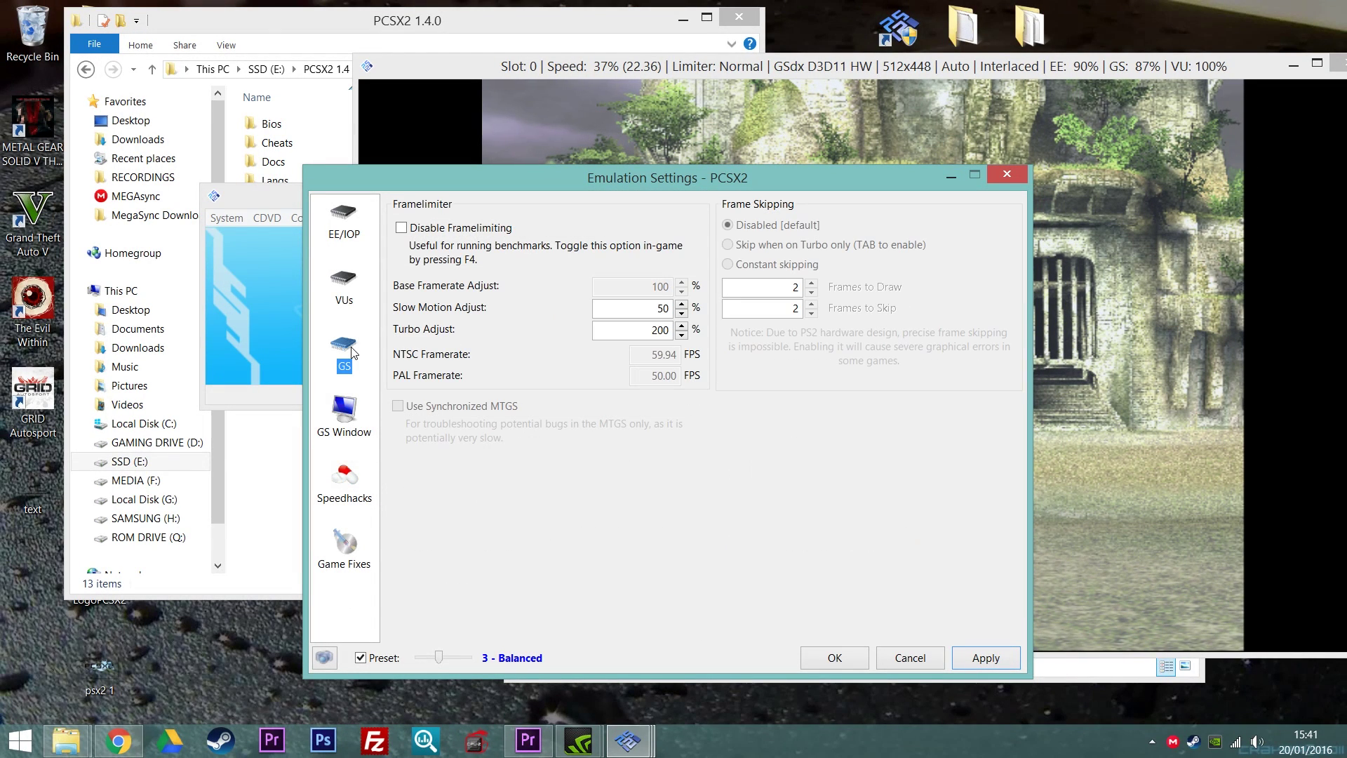
left_click(351, 306)
left_click(344, 228)
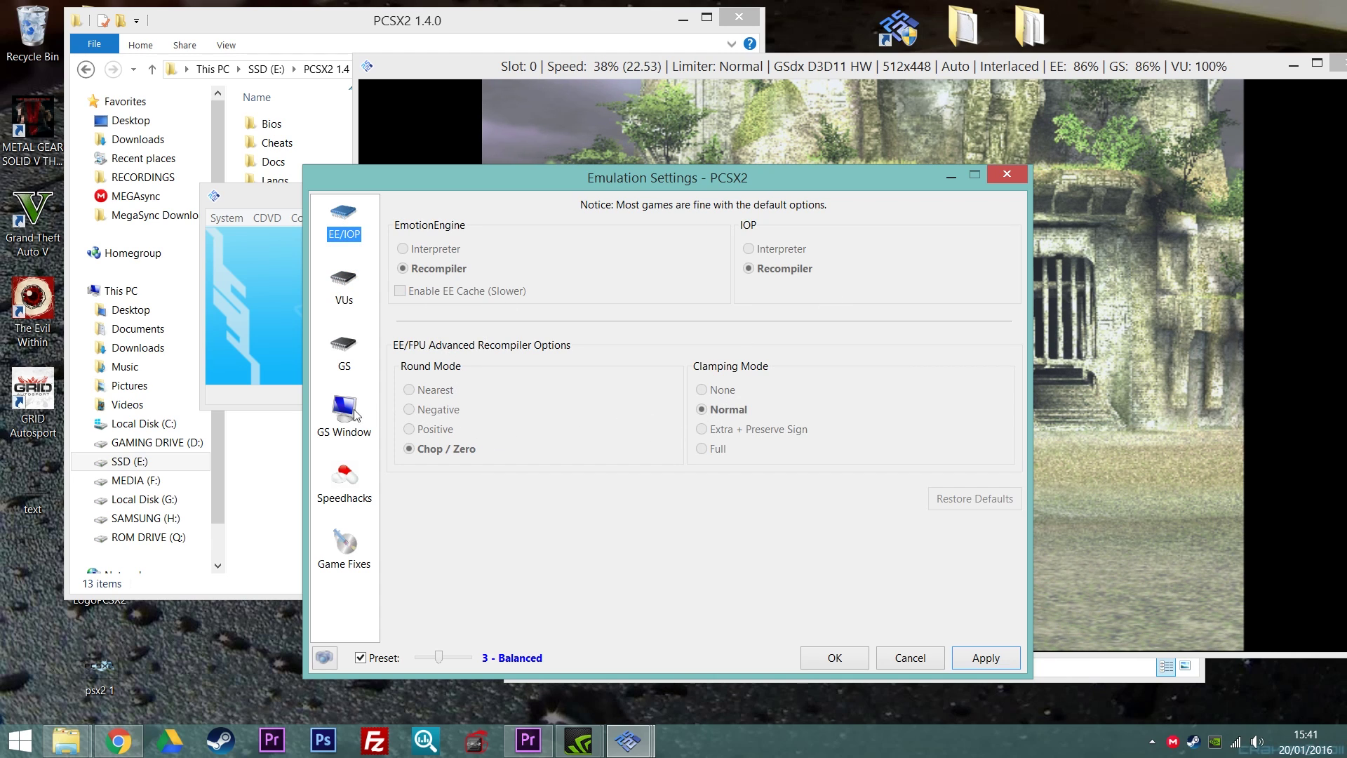
left_click(359, 485)
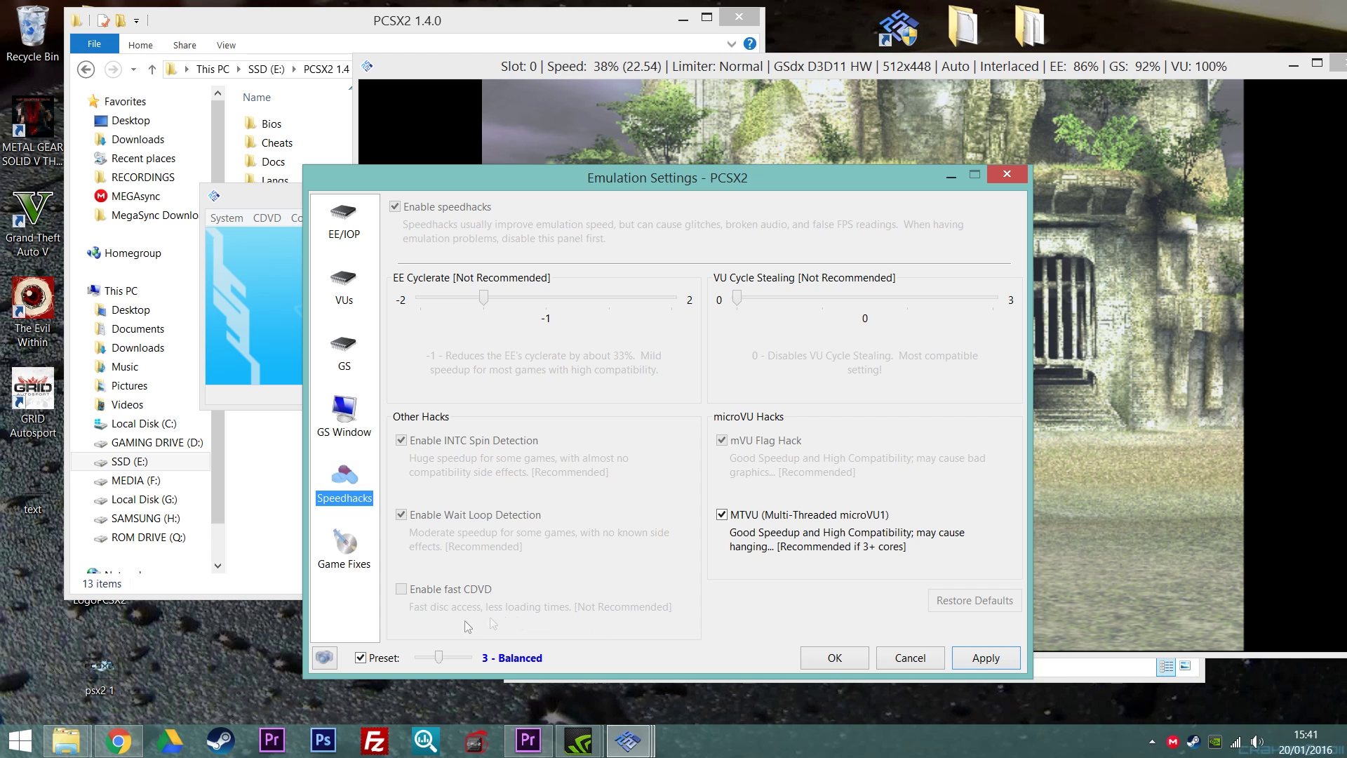
mouse_move(437, 659)
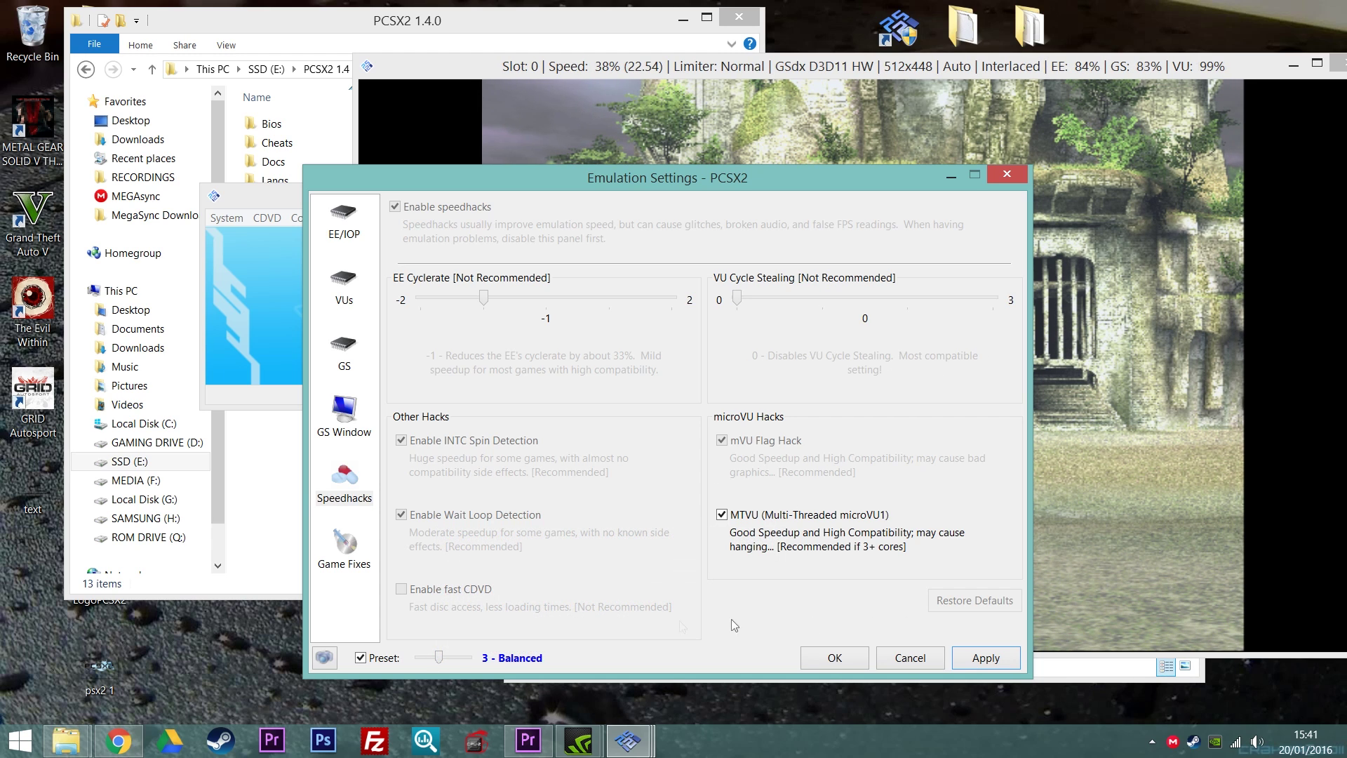
mouse_move(430, 656)
left_mouse_down()
mouse_move(417, 659)
mouse_move(430, 658)
left_mouse_up()
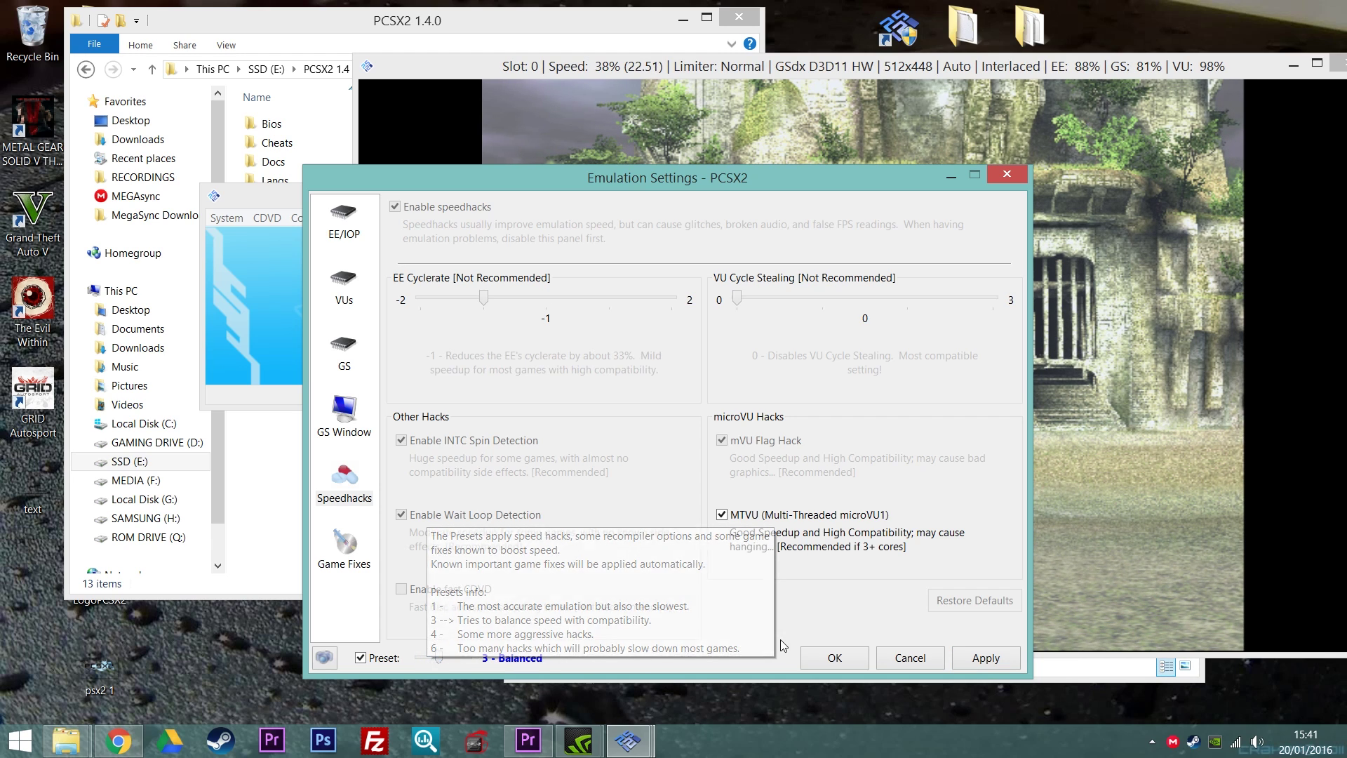
left_click(982, 659)
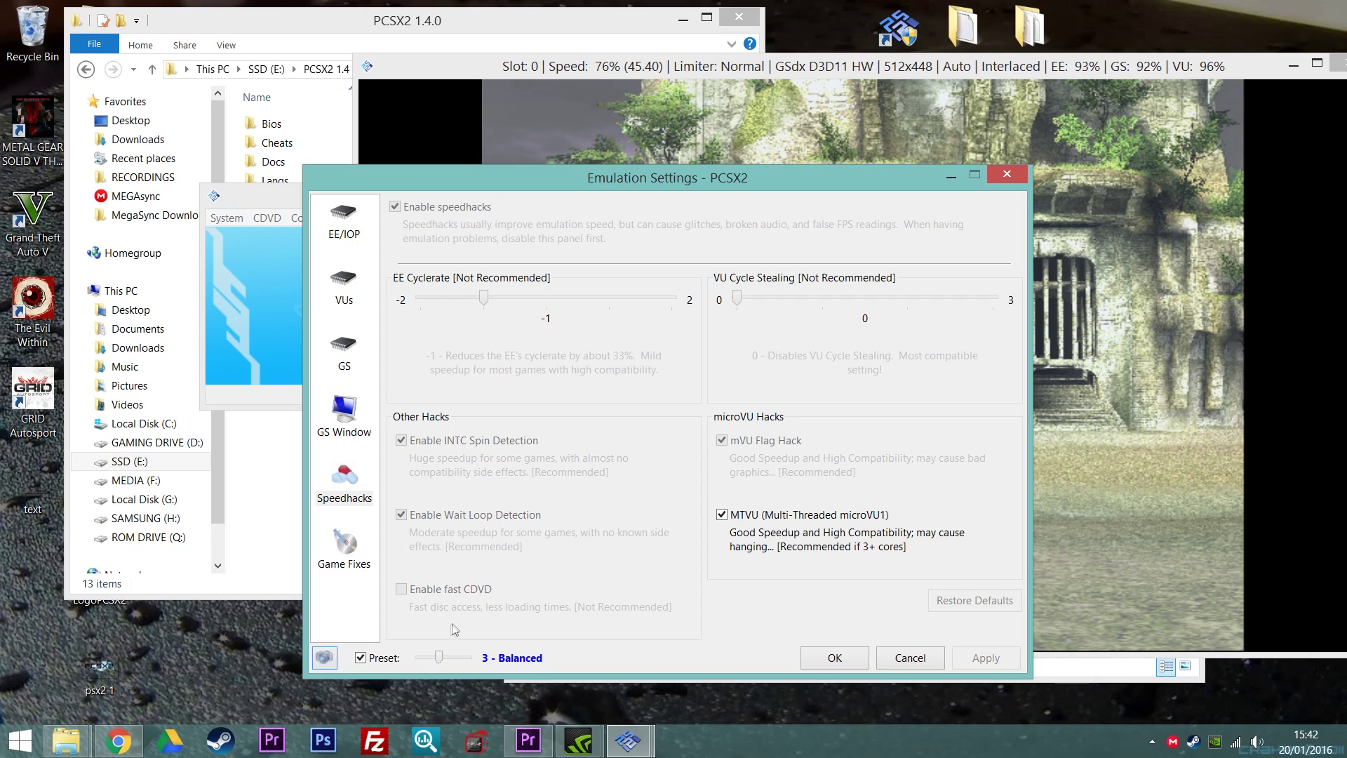
Set the emulation preset to 4 - Aggressive, apply it, test it in the game window and return to the emulation settings
left_click_drag(441, 658, 452, 658)
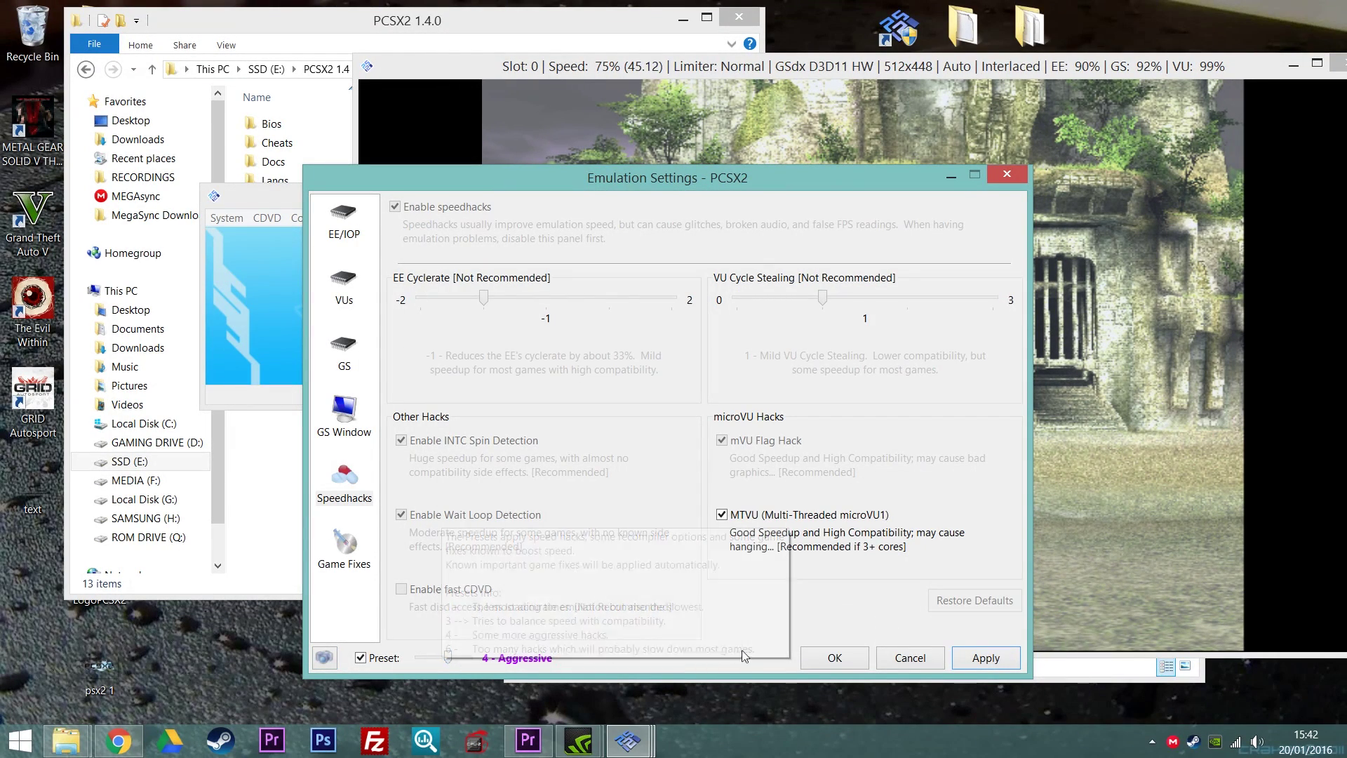
left_click(983, 660)
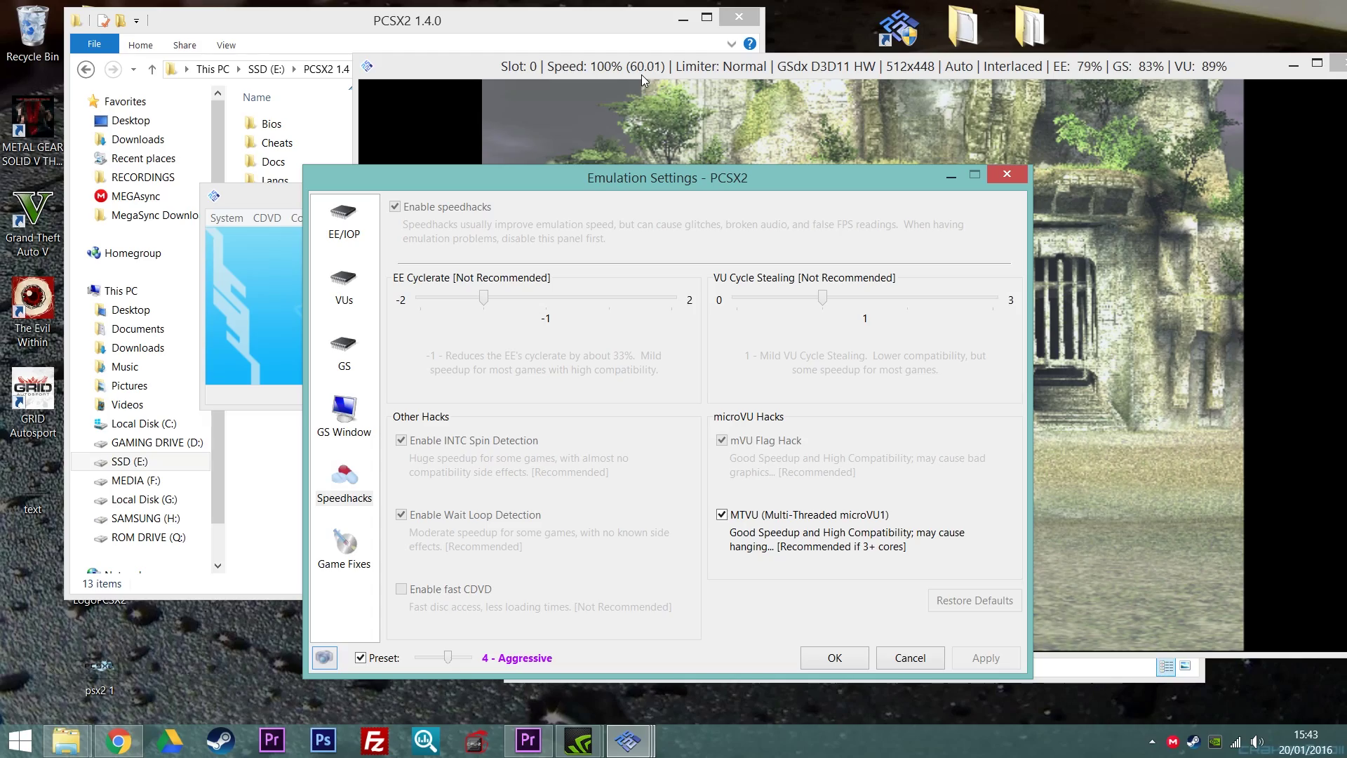
left_click(851, 67)
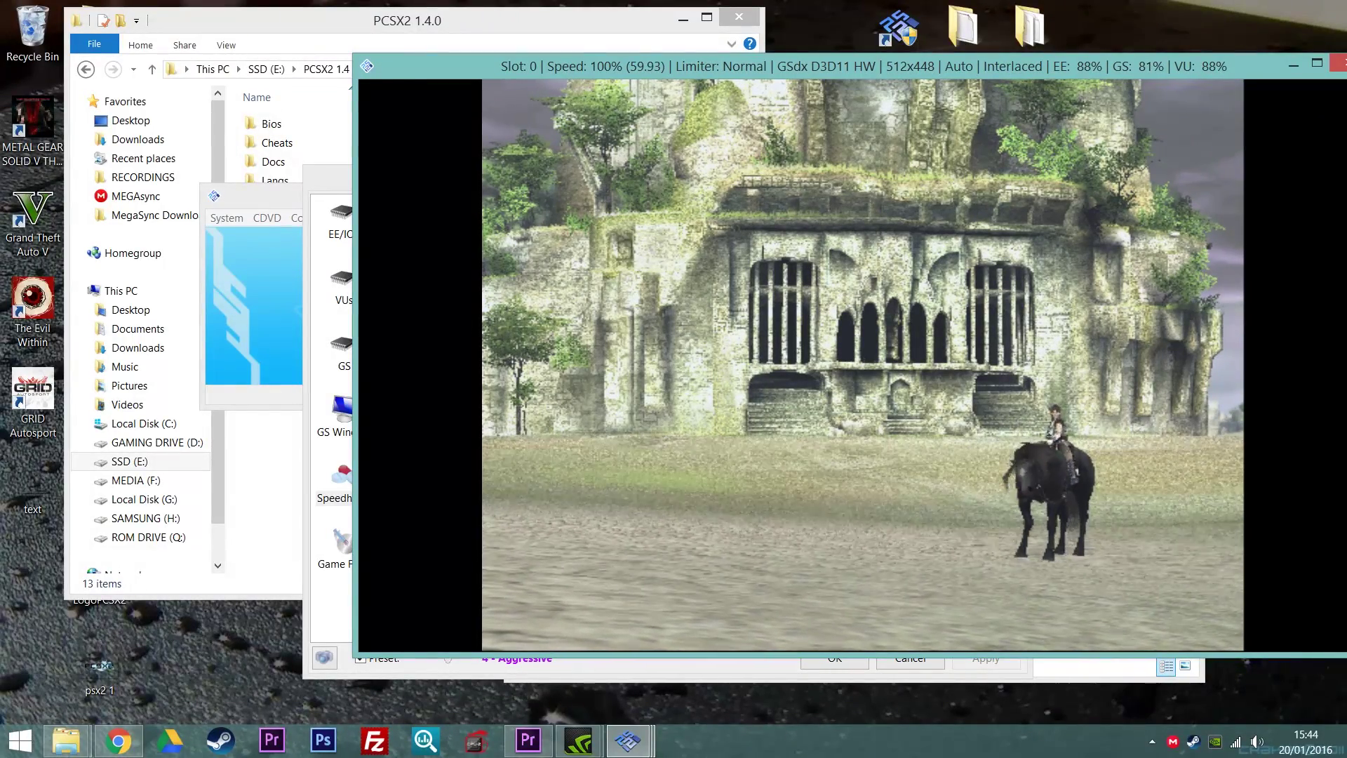
left_click(331, 179)
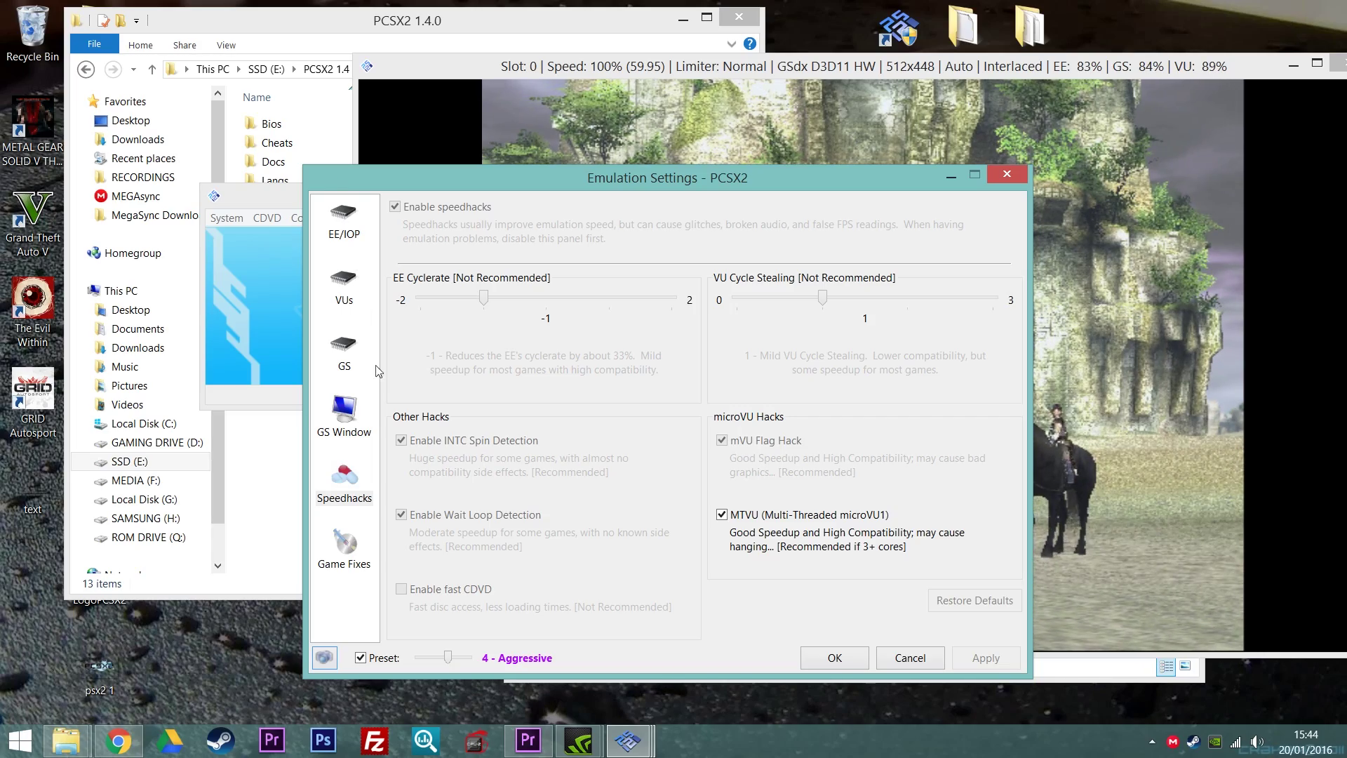
mouse_move(453, 653)
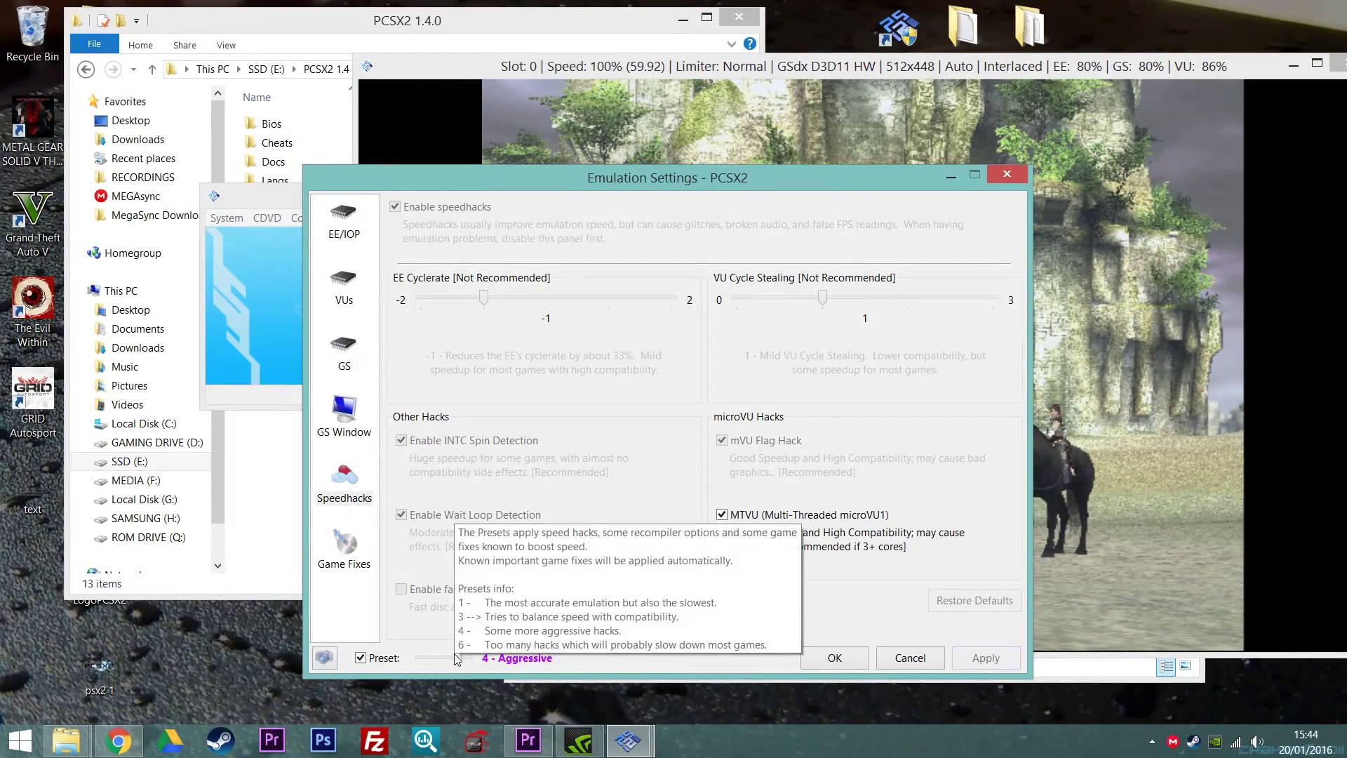
Set the emulation preset to 5 - Aggressive plus, apply it to the running game and close the emulation settings
left_click(460, 658)
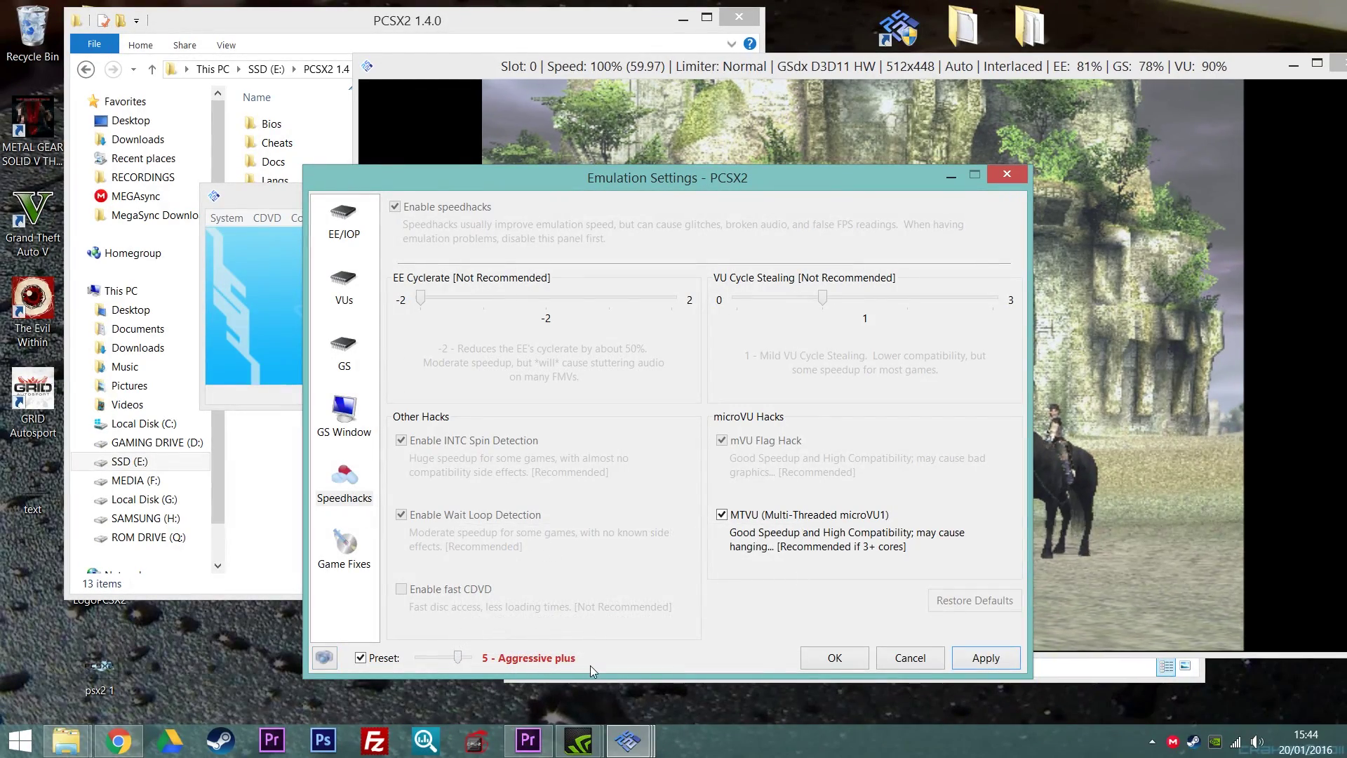
left_click(1005, 655)
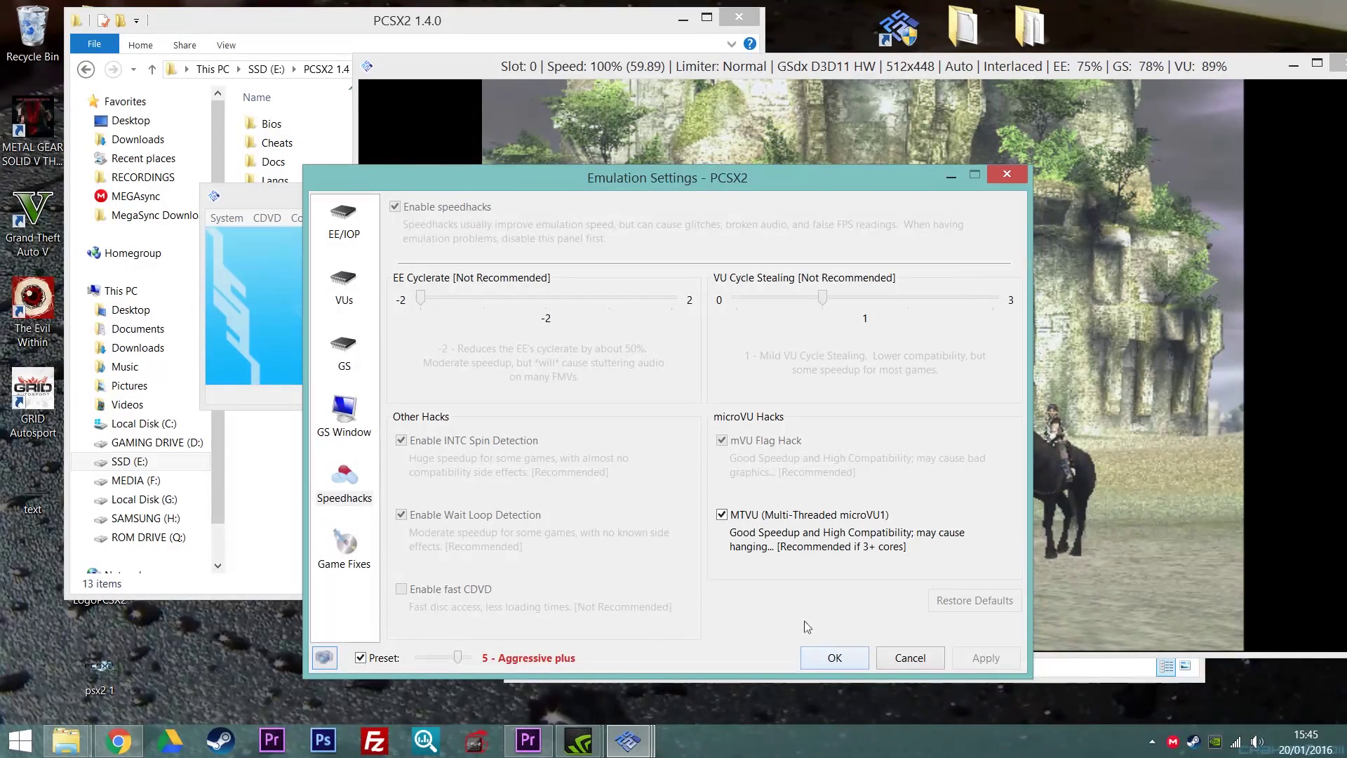
left_click(835, 660)
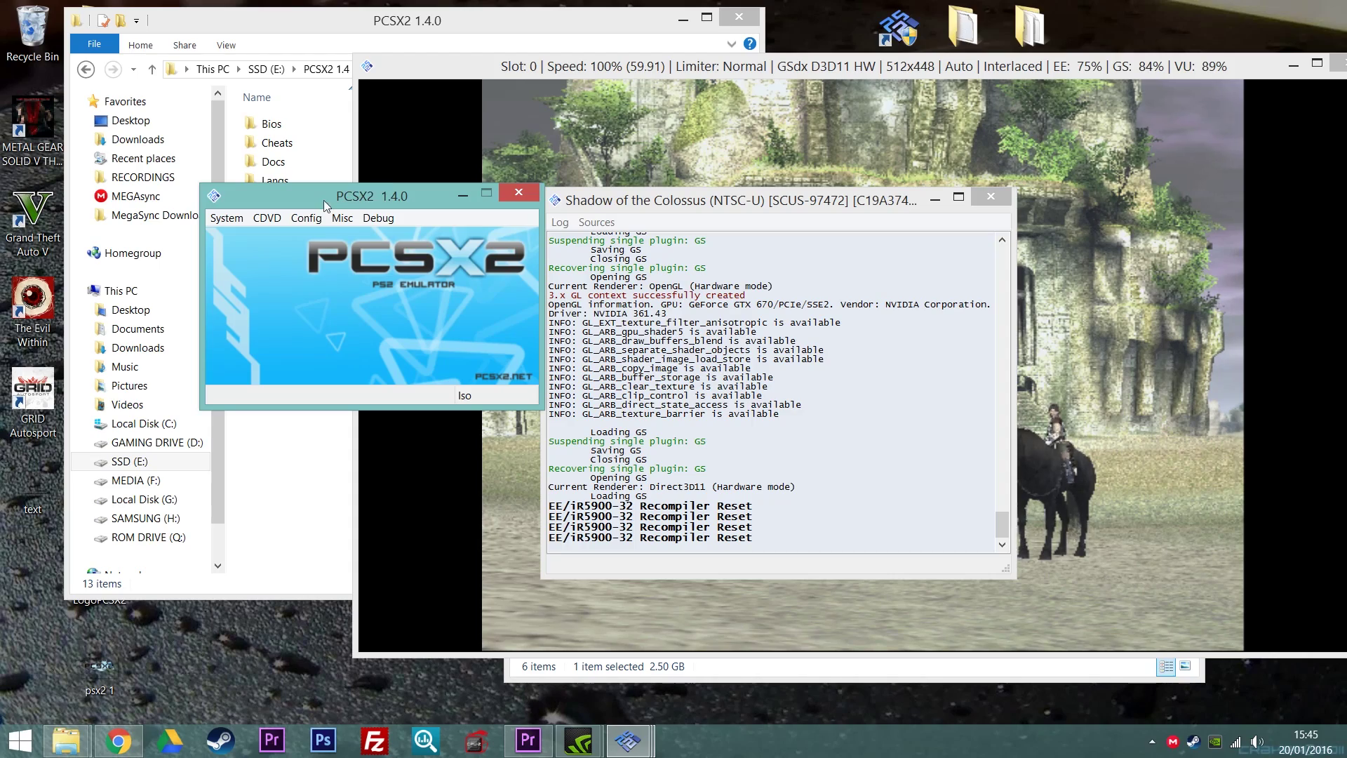
Open the plugin settings of the GSdx video plugin
left_click(301, 219)
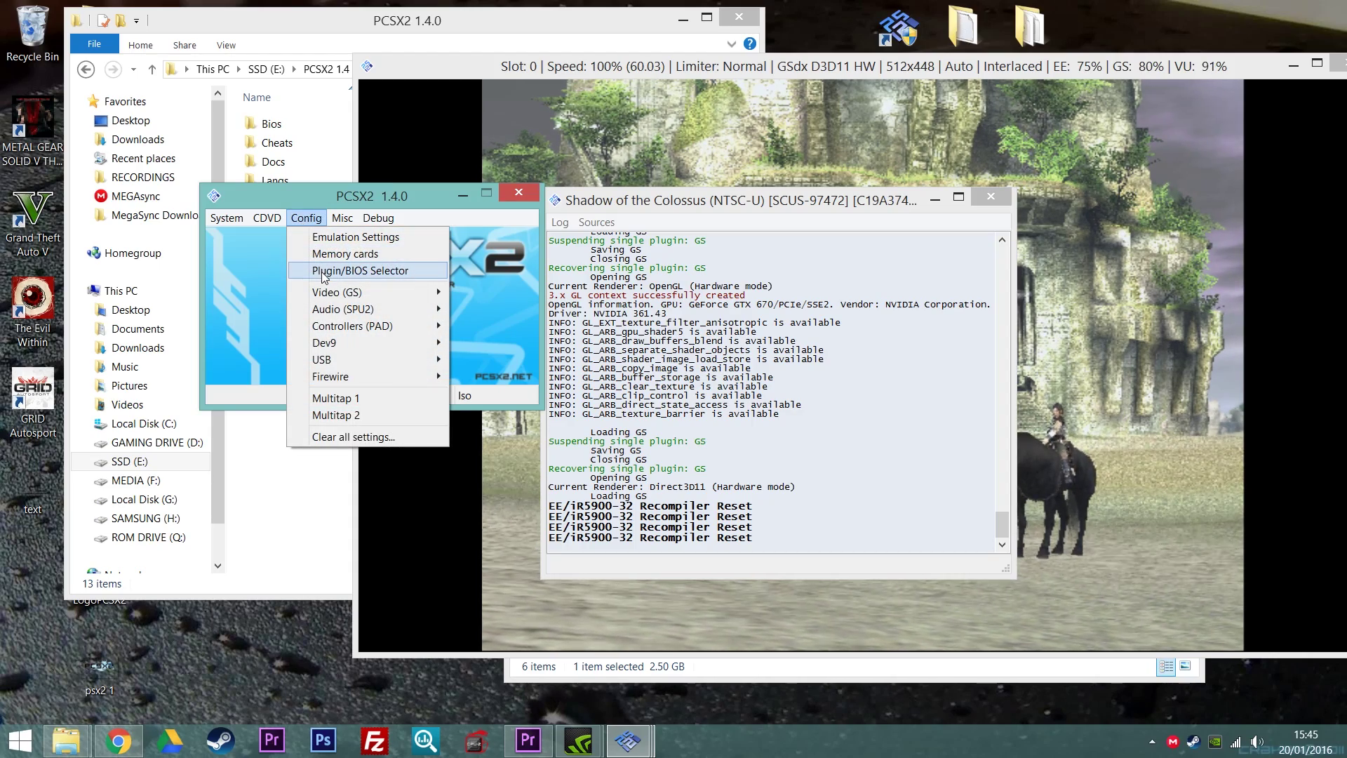
mouse_move(327, 298)
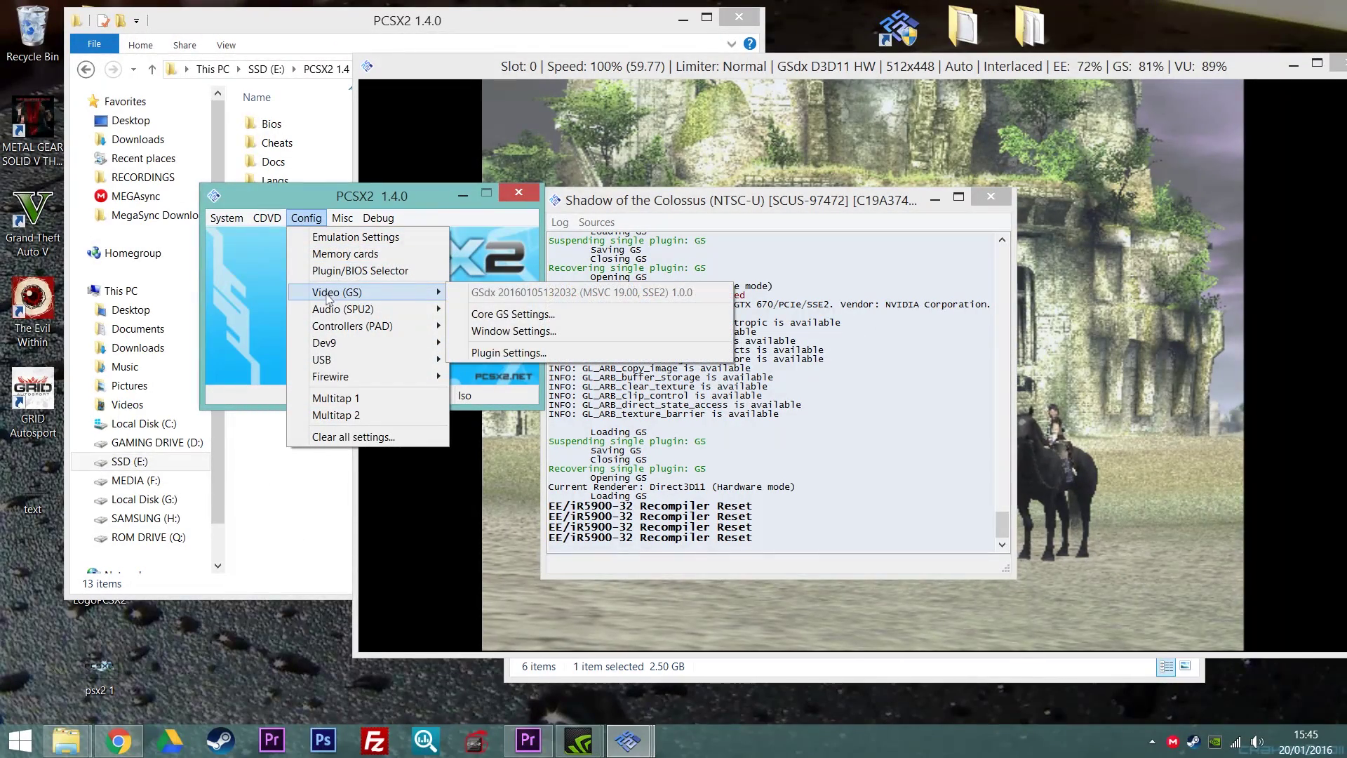
left_click(518, 353)
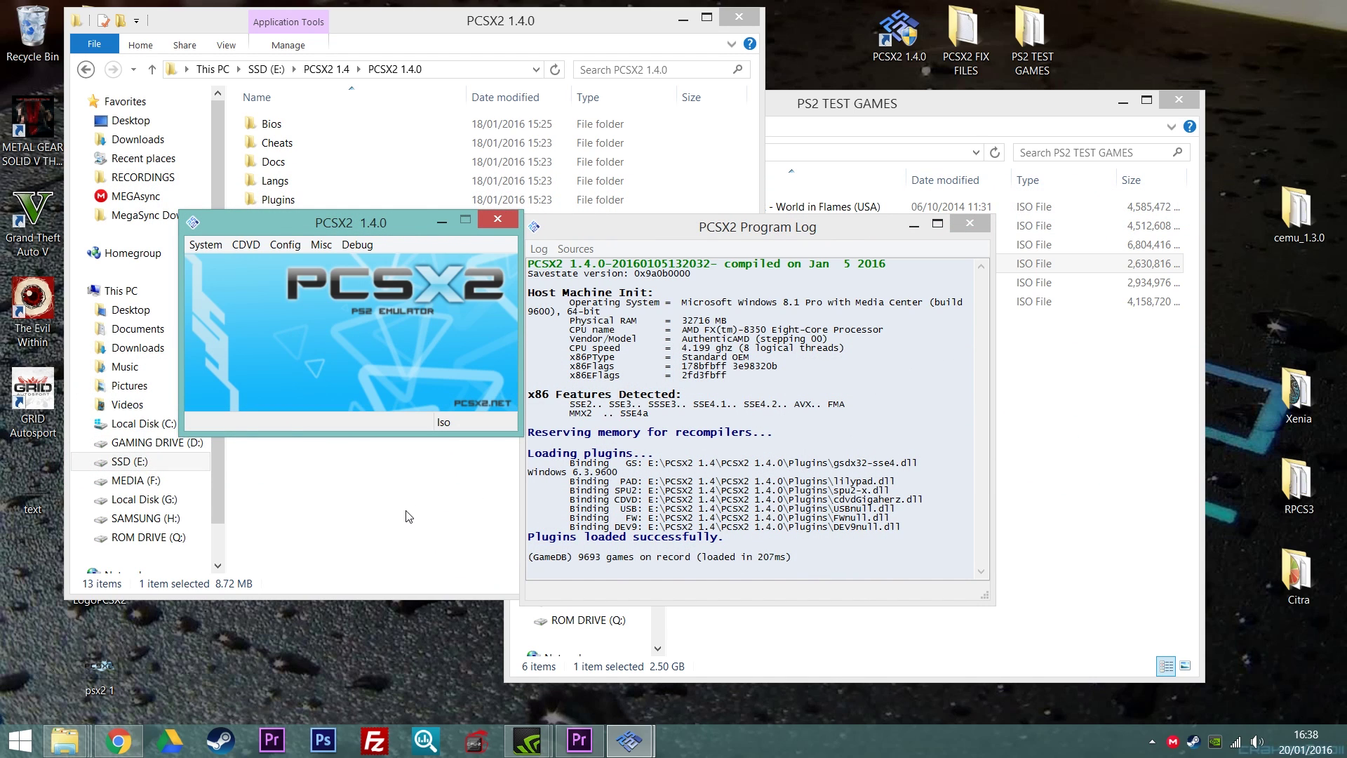
Launch CPU-Z, allow it to make changes to the computer and move its window clear of the program log
left_click(479, 745)
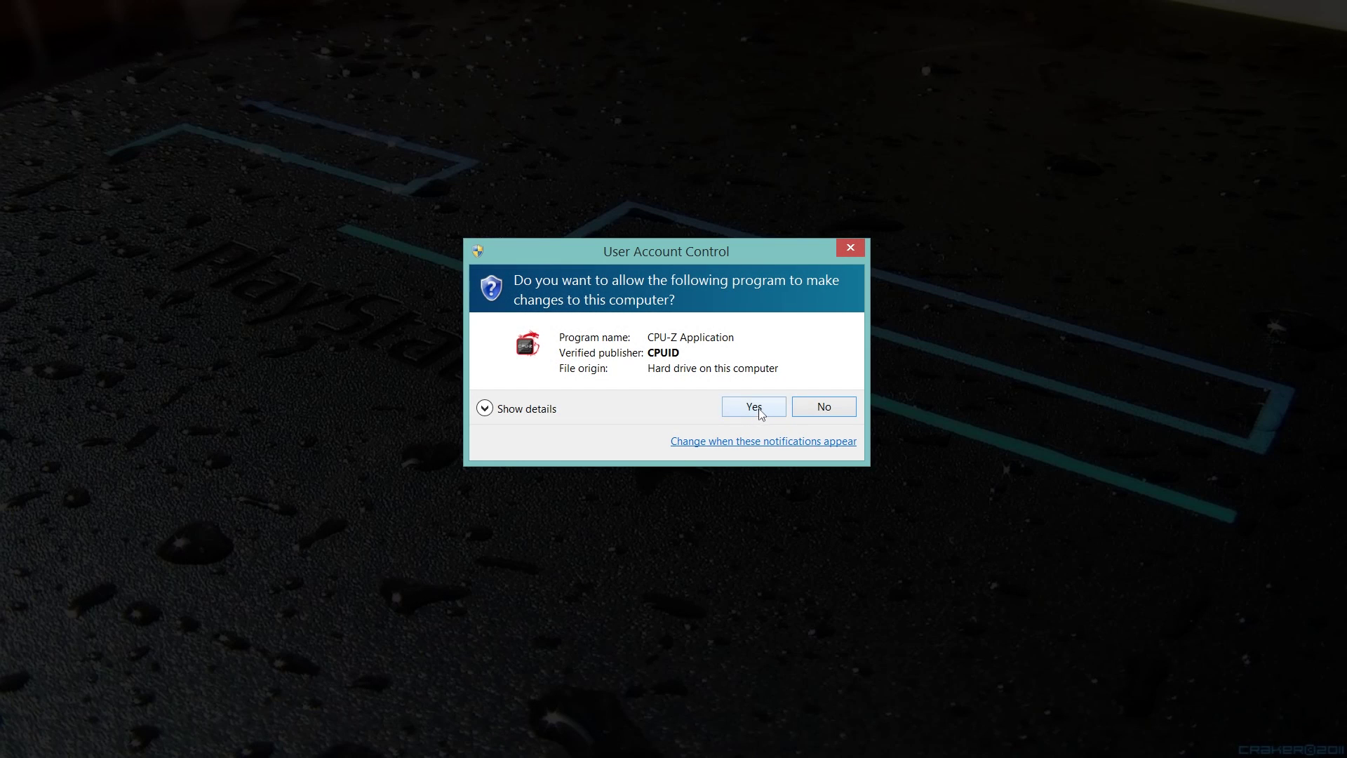
left_click(751, 404)
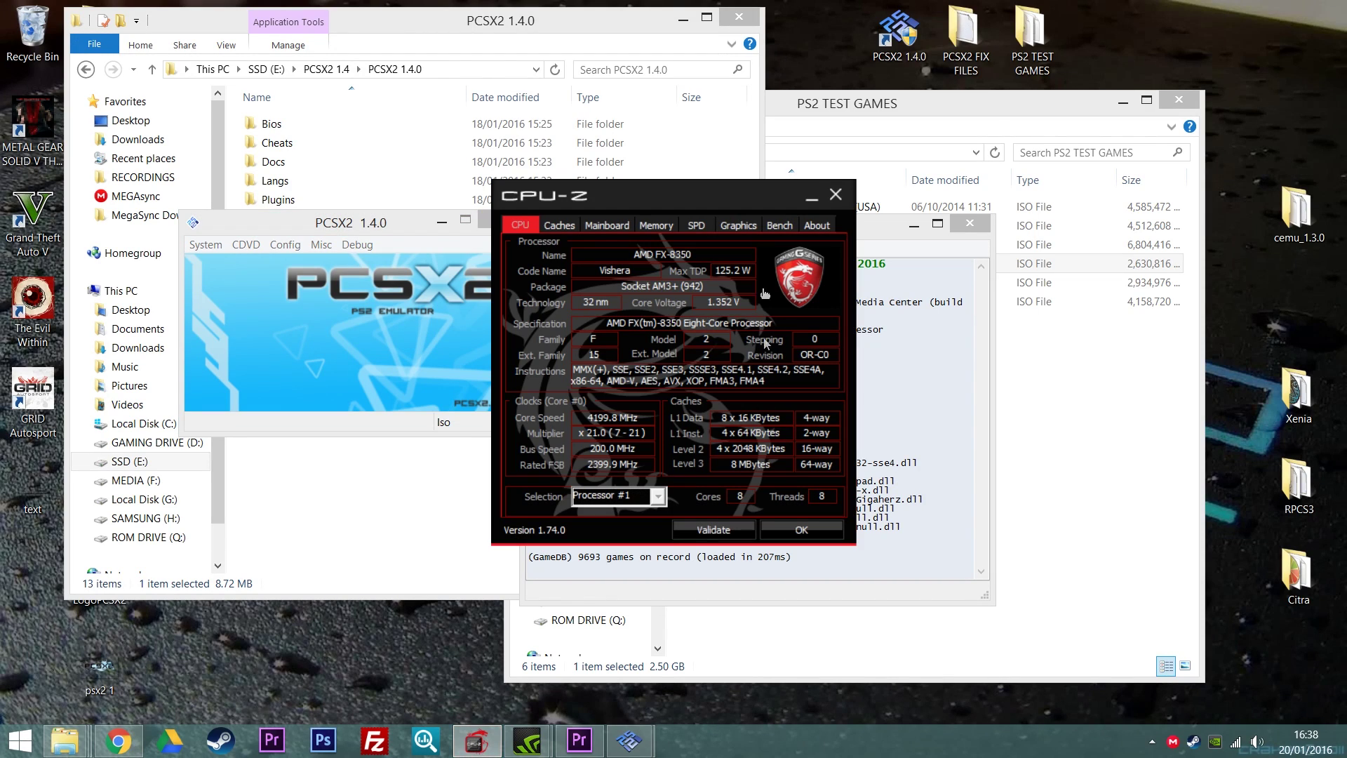
left_click_drag(693, 188, 230, 330)
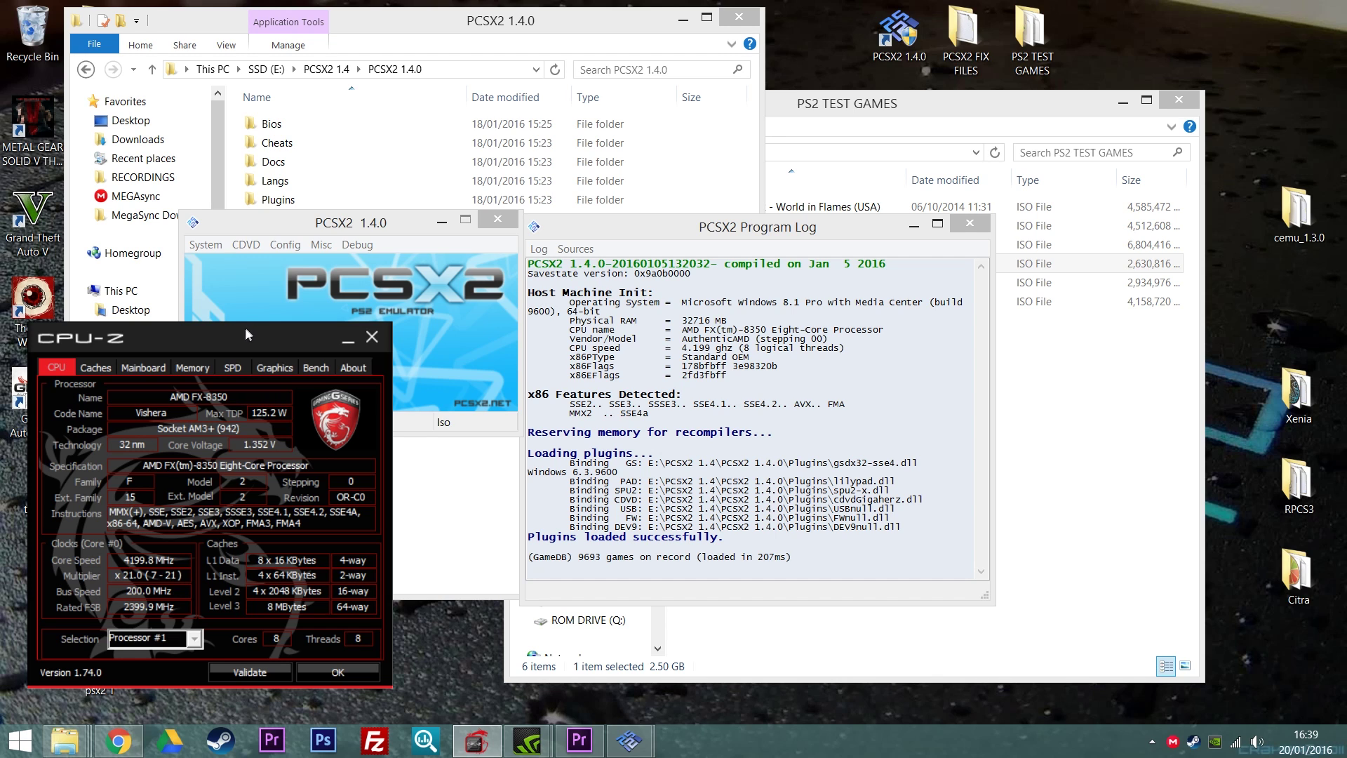
mouse_move(233, 335)
left_mouse_down()
mouse_move(229, 379)
mouse_move(230, 359)
left_mouse_up()
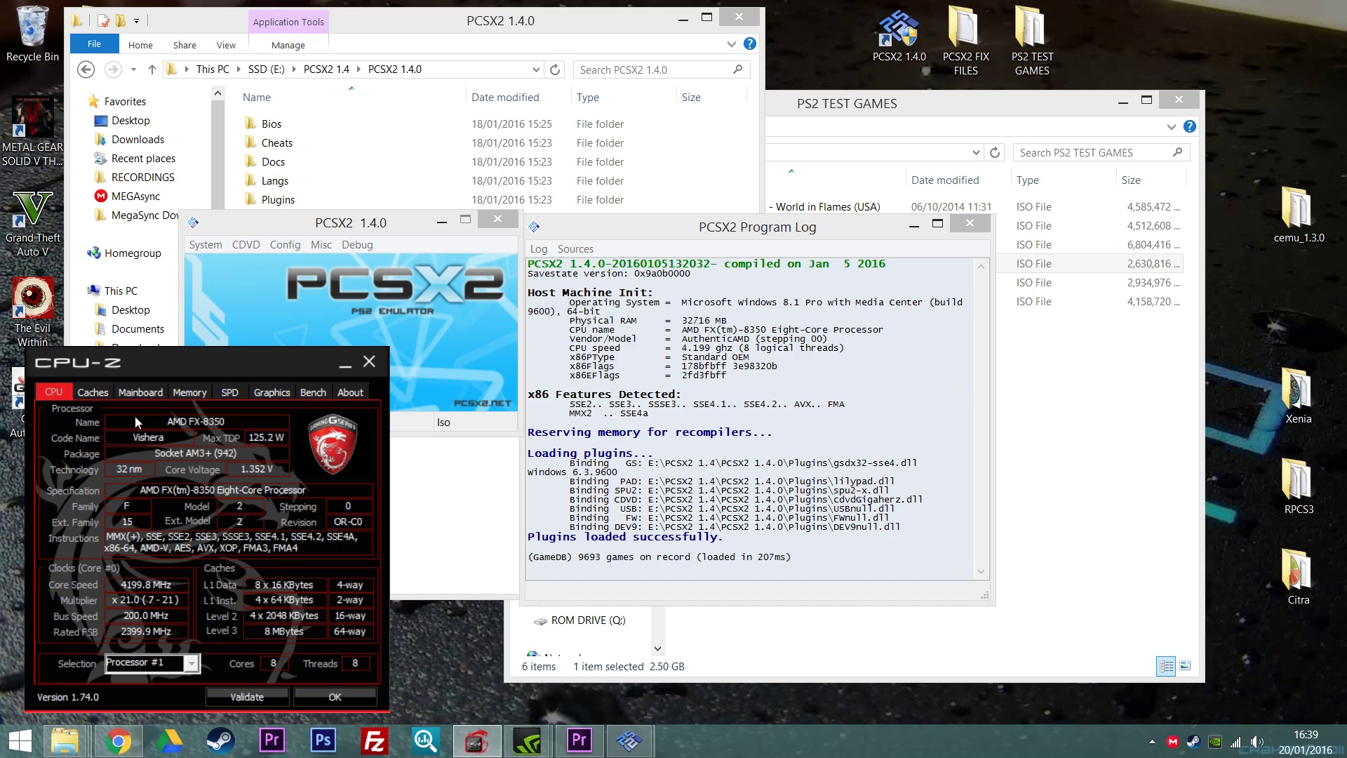
Review the CPU-Z pages for caches, mainboard, memory, SPD and graphics, and return to the processor's supported instruction sets
left_click(95, 394)
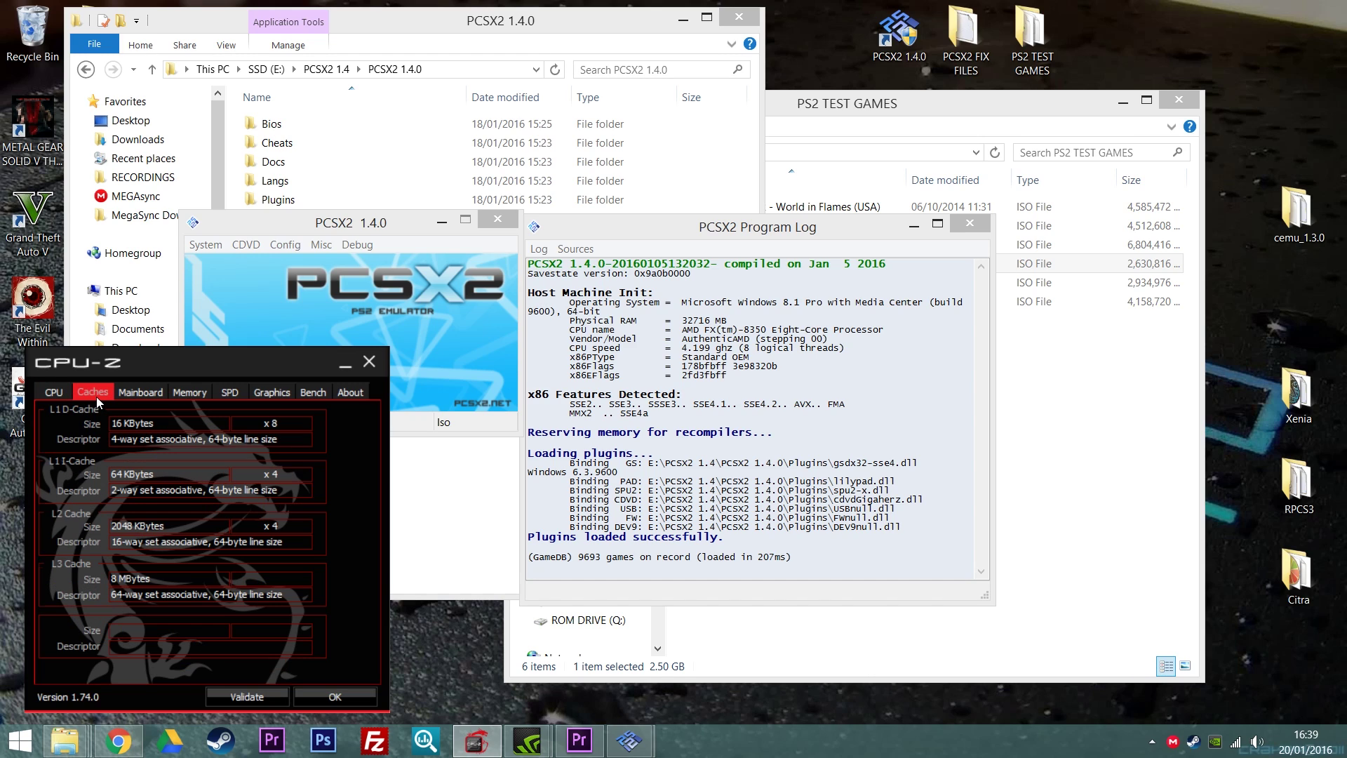
left_click(146, 394)
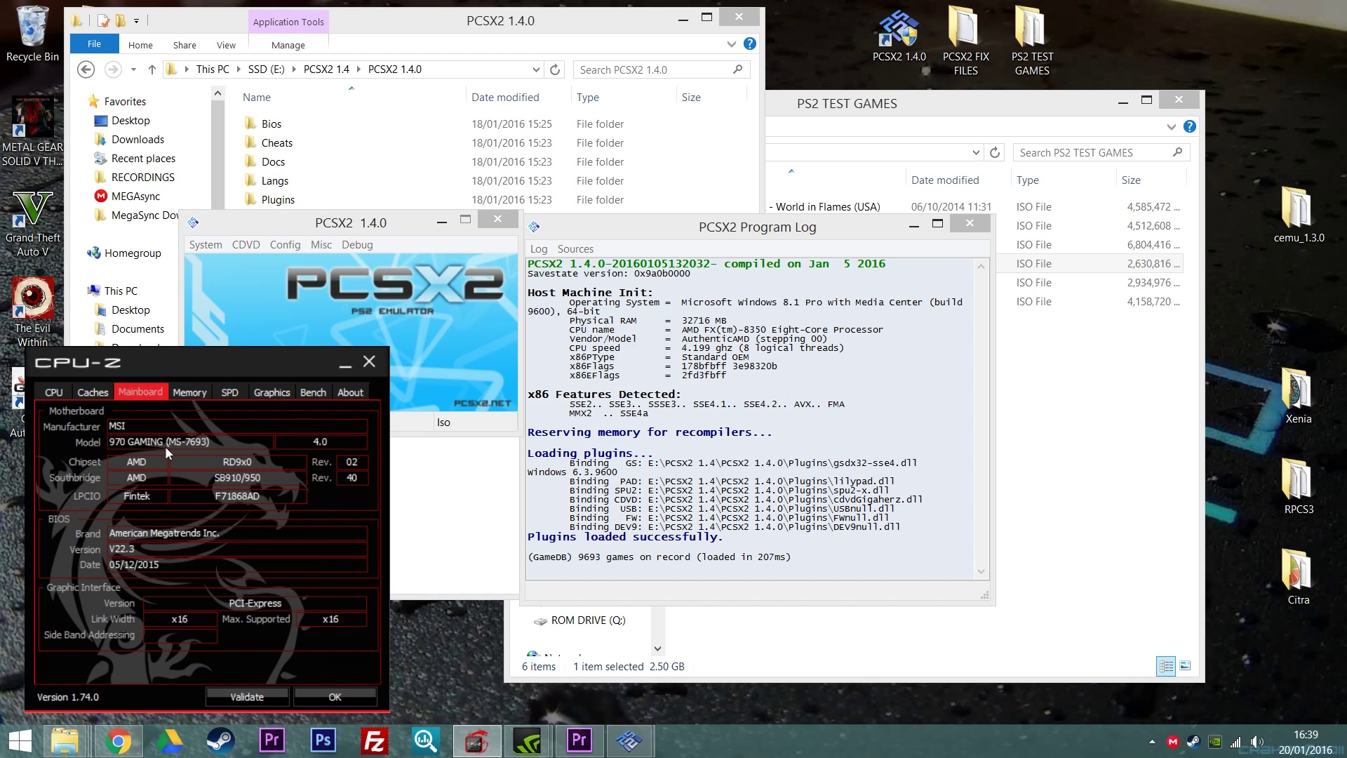
left_click(191, 393)
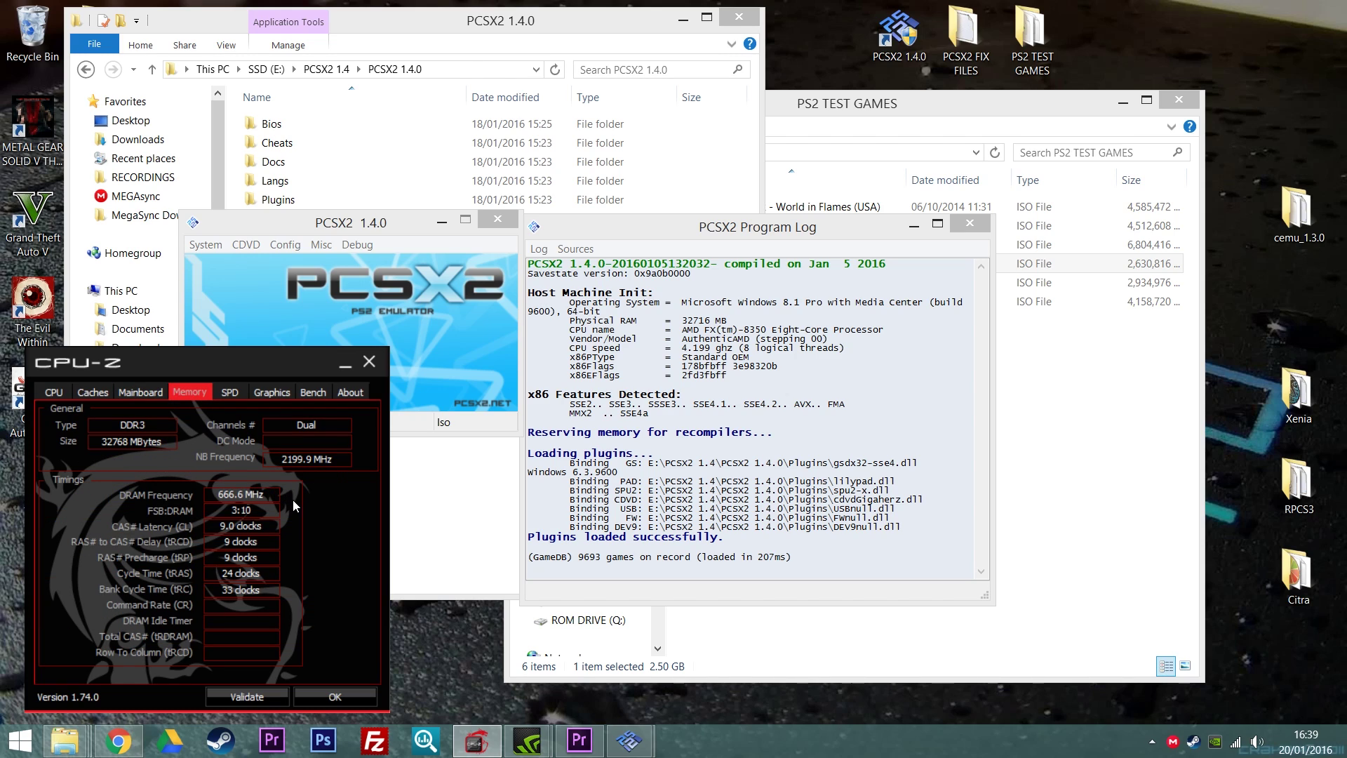
left_click(230, 393)
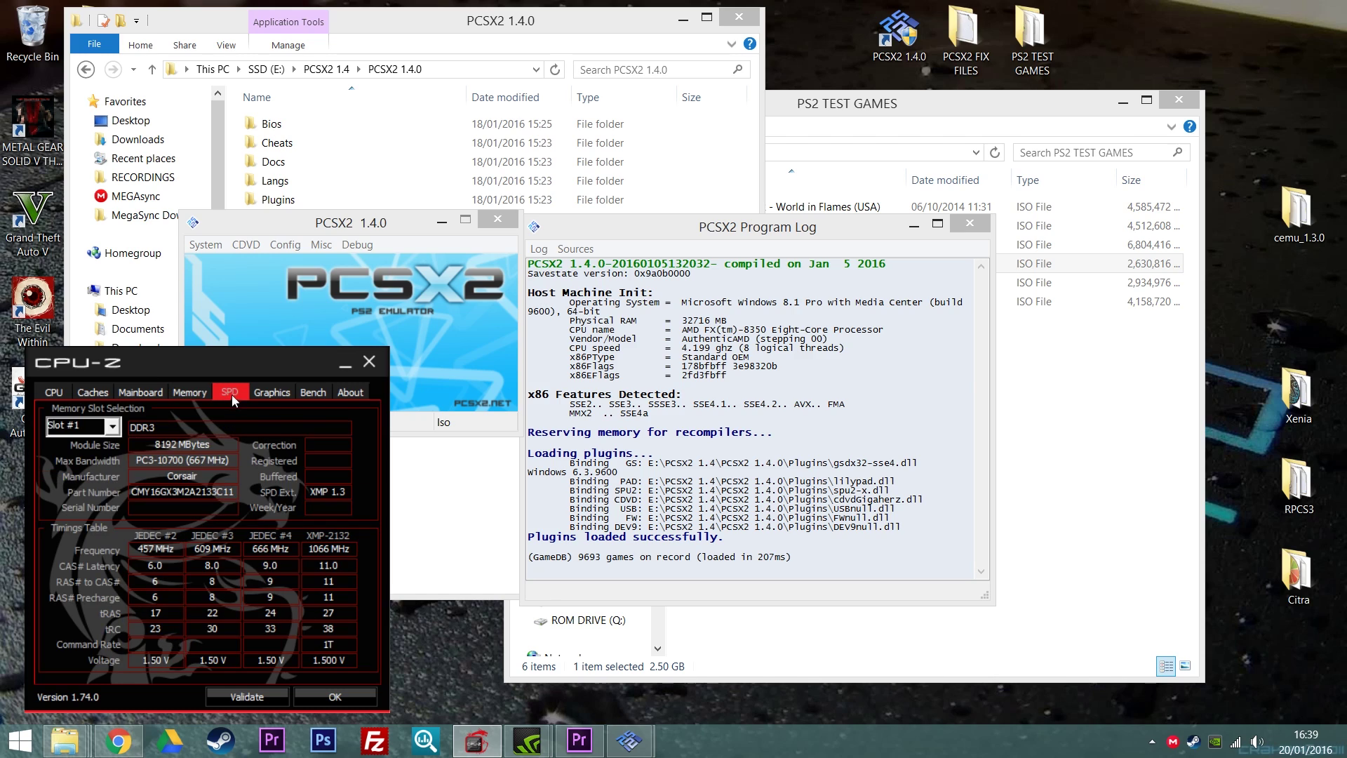
left_click(270, 392)
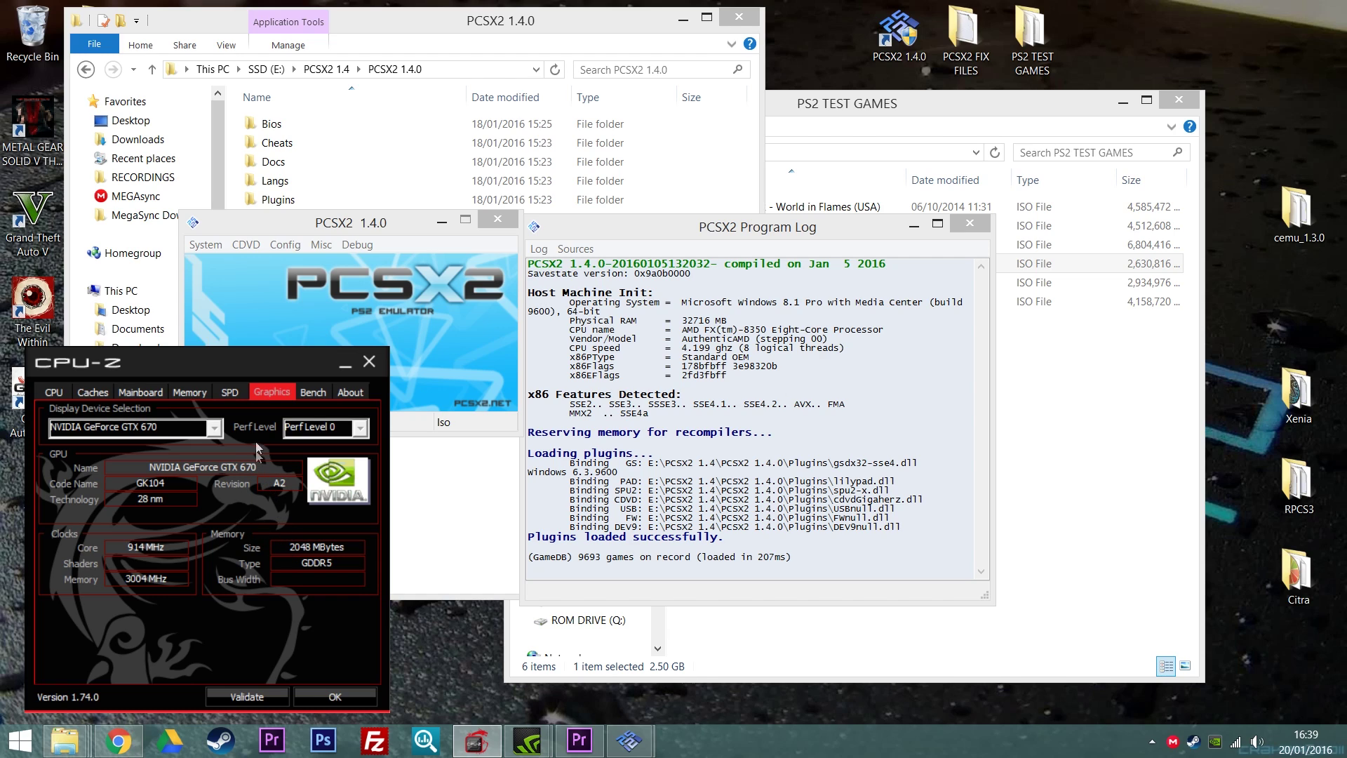
left_click(50, 393)
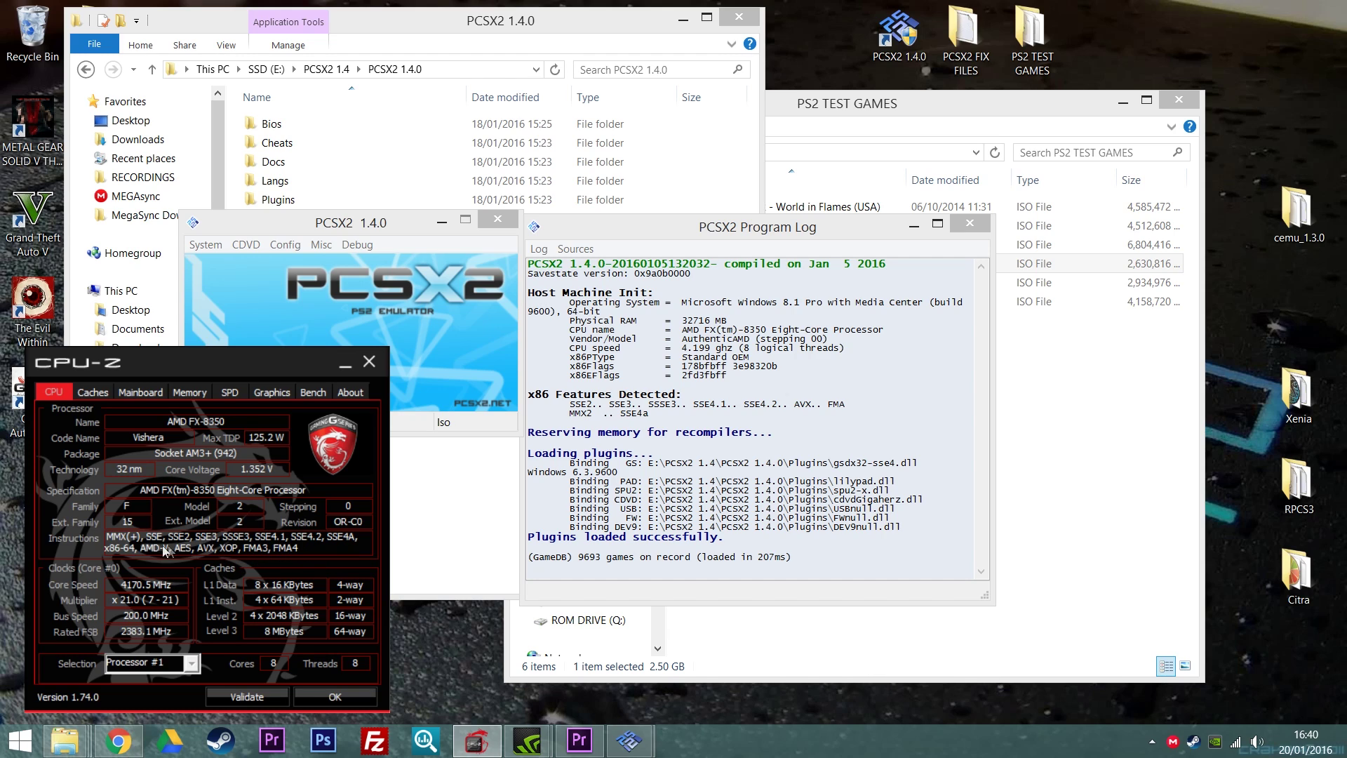
Switch to Chrome, read the GSdx instruction-set guidance in the PCSX2 configuration guide's Graphics section and minimize the browser
left_click(394, 225)
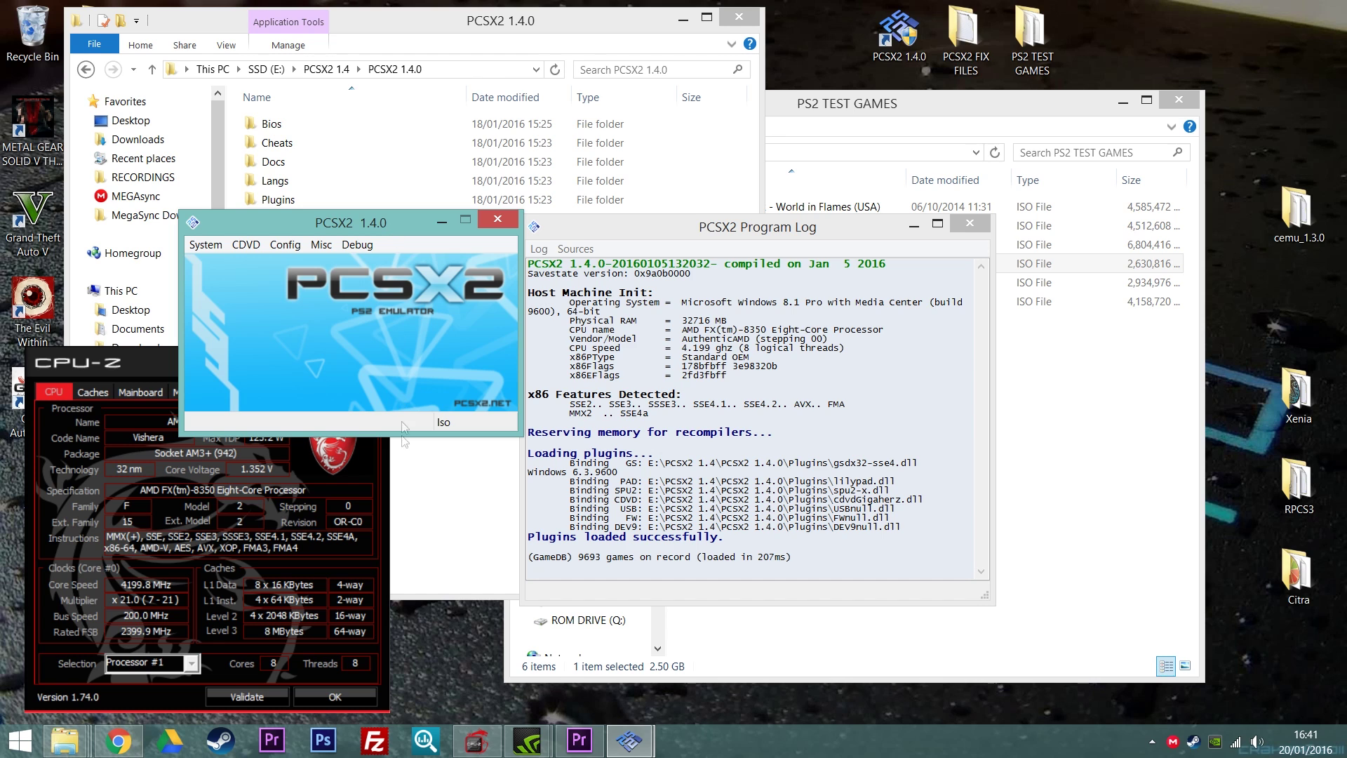
left_click(117, 740)
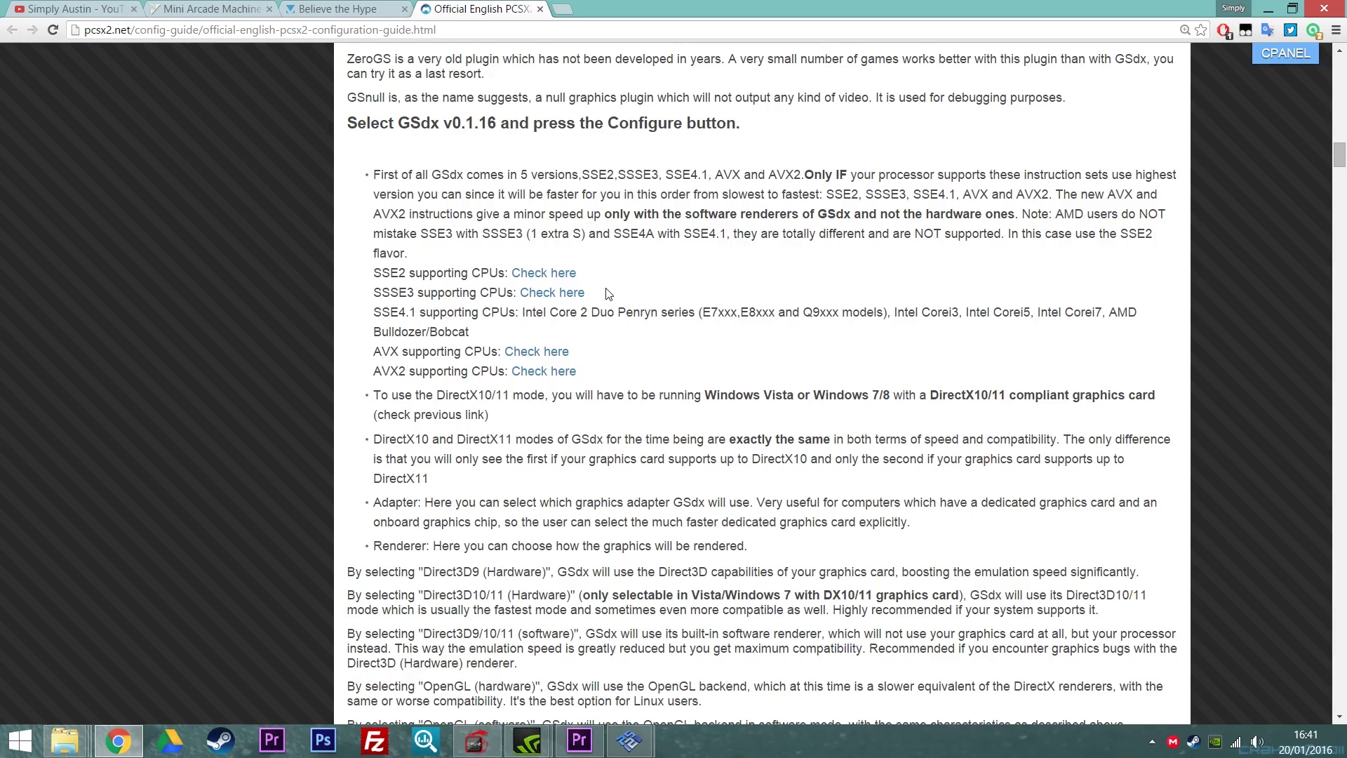
scroll(607, 293, "up", 20)
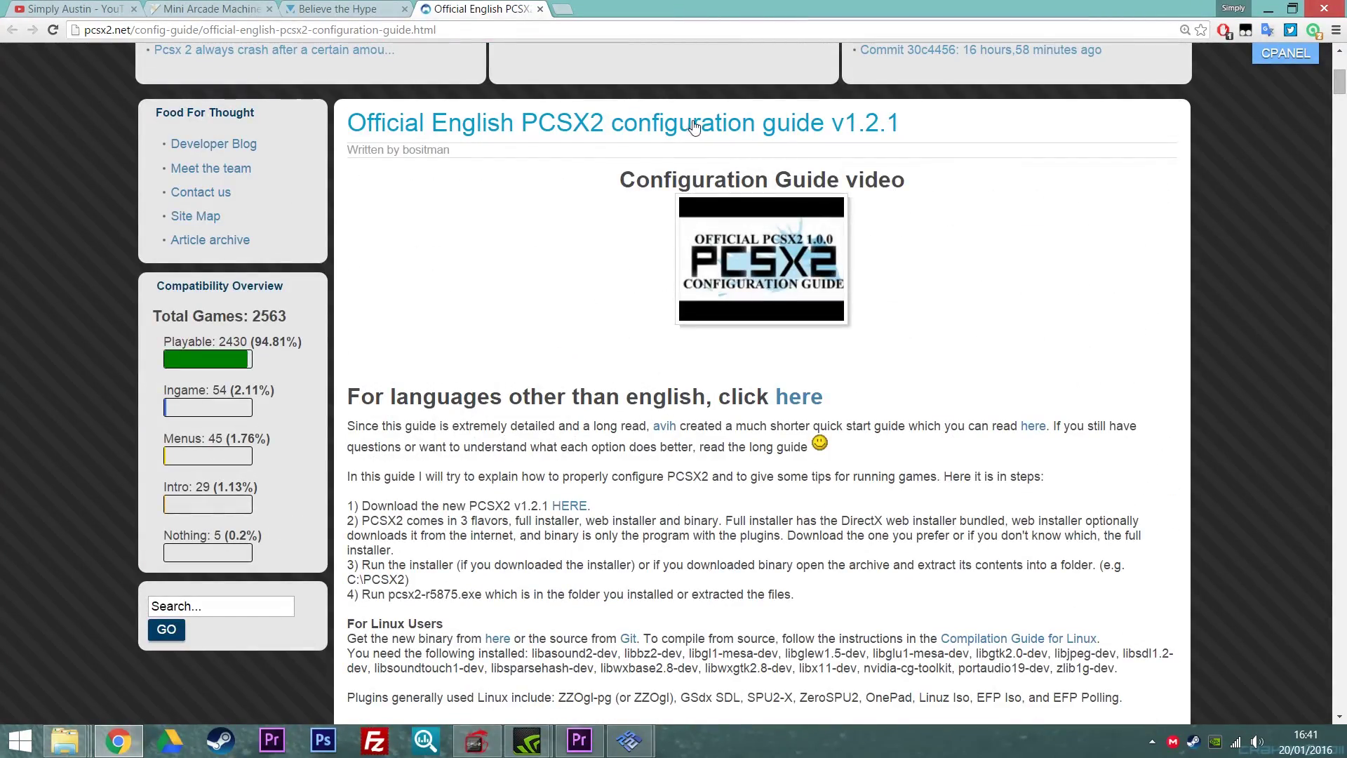
scroll(1052, 347, "down", 3)
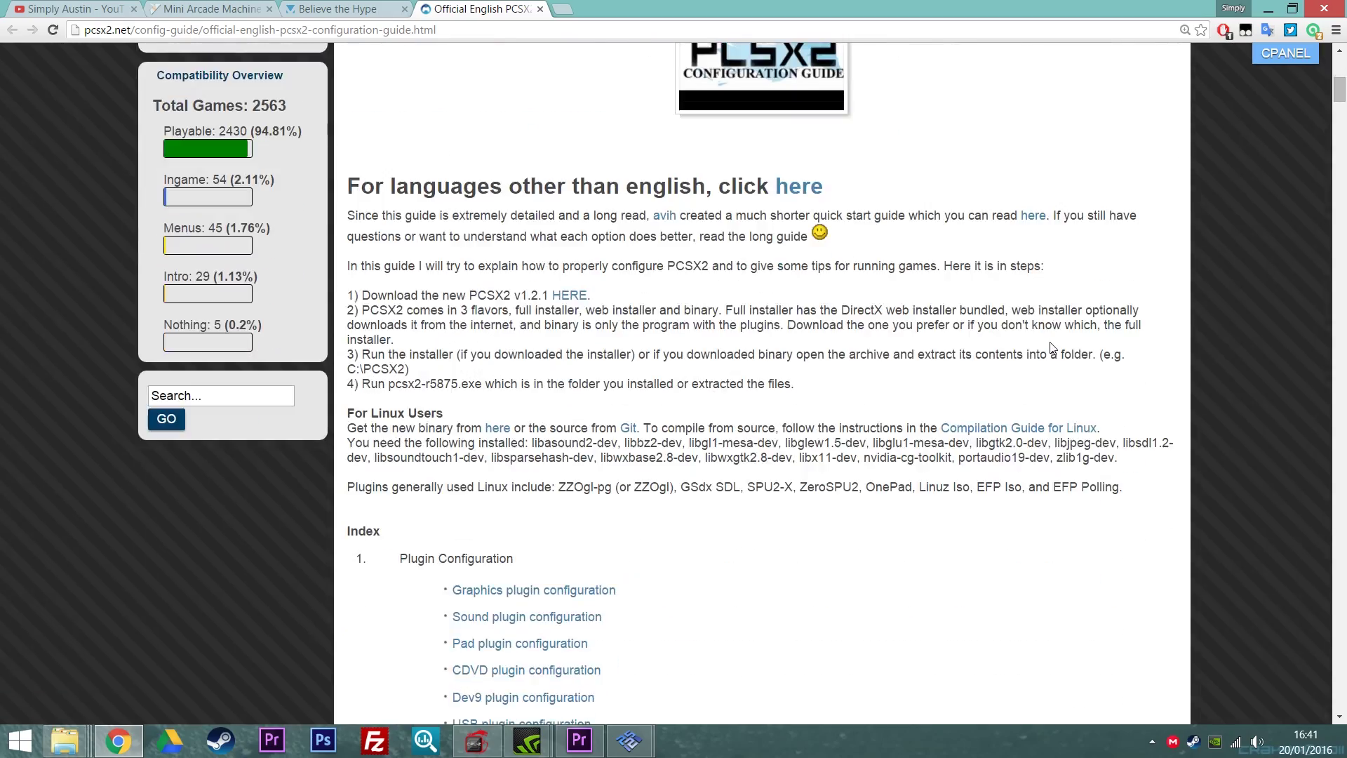
scroll(1052, 347, "down", 15)
scroll(1050, 342, "down", 9)
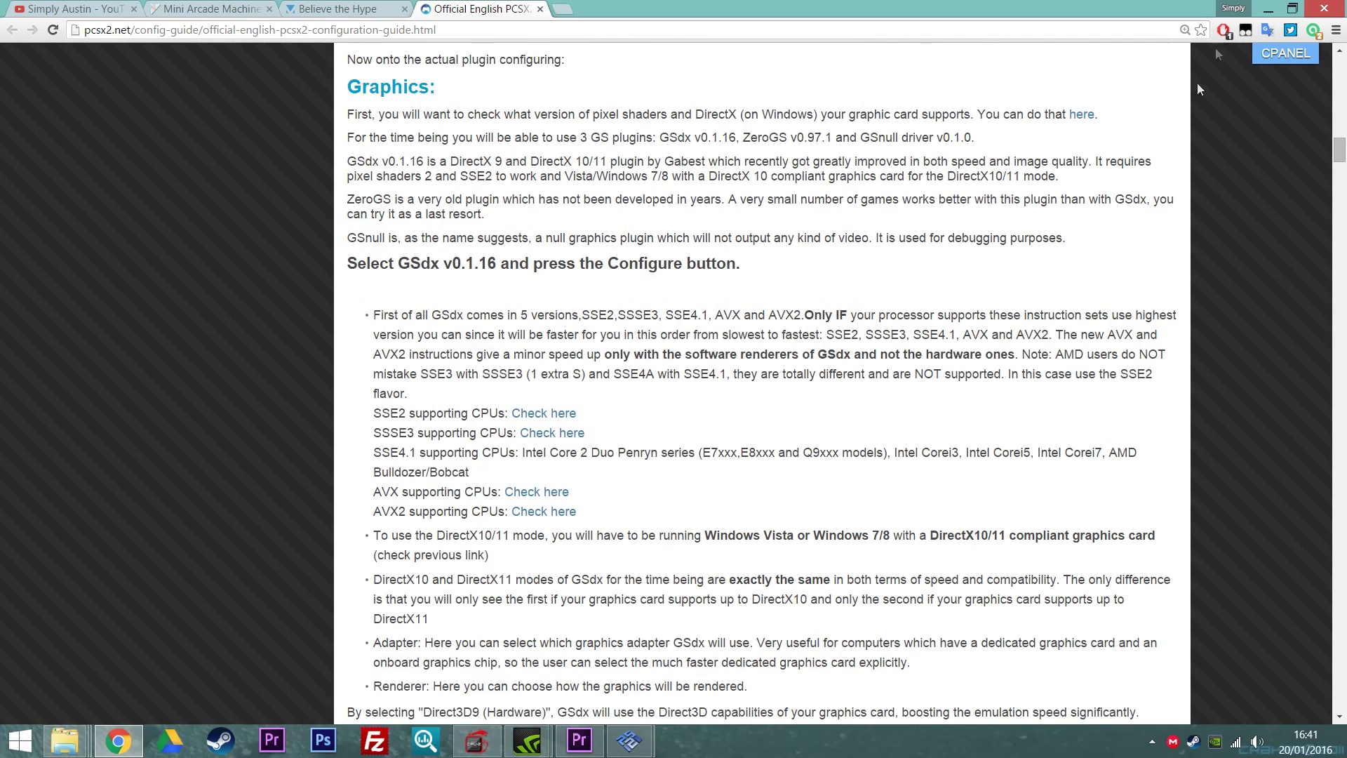
left_click(1268, 9)
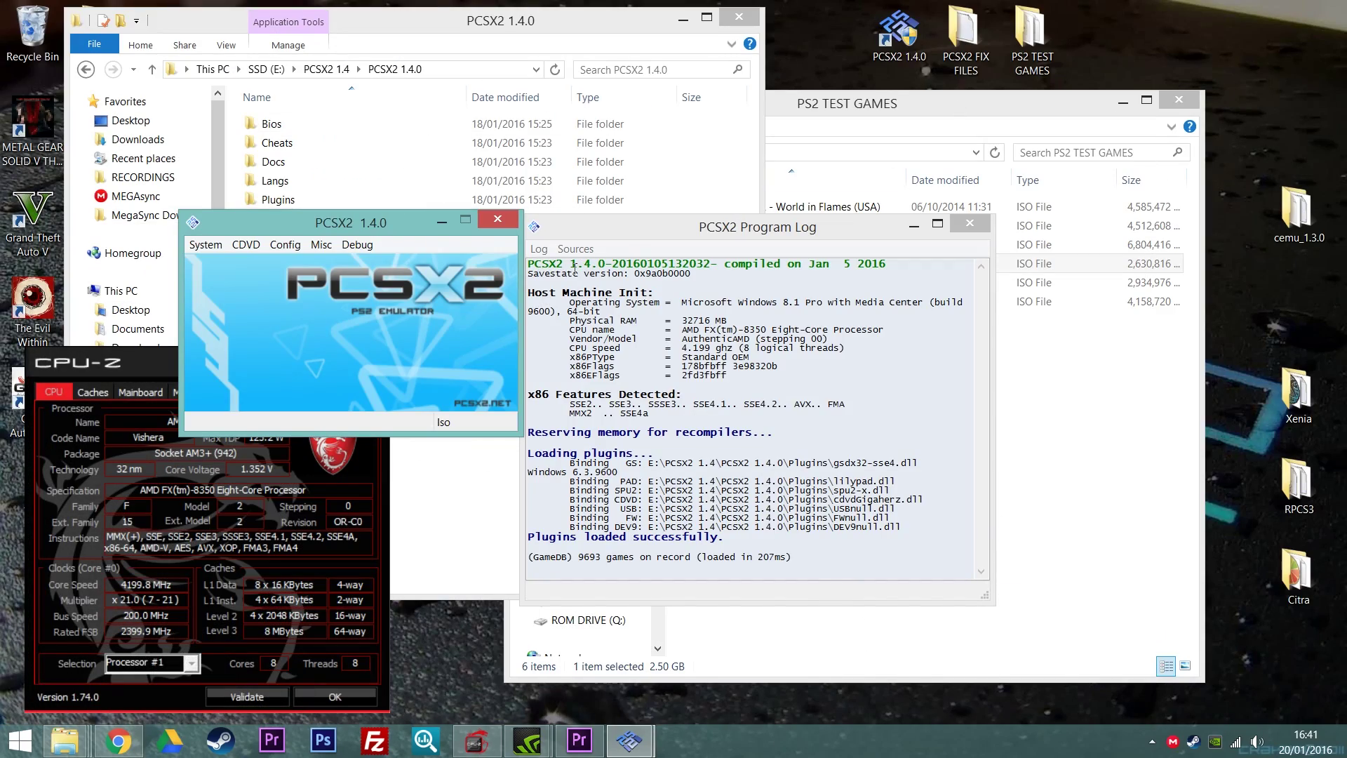
Open the PCSX2 plugin selector and choose the SSE2 version of GSdx (gsdx32-sse2) as the GS plugin
left_click(284, 247)
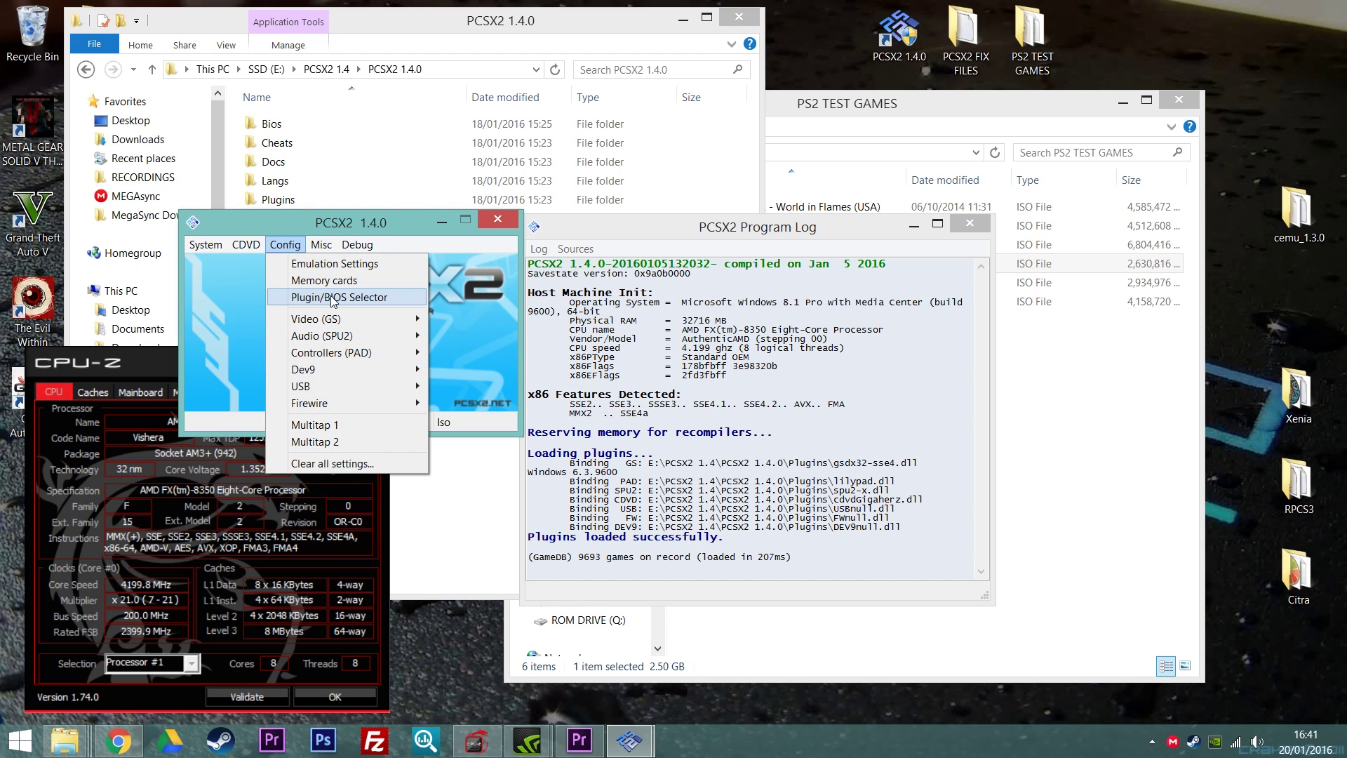
left_click(333, 298)
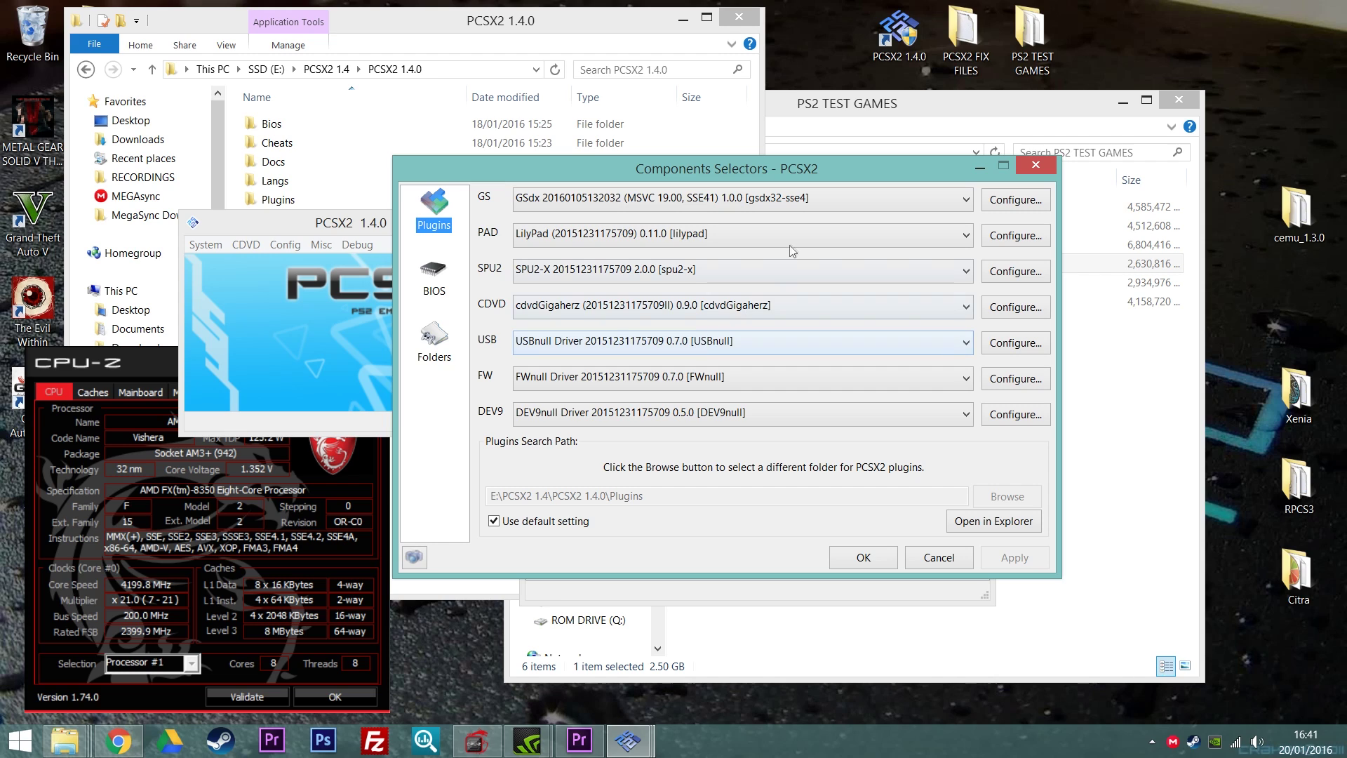
left_click(794, 201)
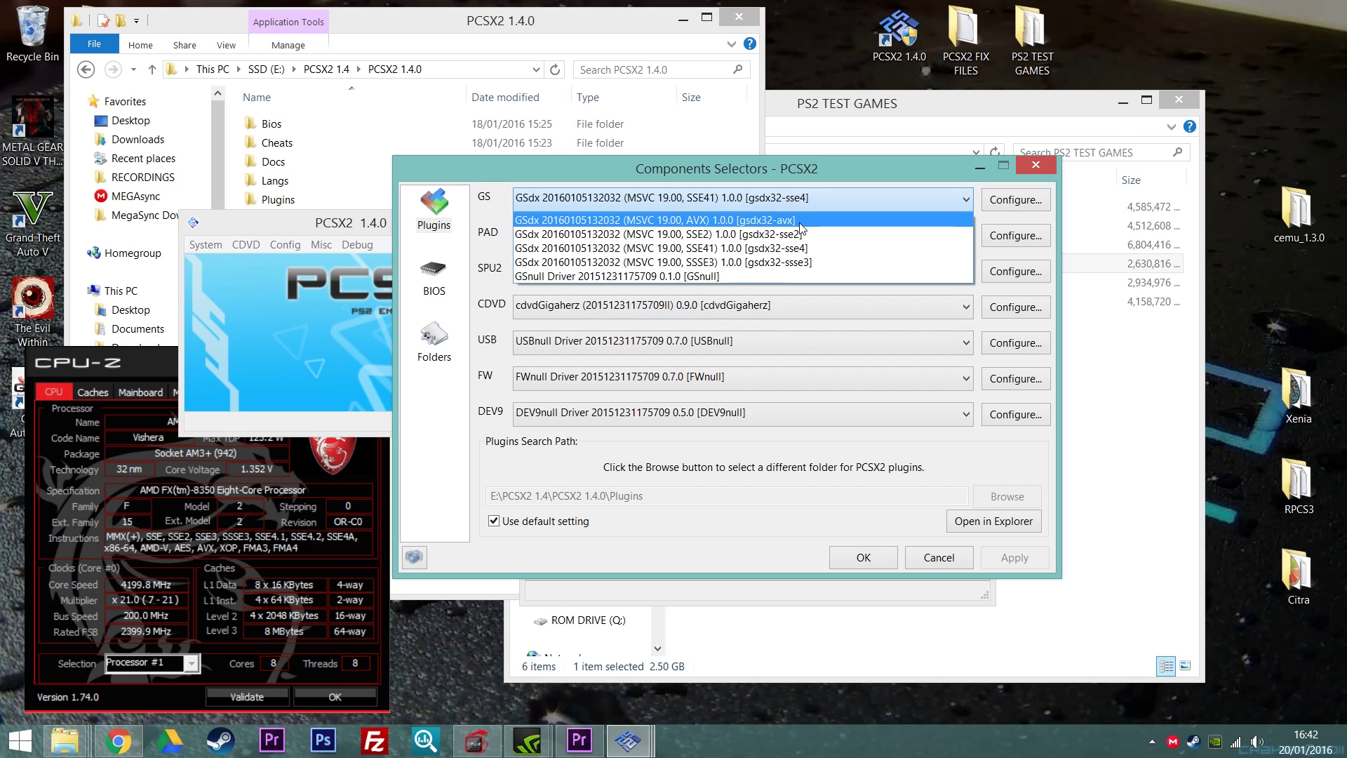
left_click(786, 234)
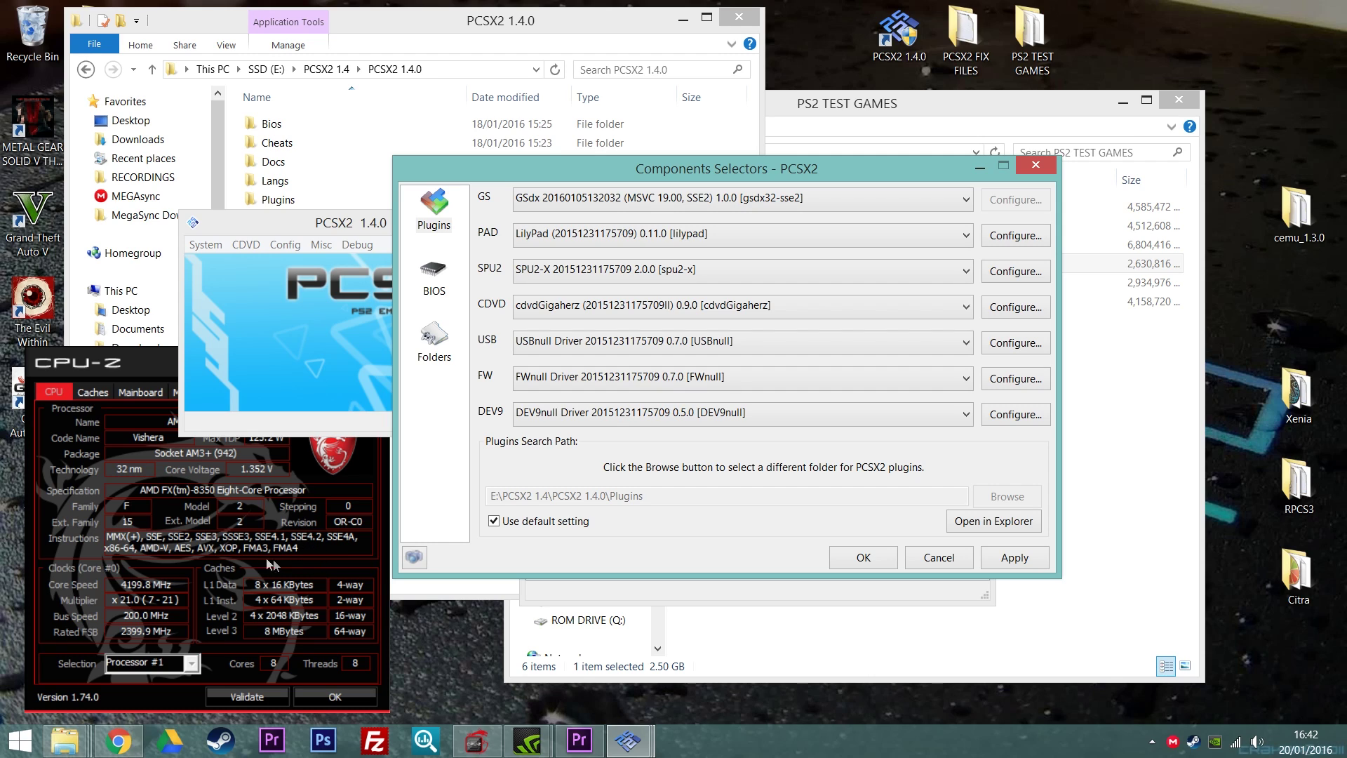
Set the GS plugin to the AVX version of GSdx (gsdx32-avx), apply it and close the plugin selector
left_click(741, 205)
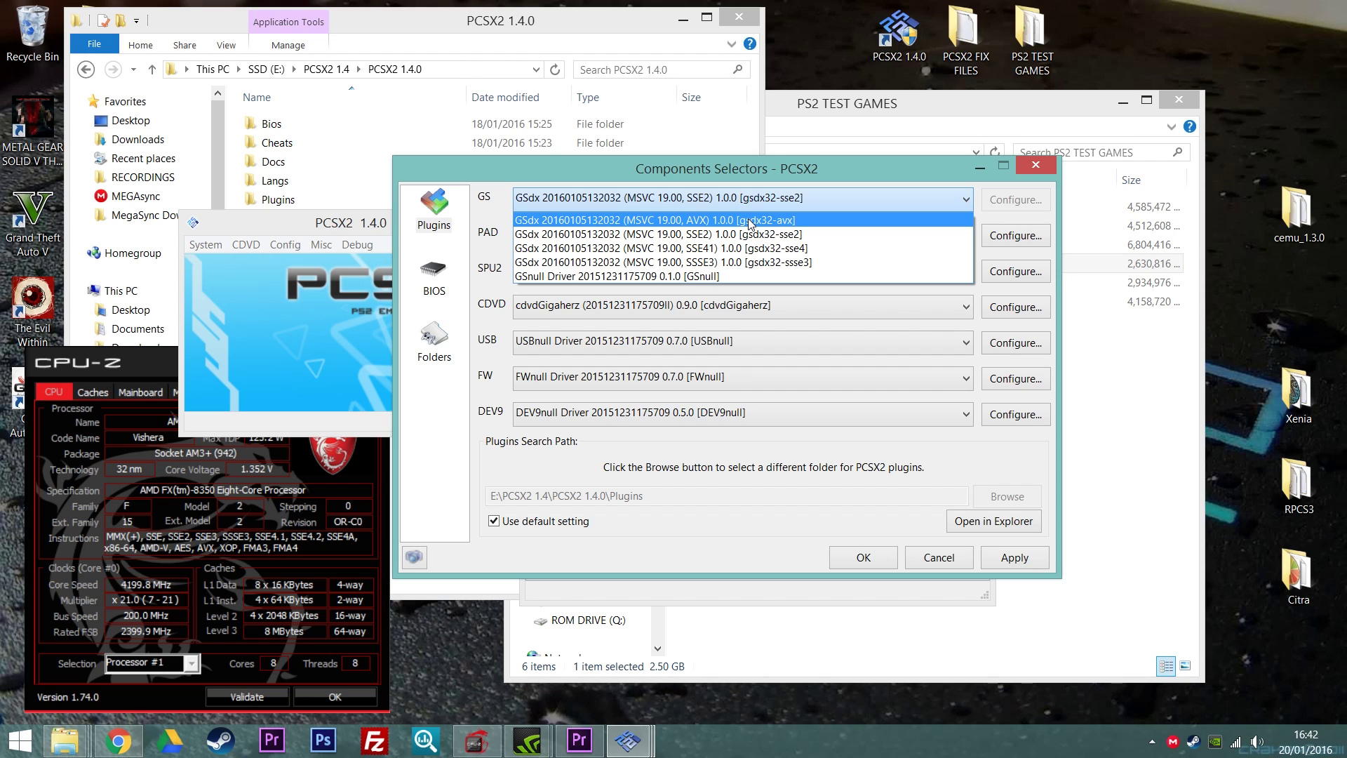
left_click(750, 221)
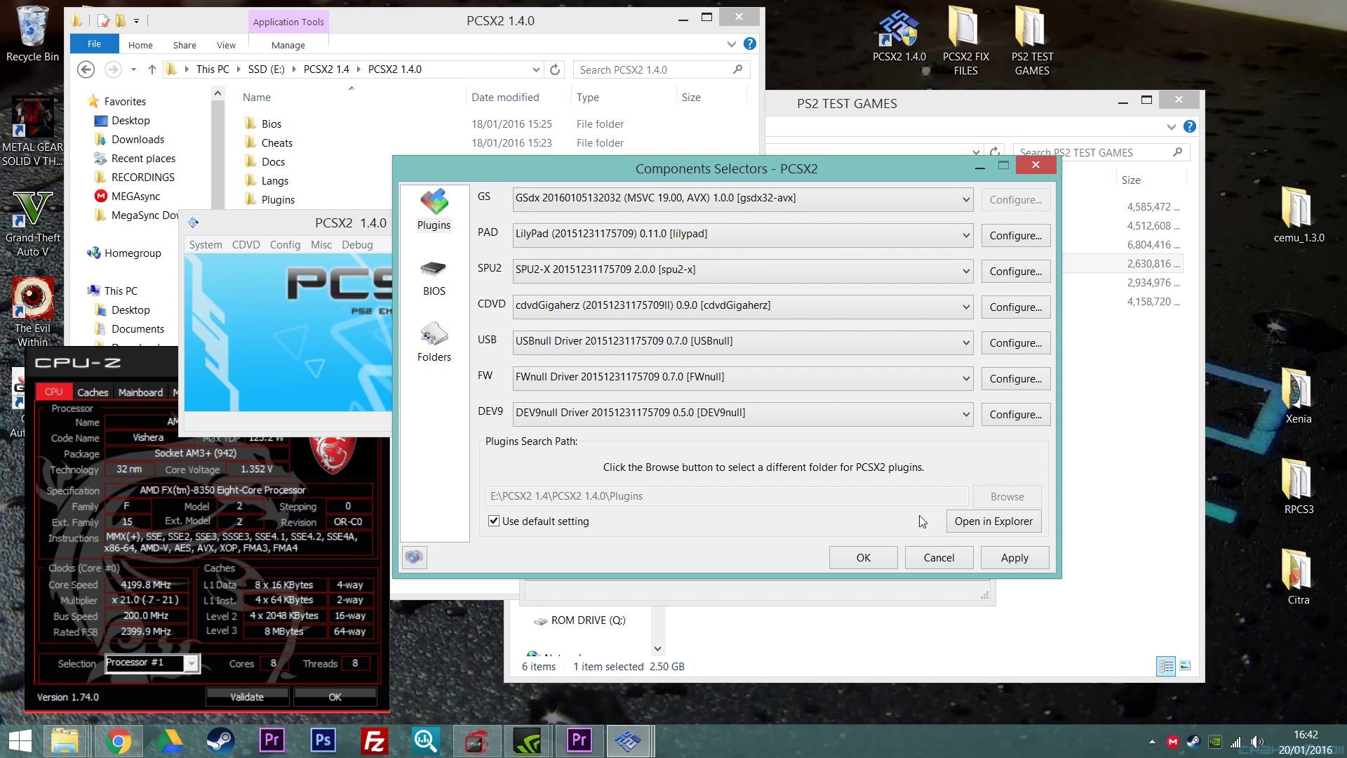
left_click(1029, 563)
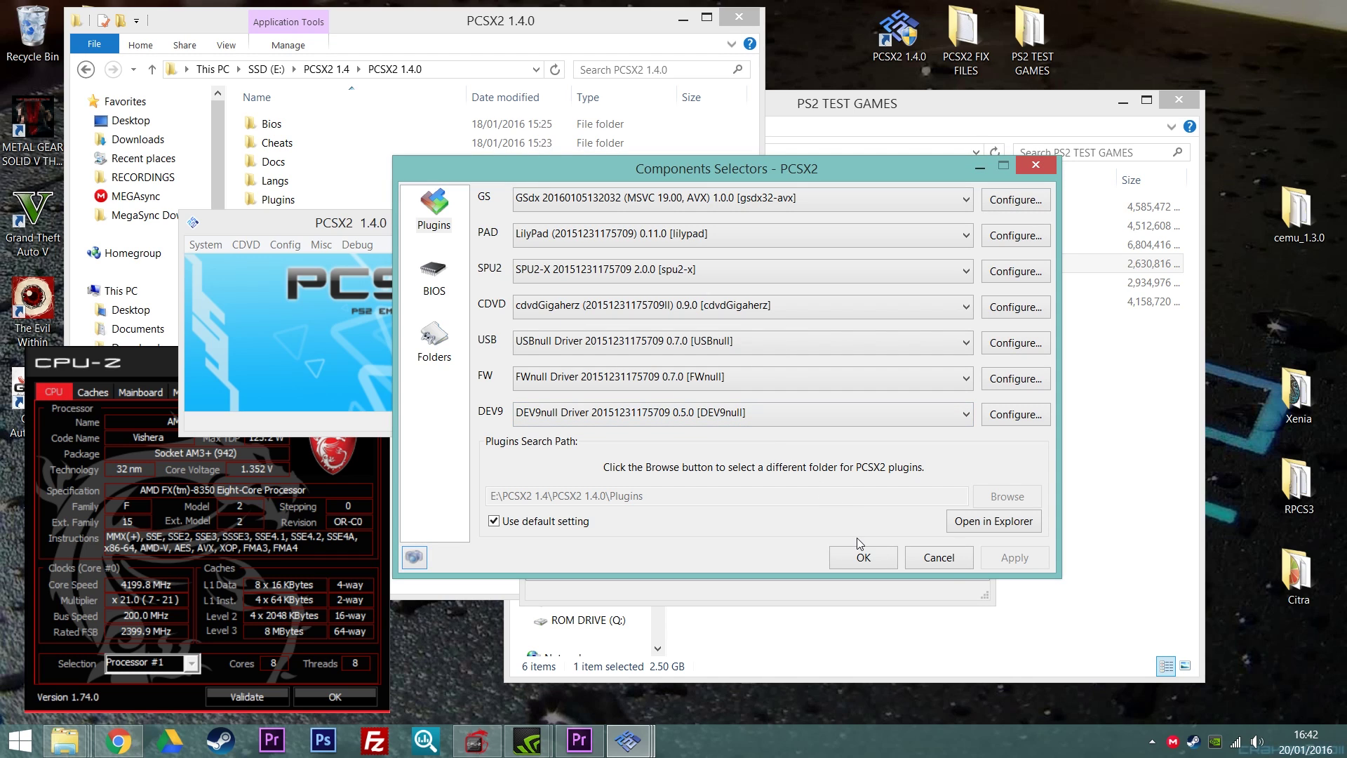
left_click(863, 557)
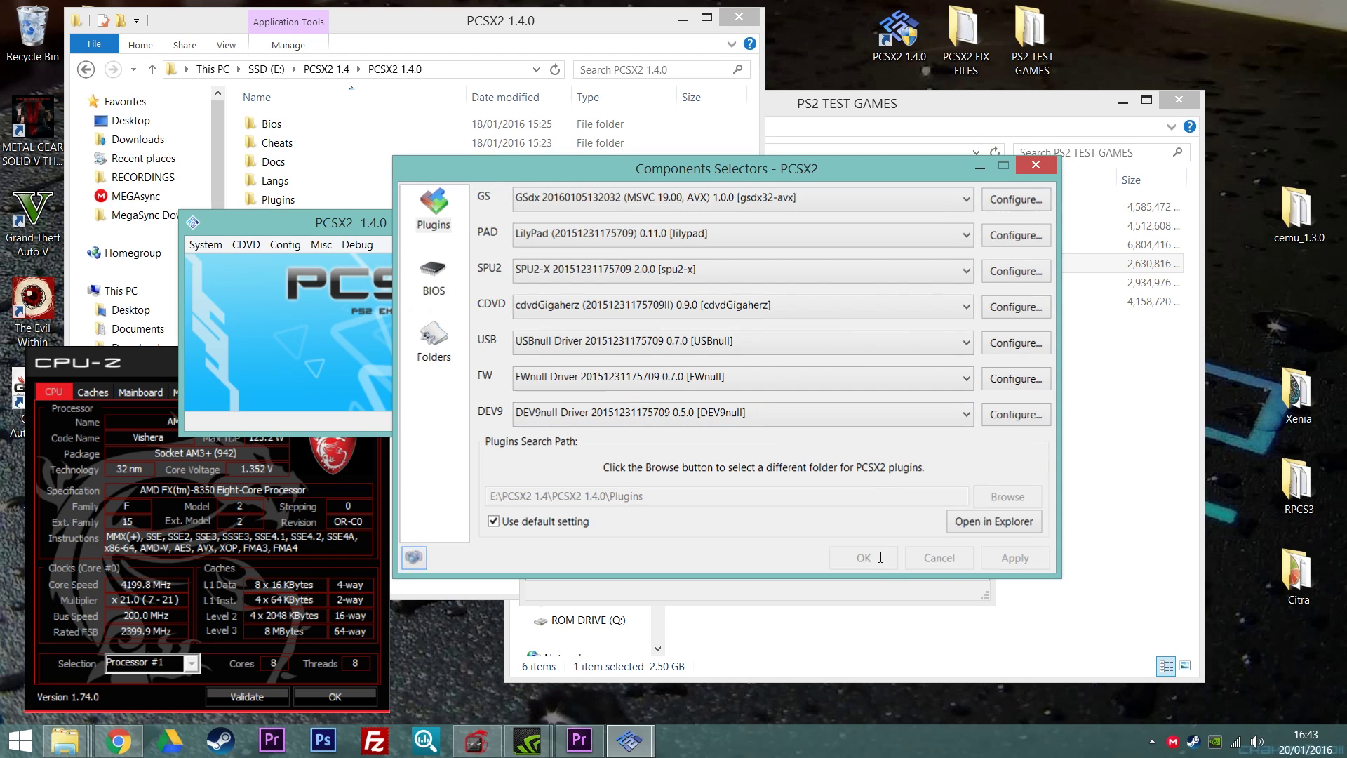
Bring CPU-Z to the front and close it
left_click(161, 376)
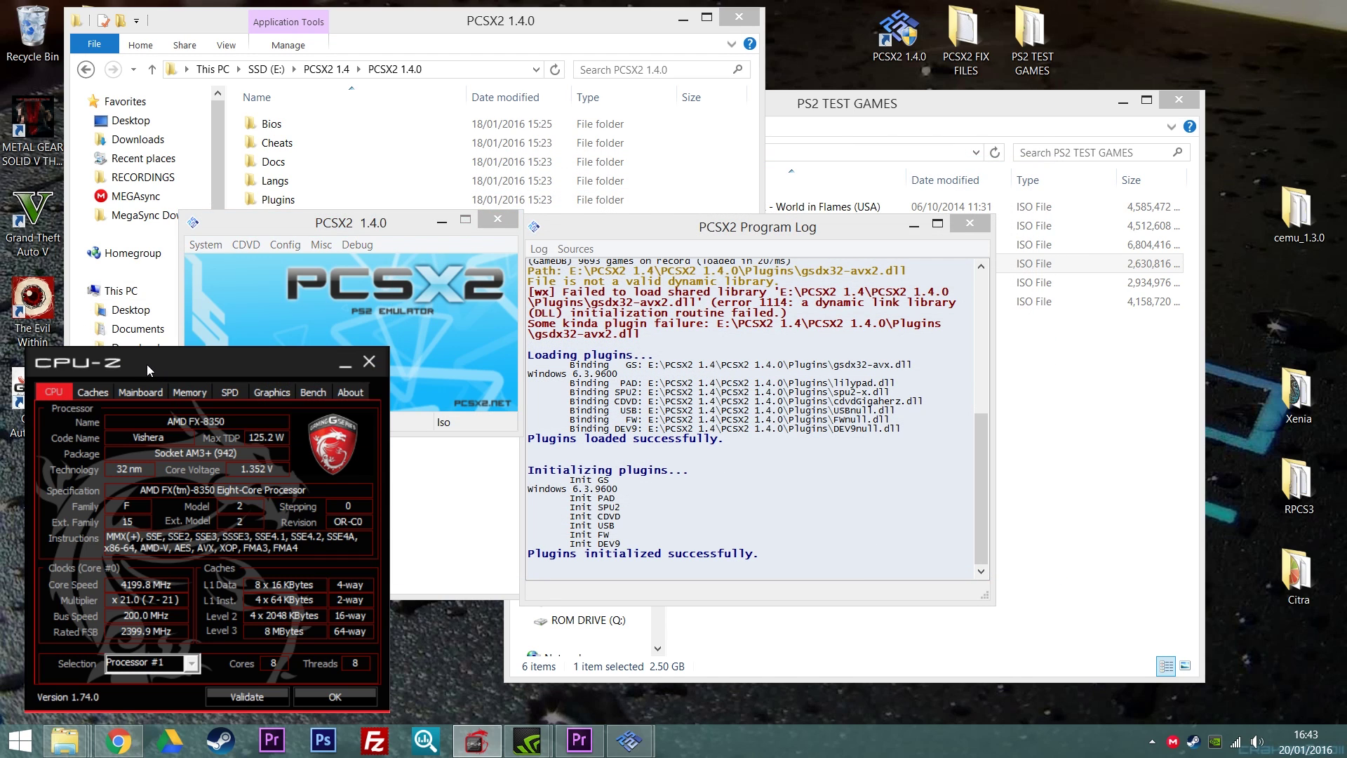
key("alt+F4")
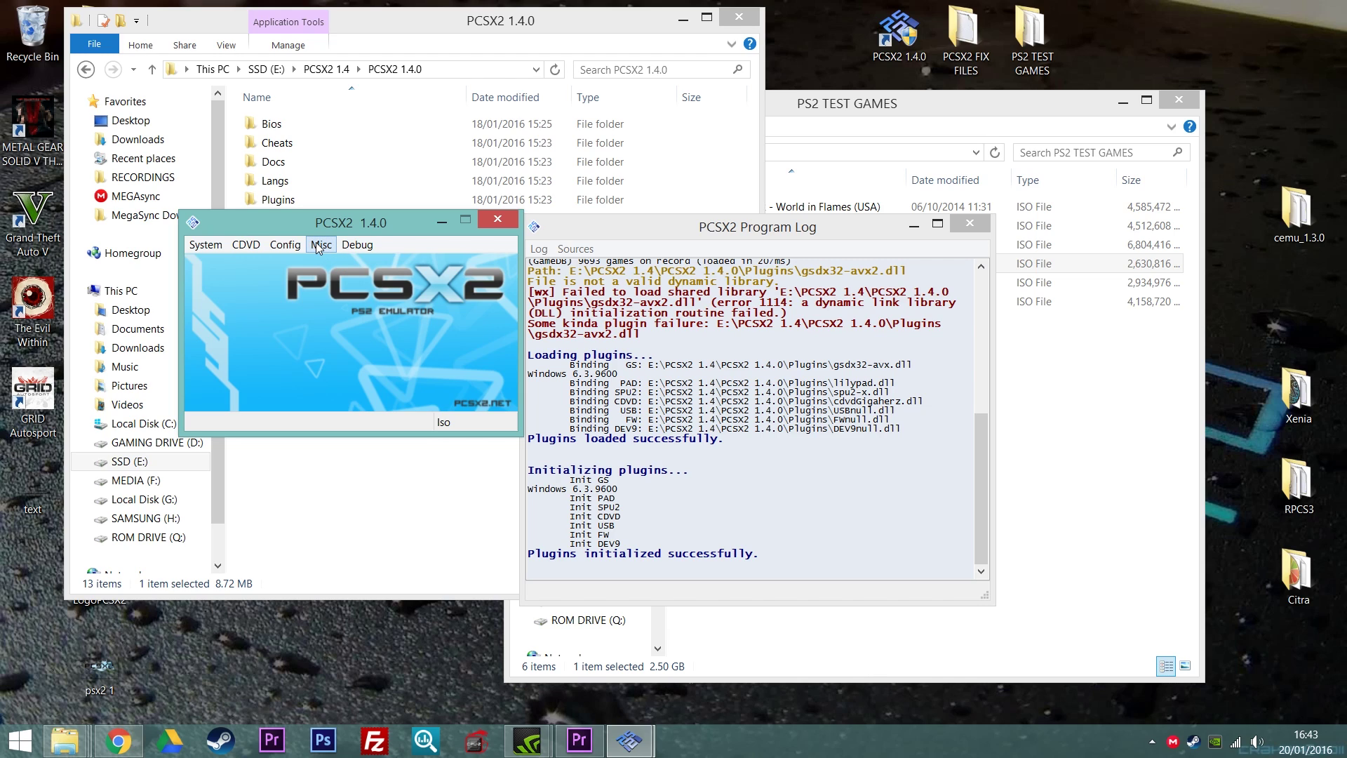
Select SSX 3 (USA).iso as the disc image and fast-boot the game
left_click(245, 244)
mouse_move(281, 270)
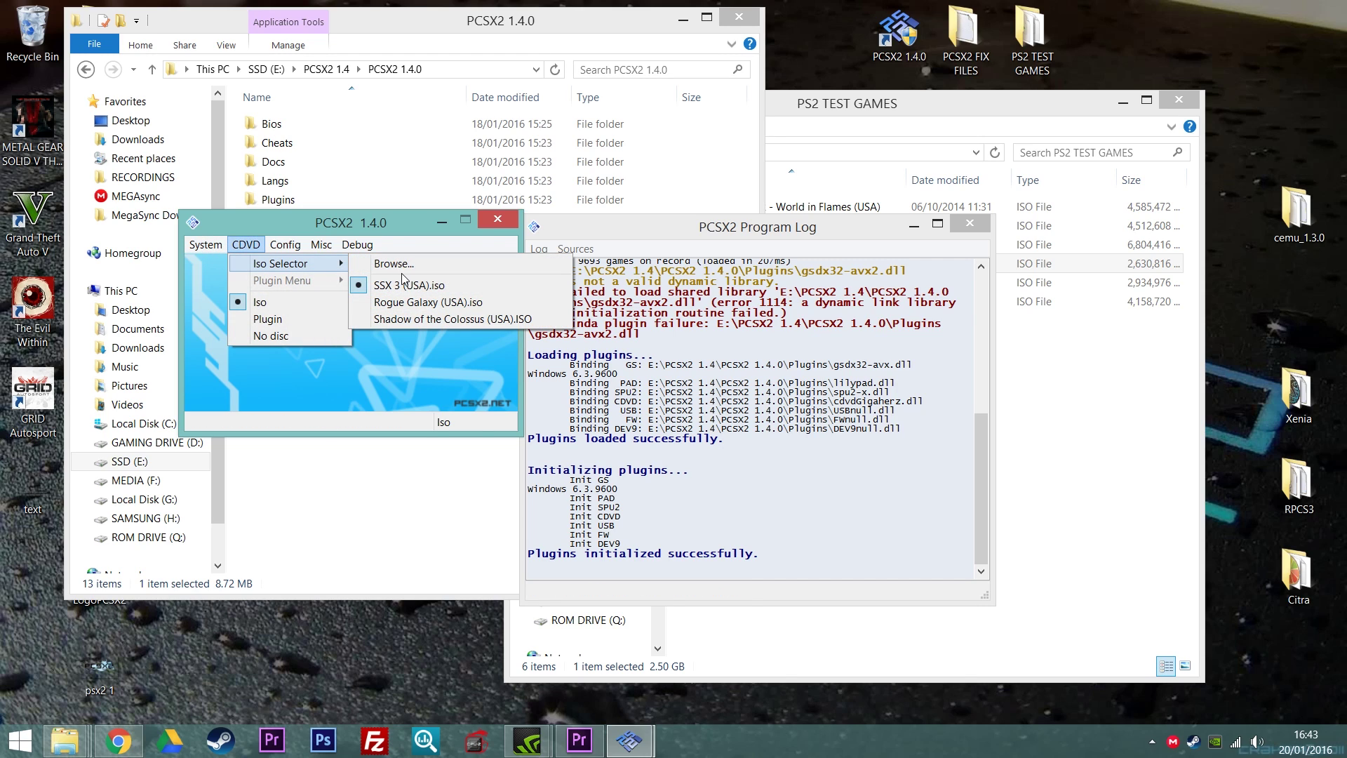
left_click(428, 287)
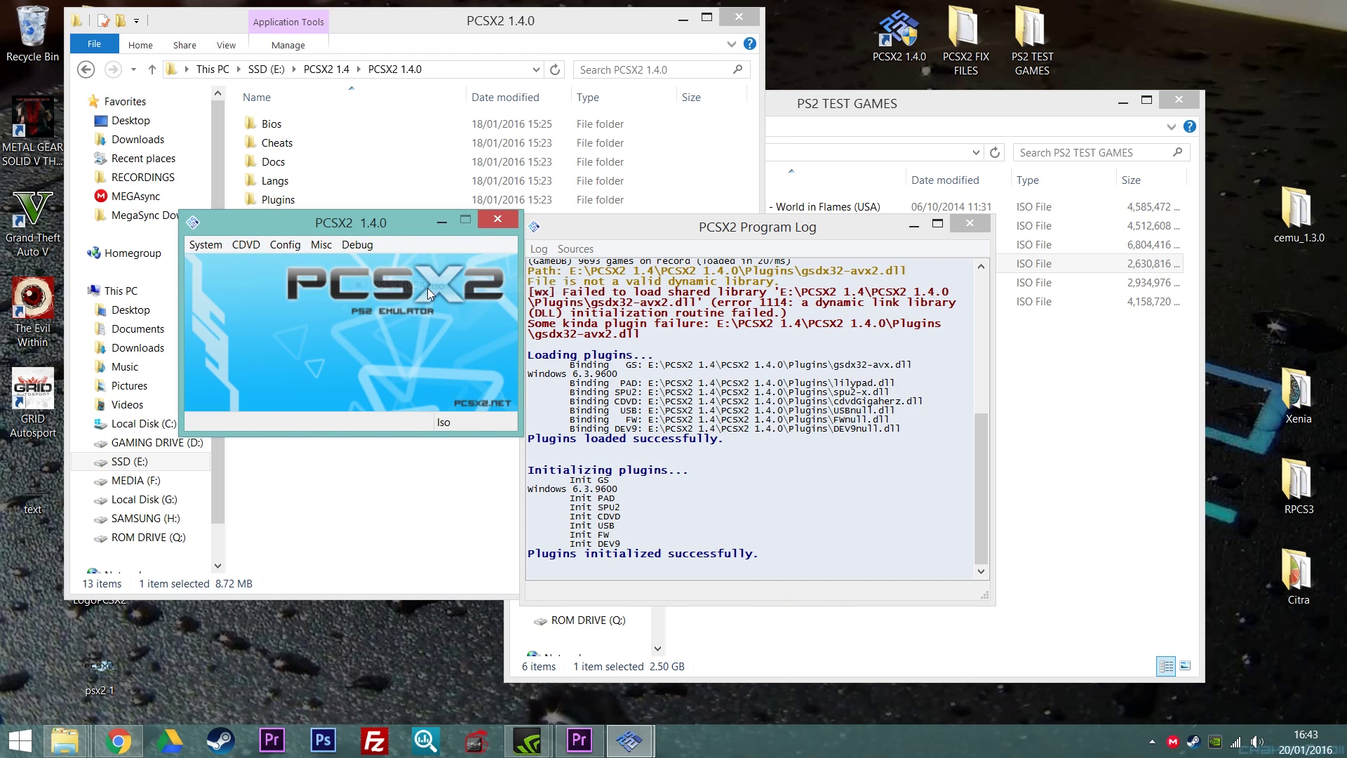
left_click(211, 246)
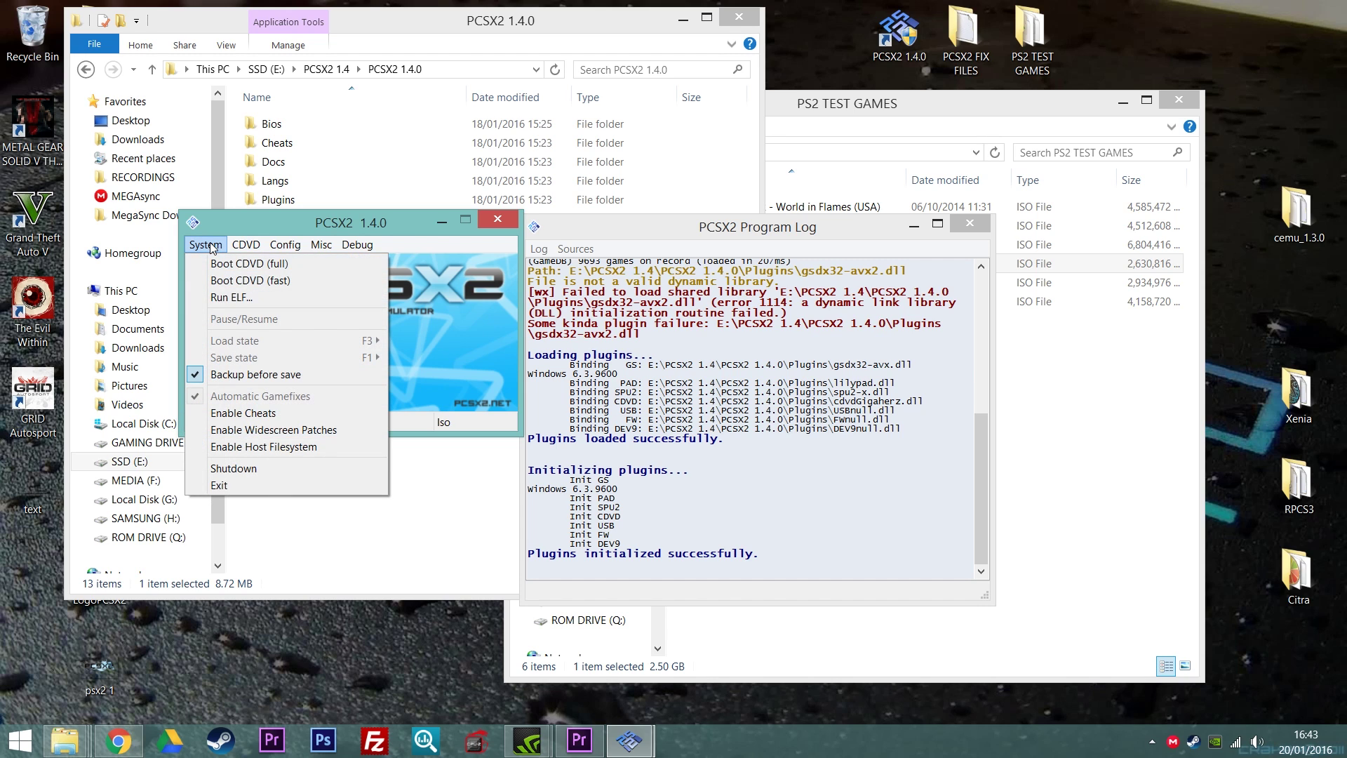
left_click(242, 280)
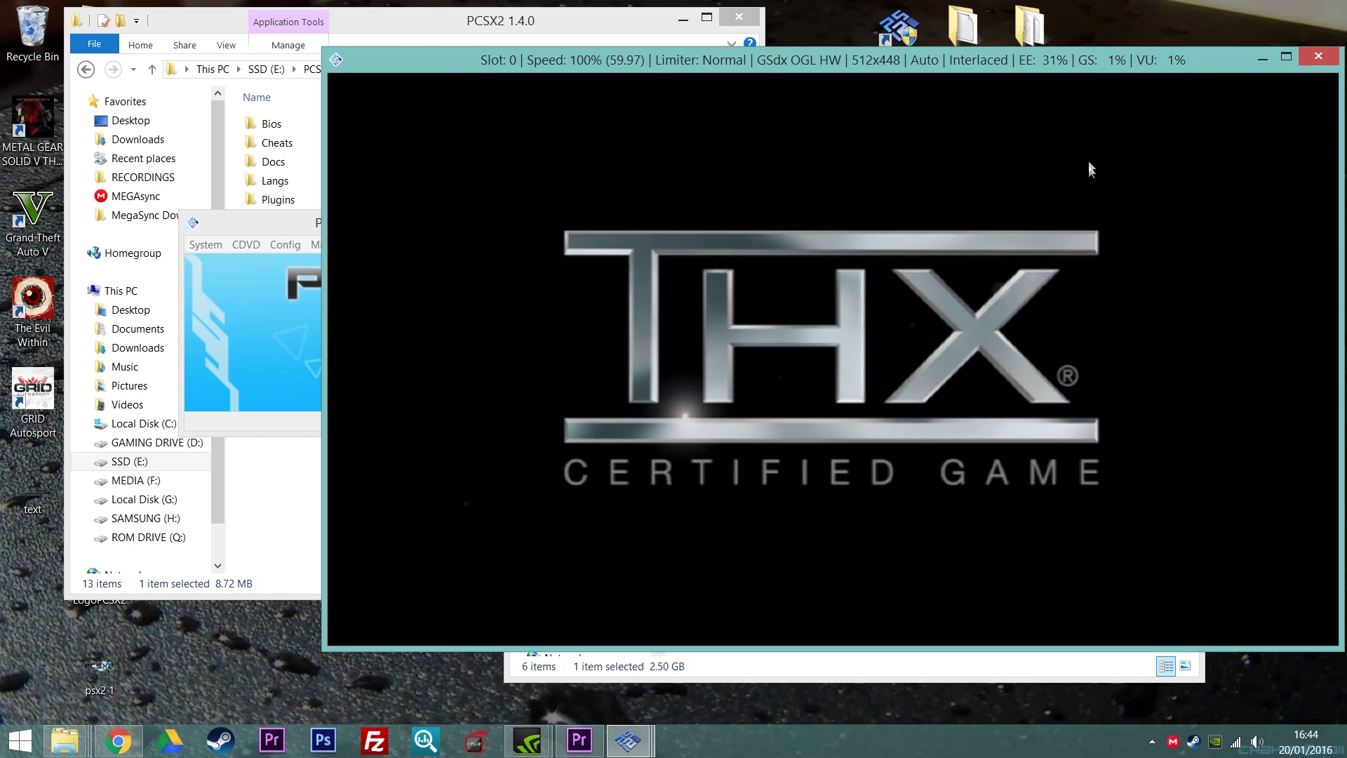
Mute the PCSX2 game's audio in the Windows volume mixer and return to the game window
left_click(1256, 740)
left_click(1251, 691)
left_click(1189, 663)
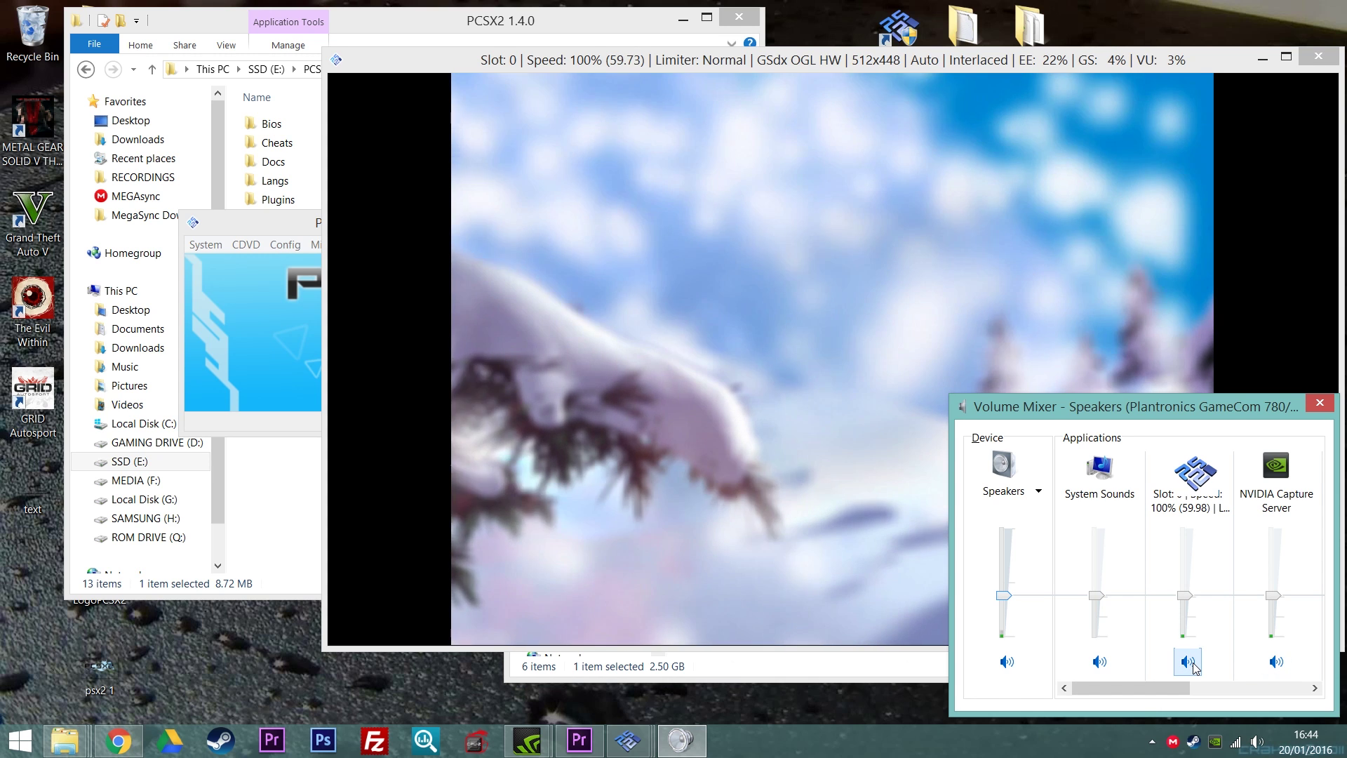
left_click(1188, 662)
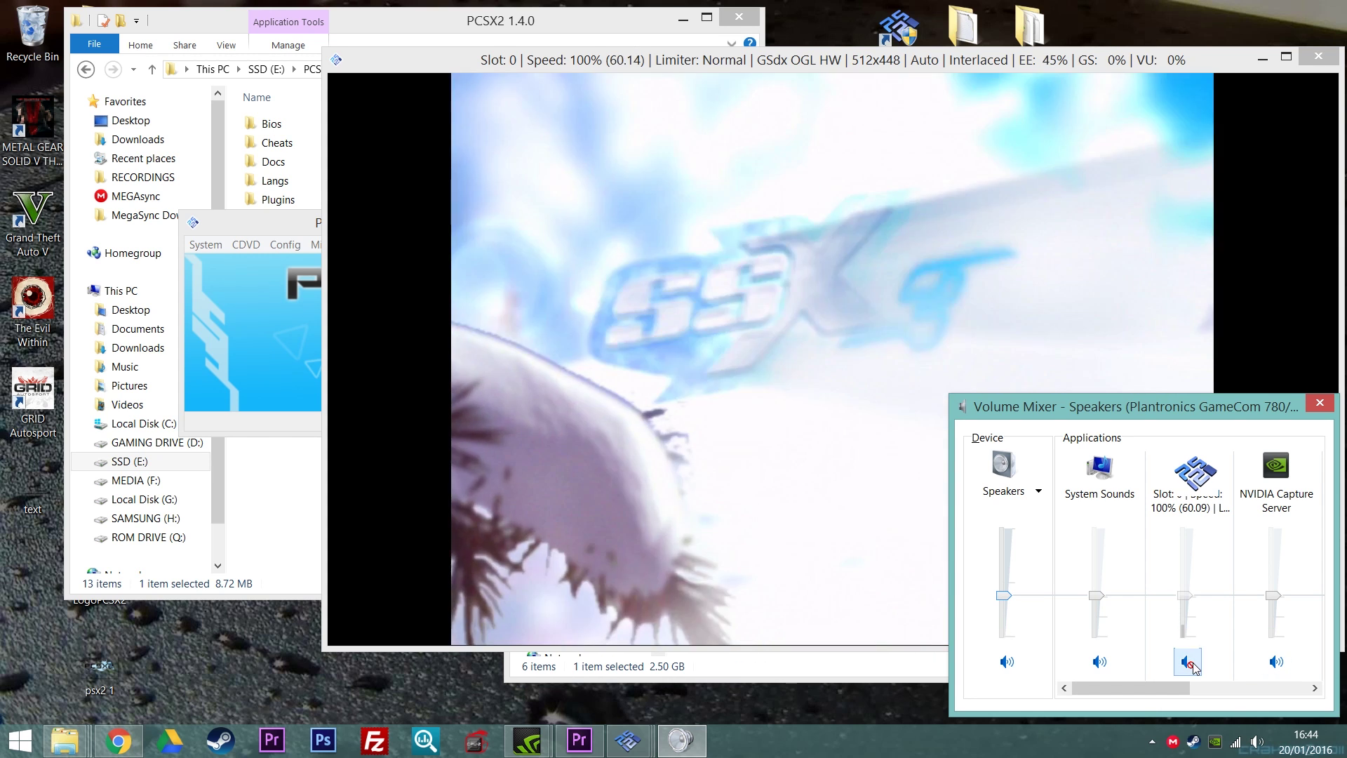
left_click(1264, 323)
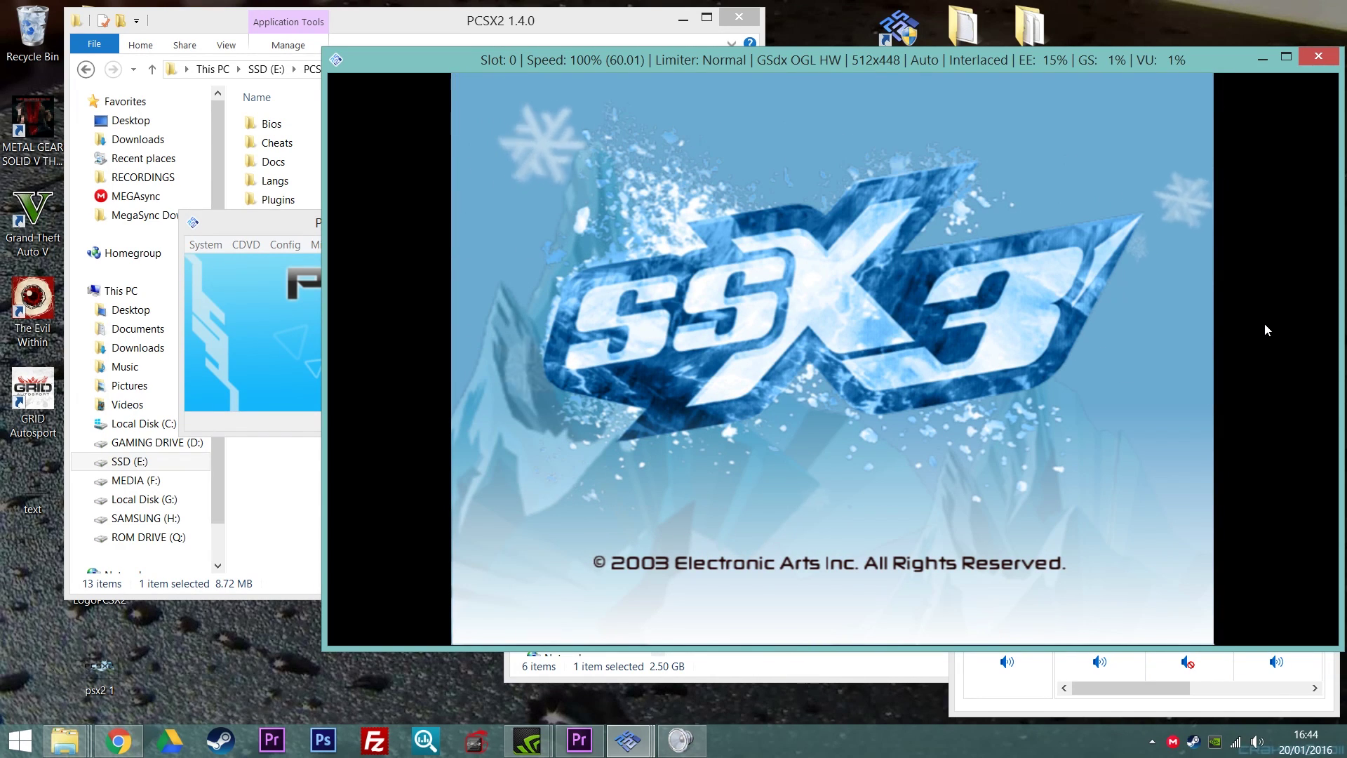
Start the Snow Jam race on Peak 1 as Zoe and check the gameplay briefly in full screen
key("Return")
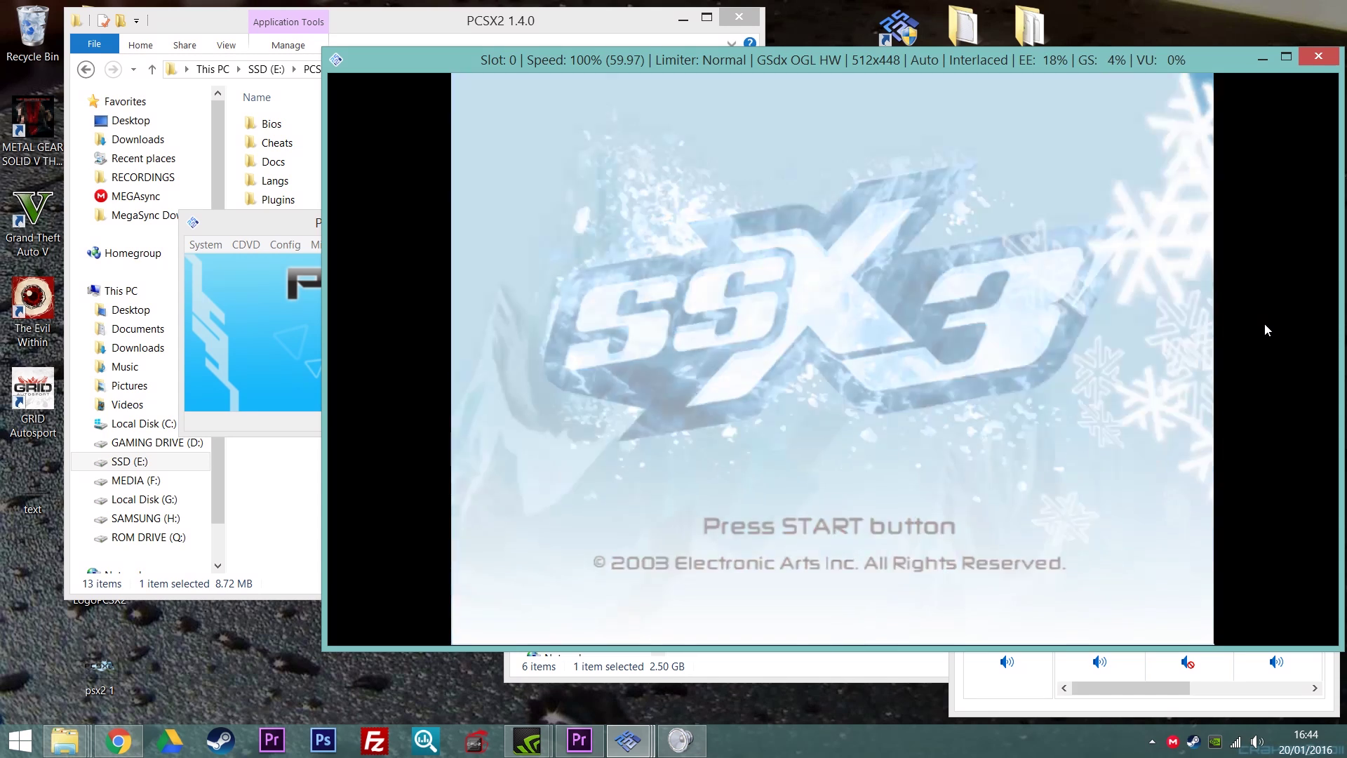
key("Return")
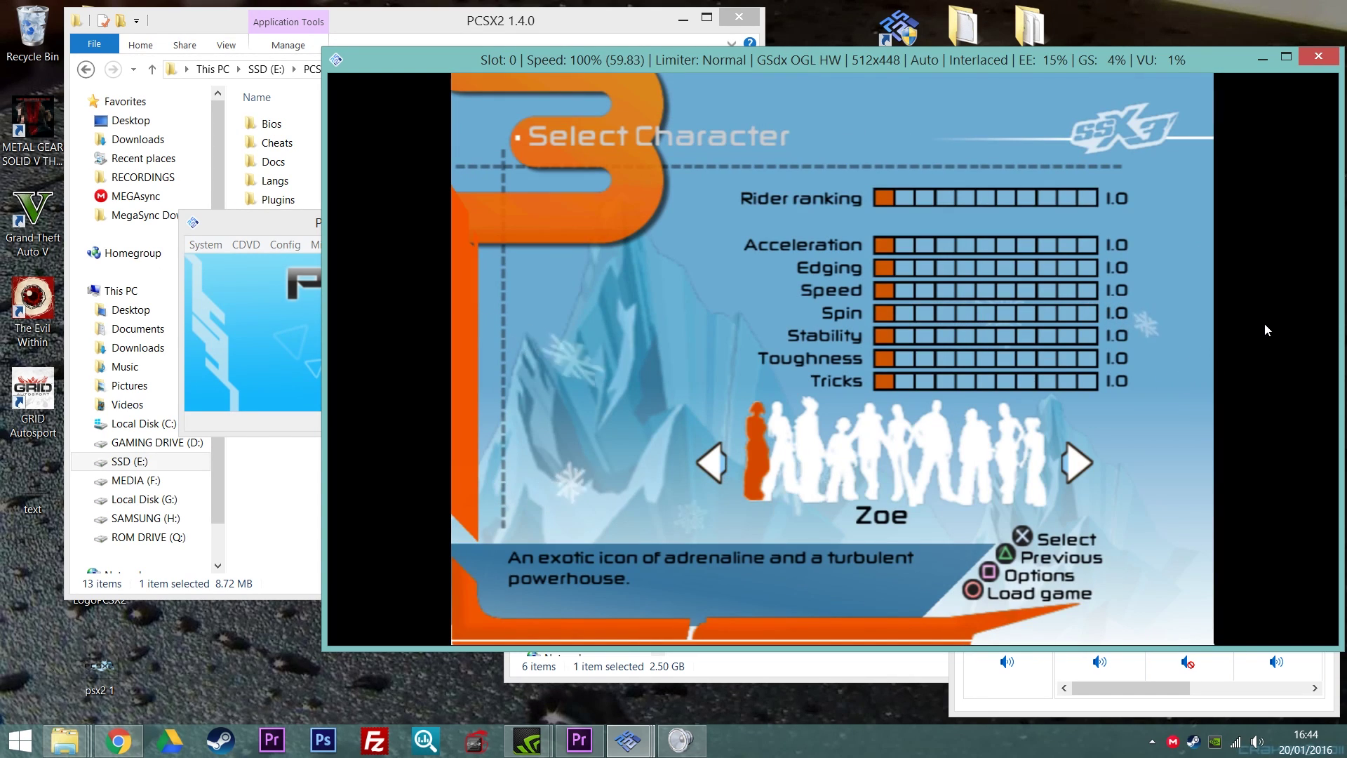
key("Return")
key("Return")
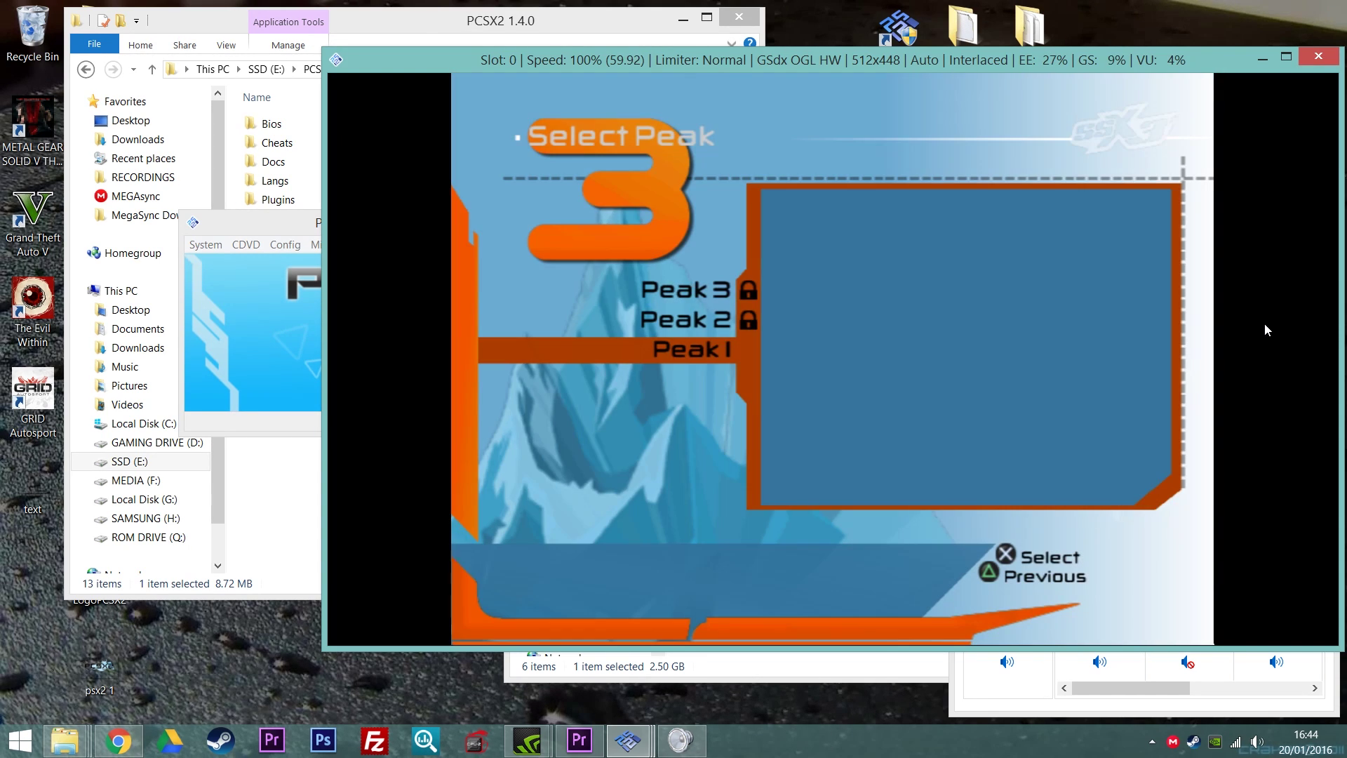
key("Return")
key("Return")
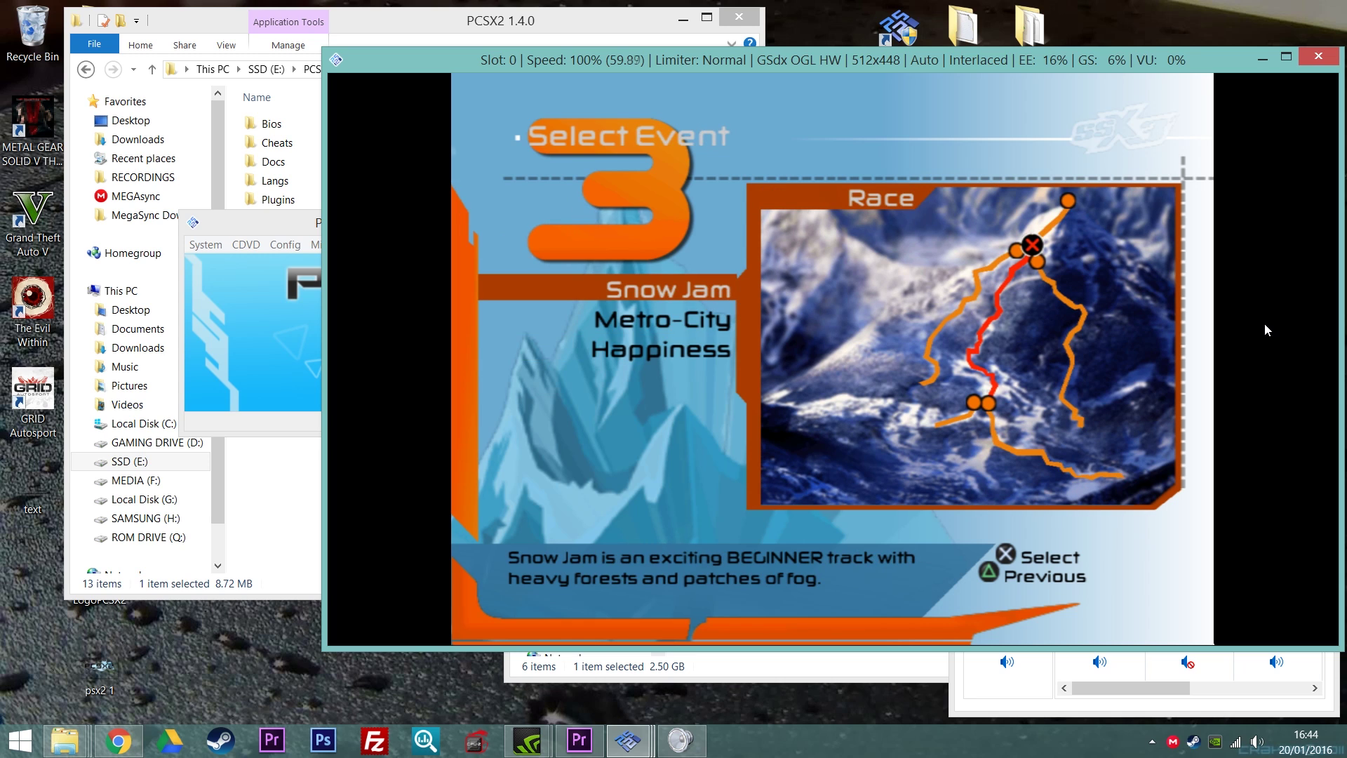
key("Return")
key("Return")
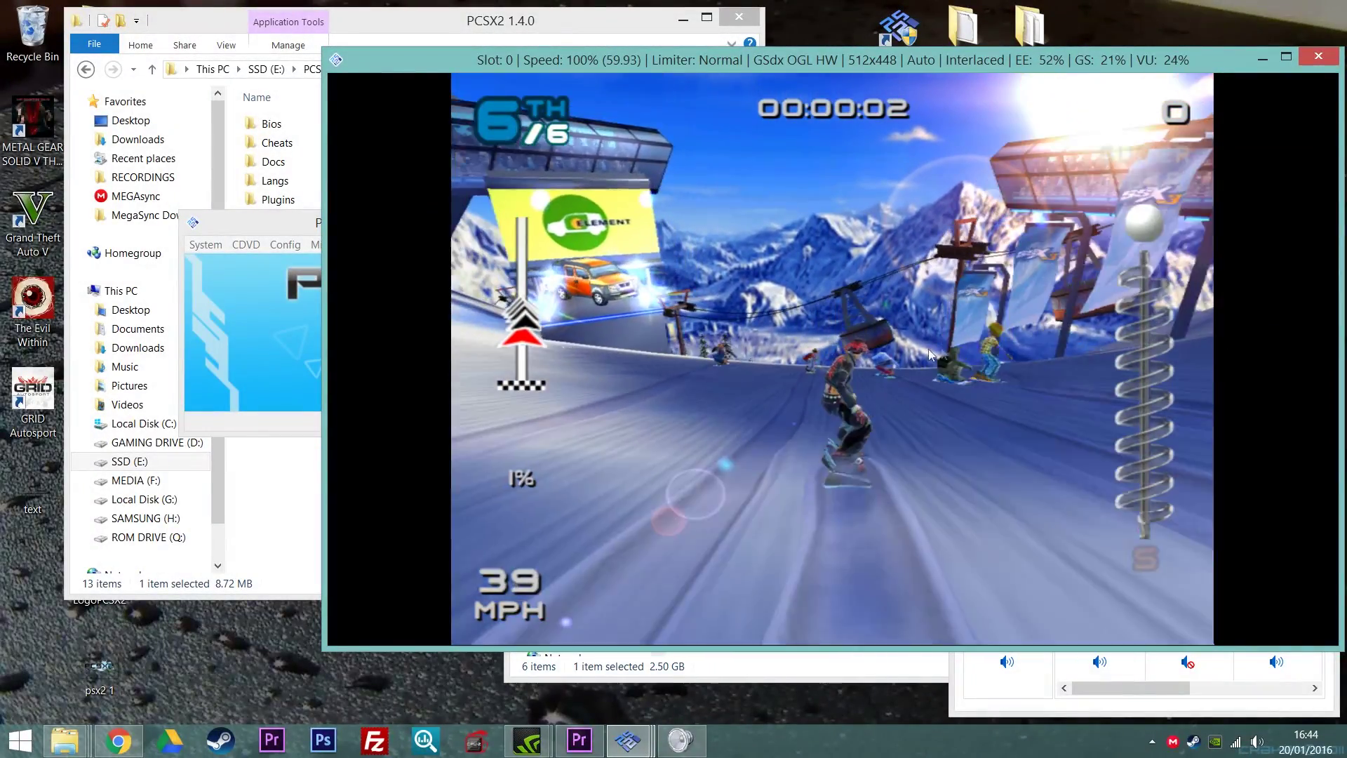
double_click(920, 351)
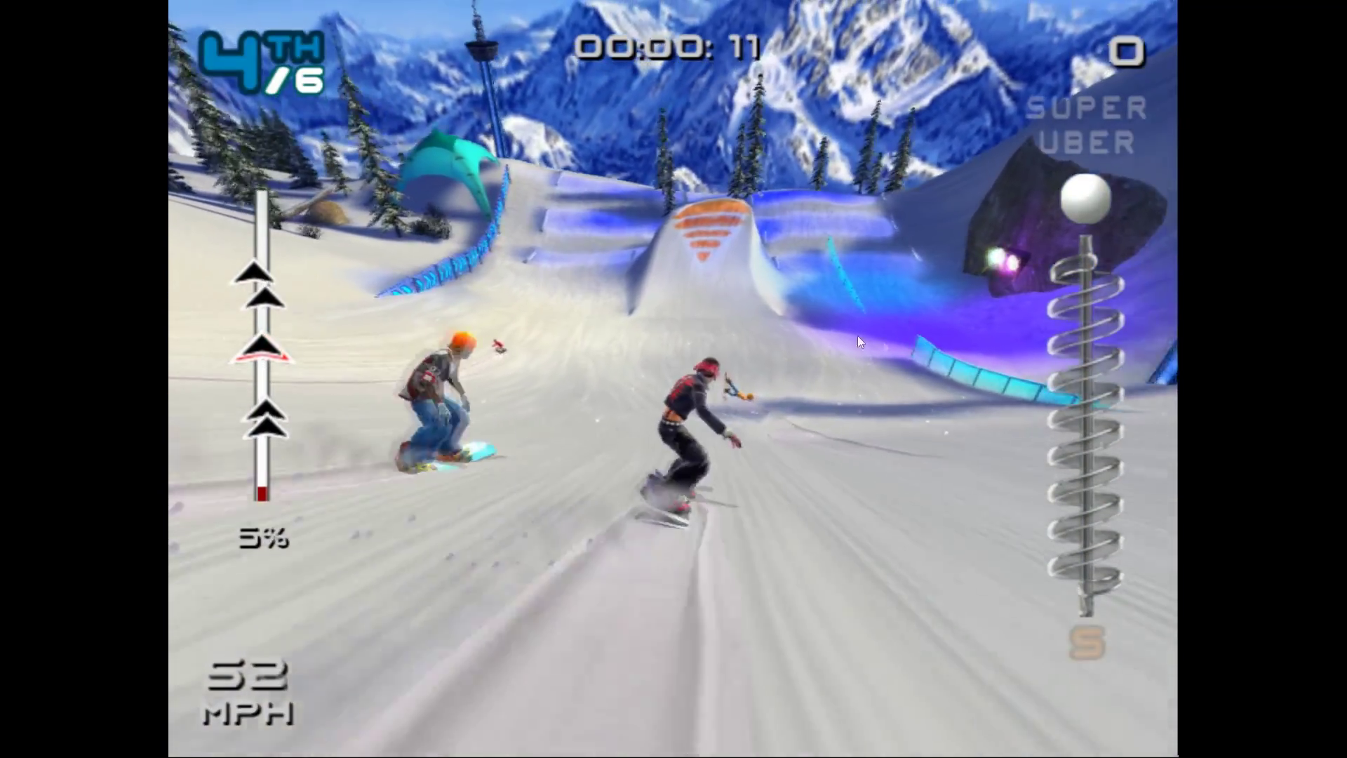
key("alt+Return")
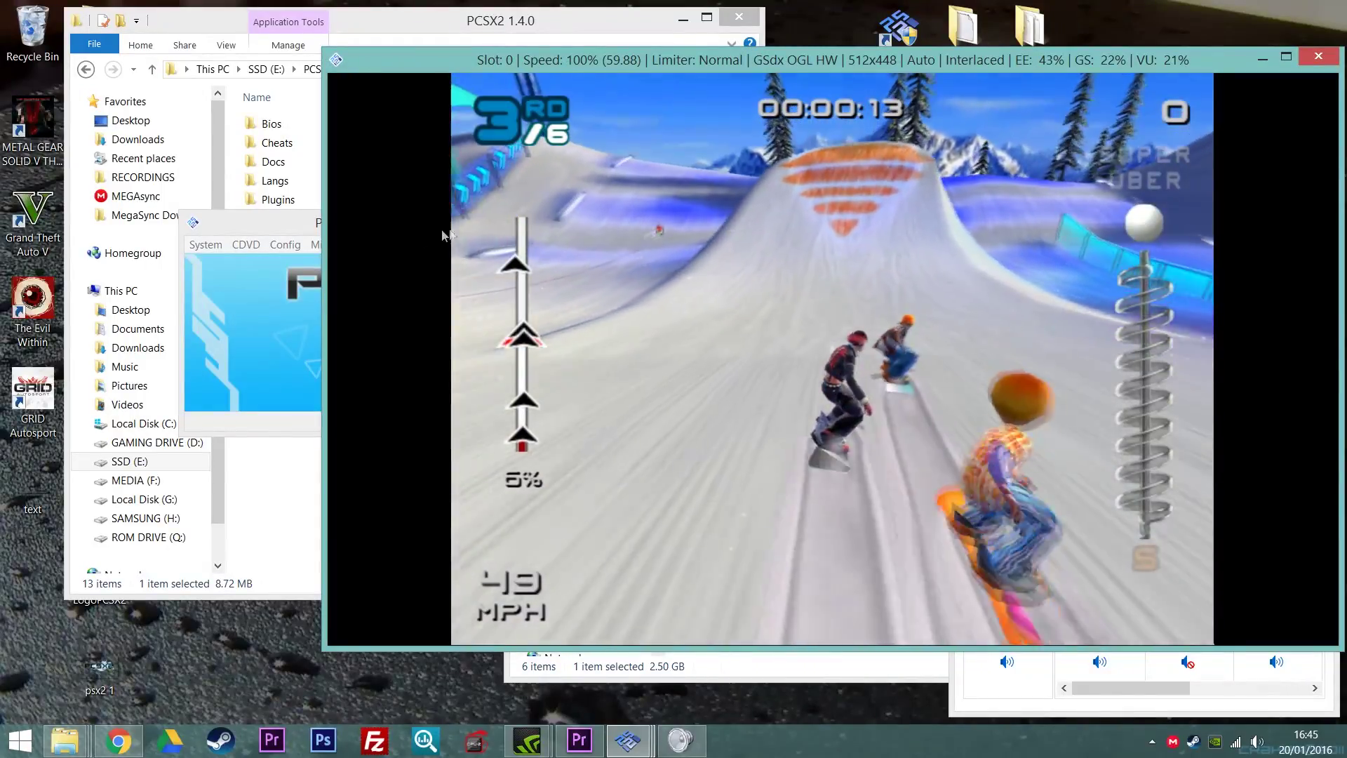
Open the GSdx plugin settings while the race runs and set the renderer to Direct3D11 (Hardware)
left_click(265, 228)
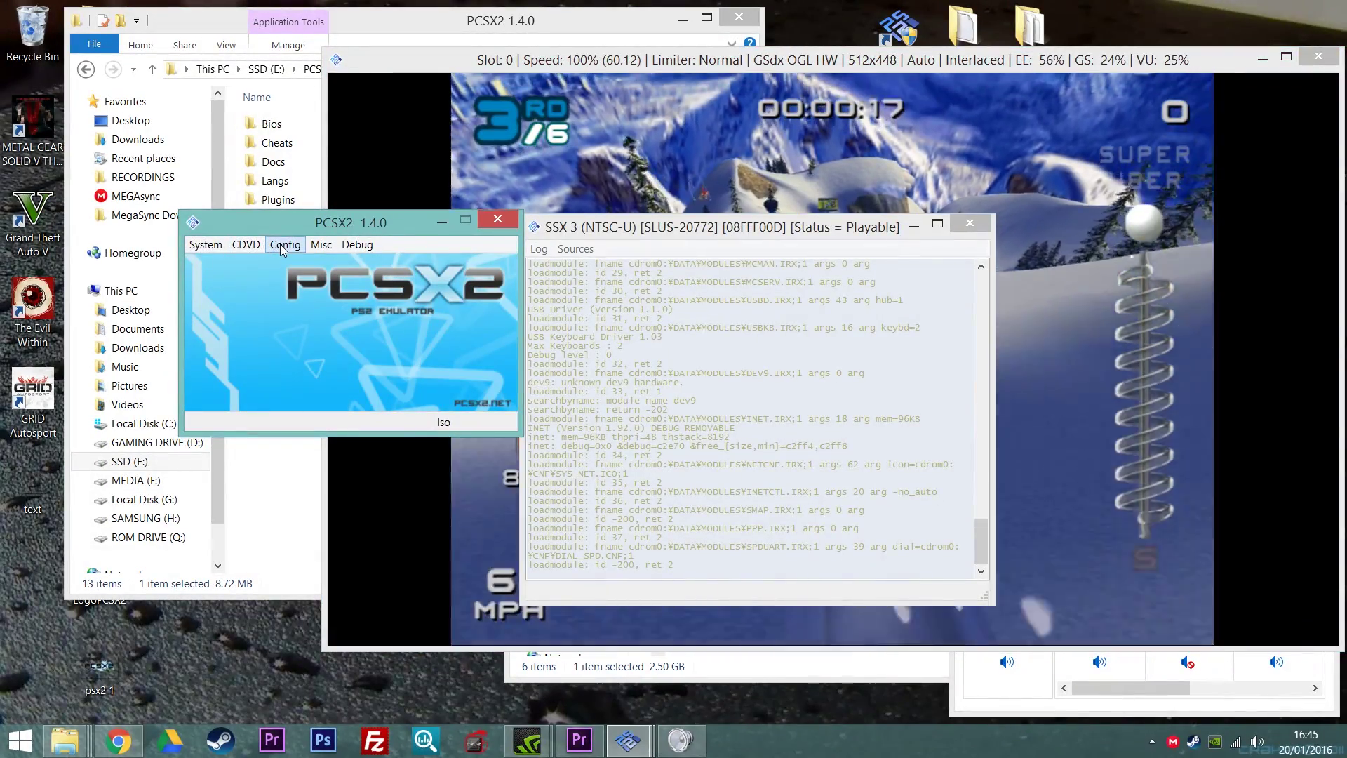
left_click(283, 244)
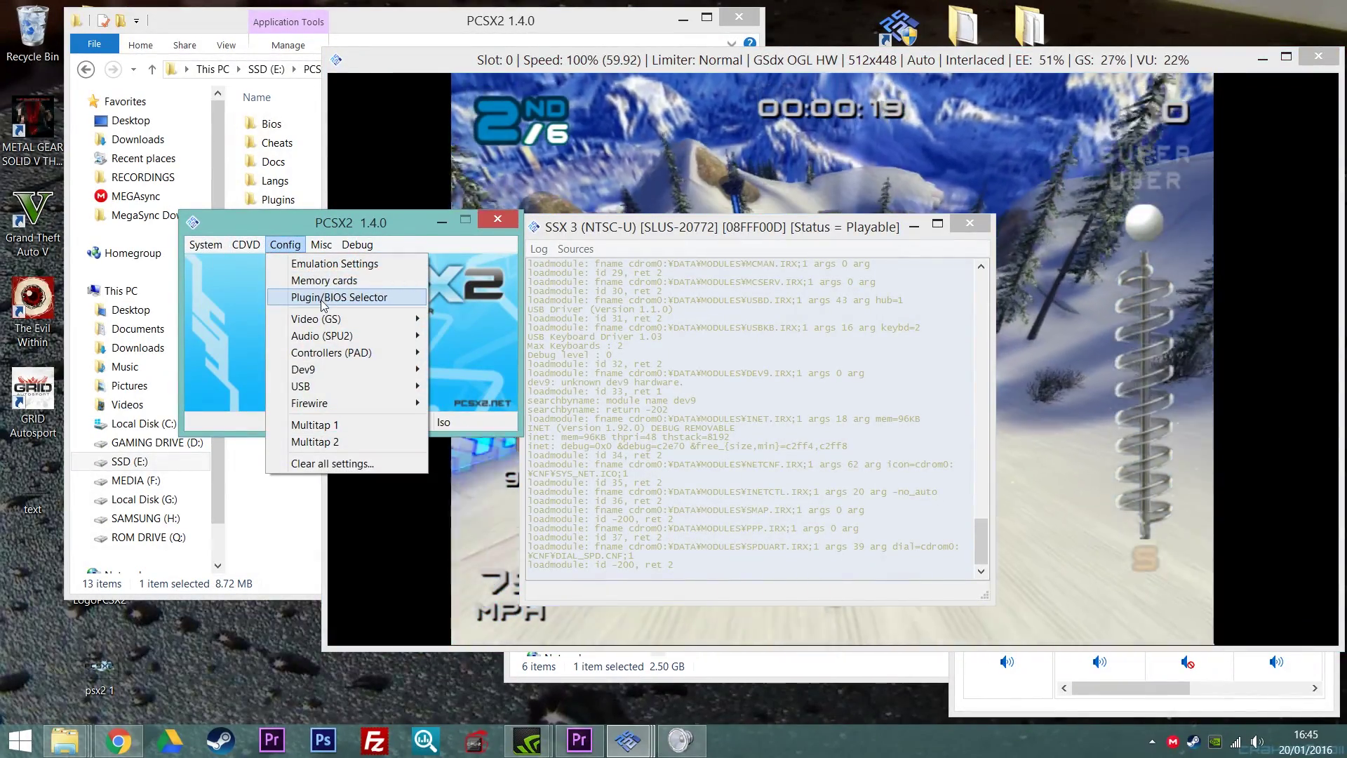
mouse_move(324, 323)
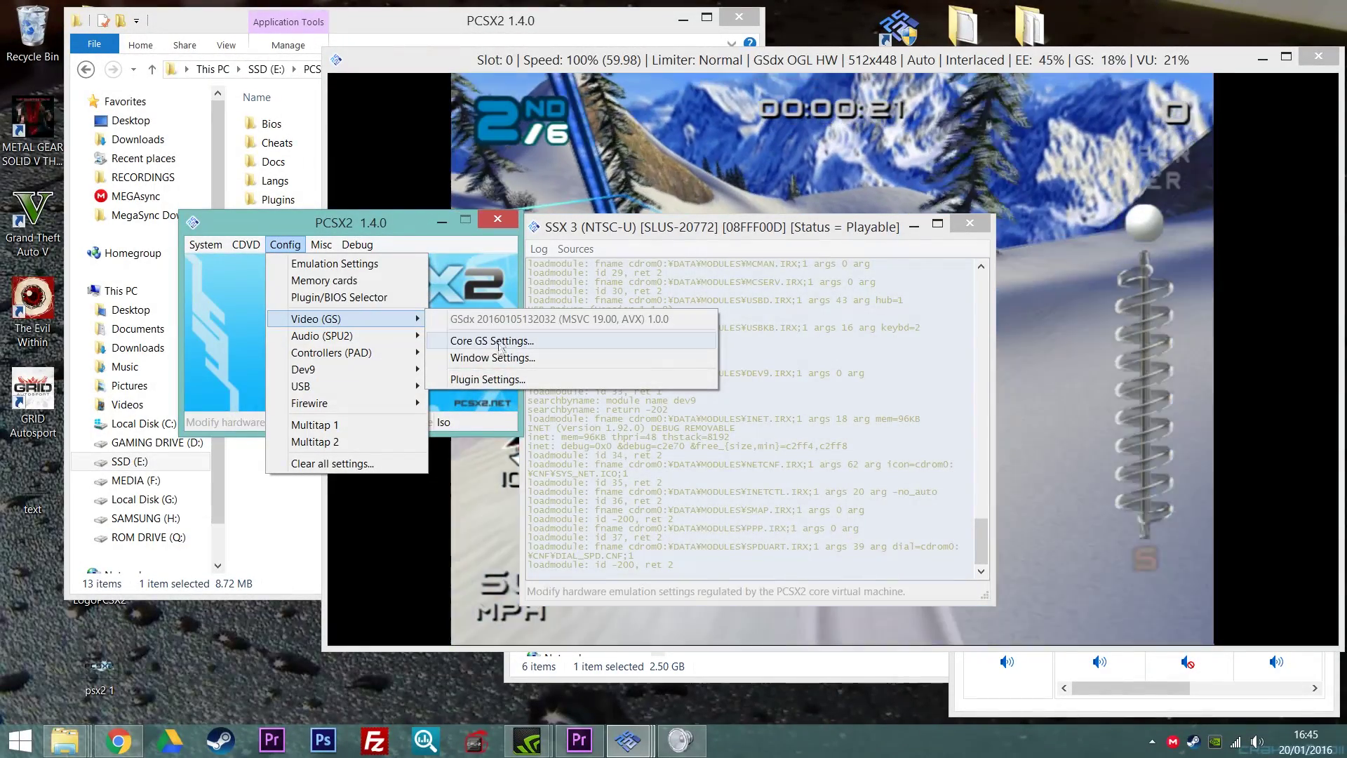
left_click(499, 379)
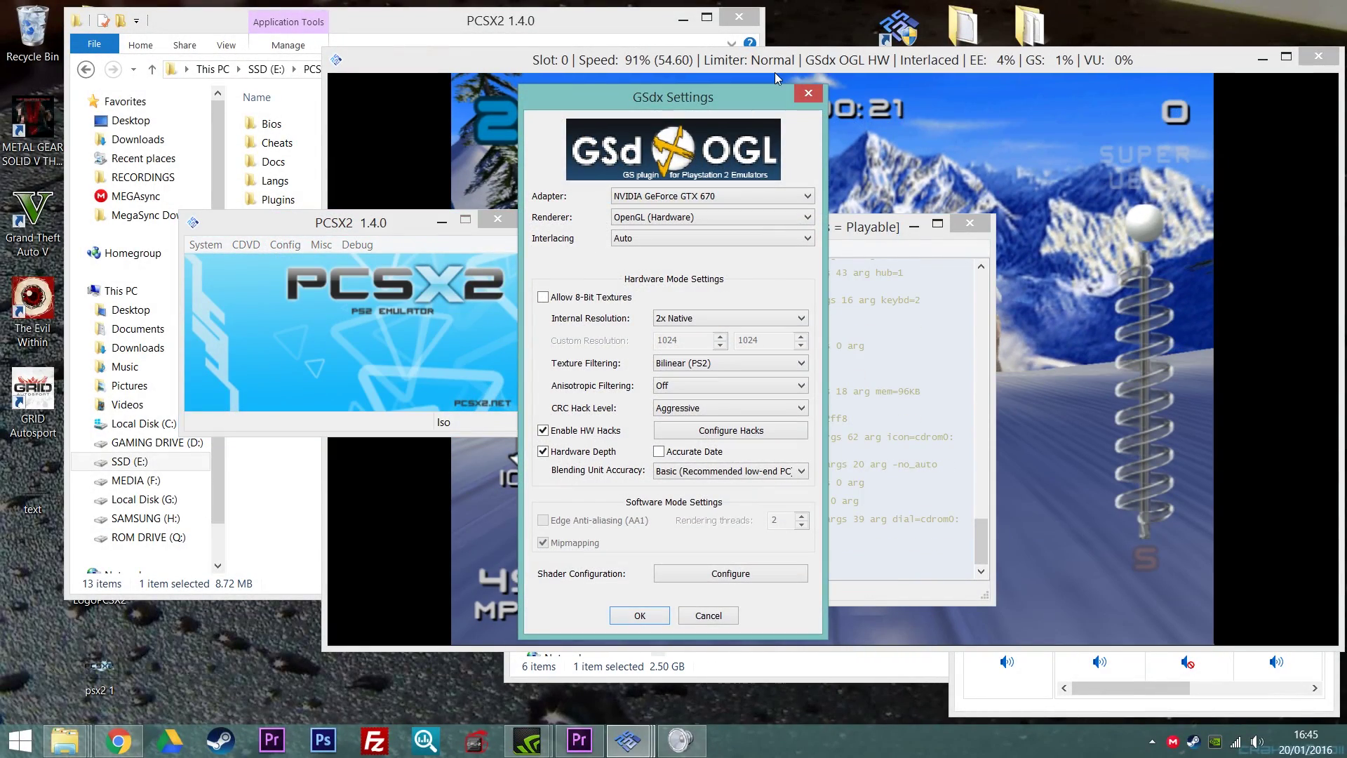
left_click_drag(635, 103, 374, 166)
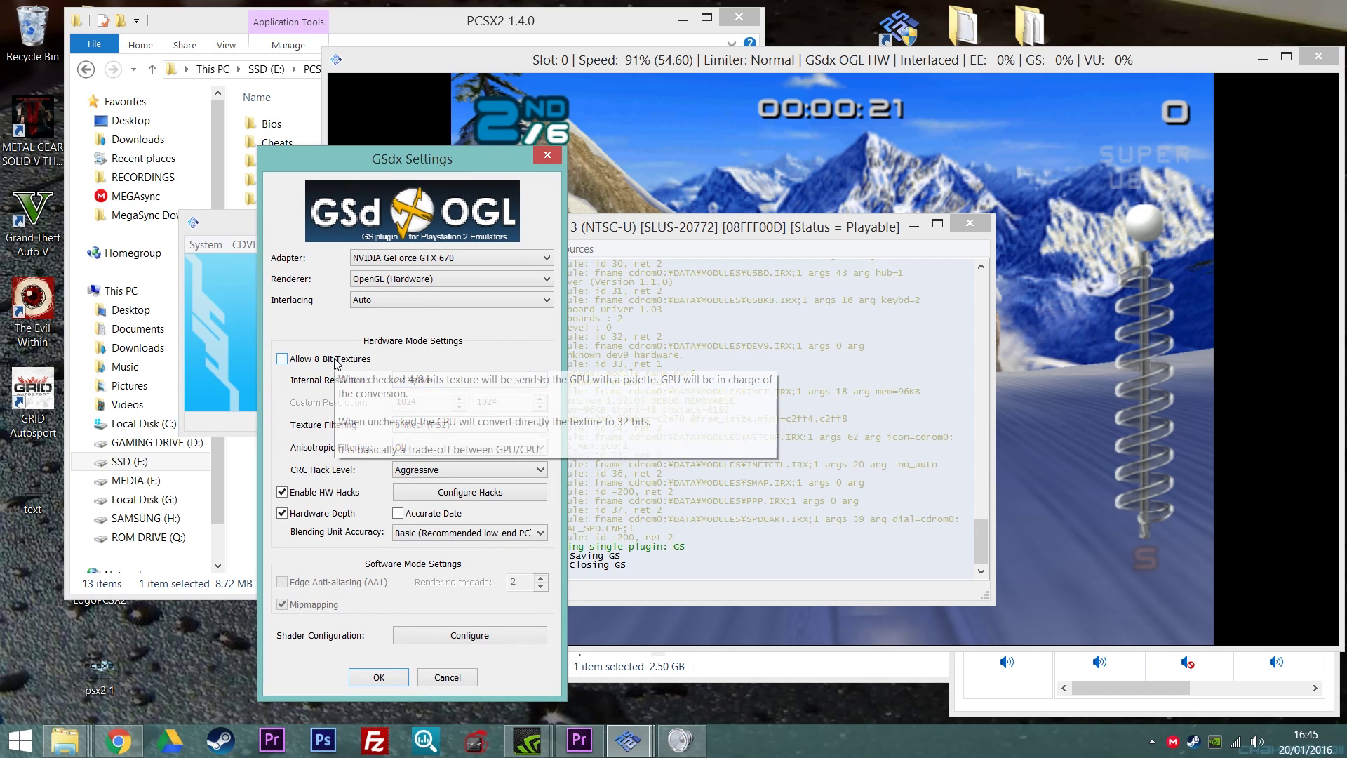
left_click(435, 286)
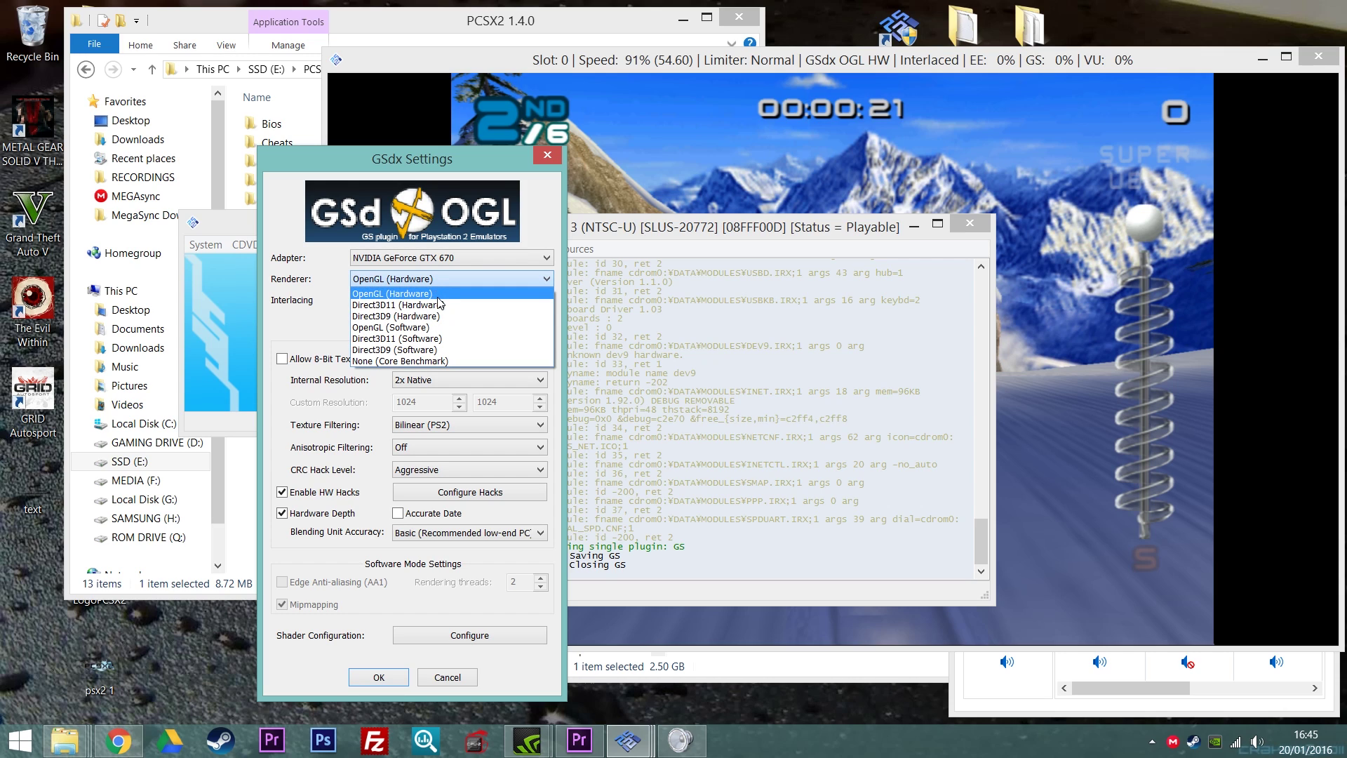
left_click(443, 306)
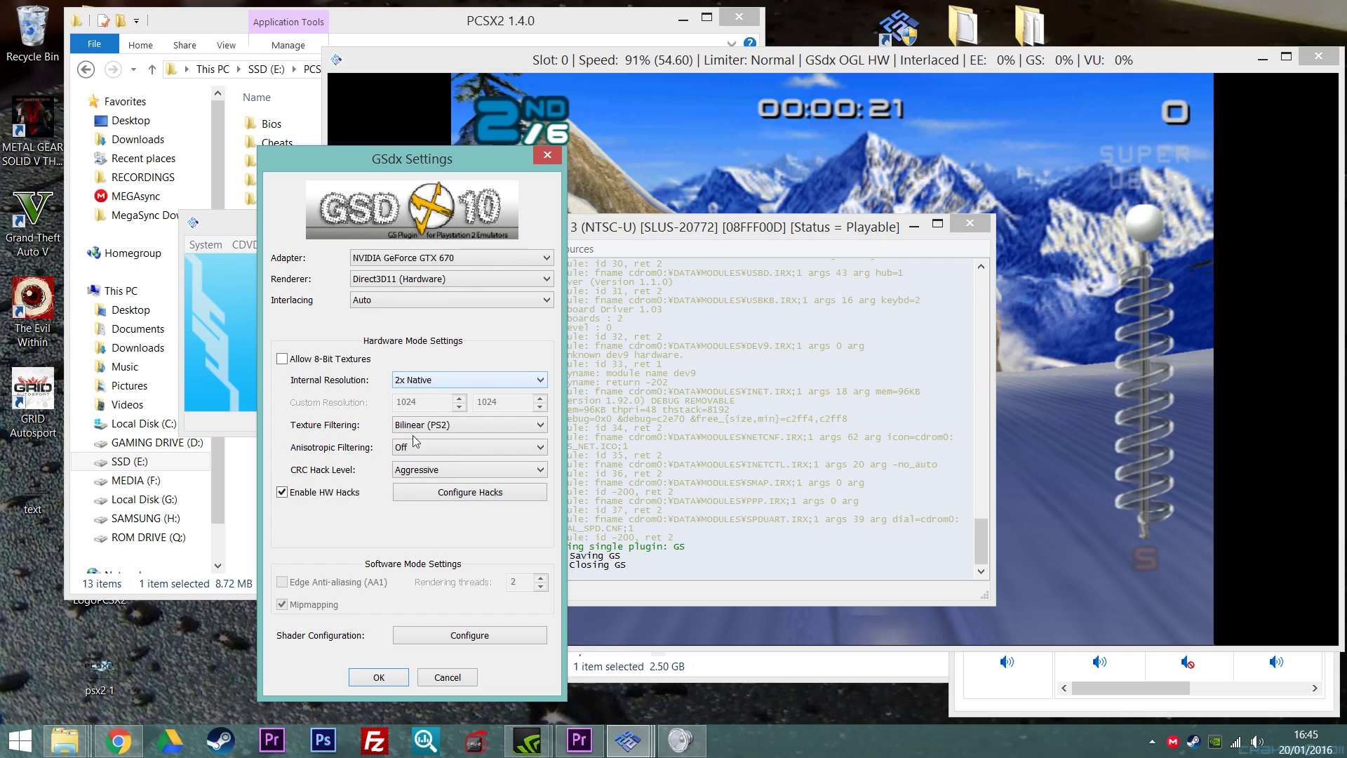
Set the GSdx internal resolution to 4x Native and apply the plugin settings
left_click(419, 379)
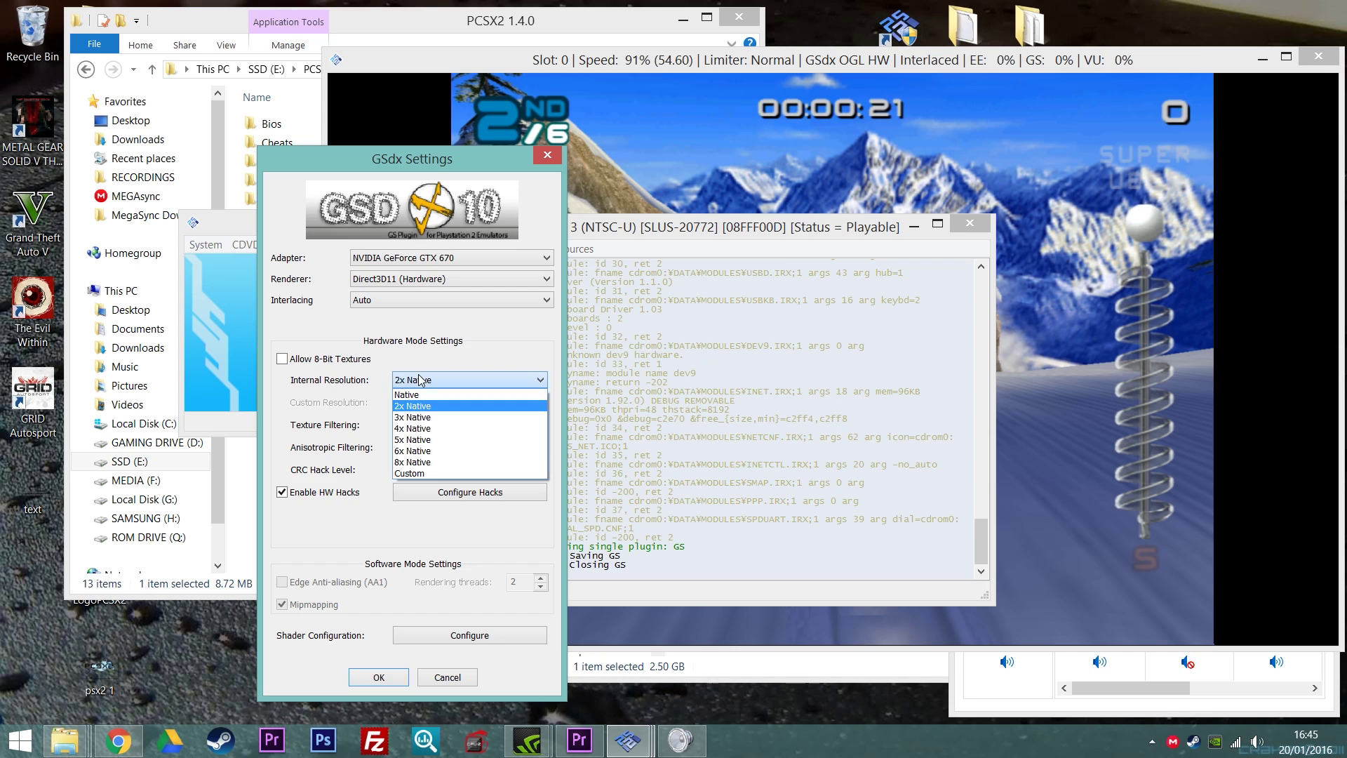
left_click(433, 428)
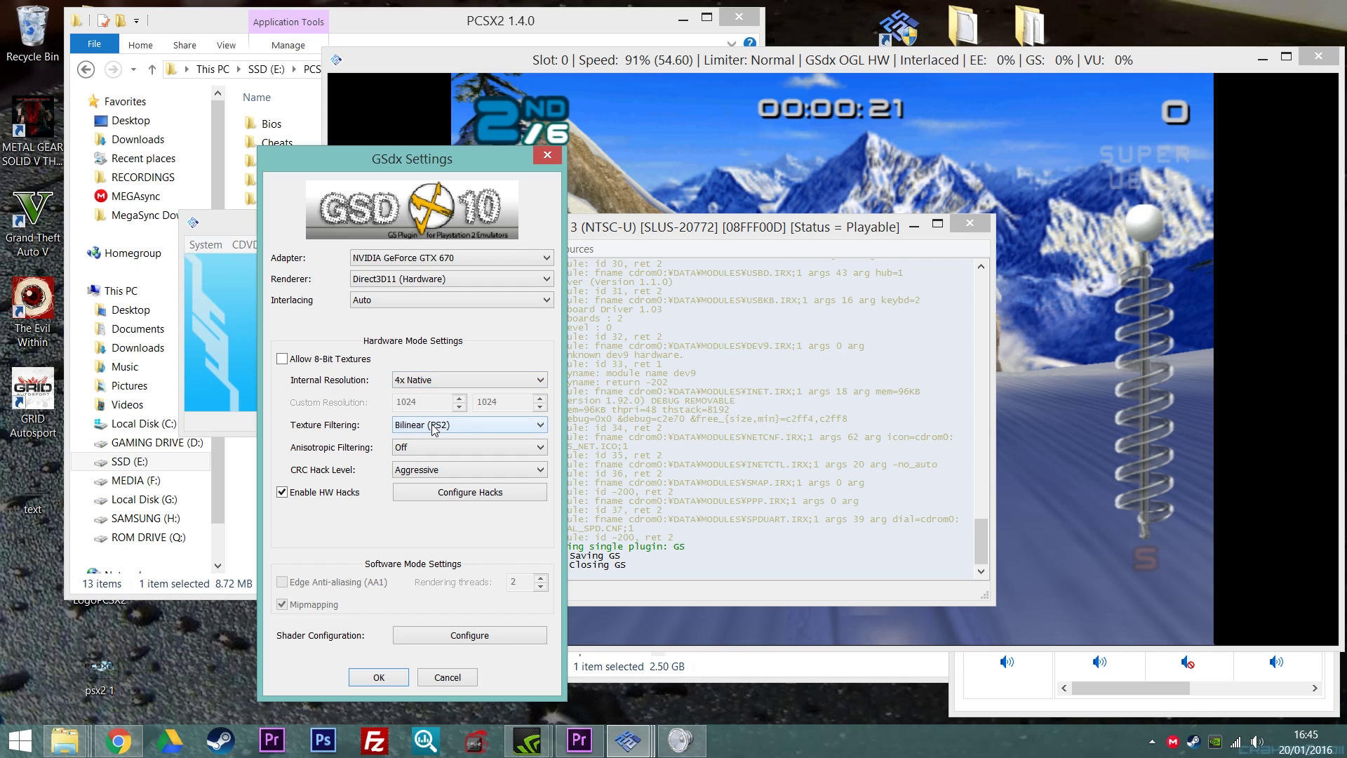
left_click(378, 677)
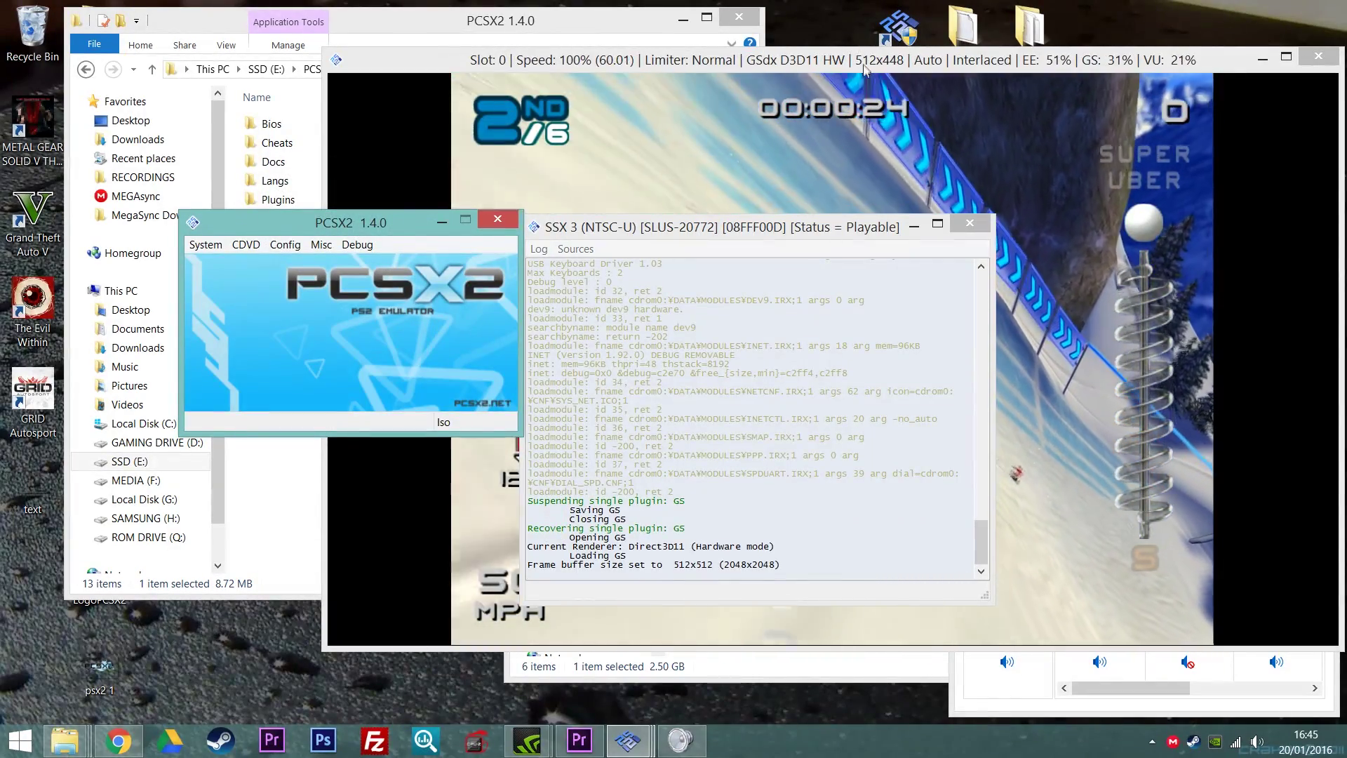
Examine the running race with the Direct3D11 renderer in full screen, and return to windowed mode
left_click(863, 65)
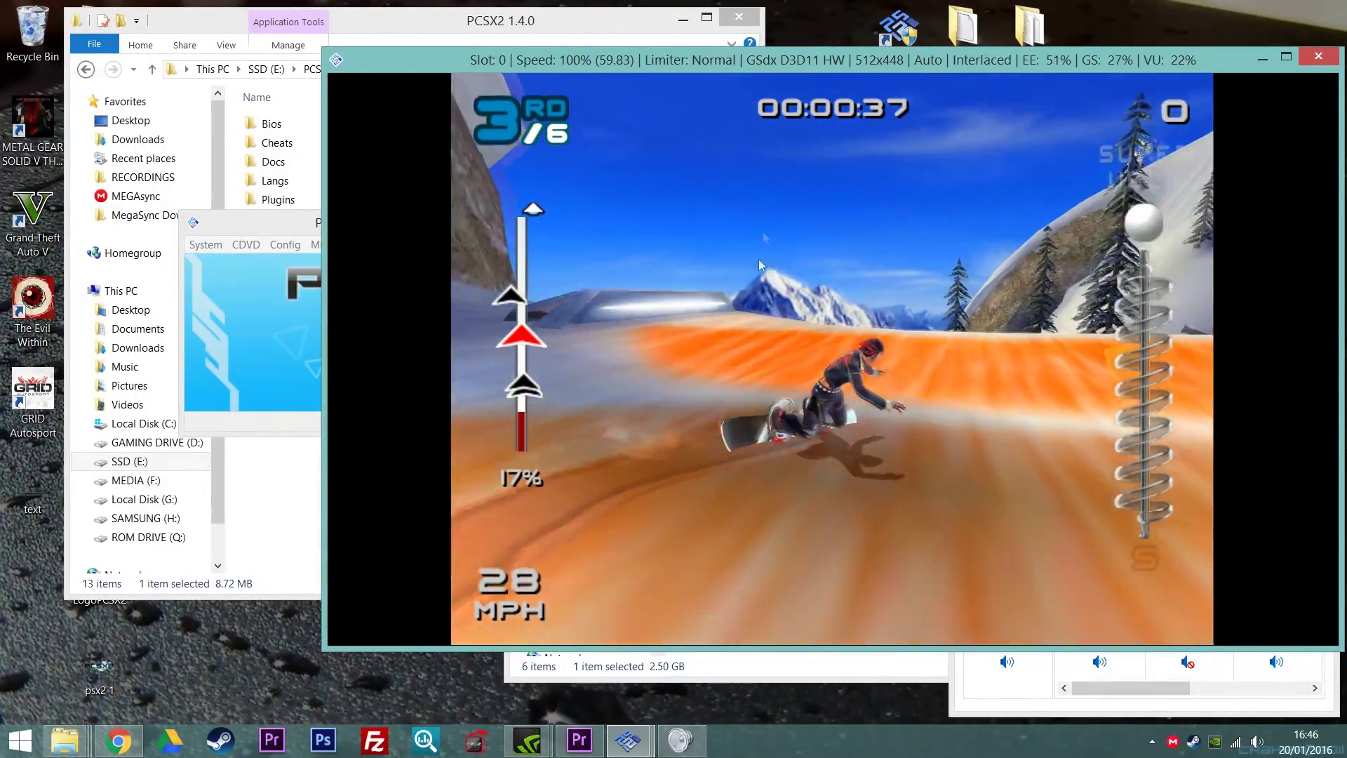
double_click(743, 331)
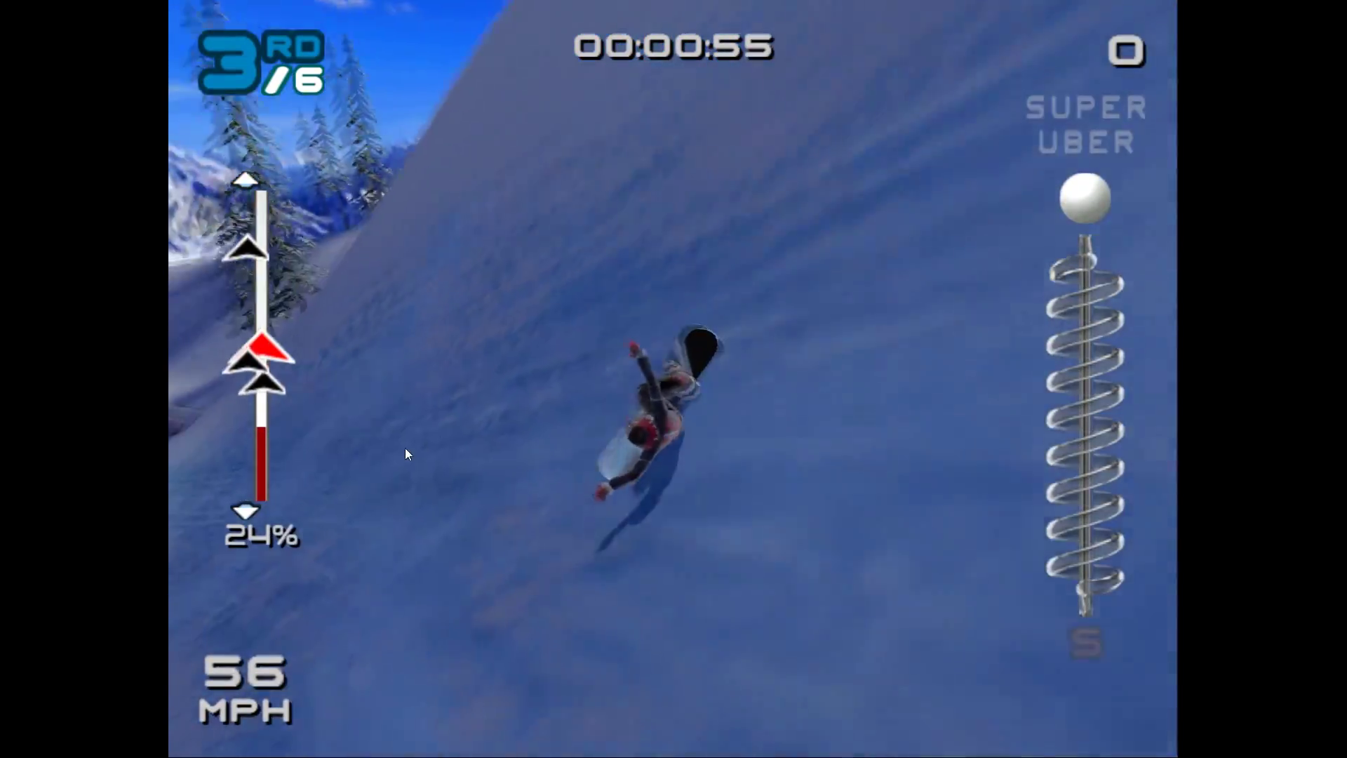
double_click(406, 449)
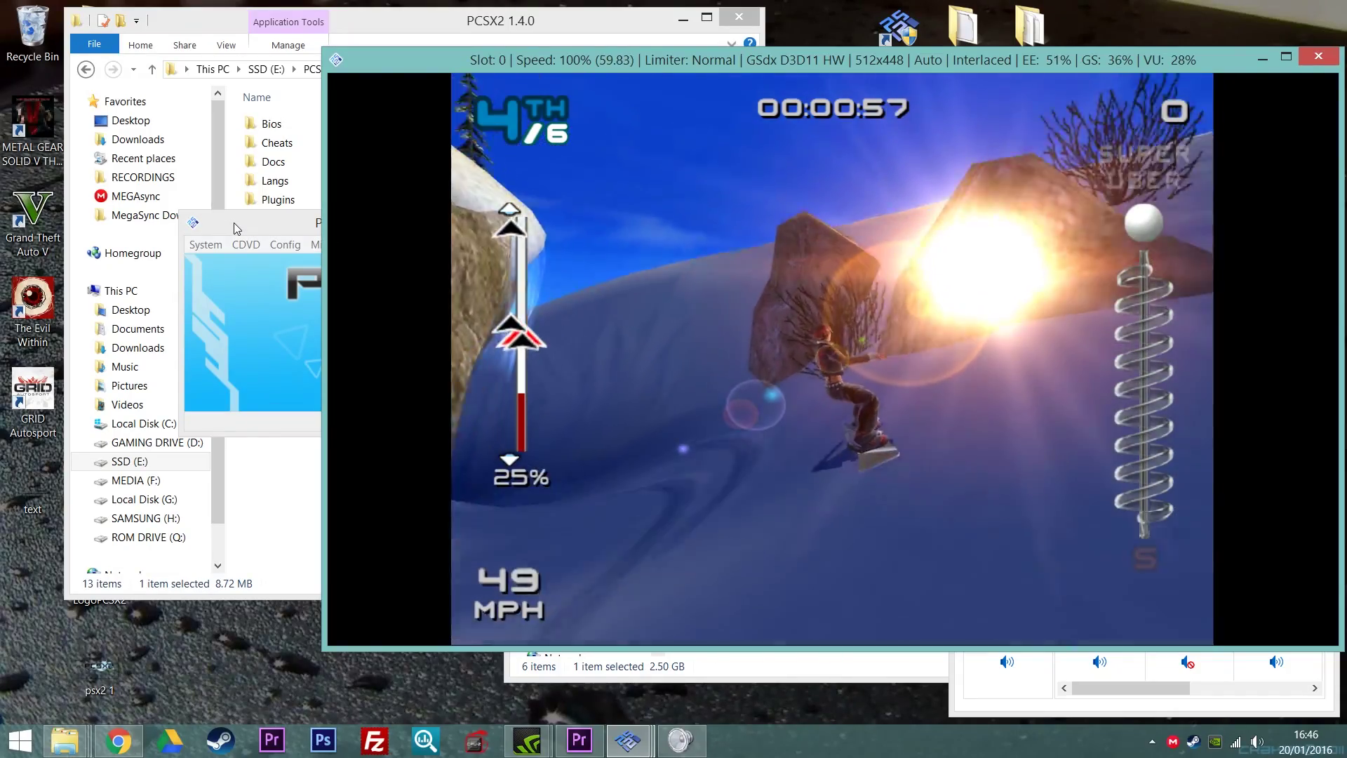
Reopen the GSdx plugin settings, choose an anisotropic filtering level and apply it
left_click(234, 228)
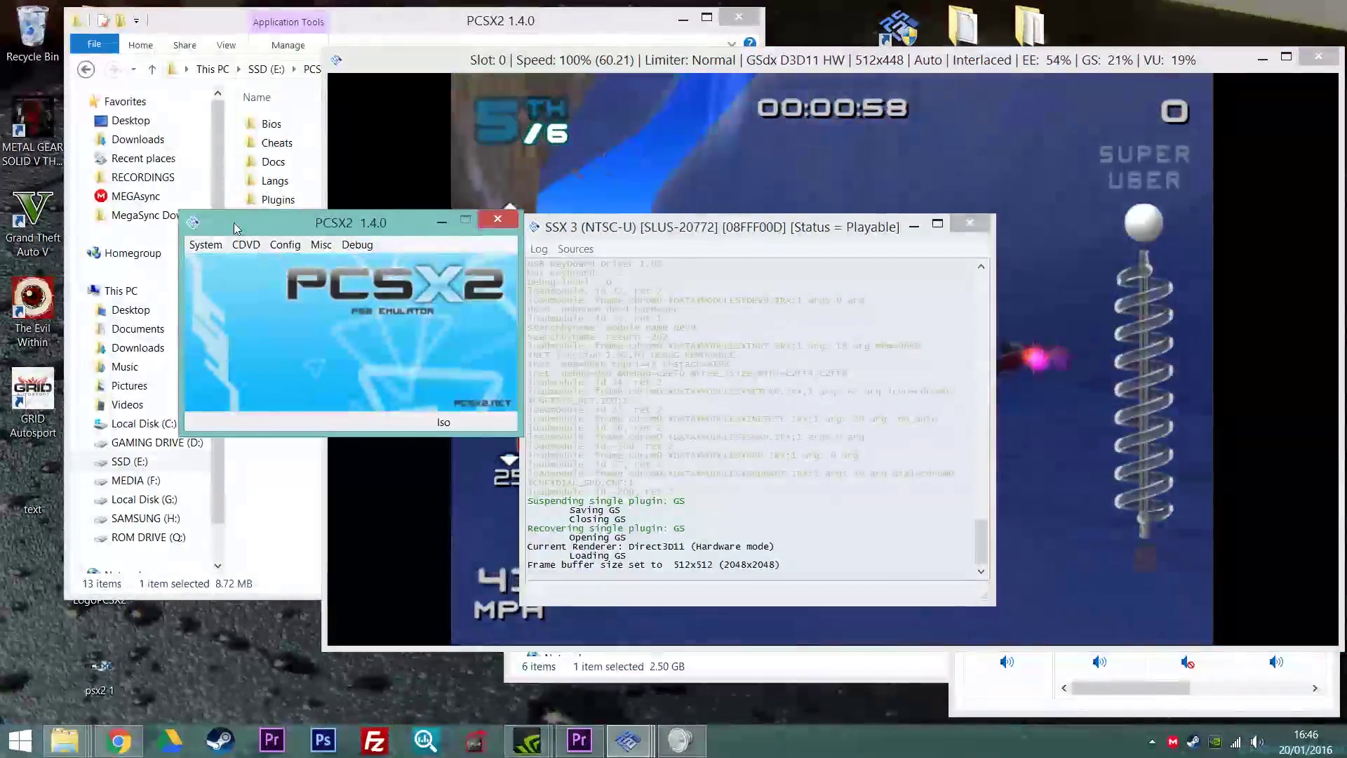
left_click(285, 245)
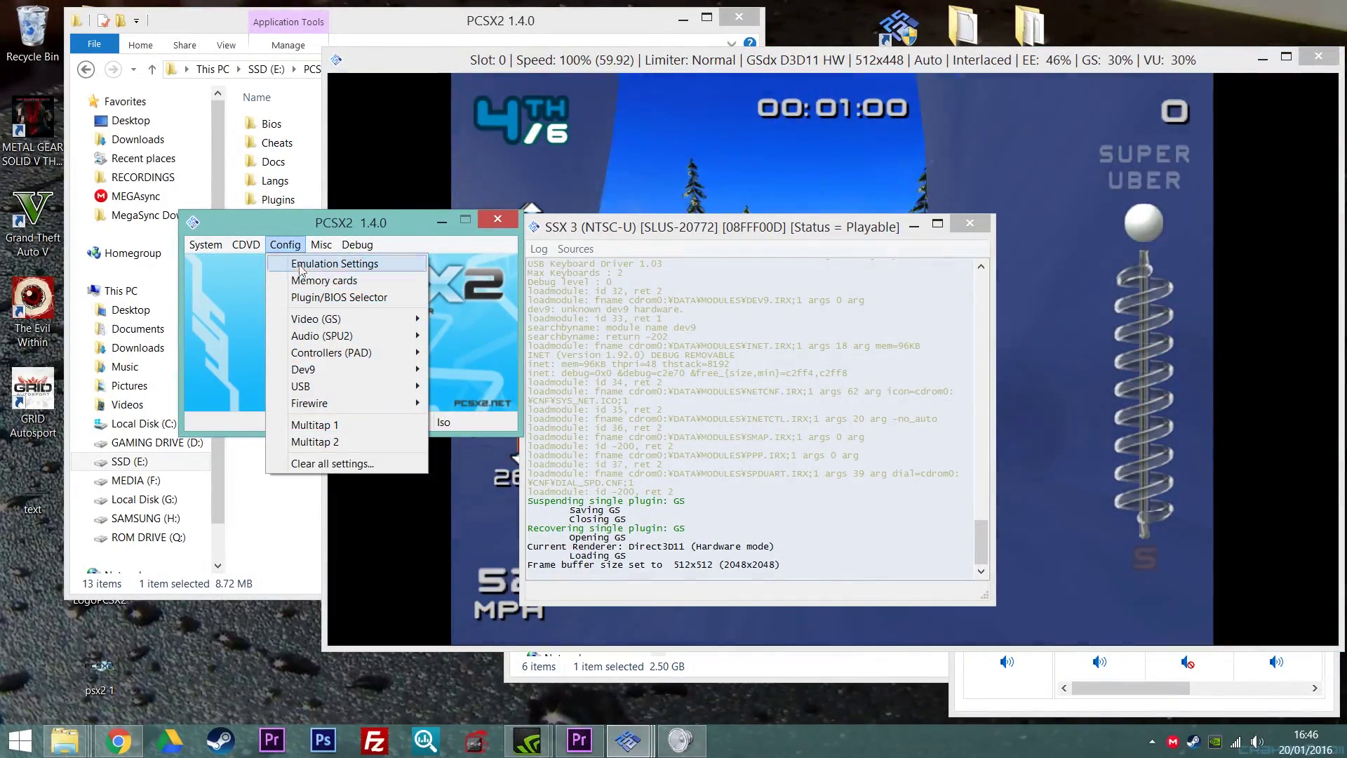
mouse_move(322, 321)
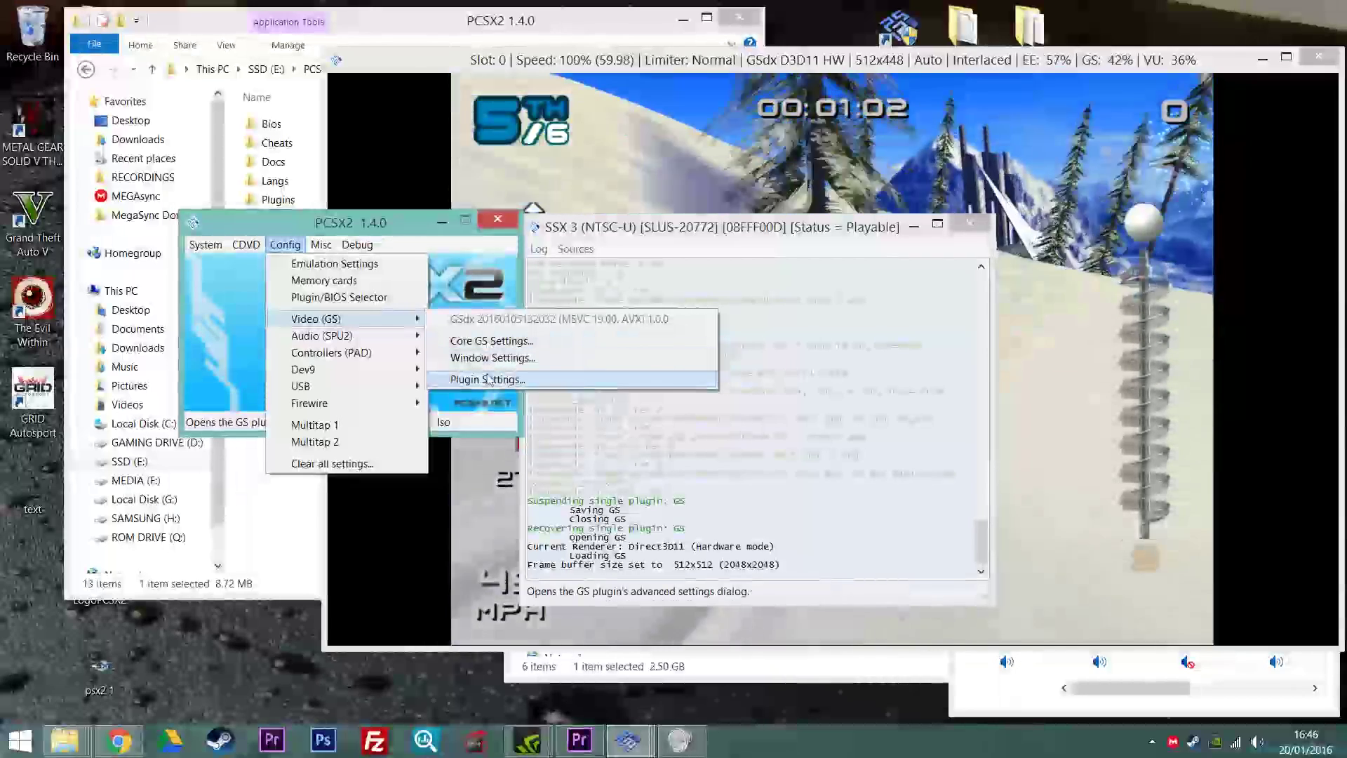
left_click(489, 379)
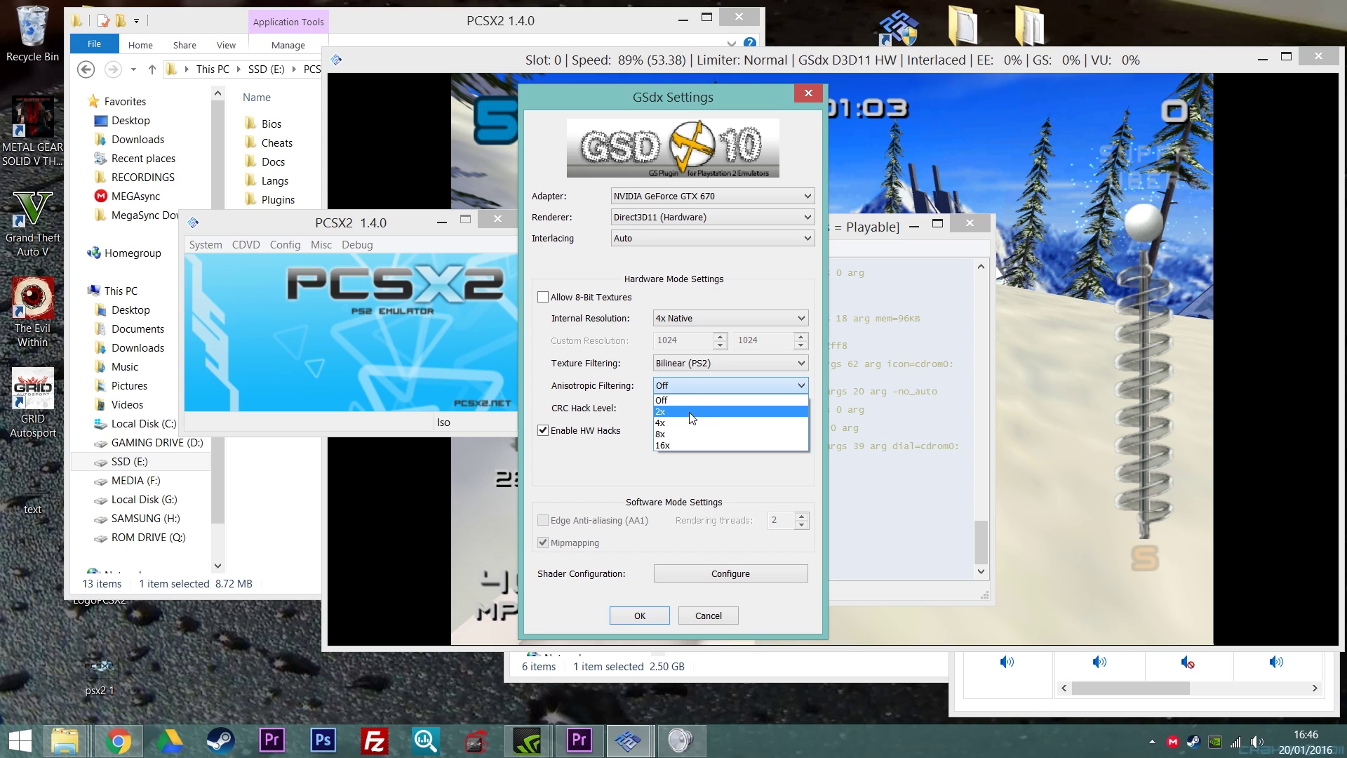
mouse_move(691, 416)
left_click(639, 616)
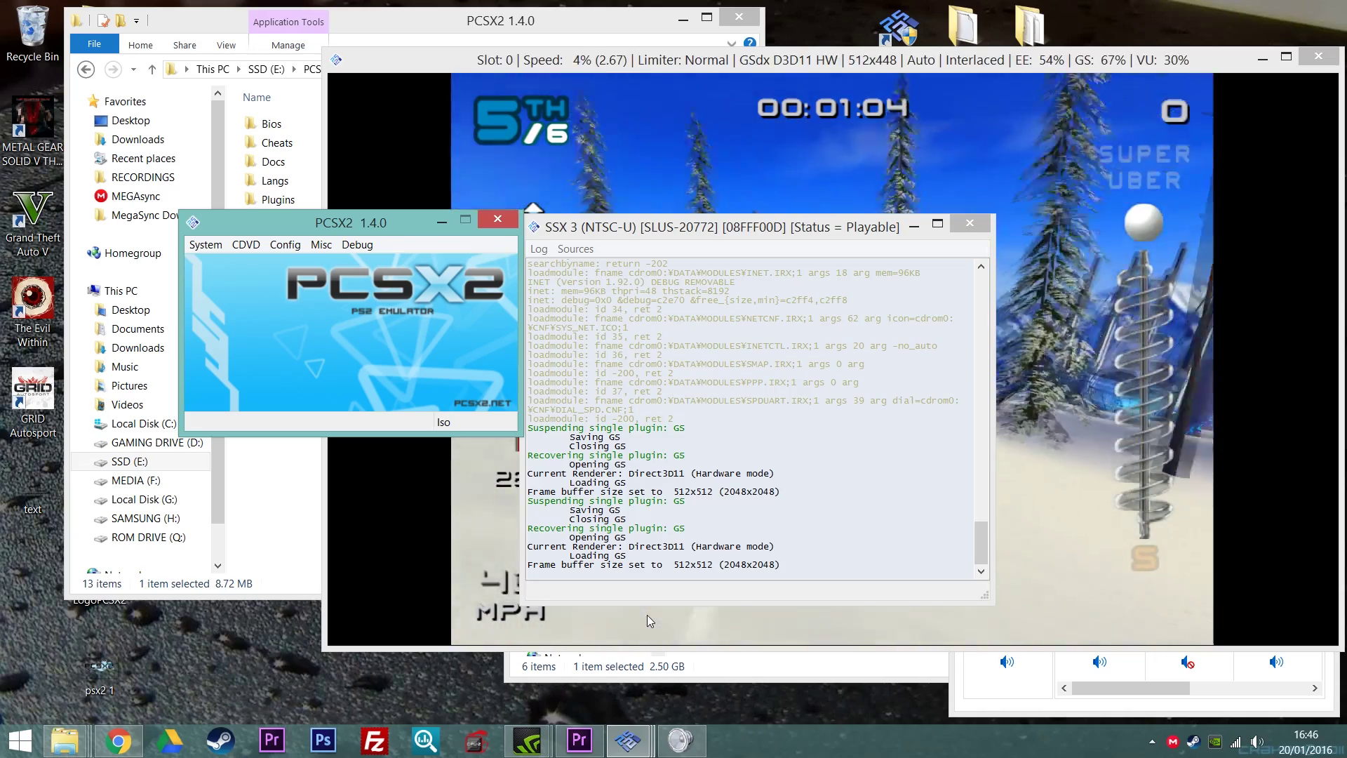
Inspect the race's texture sharpness in full screen, restore the window and bring the main PCSX2 window forward
double_click(672, 84)
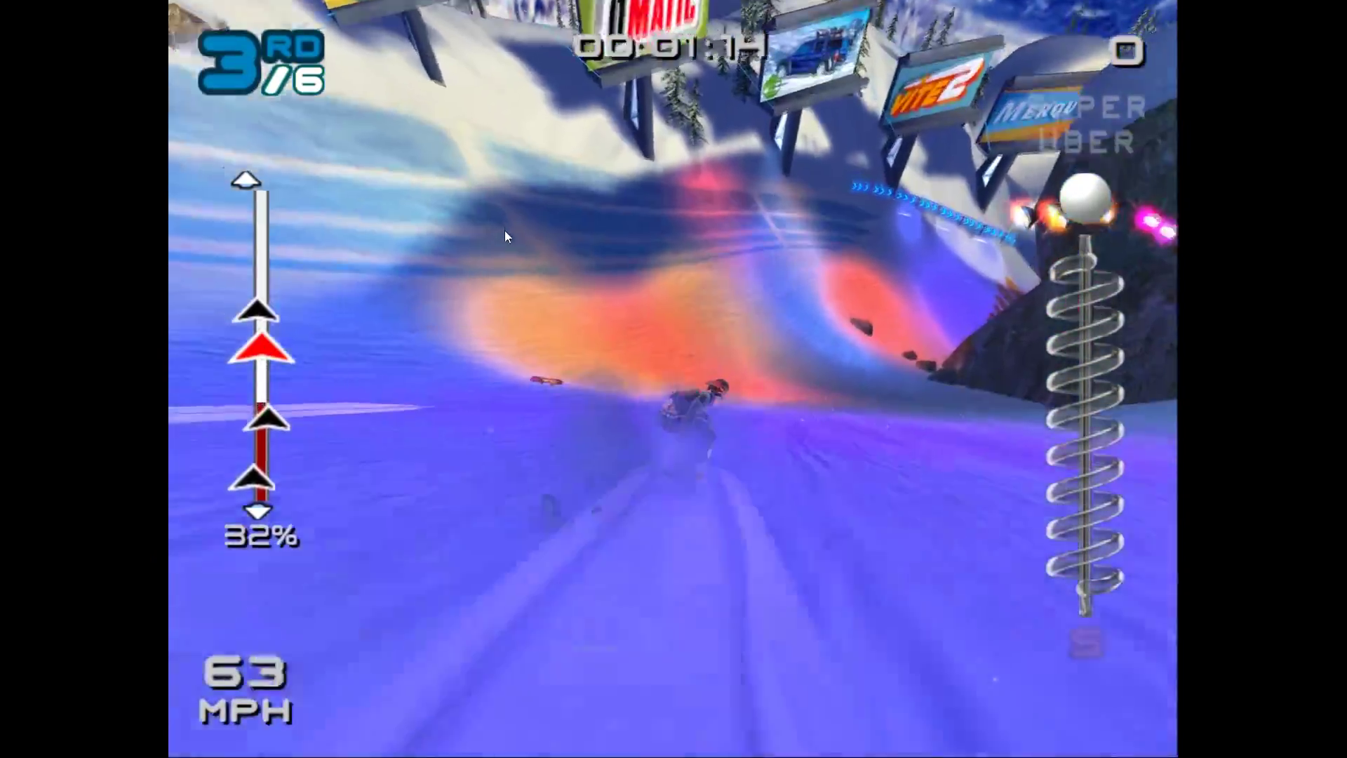
double_click(504, 231)
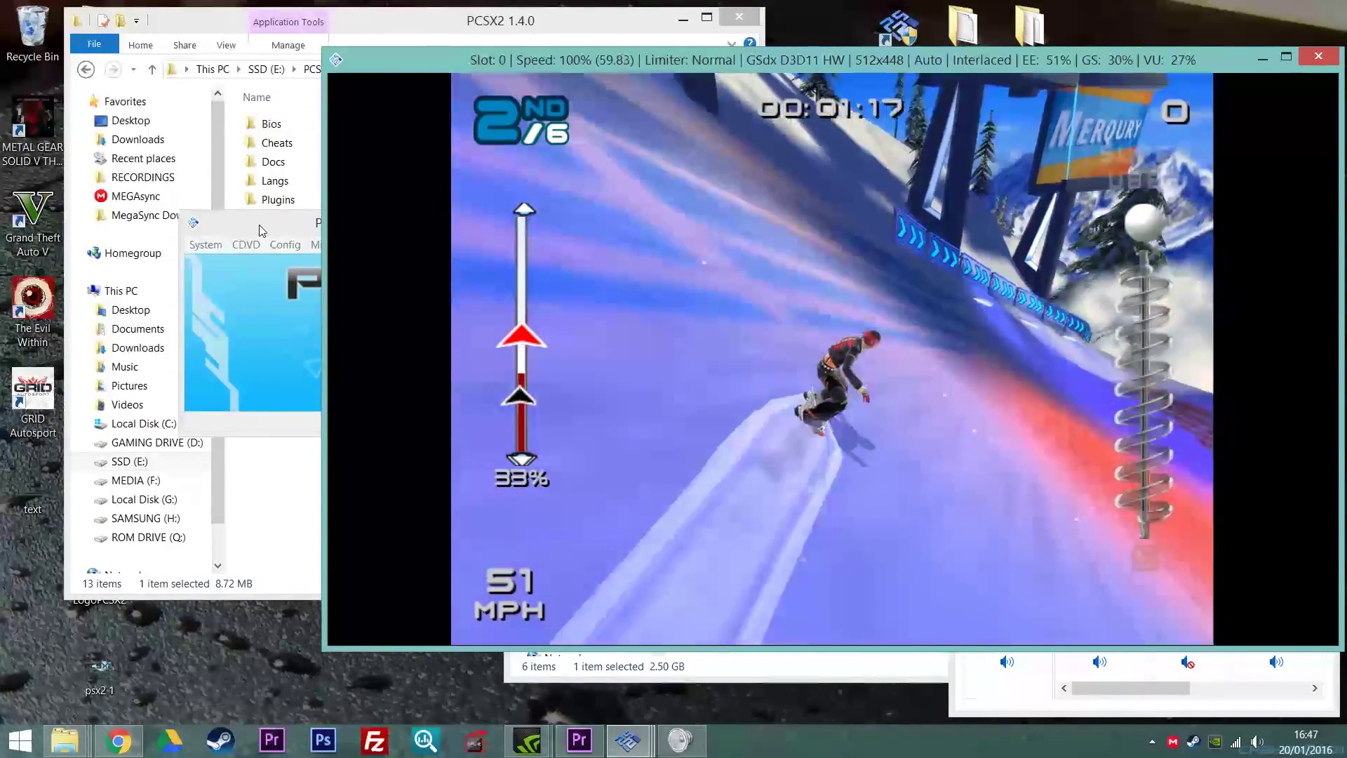
left_click(261, 230)
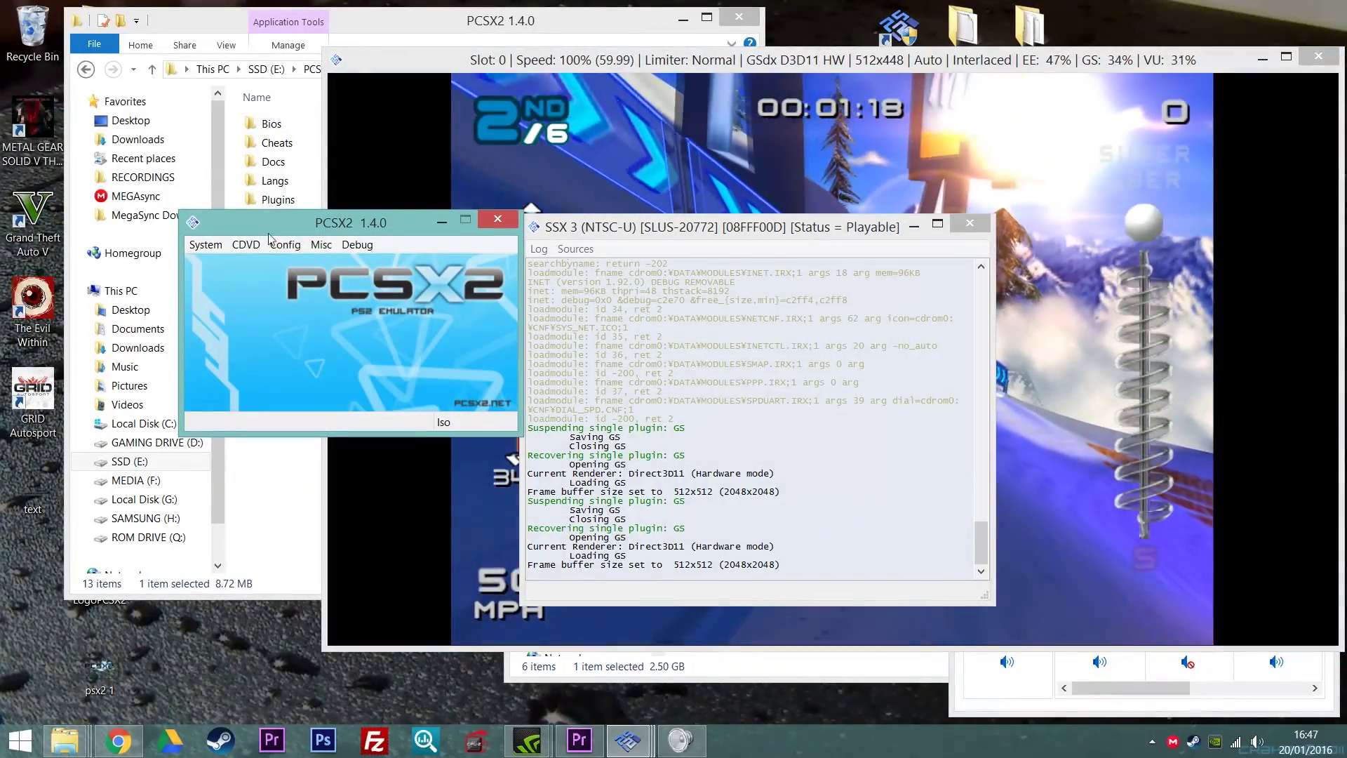
Set the GSdx internal resolution to 5x Native, apply the plugin settings and view the running race enlarged
left_click(285, 245)
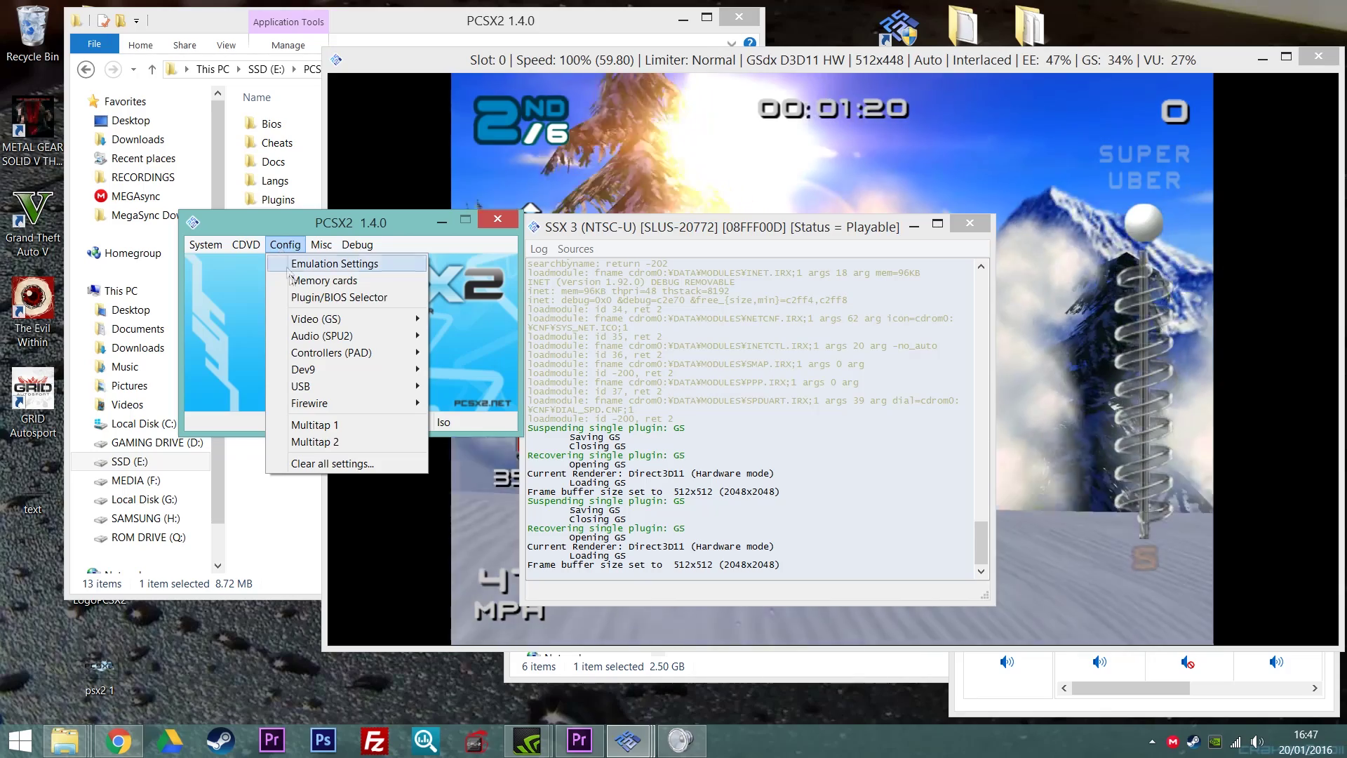
mouse_move(332, 321)
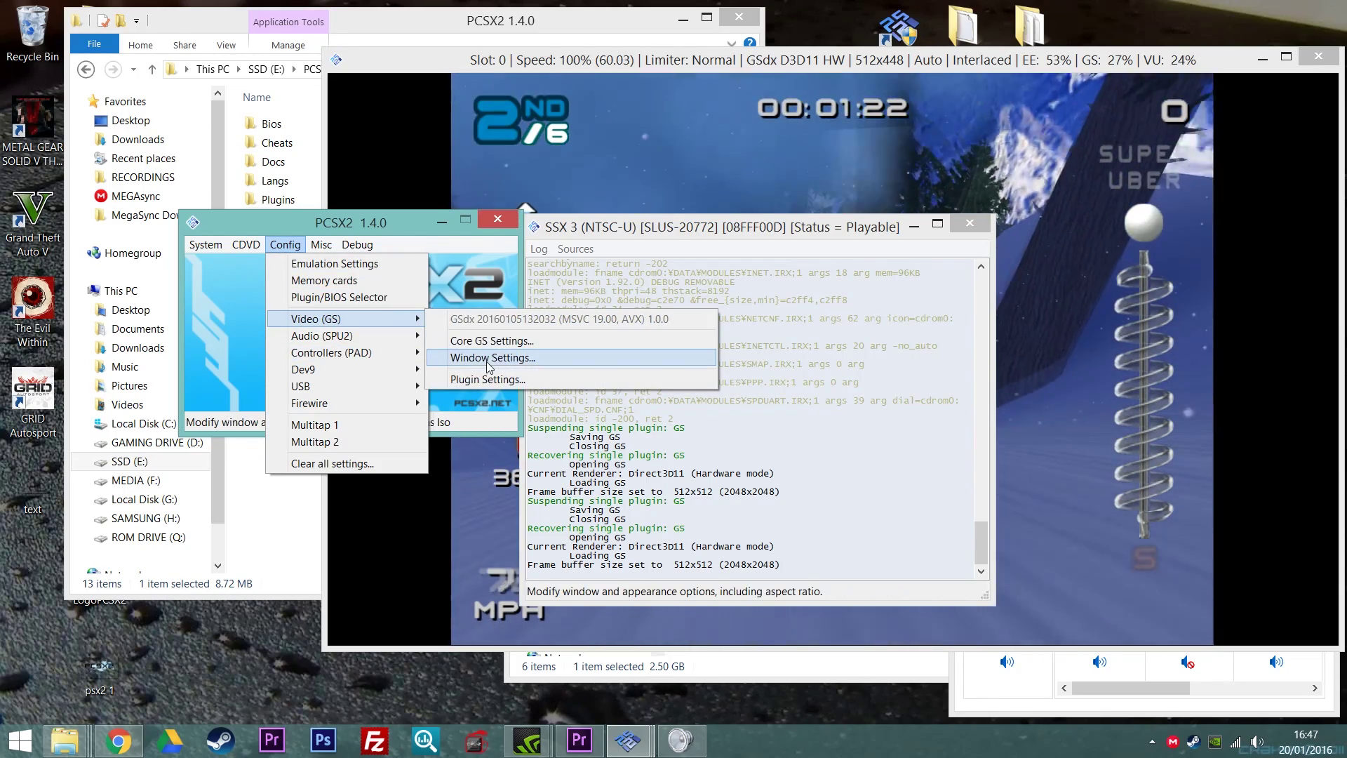
left_click(510, 383)
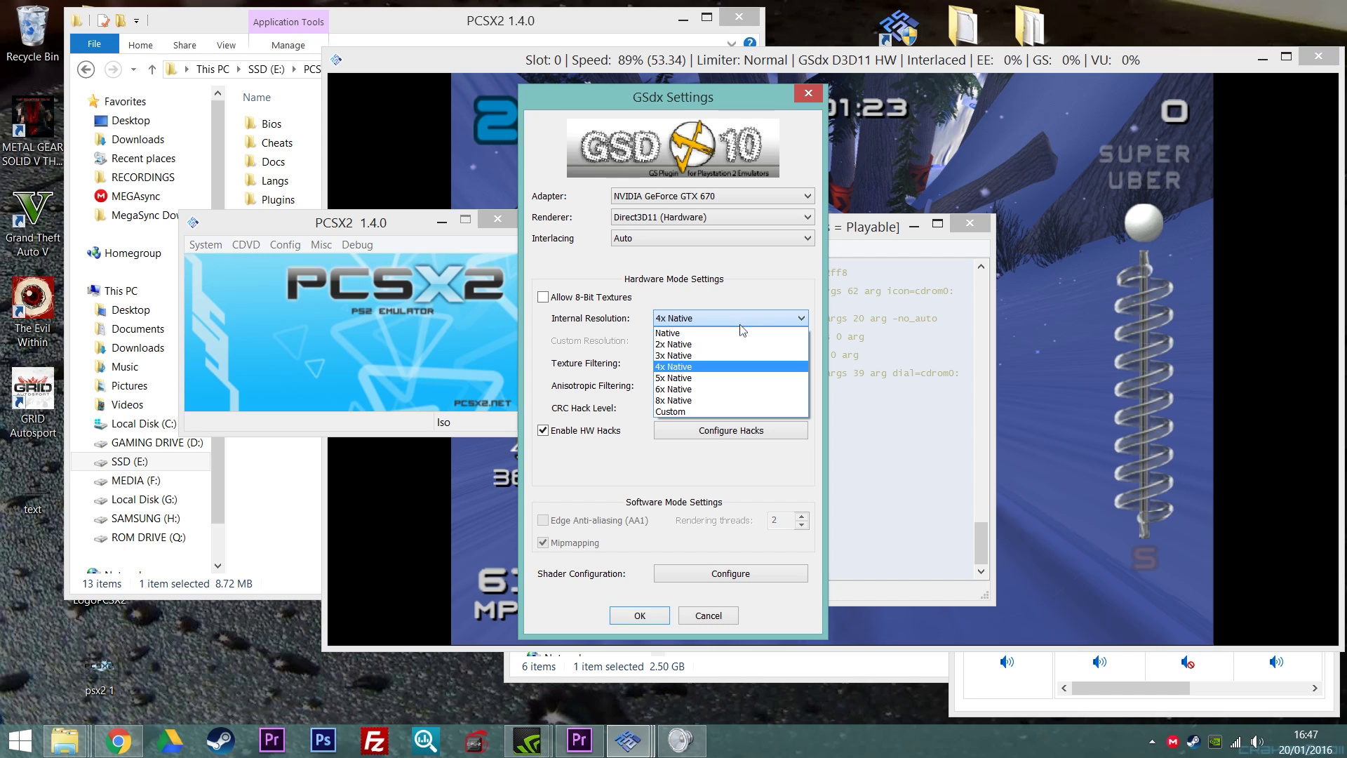
left_click(719, 338)
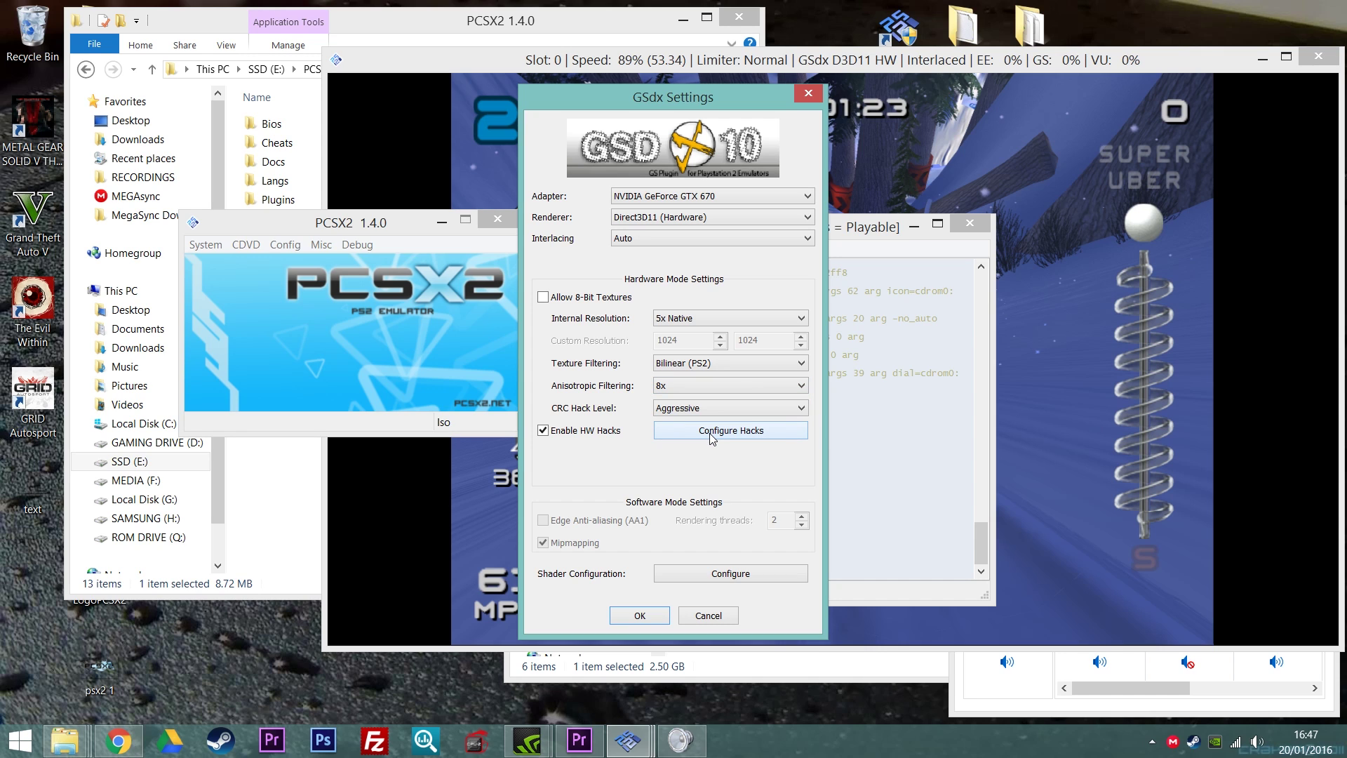
left_click(651, 617)
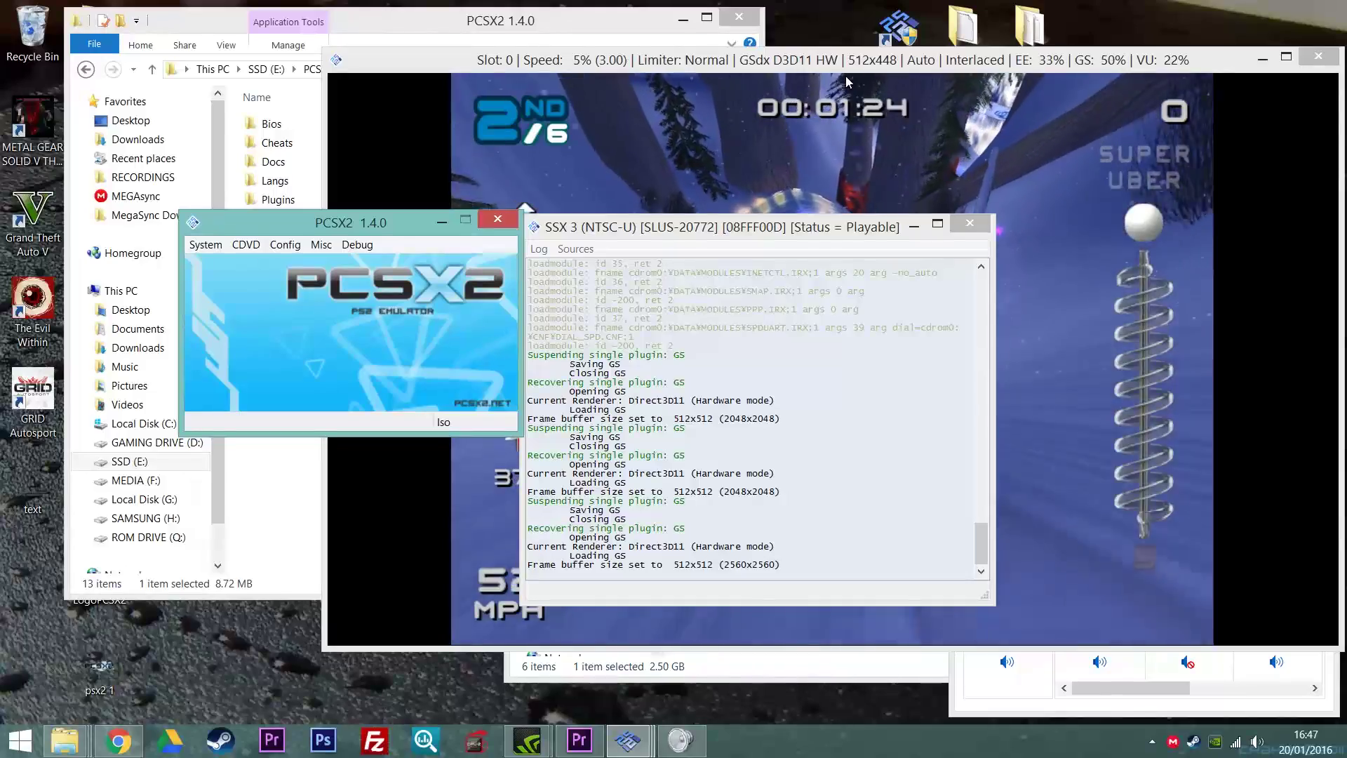
double_click(787, 68)
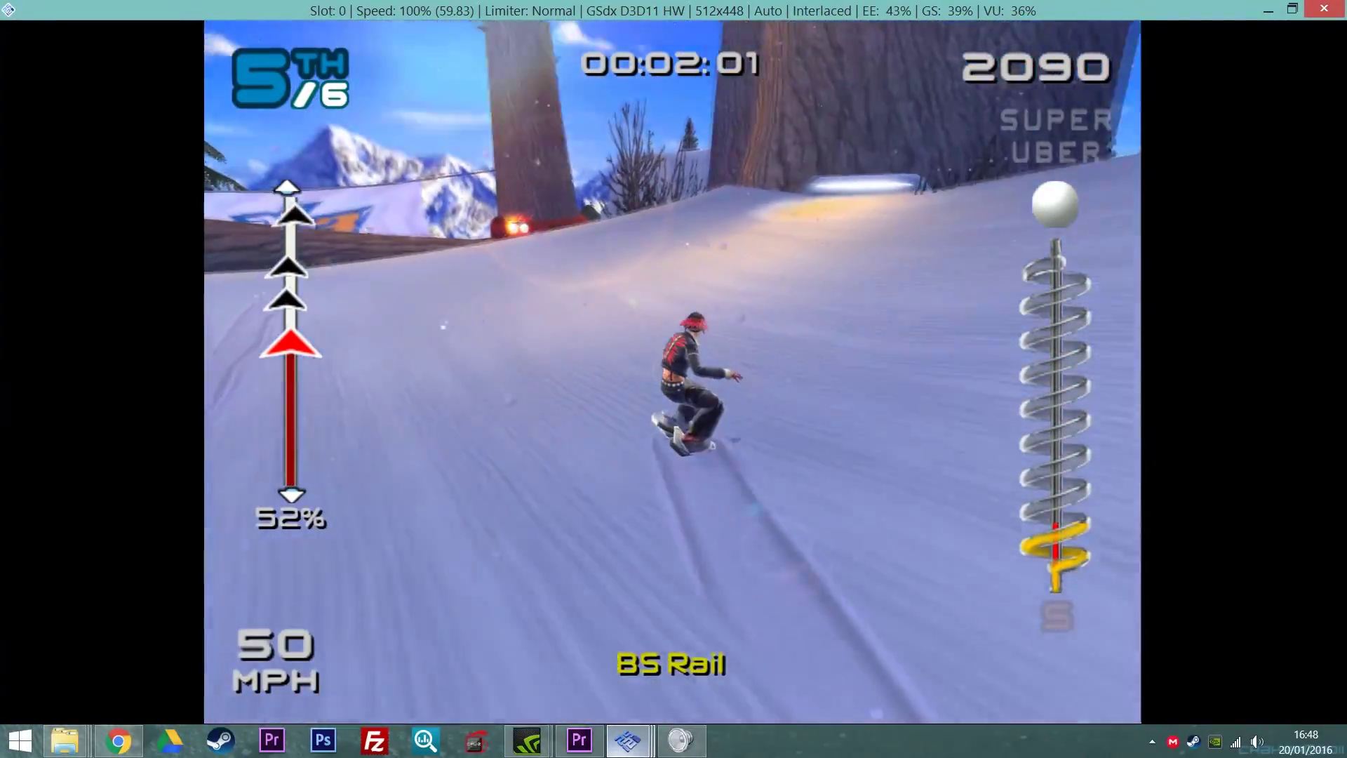
Set the TV shader to Scanline filter in the GSdx shader configuration and apply the plugin settings
mouse_move(627, 739)
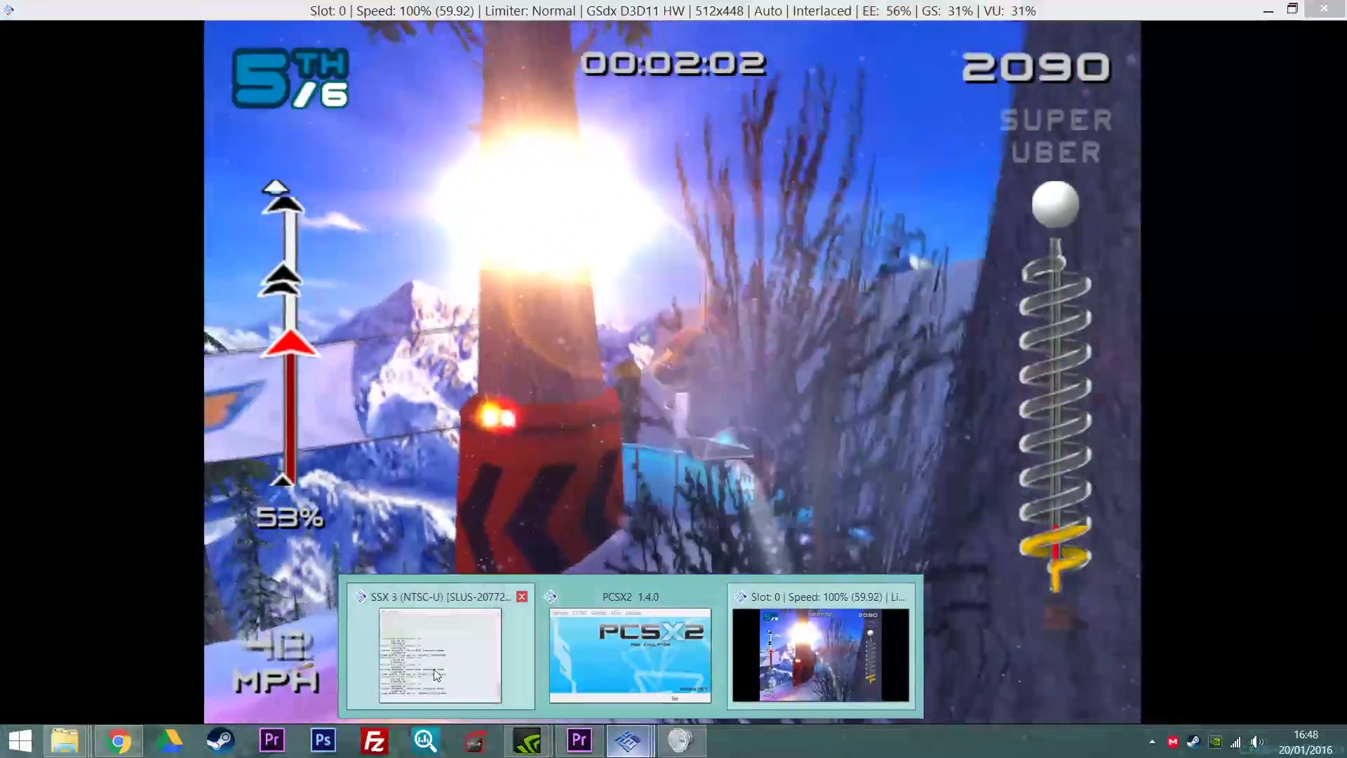
left_click(549, 669)
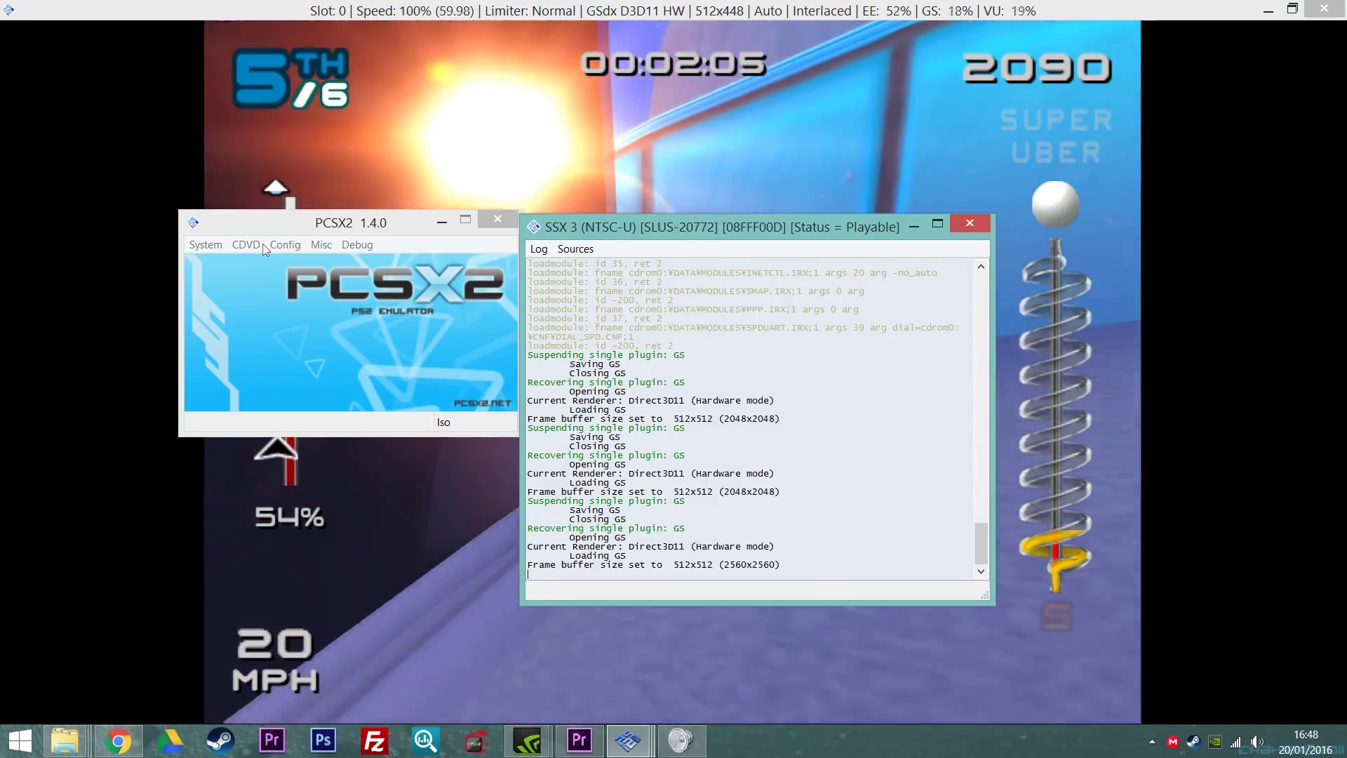
left_click(246, 244)
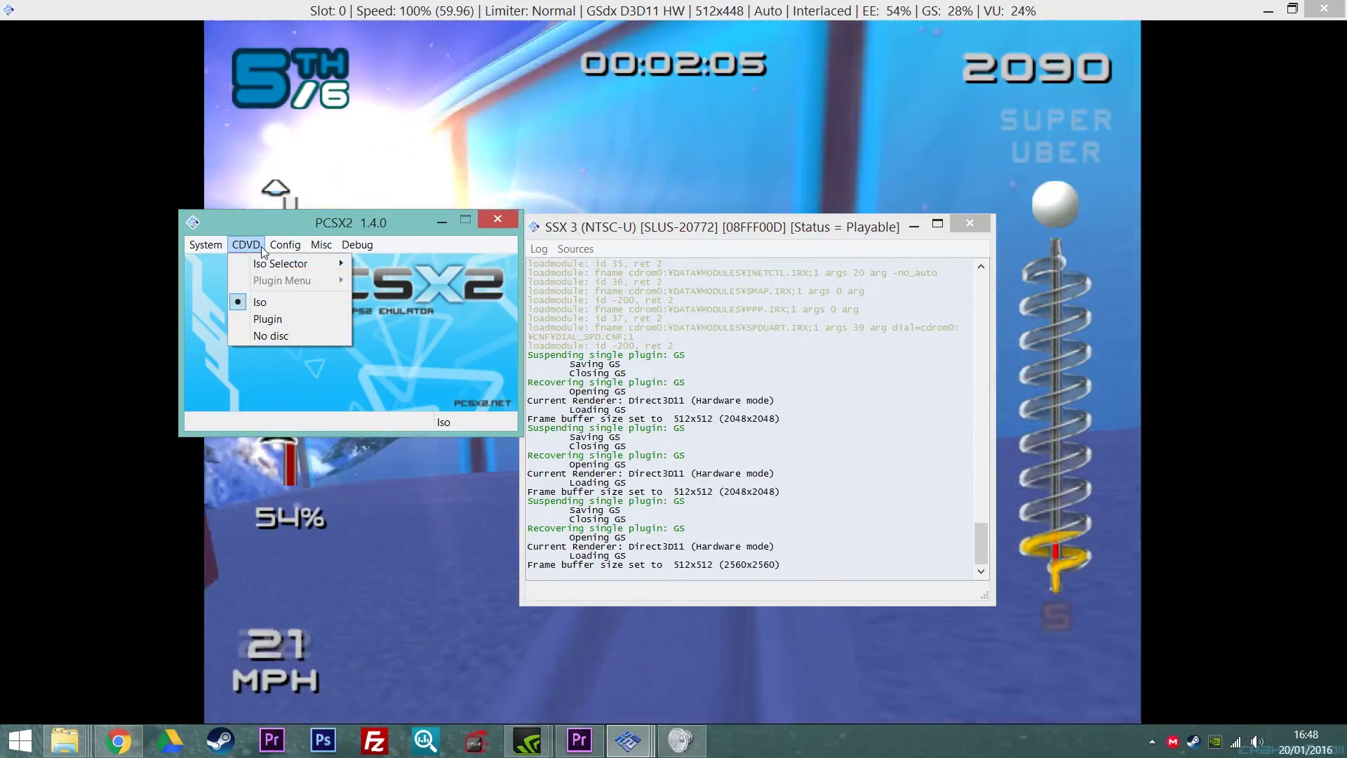
mouse_move(285, 244)
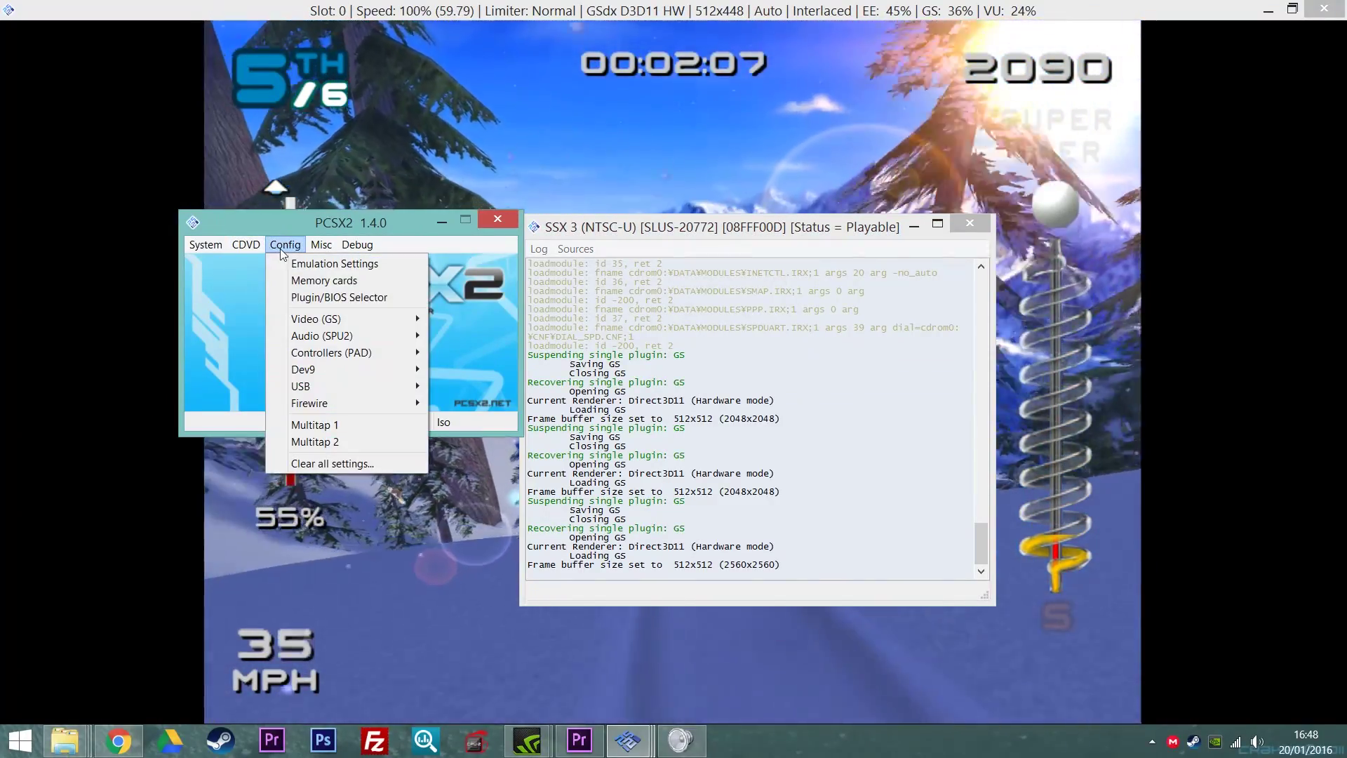
mouse_move(341, 319)
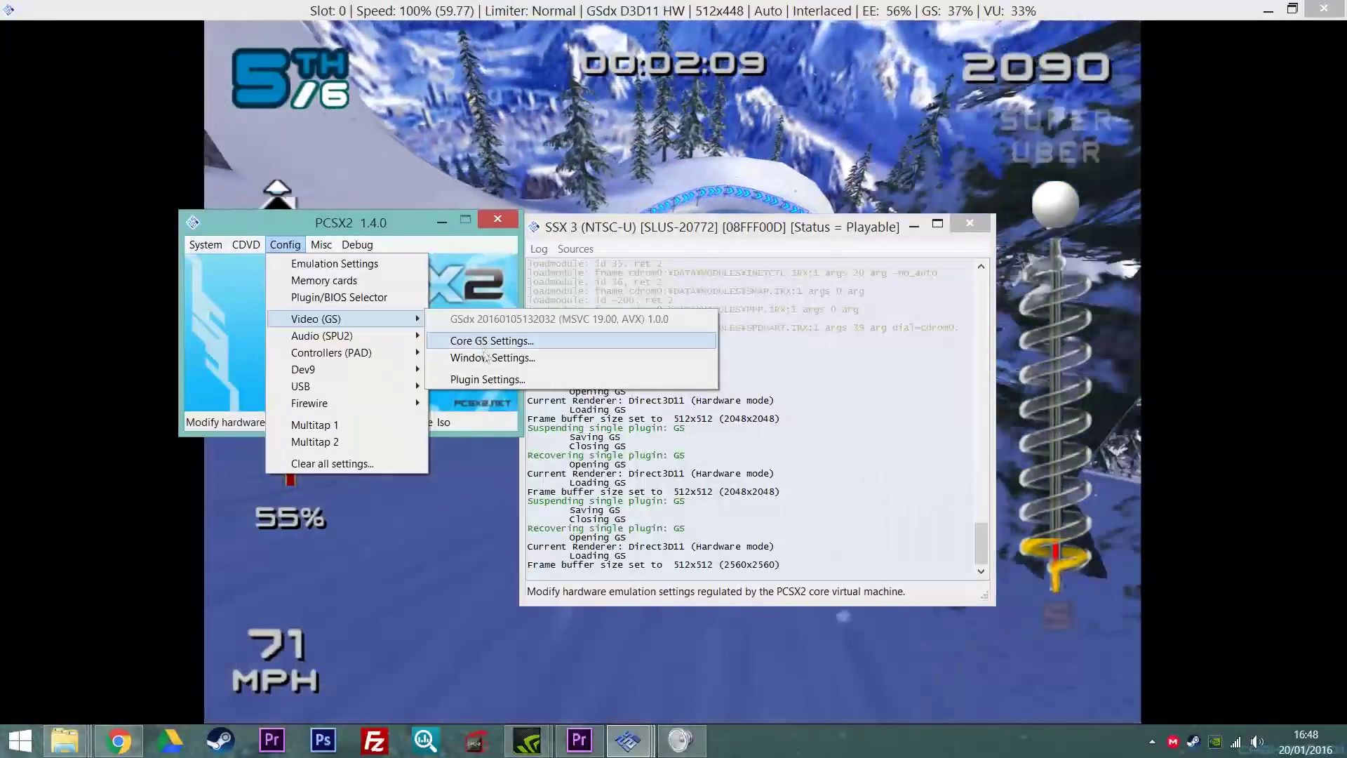
left_click(489, 379)
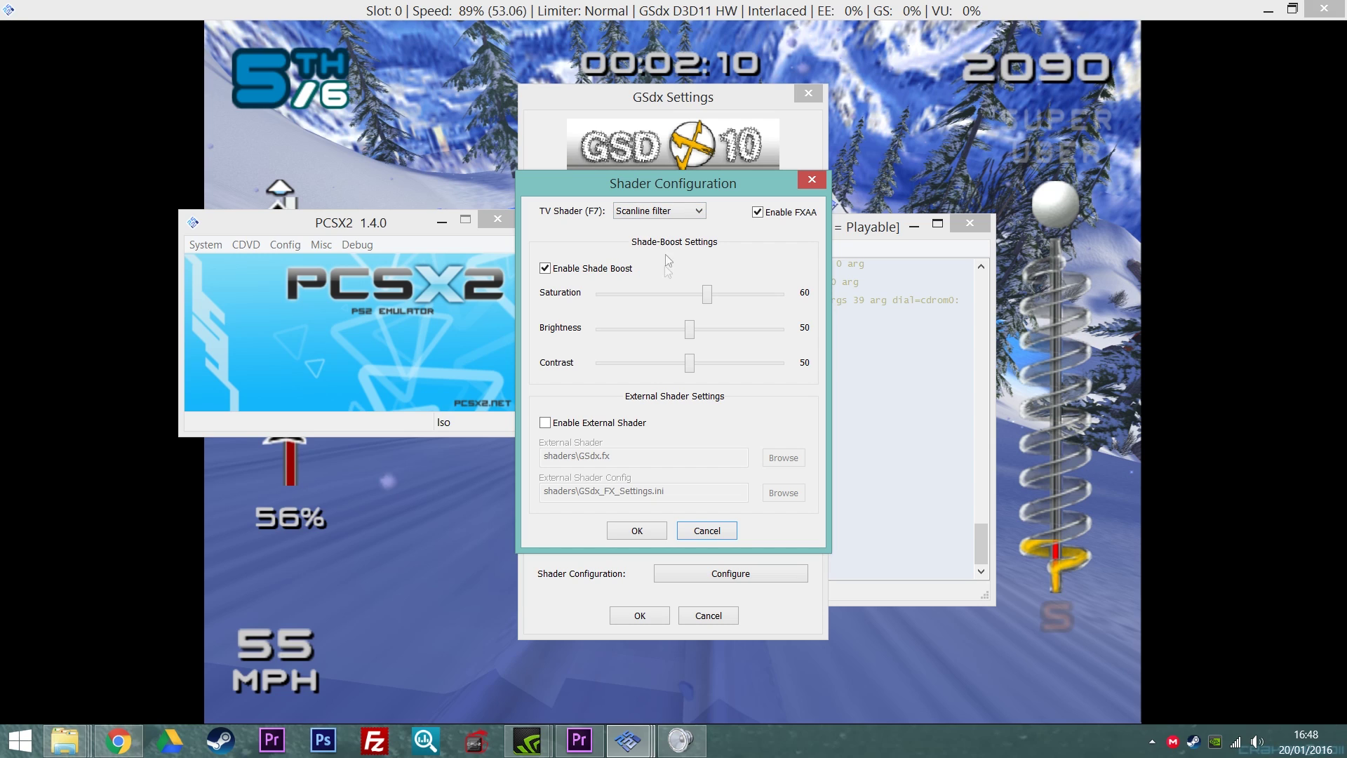
left_click(636, 531)
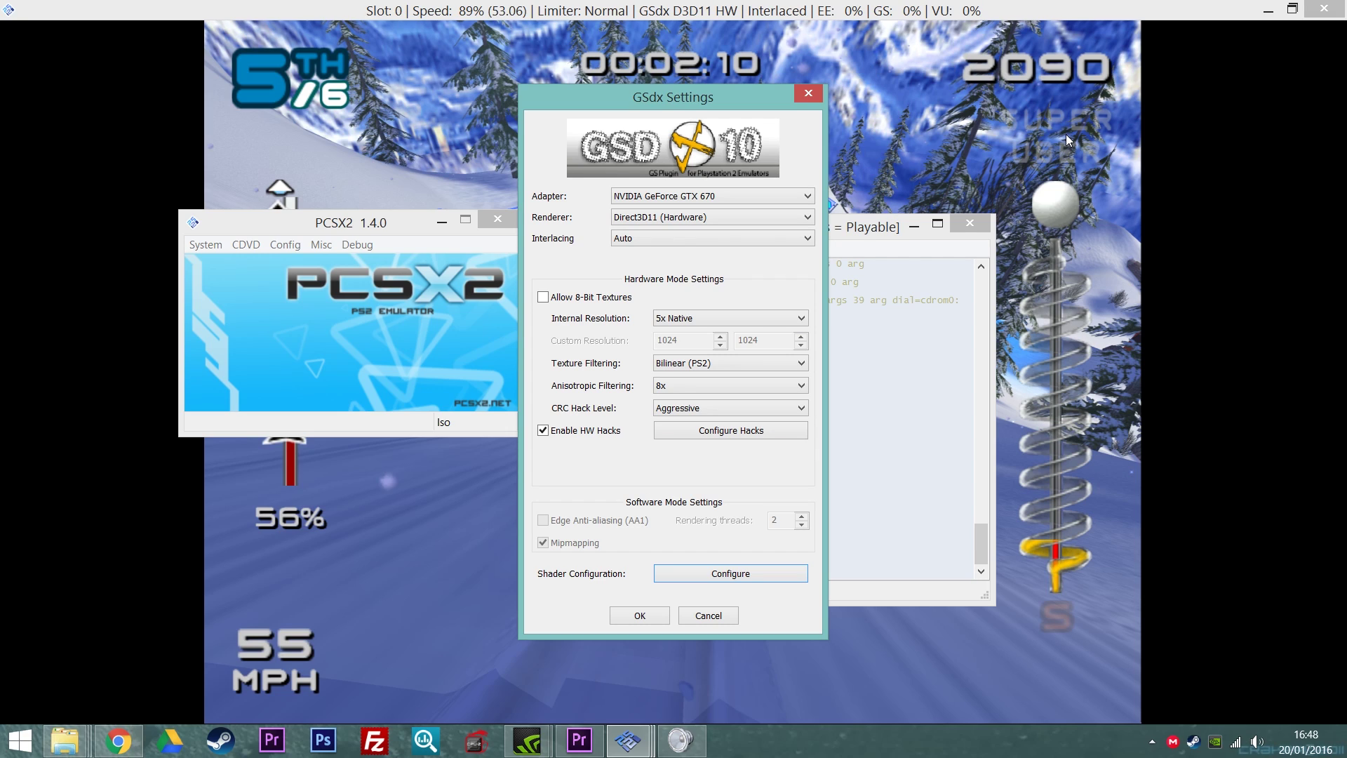
left_click(638, 615)
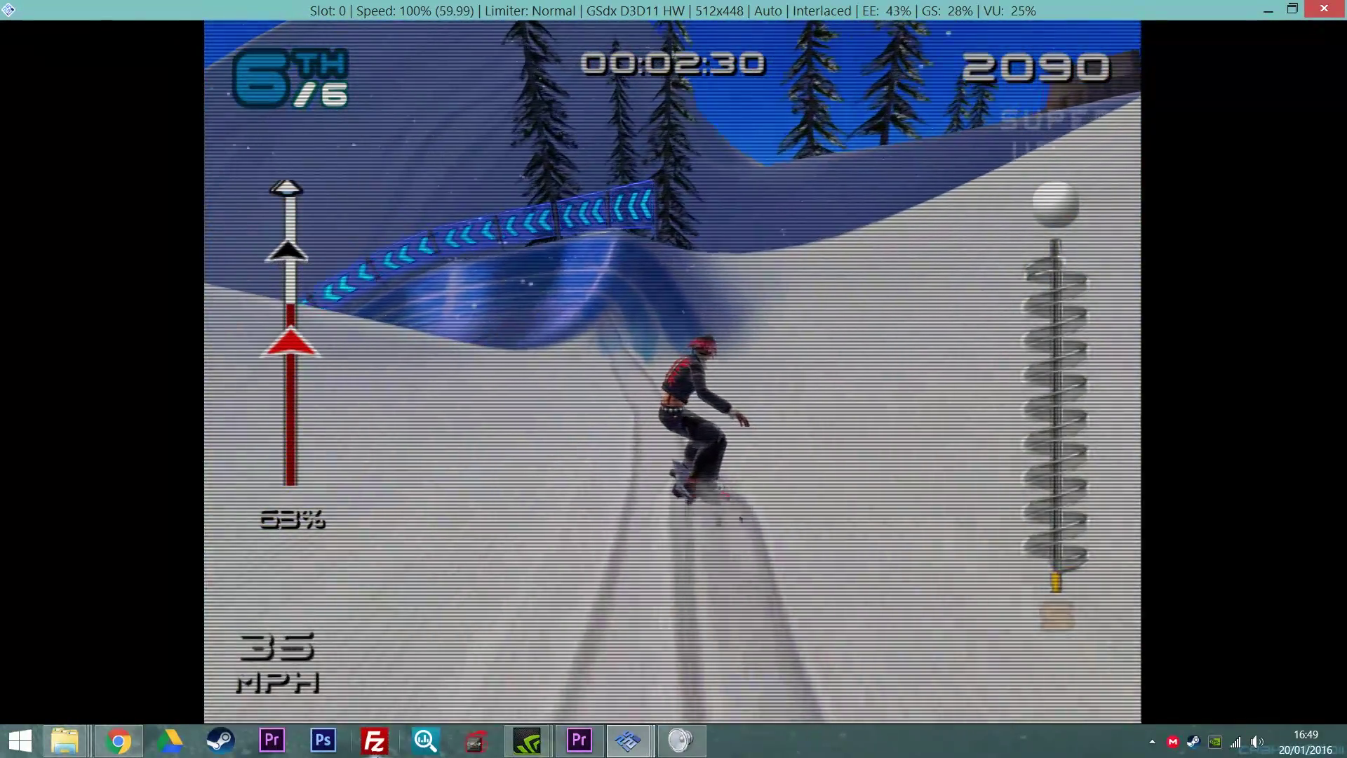
Bring the PCSX2 windows forward, reopen the GSdx plugin settings and set the internal resolution to 8x Native
mouse_move(118, 740)
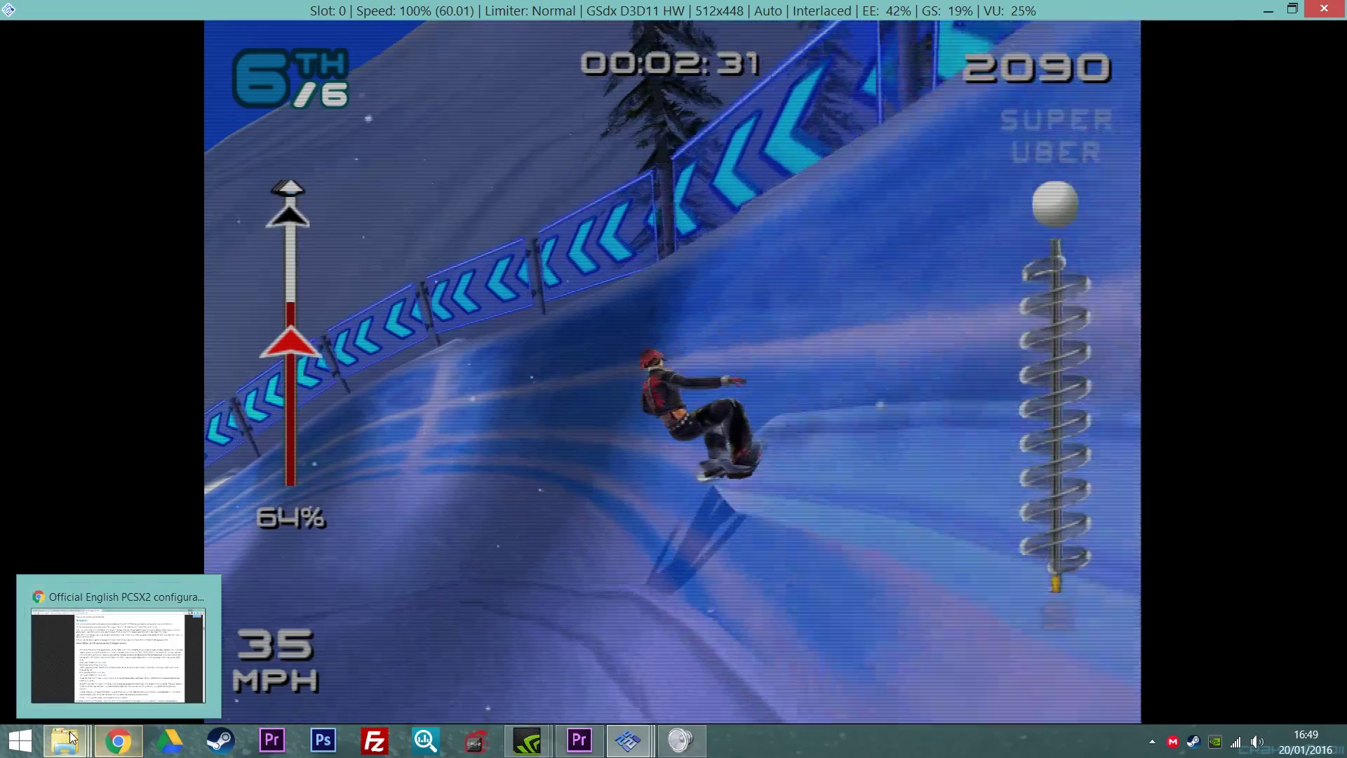
mouse_move(71, 742)
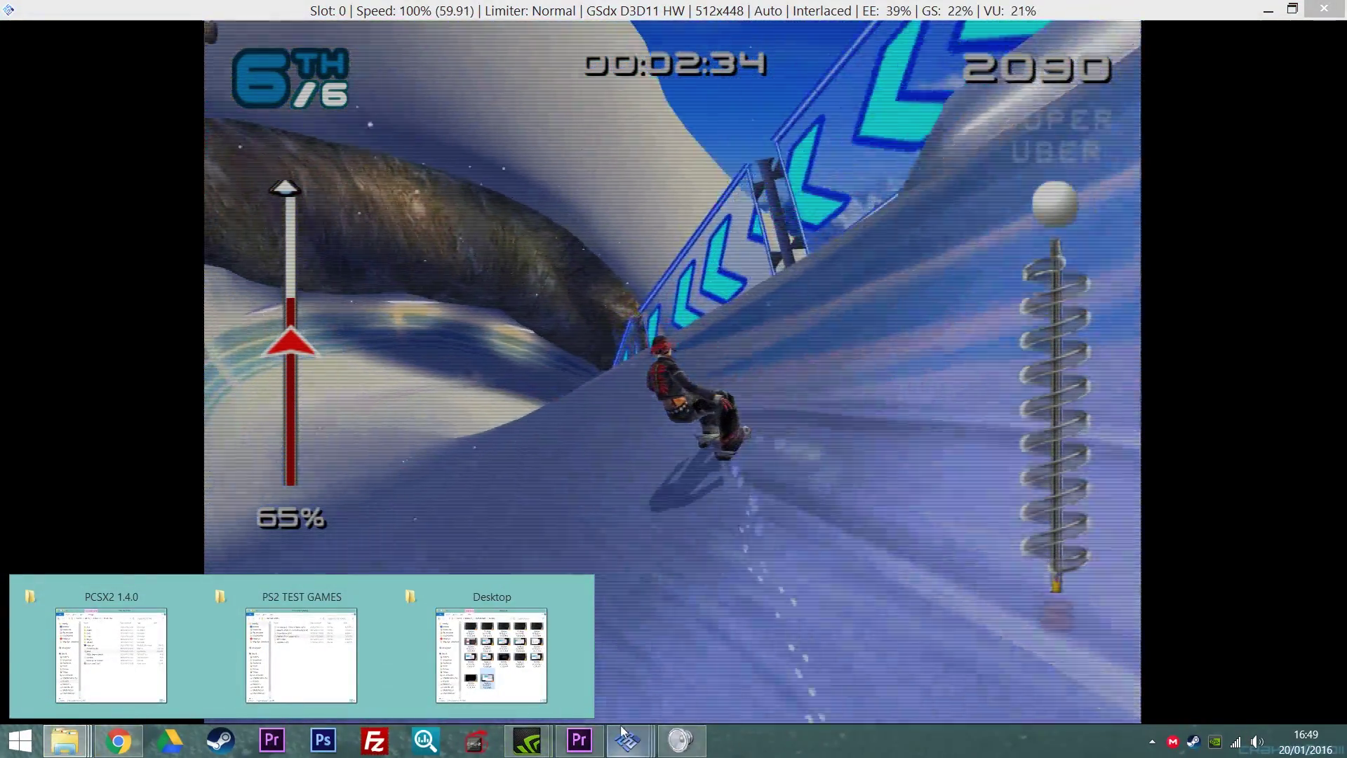
mouse_move(625, 735)
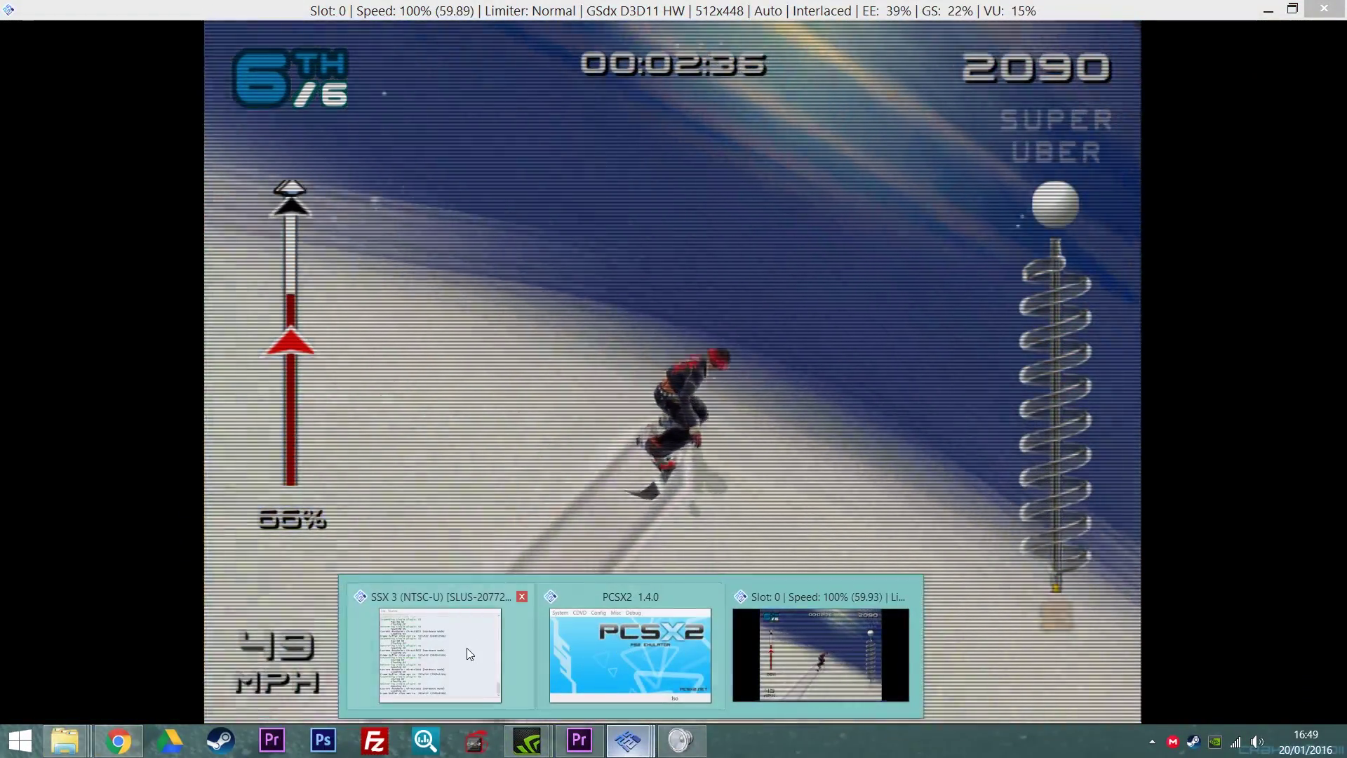
left_click(470, 654)
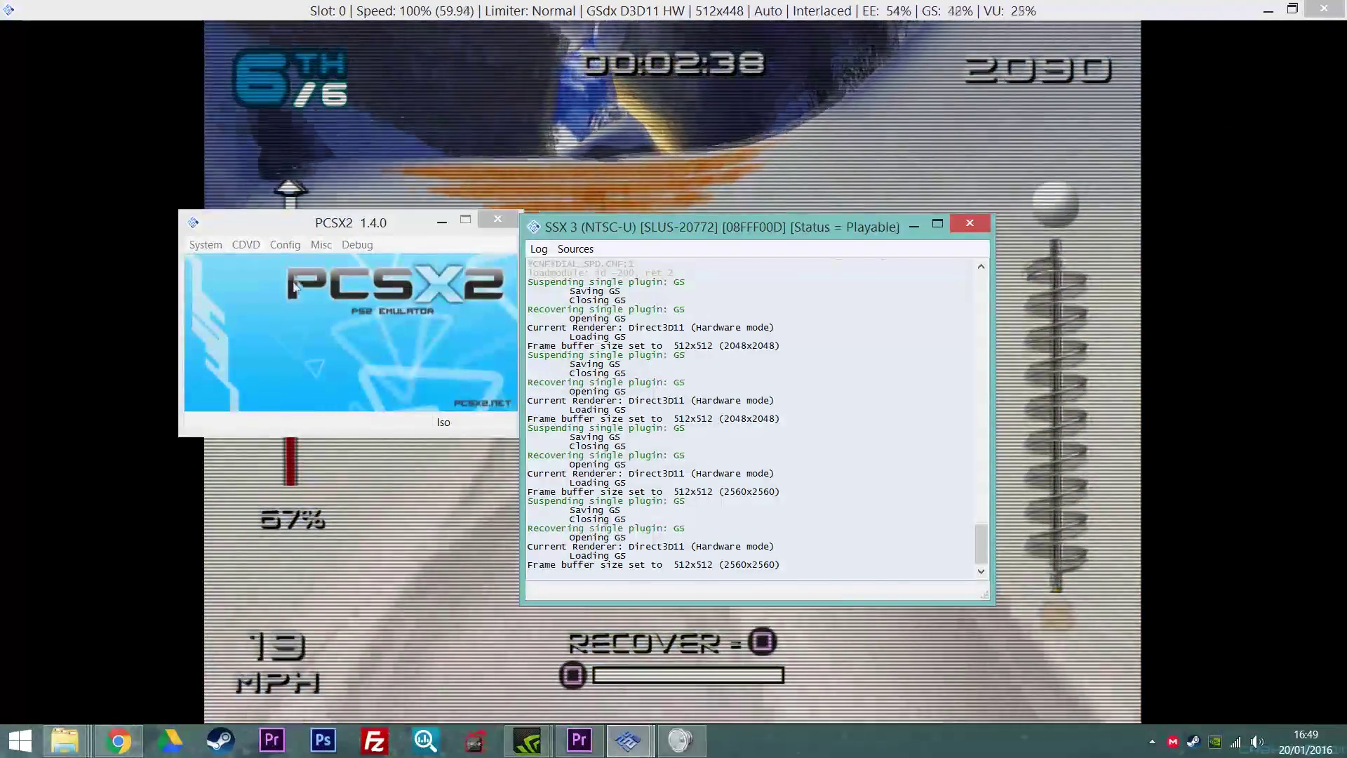
left_click(284, 244)
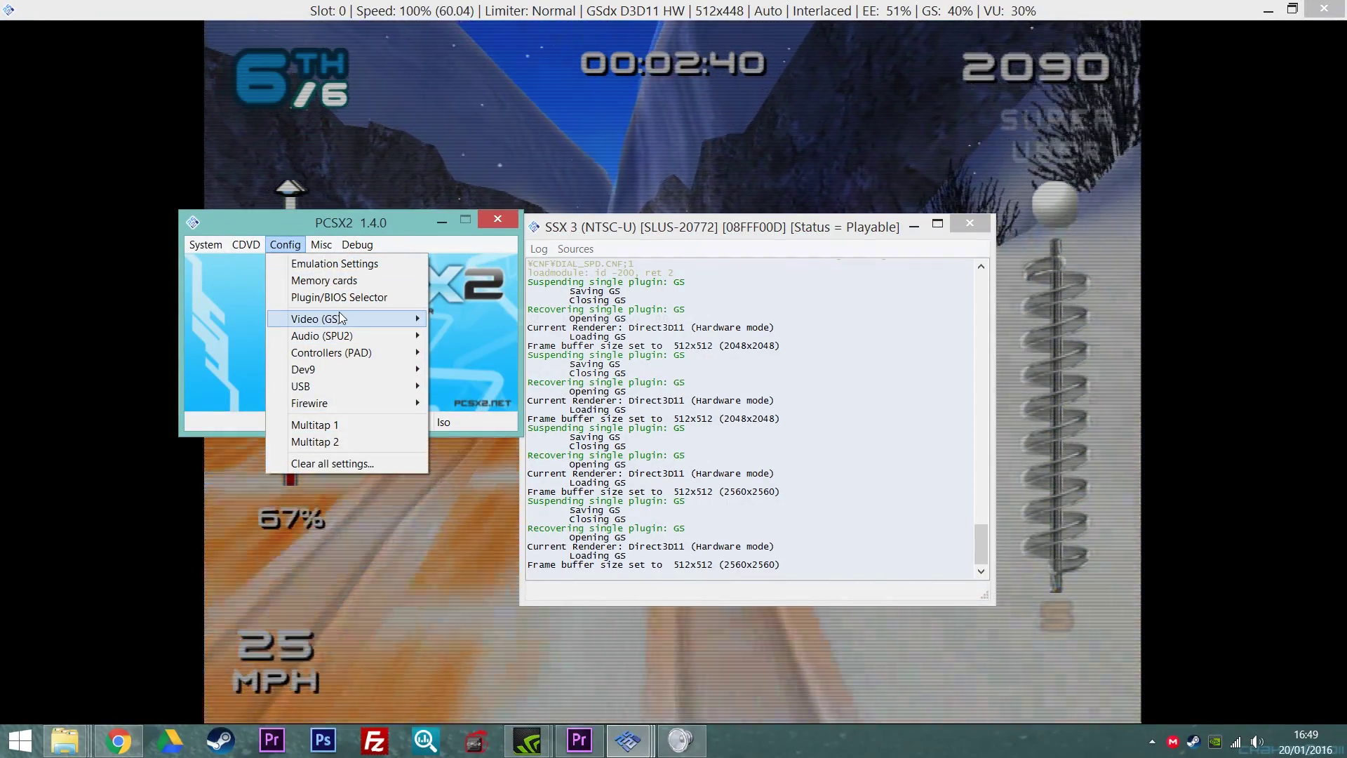
mouse_move(341, 318)
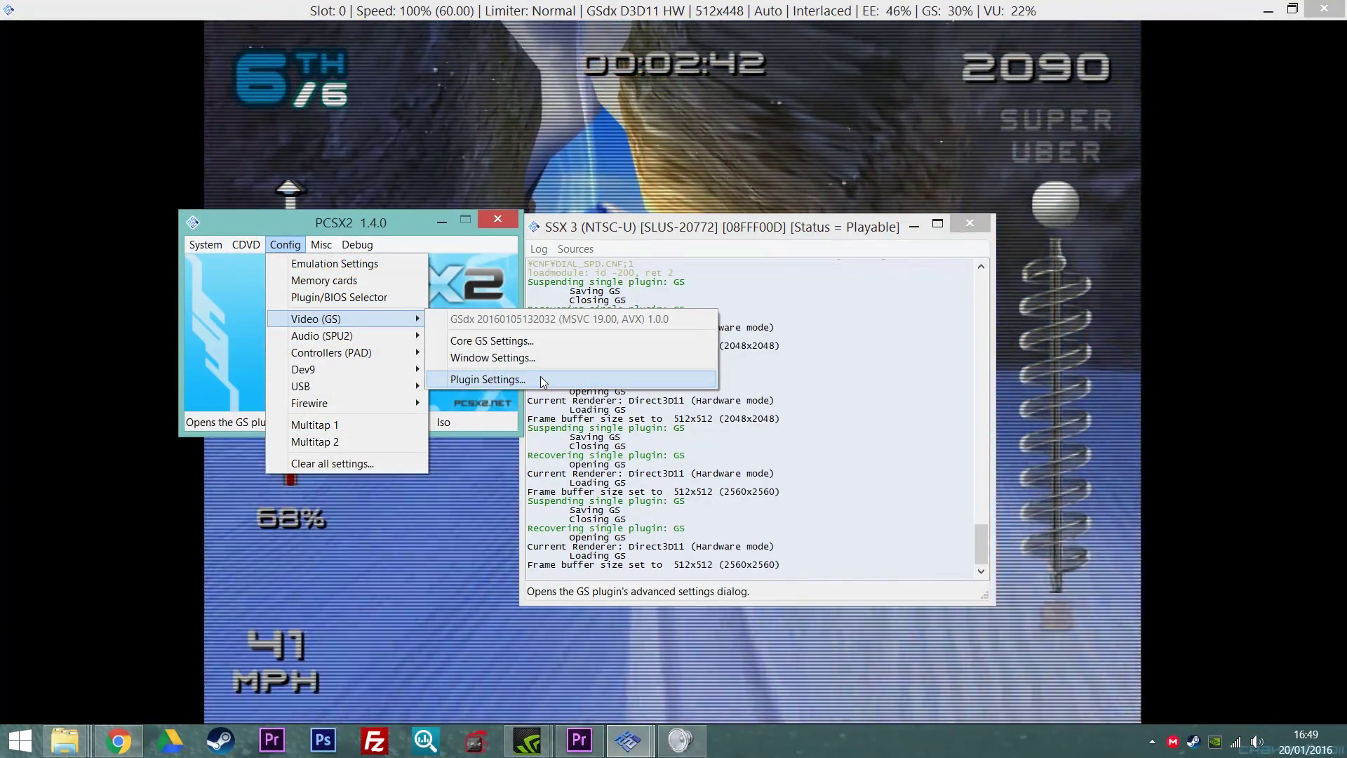
left_click(541, 380)
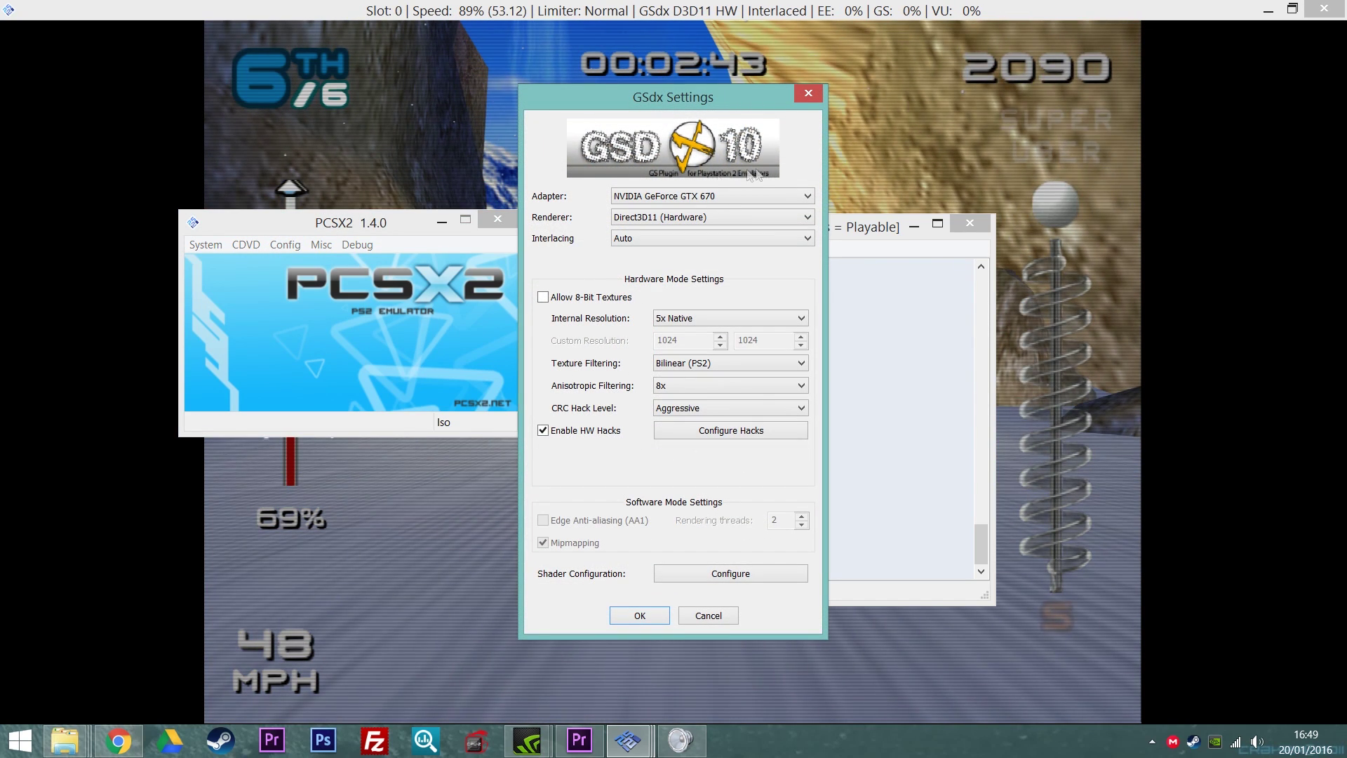
left_click(700, 322)
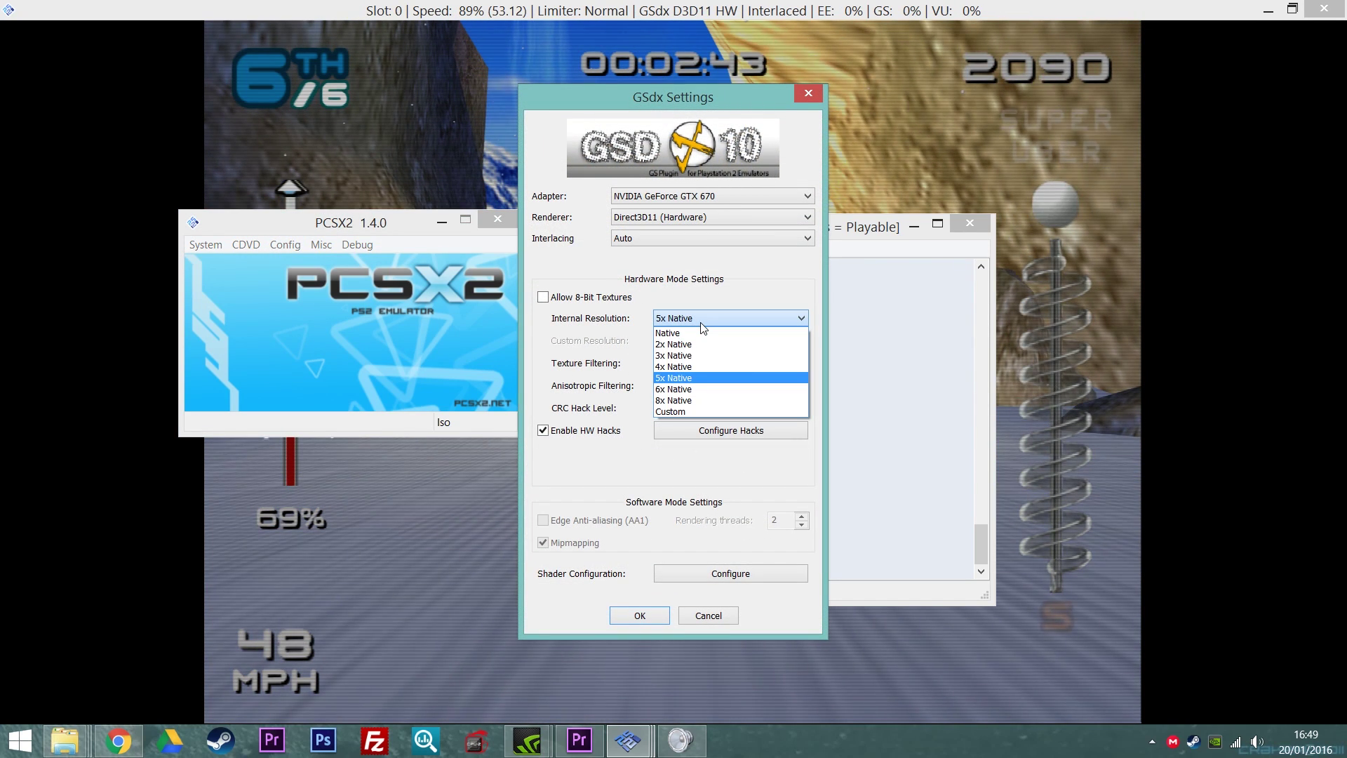
left_click(699, 397)
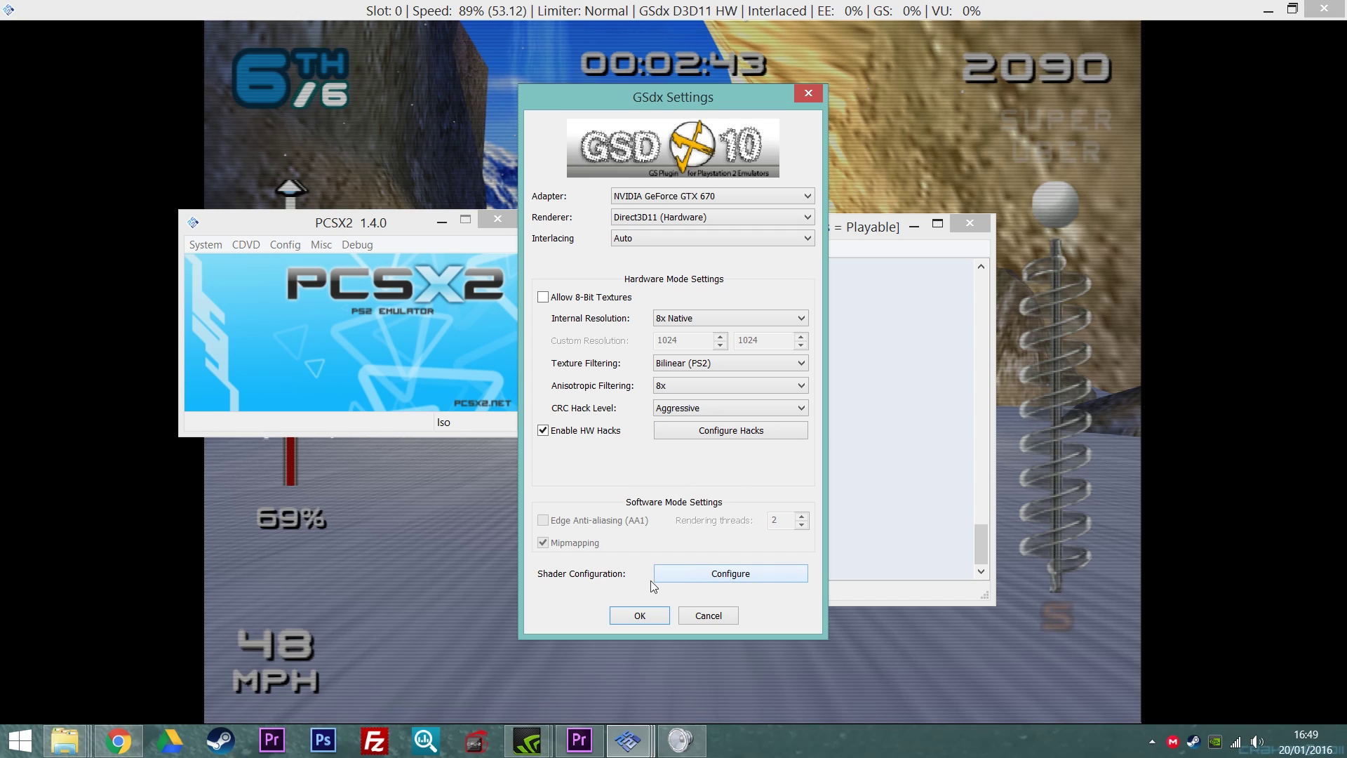
Set the TV shader to None and the anisotropic filtering to 16x, and apply the plugin settings
left_click(756, 574)
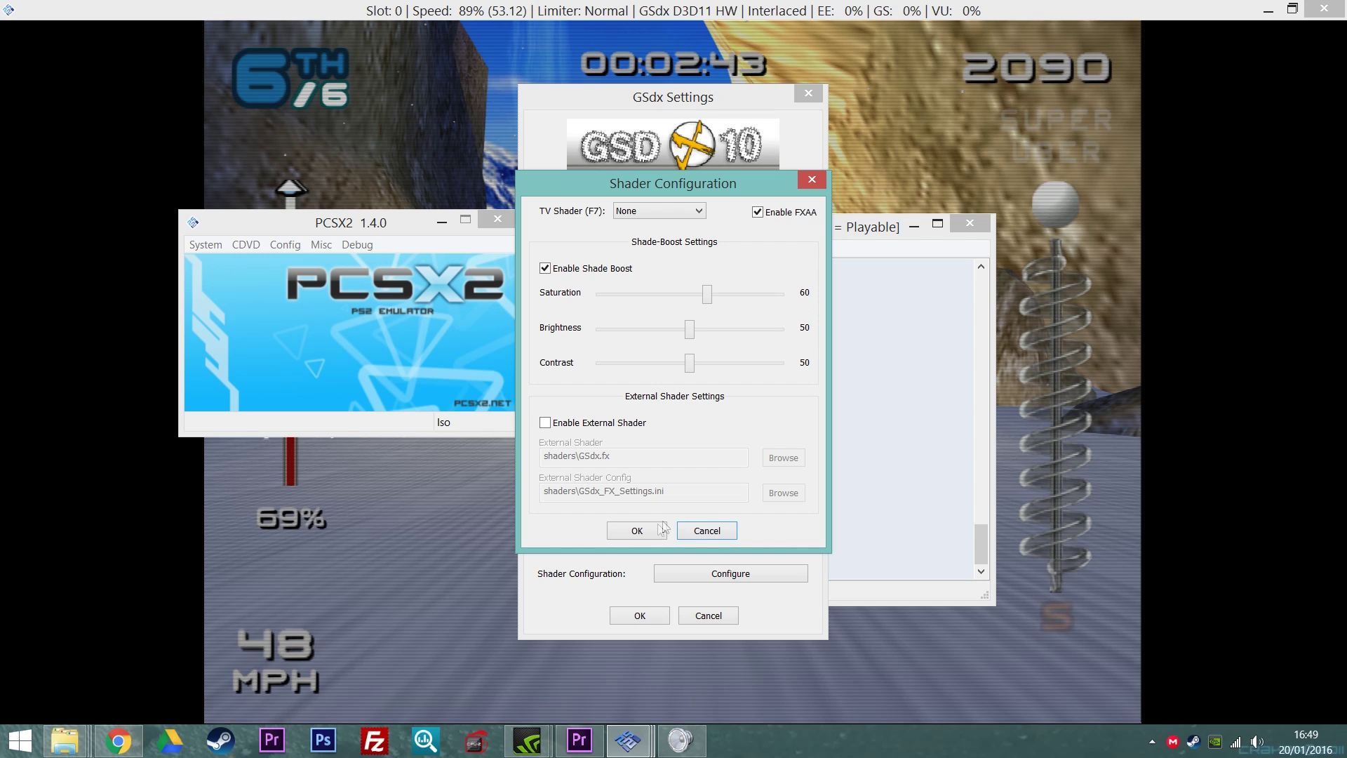
left_click(633, 534)
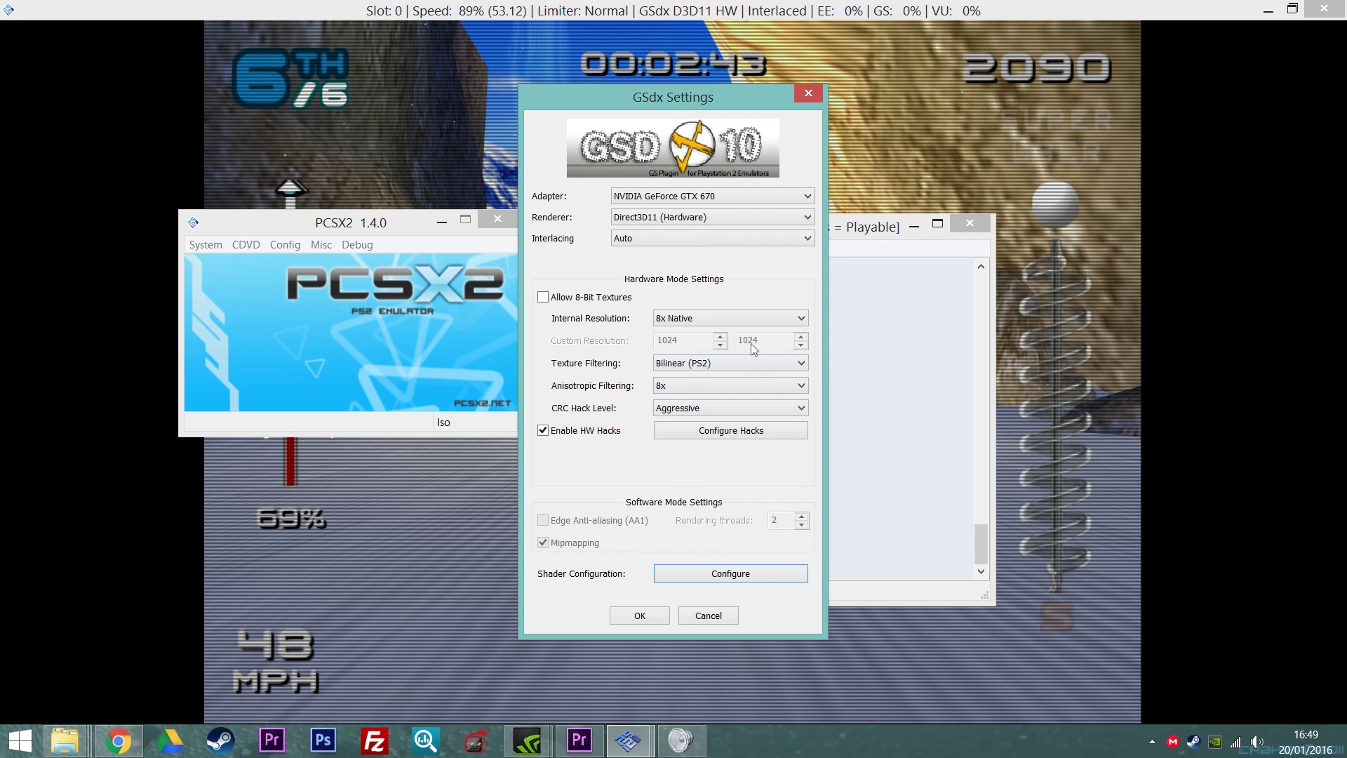
left_click(714, 390)
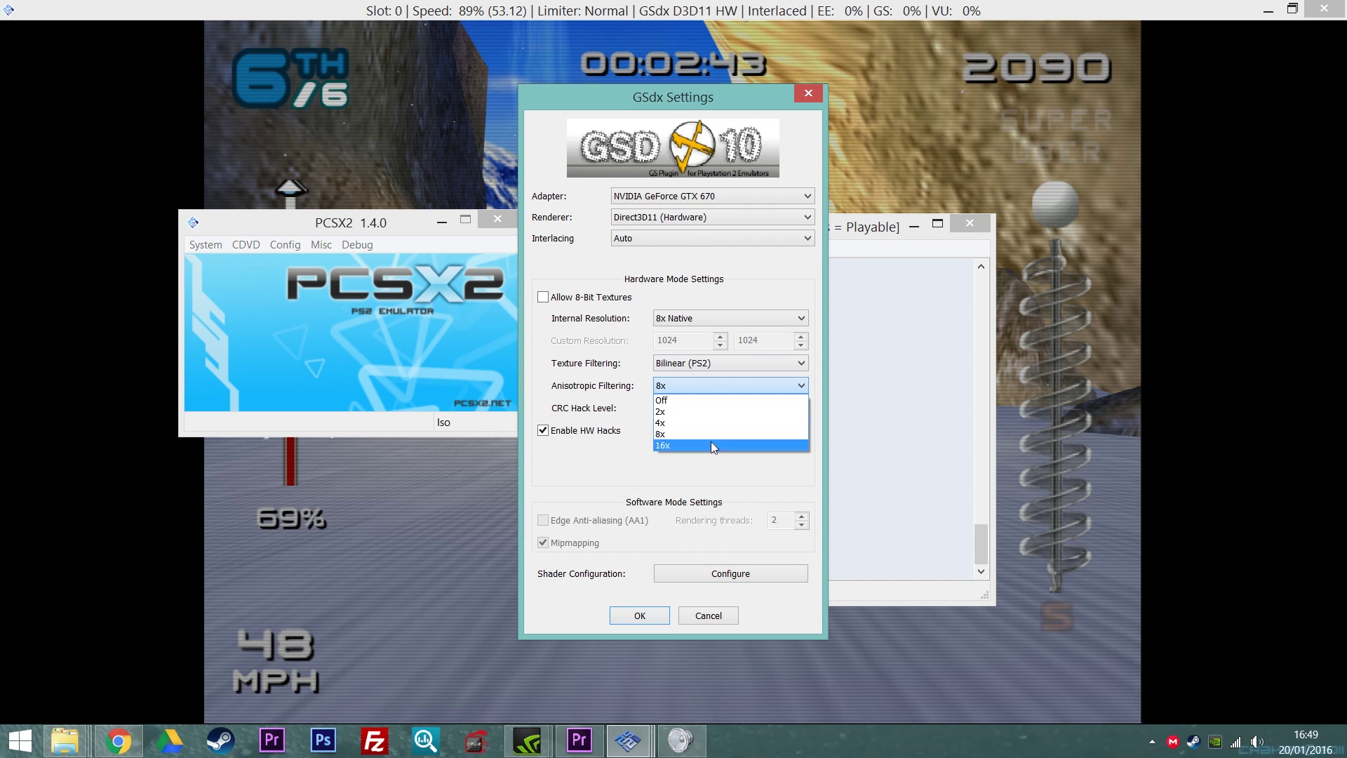
left_click(711, 446)
mouse_move(710, 411)
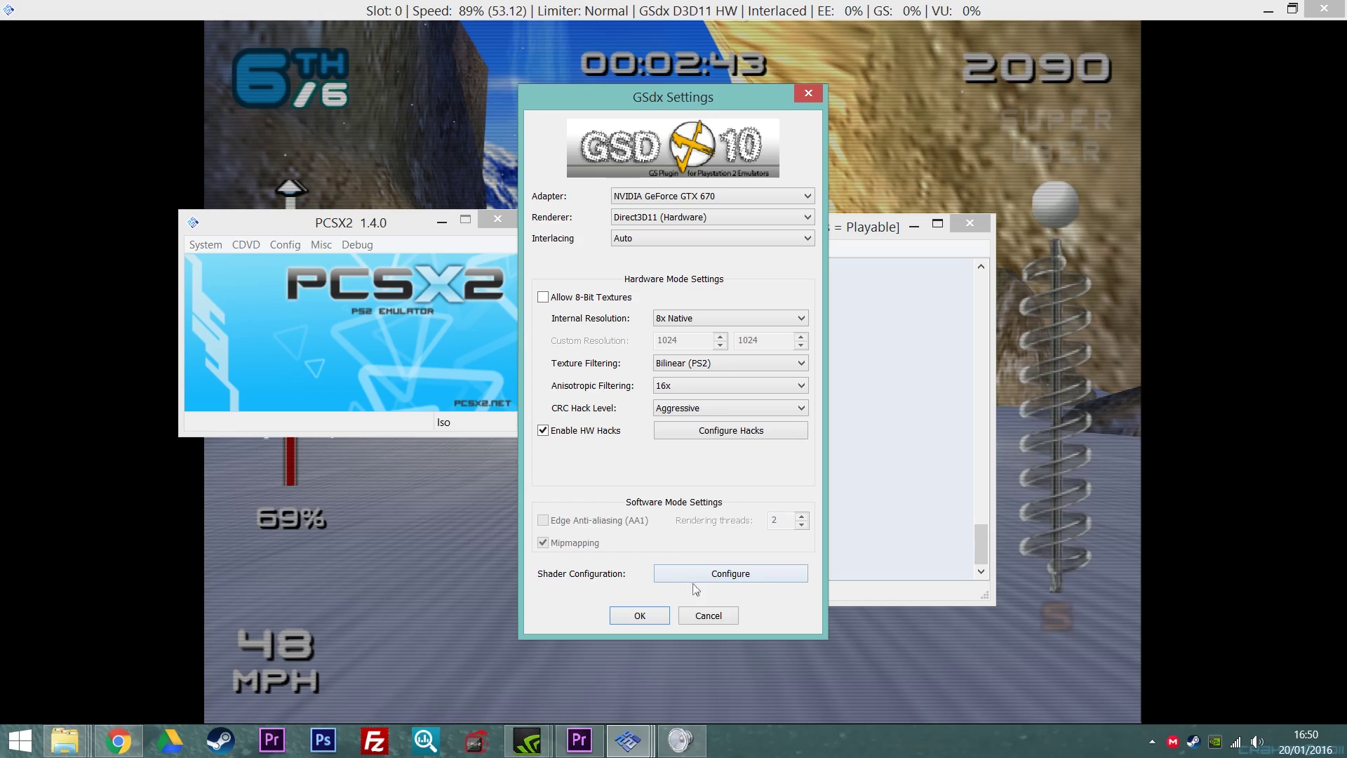
left_click(639, 618)
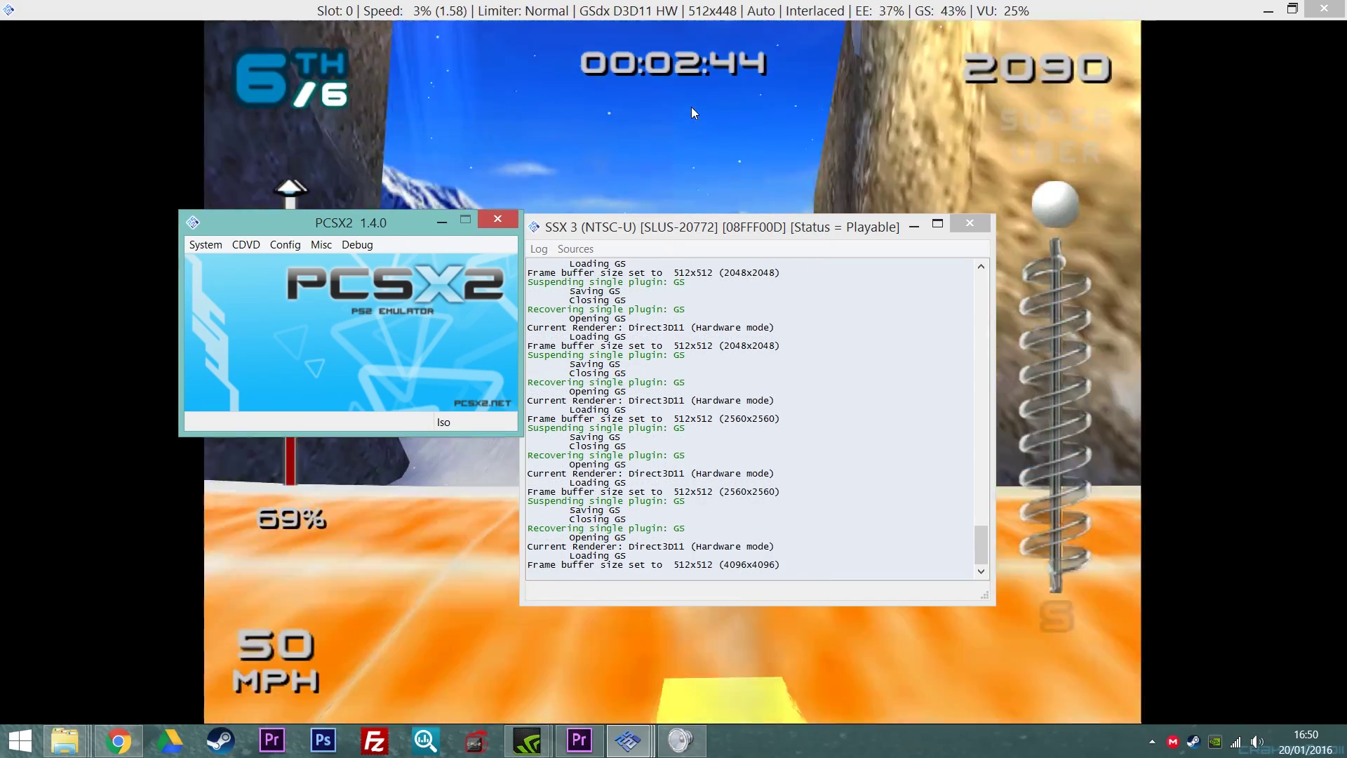
Examine the race's image quality and speed in full screen, return to windowed mode and bring the PCSX2 windows forward
double_click(692, 107)
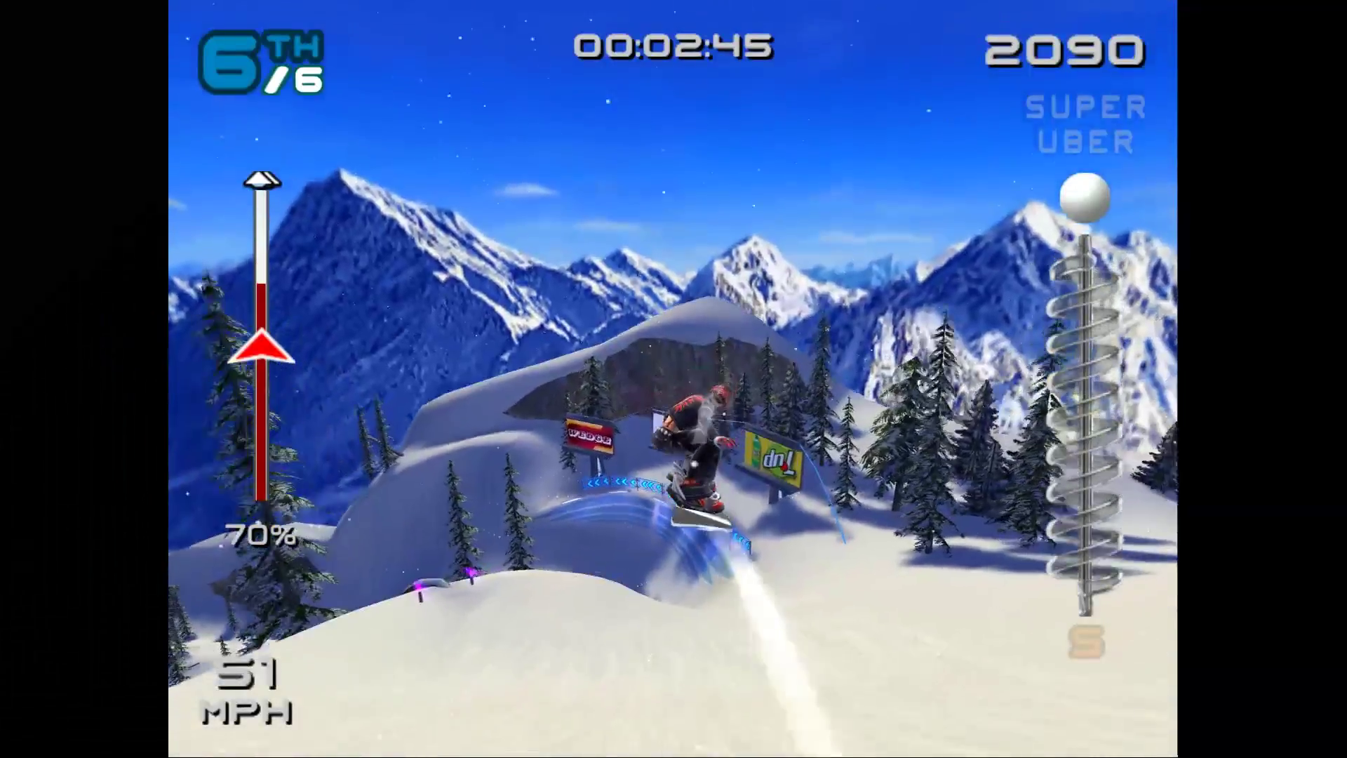
double_click(705, 191)
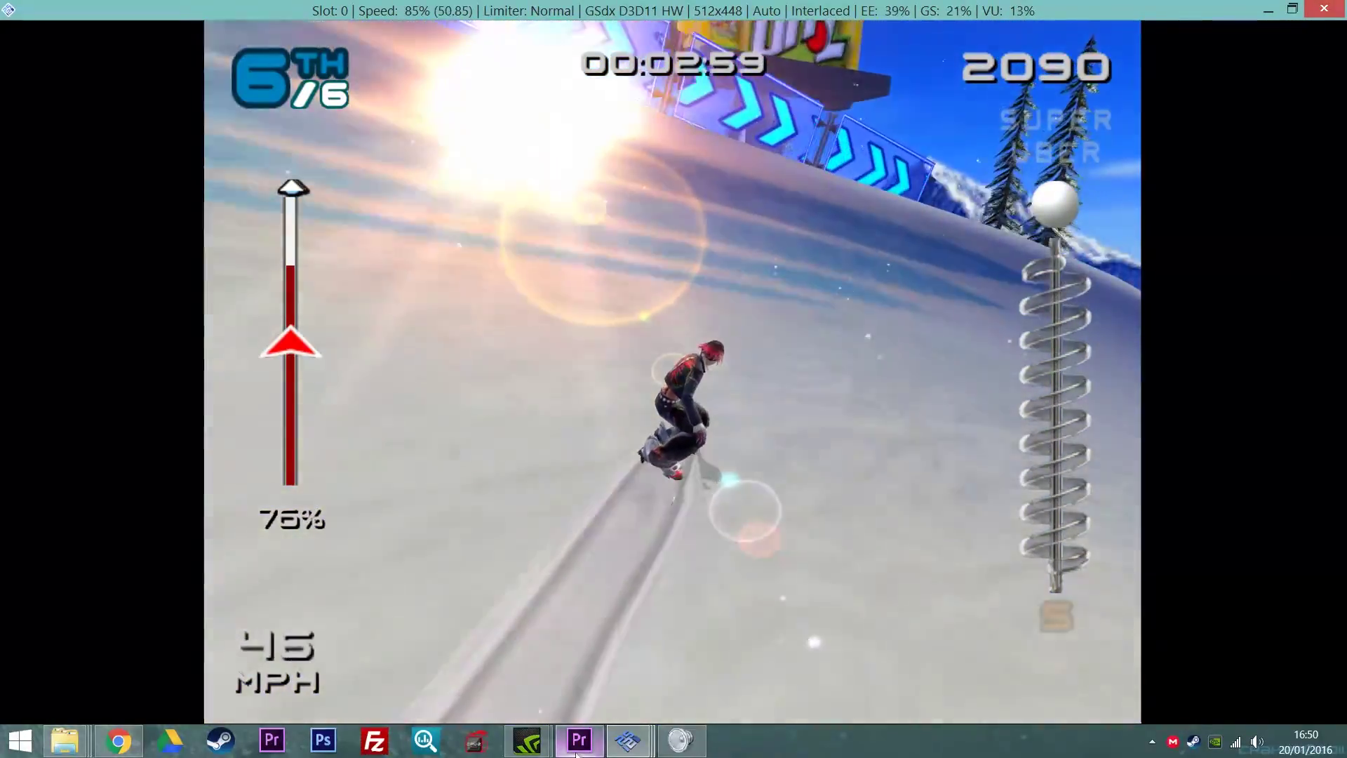
left_click(629, 740)
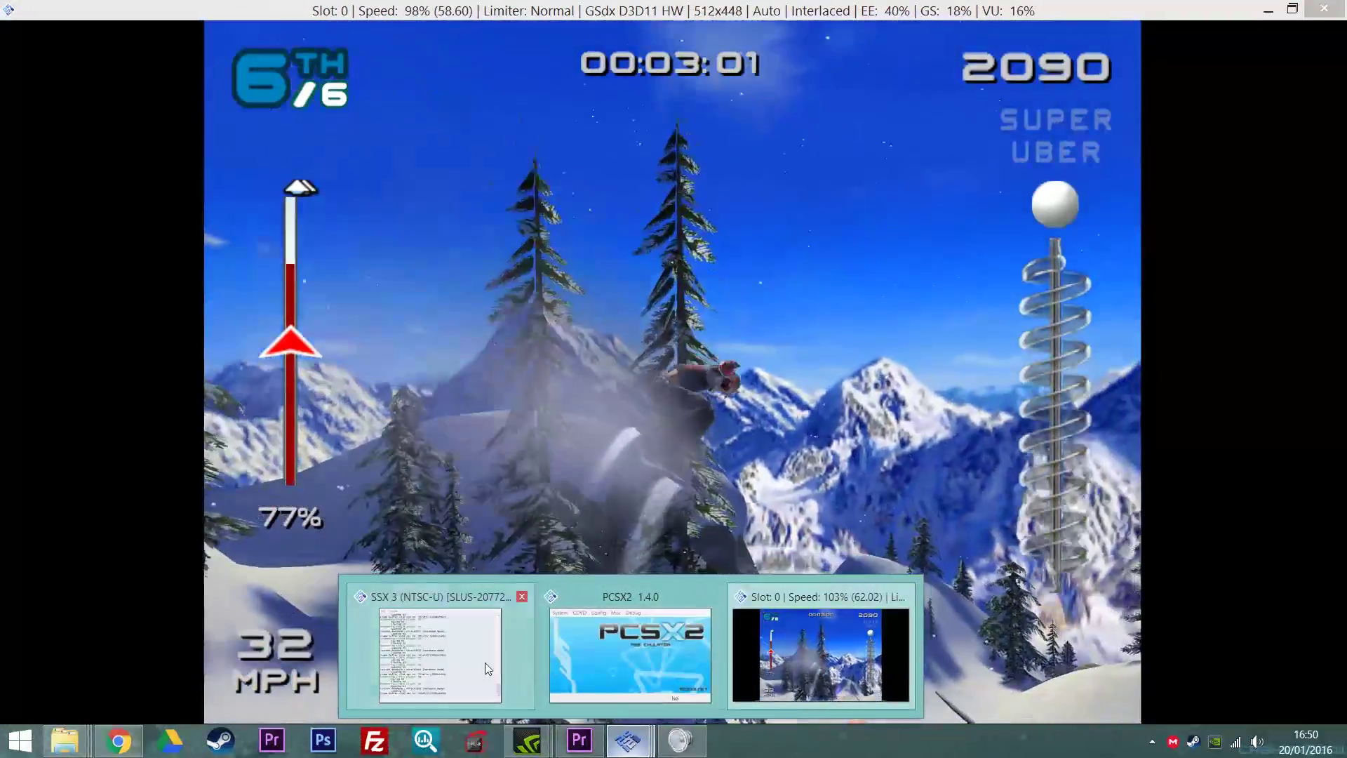
left_click(514, 592)
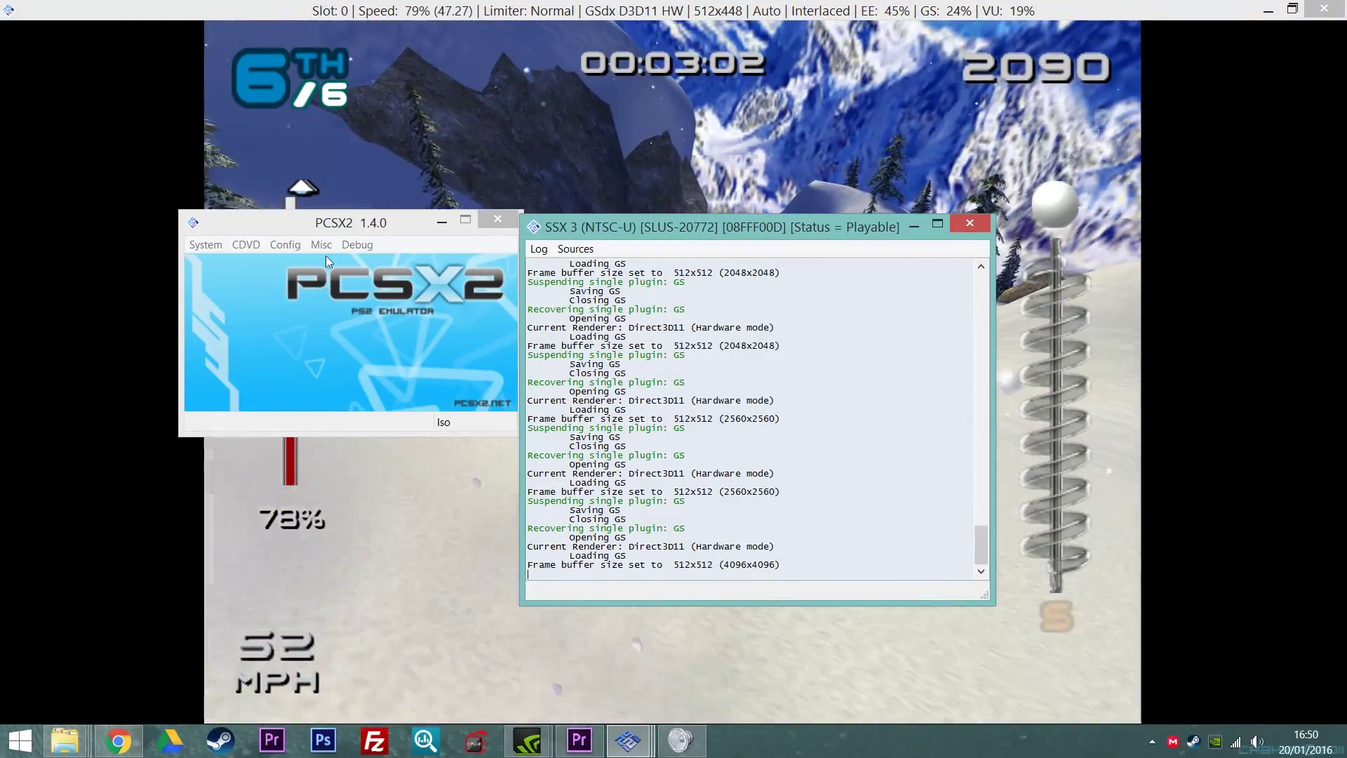
Reopen the GSdx plugin settings, set the anisotropic filtering to 8x and apply it to the running race
left_click(324, 254)
left_click(320, 251)
mouse_move(284, 245)
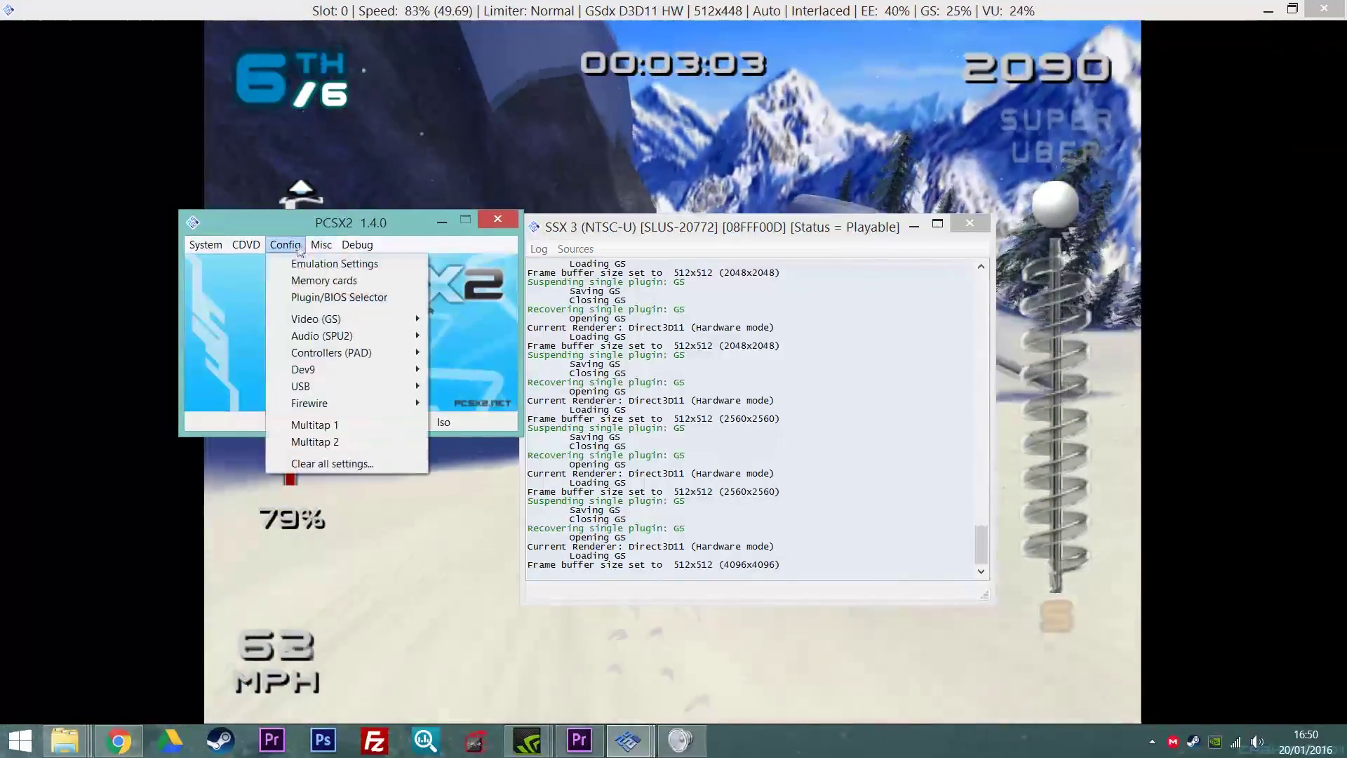
mouse_move(316, 319)
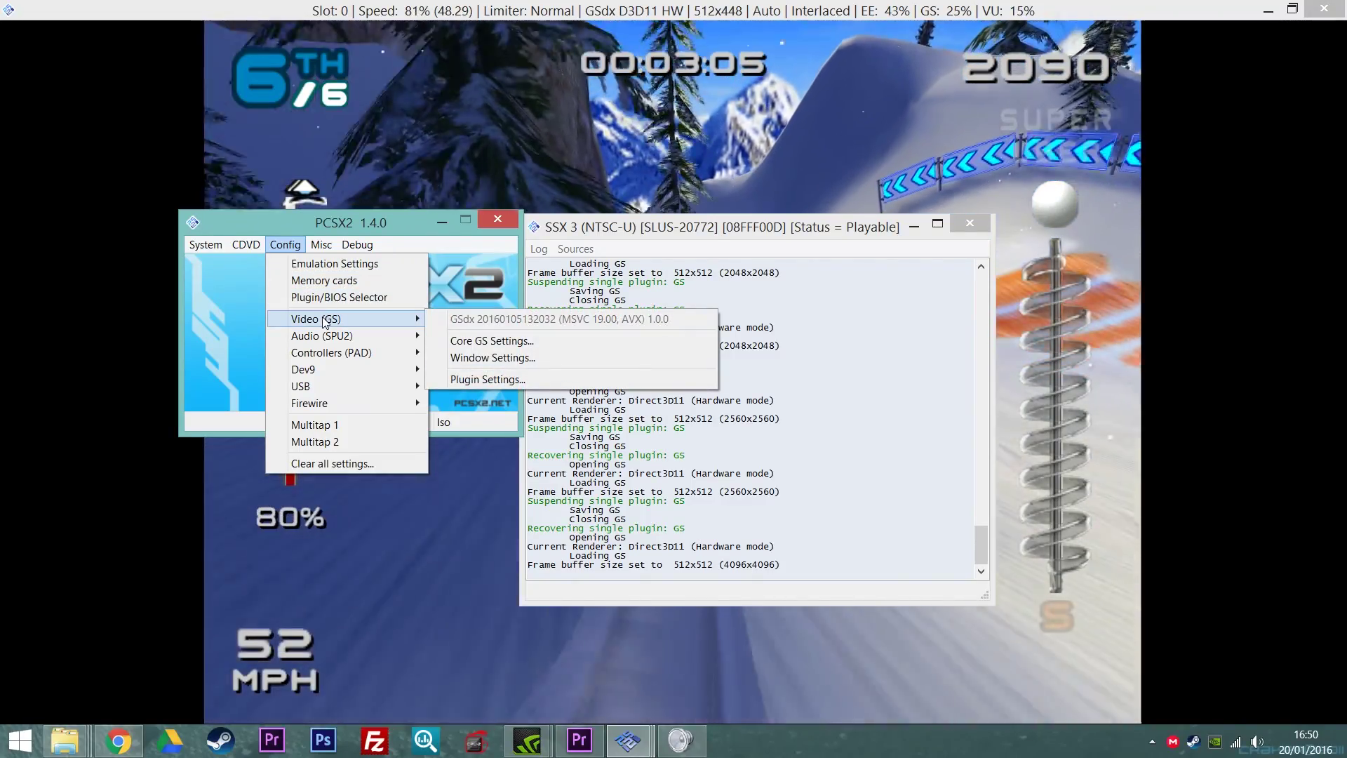
left_click(491, 379)
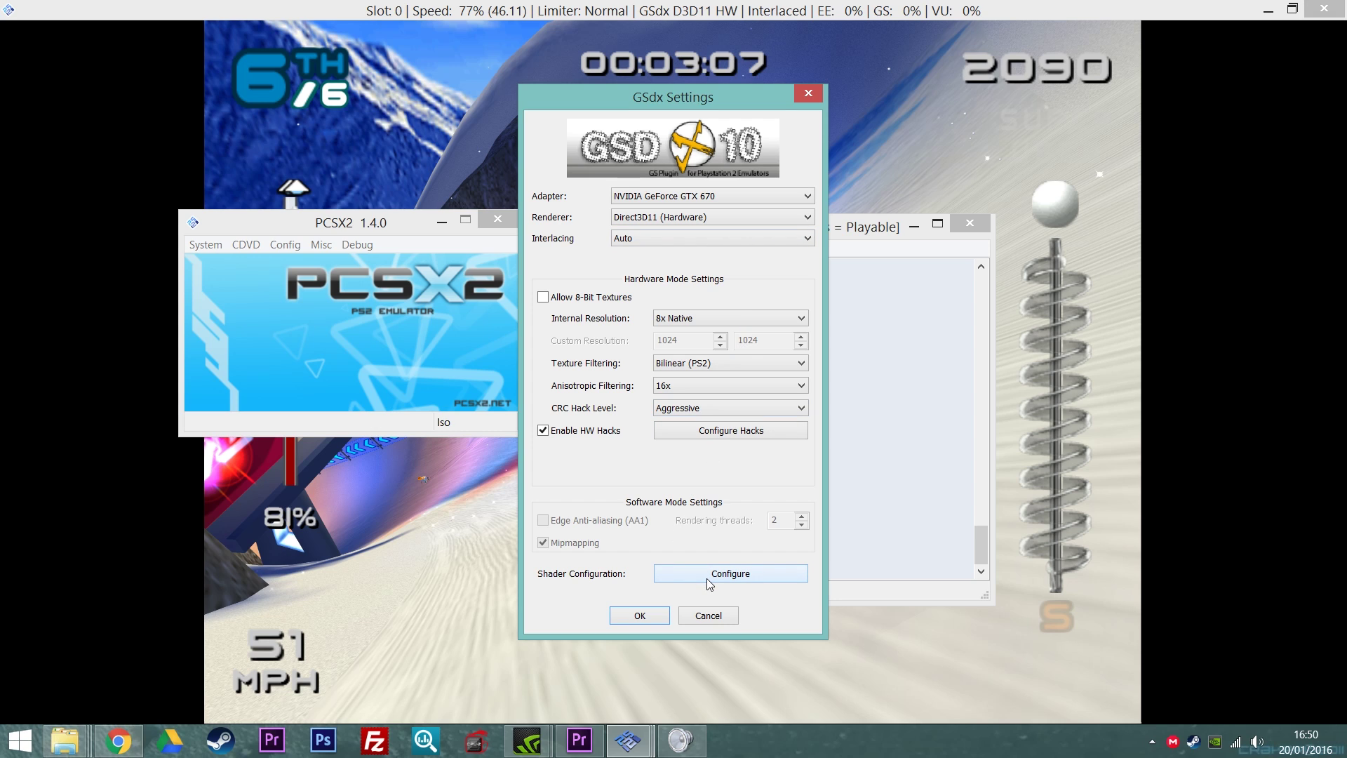
left_click(703, 385)
left_click(640, 615)
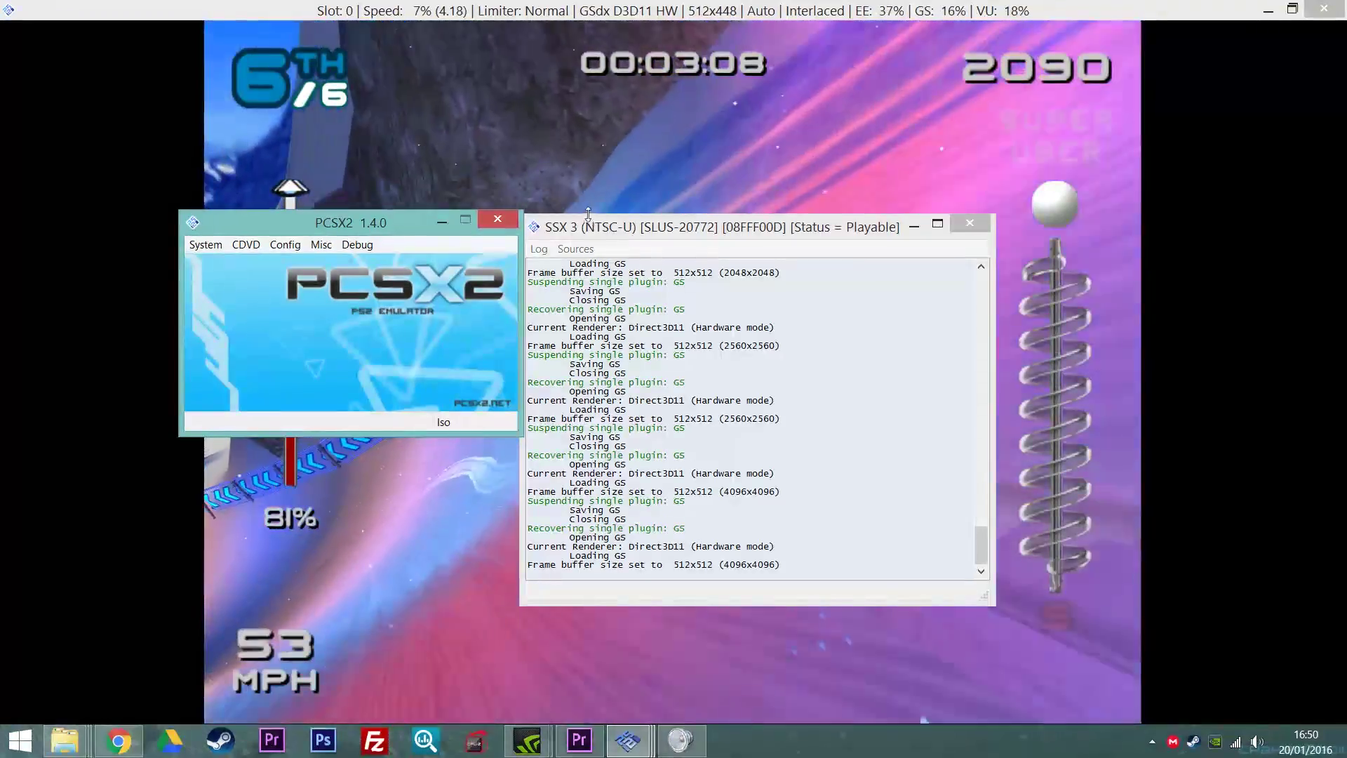
left_click(591, 146)
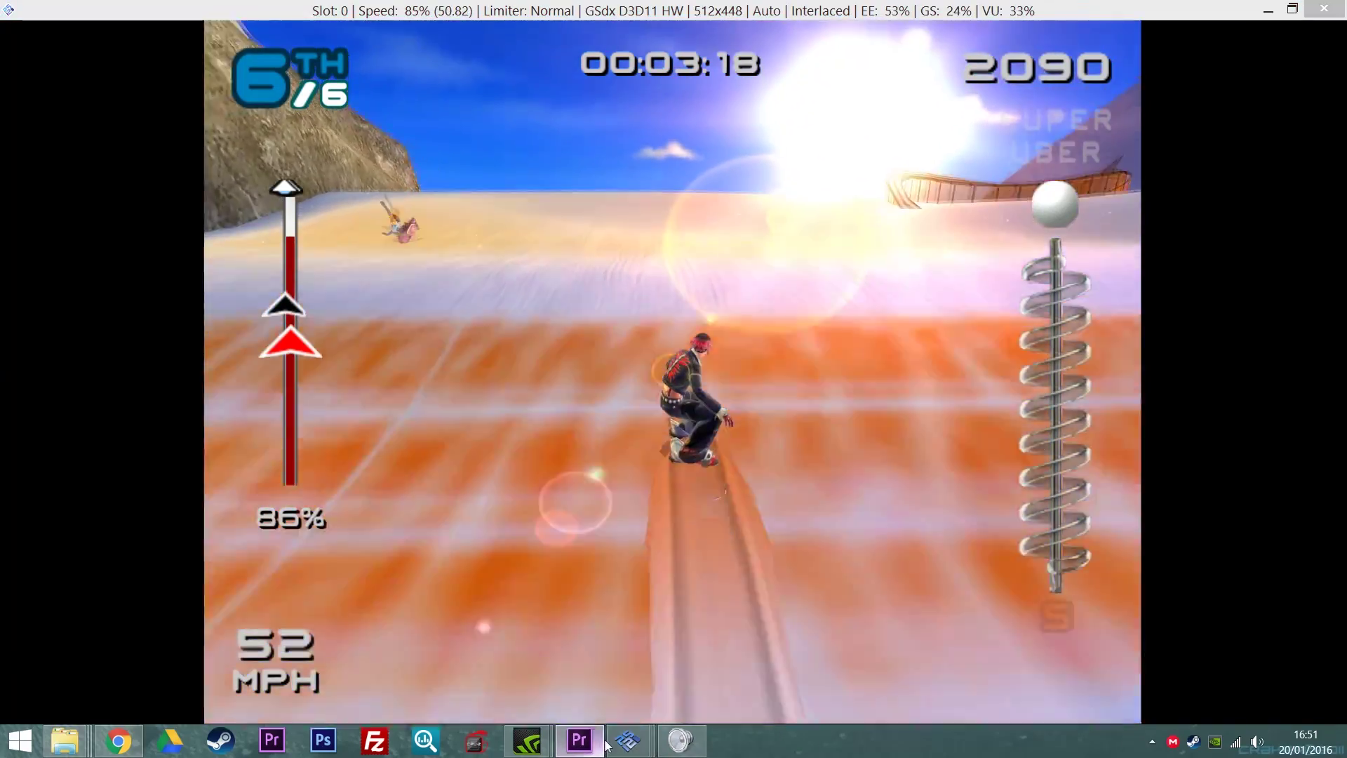
Bring the PCSX2 windows in front of the game and reopen the GSdx plugin settings
left_click(603, 742)
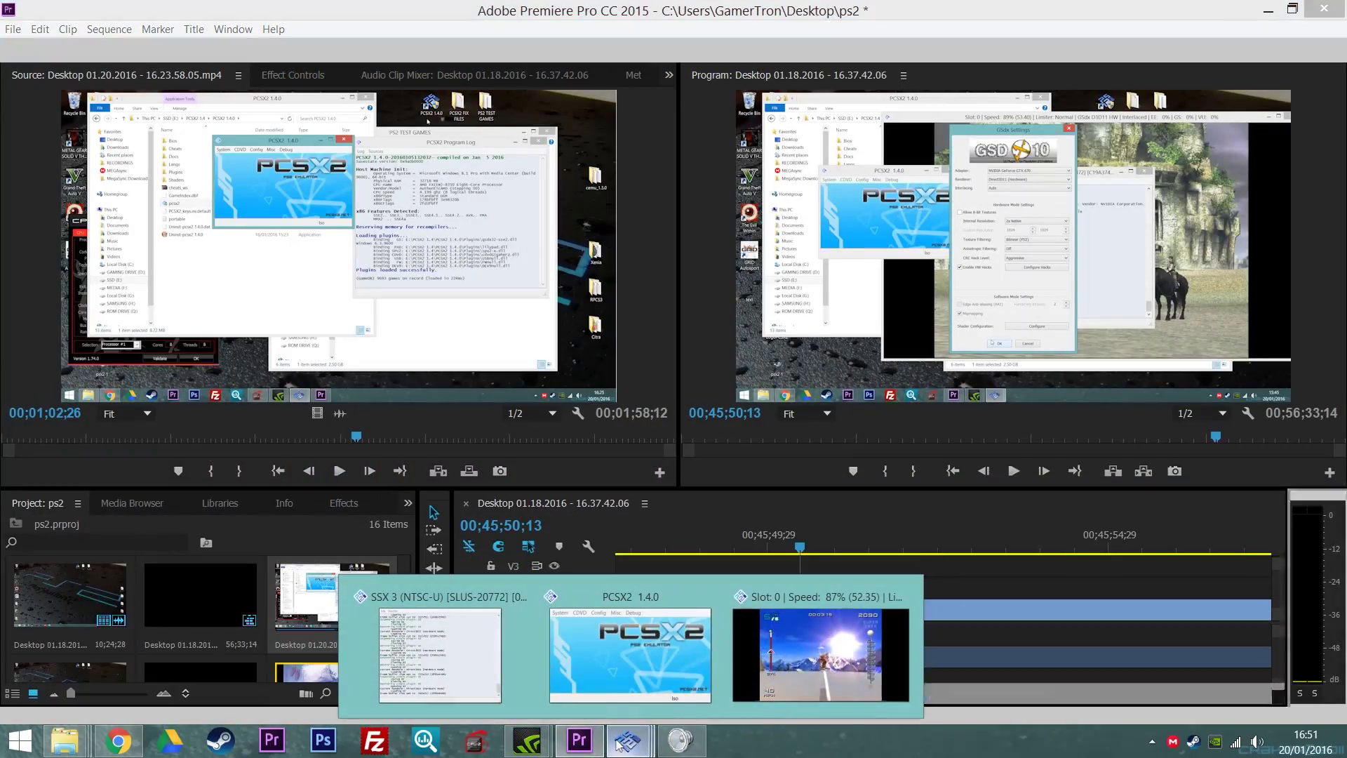
left_click(627, 744)
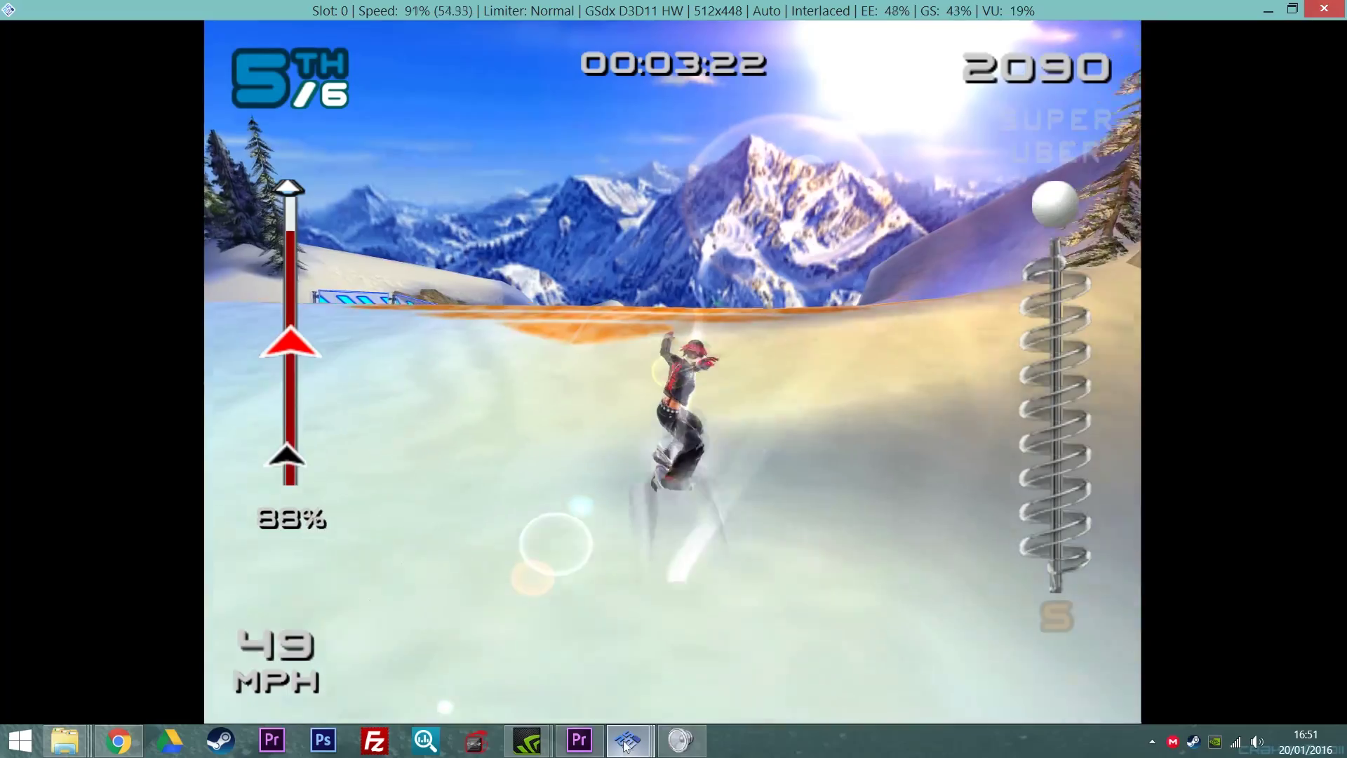
mouse_move(644, 746)
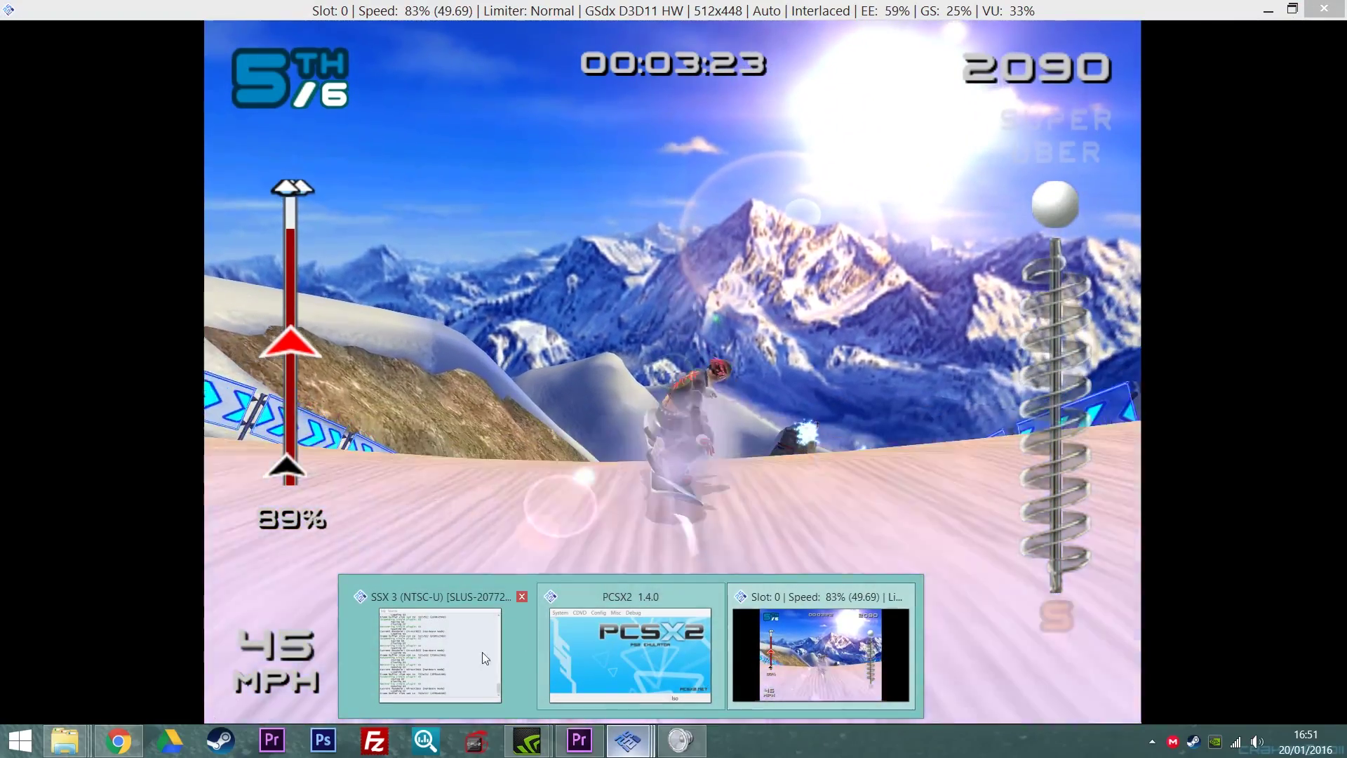
left_click(482, 651)
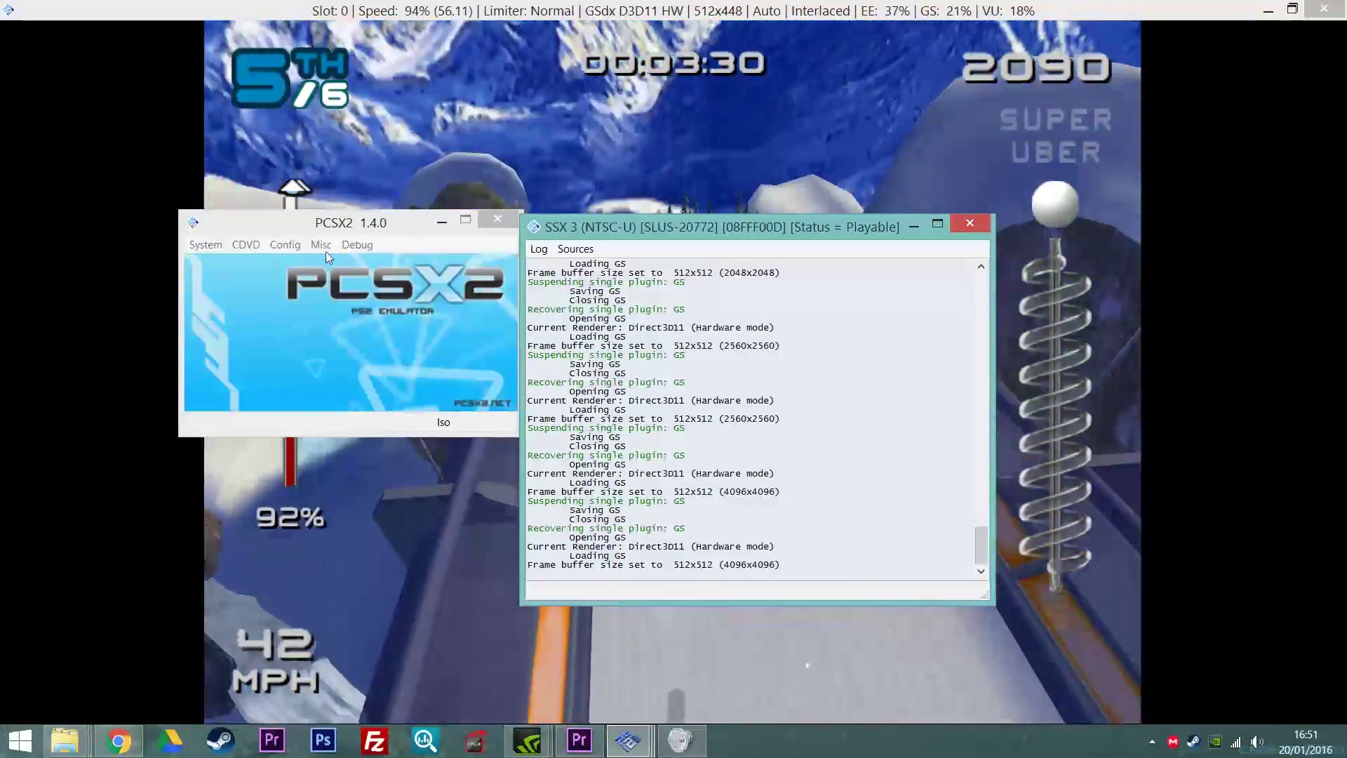
left_click(298, 247)
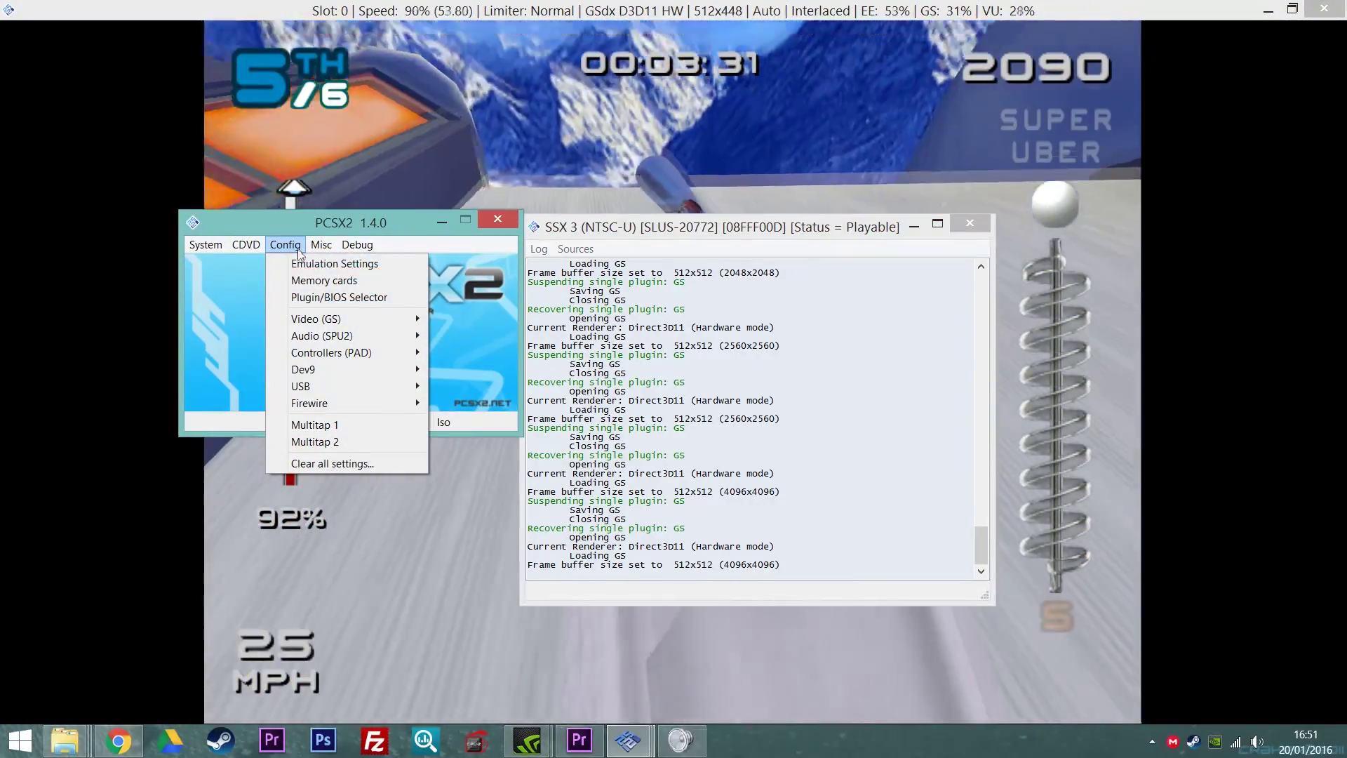
mouse_move(348, 319)
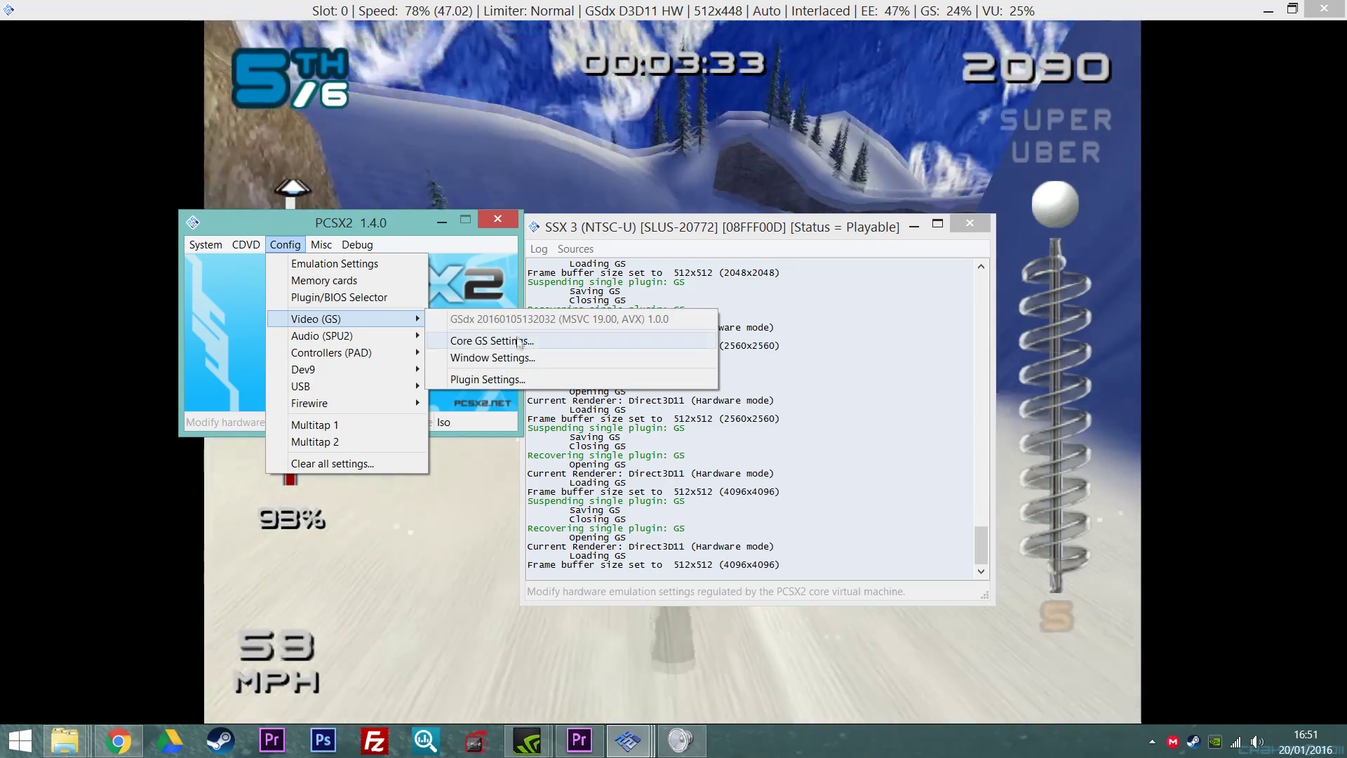
left_click(520, 379)
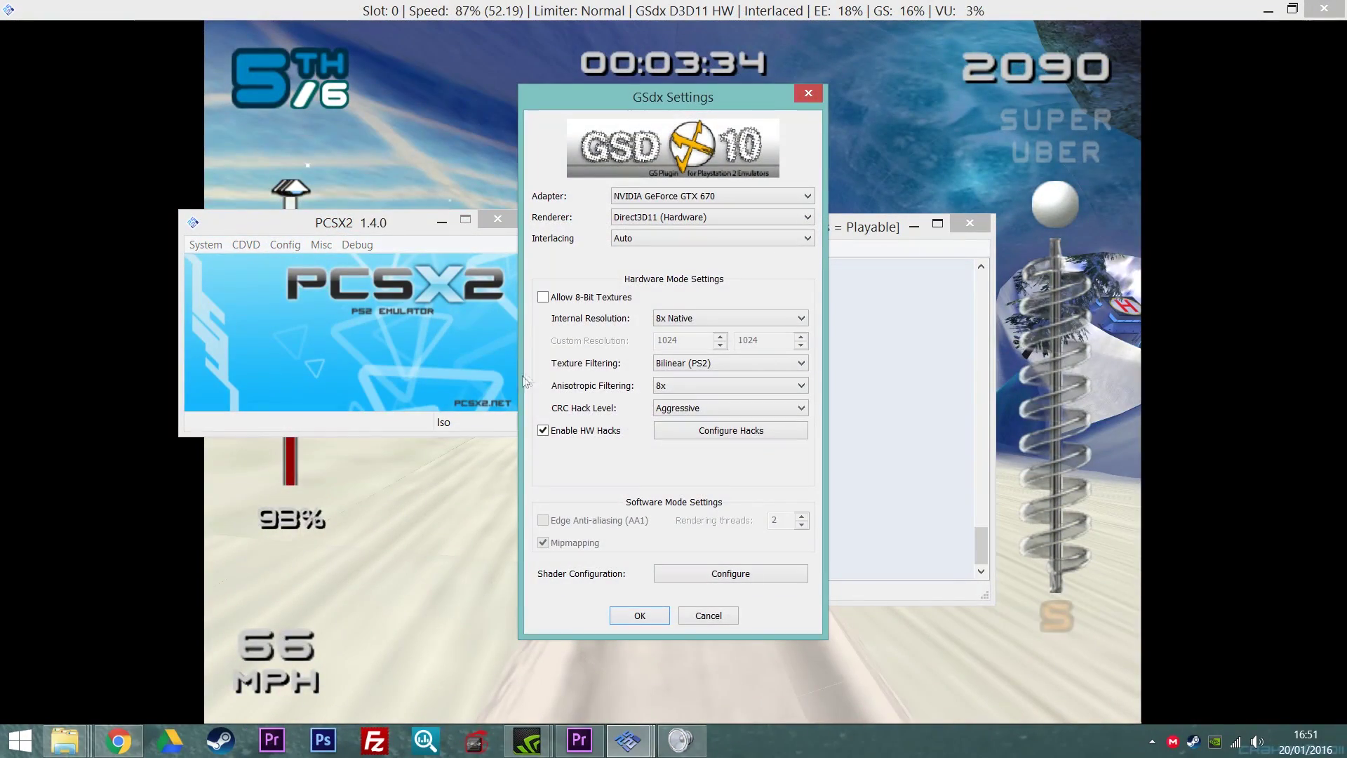
Check the hacks and shader configurations, set the anisotropic filtering to 2x and apply the plugin settings
left_click(726, 386)
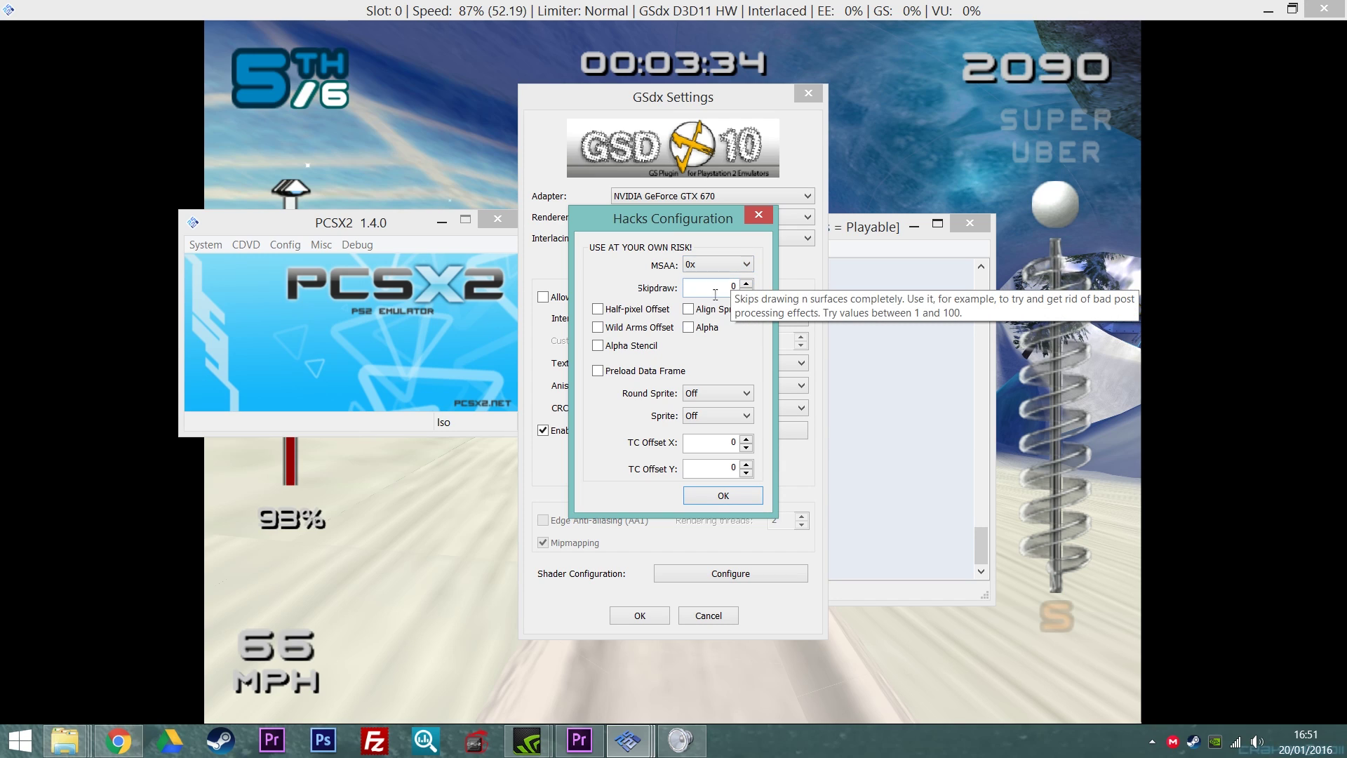
left_click(713, 499)
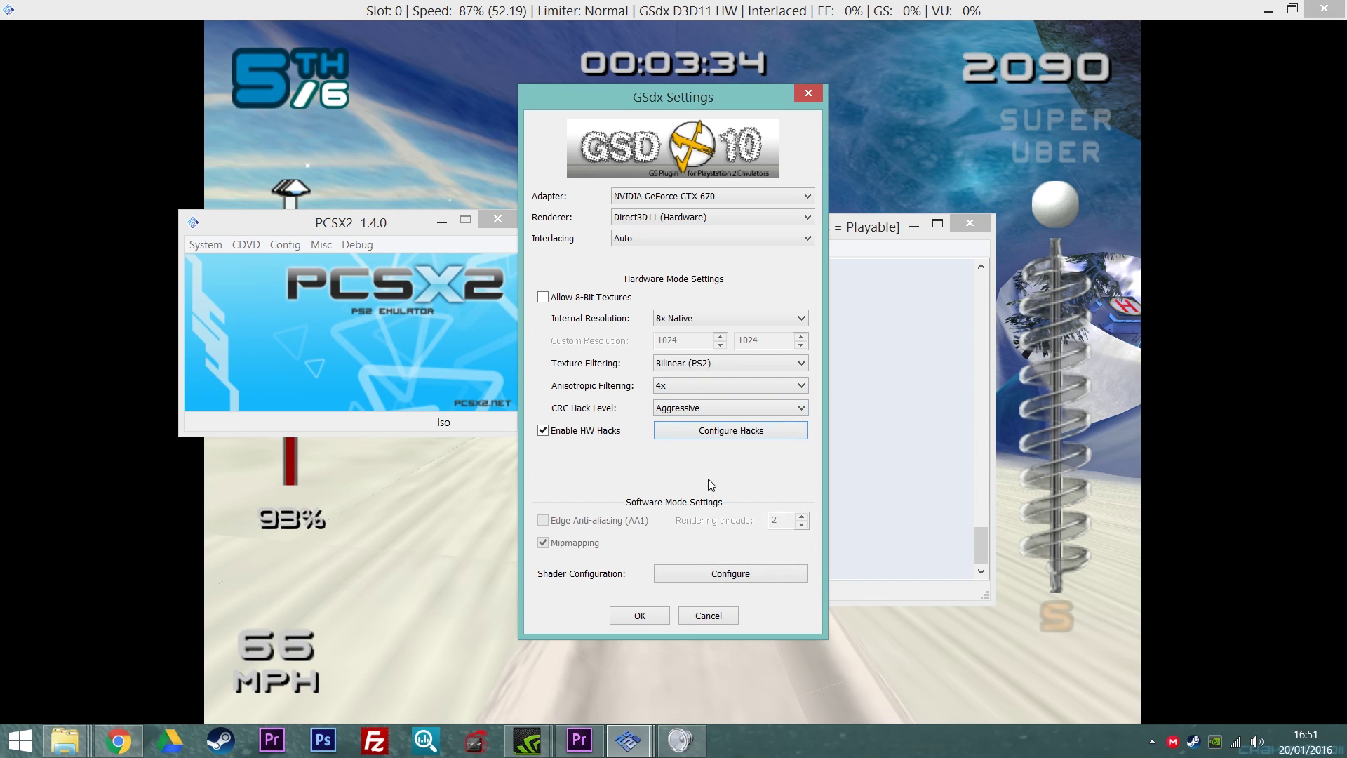
left_click(716, 571)
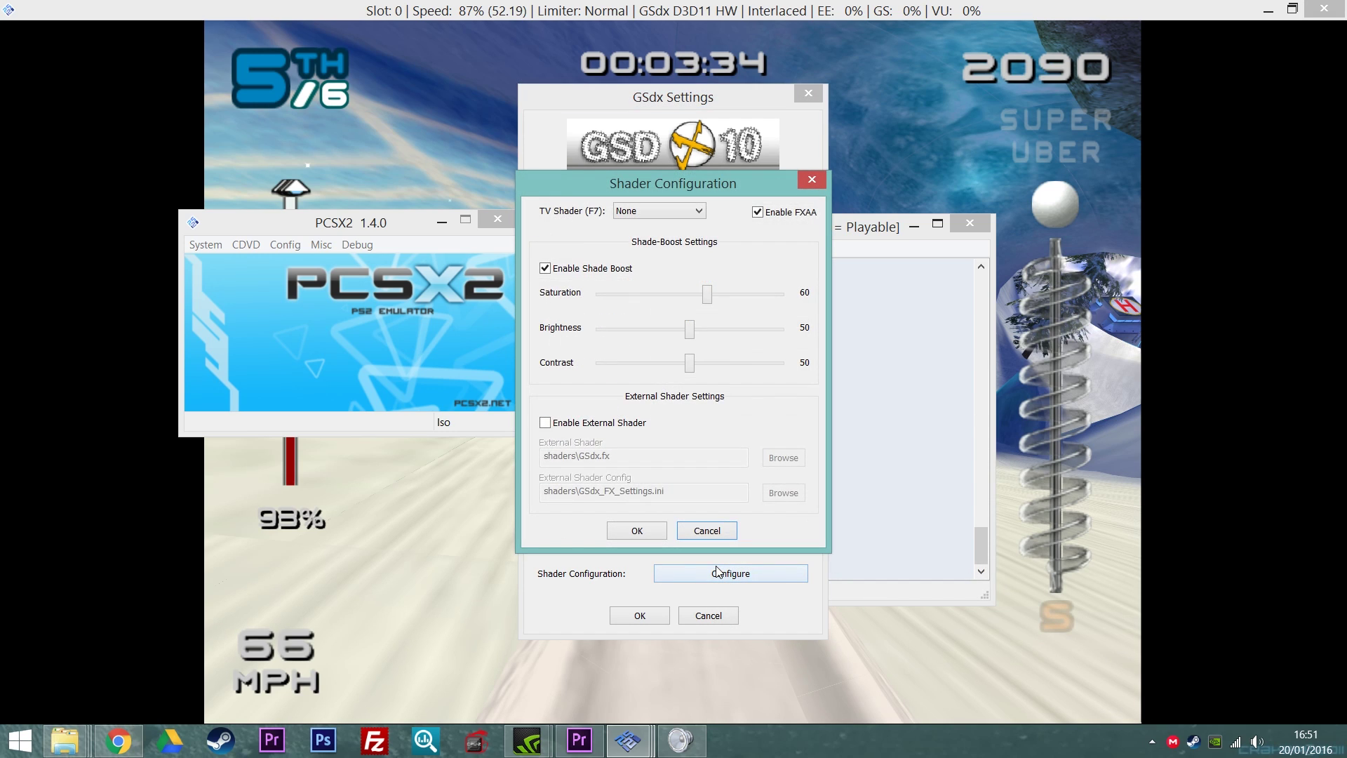
left_click(643, 531)
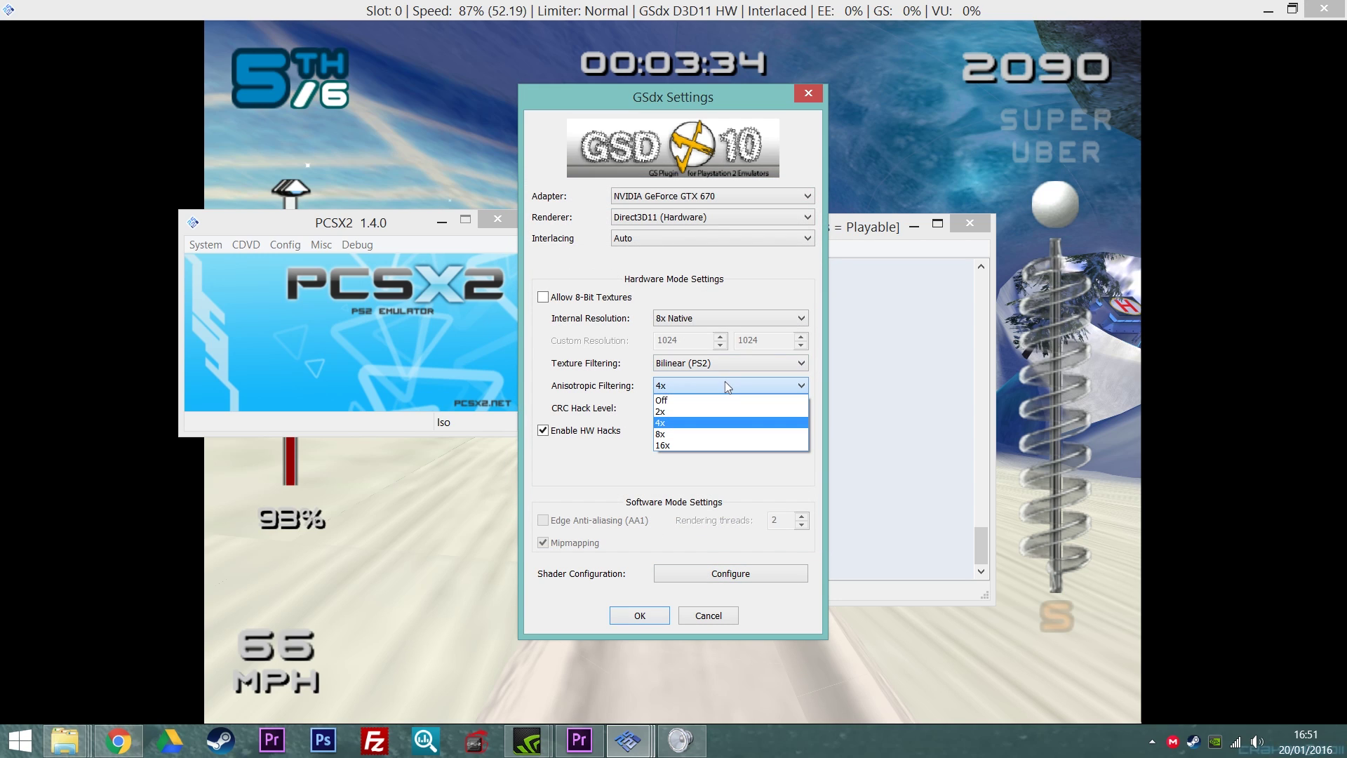
left_click(710, 411)
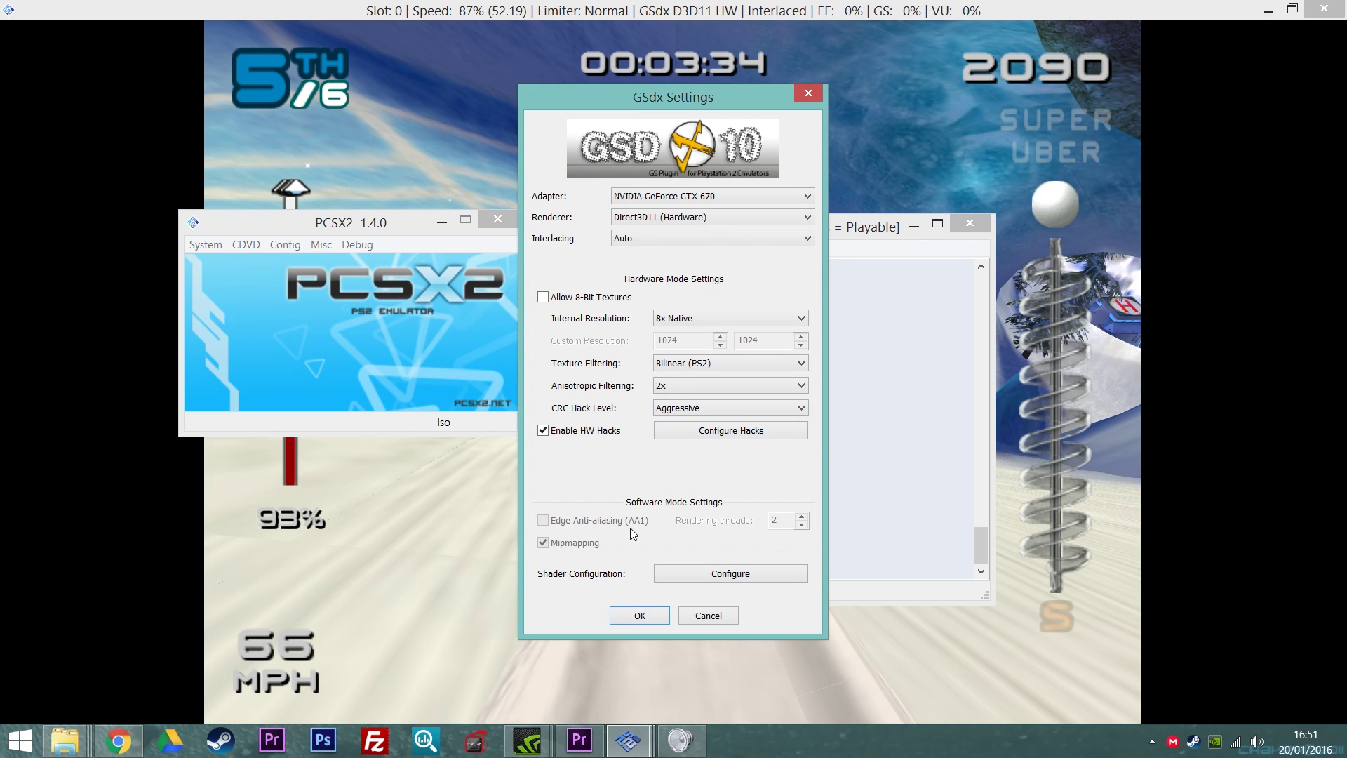
left_click(636, 613)
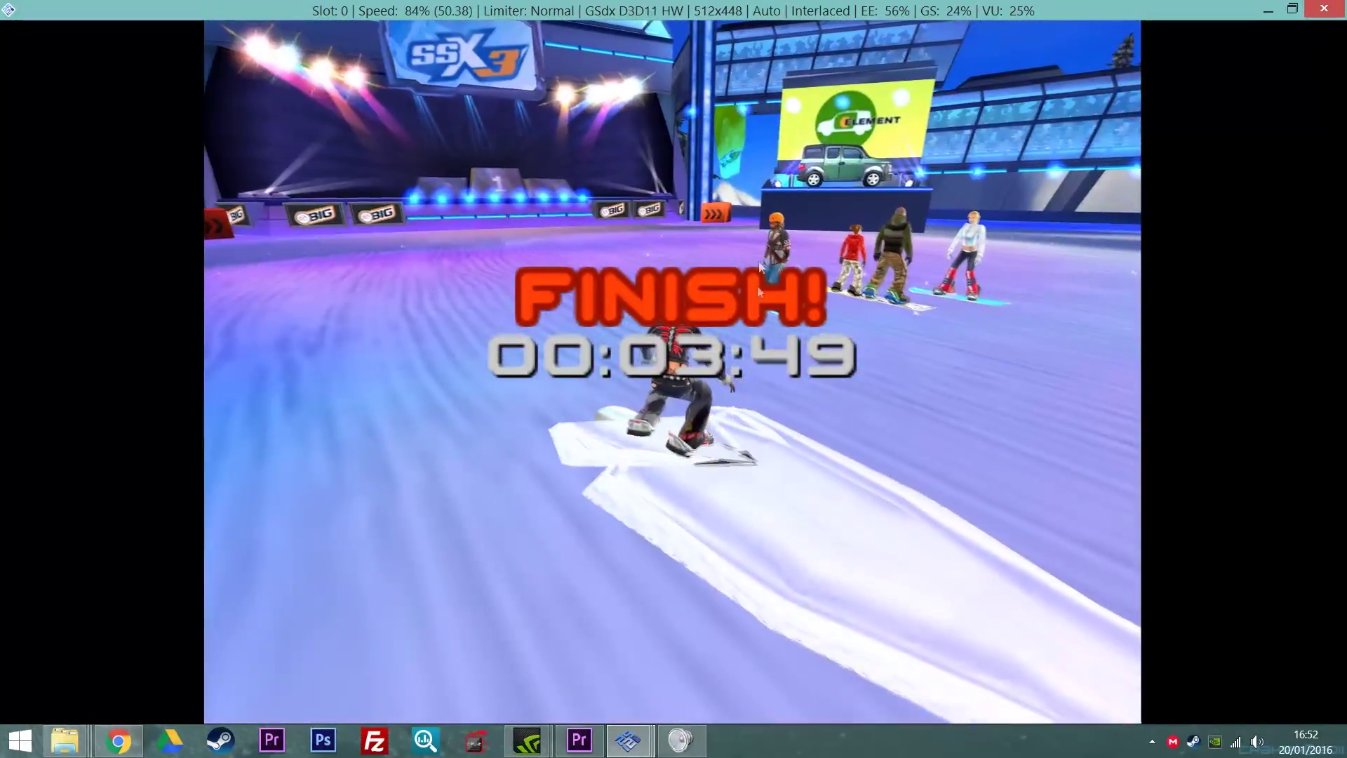
View the race finish in full screen, end the game, and close the volume mixer and PCSX2
double_click(754, 328)
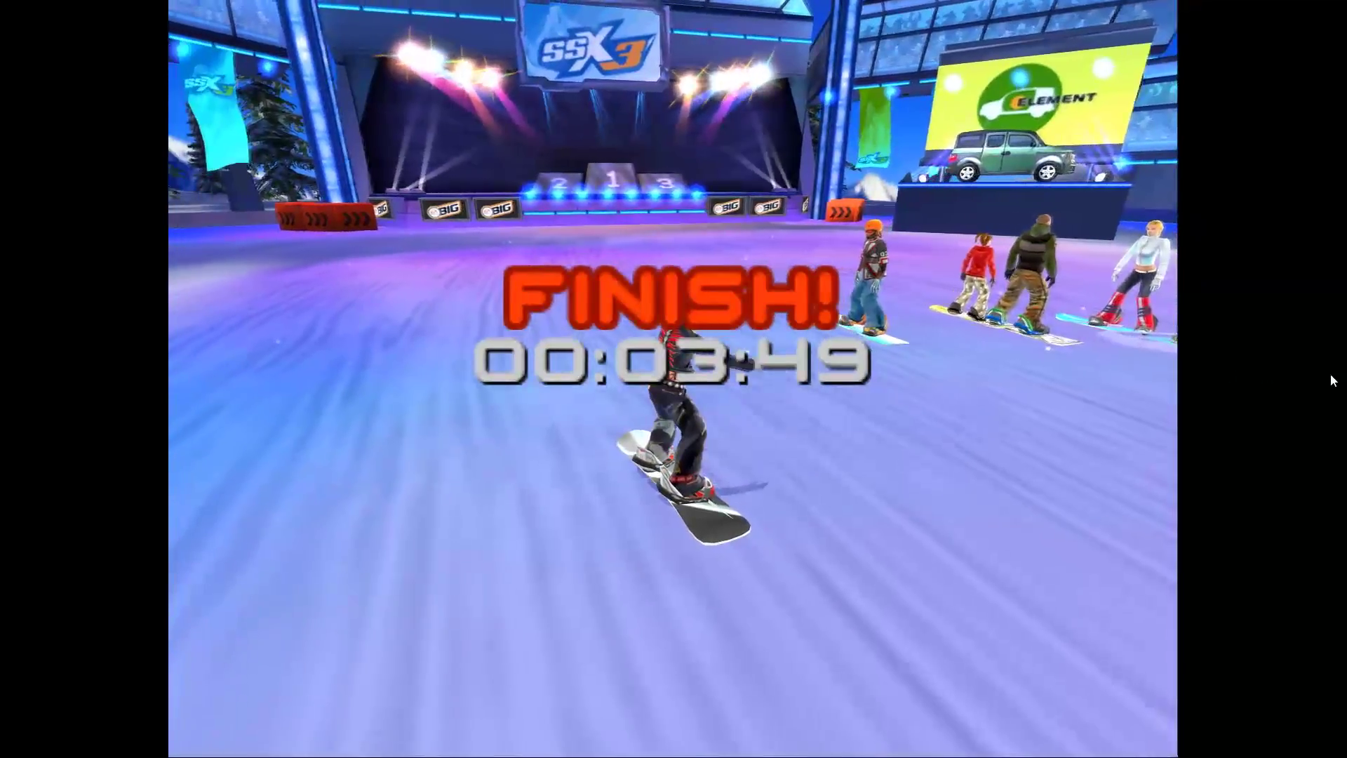
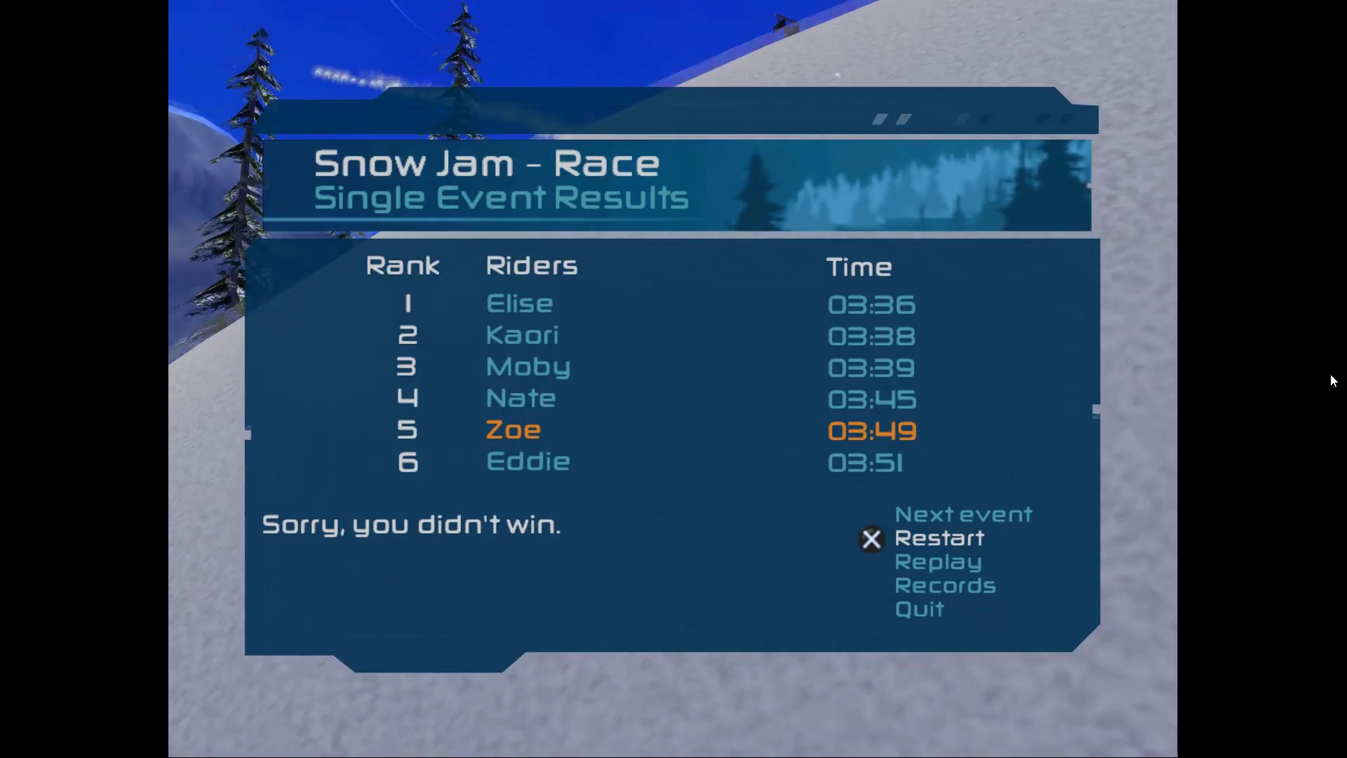
key("Escape")
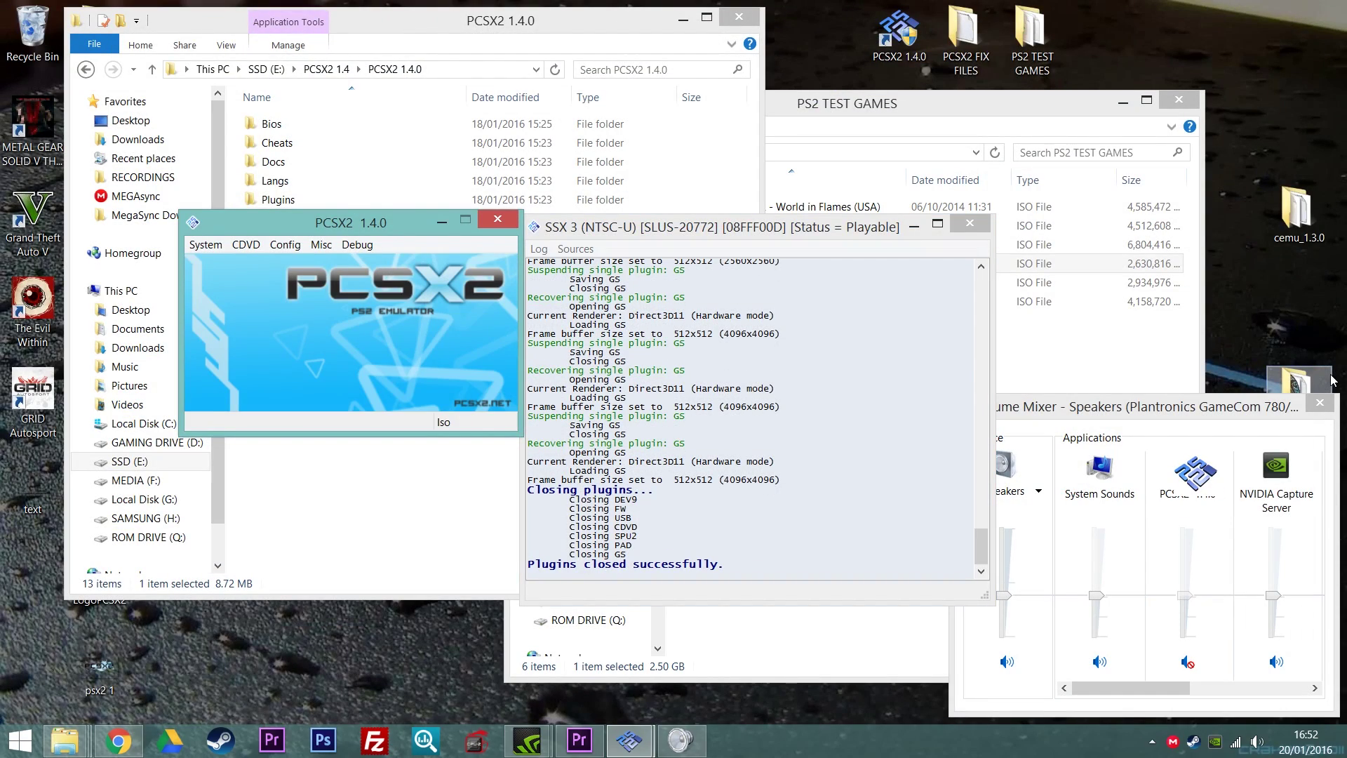
left_click(1321, 402)
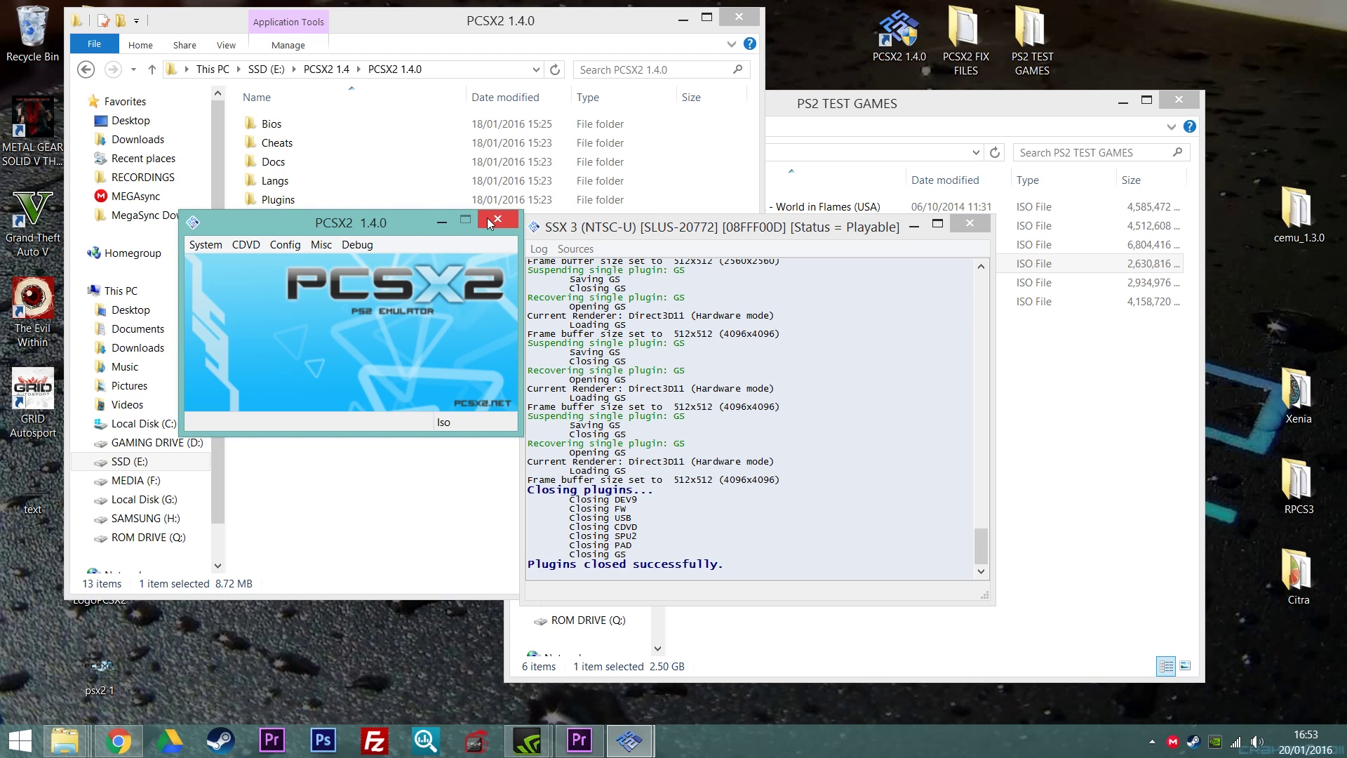
left_click(494, 220)
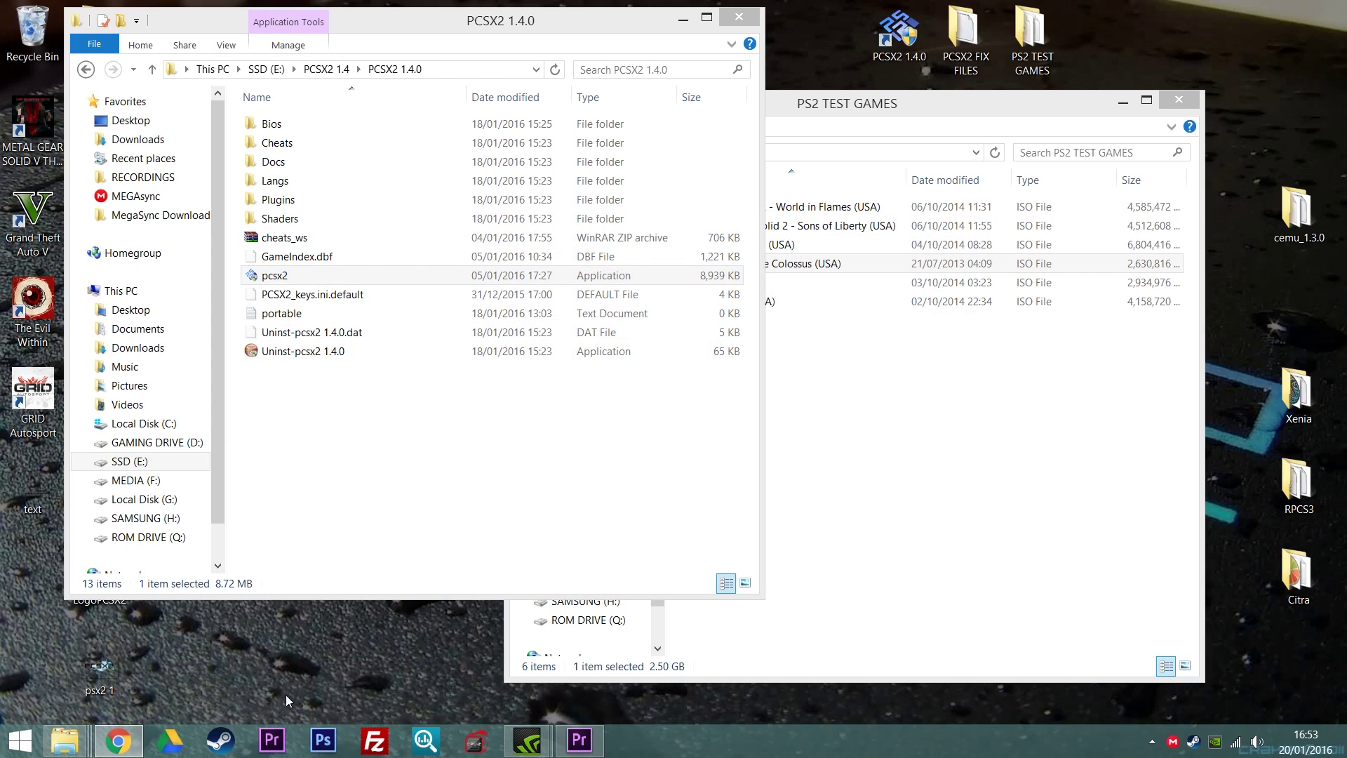
Switch to Chrome, search for "pcsx2 daily builds" in a new tab and open the Automated Pcsx2 builds page
left_click(125, 742)
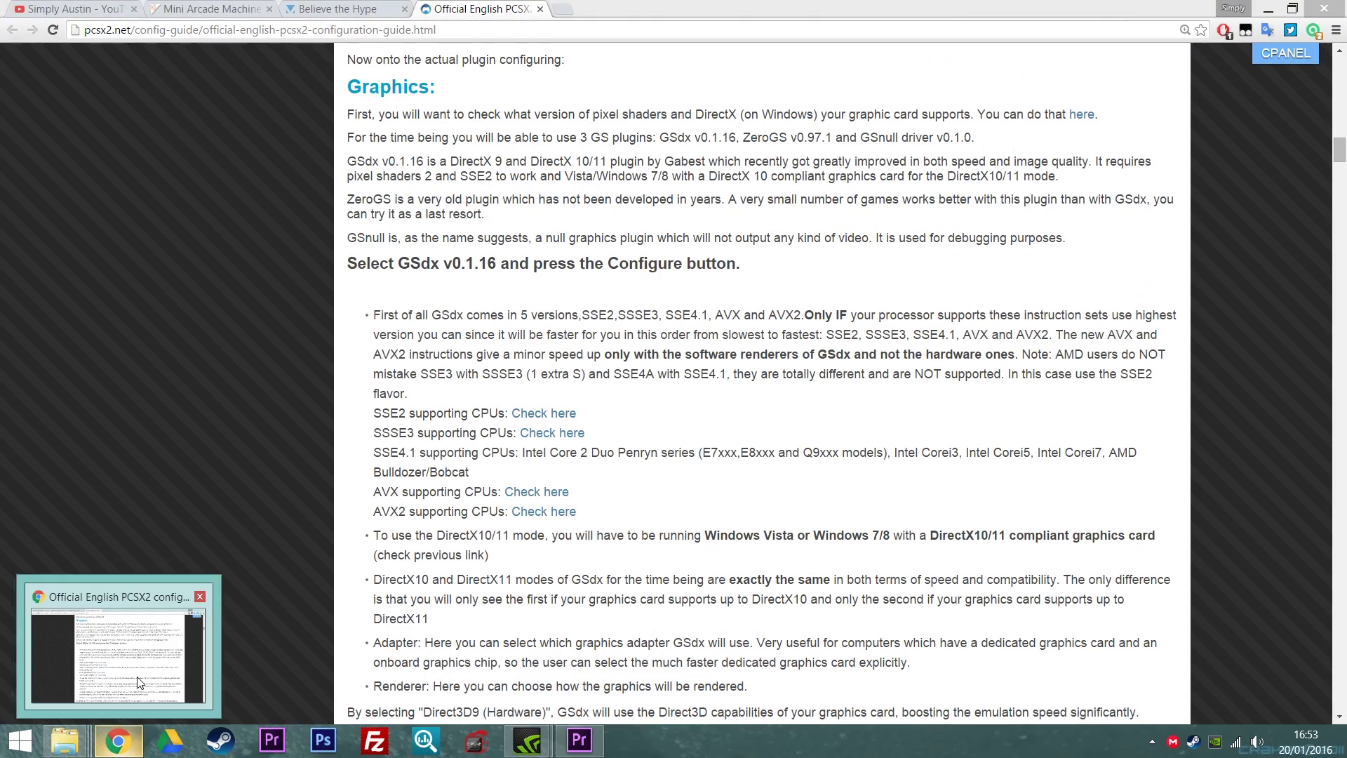
scroll(1012, 408, "up", 20)
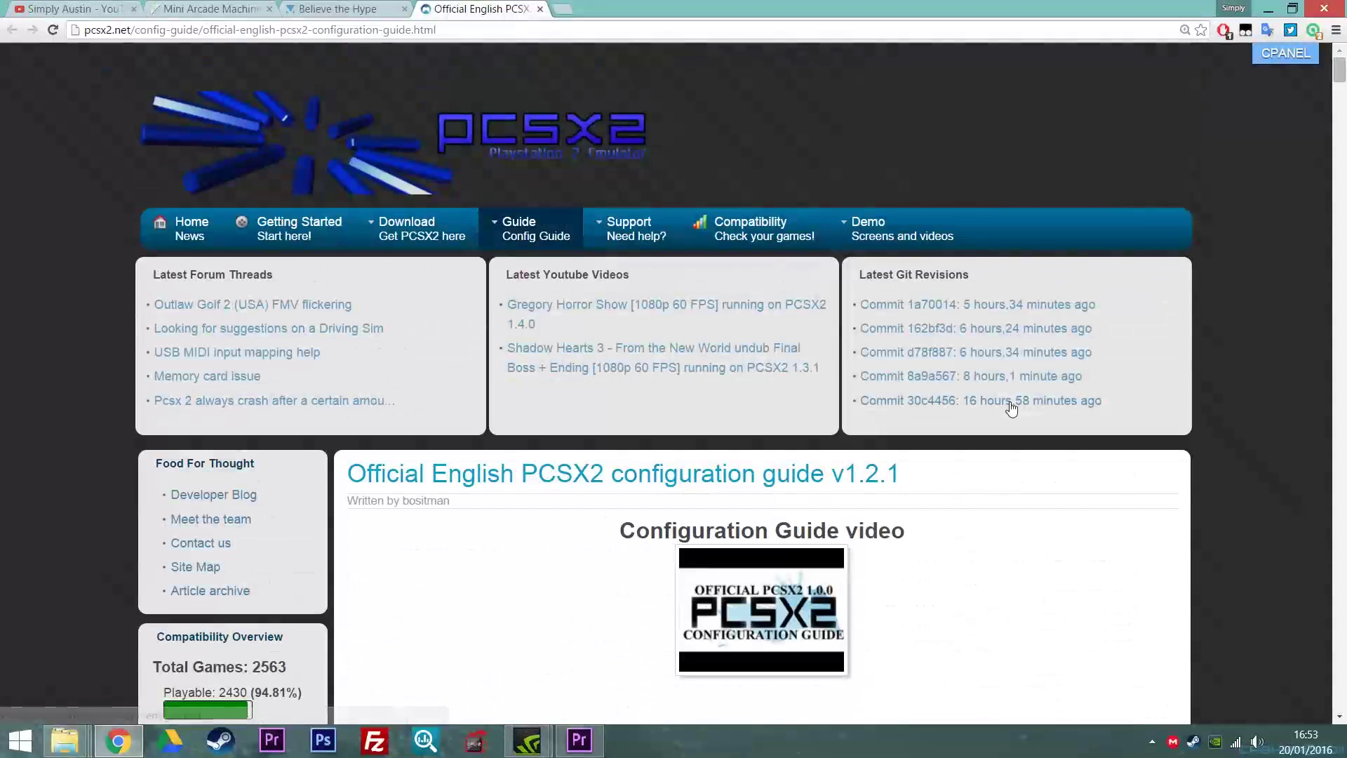
mouse_move(965, 233)
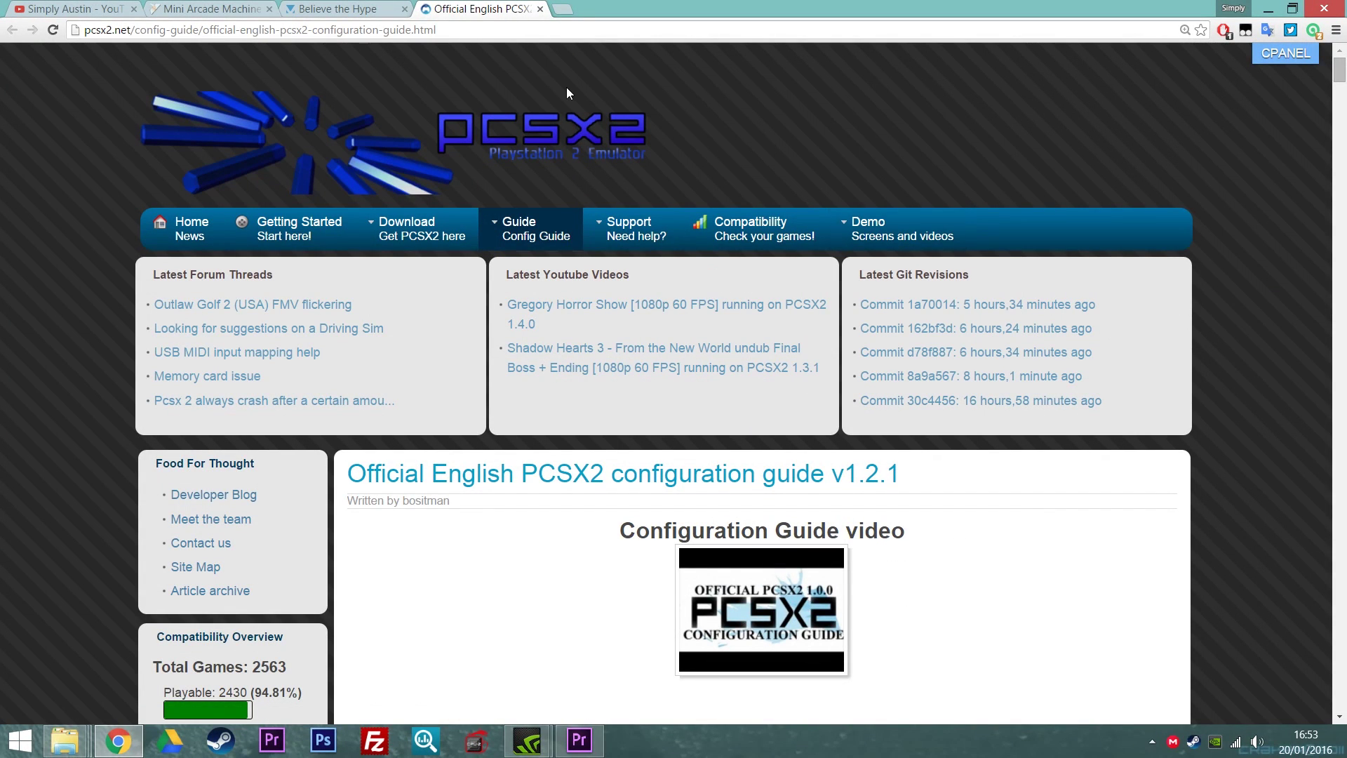
left_click(562, 9)
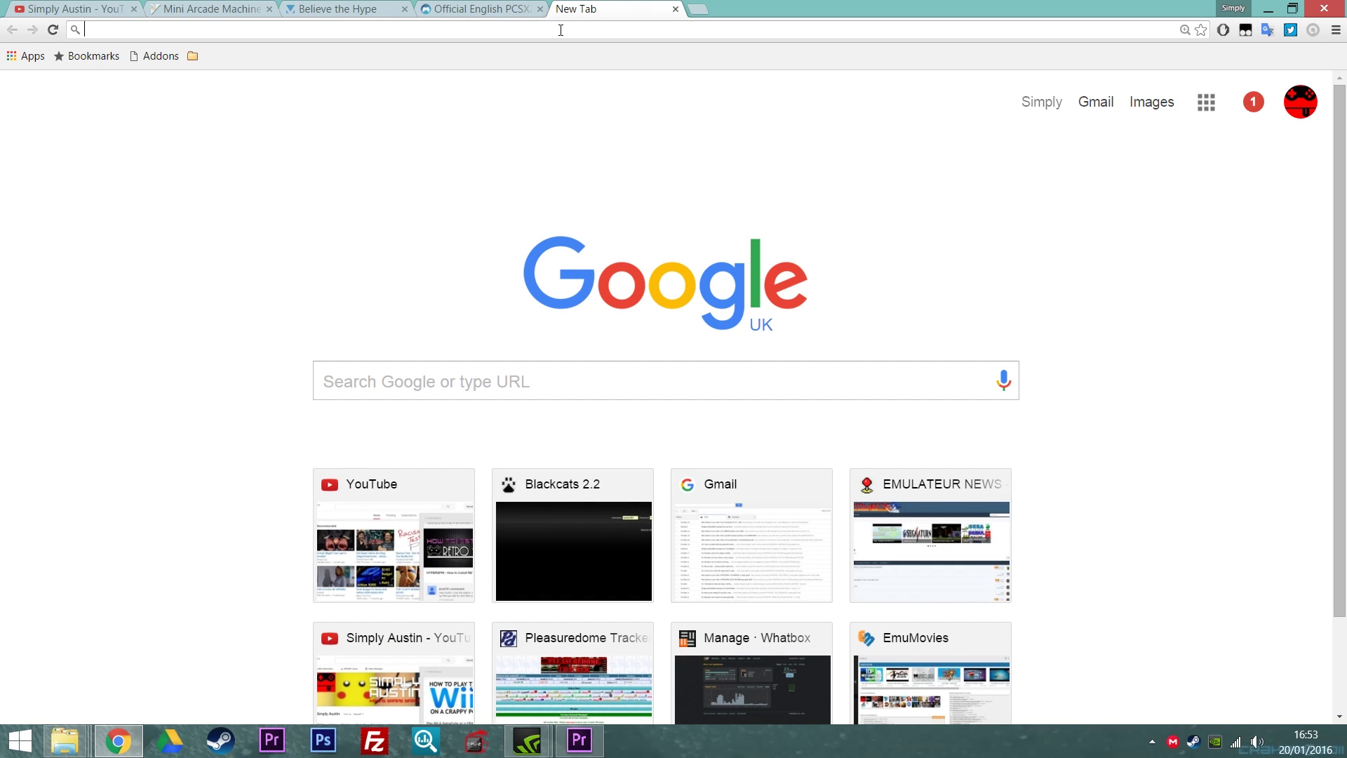
type("pcsx")
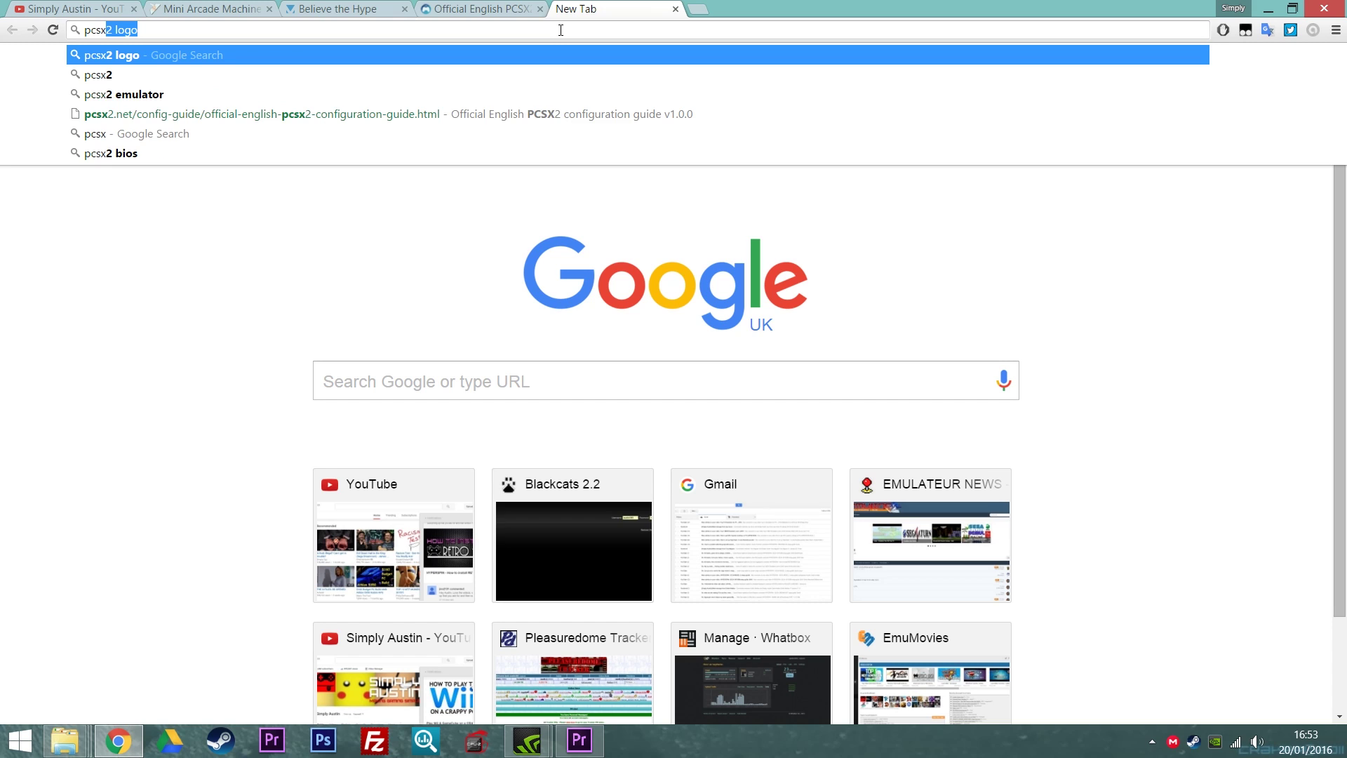
type("2 da")
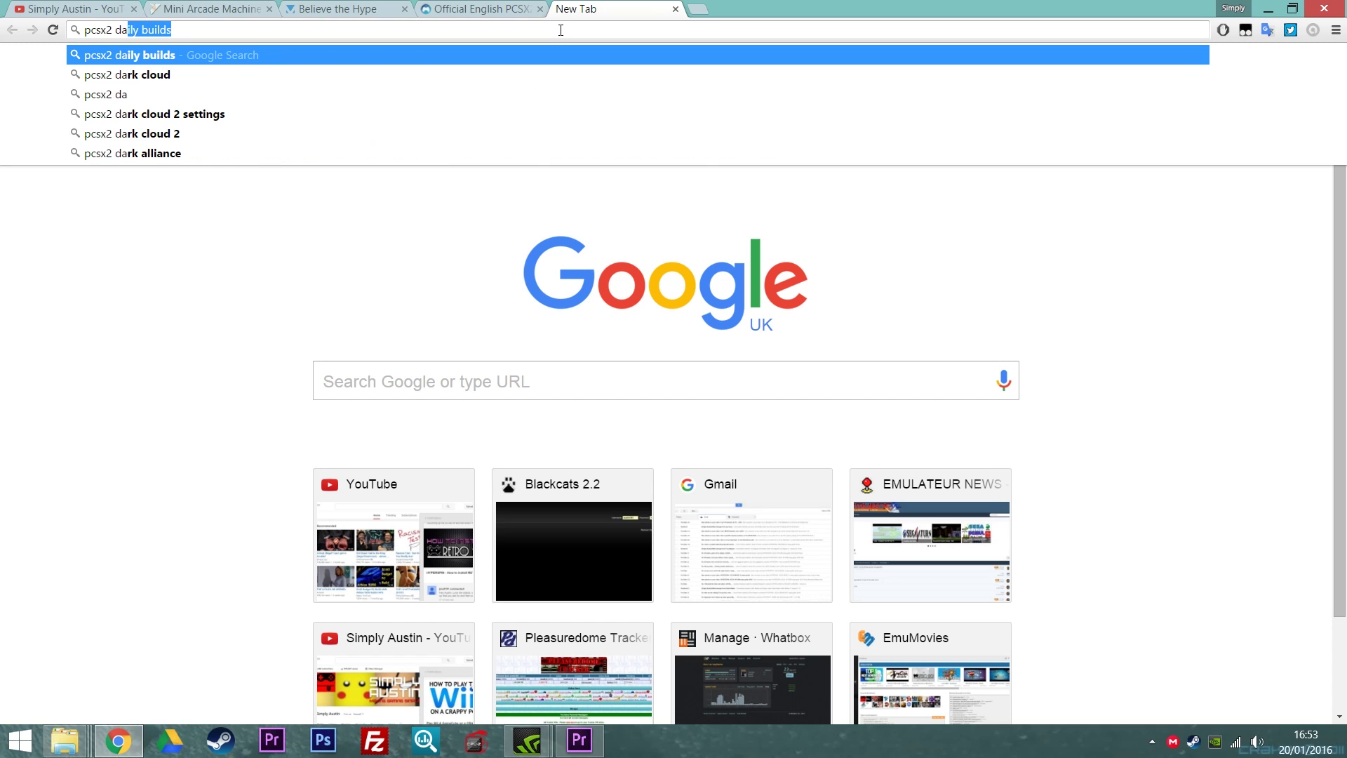
type("ily builds")
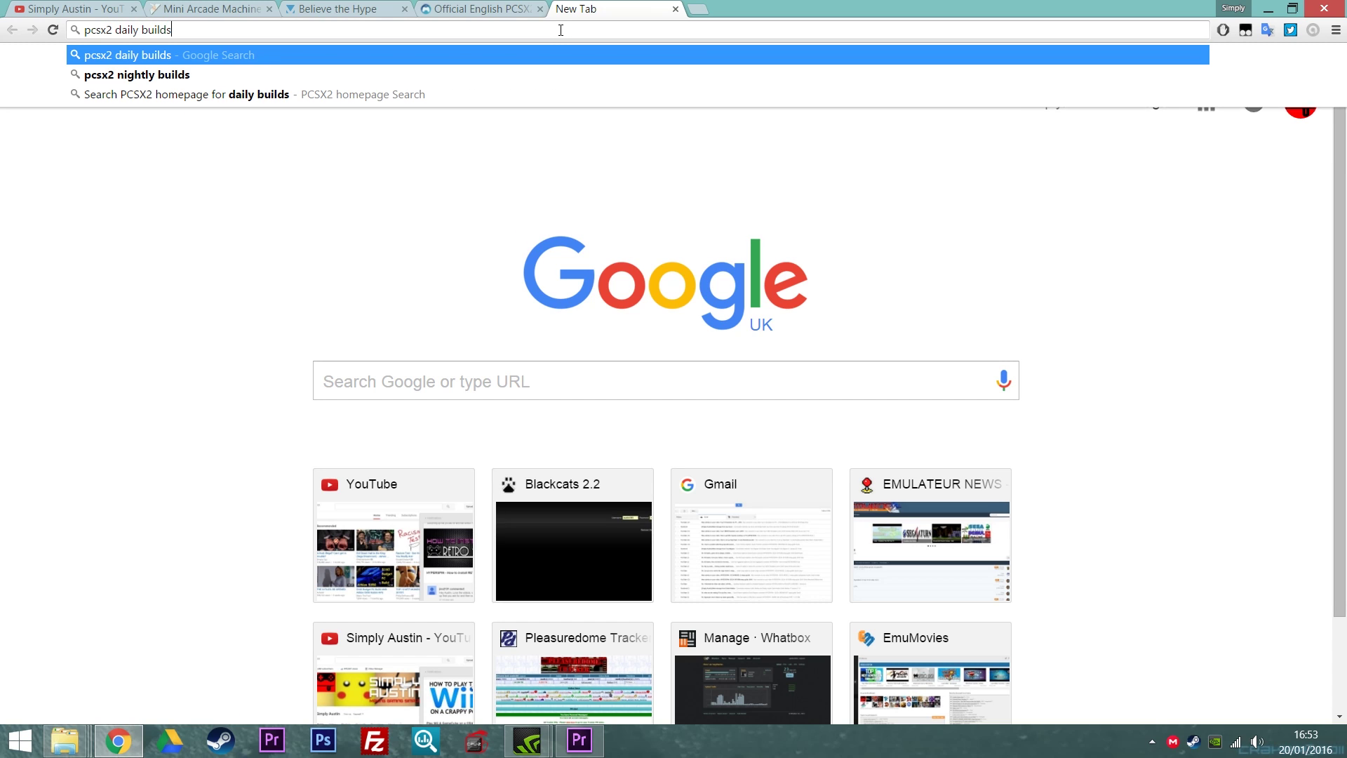
key("Return")
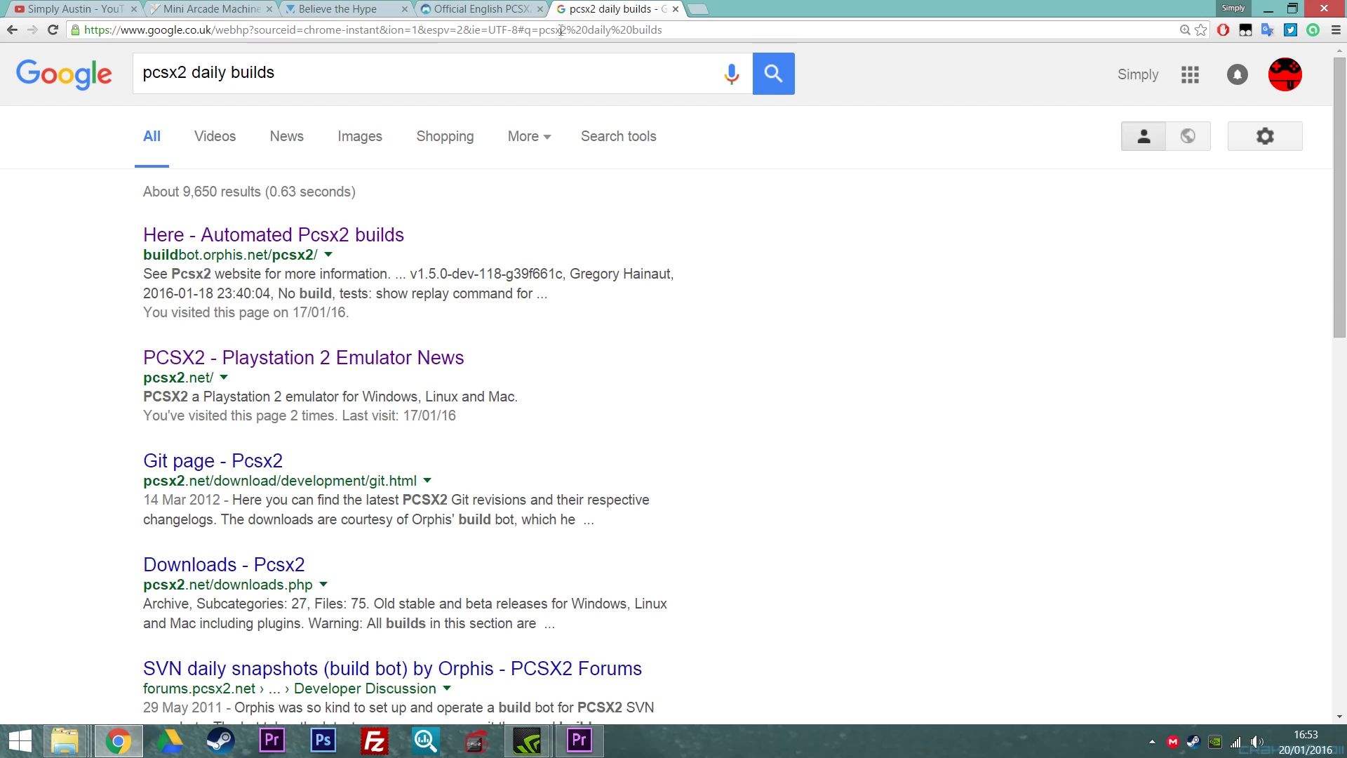
left_click(372, 238)
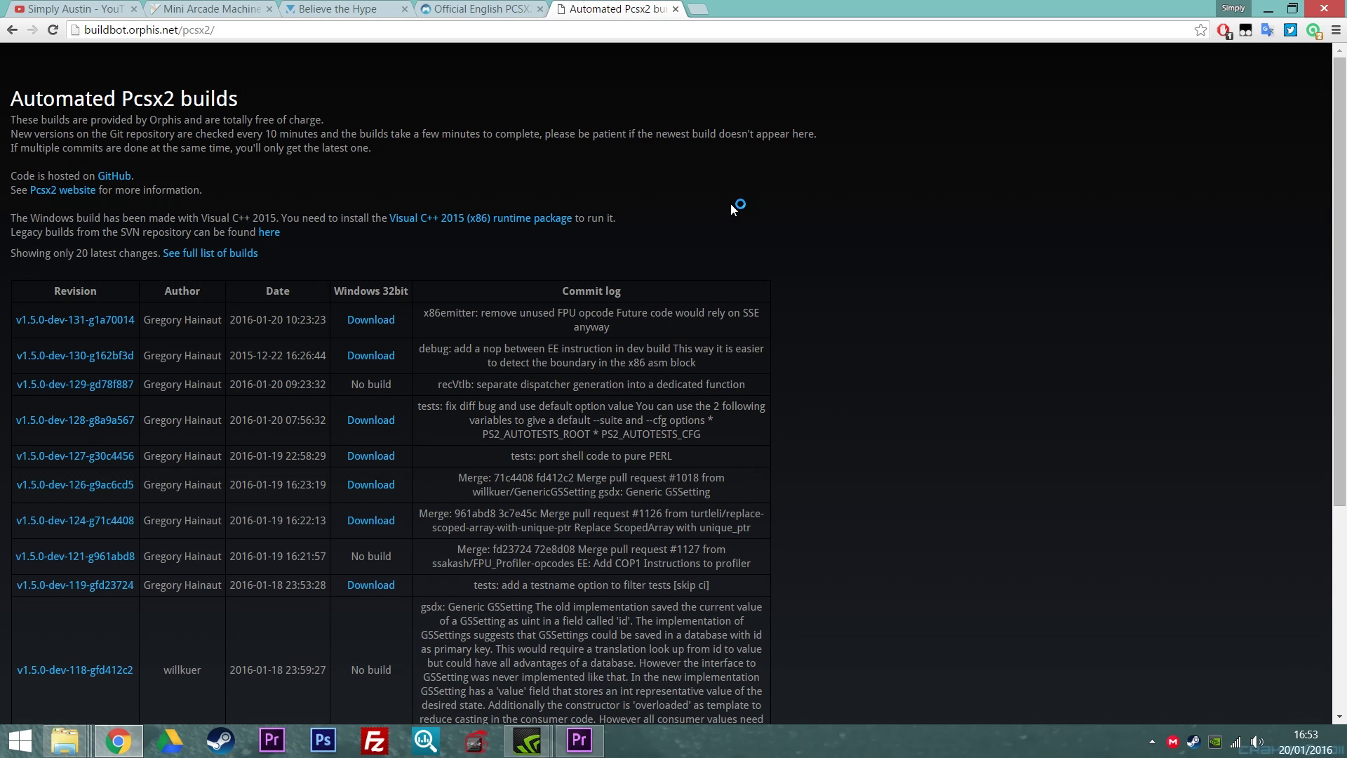
Return to the PCSX2 website and open its Git page for daily development builds
left_click(491, 9)
mouse_move(512, 218)
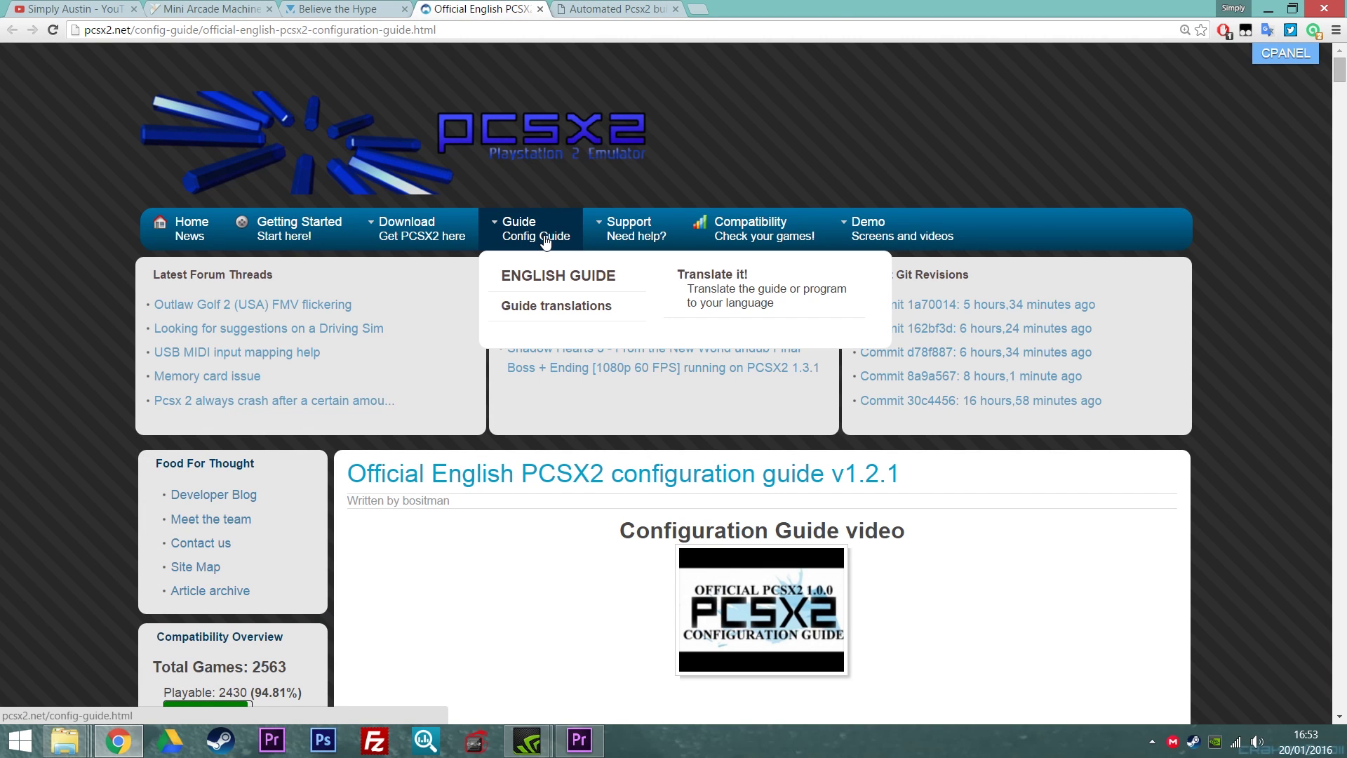
mouse_move(463, 235)
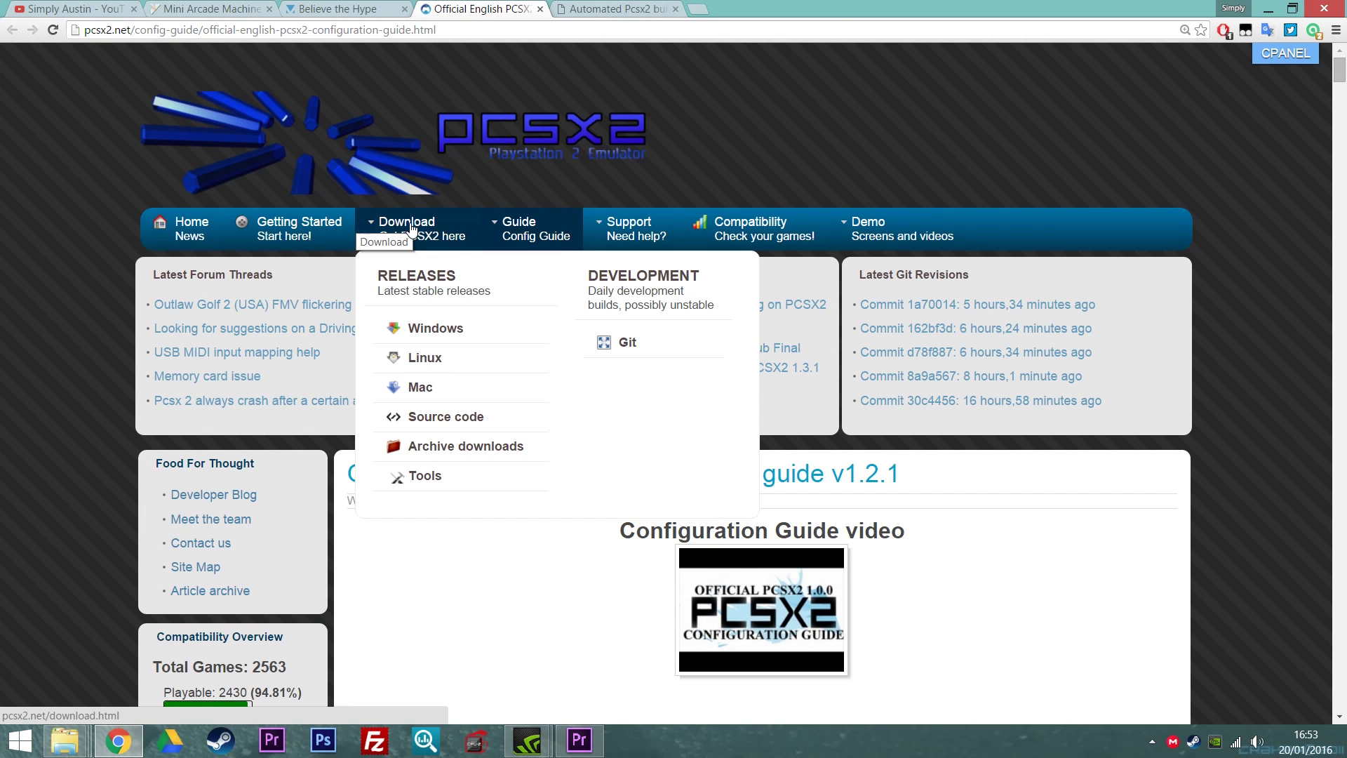
left_click(644, 344)
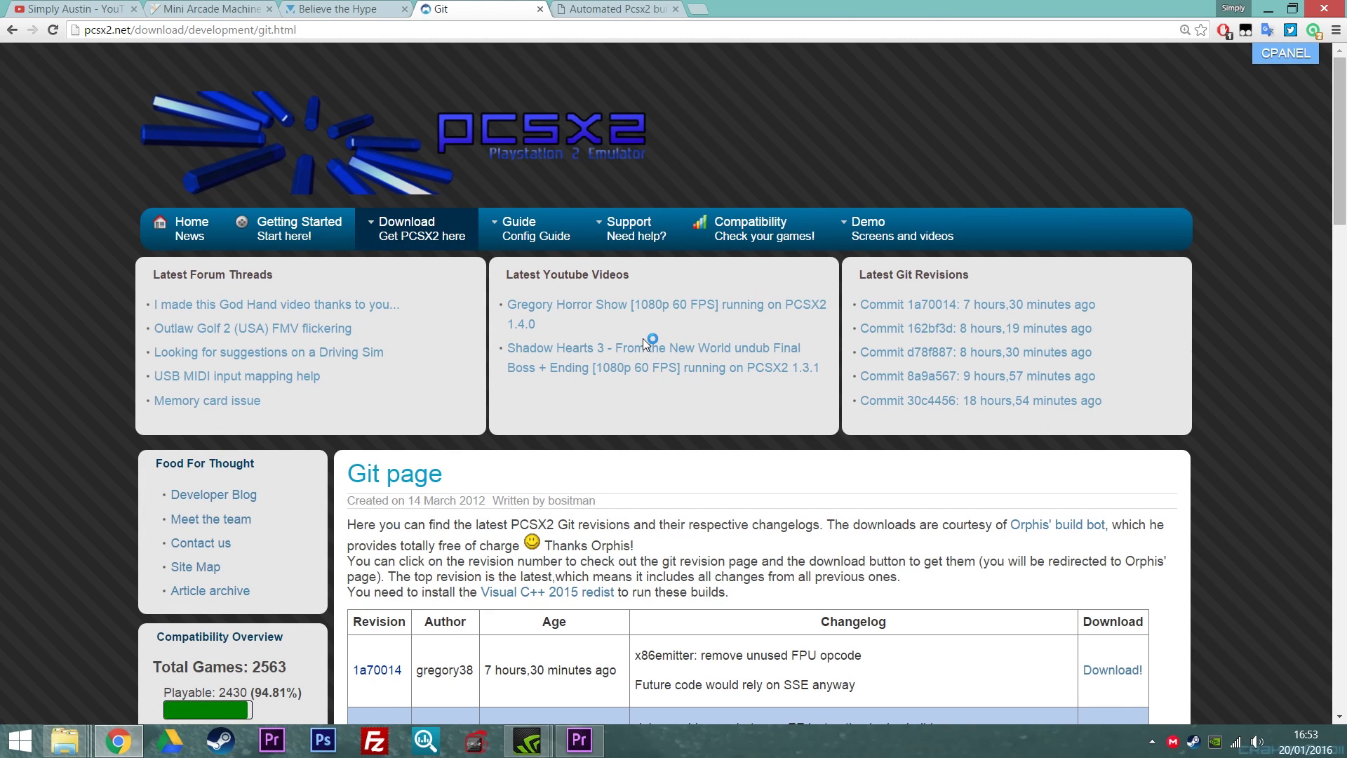
Examine the Git page's introduction and its table of development revisions, including the build ages, changelogs and download links
scroll(737, 453, "down", 7)
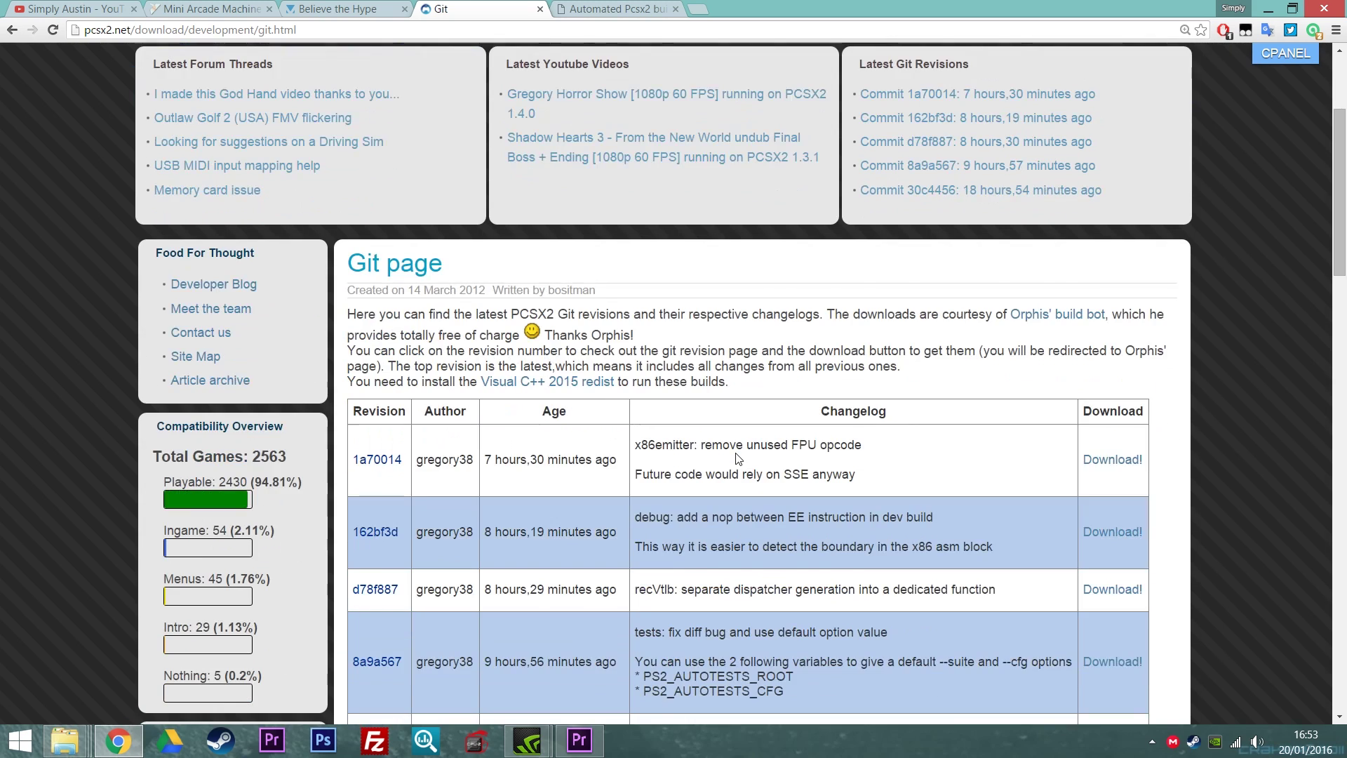
scroll(736, 452, "down", 1)
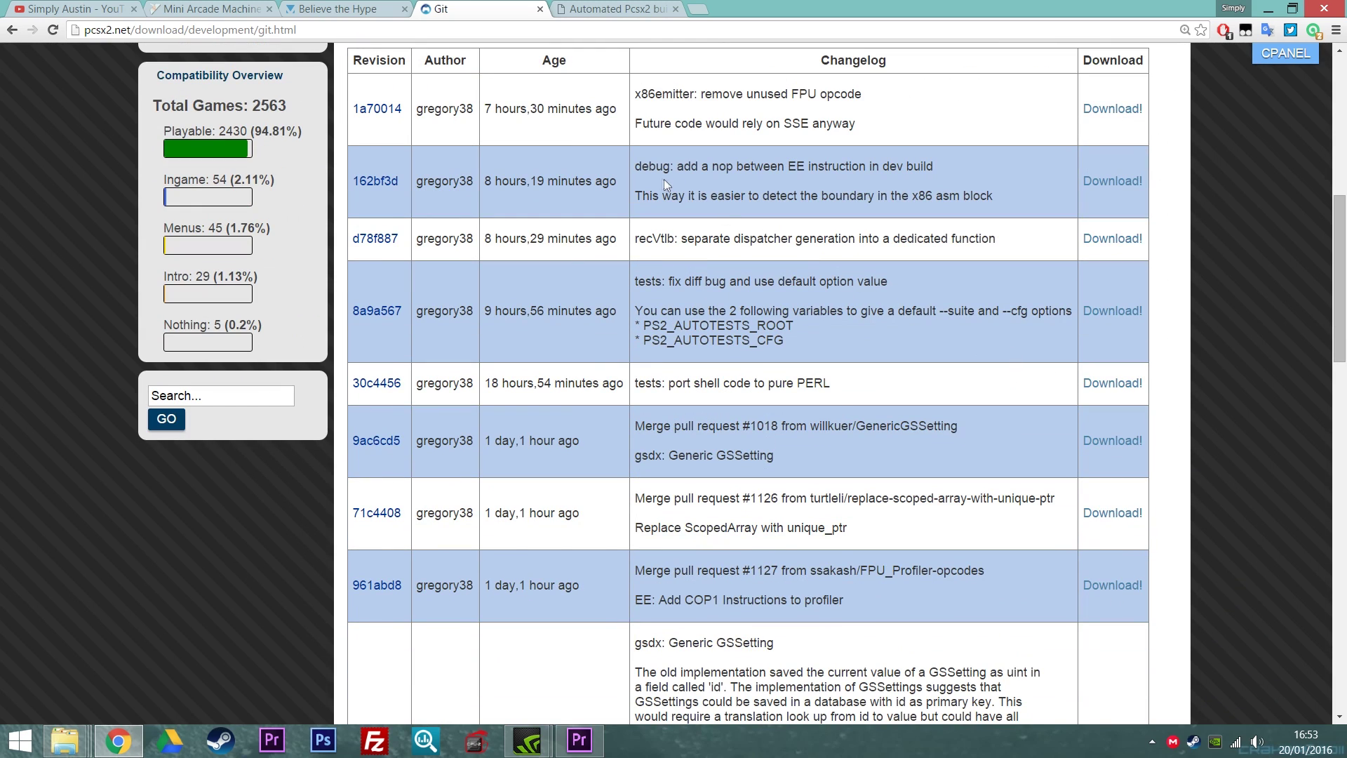
scroll(829, 148, "up", 3)
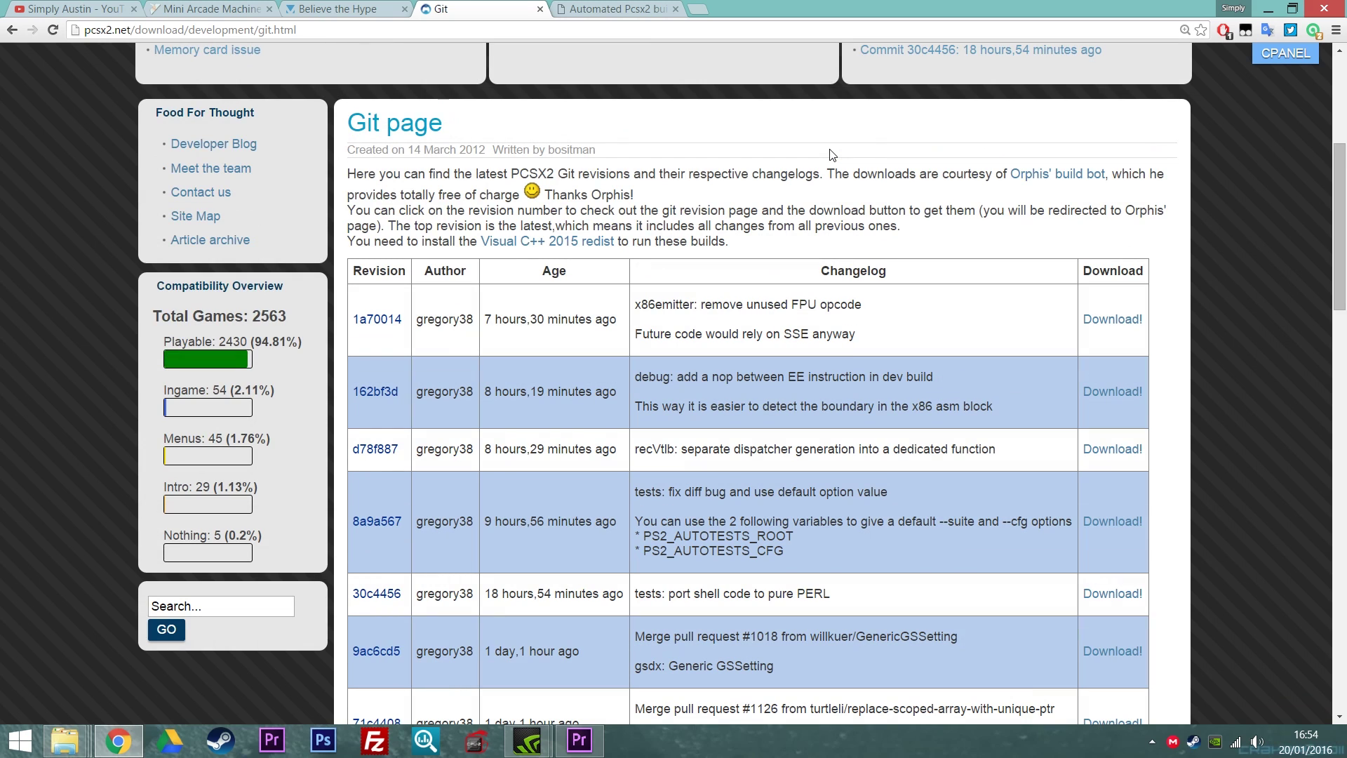
scroll(831, 154, "down", 5)
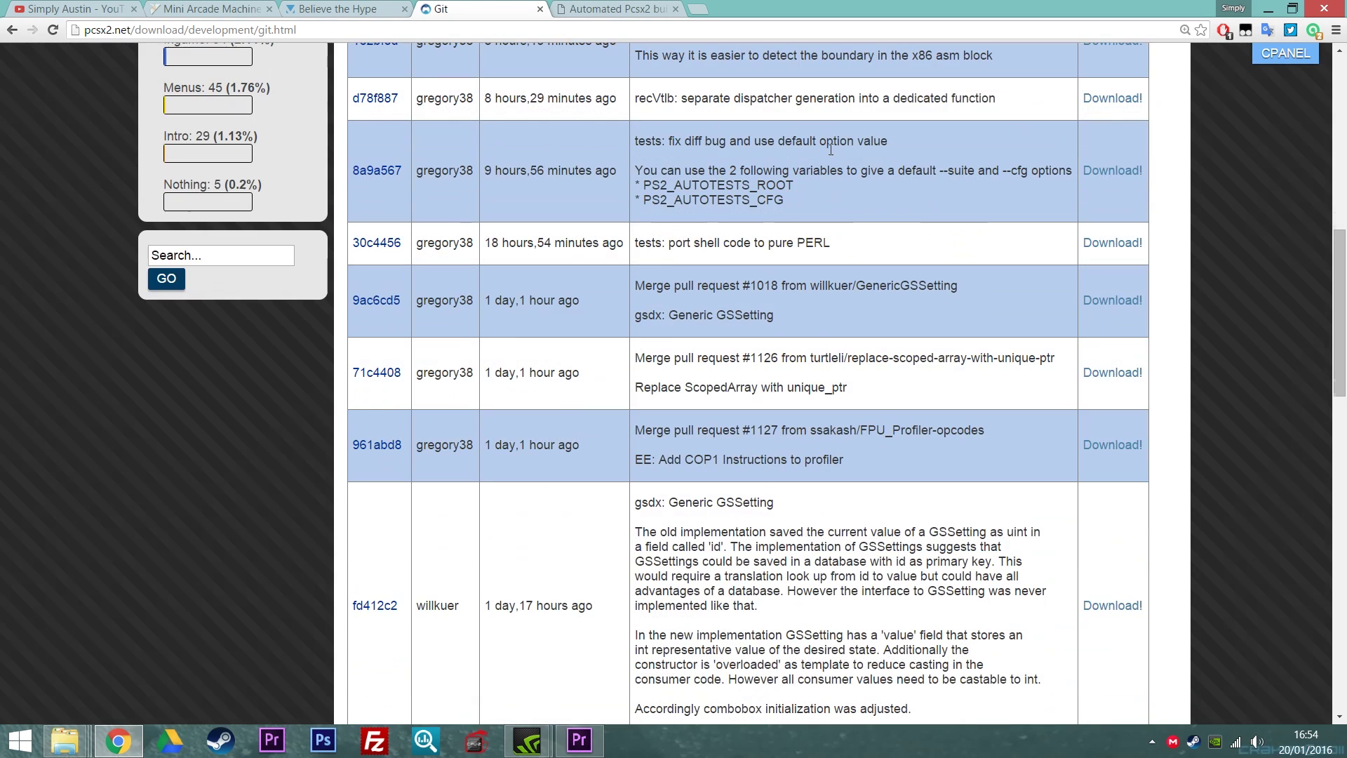
scroll(829, 149, "up", 6)
scroll(802, 157, "down", 3)
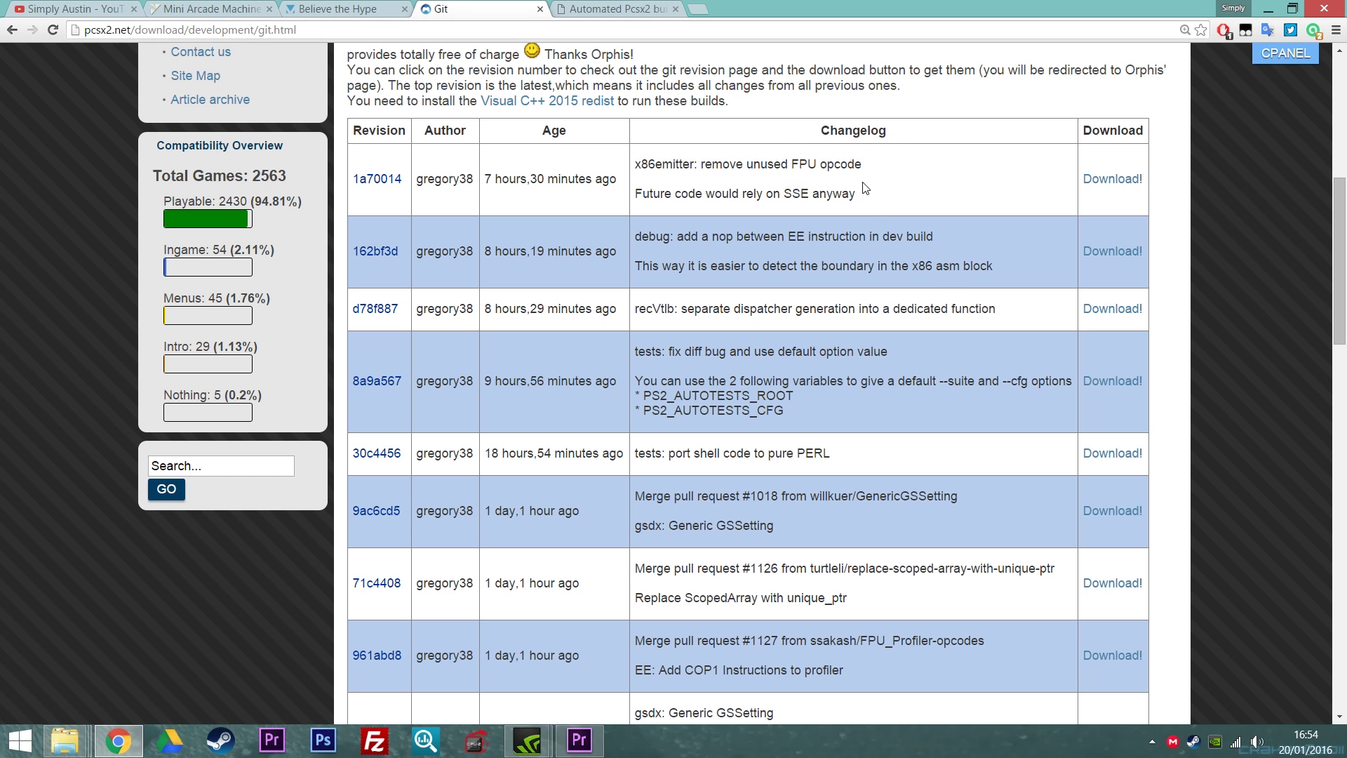
scroll(912, 263, "down", 7)
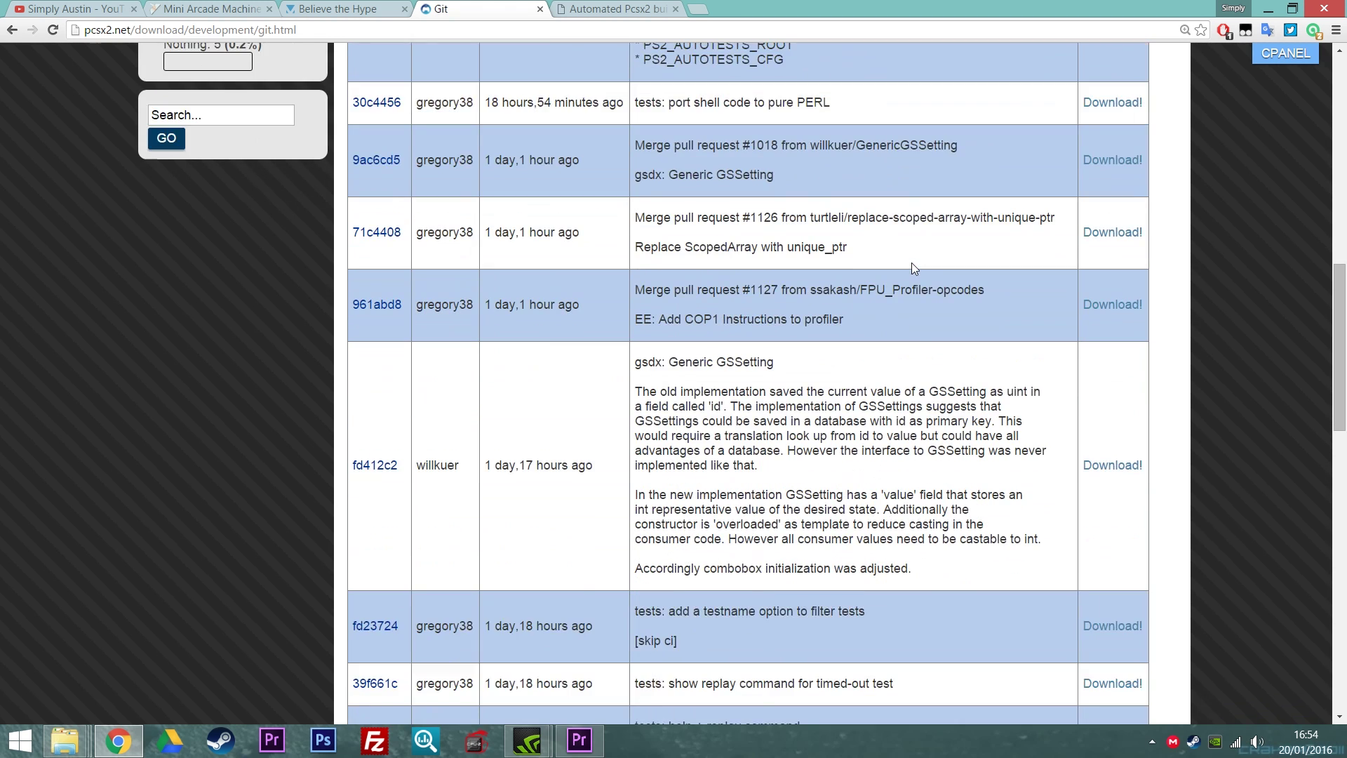
scroll(859, 324, "down", 4)
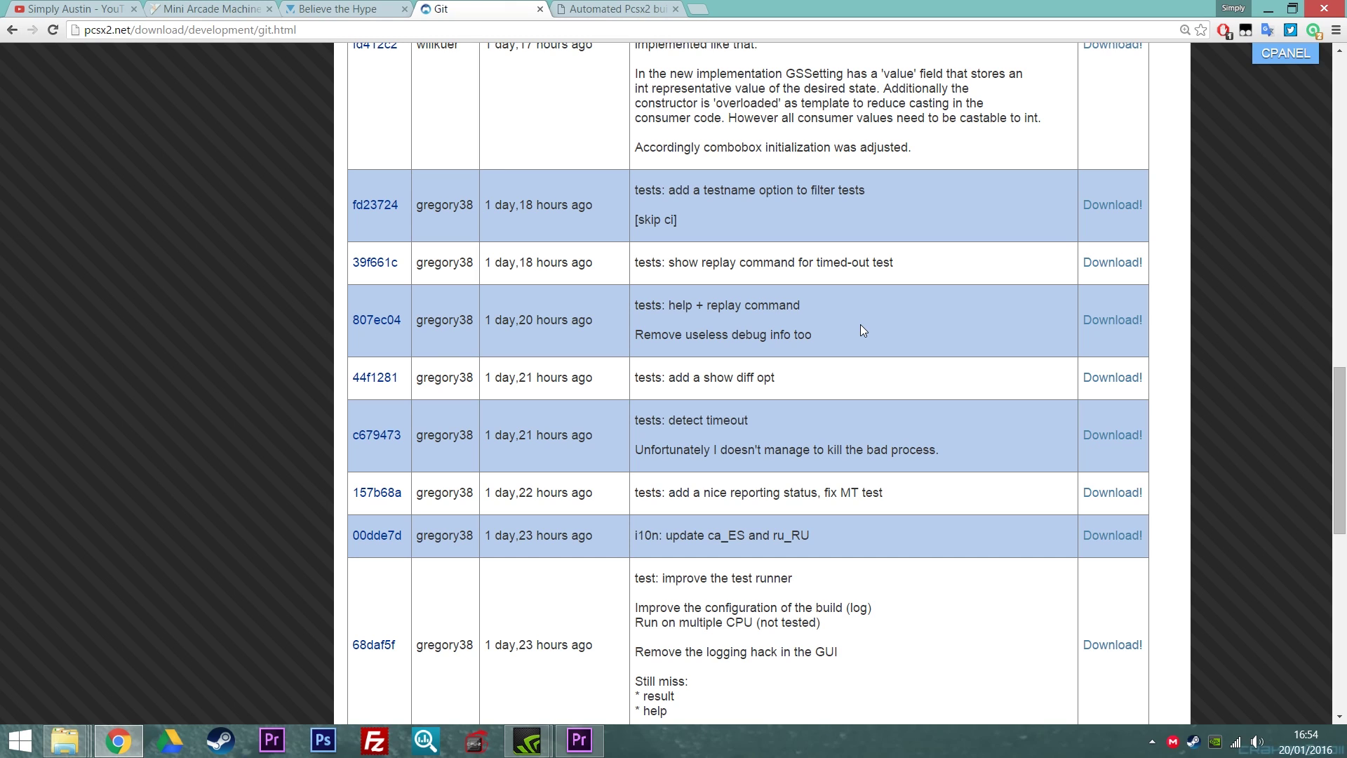
scroll(860, 324, "down", 9)
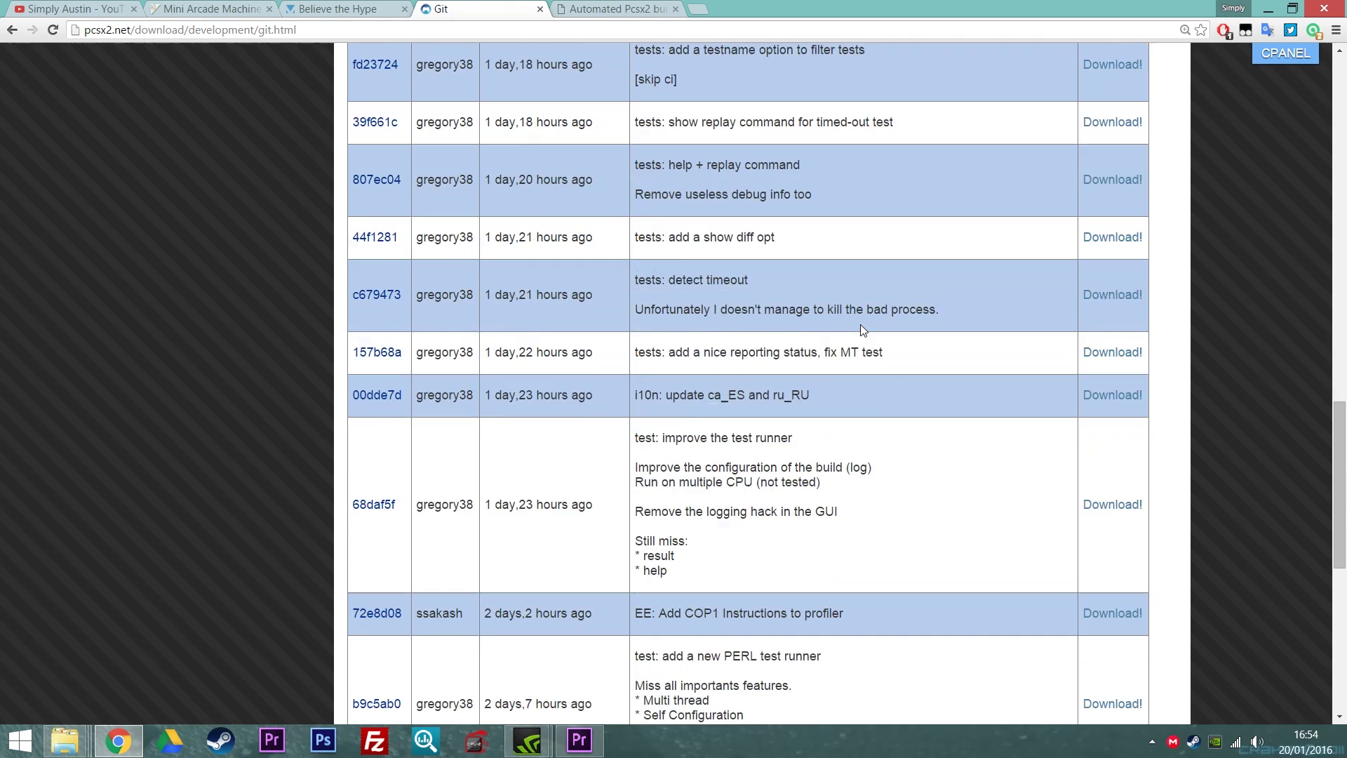
scroll(860, 324, "up", 8)
scroll(860, 324, "up", 7)
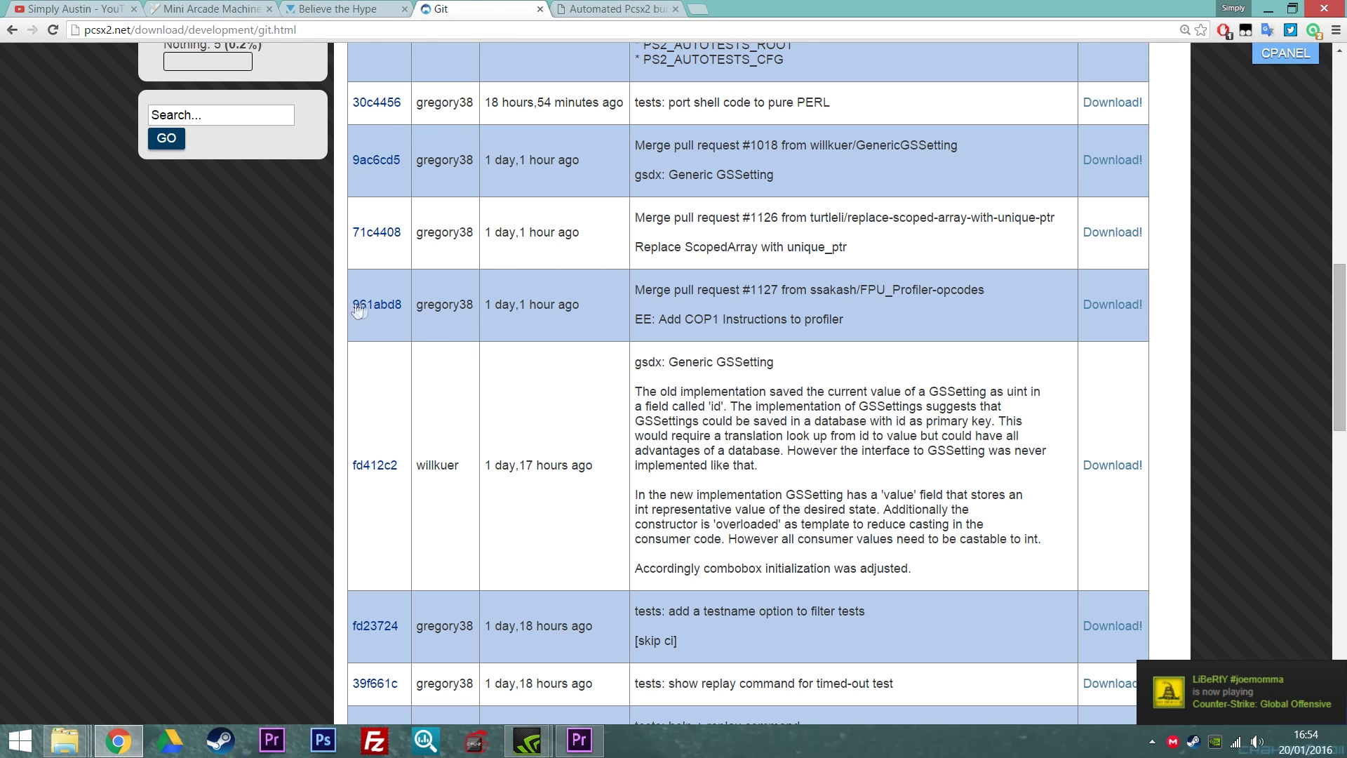
scroll(850, 339, "up", 4)
scroll(848, 335, "up", 7)
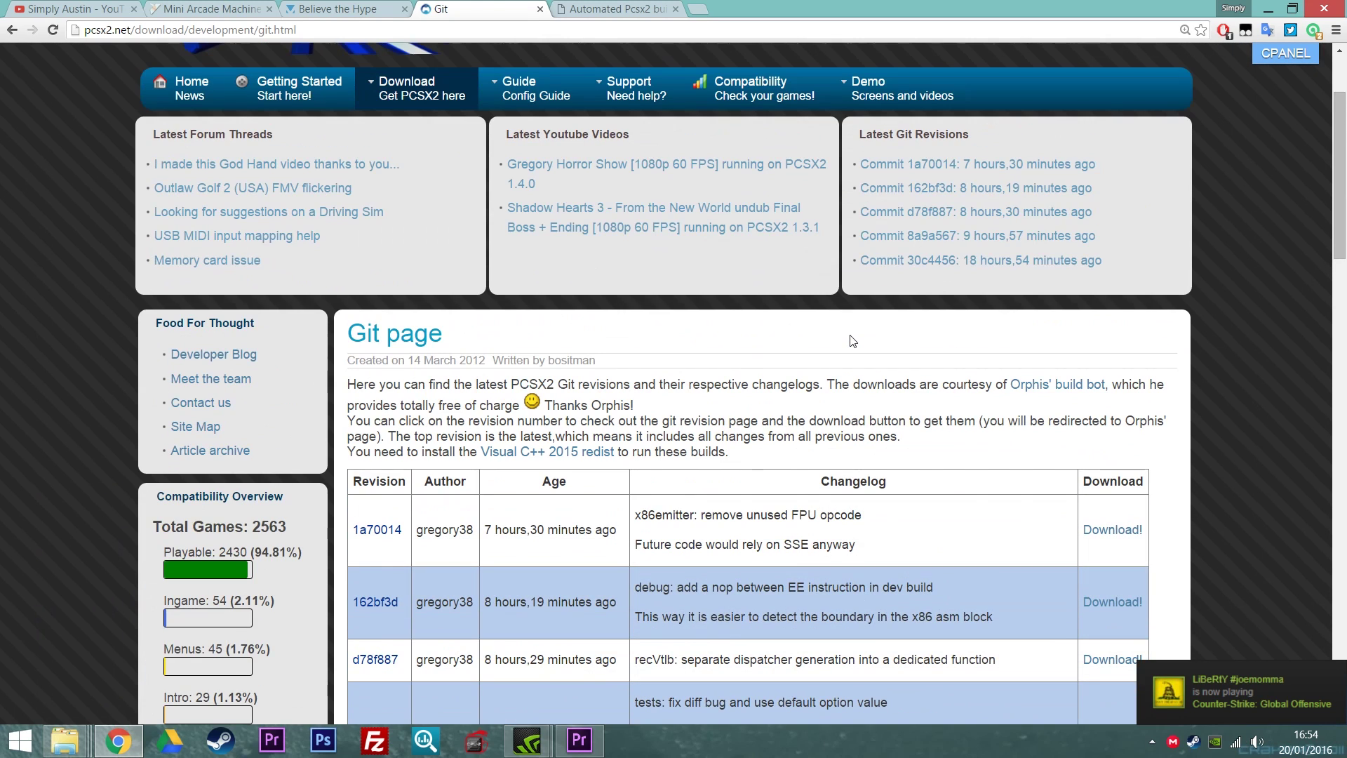
scroll(633, 360, "down", 4)
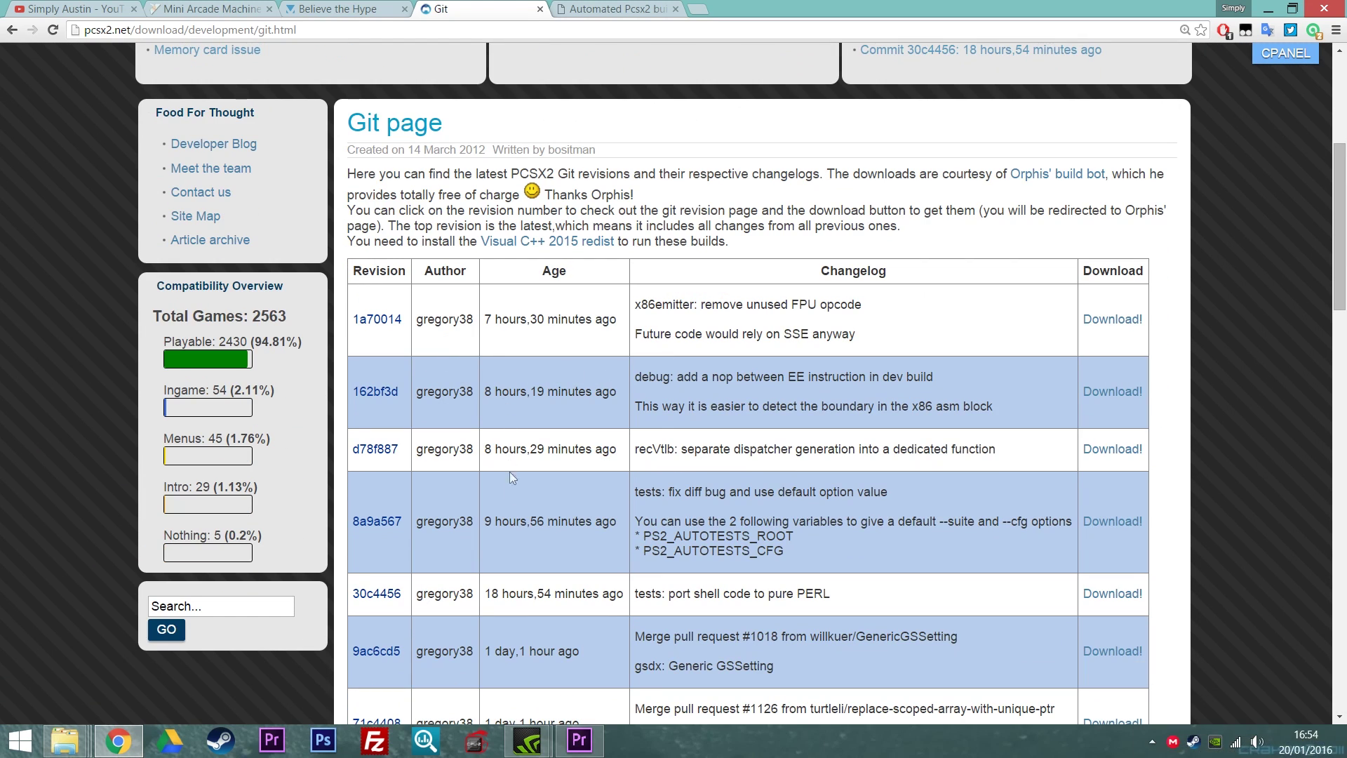
scroll(511, 487, "down", 4)
scroll(511, 491, "down", 3)
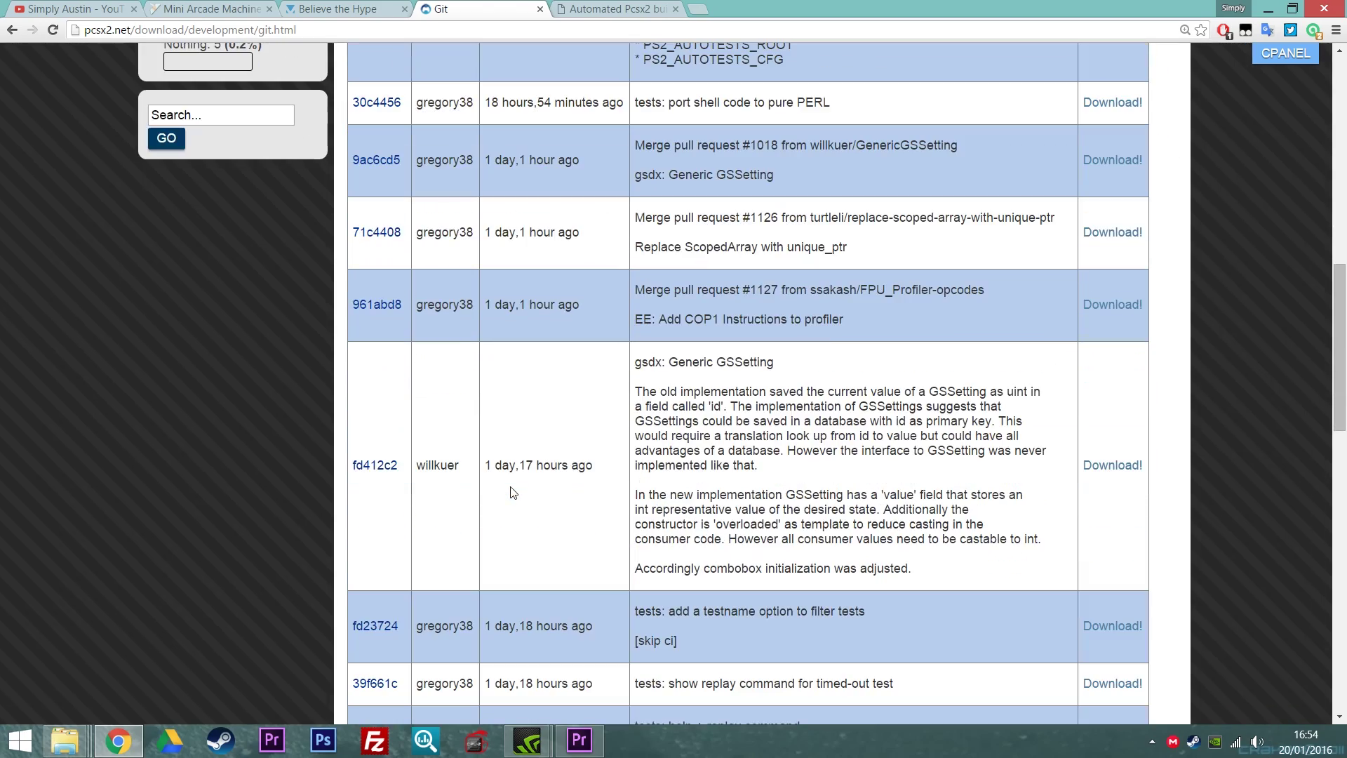
scroll(511, 492, "up", 11)
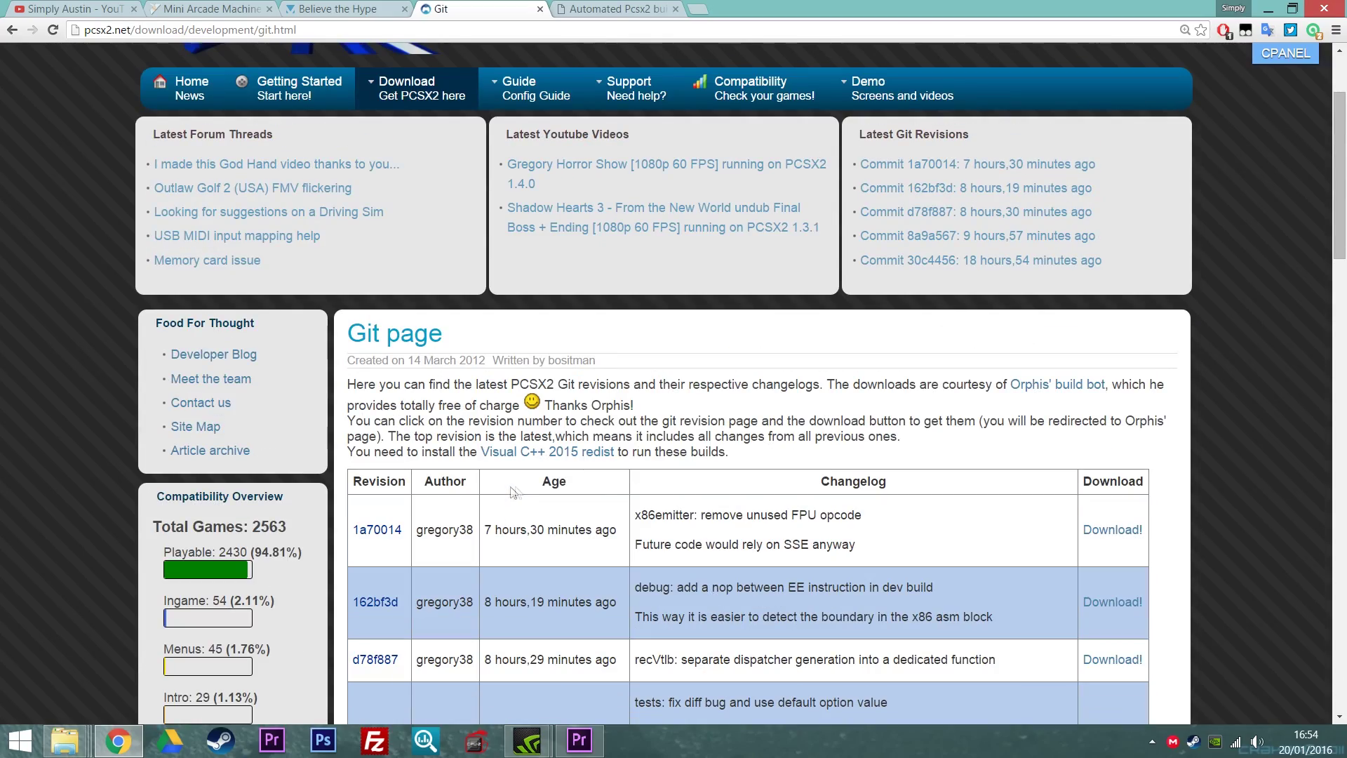
scroll(827, 488, "down", 6)
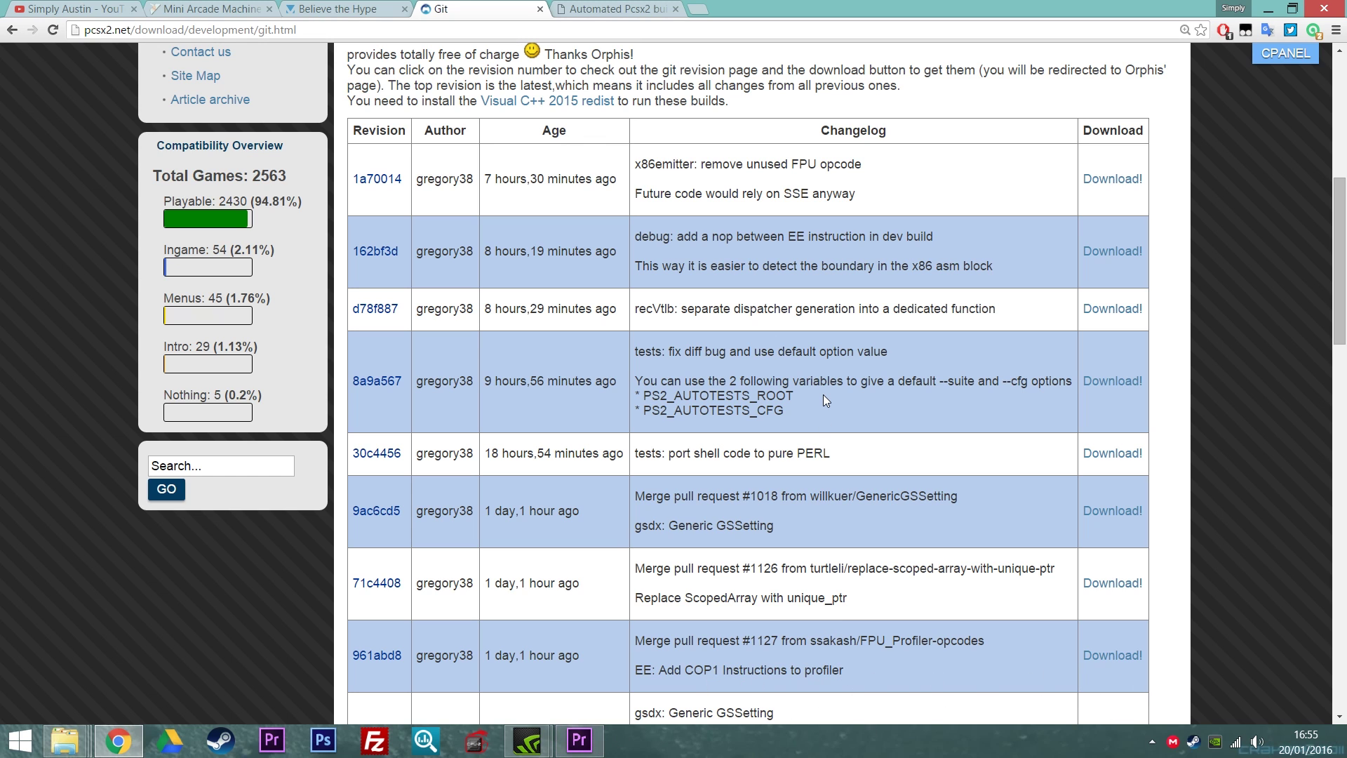
scroll(823, 394, "down", 7)
scroll(824, 394, "up", 4)
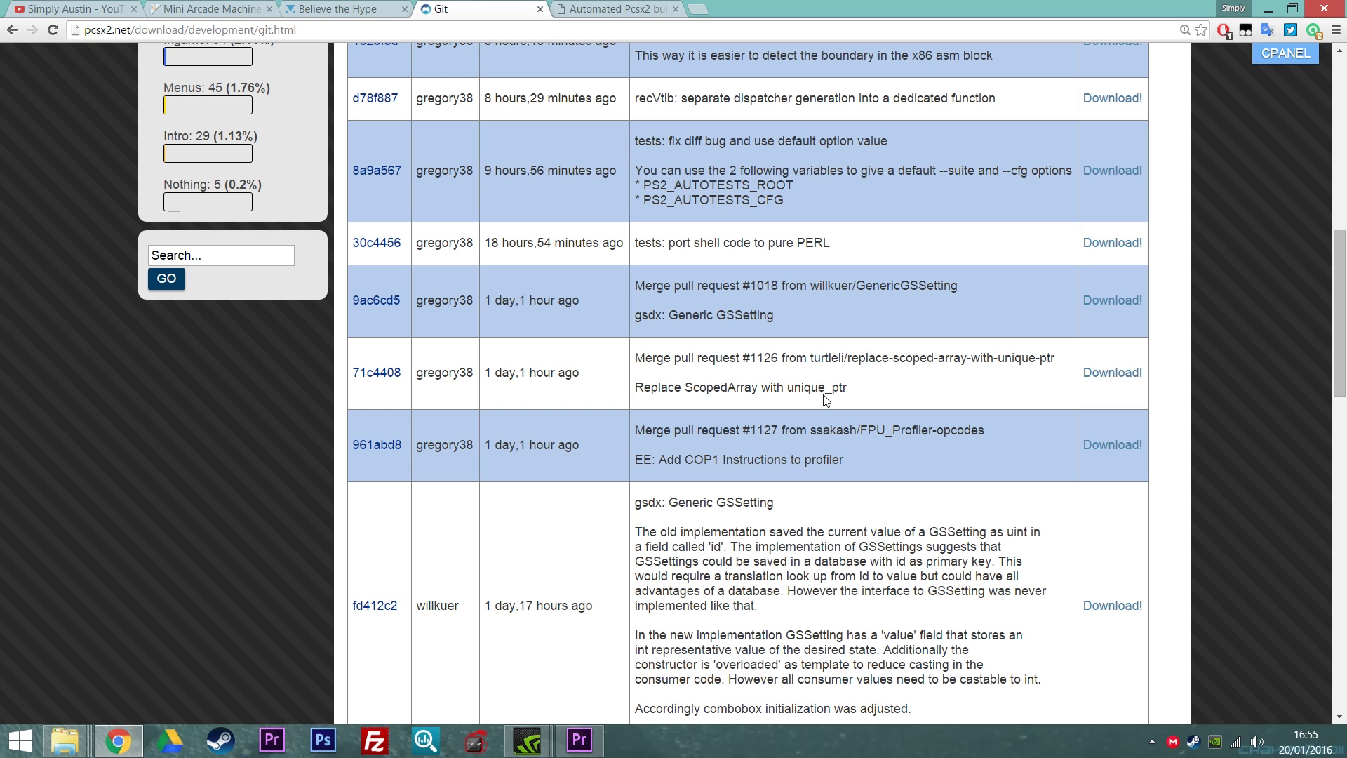
Switch to the open Automated Pcsx2 builds page and look through its list of revisions, dates and Windows downloads
left_click(589, 10)
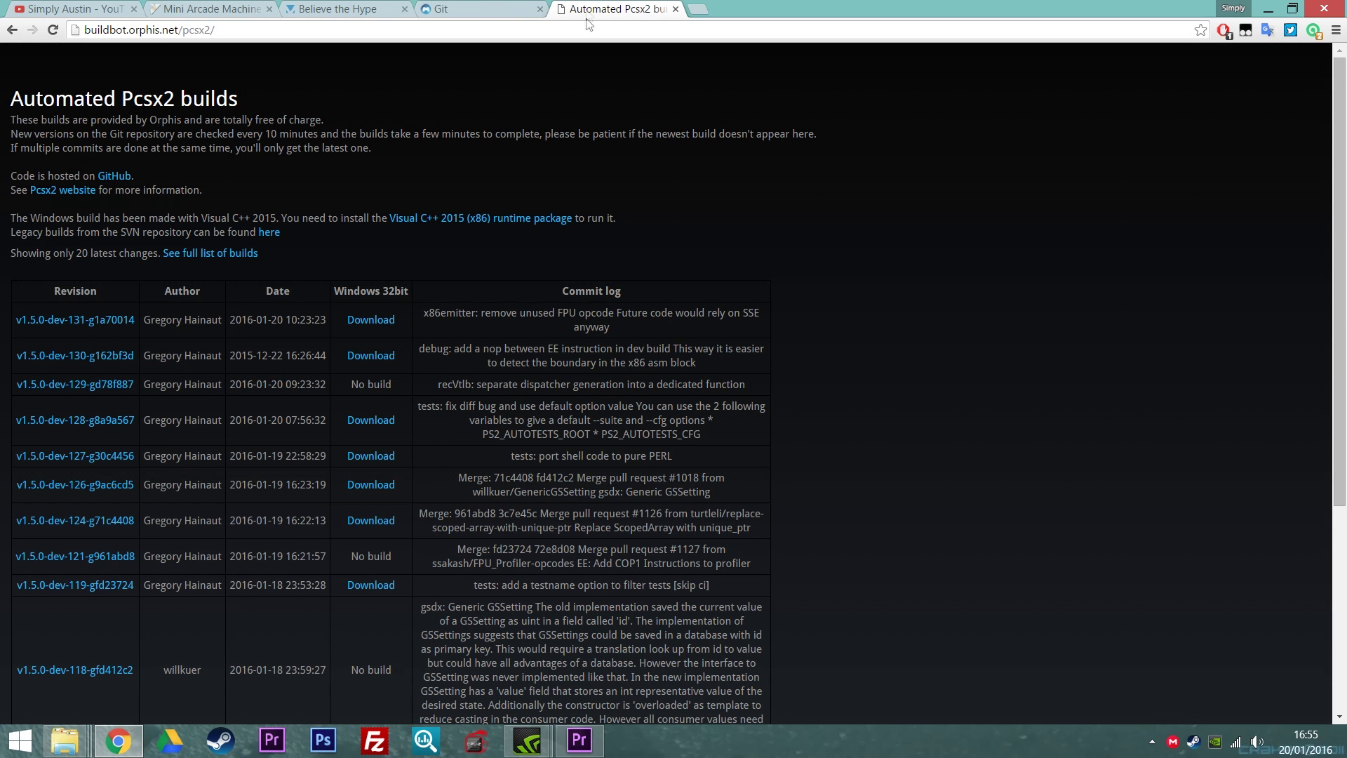
scroll(568, 269, "down", 4)
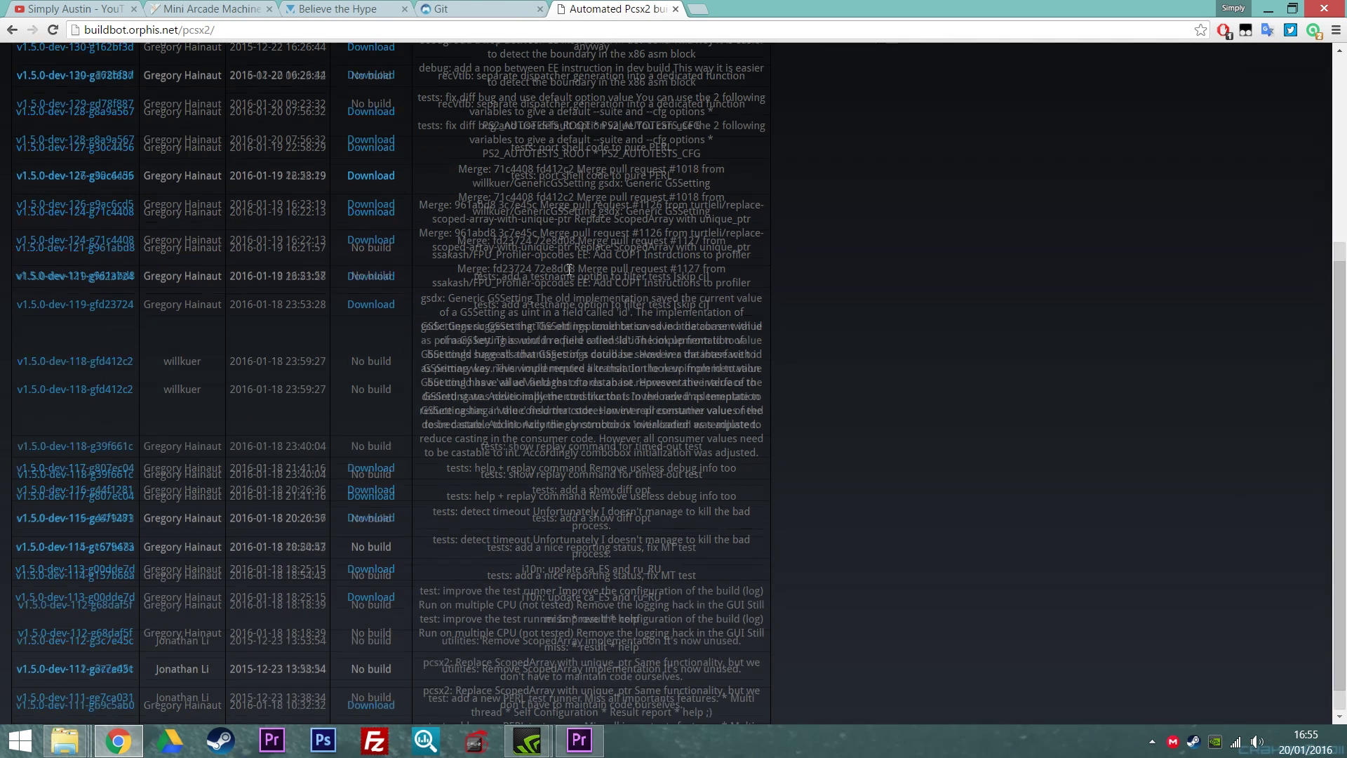
scroll(568, 269, "up", 4)
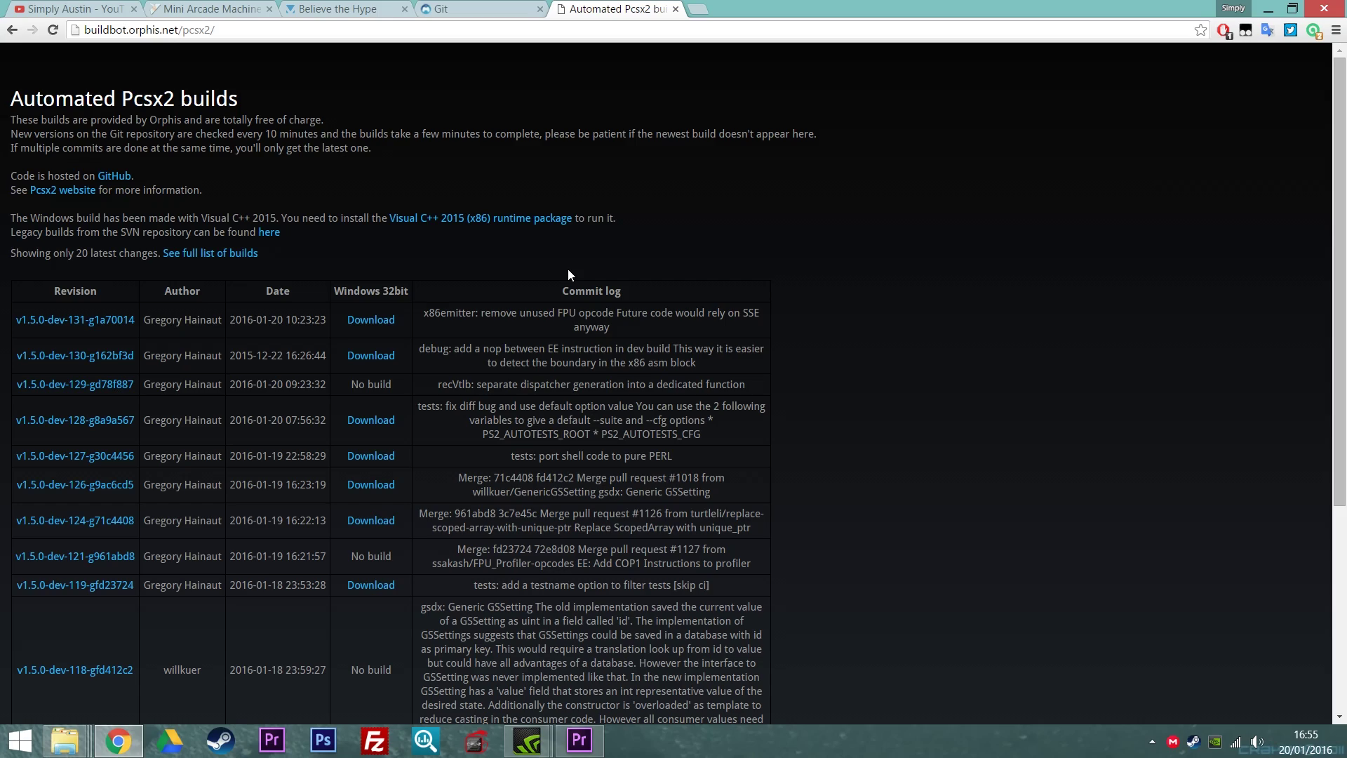
Return to the PCSX2 Git page, look over the revision table again and finish at the page header
left_click(470, 3)
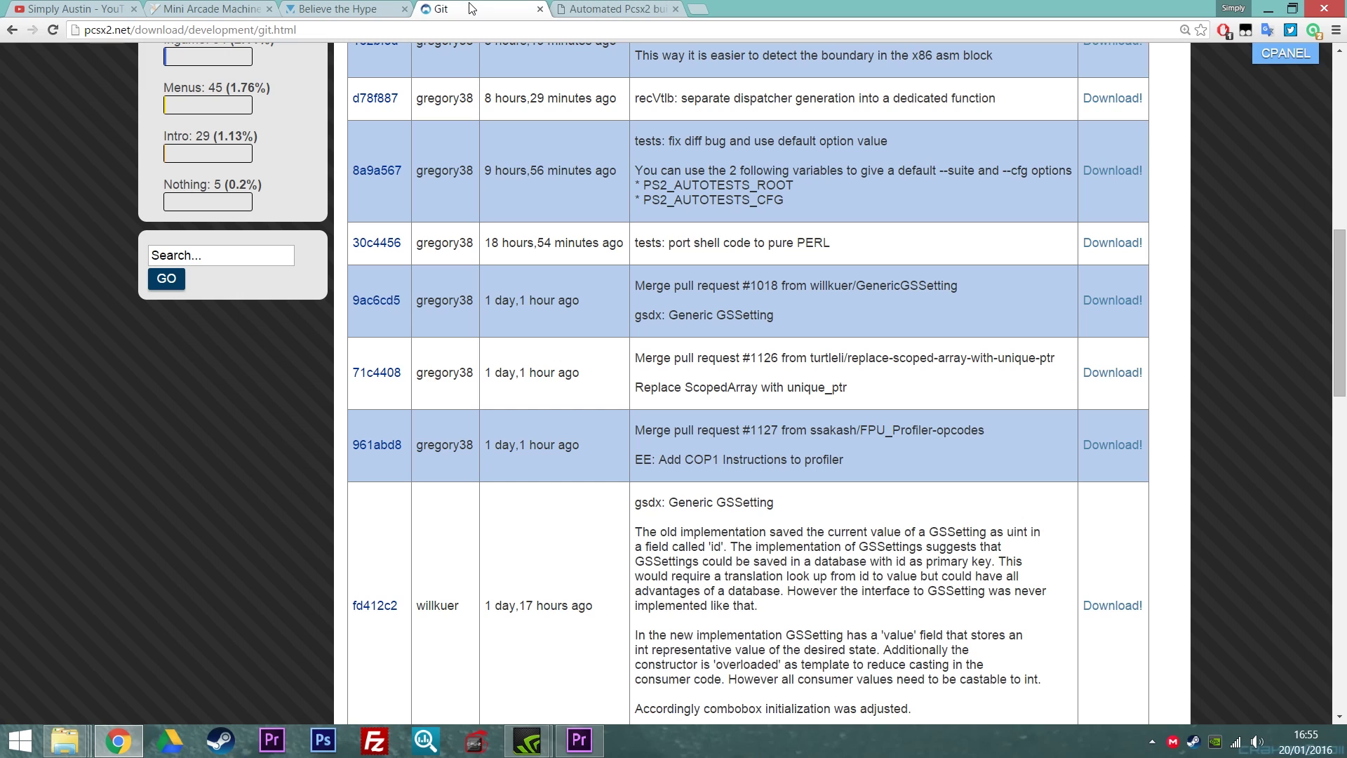
scroll(549, 362, "down", 5)
scroll(550, 361, "up", 15)
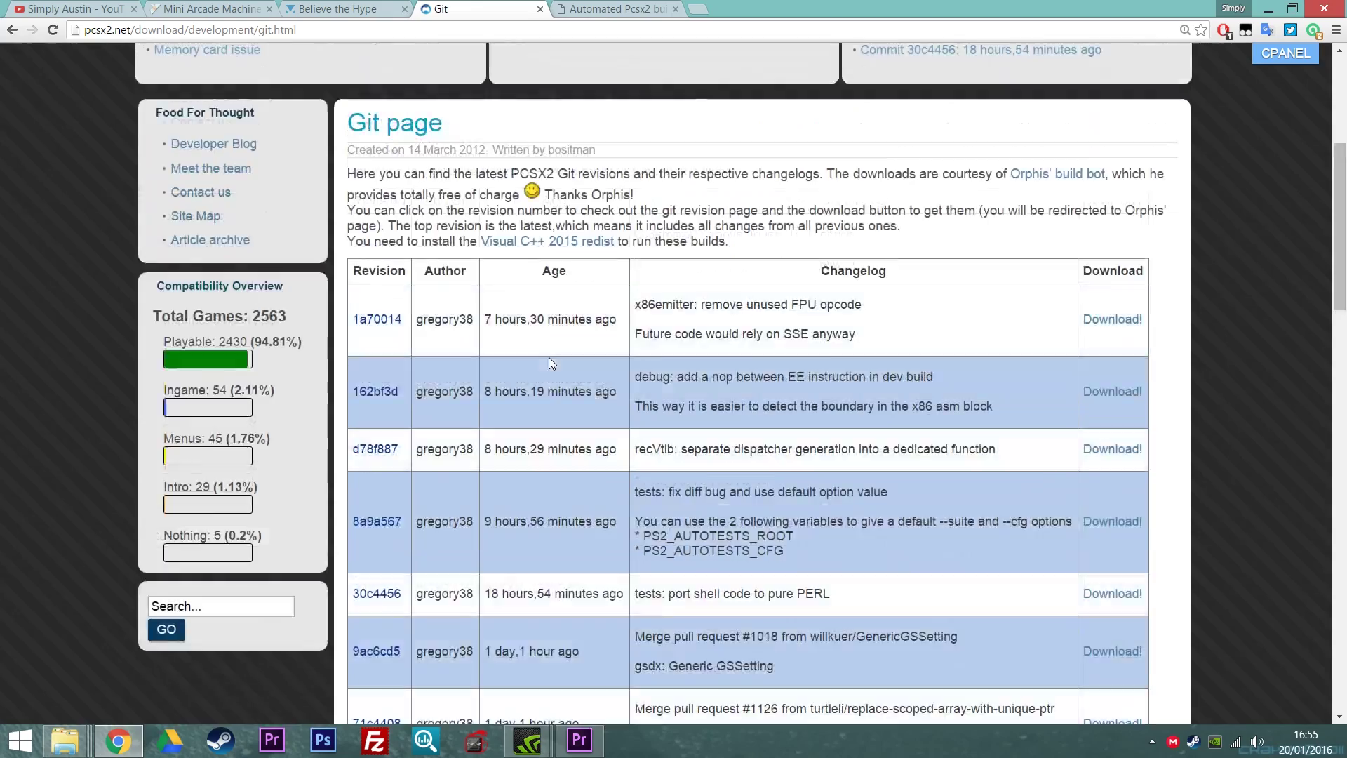
scroll(805, 380, "down", 7)
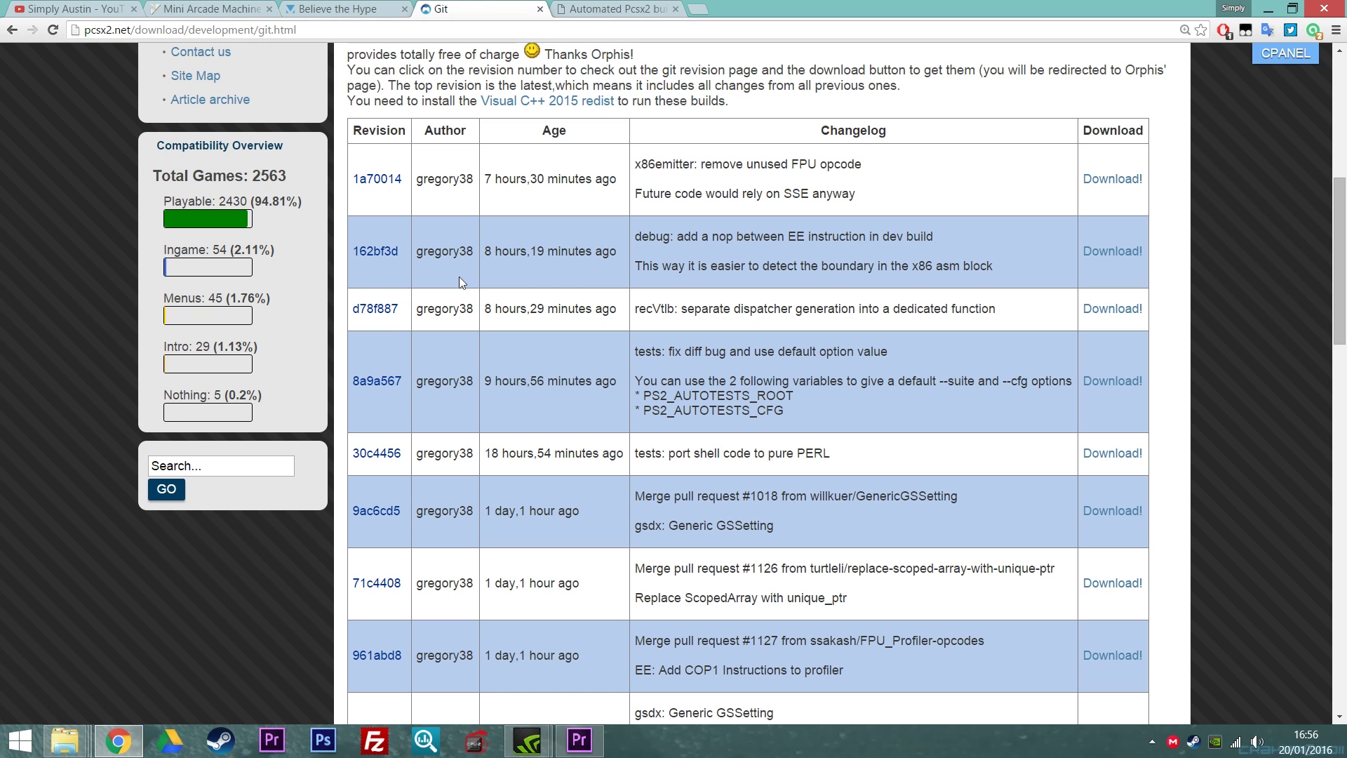
scroll(603, 275, "up", 7)
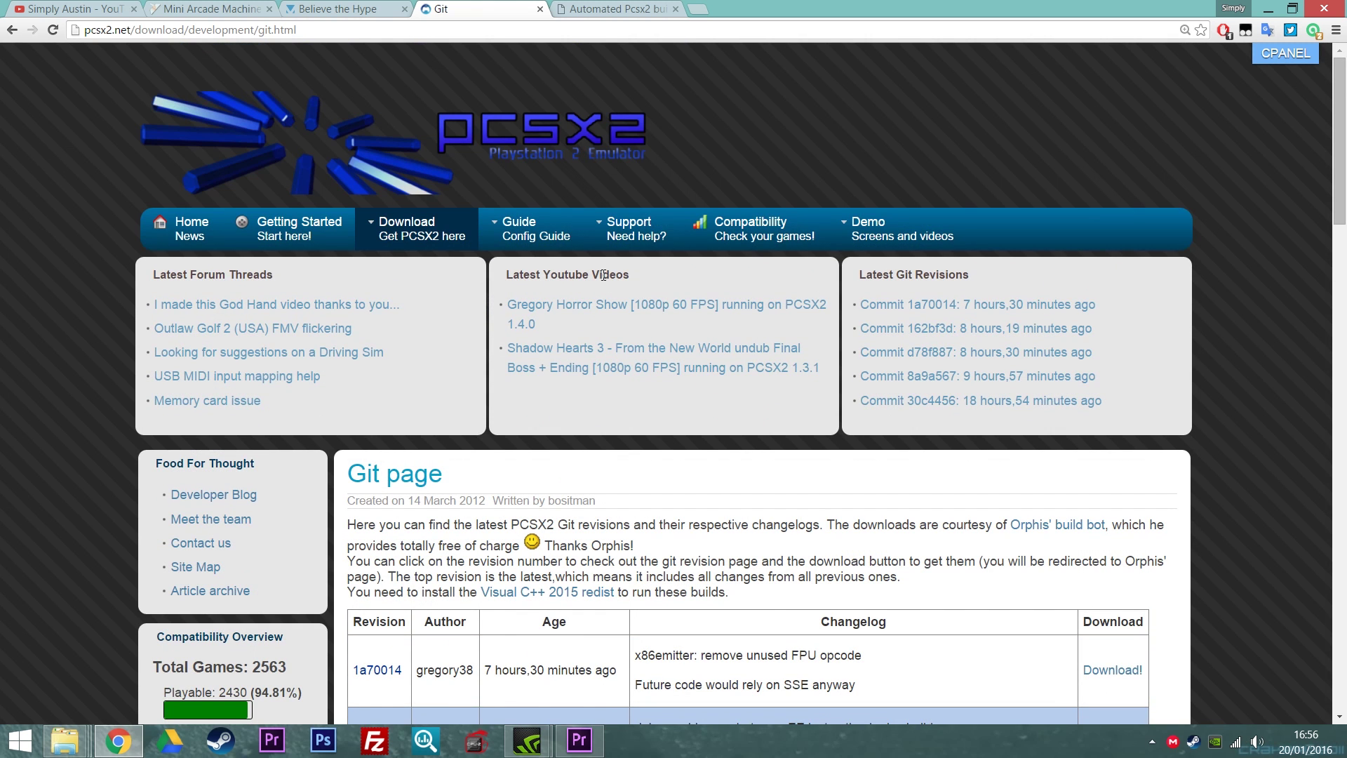